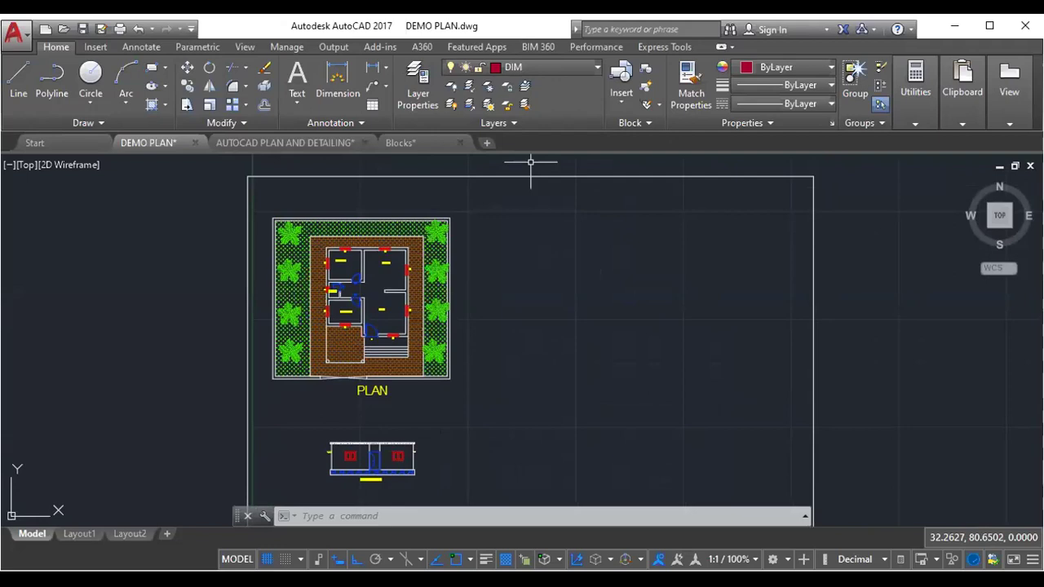
- Zoom in and out to review the finished landscaped plan and the elevation below it
scroll(443, 305, up, 2)
scroll(438, 305, down, 2)
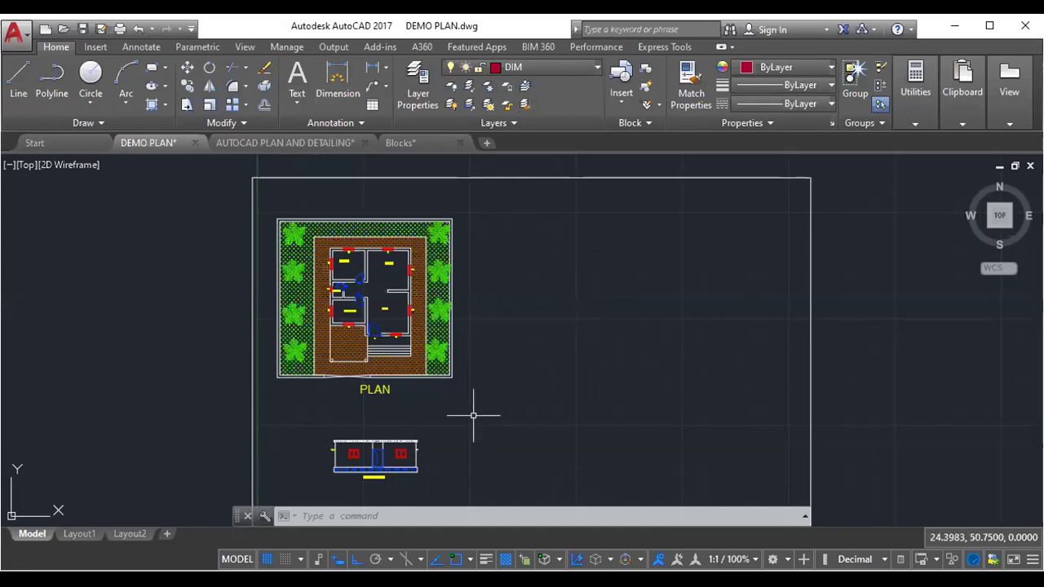
scroll(340, 335, up, 2)
scroll(341, 335, down, 4)
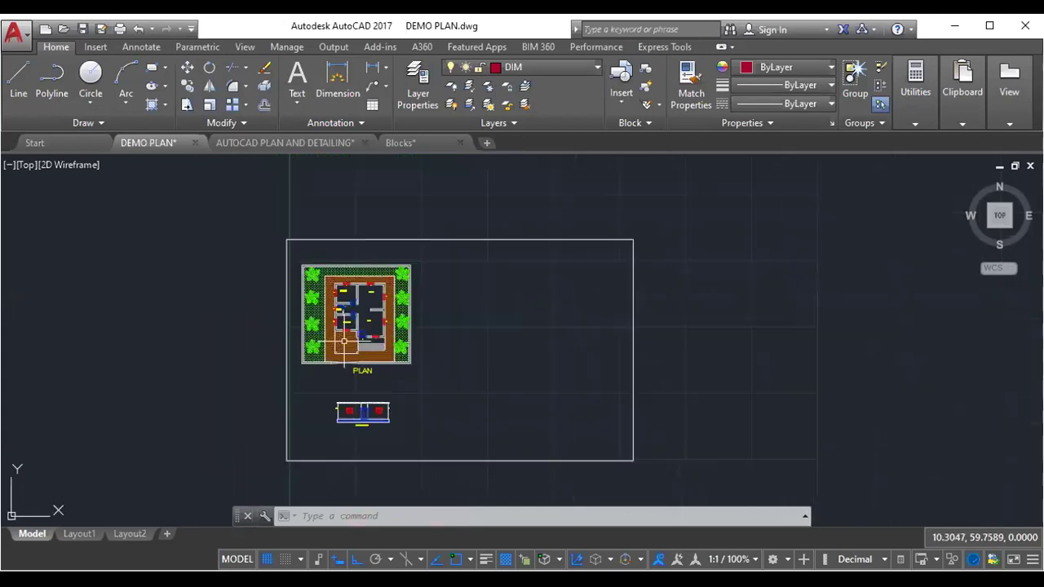
scroll(392, 339, up, 2)
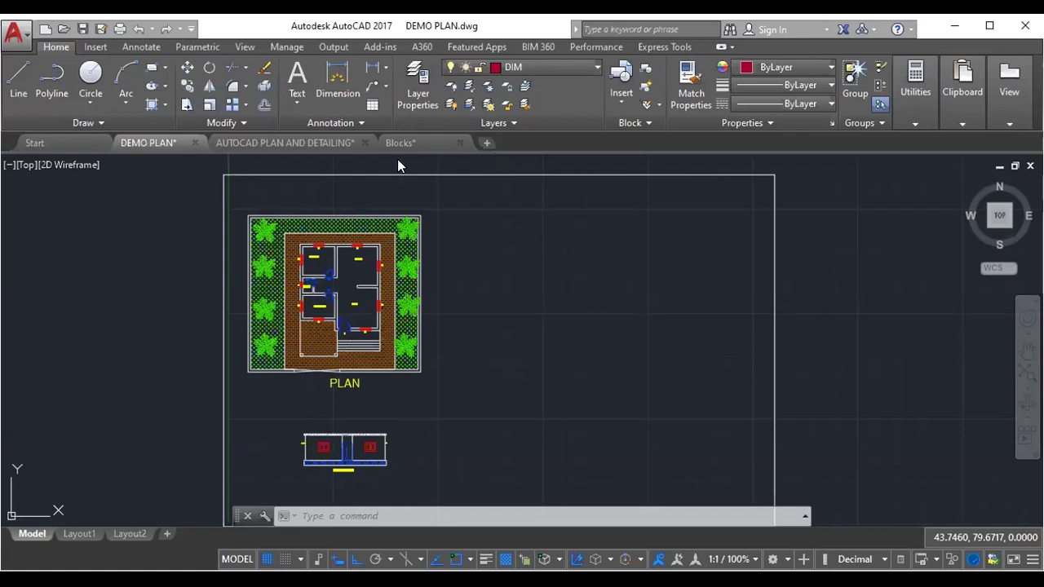
scroll(446, 306, down, 3)
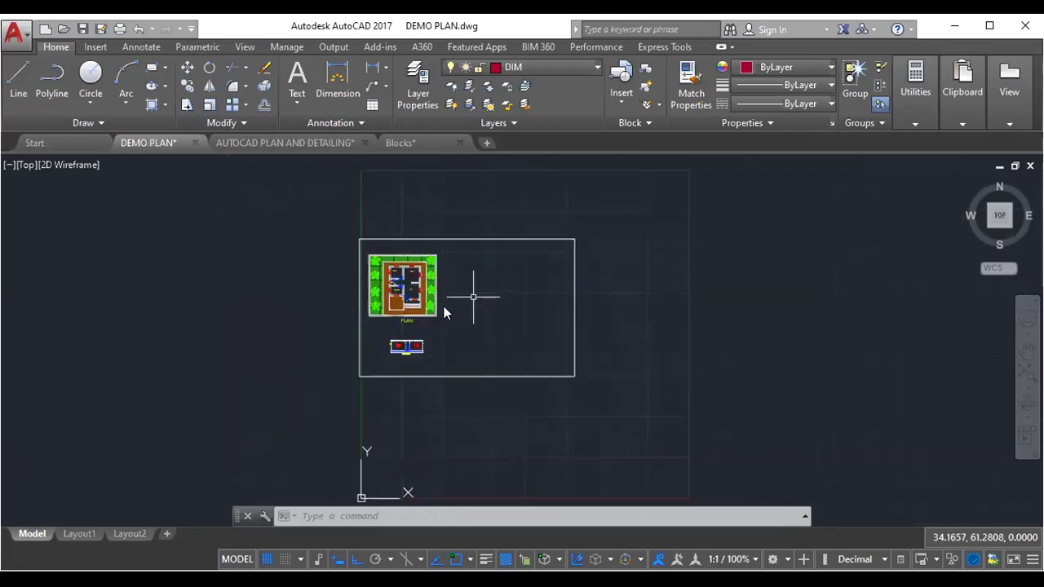
scroll(391, 298, up, 4)
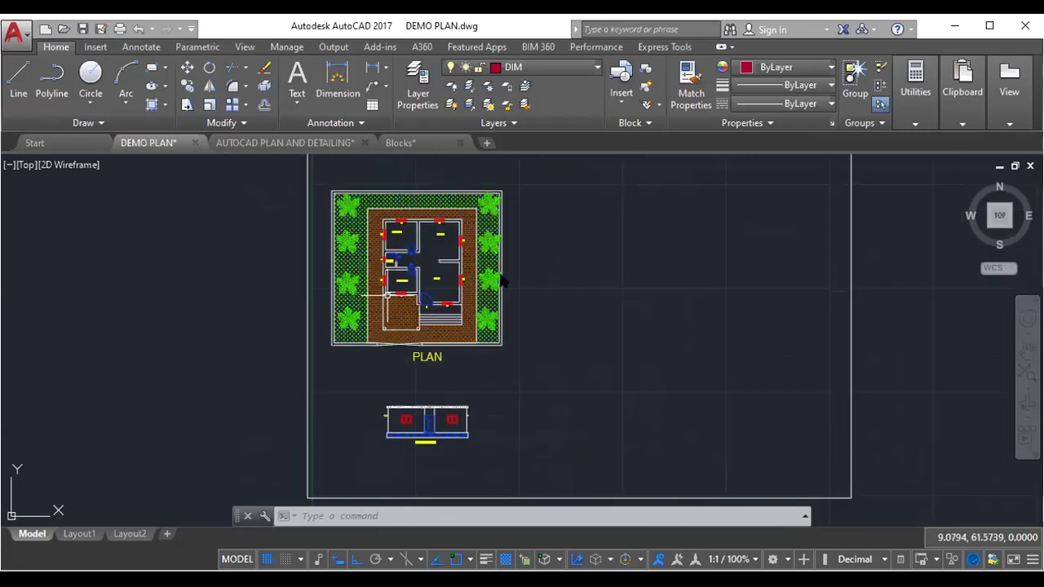
scroll(404, 281, up, 2)
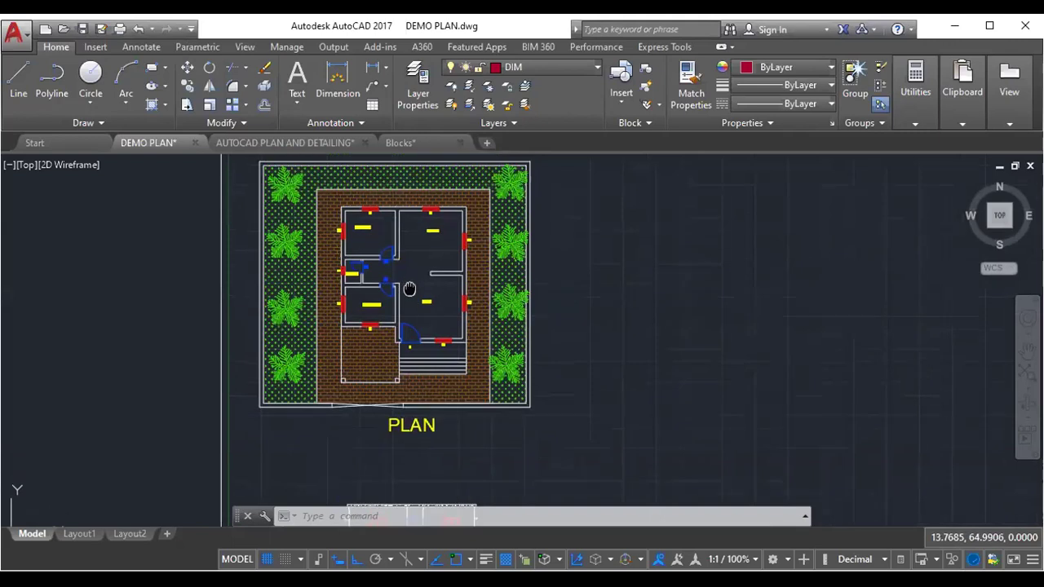
middle_drag(409, 289, 412, 301)
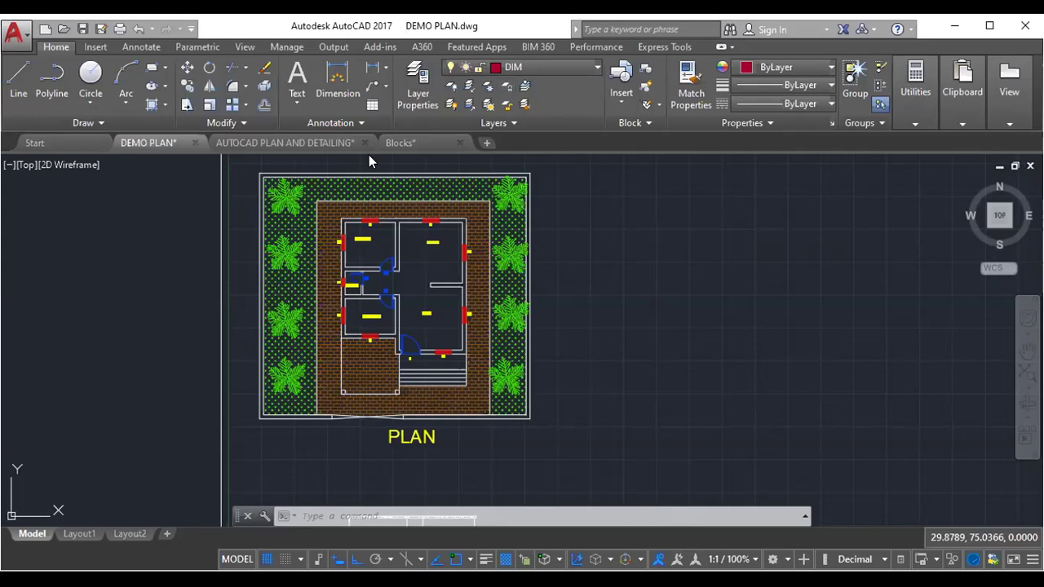
scroll(390, 269, up, 2)
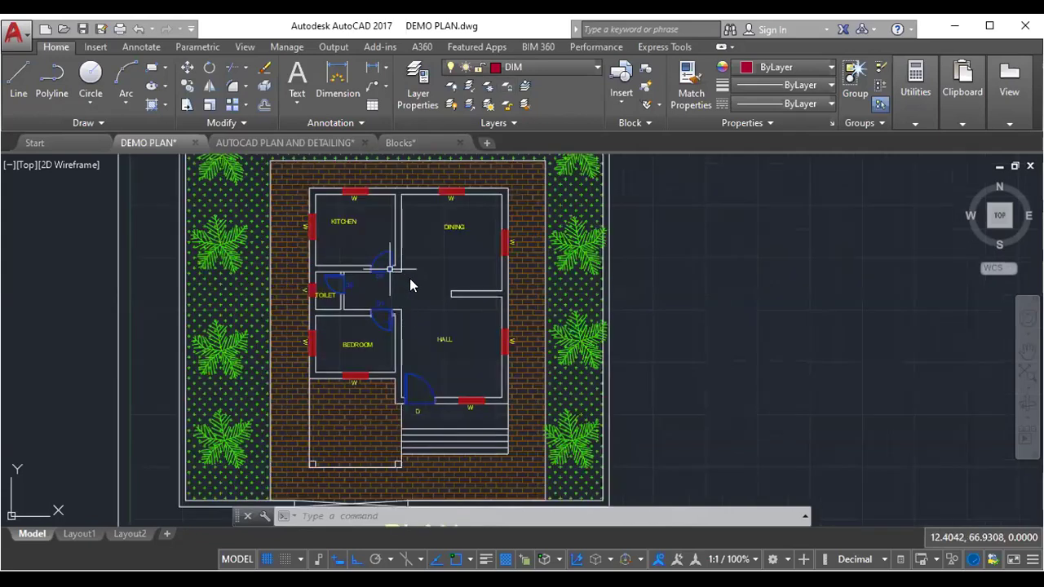
scroll(408, 284, down, 2)
scroll(400, 277, up, 2)
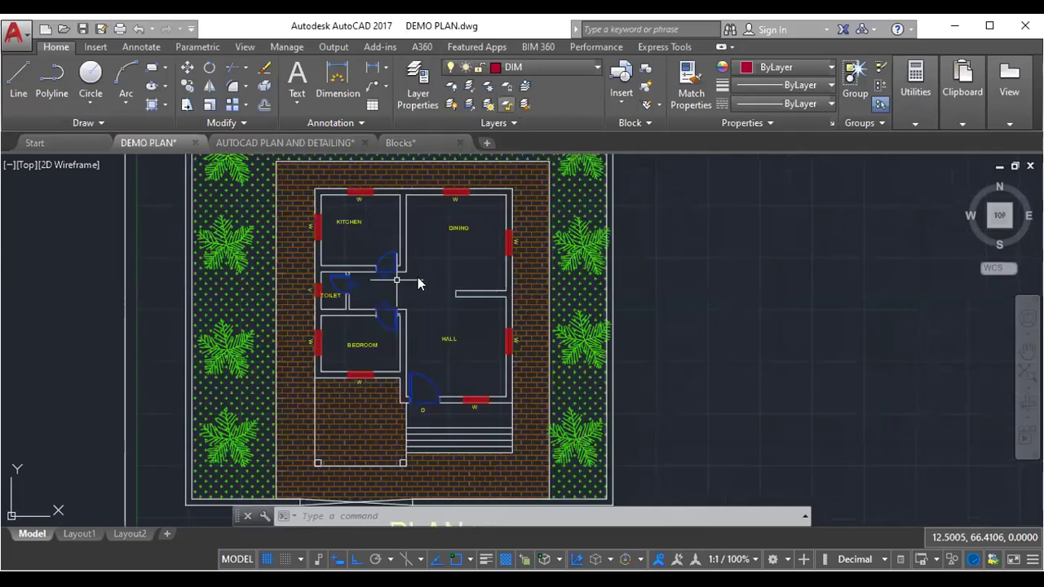
scroll(416, 274, up, 2)
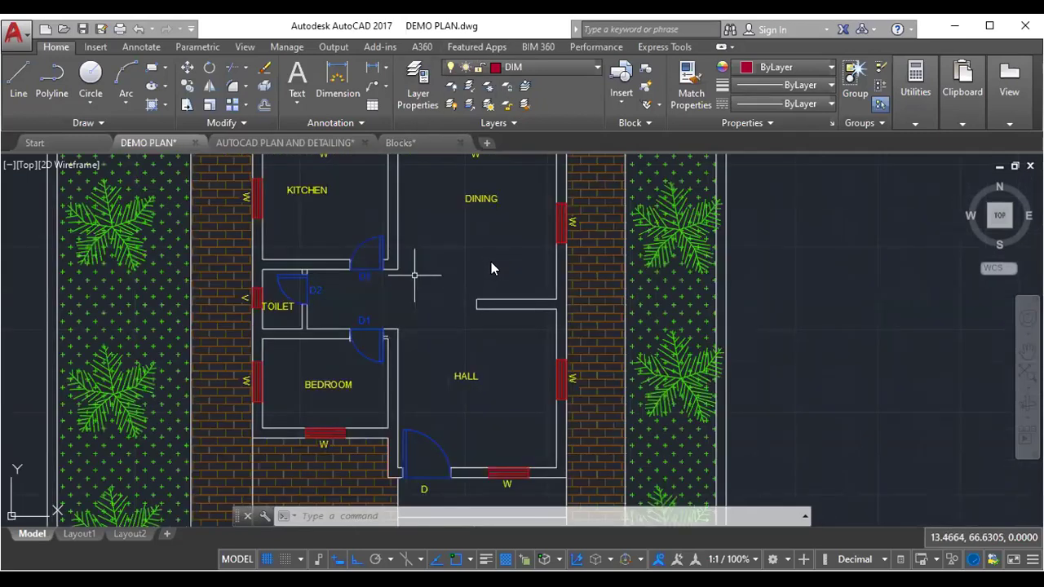
scroll(505, 253, down, 2)
scroll(510, 255, up, 2)
scroll(510, 252, up, 2)
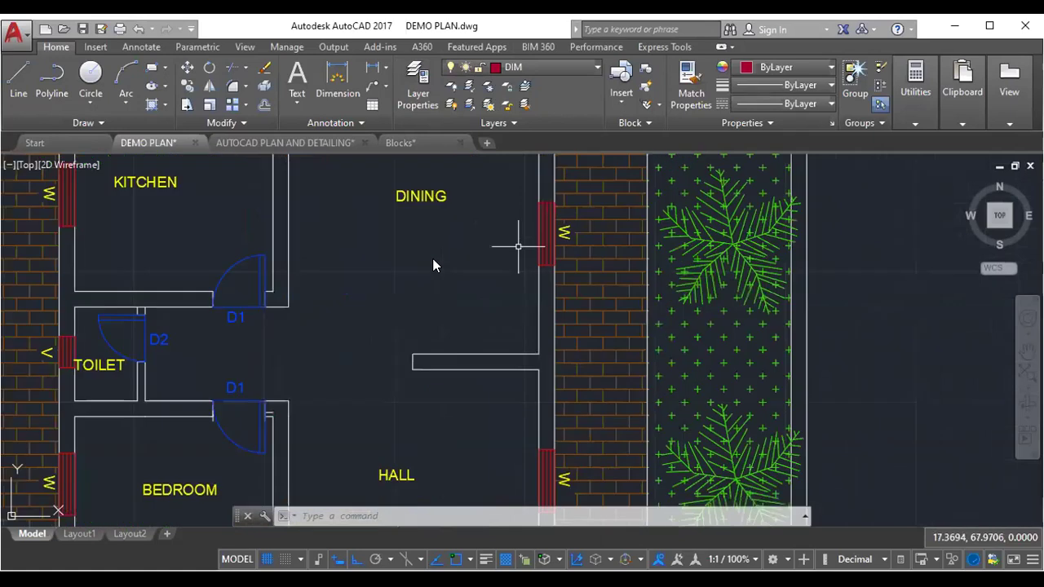
scroll(473, 277, down, 2)
scroll(481, 286, up, 2)
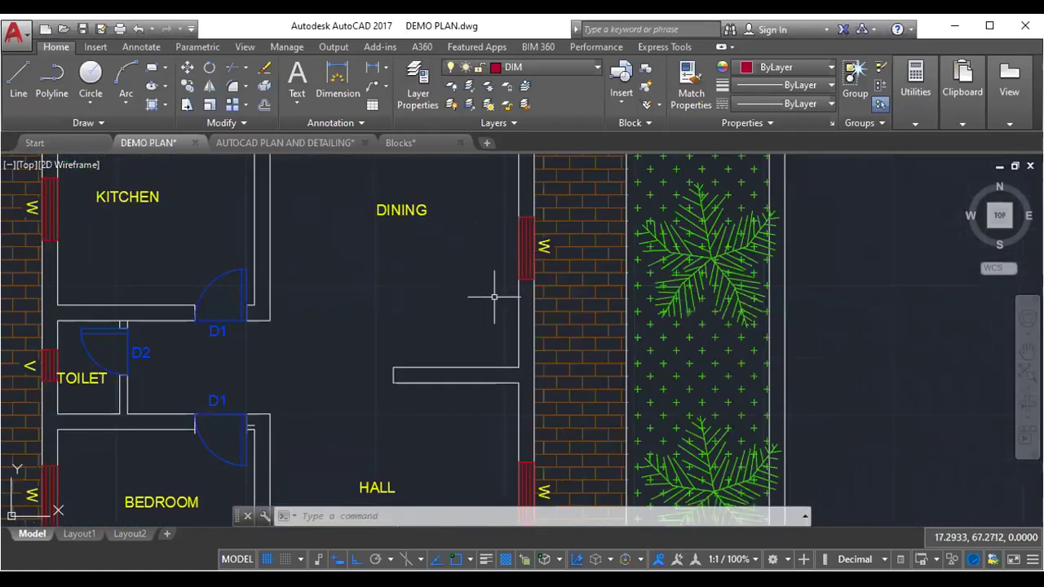
scroll(490, 292, down, 2)
scroll(361, 338, up, 2)
scroll(393, 329, down, 4)
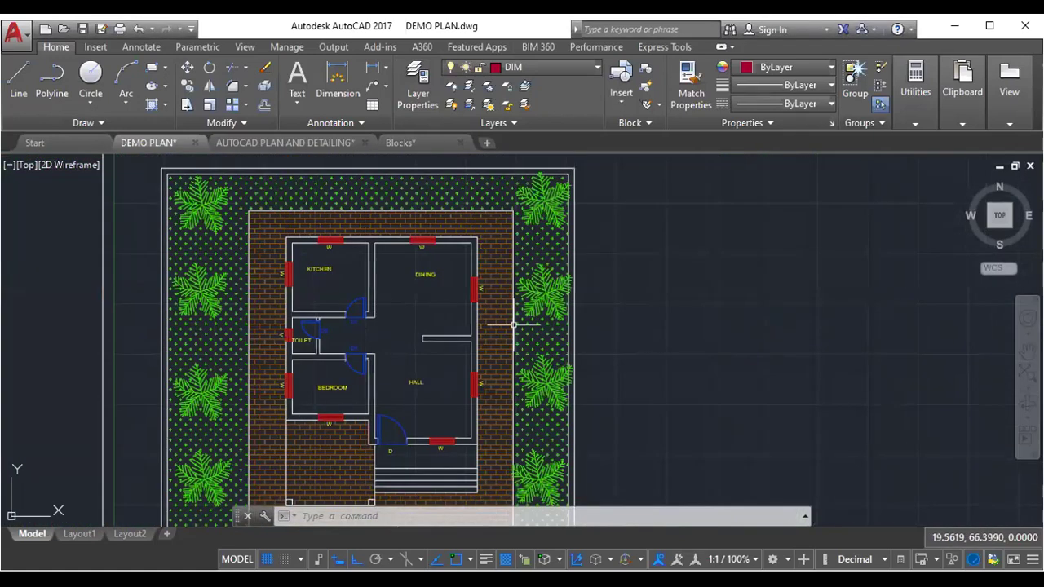
scroll(398, 337, down, 4)
middle_drag(397, 337, 417, 255)
scroll(440, 403, up, 3)
scroll(370, 413, up, 2)
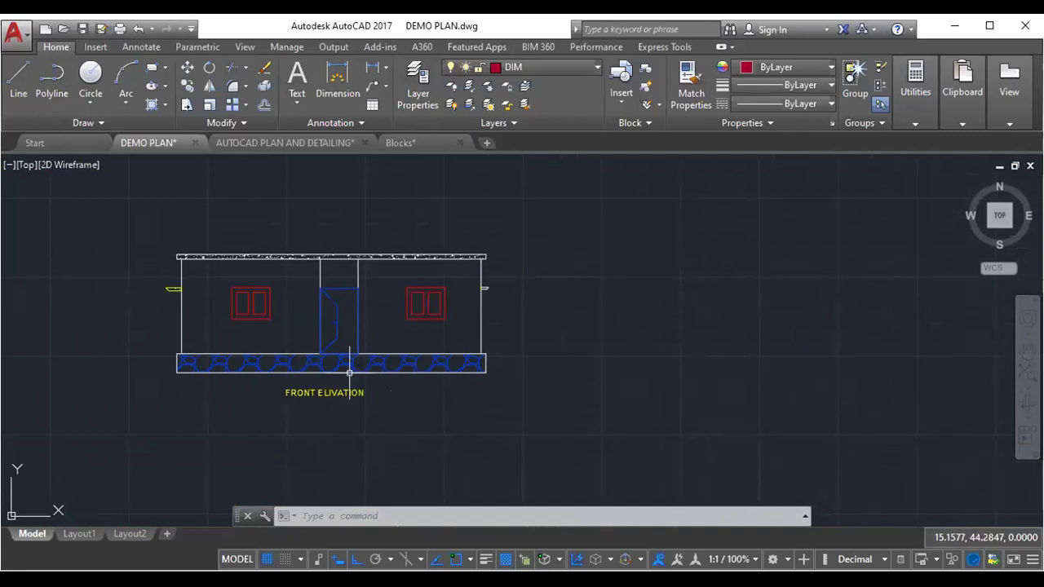
scroll(386, 358, down, 2)
scroll(382, 361, down, 3)
middle_drag(387, 245, 394, 288)
scroll(390, 277, up, 2)
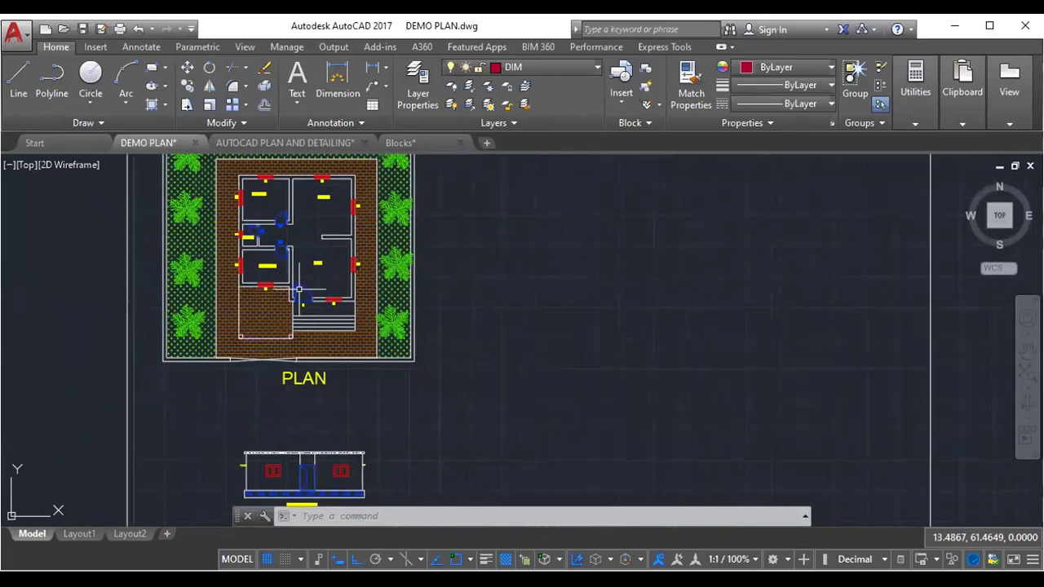
scroll(299, 289, up, 2)
middle_drag(263, 261, 312, 310)
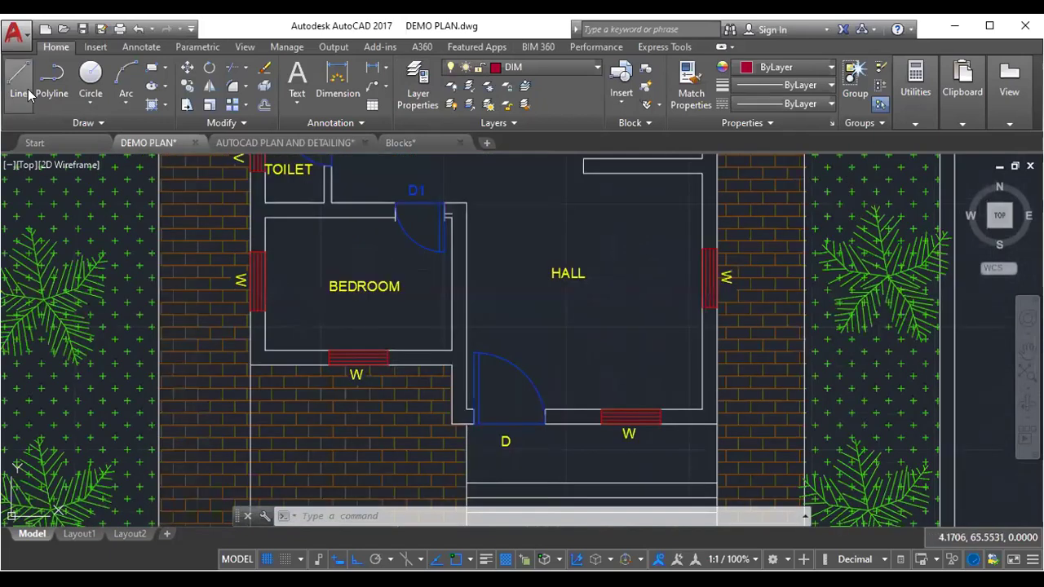
- Draw a horizontal line across the plan from the left bedroom window to the right hall window
click(17, 81)
scroll(315, 299, up, 1)
scroll(194, 287, down, 1)
click(156, 280)
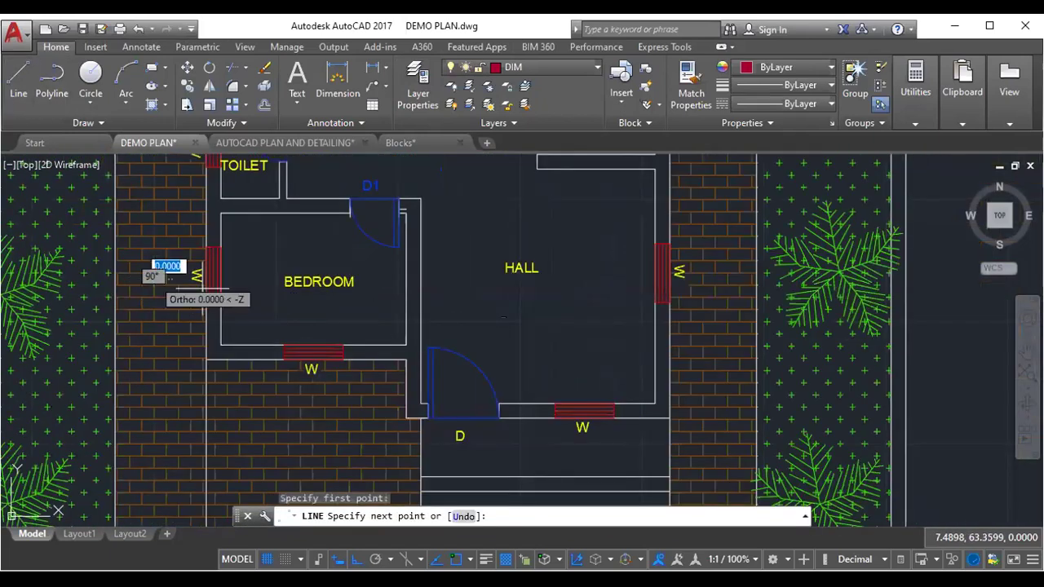
click(744, 280)
right_click(748, 278)
click(774, 280)
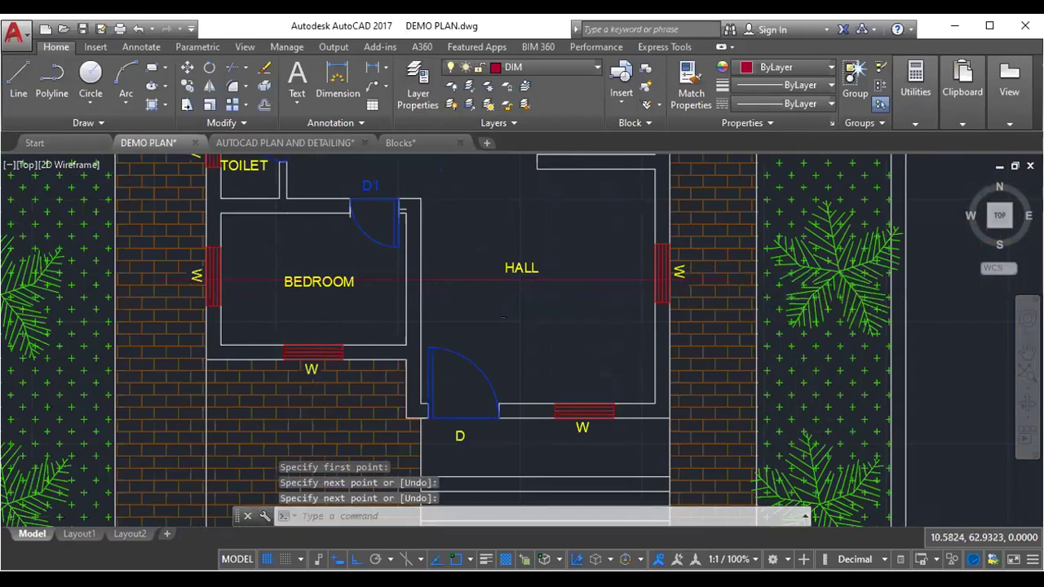
scroll(304, 301, down, 3)
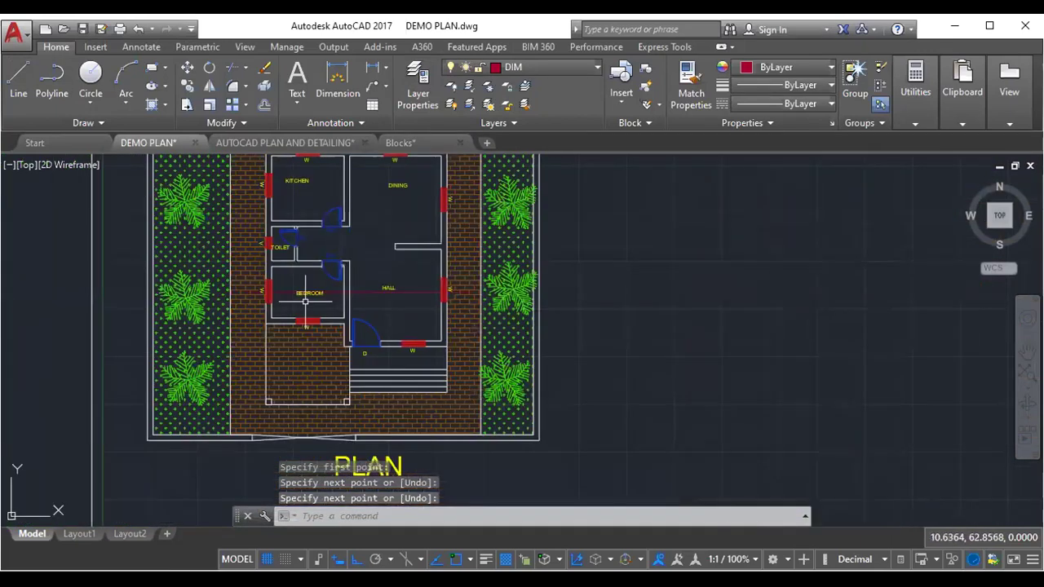
scroll(306, 302, up, 2)
scroll(170, 285, up, 2)
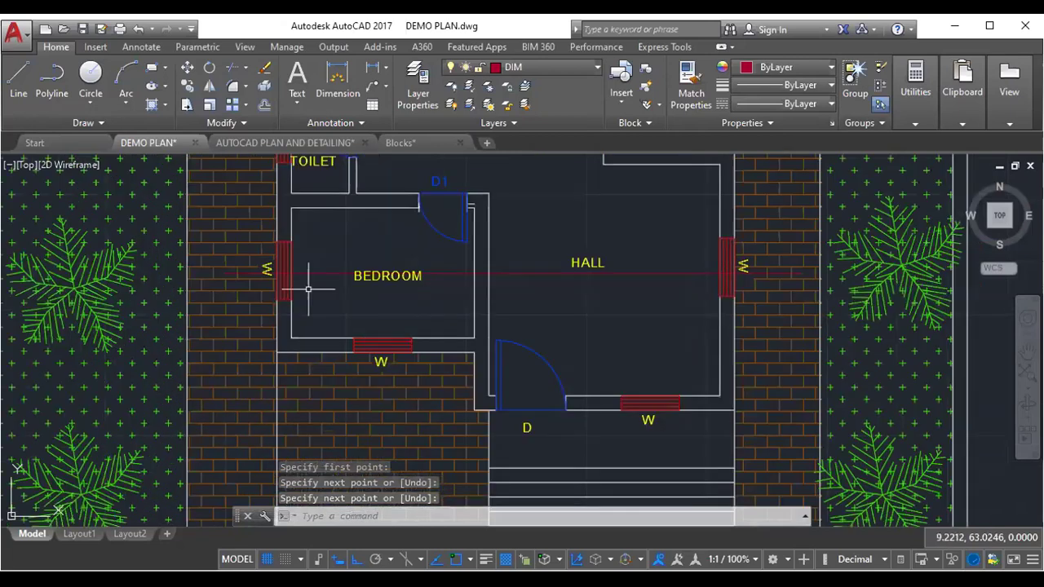
- Place a text label 'A' at the line's left end and select it for mirroring
scroll(231, 298, up, 4)
click(245, 285)
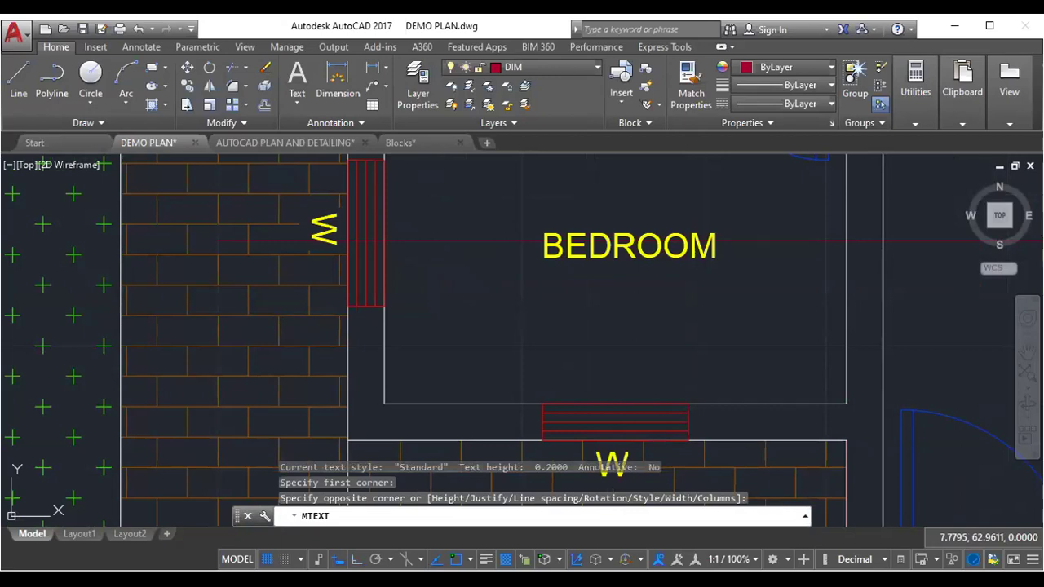
click(247, 292)
text(aa)
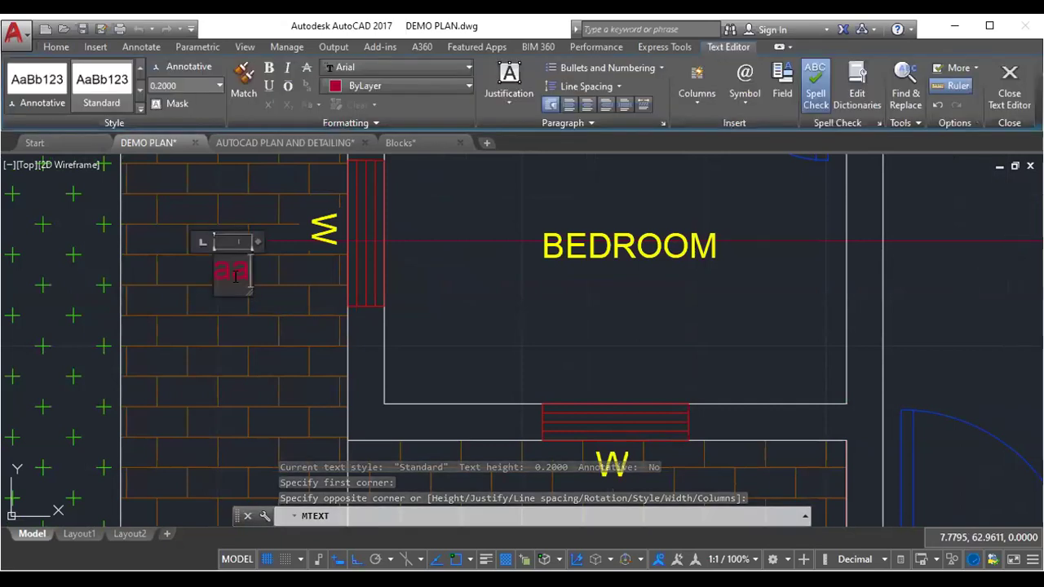
key(BackSpace)
text(A)
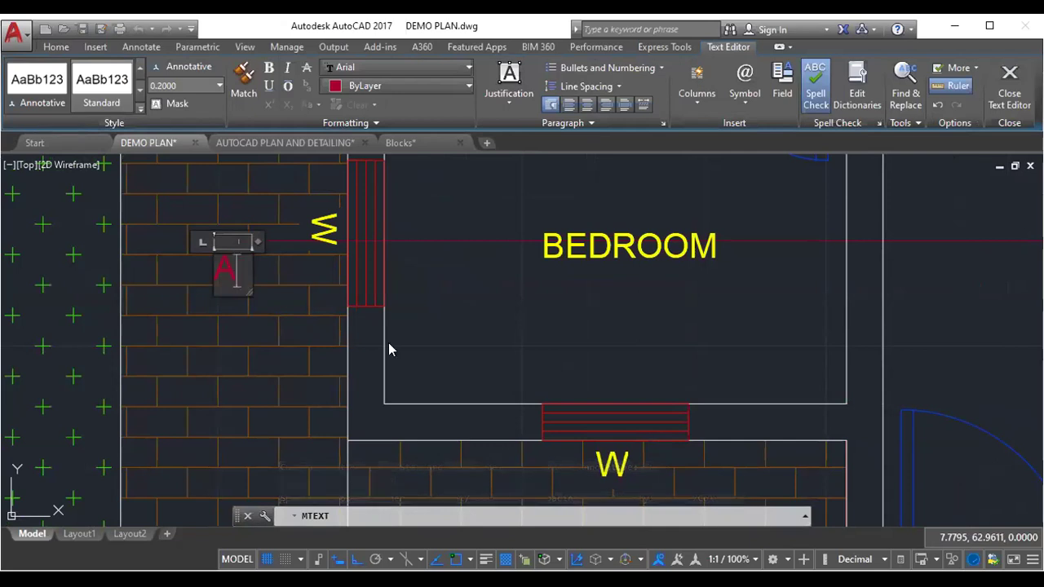
click(395, 312)
scroll(224, 266, up, 2)
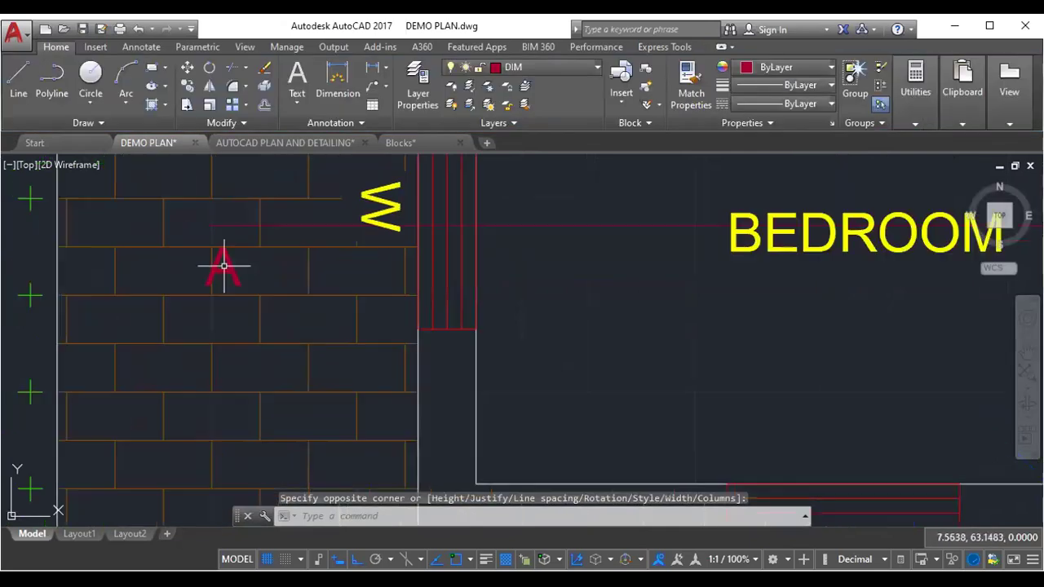
click(231, 269)
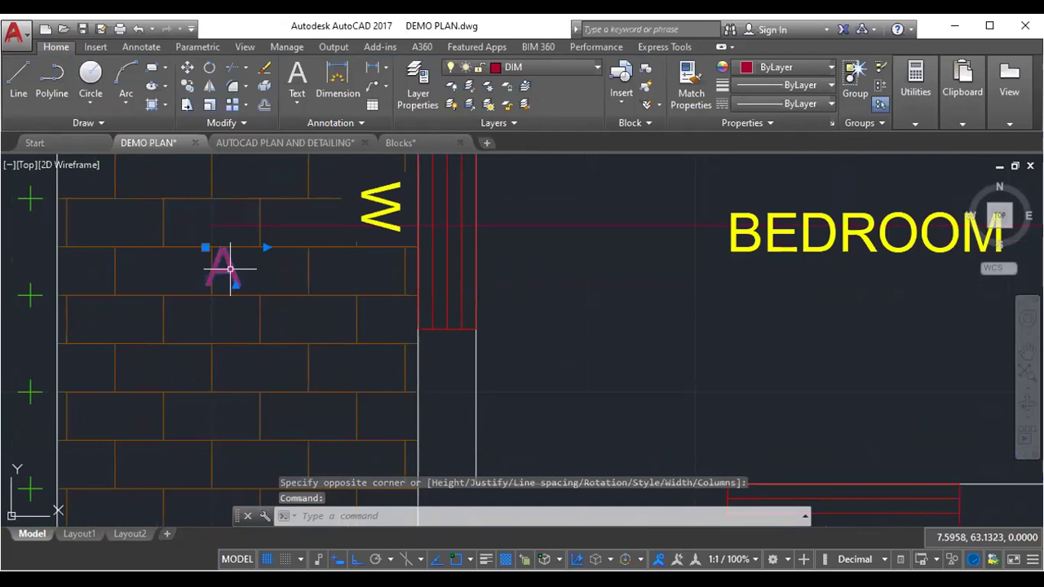
scroll(230, 269, down, 3)
text(mi)
key(Return)
- Mirror the 'A' label across a vertical axis to the line's right end, keeping the original
click(513, 280)
click(508, 208)
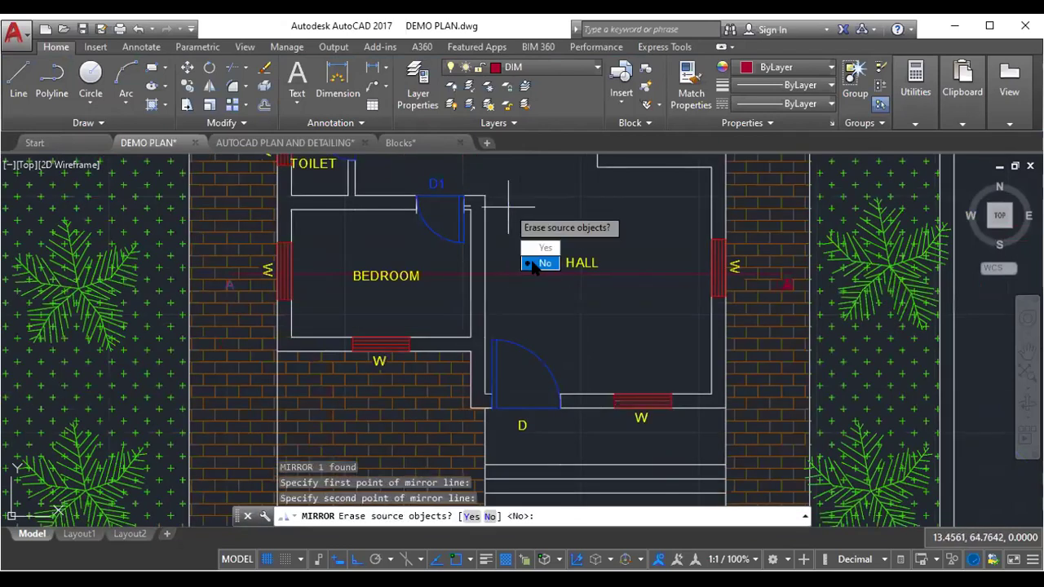
click(545, 262)
- Zoom and pan around the plan to check door D1, the toilet and trees
scroll(545, 263, down, 2)
scroll(519, 252, up, 3)
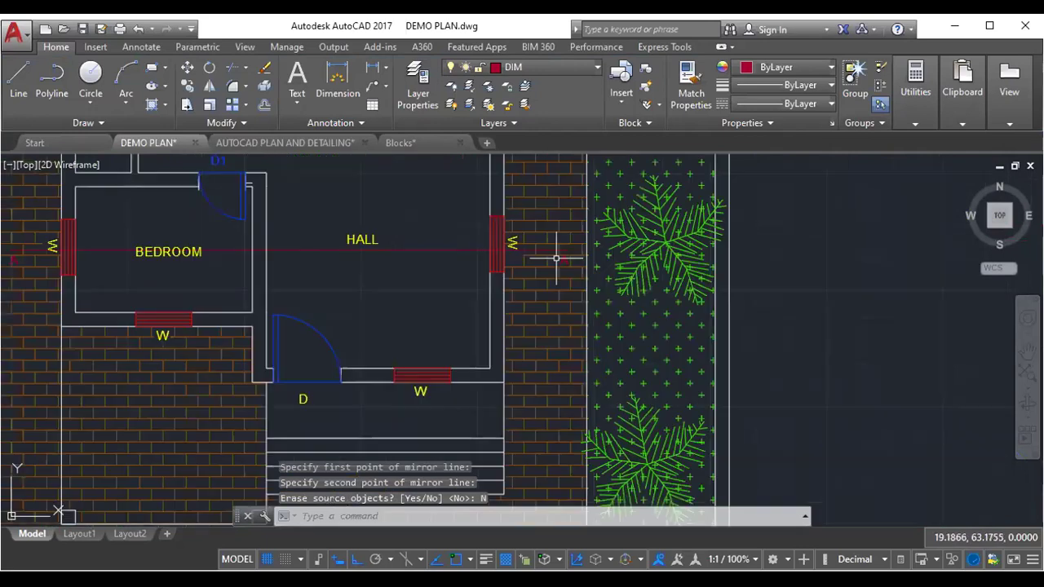
scroll(519, 252, up, 1)
scroll(348, 299, down, 2)
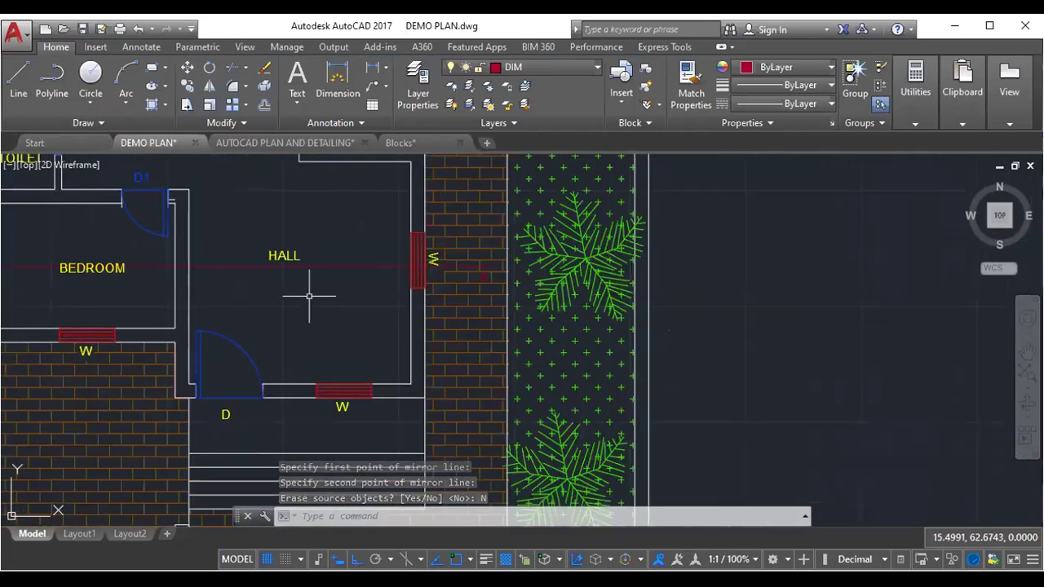
scroll(310, 296, down, 2)
scroll(321, 299, down, 1)
scroll(322, 299, up, 1)
scroll(310, 289, up, 1)
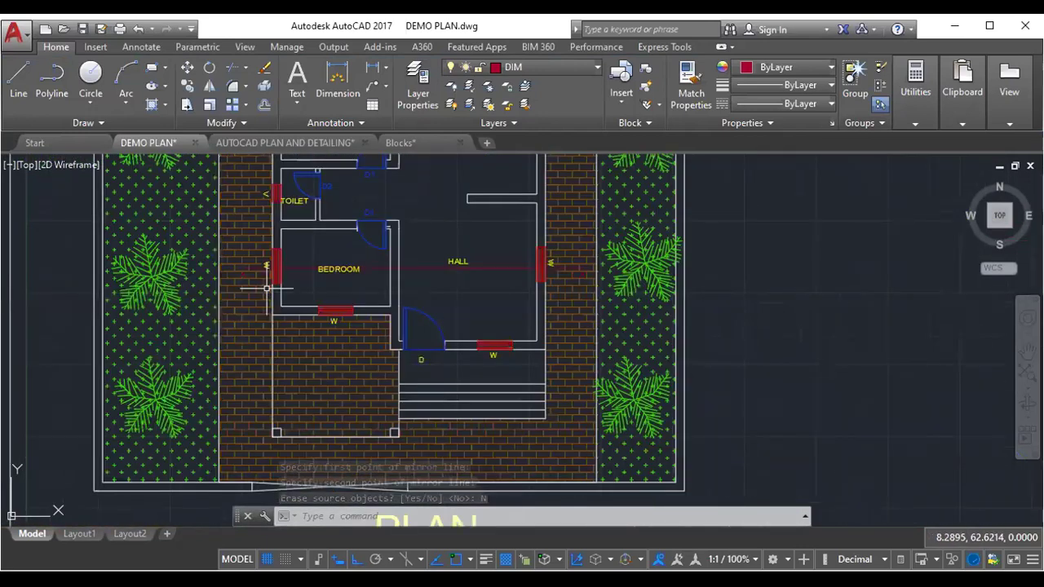
scroll(278, 273, up, 2)
scroll(250, 262, up, 1)
scroll(251, 262, up, 2)
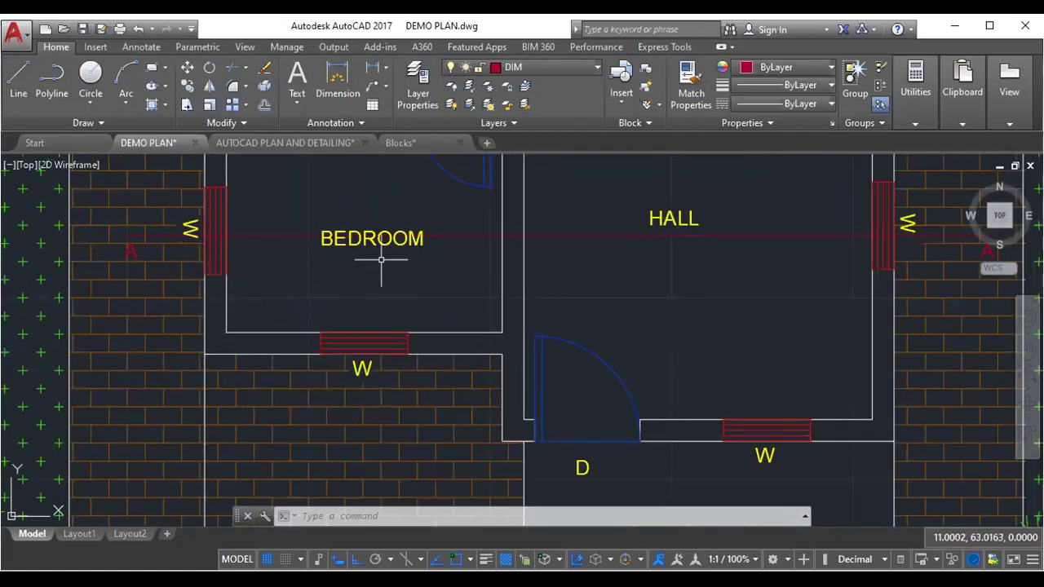
middle_drag(381, 260, 363, 342)
scroll(323, 256, down, 2)
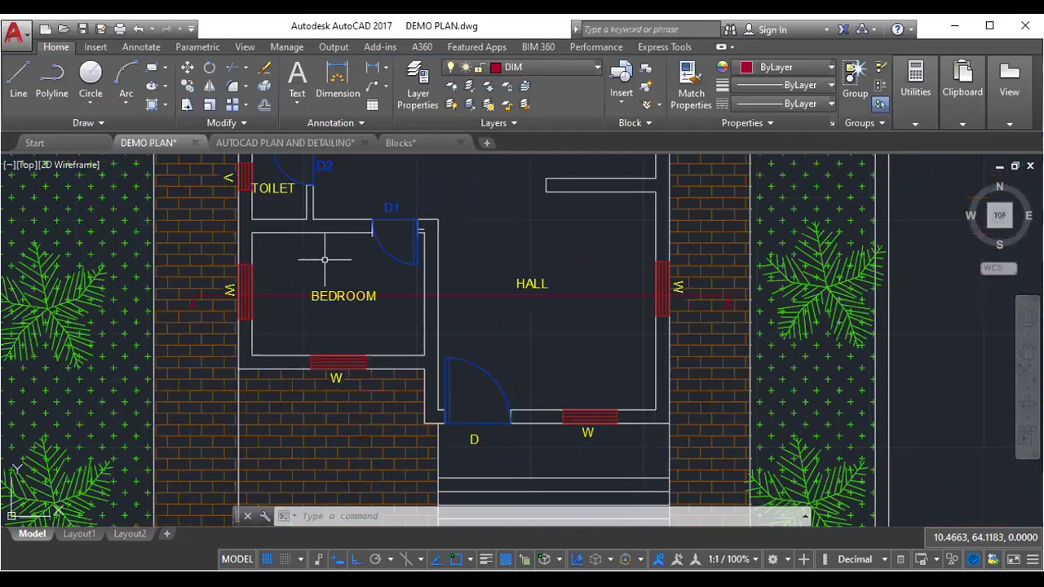
middle_drag(161, 248, 99, 254)
scroll(279, 285, down, 2)
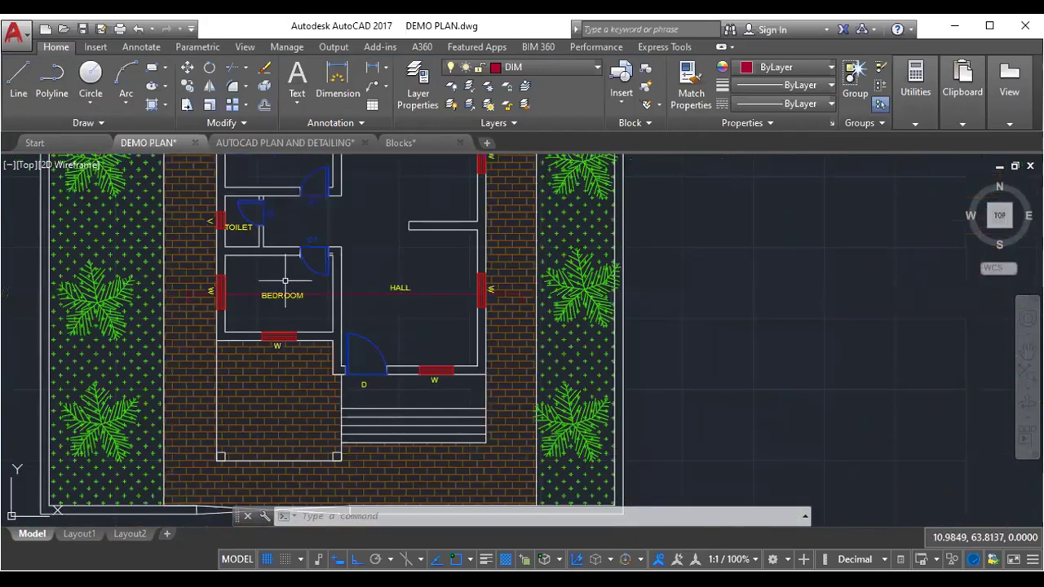
scroll(212, 273, down, 3)
middle_drag(518, 443, 566, 378)
scroll(383, 286, up, 2)
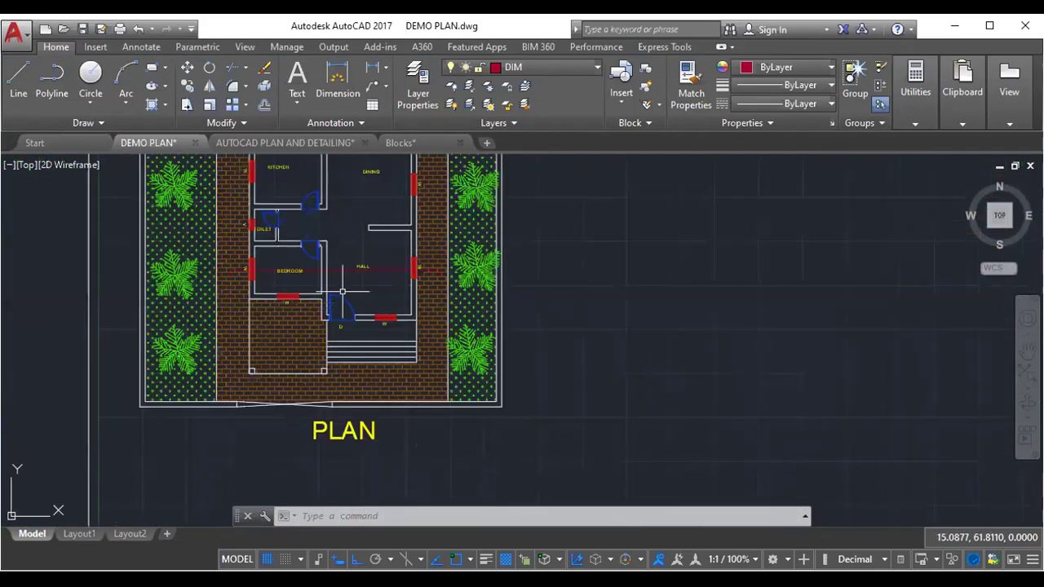
- Draw a vertical line rising from the kitchen's top wall
click(18, 78)
mouse_move(351, 320)
middle_down()
mouse_move(367, 347)
mouse_move(389, 554)
middle_up()
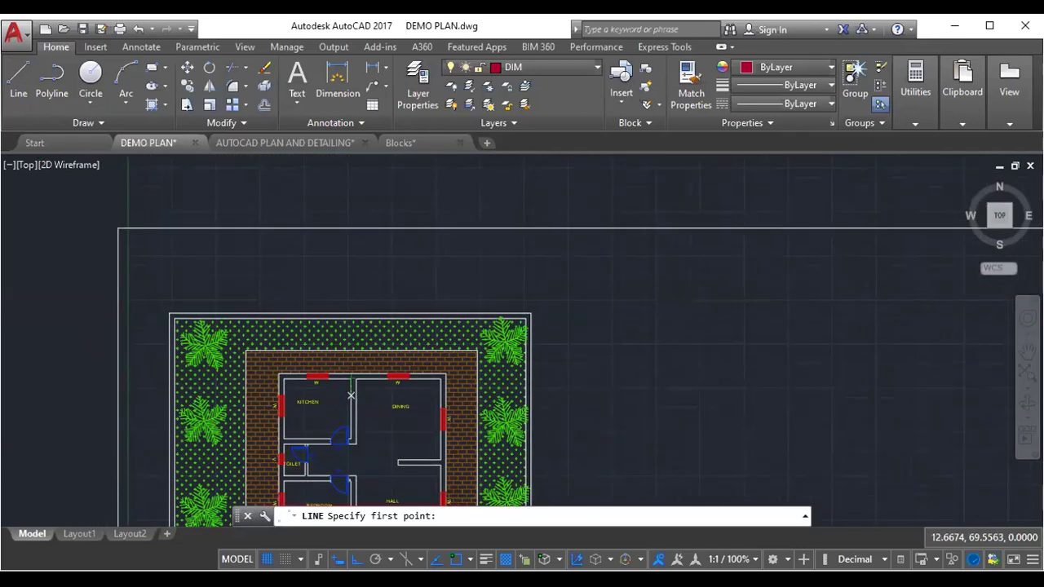
scroll(226, 355, up, 2)
scroll(354, 415, up, 2)
scroll(316, 394, up, 3)
click(315, 394)
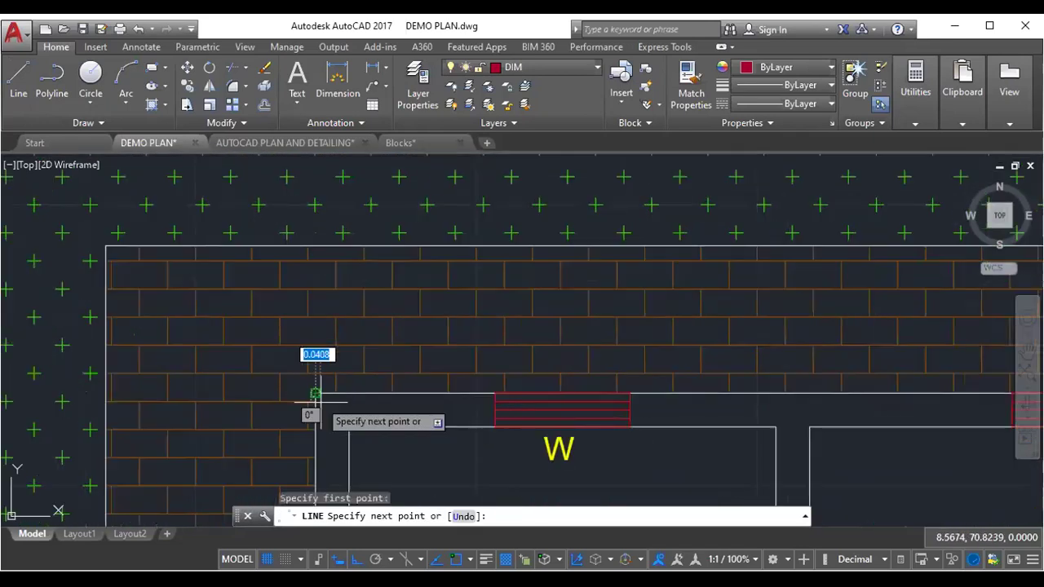
scroll(286, 400, down, 4)
scroll(280, 368, down, 2)
right_click(328, 214)
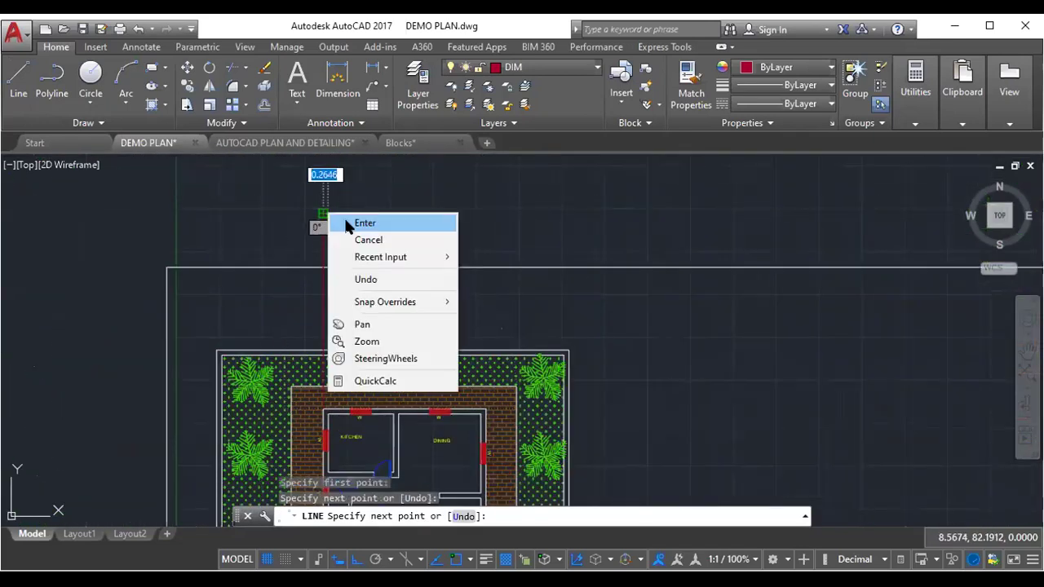
click(347, 221)
- Make WALL the current layer and delete the stray horizontal line
click(545, 70)
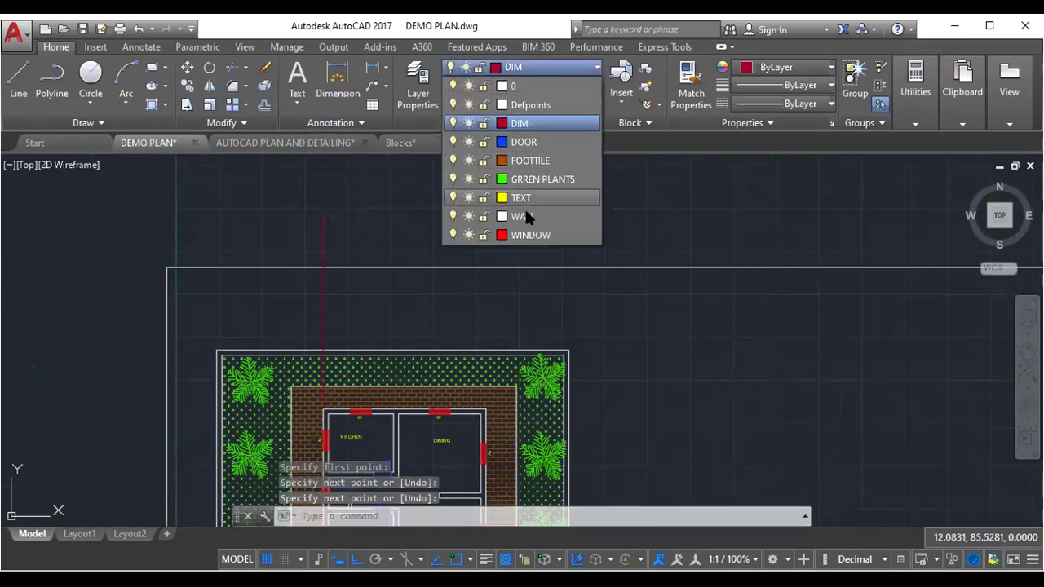
click(525, 211)
click(441, 268)
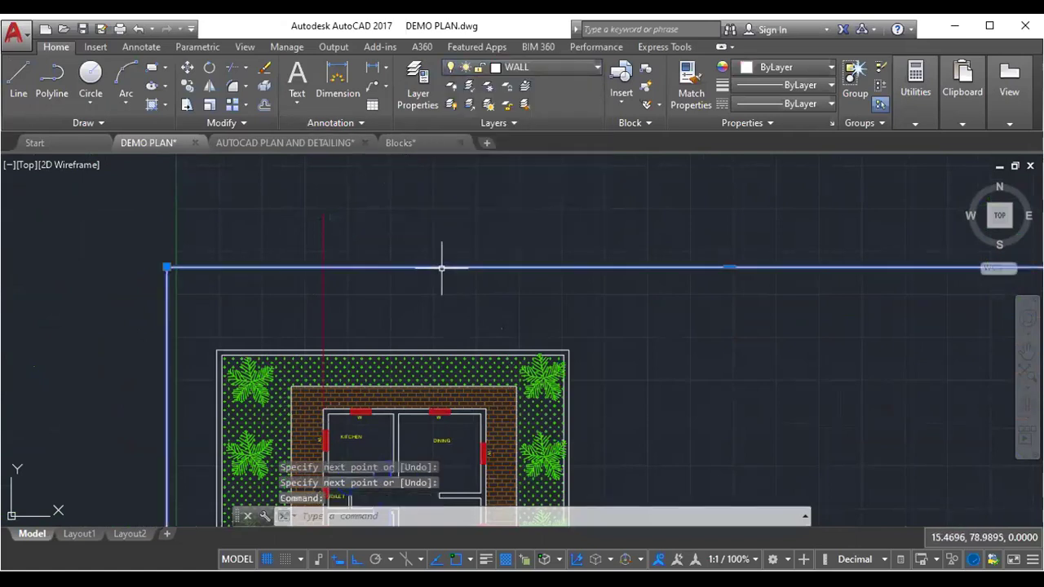
key(Delete)
- Give the new vertical line a wall line's properties using Match Properties
middle_drag(370, 338, 368, 310)
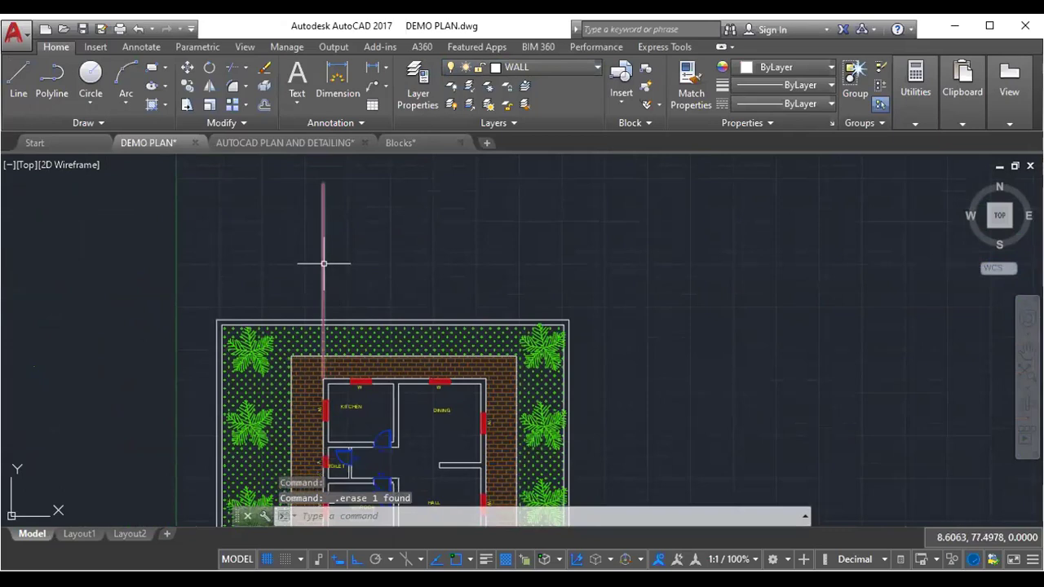
click(323, 263)
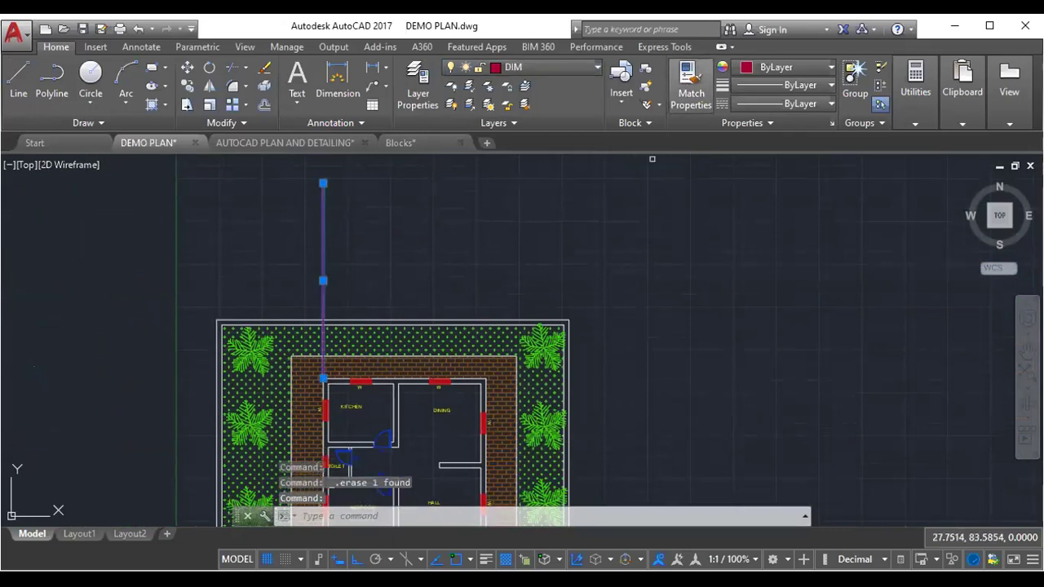
click(691, 85)
scroll(422, 385, up, 4)
click(388, 390)
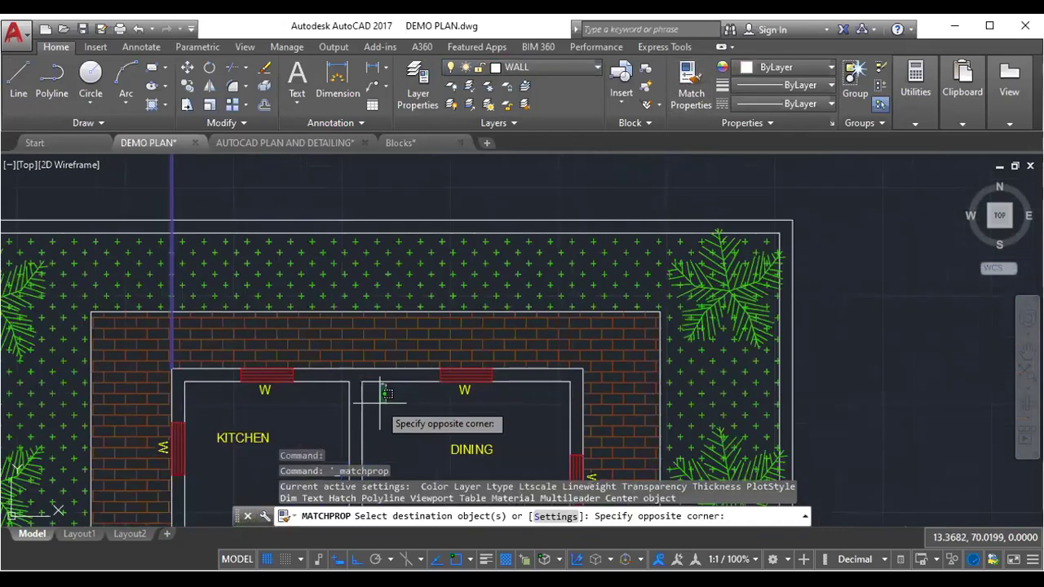
key(Escape)
key(Escape)
key(Escape)
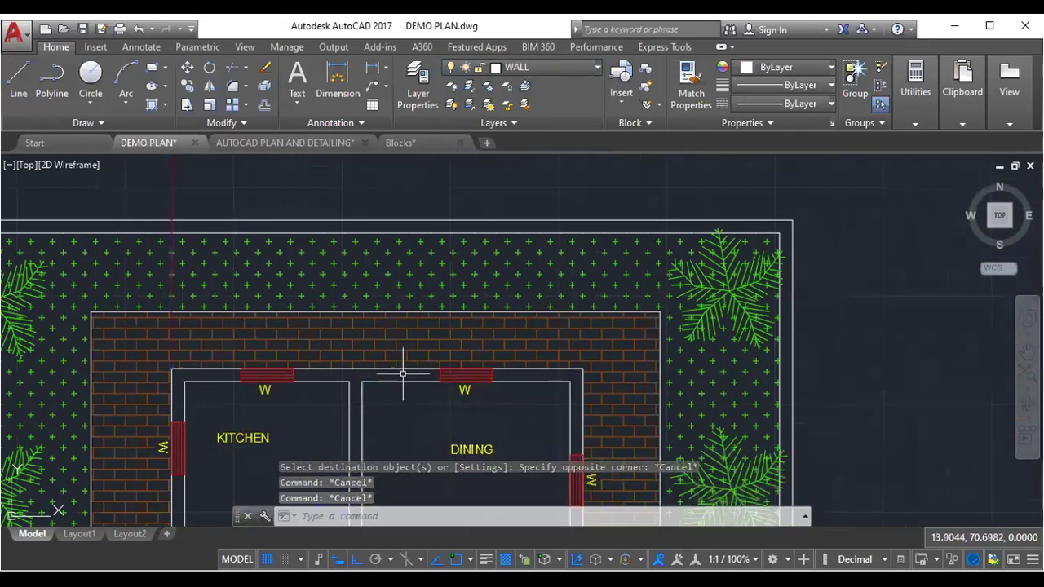
click(684, 95)
middle_drag(413, 276, 456, 257)
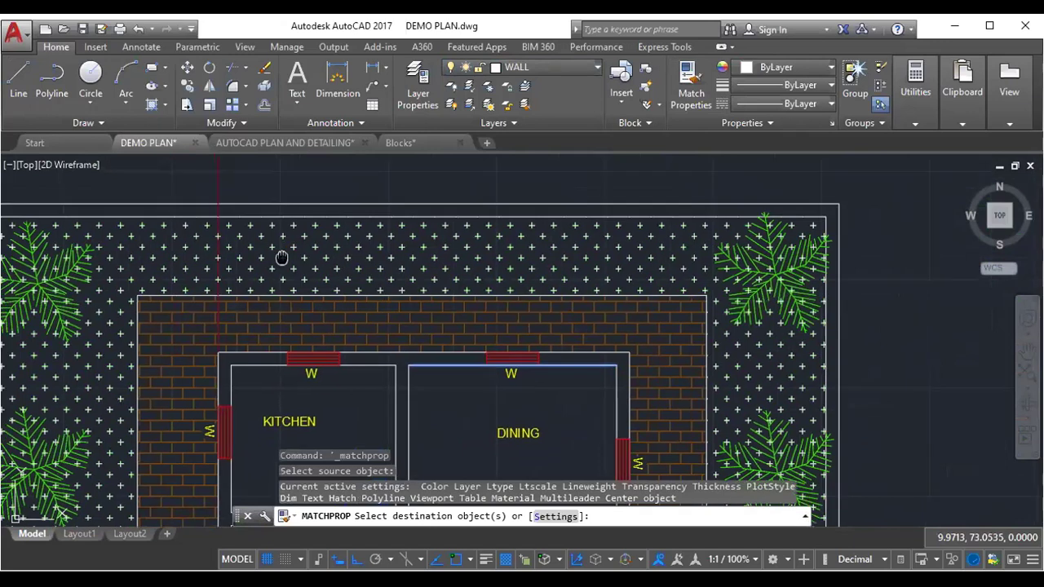
middle_drag(207, 176, 242, 210)
right_click(318, 193)
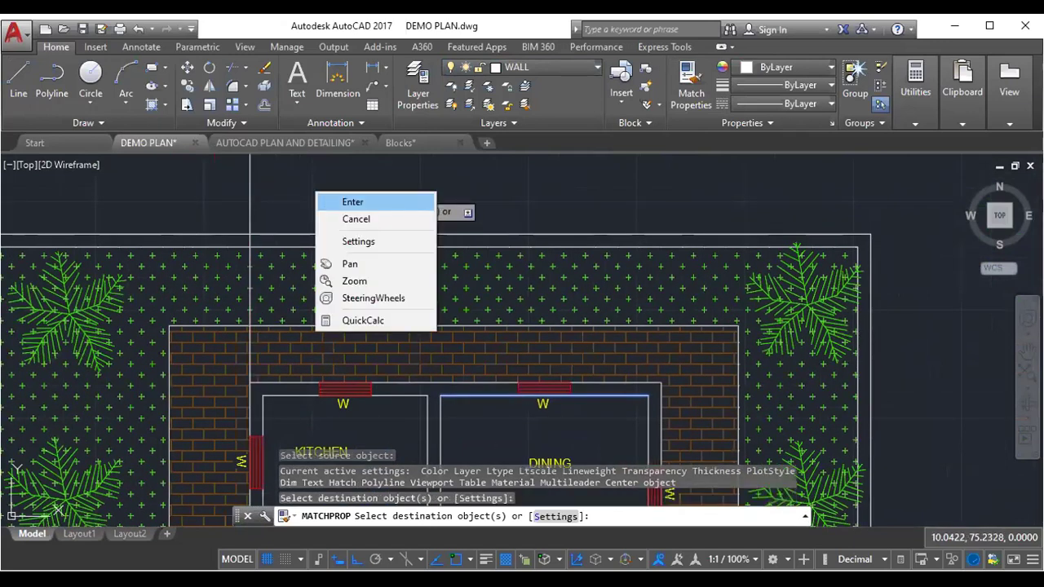
click(330, 201)
scroll(330, 260, down, 2)
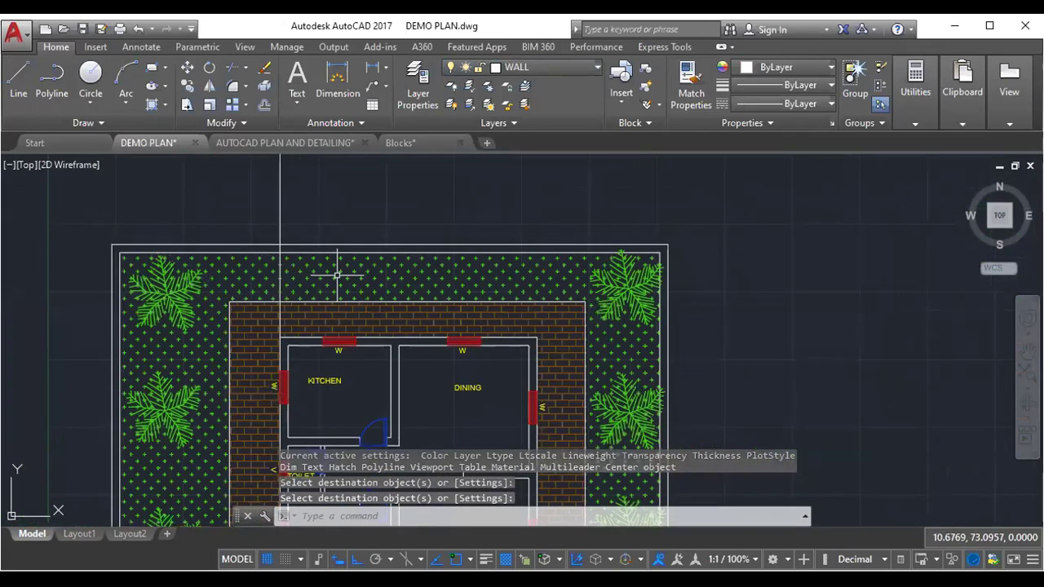
scroll(337, 275, down, 3)
key(Escape)
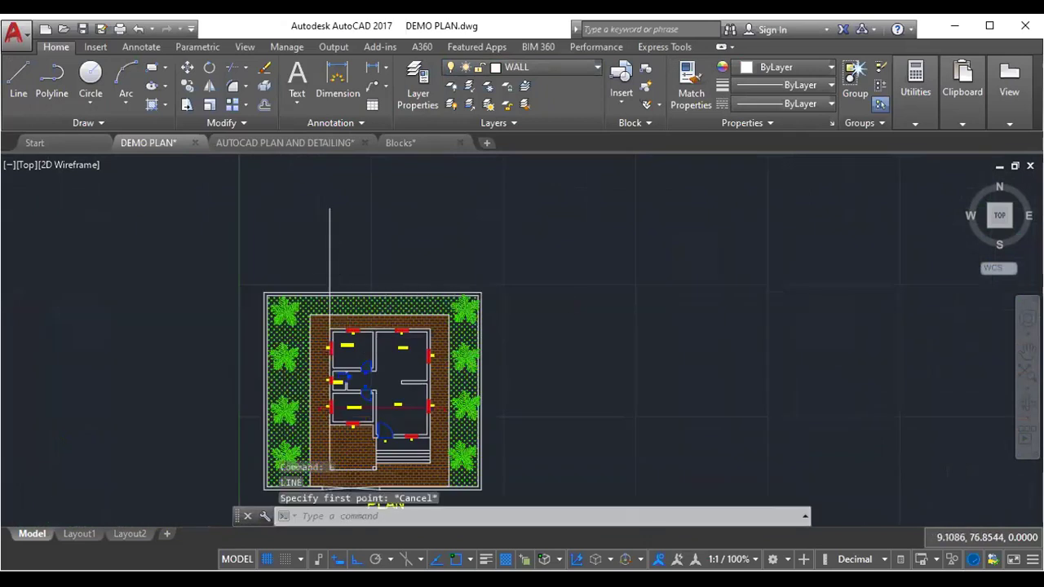
scroll(335, 264, up, 2)
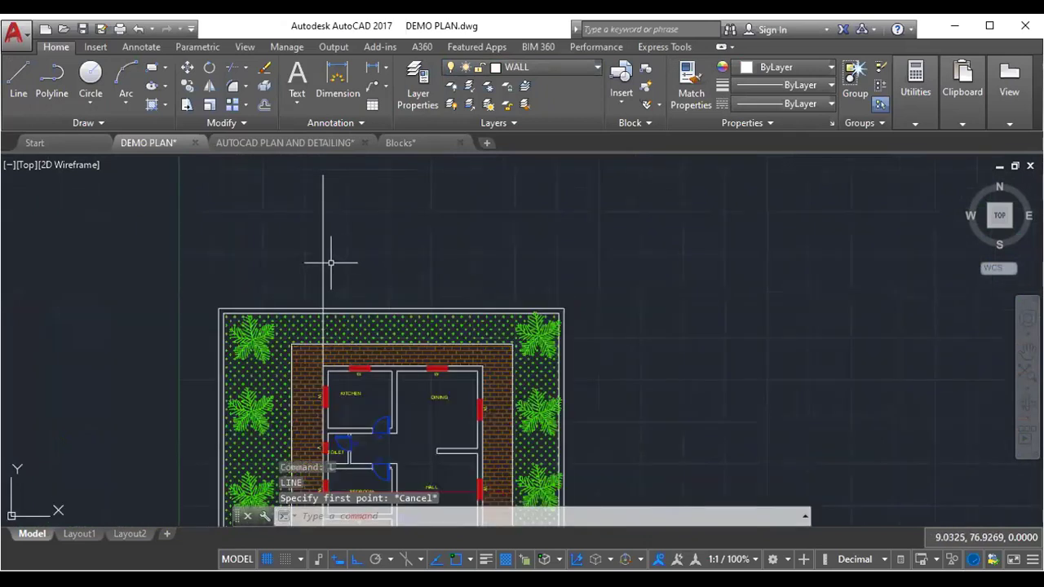
- Project a vertical construction line (XL) straight up from the dining wall
scroll(448, 317, up, 2)
text(xl)
key(Return)
click(504, 400)
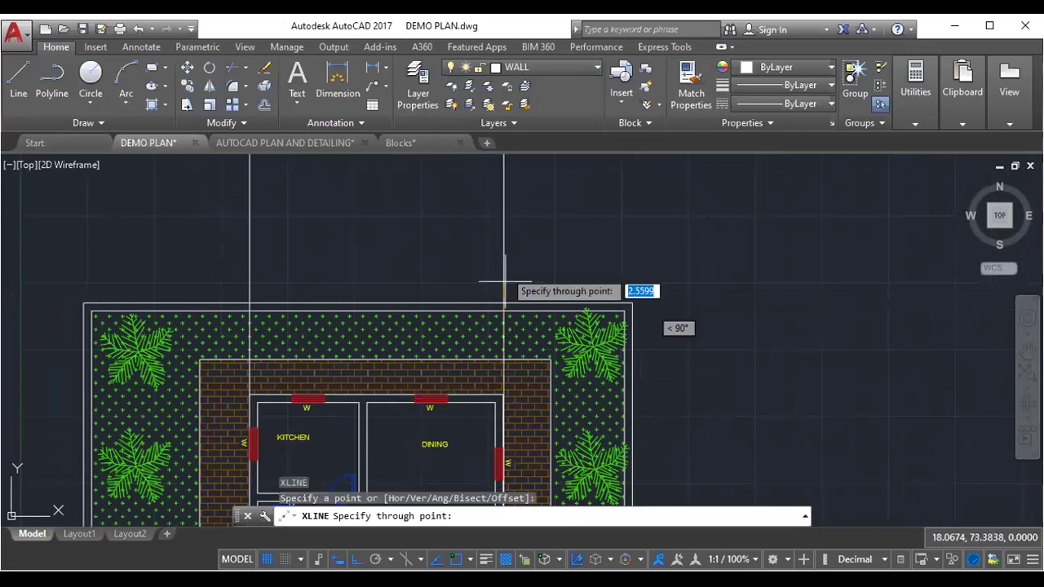
click(504, 173)
key(Return)
click(517, 187)
key(Escape)
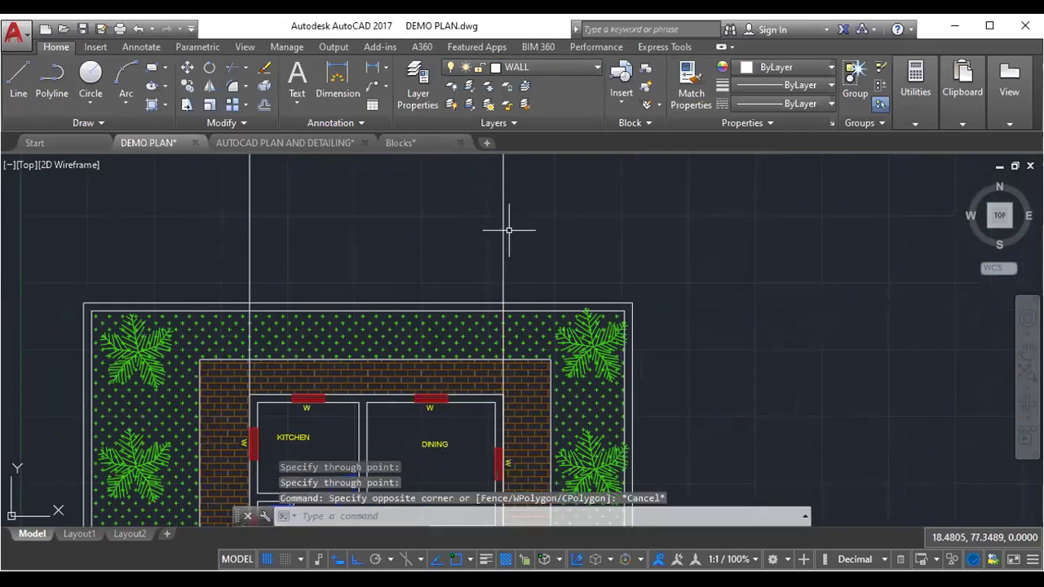
- Draw a vertical line from the construction line's wall intersection up above the plan
scroll(480, 290, up, 2)
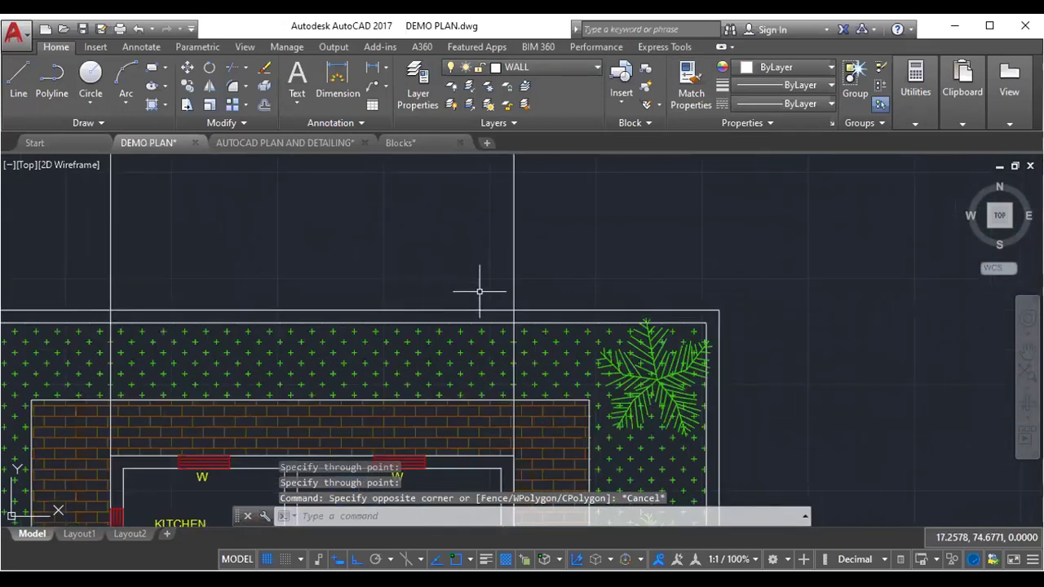
text(l)
key(Return)
click(503, 469)
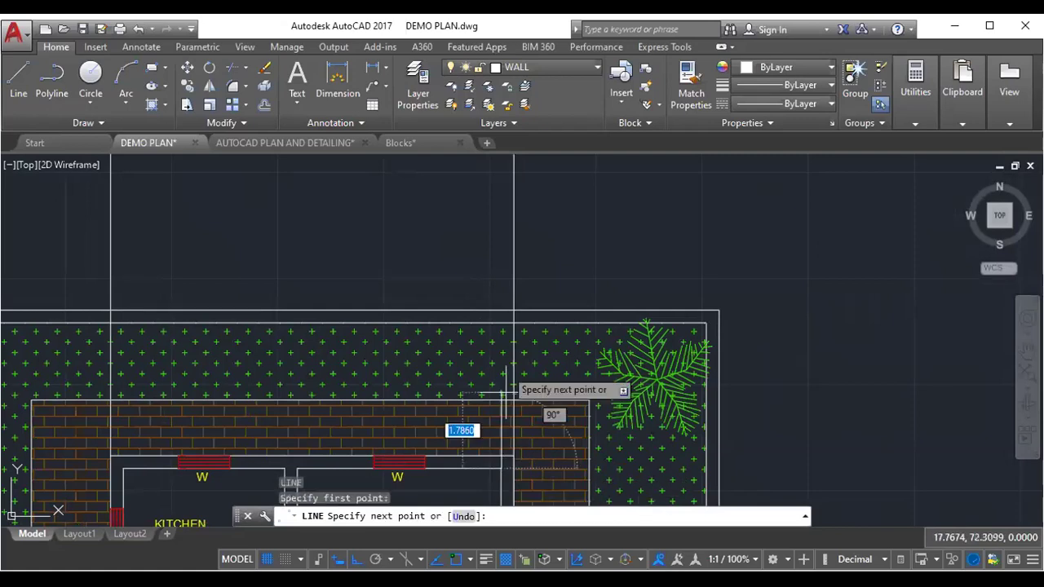
middle_drag(496, 178, 526, 216)
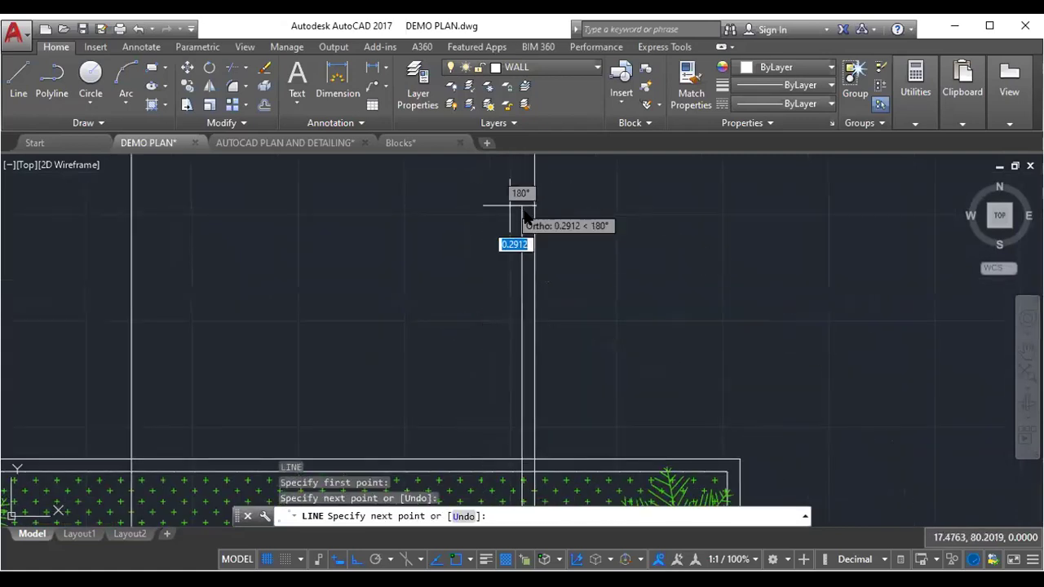
click(522, 209)
key(Escape)
middle_drag(475, 310, 503, 271)
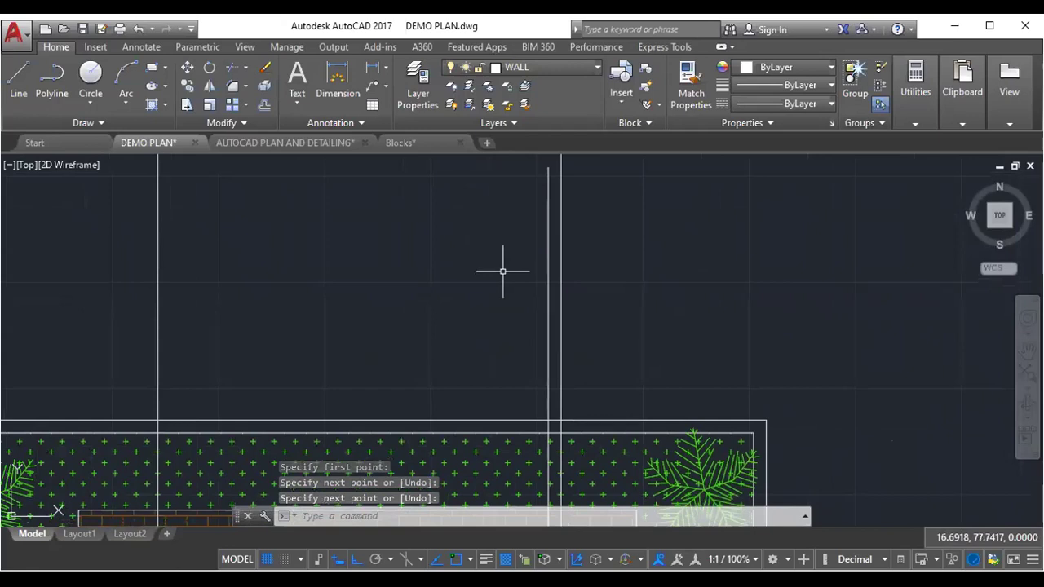
- Add another vertical construction line through a wall point on the plan
text(xl)
key(Return)
scroll(502, 271, down, 2)
scroll(490, 294, down, 2)
scroll(465, 334, down, 2)
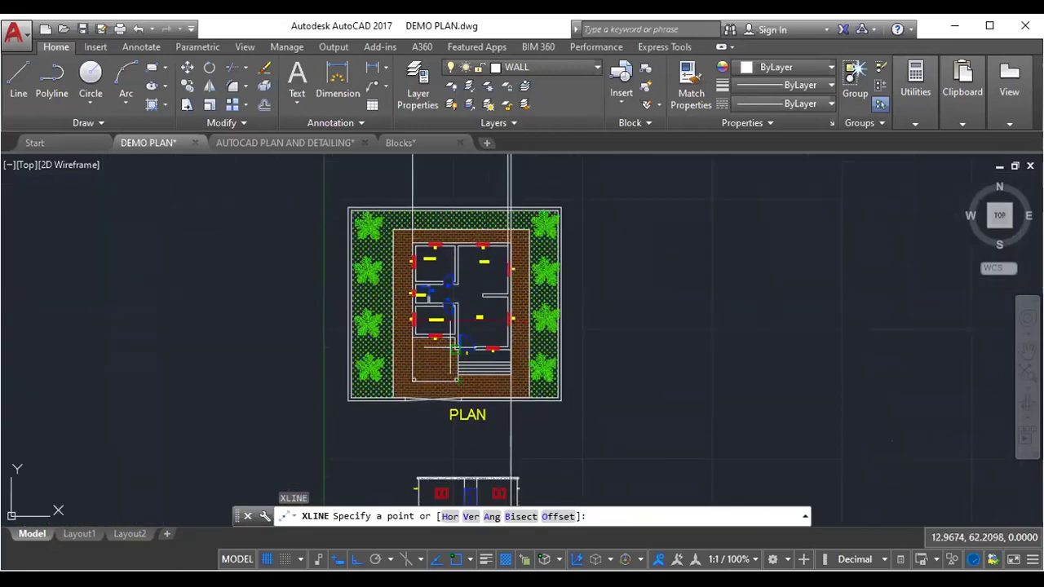
scroll(457, 349, up, 4)
scroll(220, 286, up, 4)
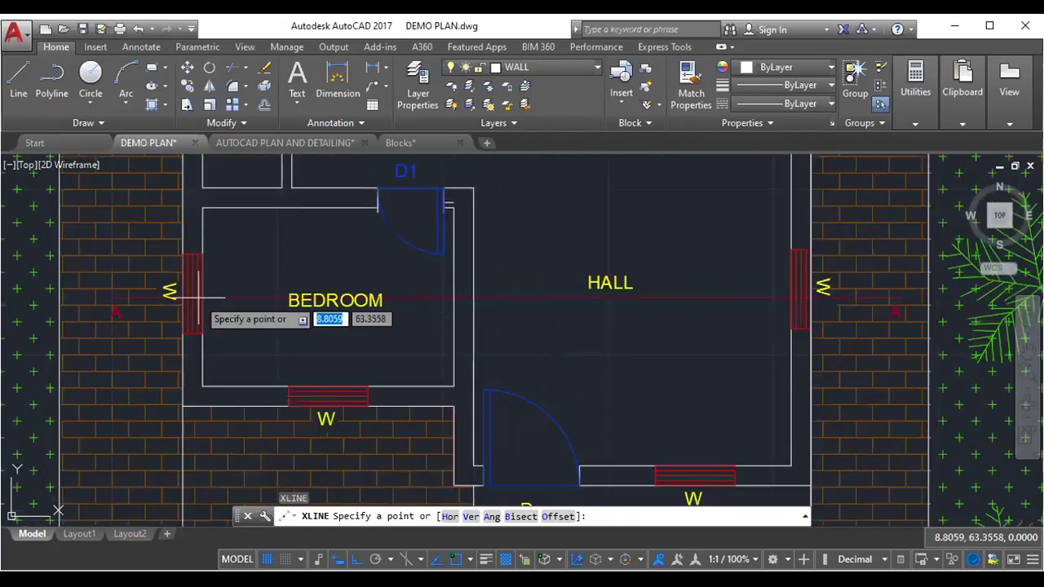
scroll(457, 302, down, 2)
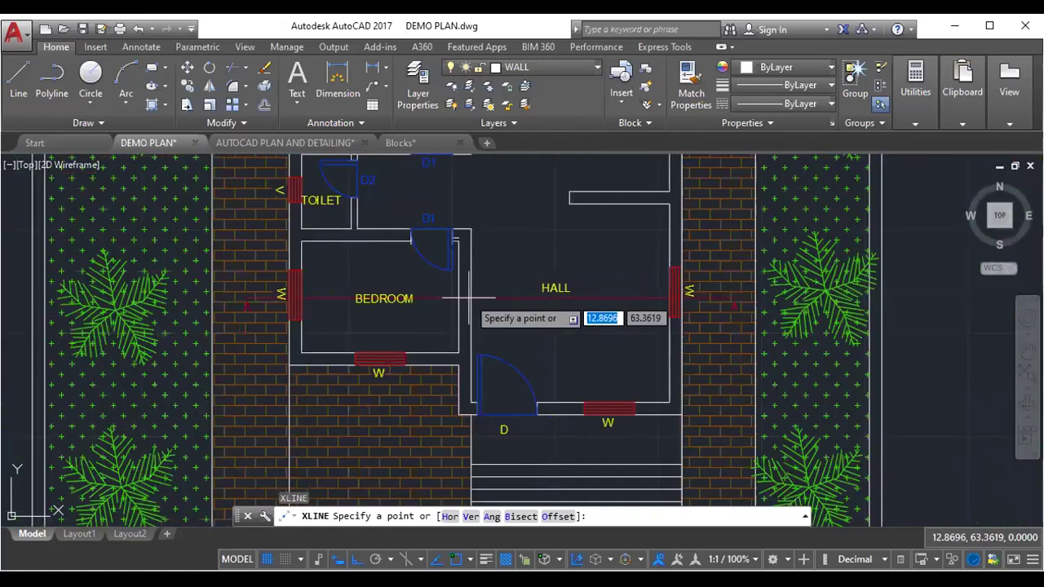
scroll(564, 343, down, 1)
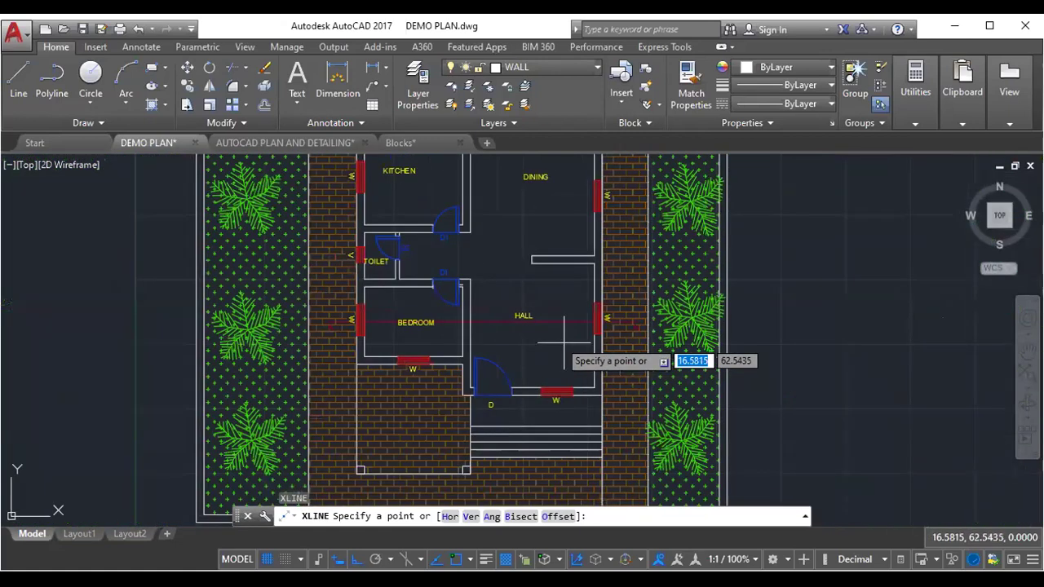
middle_drag(450, 290, 447, 336)
click(448, 336)
scroll(448, 336, down, 5)
scroll(478, 245, up, 4)
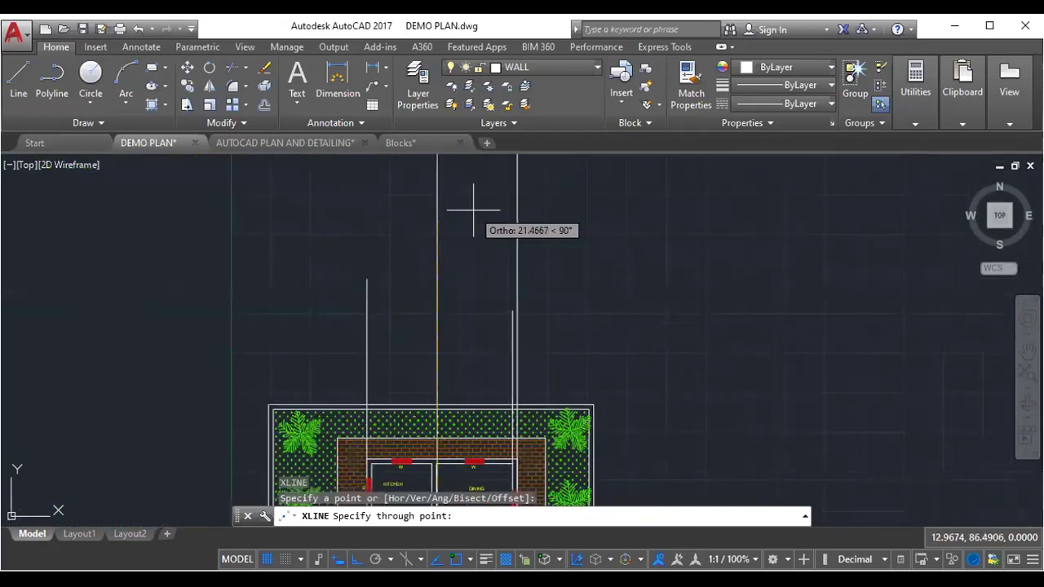
click(478, 216)
key(Return)
- Project a further vertical construction line (XLINE) straight up from a wall point
scroll(494, 331, down, 4)
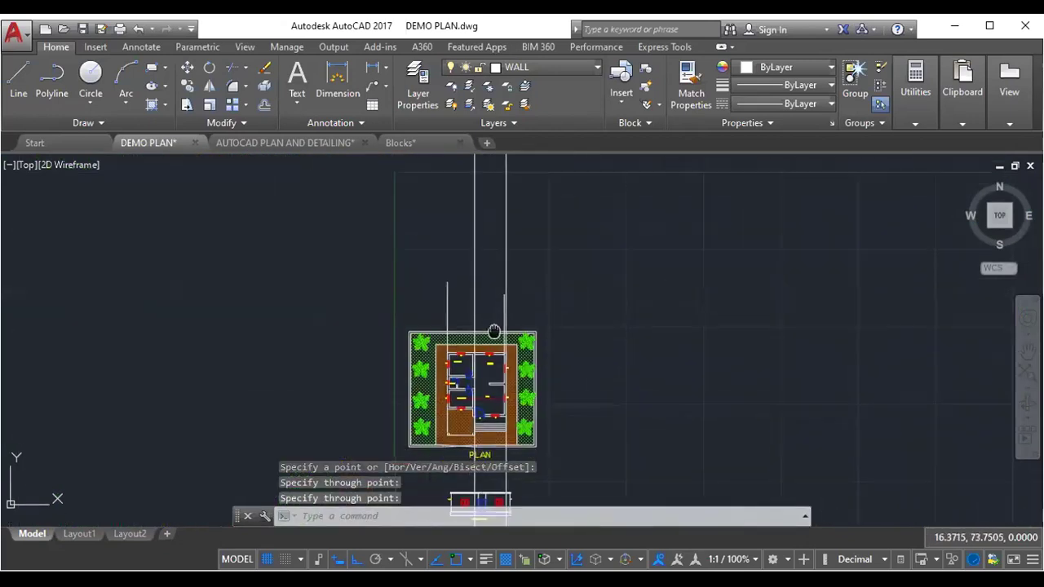
scroll(465, 363, up, 3)
scroll(465, 363, up, 3)
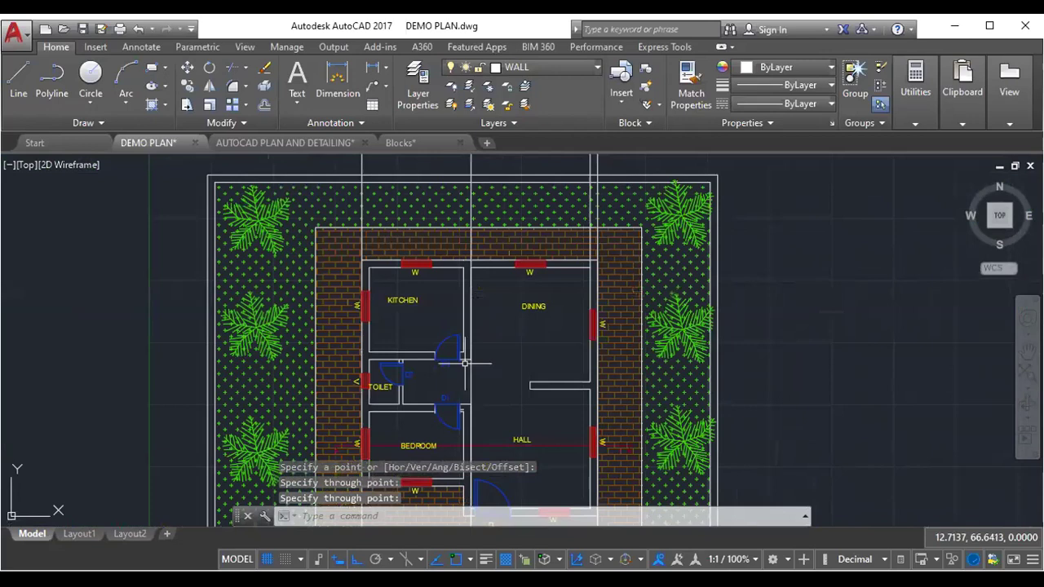
click(465, 363)
scroll(465, 363, up, 5)
scroll(466, 367, up, 1)
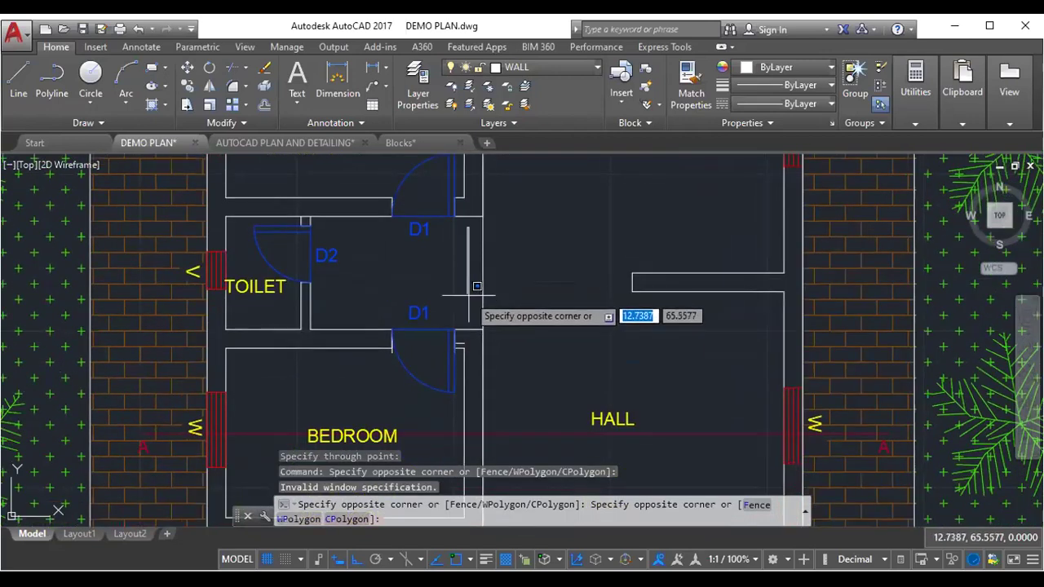
key(Escape)
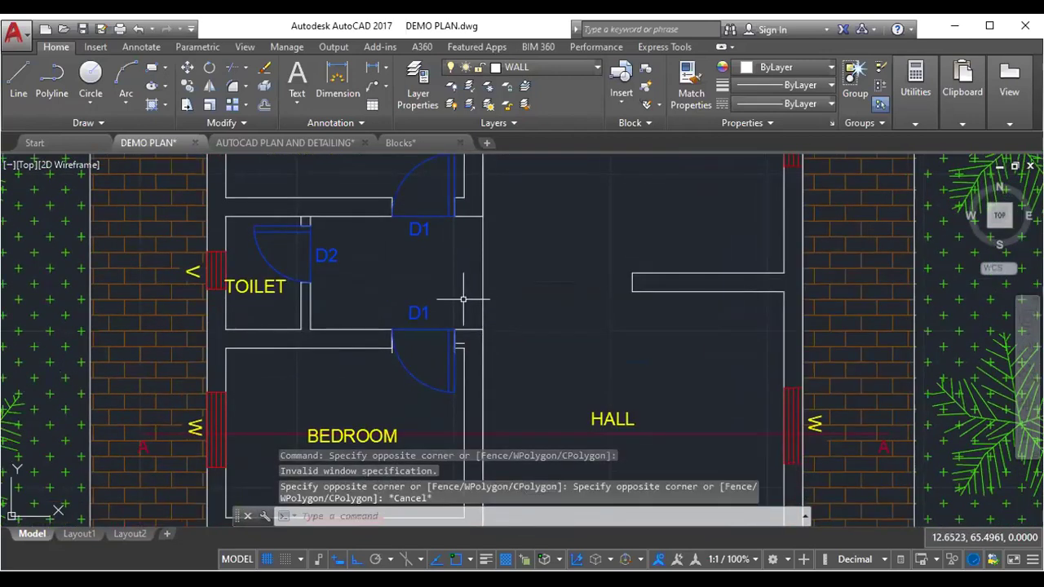
text(xline)
key(Return)
click(464, 334)
scroll(463, 326, down, 5)
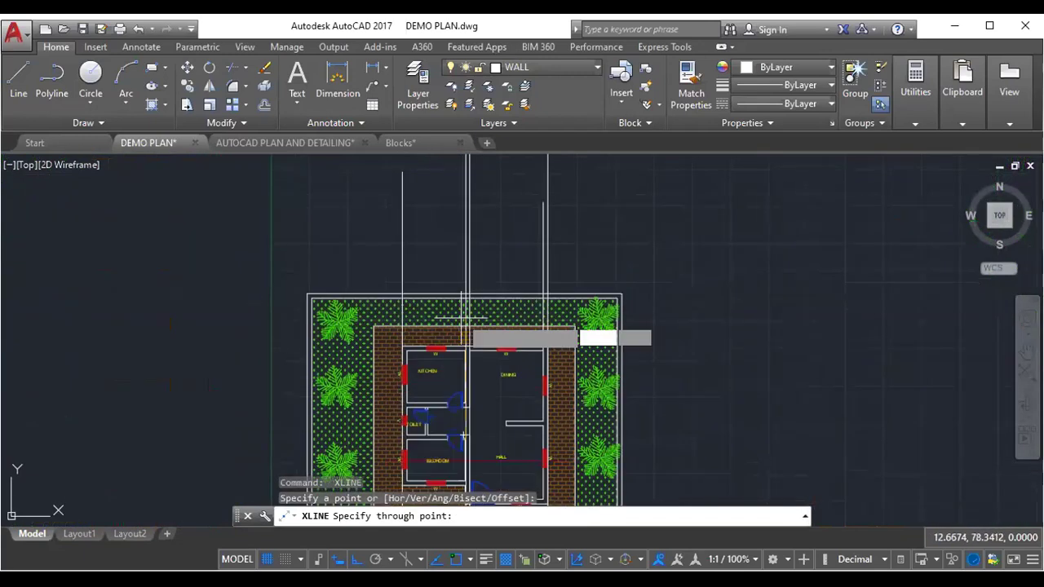
click(462, 161)
key(Return)
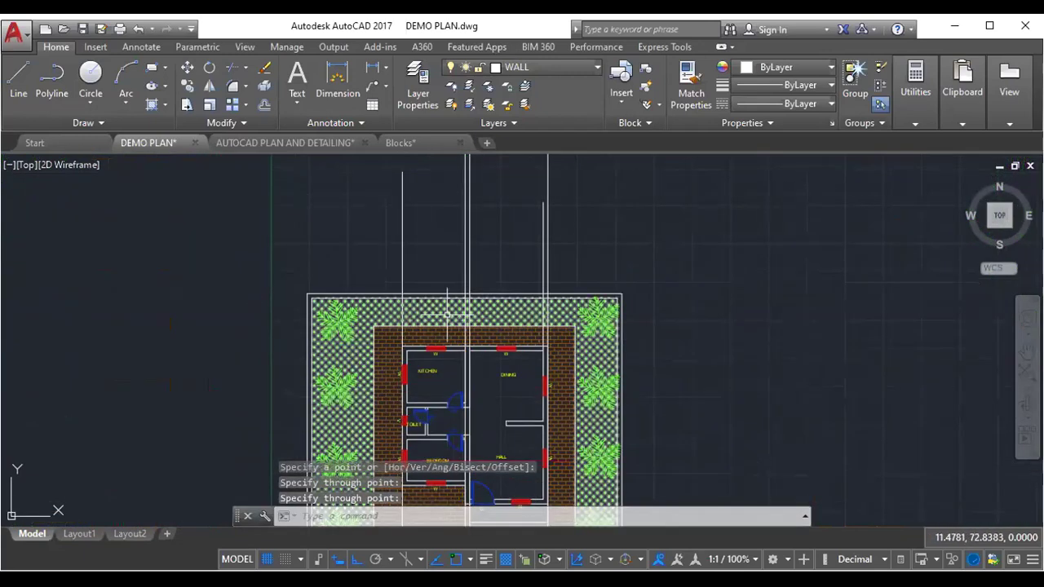
- Start a construction line from a kitchen wall point, then cancel it unfinished
middle_drag(446, 314, 496, 287)
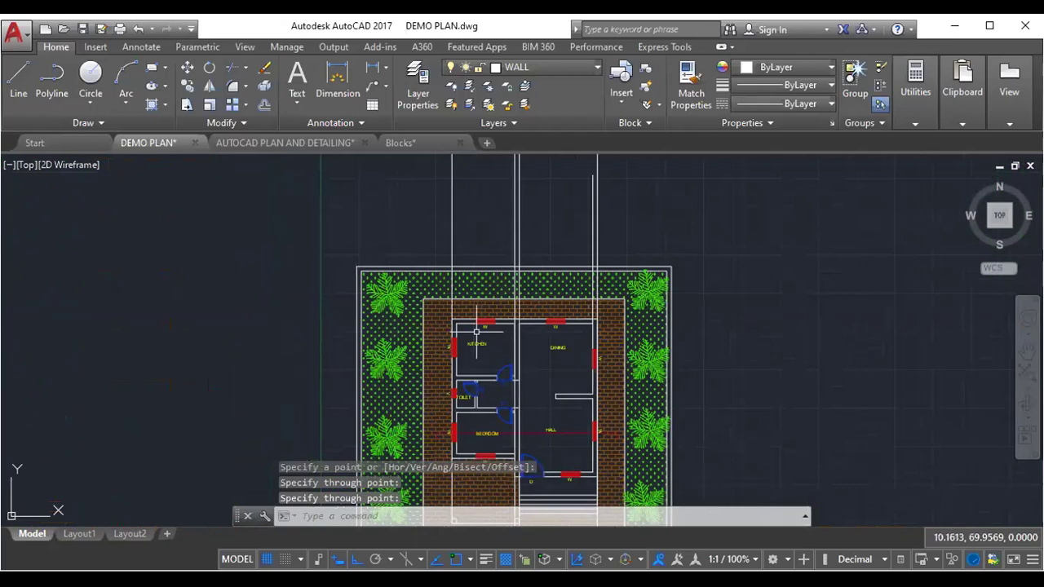
scroll(476, 331, up, 4)
scroll(475, 332, up, 2)
key(Return)
click(420, 343)
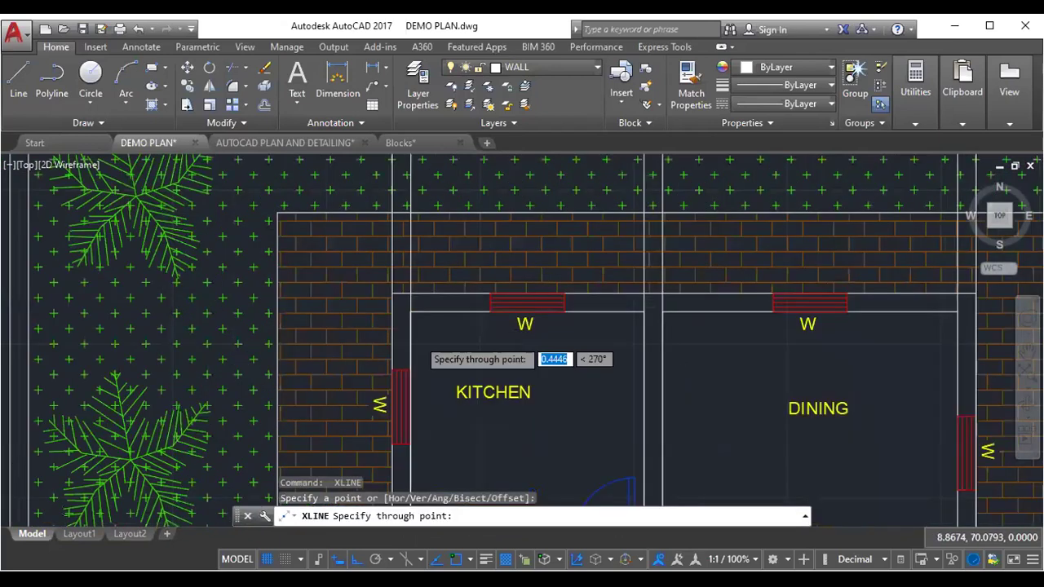
scroll(489, 252, down, 2)
scroll(489, 252, down, 2)
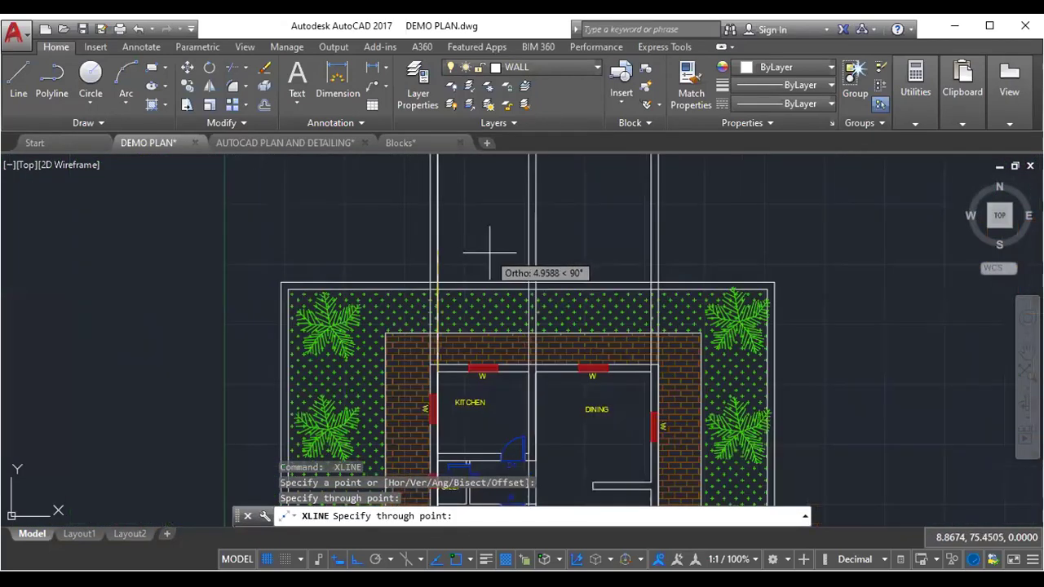
middle_drag(490, 252, 457, 321)
key(Escape)
- Stretch the top ends of two short vertical lines upward to match the others
mouse_move(556, 261)
middle_down()
mouse_move(541, 280)
mouse_move(618, 361)
middle_up()
scroll(563, 286, up, 4)
click(621, 302)
scroll(617, 324, down, 3)
click(617, 361)
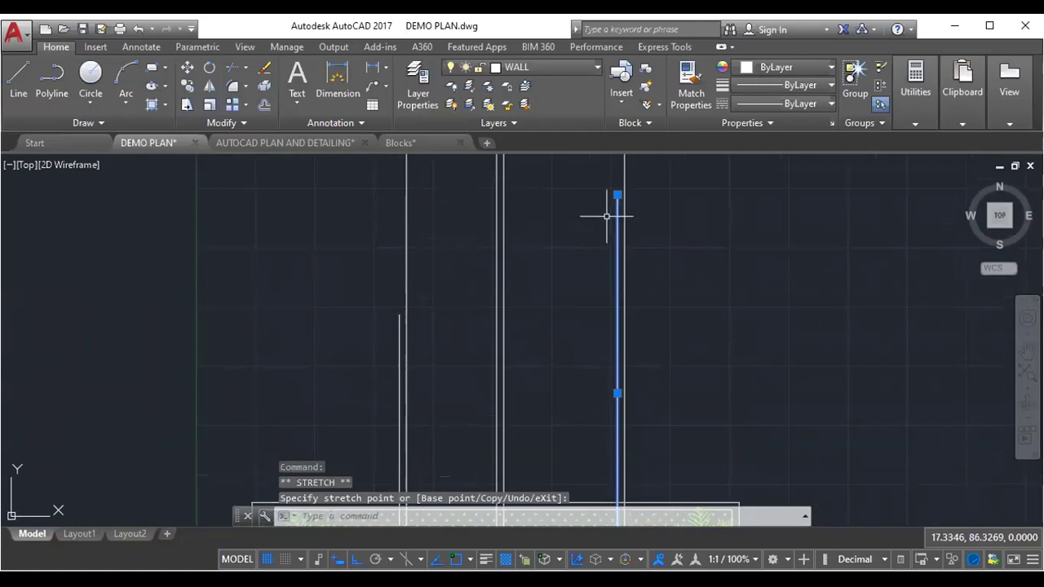
click(615, 197)
key(Escape)
click(400, 328)
click(400, 303)
click(399, 200)
key(Escape)
middle_drag(545, 368, 513, 263)
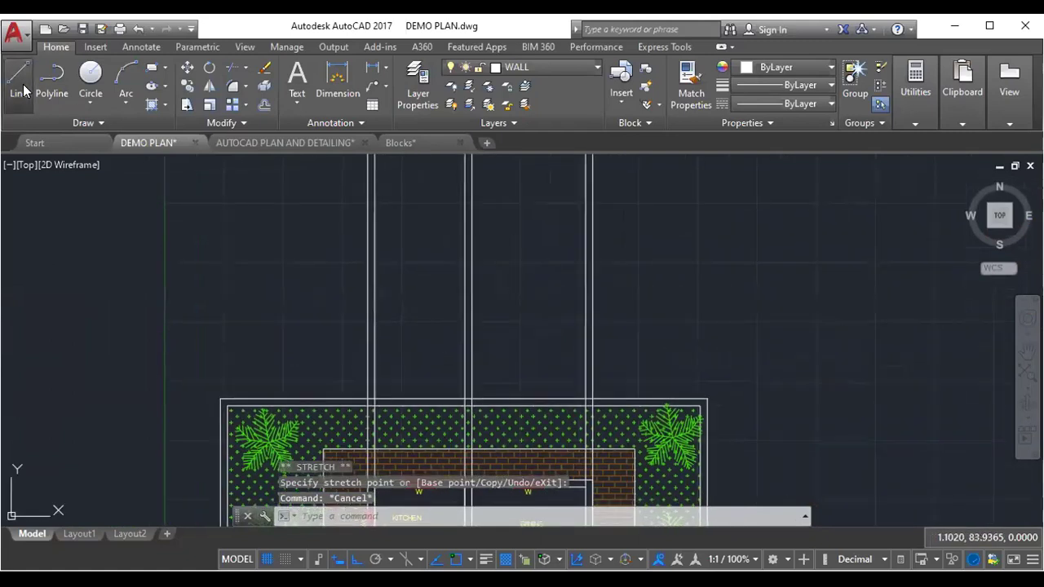
- Draw a horizontal base line across the vertical projection lines above the plan
click(19, 82)
middle_drag(482, 322, 461, 349)
scroll(460, 349, up, 2)
click(200, 324)
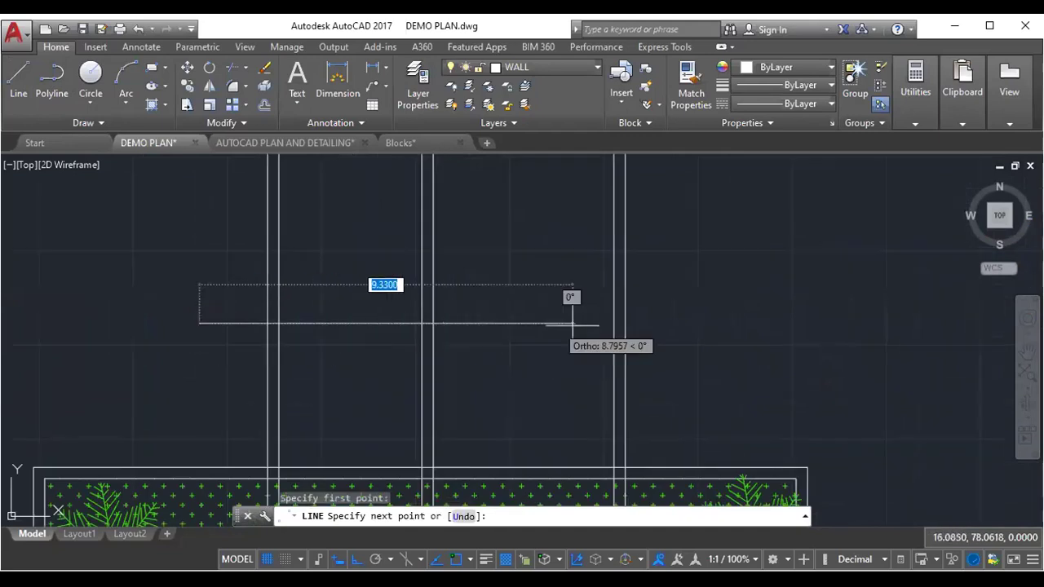
right_click(705, 333)
click(738, 340)
middle_drag(683, 340, 682, 359)
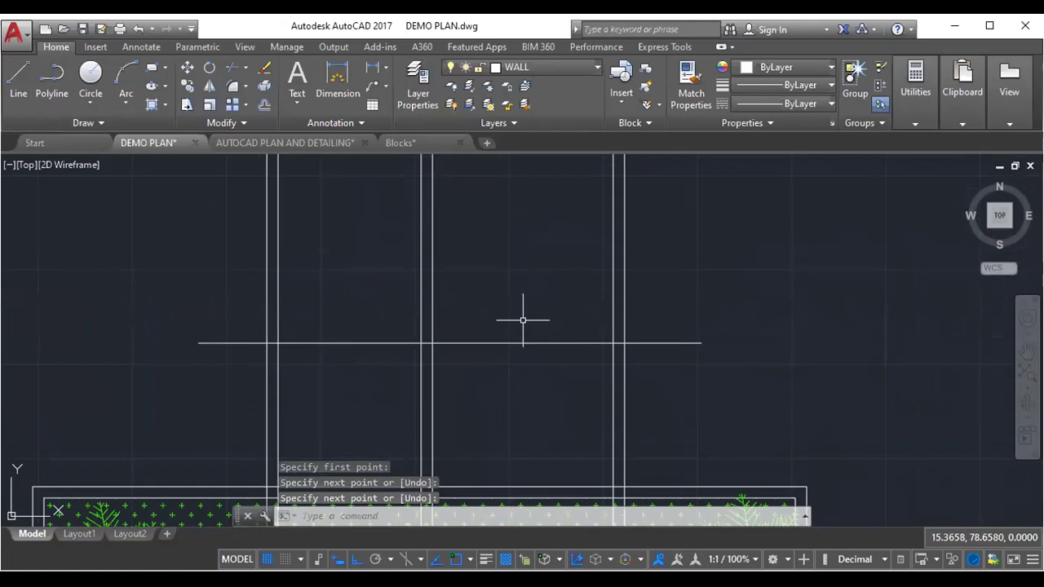
- Offset the base line 0.6 upward
text(o)
key(Return)
text(0.6)
key(Return)
click(523, 343)
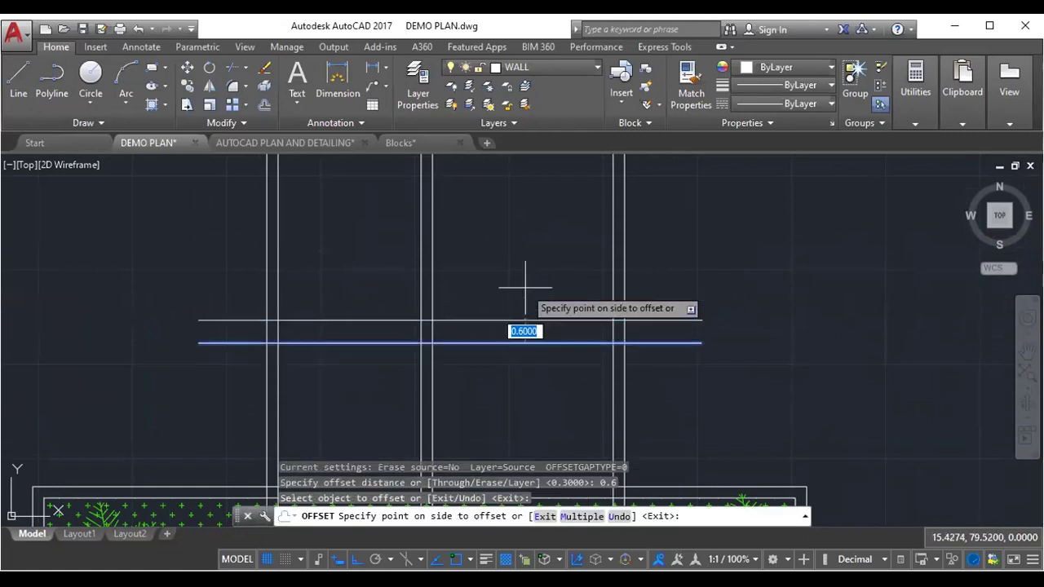
click(529, 277)
key(Escape)
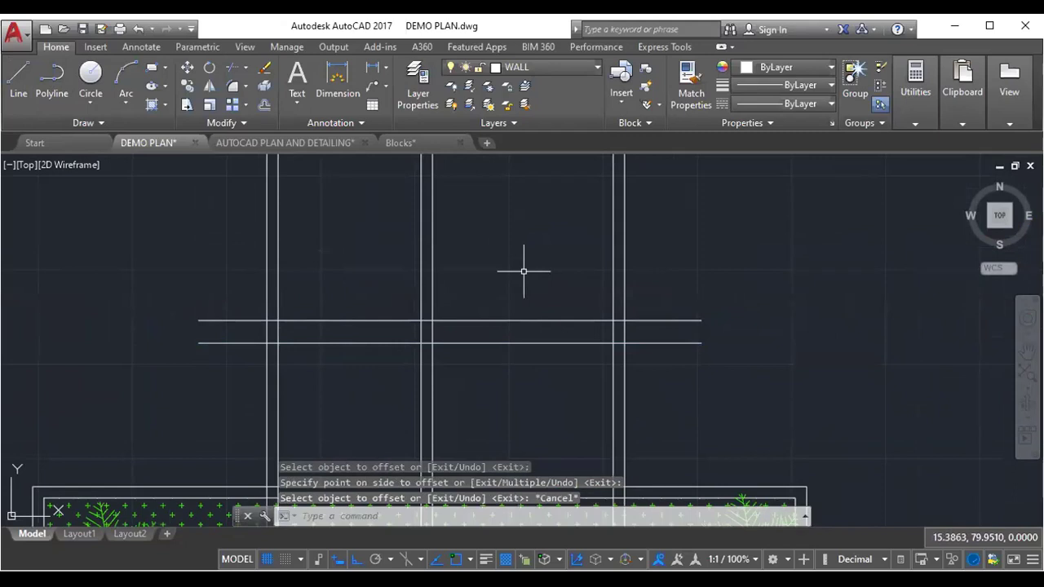
- Offset the upper horizontal line 3 units upward
text(o)
key(Return)
text(3)
key(Return)
click(534, 321)
click(542, 214)
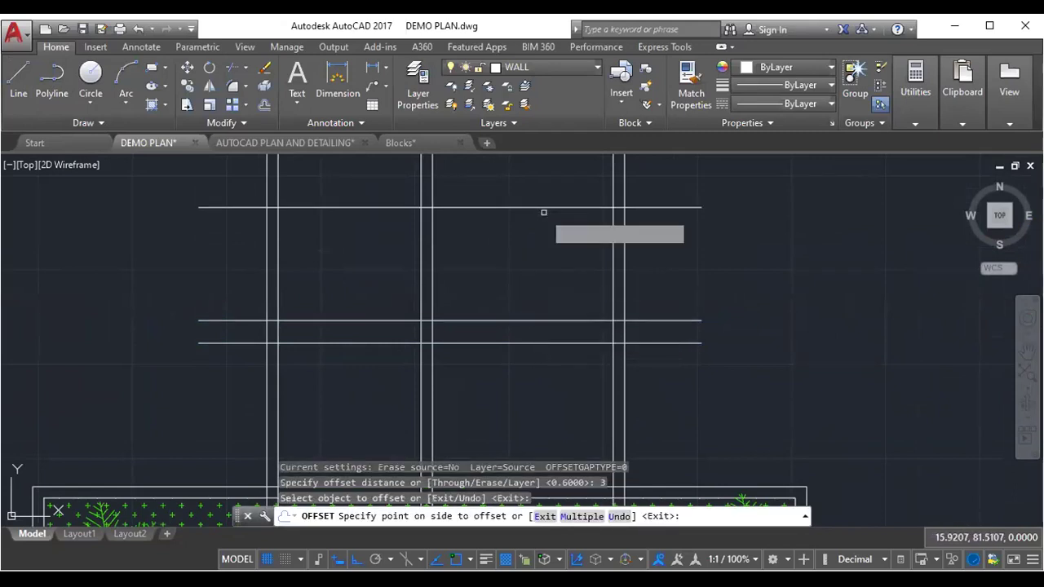
key(Escape)
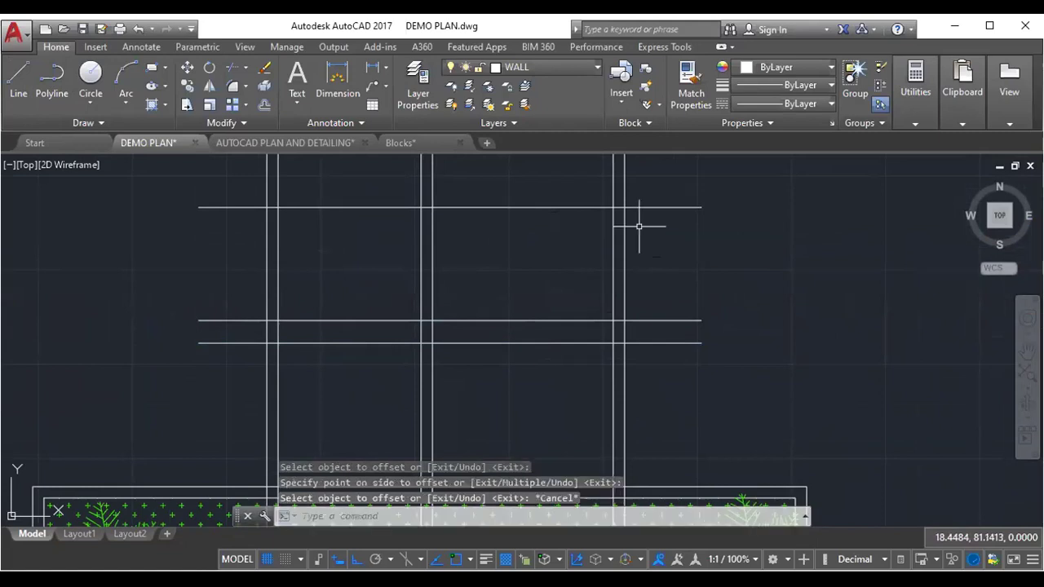
- Offset the topmost horizontal line 0.15 upward to double it
key(Return)
text(0.15)
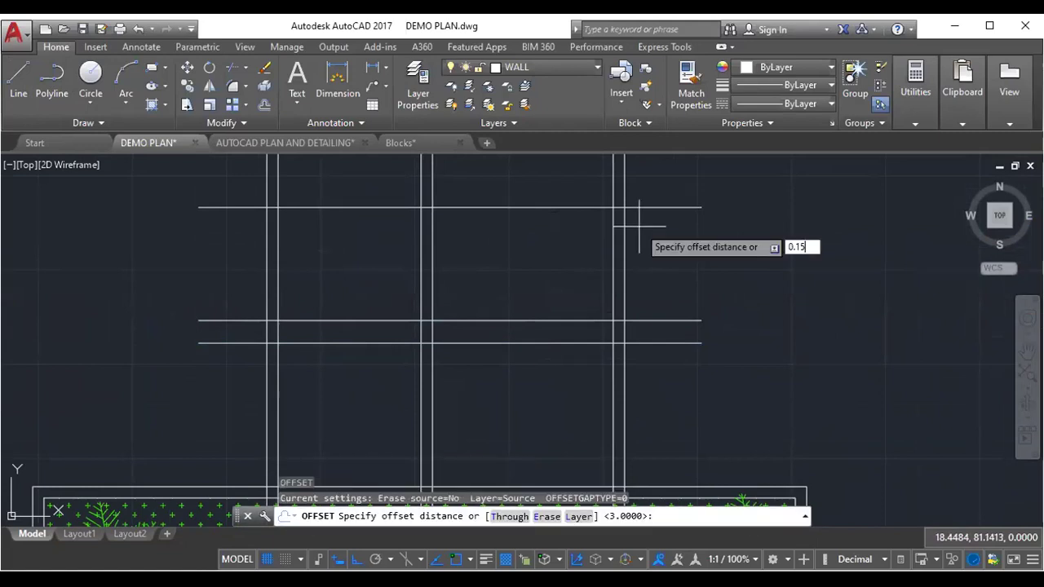
key(Return)
click(496, 207)
click(498, 195)
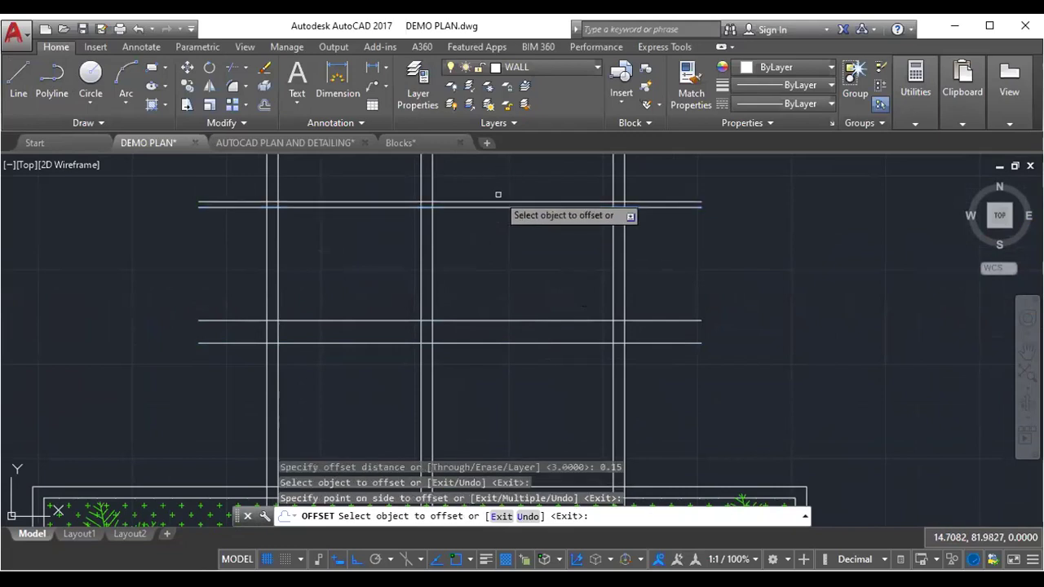
middle_drag(547, 251, 517, 287)
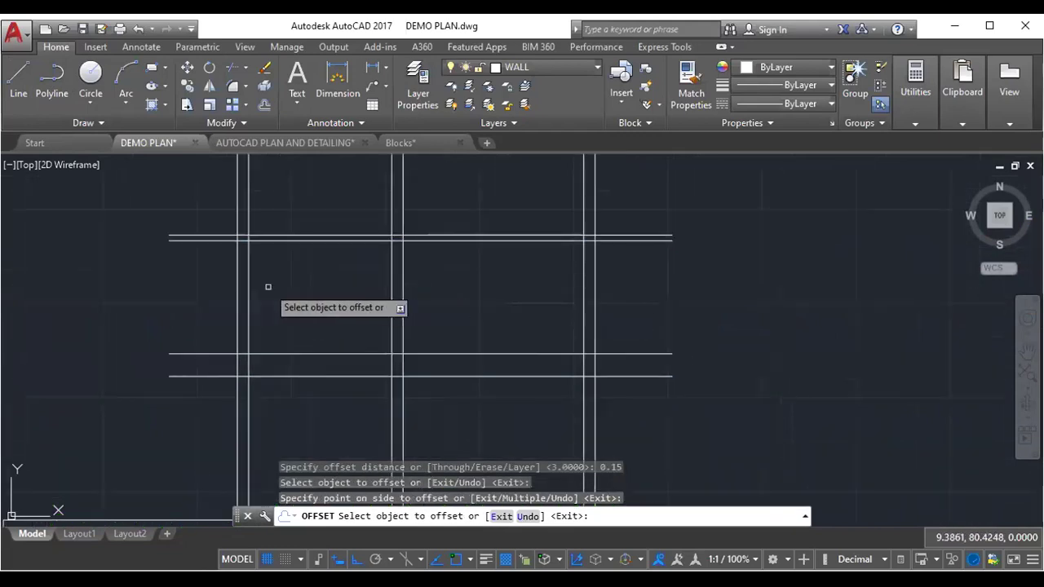
scroll(256, 282, up, 2)
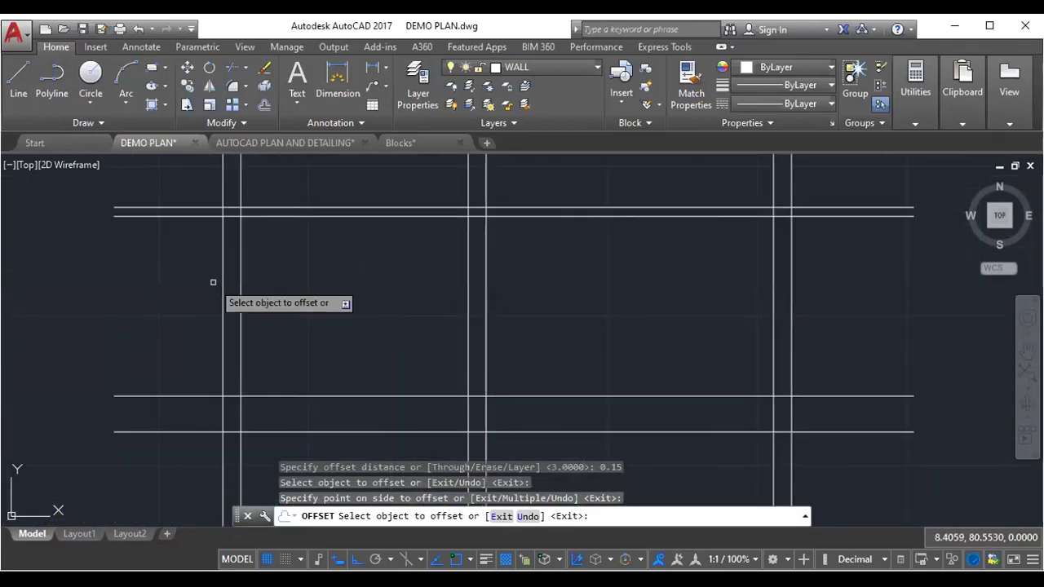
scroll(271, 288, down, 2)
key(Escape)
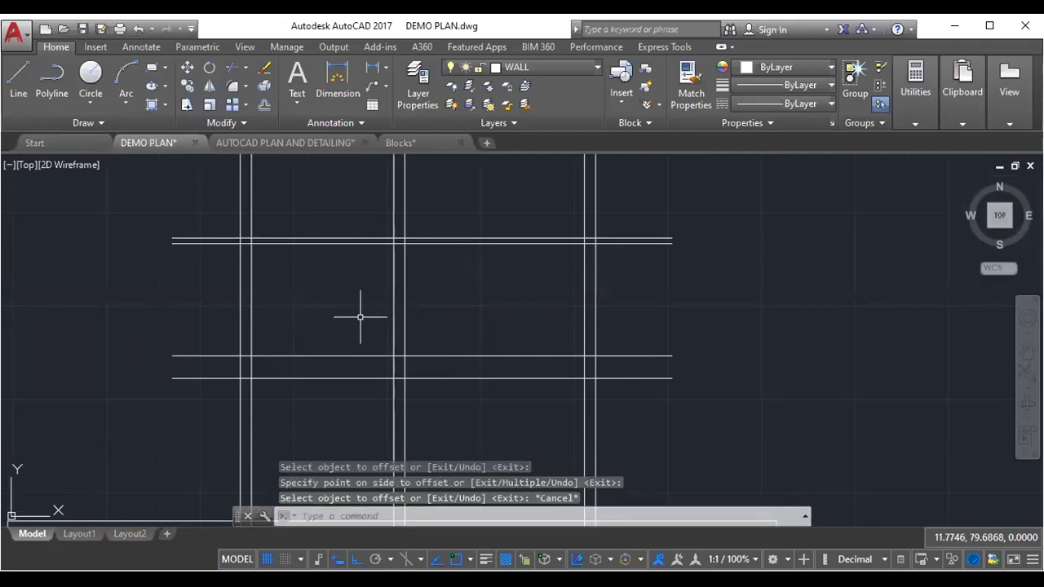
- Trim the column line ends sticking out above the beam
click(560, 219)
click(192, 277)
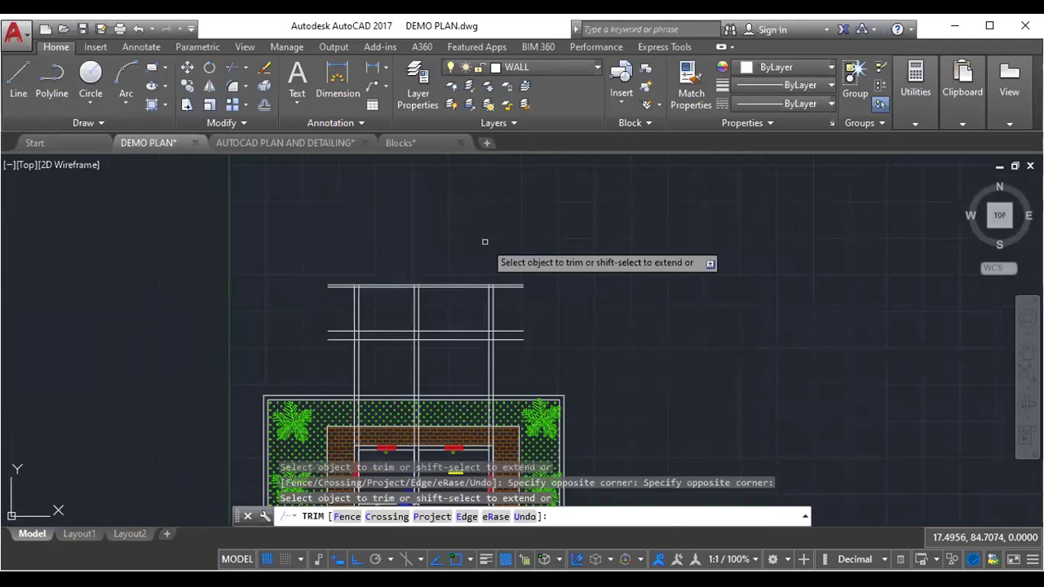
key(Escape)
middle_drag(482, 347, 503, 312)
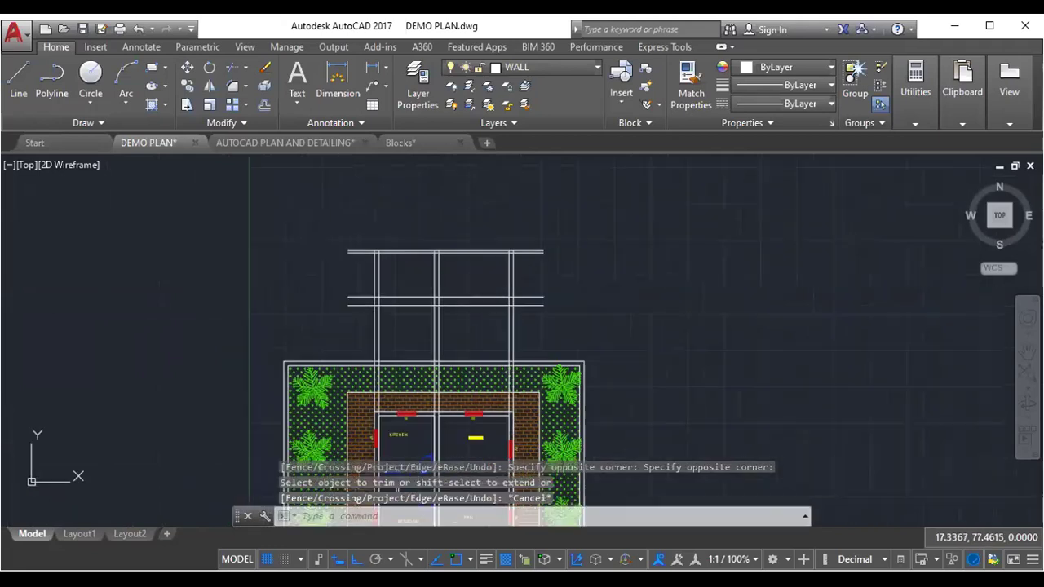
scroll(504, 315, up, 2)
click(545, 327)
key(Escape)
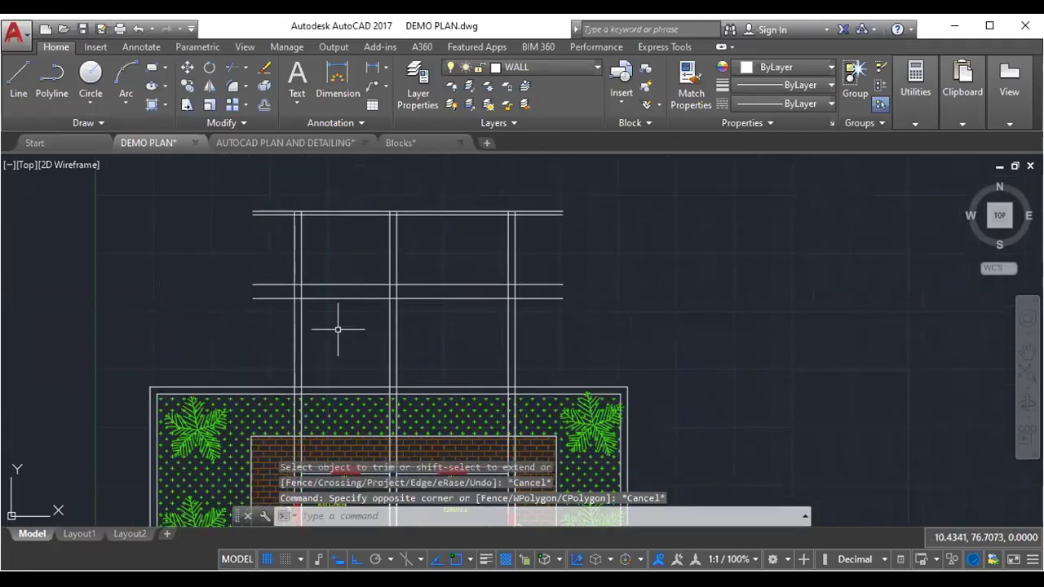
scroll(338, 329, up, 2)
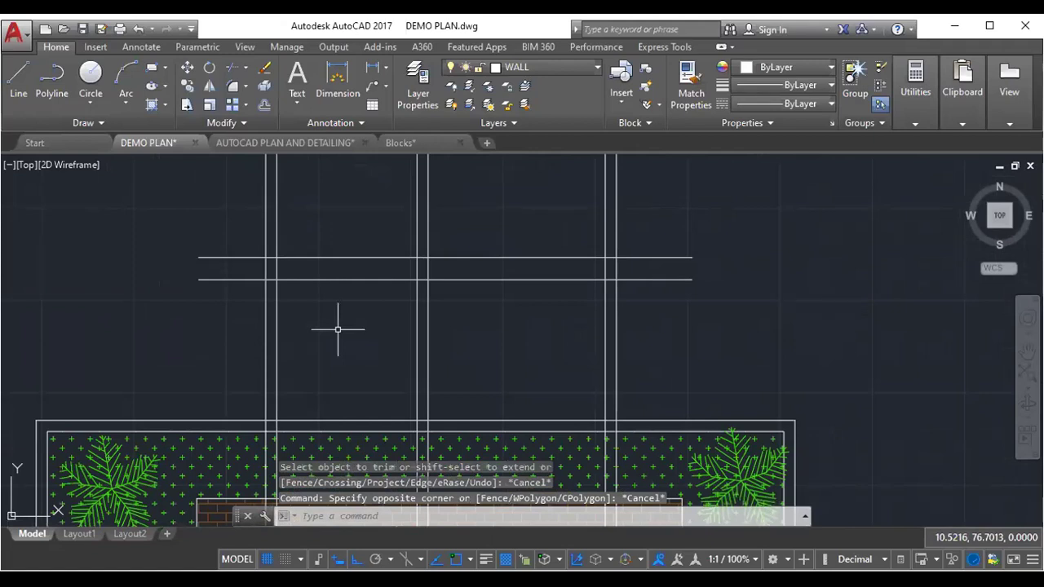
- Trim the column lines below the beam with a crossing window, undoing one wrong cut
key(space)
key(Return)
click(669, 338)
click(152, 391)
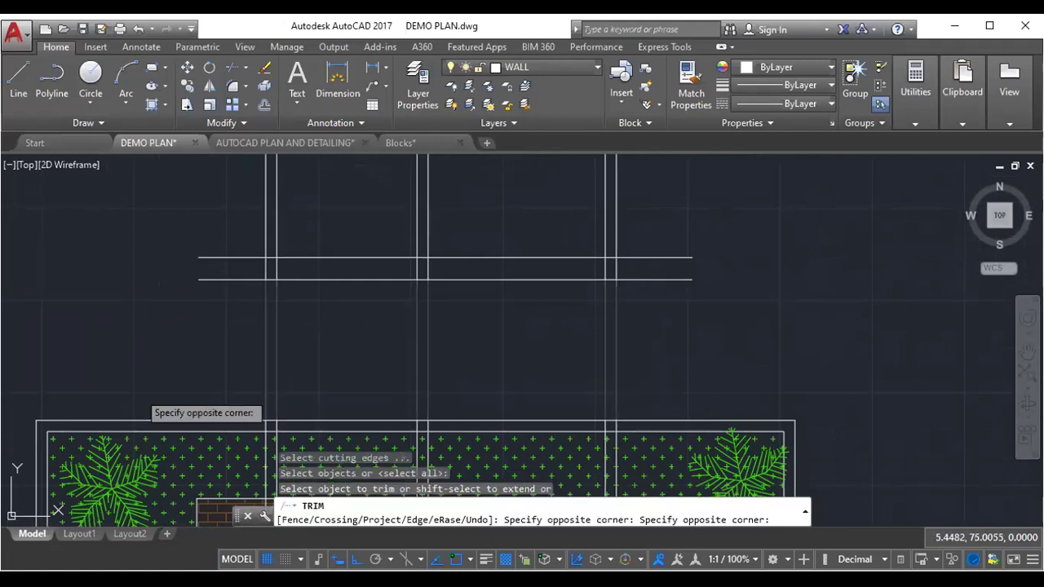
click(601, 271)
scroll(602, 271, up, 2)
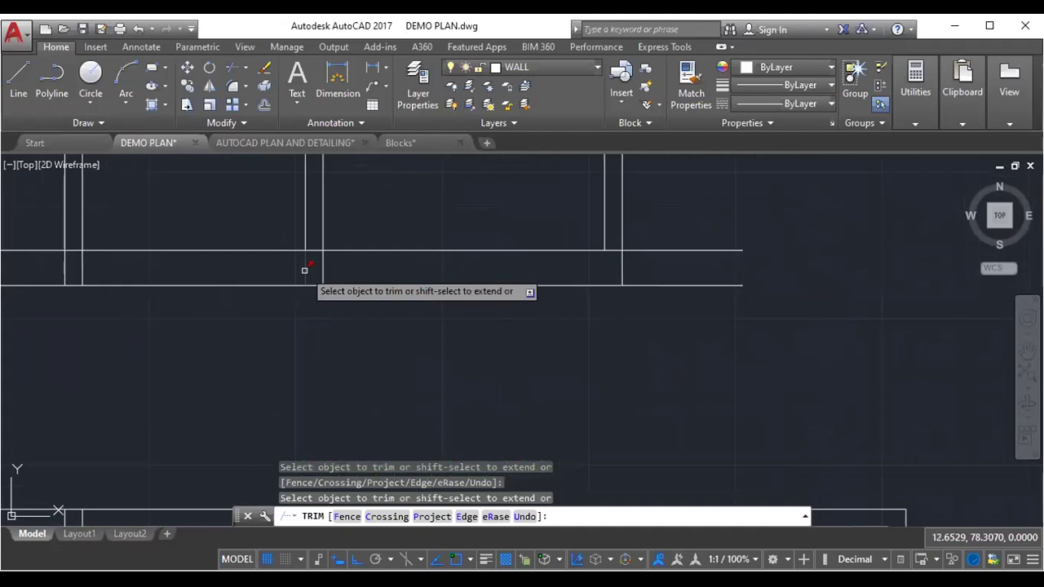
click(344, 270)
click(260, 272)
middle_drag(245, 275, 300, 271)
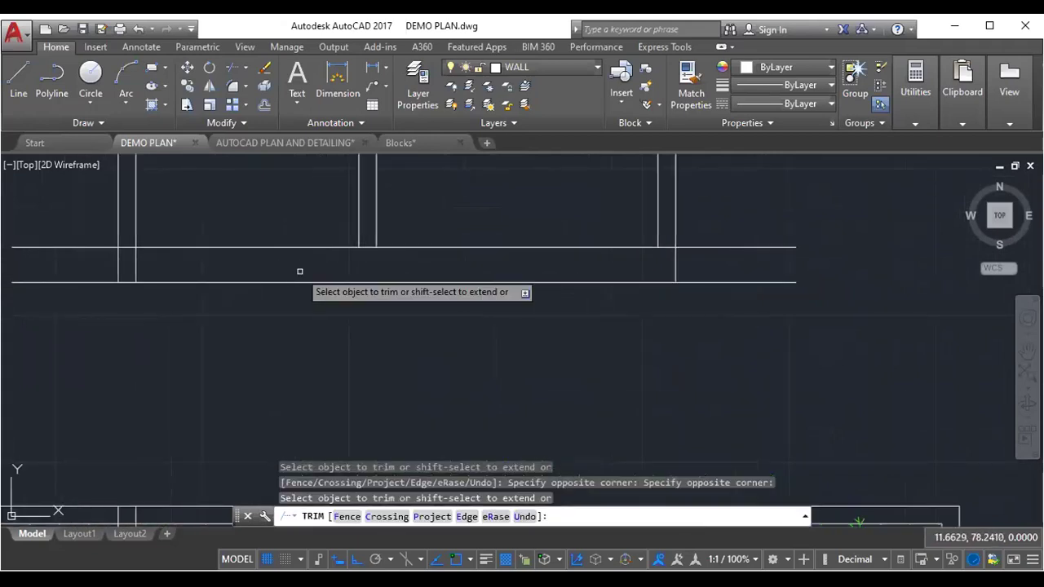
key(ctrl+z)
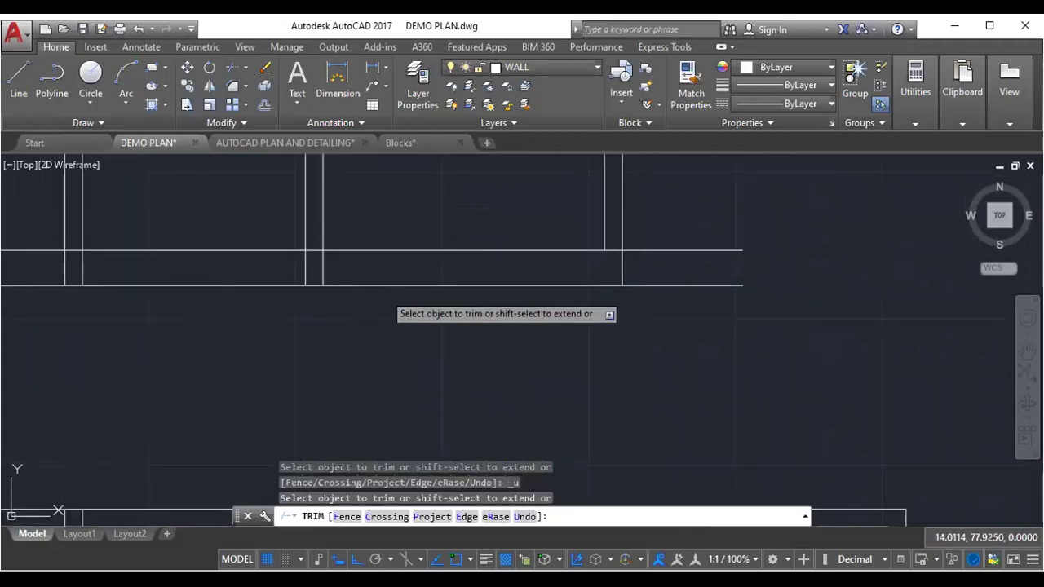
scroll(383, 294, down, 2)
key(Escape)
- Run TR again with all lines as edges and trim more overshooting column lines
middle_drag(441, 272, 560, 275)
scroll(573, 239, up, 2)
scroll(592, 261, up, 2)
scroll(592, 269, up, 1)
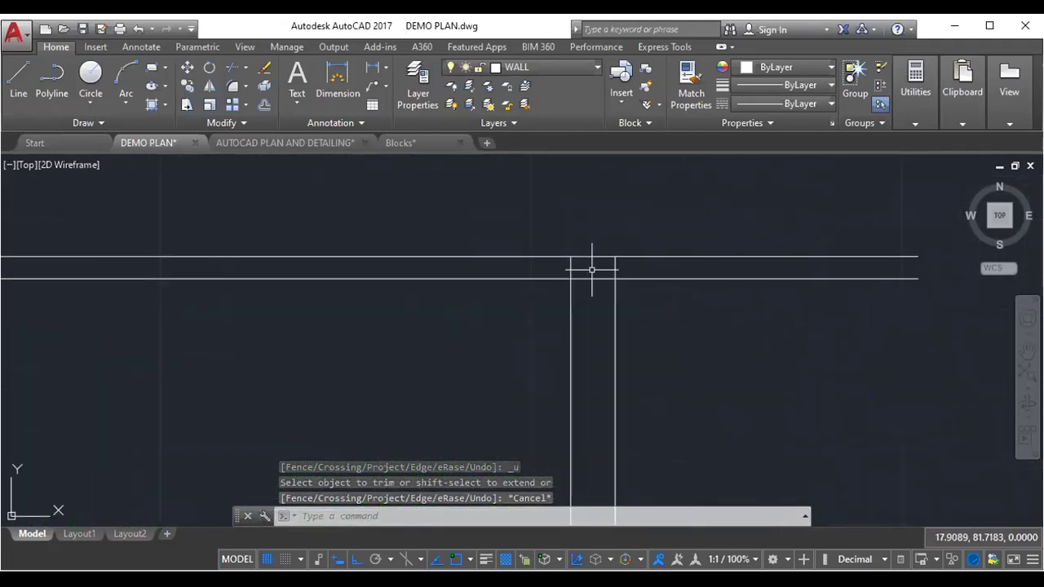
text(tr)
key(Return)
key(Return)
click(560, 258)
click(553, 264)
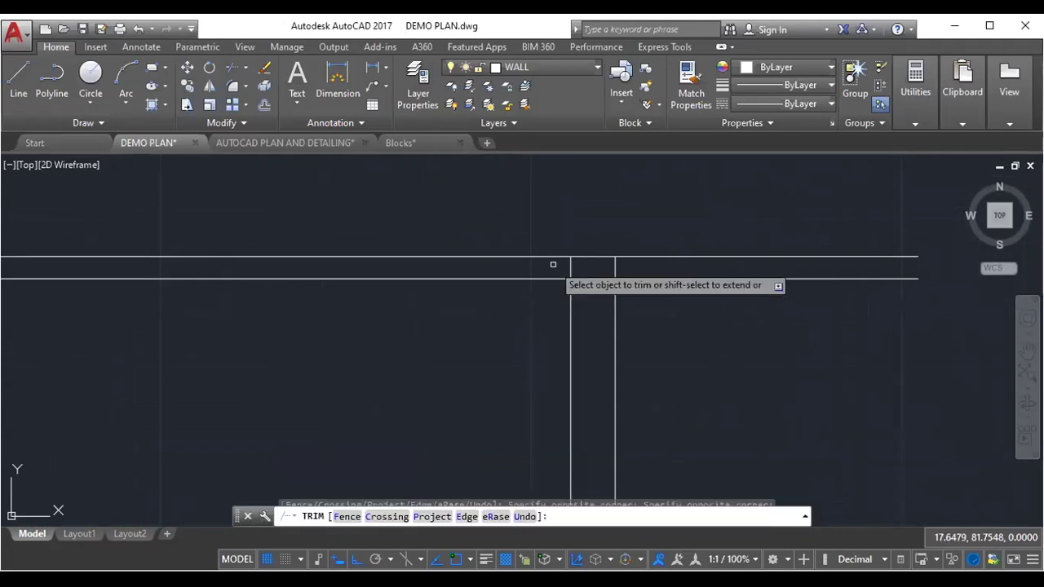
- Pan across the elevation to check the whole column layout after trimming
scroll(400, 272, down, 3)
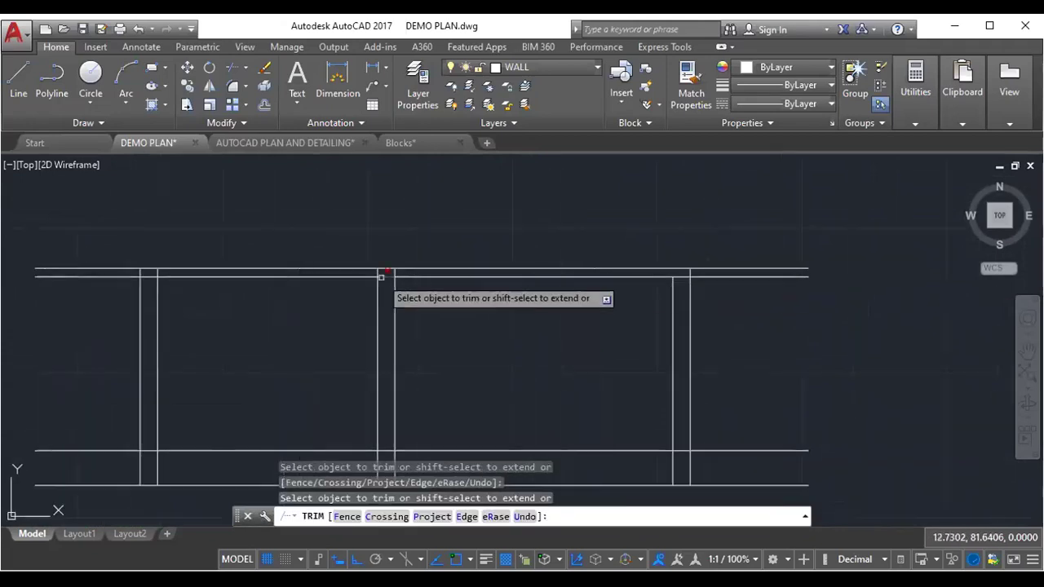
scroll(384, 277, up, 3)
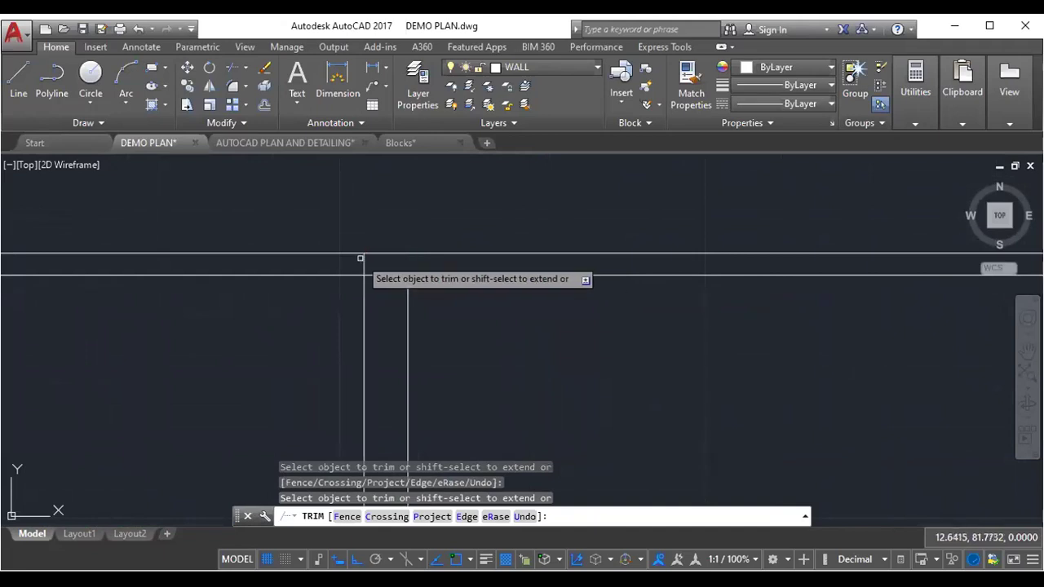
scroll(326, 271, down, 1)
middle_drag(280, 270, 469, 268)
scroll(196, 263, up, 2)
scroll(196, 263, up, 1)
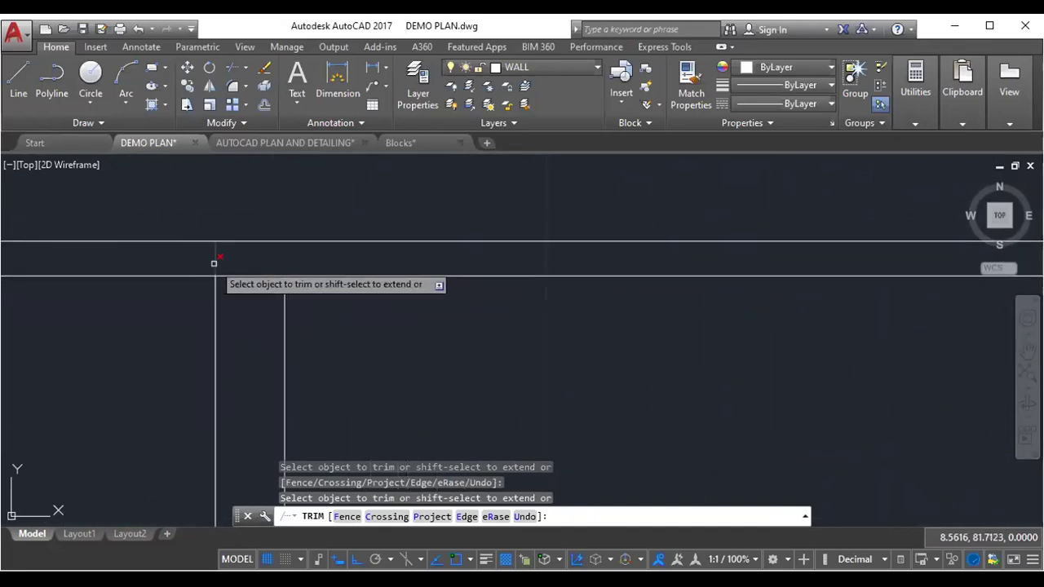
scroll(285, 266, down, 2)
middle_drag(344, 276, 357, 238)
scroll(361, 285, down, 2)
scroll(248, 272, up, 1)
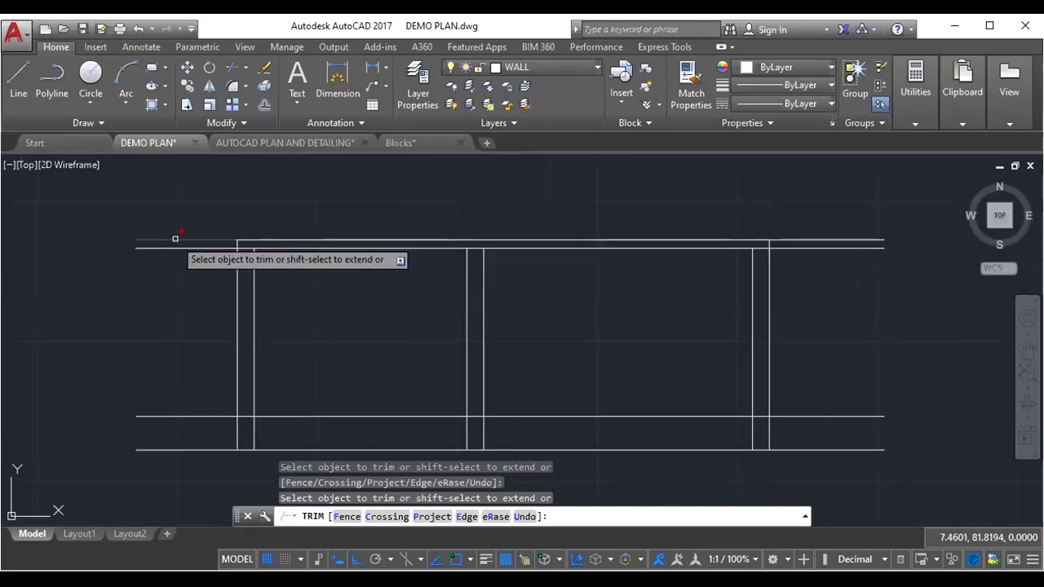
key(Escape)
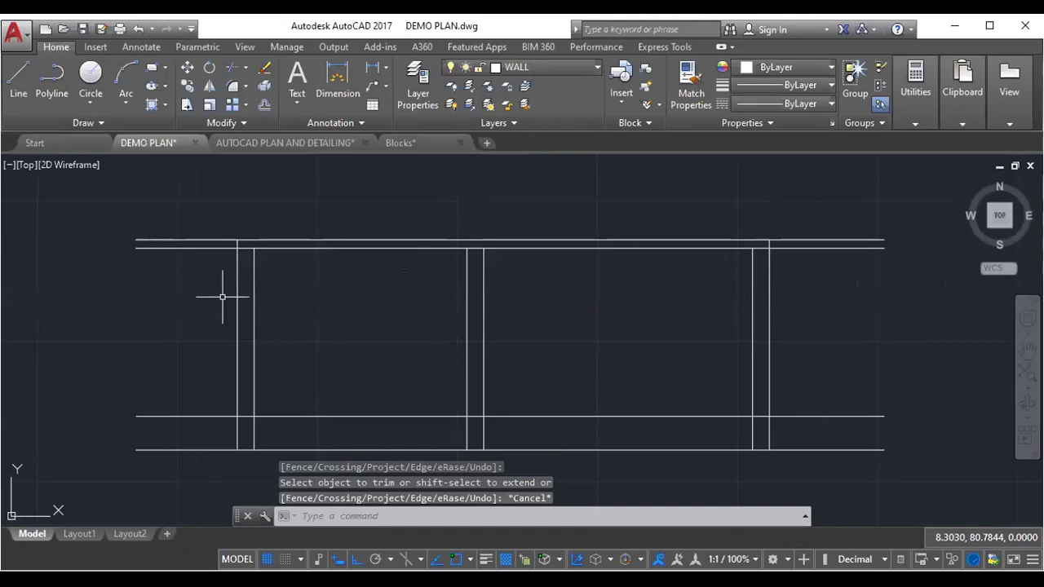
key(Return)
key(Return)
key(Escape)
scroll(257, 287, up, 2)
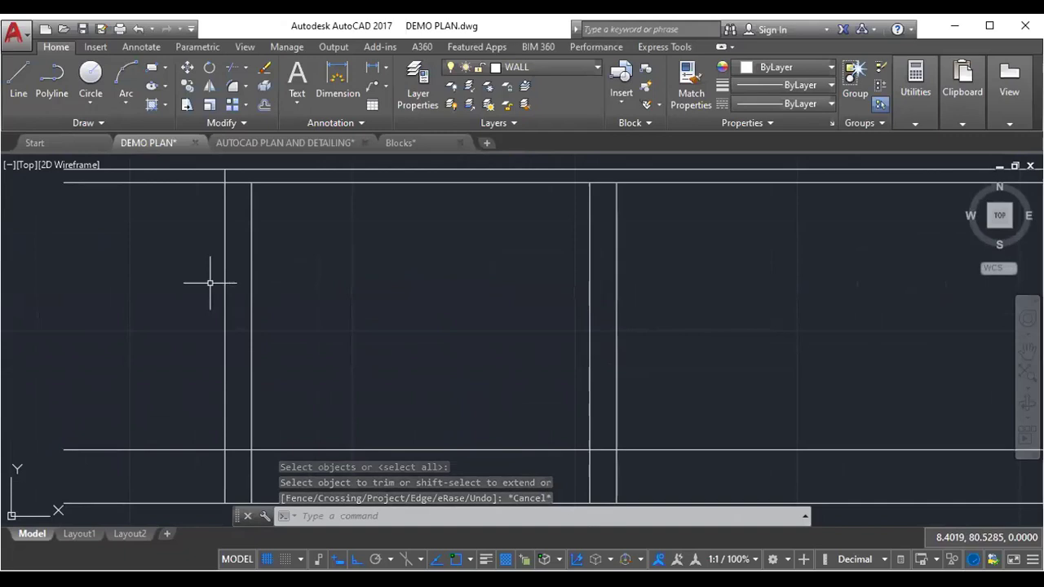
- Offset the left and right column lines by 0.15 to double them
text(o)
key(Return)
text(0.15)
key(Return)
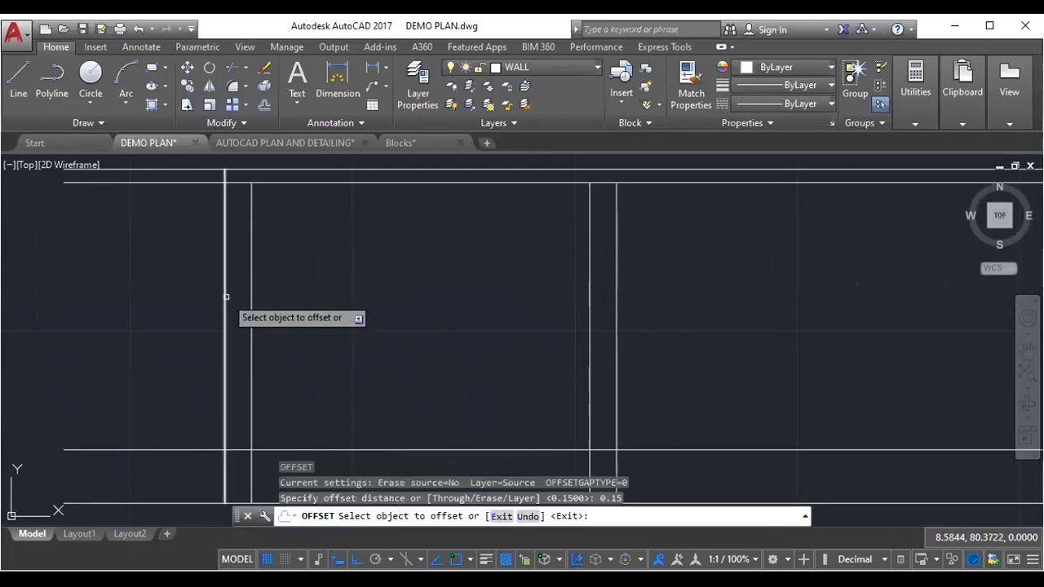
click(224, 297)
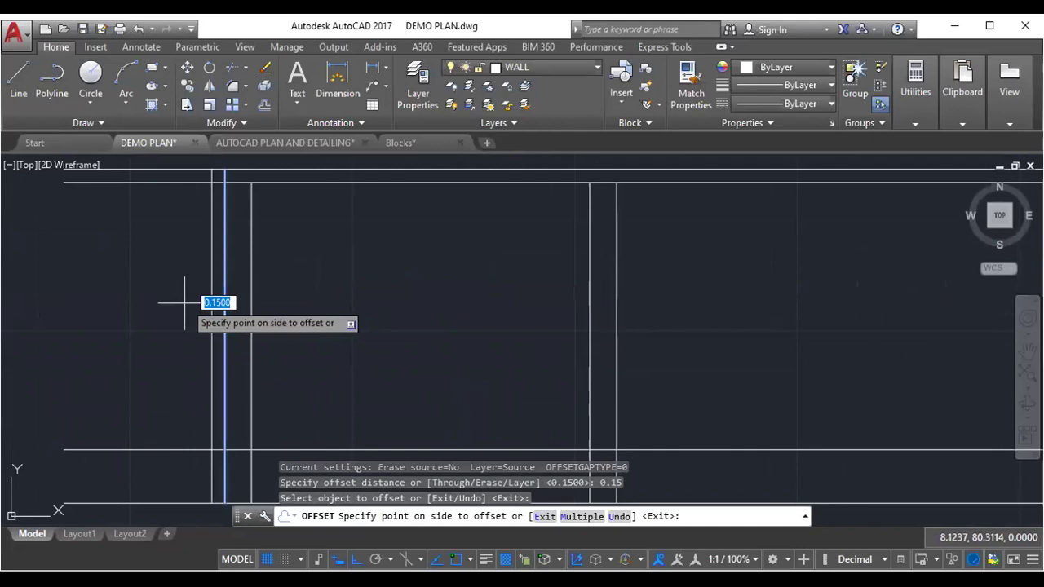
click(184, 303)
middle_drag(501, 328, 552, 333)
click(544, 335)
click(565, 330)
right_click(615, 272)
click(628, 277)
middle_drag(603, 294, 621, 290)
- Trim the offset column lines' overshooting ends at the beam and plinth
text(TR)
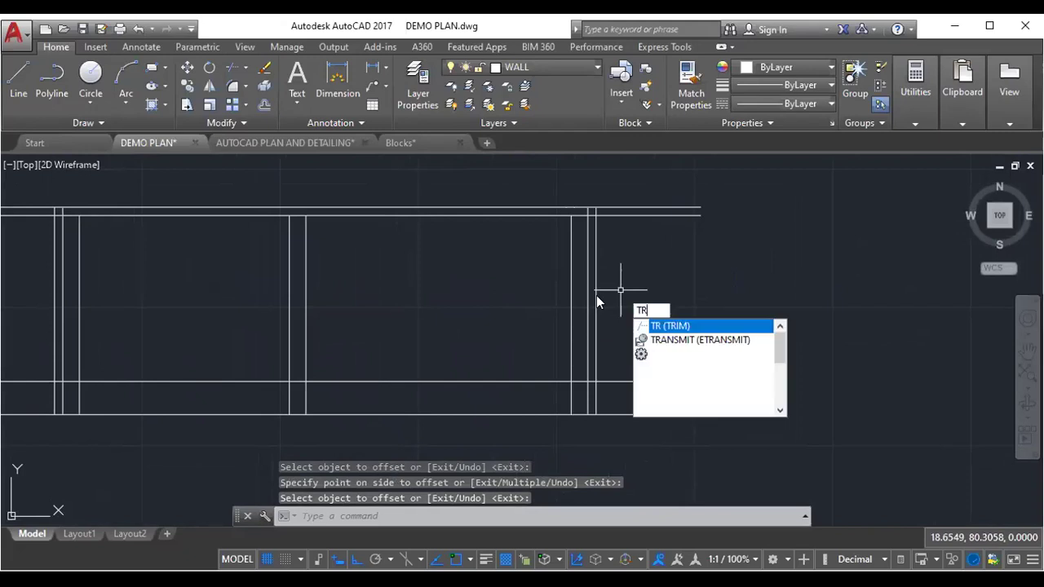
scroll(501, 307, up, 3)
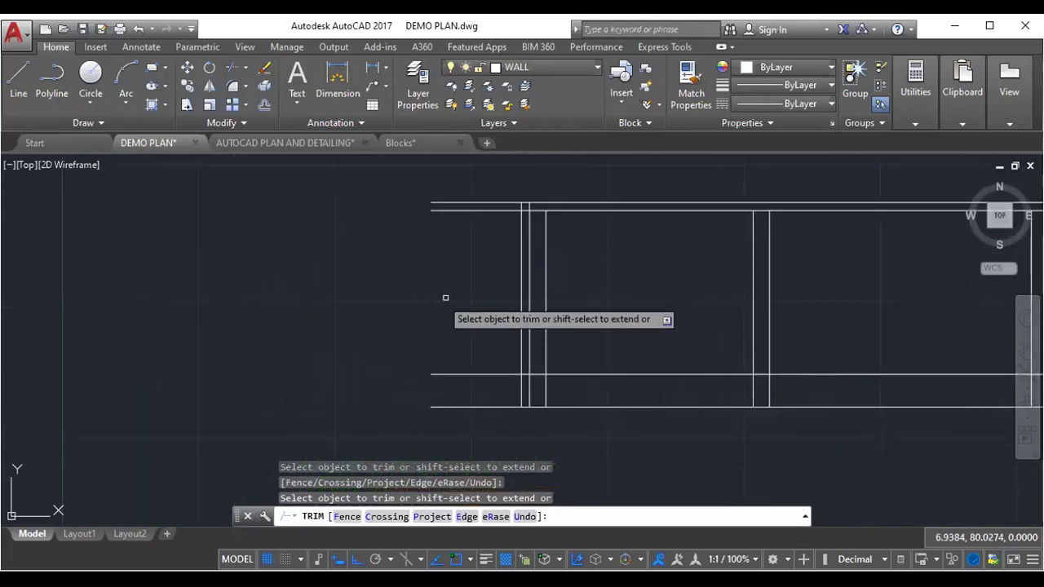
click(468, 178)
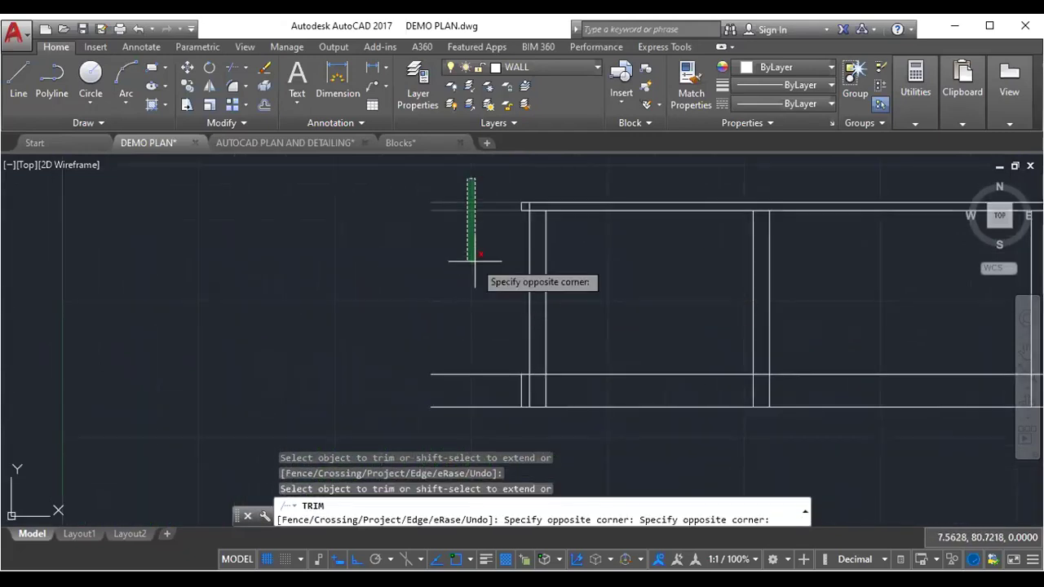
click(474, 262)
scroll(433, 300, down, 3)
scroll(572, 233, up, 3)
click(572, 233)
click(581, 271)
scroll(538, 302, up, 2)
click(530, 303)
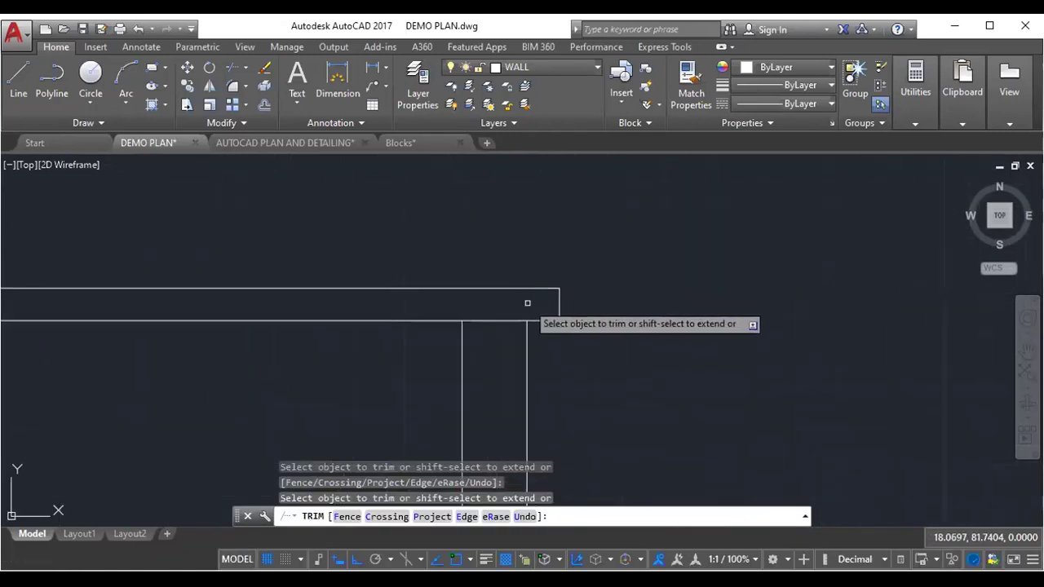
scroll(550, 312, down, 3)
scroll(244, 282, up, 3)
scroll(356, 321, down, 3)
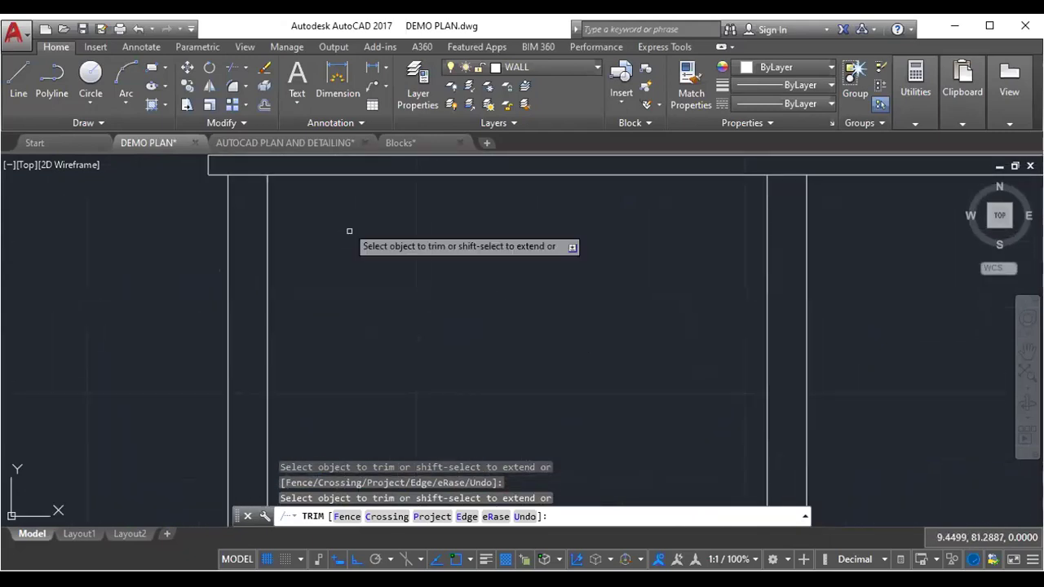
scroll(277, 326, up, 3)
scroll(244, 320, down, 1)
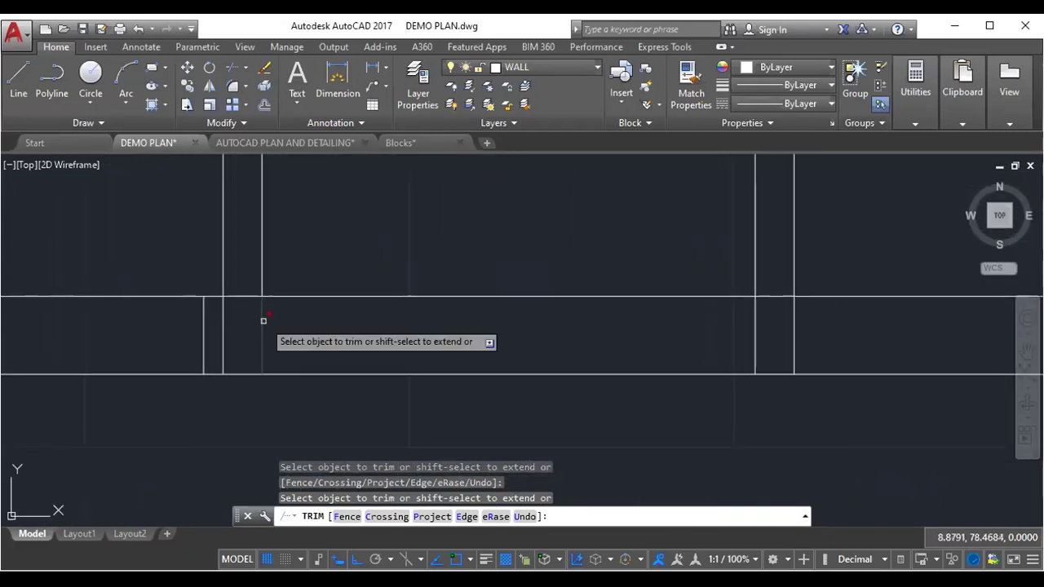
scroll(269, 334, down, 1)
scroll(343, 341, down, 1)
scroll(489, 343, down, 1)
scroll(653, 325, up, 3)
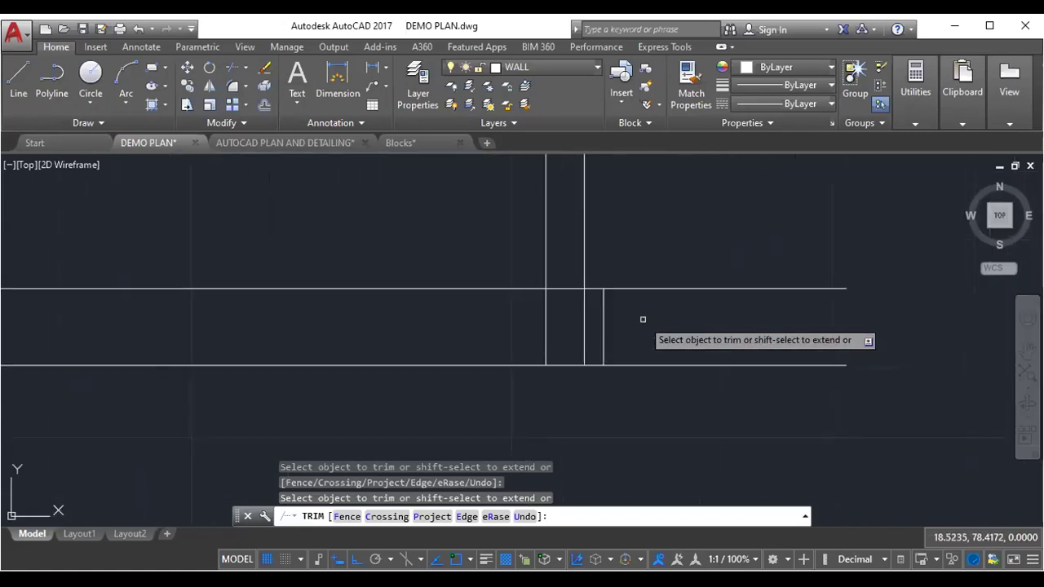
key(Escape)
- Delete the stray short vertical line and zoom out to show the whole elevation frame
click(603, 327)
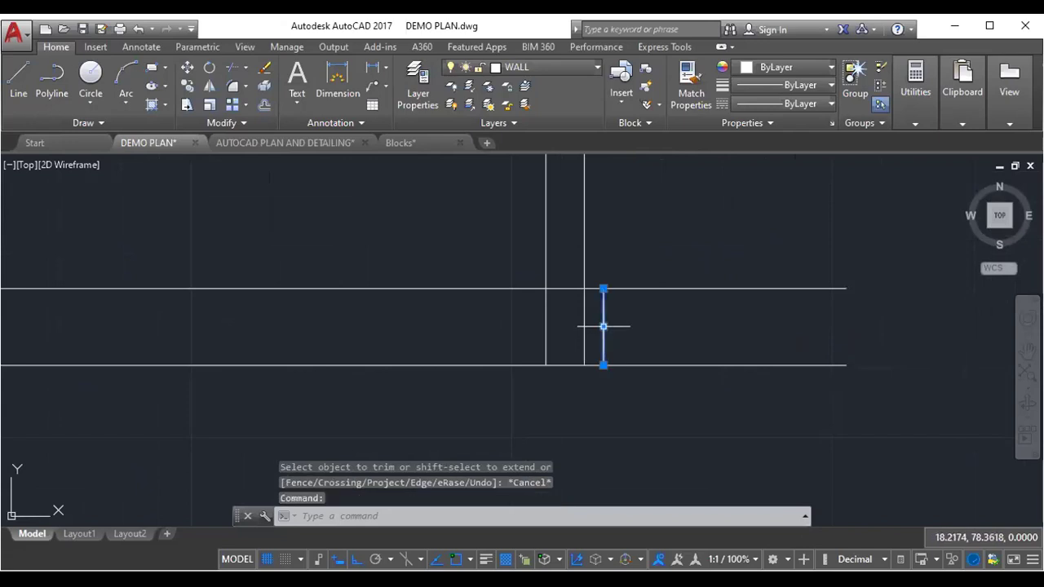
key(Delete)
scroll(606, 338, down, 3)
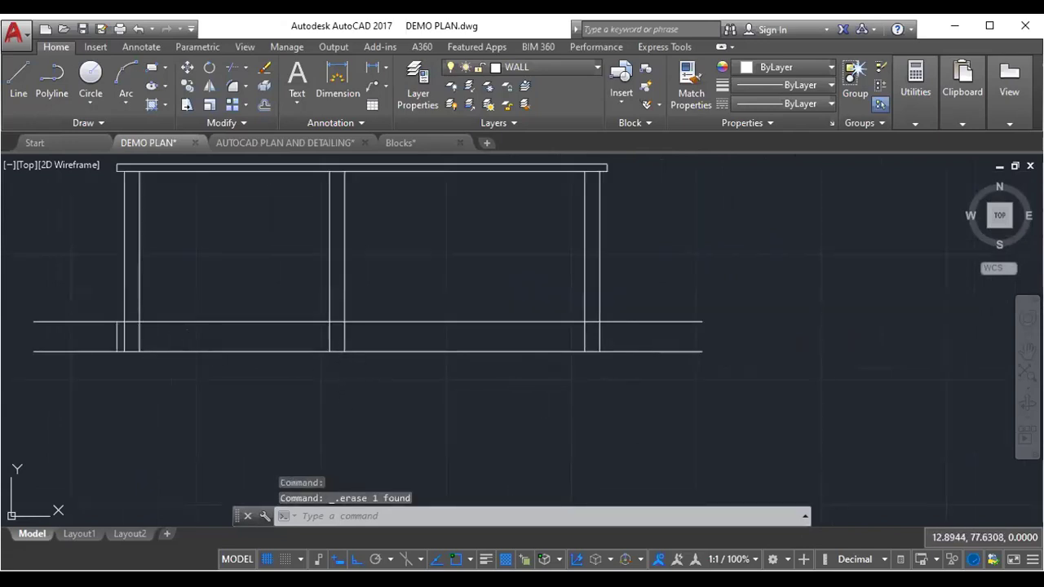
key(ctrl+z)
key(ctrl+z)
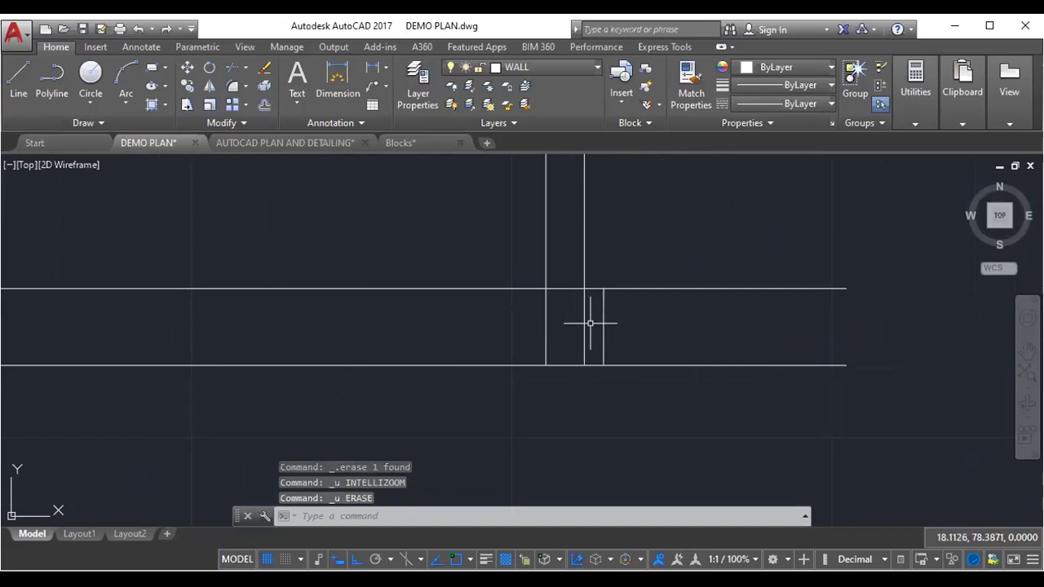
scroll(589, 323, down, 2)
scroll(636, 347, down, 2)
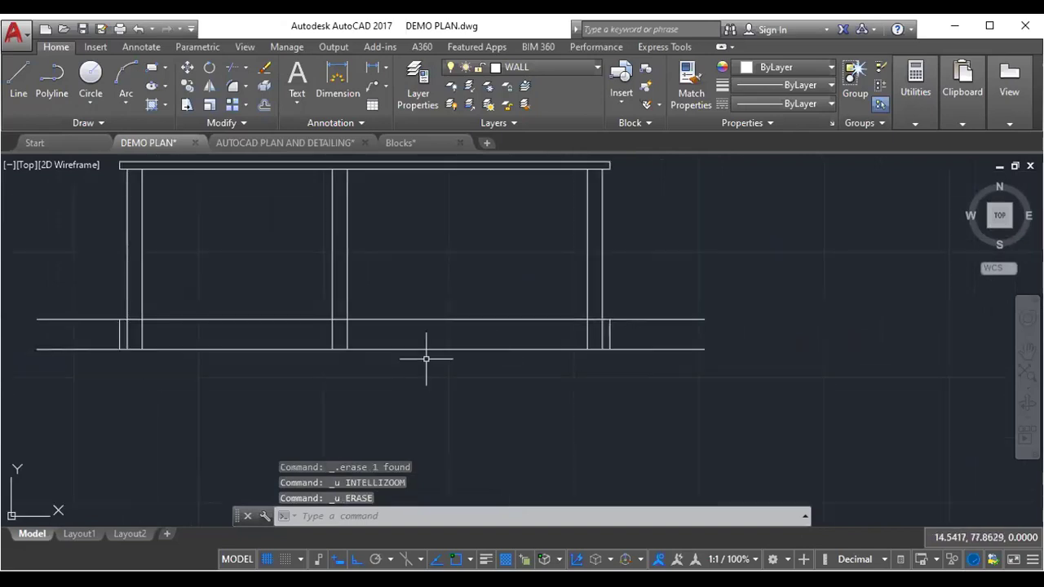
middle_drag(427, 354, 466, 355)
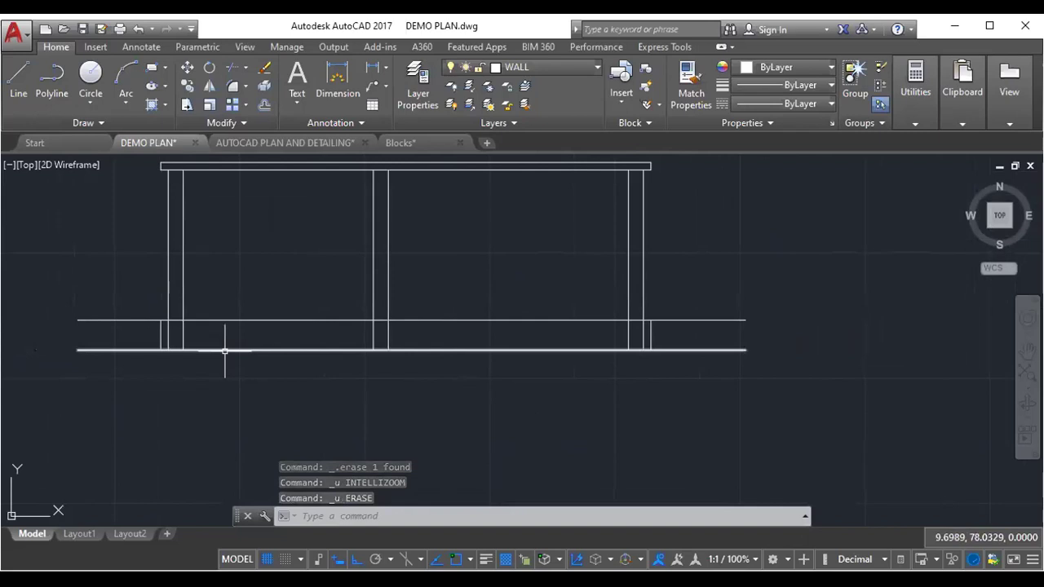
- Trim both overhanging ends of the upper plinth line back to the plinth edges
text(tr)
key(Return)
click(163, 327)
click(707, 292)
click(716, 331)
scroll(596, 327, up, 2)
key(Escape)
- Look over the house floor plan, then re-centre the front elevation in the view
scroll(500, 291, down, 1)
scroll(454, 277, down, 1)
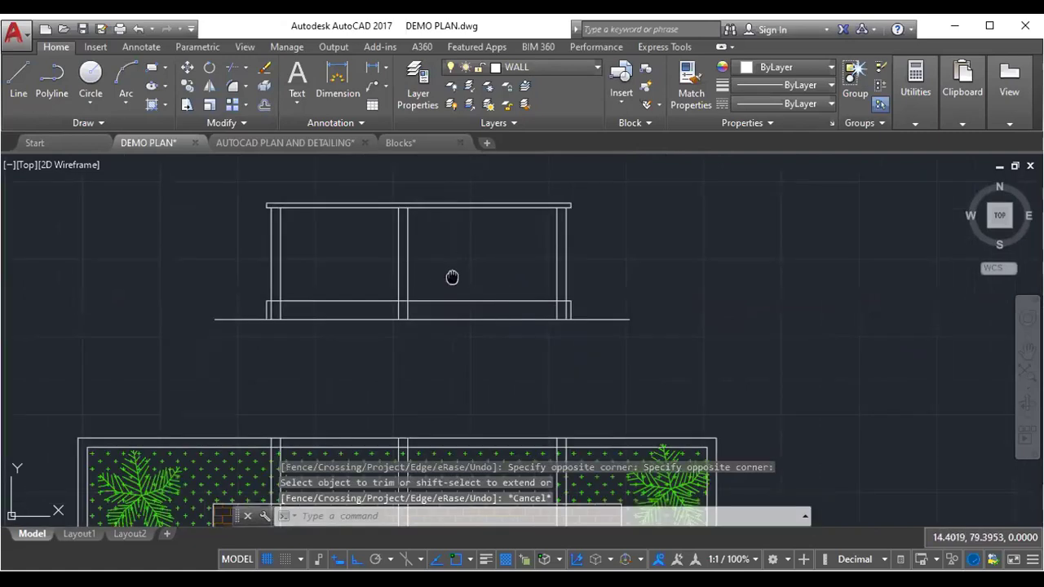
scroll(476, 343, up, 1)
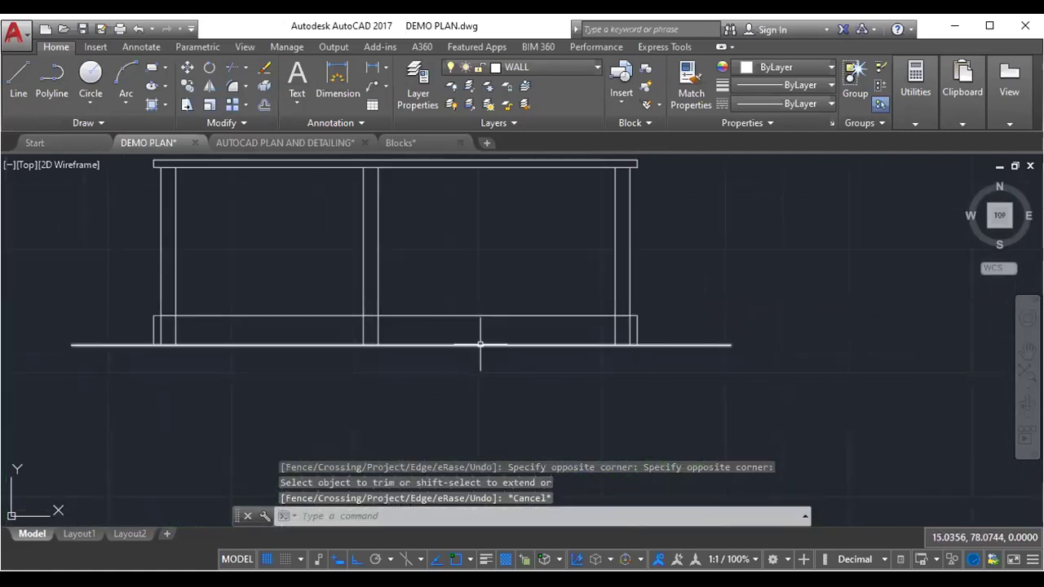
middle_drag(499, 237, 500, 274)
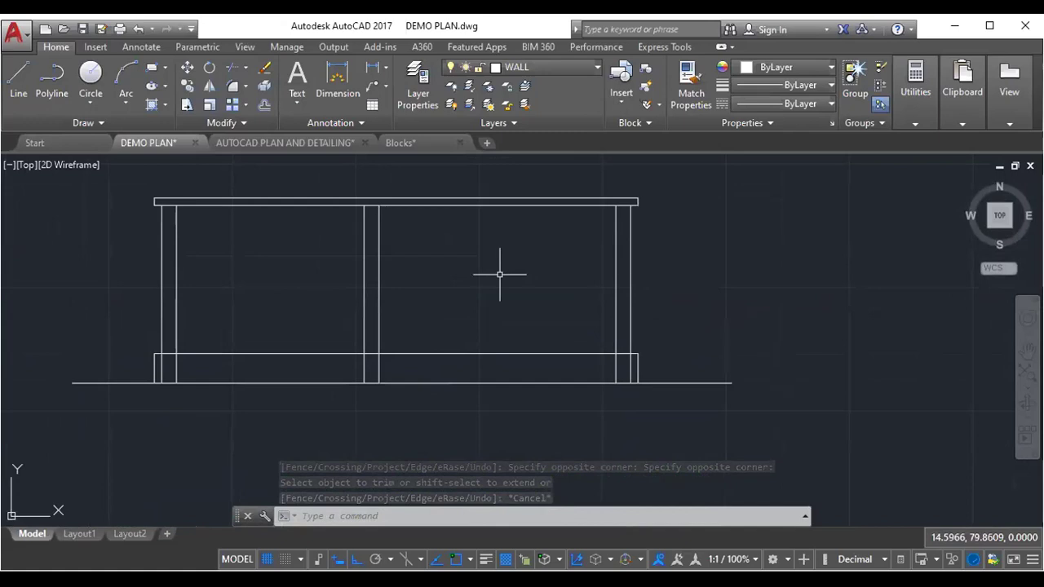
scroll(342, 297, down, 2)
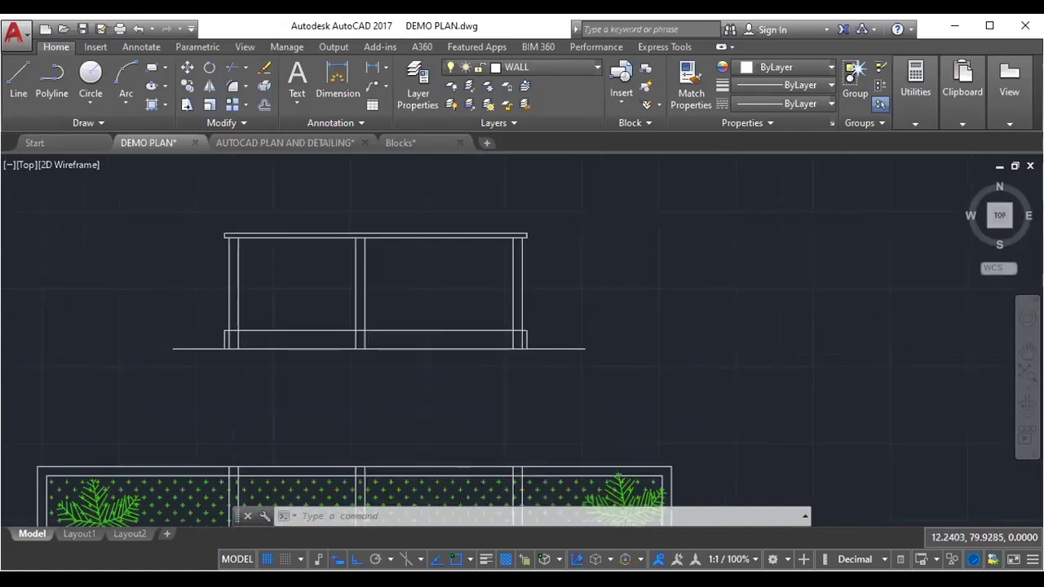
scroll(459, 373, down, 3)
middle_drag(459, 373, 475, 278)
middle_drag(466, 396, 480, 288)
scroll(432, 424, up, 2)
scroll(519, 380, down, 4)
middle_drag(520, 380, 520, 449)
scroll(577, 226, up, 3)
scroll(400, 203, up, 2)
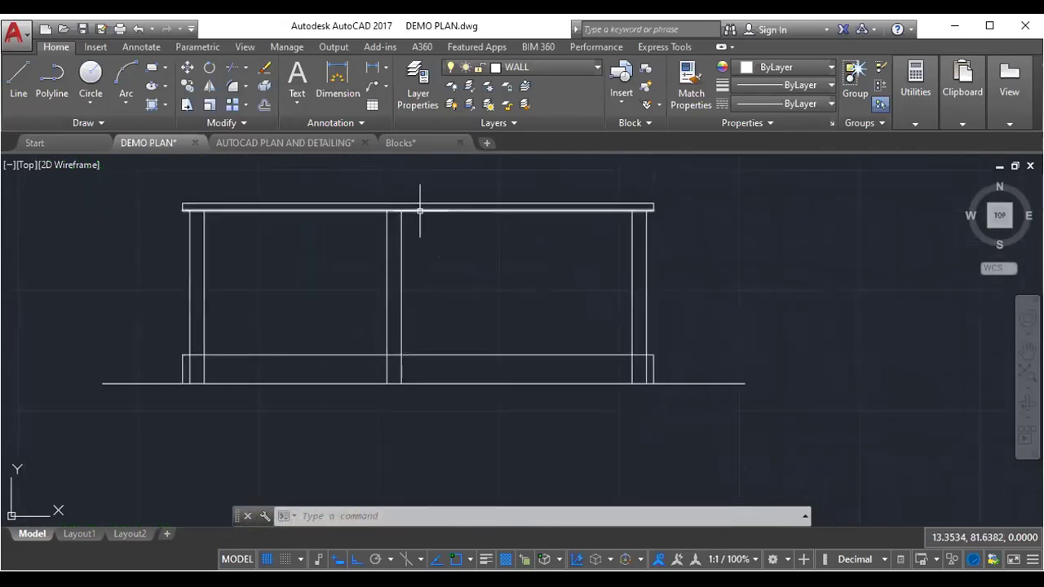
middle_drag(420, 211, 400, 240)
scroll(329, 298, up, 2)
scroll(305, 324, down, 2)
middle_drag(305, 324, 344, 301)
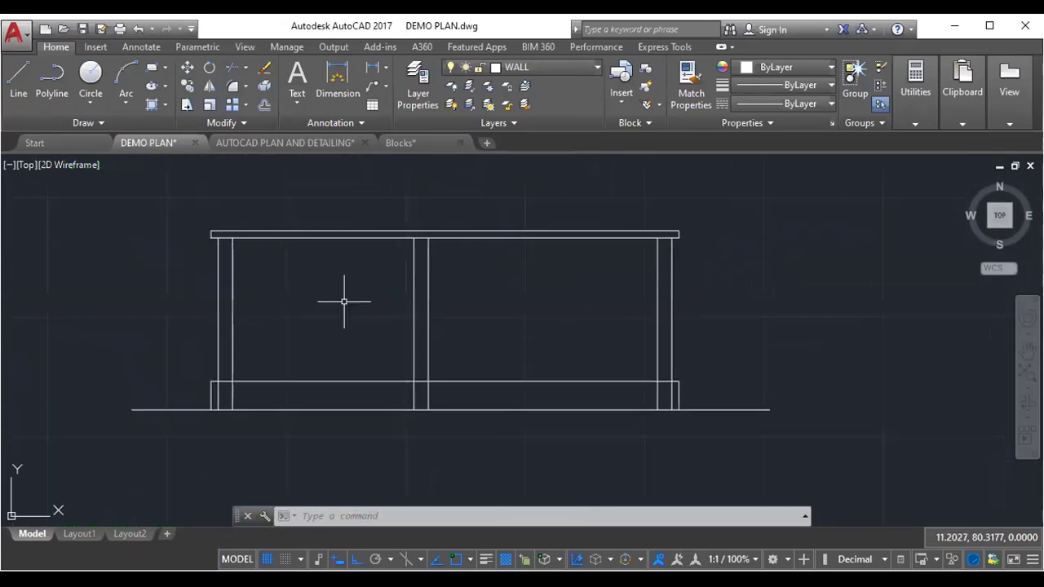
scroll(221, 295, up, 4)
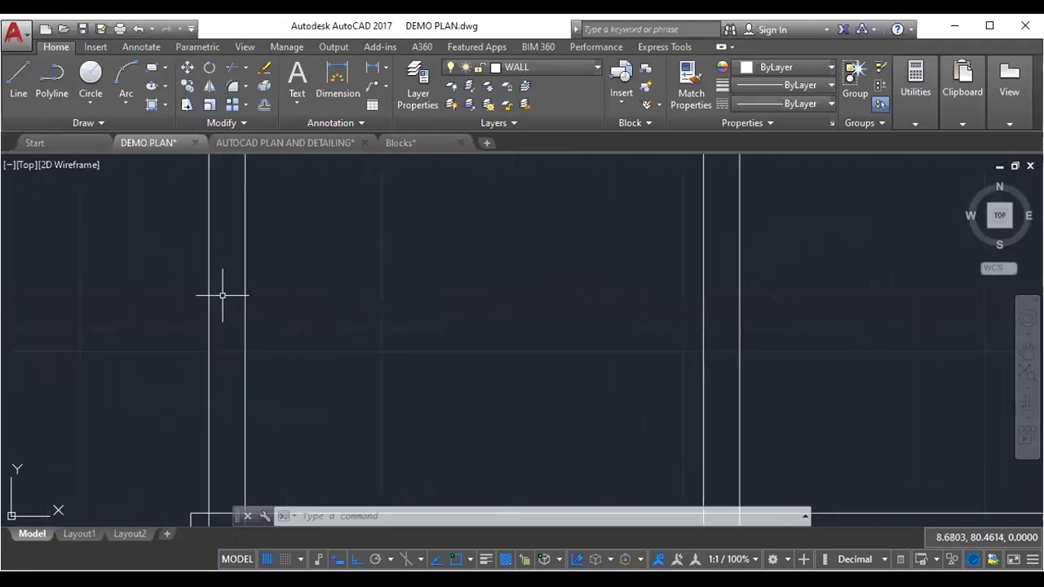
scroll(262, 294, down, 2)
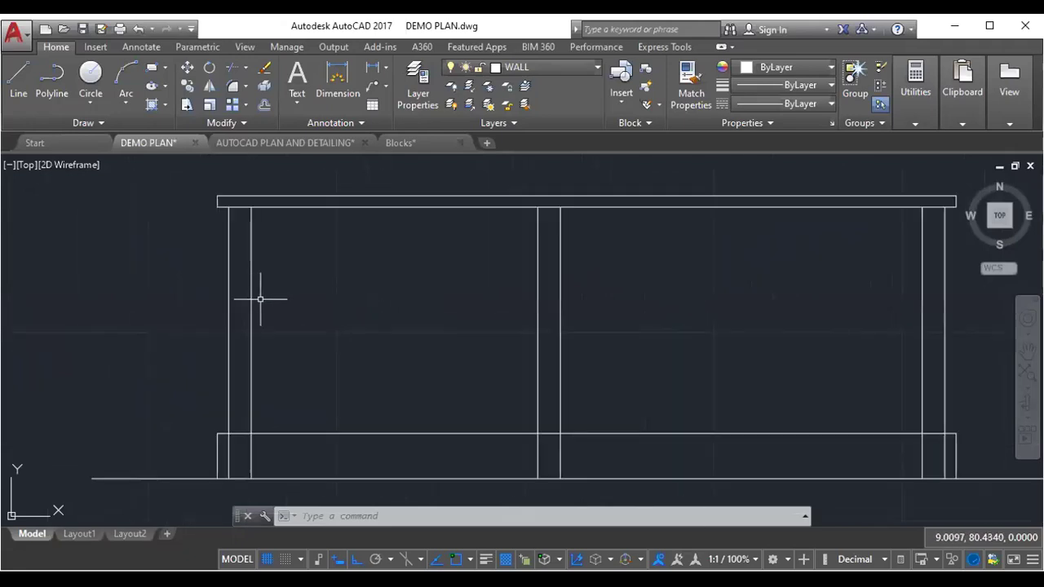
scroll(235, 225, up, 2)
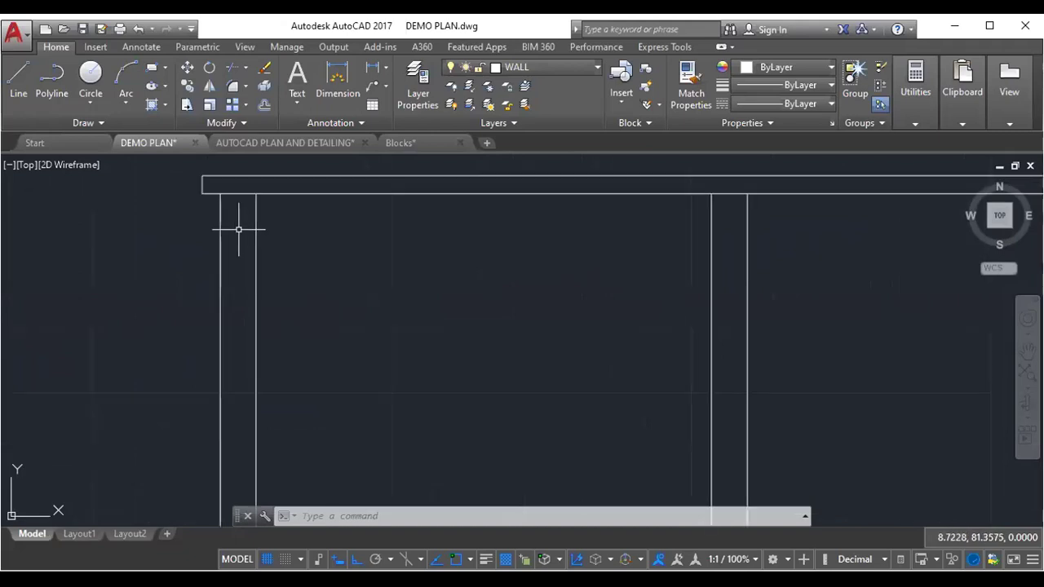
scroll(325, 250, down, 2)
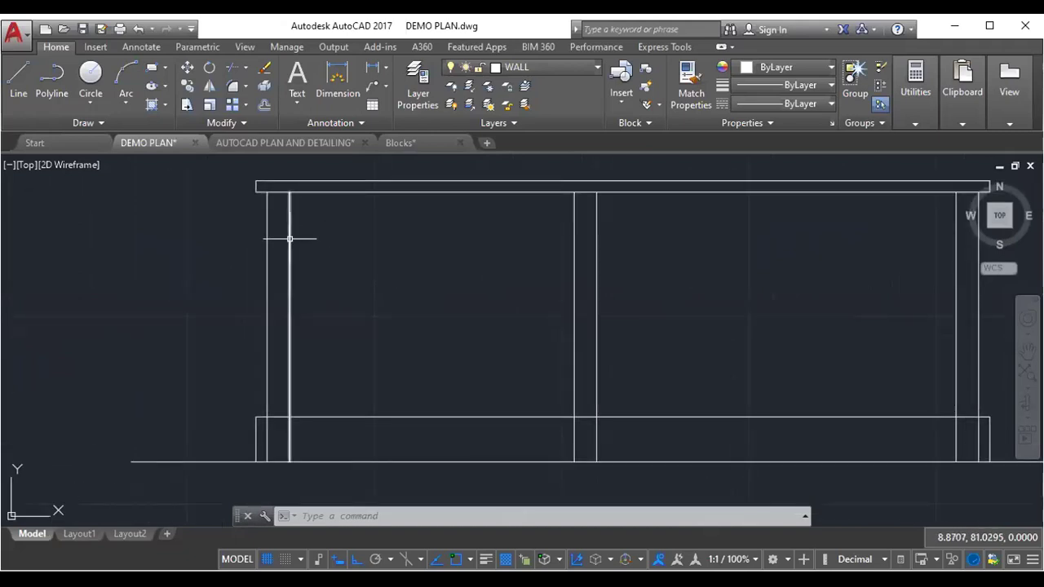
- Draw rectangles over the left and middle columns from under the beam to the plinth
click(151, 74)
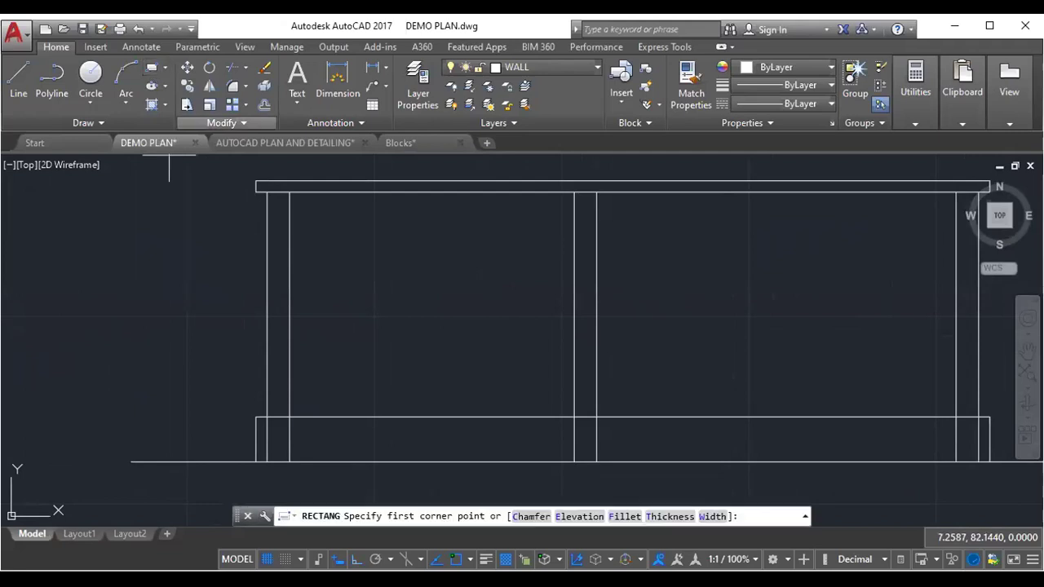
click(267, 192)
click(288, 417)
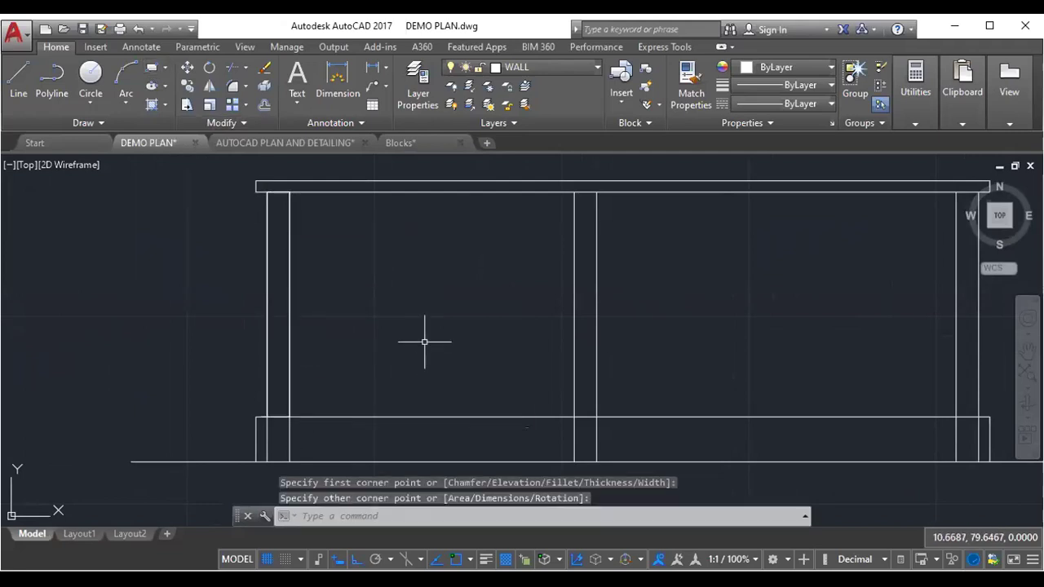
middle_drag(424, 342, 325, 340)
click(152, 68)
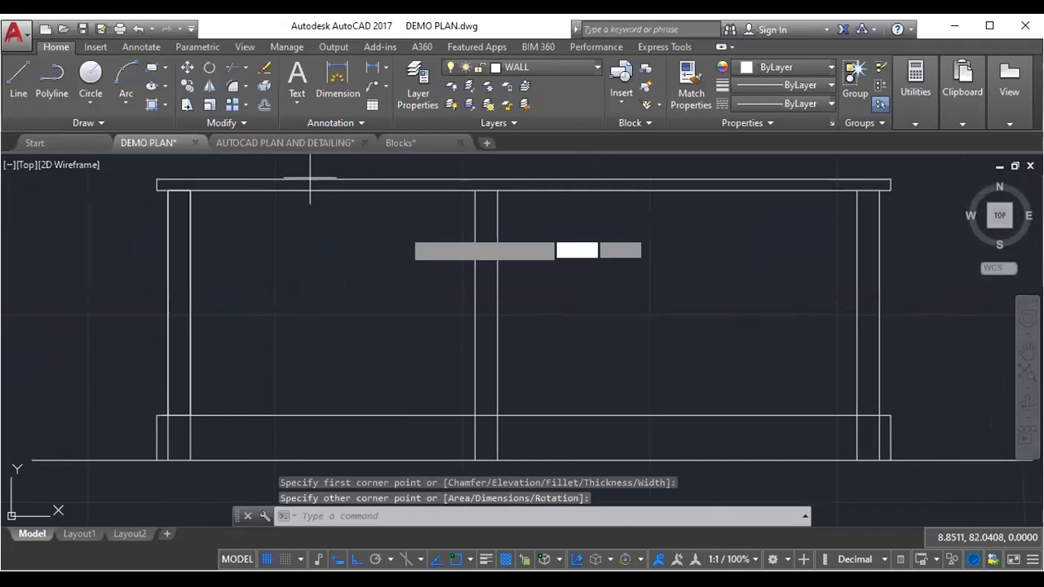
click(476, 191)
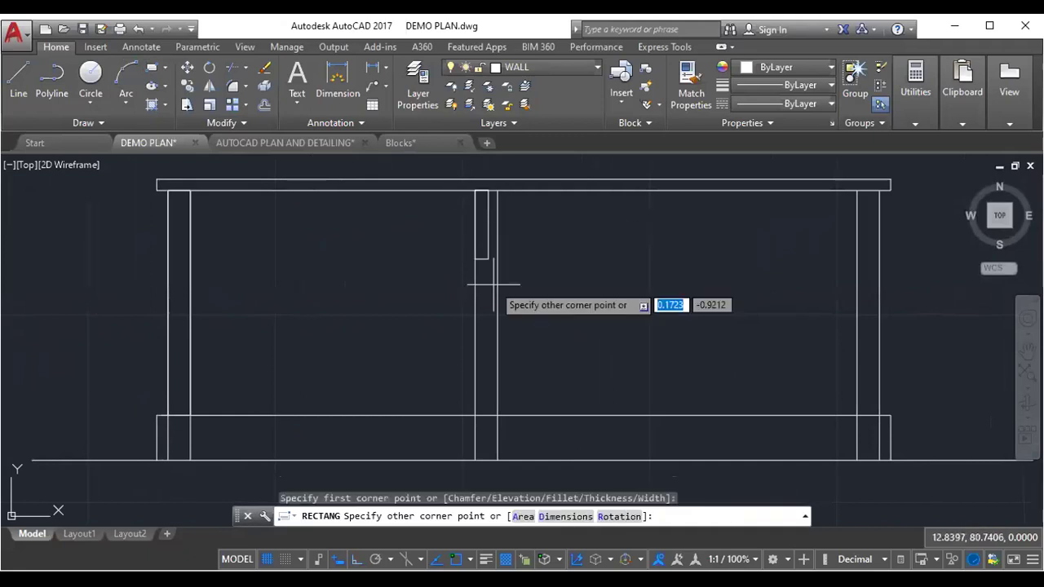
click(497, 416)
- Draw a rectangle over the right column, then start the Hatch command with H
middle_drag(606, 326, 333, 336)
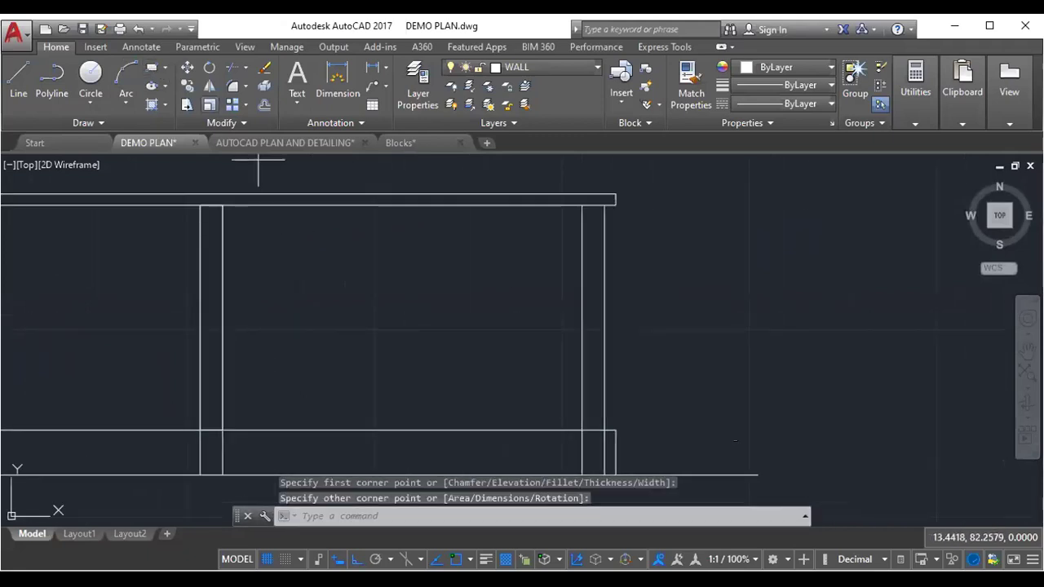
key(Return)
click(599, 206)
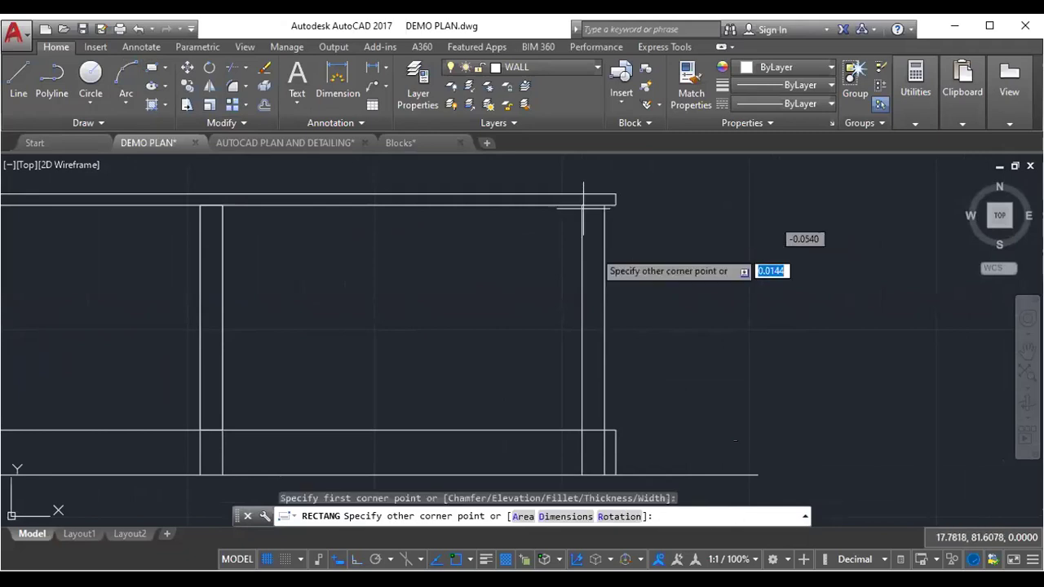
click(604, 429)
scroll(490, 306, down, 3)
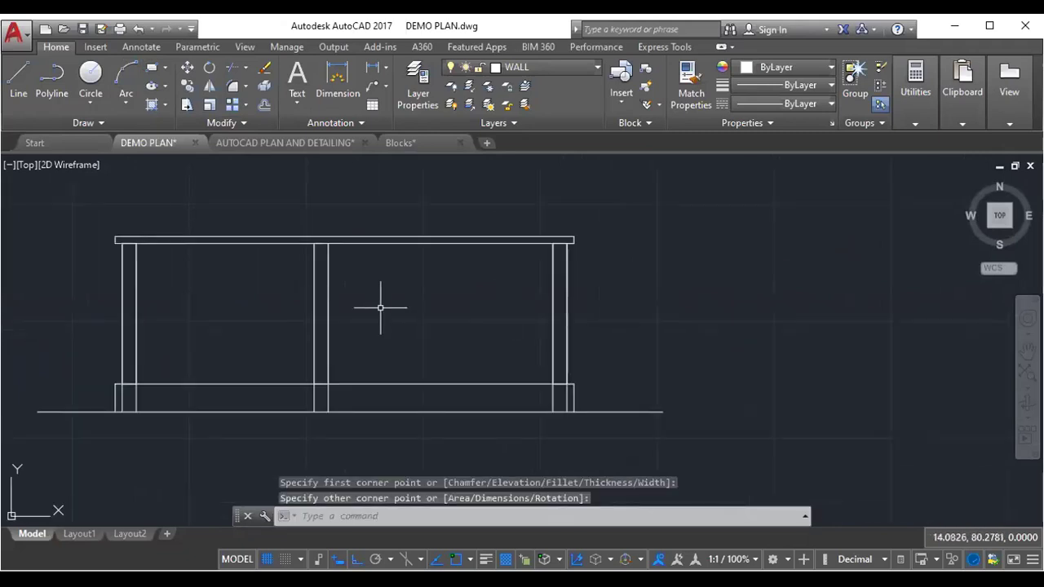
scroll(295, 300, up, 3)
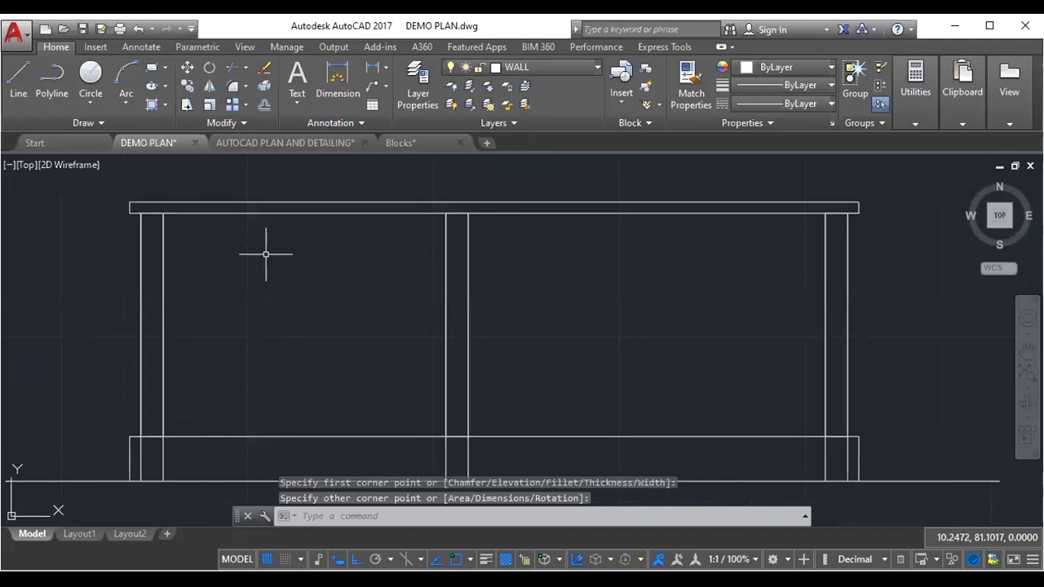
text(h)
key(Return)
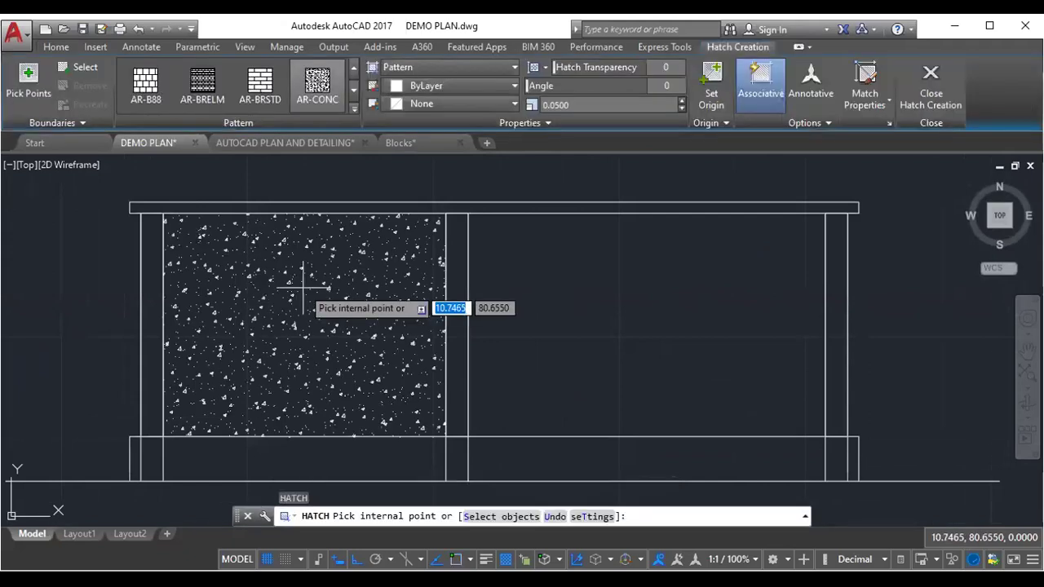
- Pick the STEEL pattern from the hatch pattern gallery
click(353, 111)
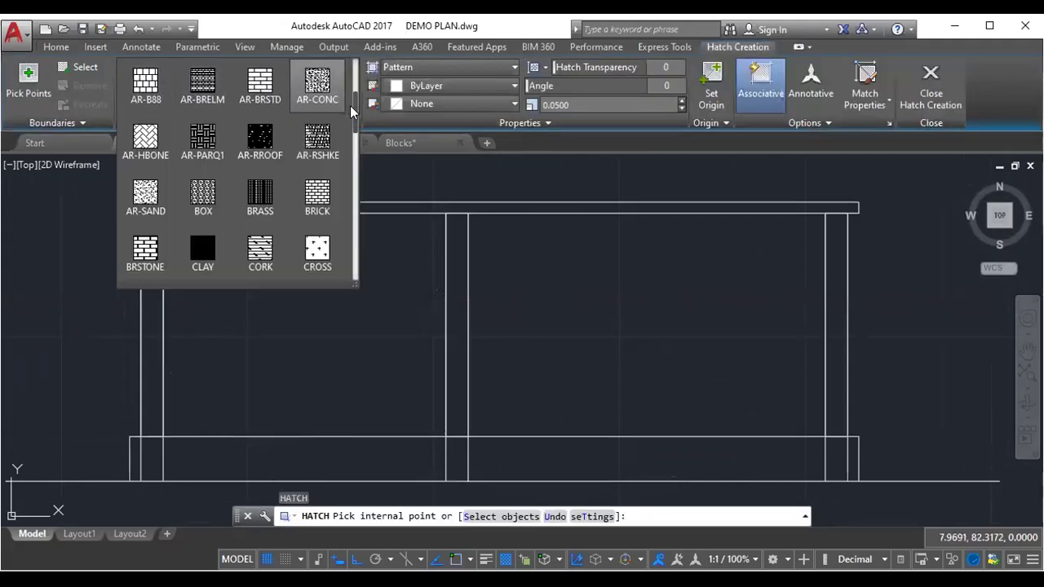
scroll(196, 216, down, 1)
scroll(190, 211, down, 1)
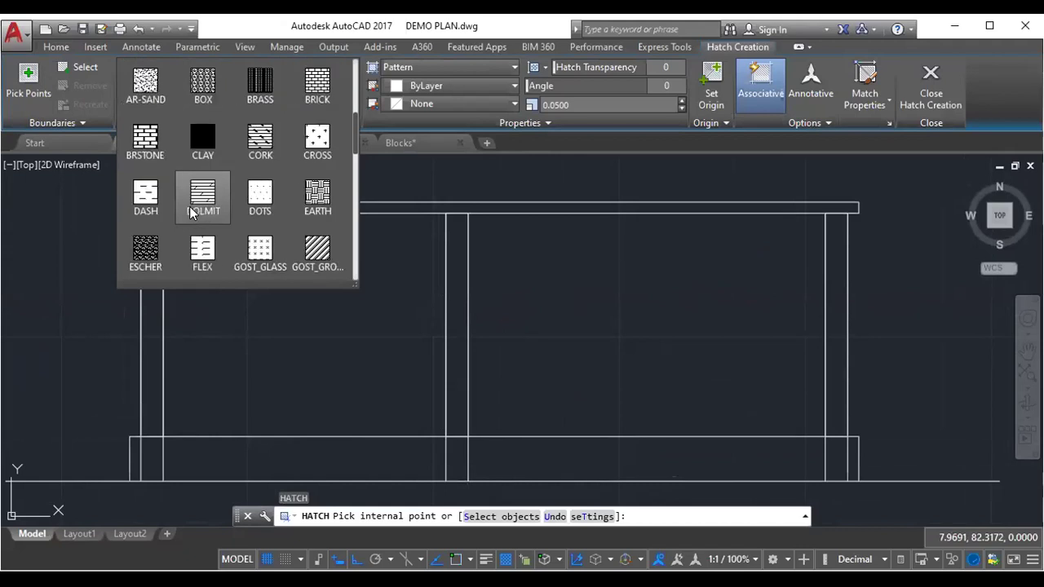
scroll(189, 211, down, 1)
scroll(189, 211, down, 1)
scroll(190, 212, down, 1)
scroll(189, 211, down, 2)
scroll(189, 211, down, 1)
scroll(189, 211, down, 2)
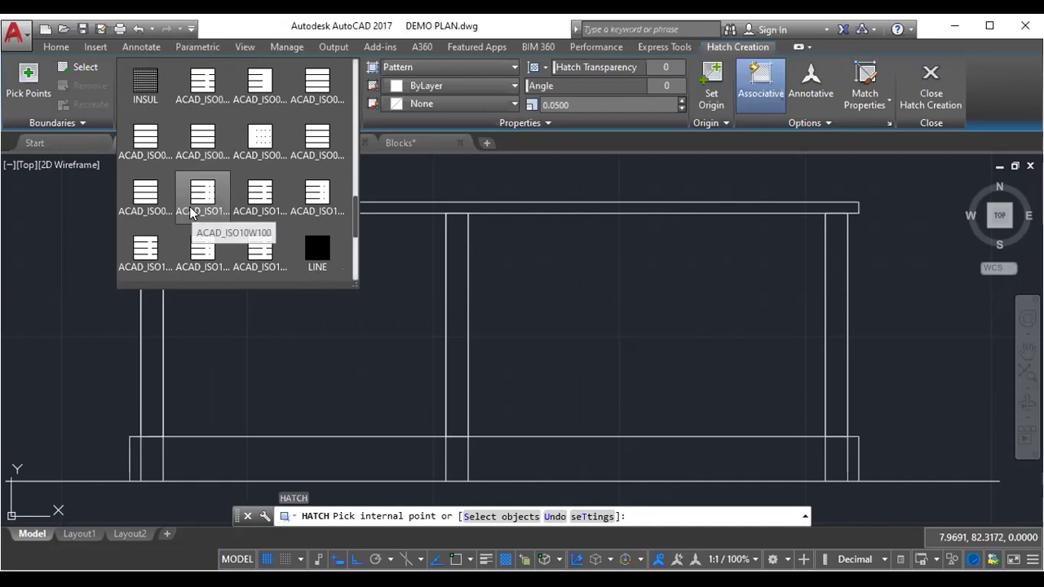
scroll(190, 211, down, 2)
scroll(190, 211, down, 2)
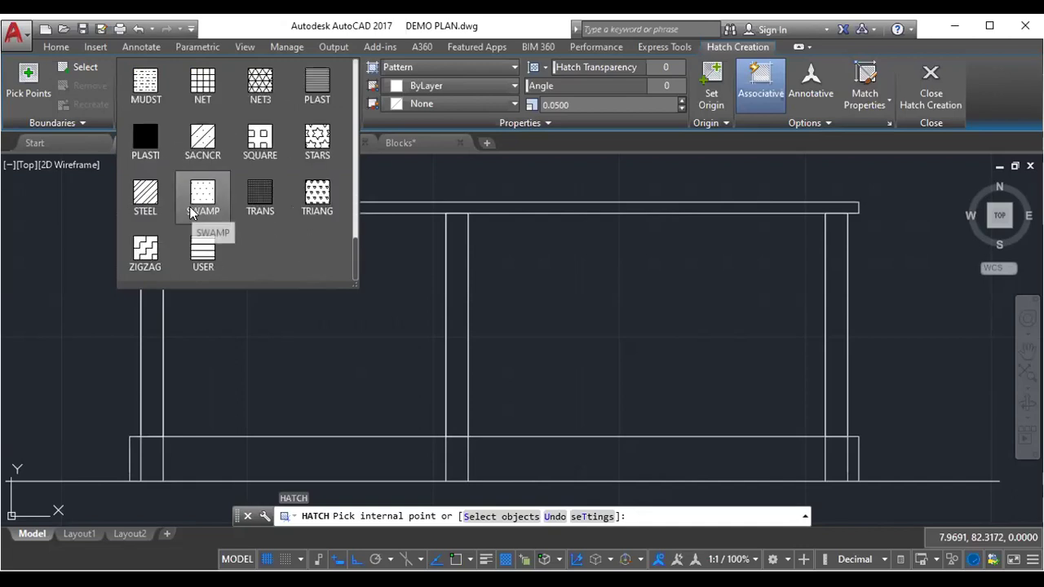
click(146, 196)
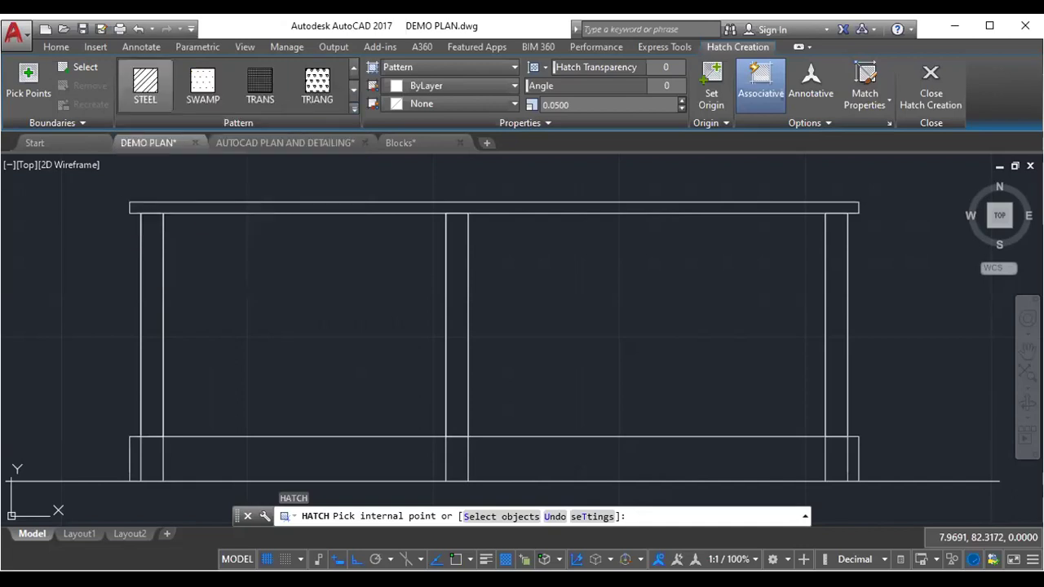
- Switch the hatch pattern to ANSI32 from the top of the gallery
click(353, 111)
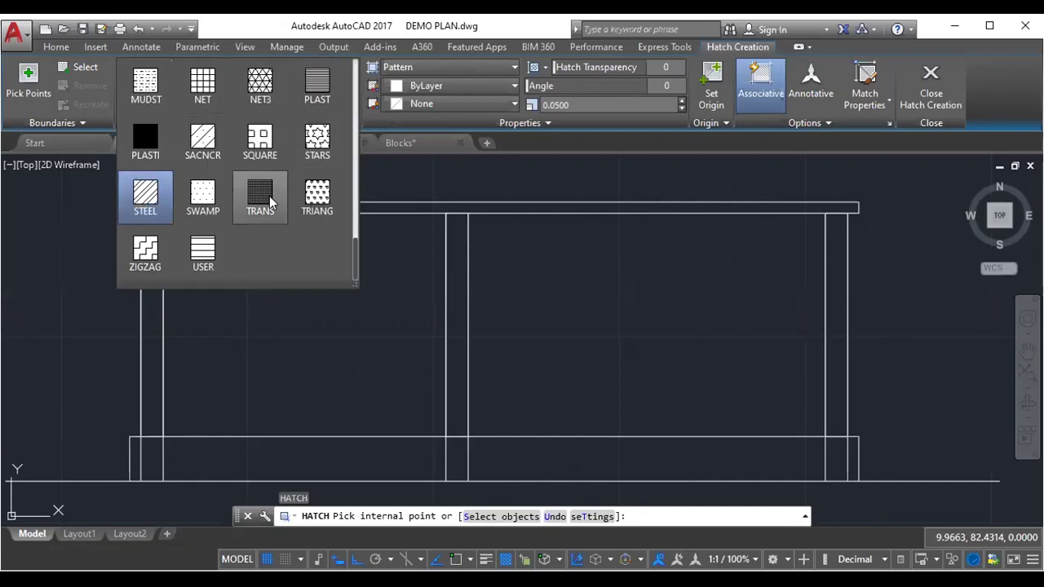
scroll(263, 199, up, 1)
scroll(270, 199, up, 1)
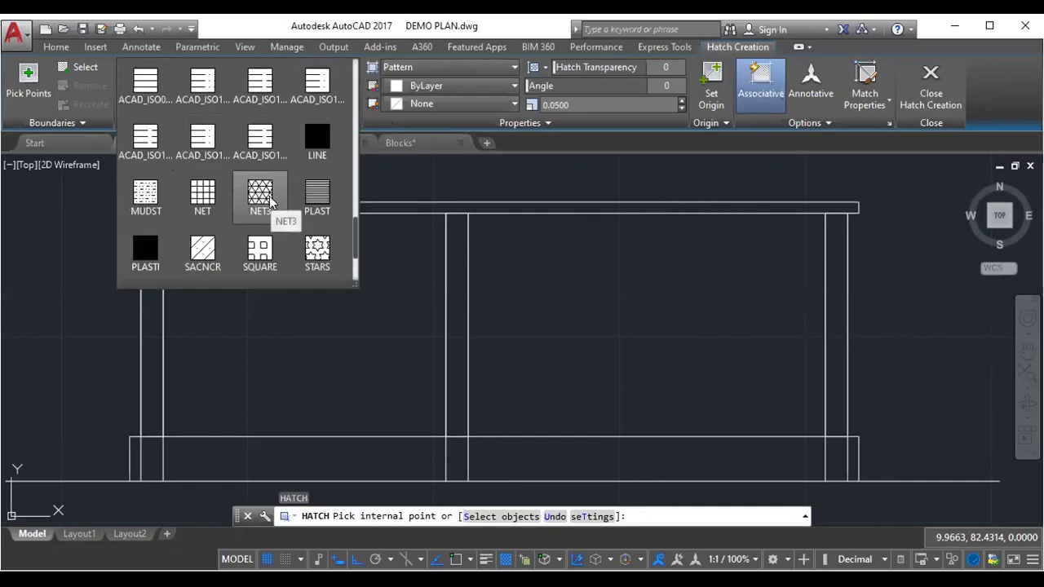
scroll(269, 200, up, 1)
scroll(270, 200, up, 2)
scroll(270, 199, up, 2)
scroll(269, 200, up, 1)
scroll(269, 199, up, 4)
scroll(272, 201, up, 1)
scroll(271, 201, up, 4)
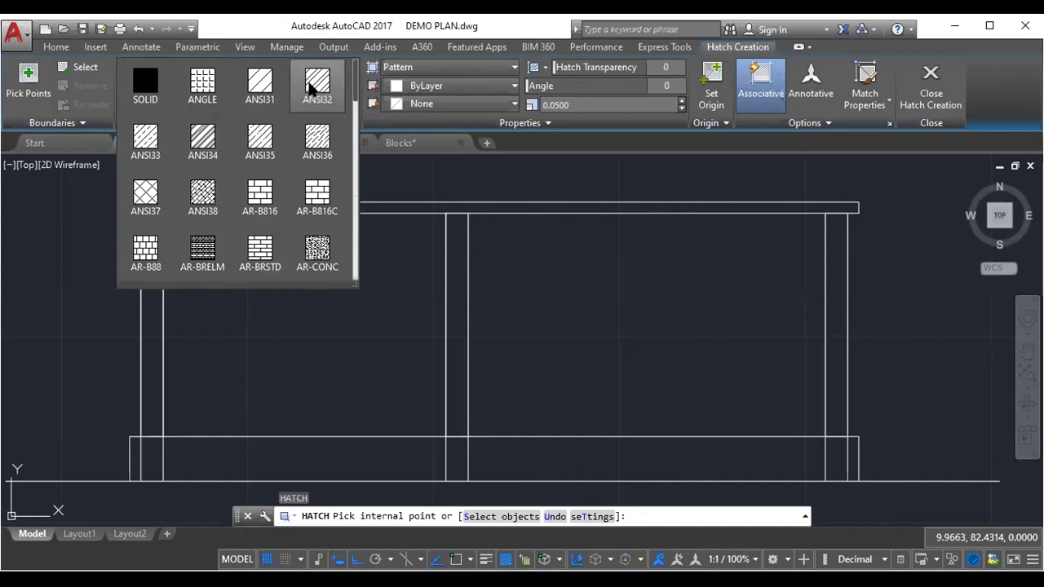
click(308, 90)
scroll(160, 284, up, 4)
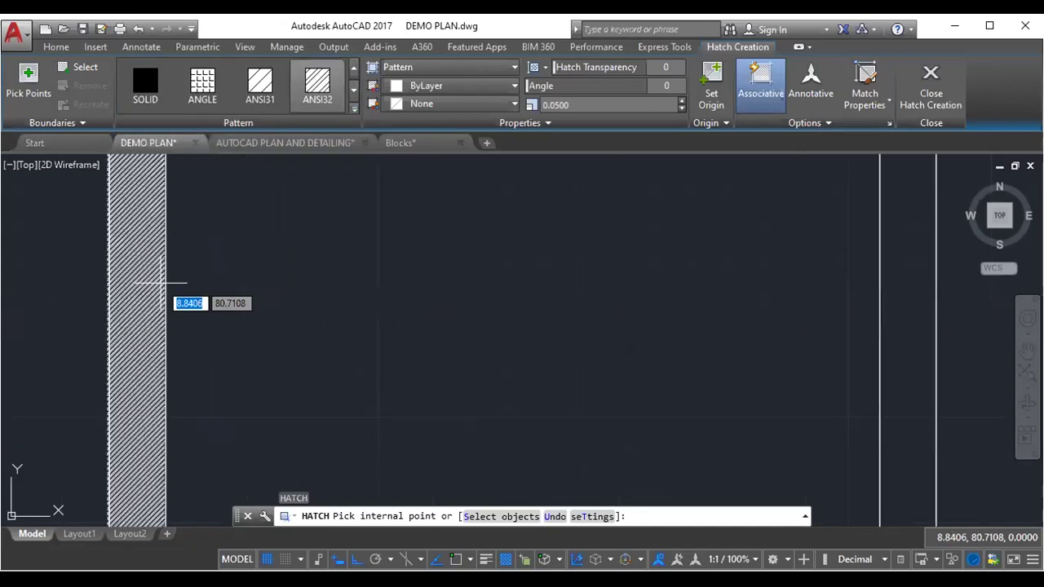
- Pick internal points in the left, middle and right columns to hatch them
click(161, 284)
scroll(163, 290, down, 3)
scroll(163, 294, down, 3)
scroll(334, 298, up, 3)
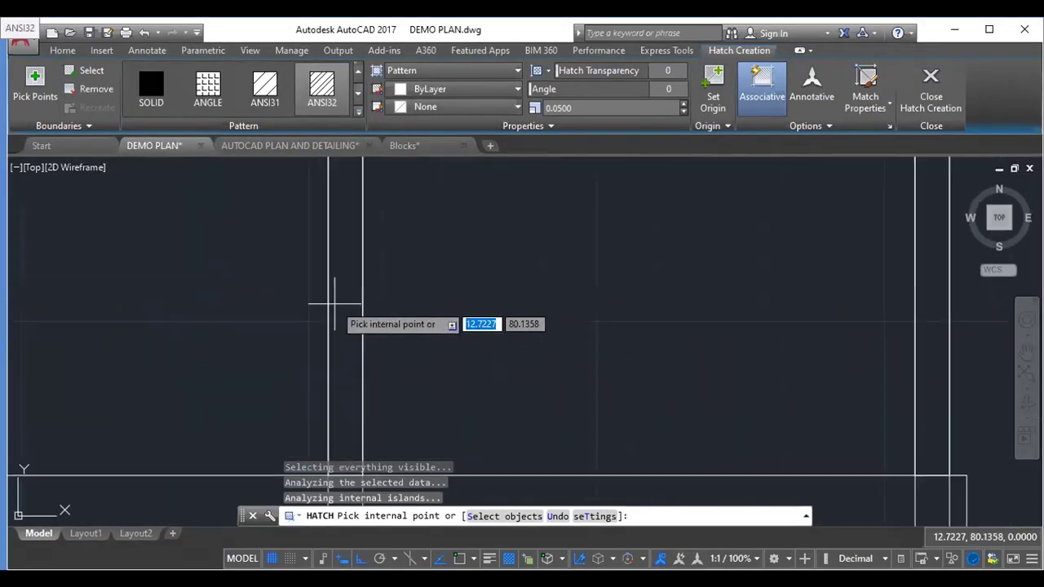
click(343, 302)
scroll(347, 312, down, 3)
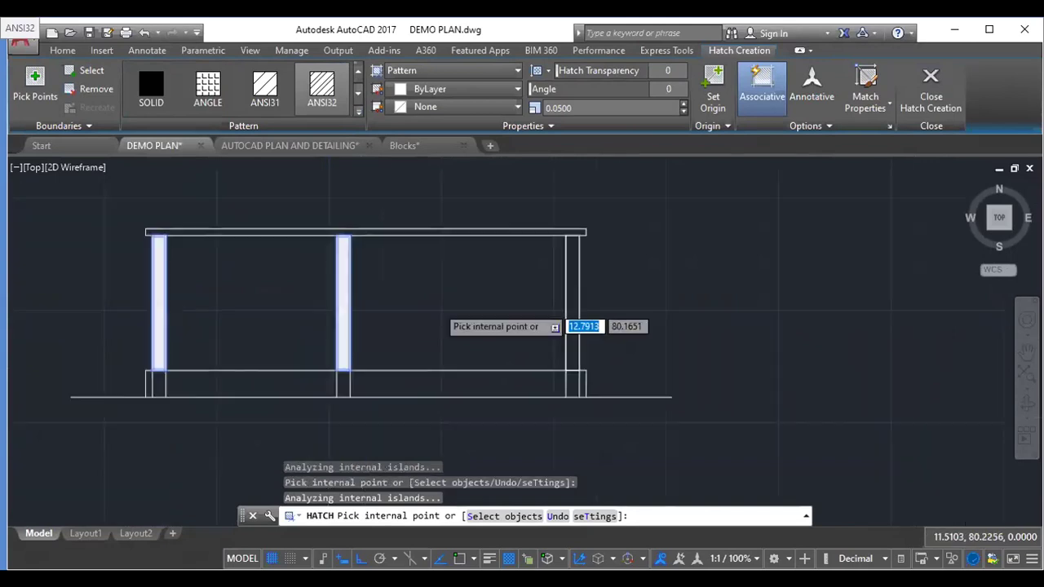
scroll(452, 318, up, 2)
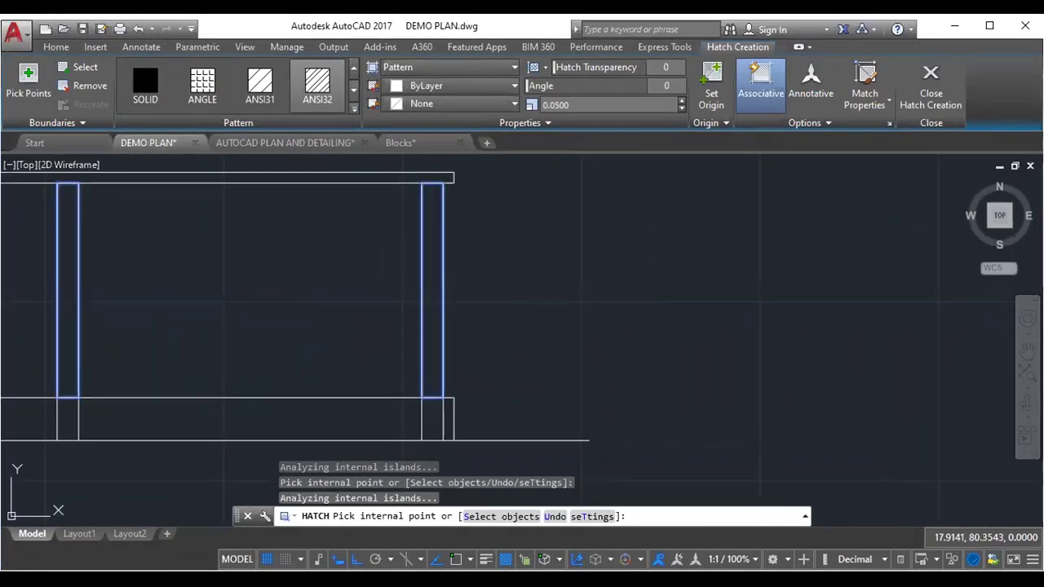
click(432, 290)
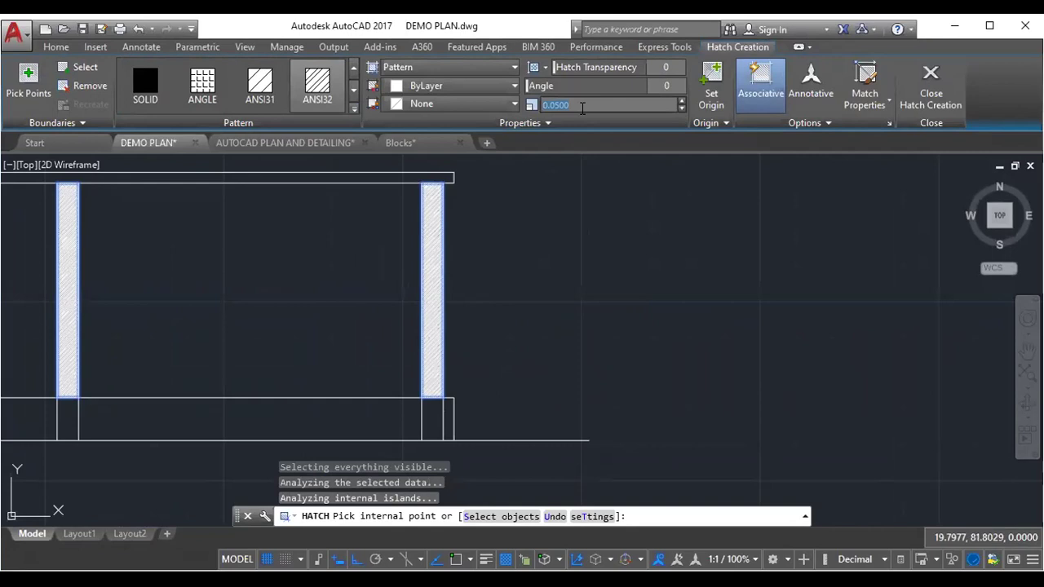
- Raise the hatch scale through 0.1, 0.2 and 0.3 to 0.4, then finish hatching
text(0.1)
key(Return)
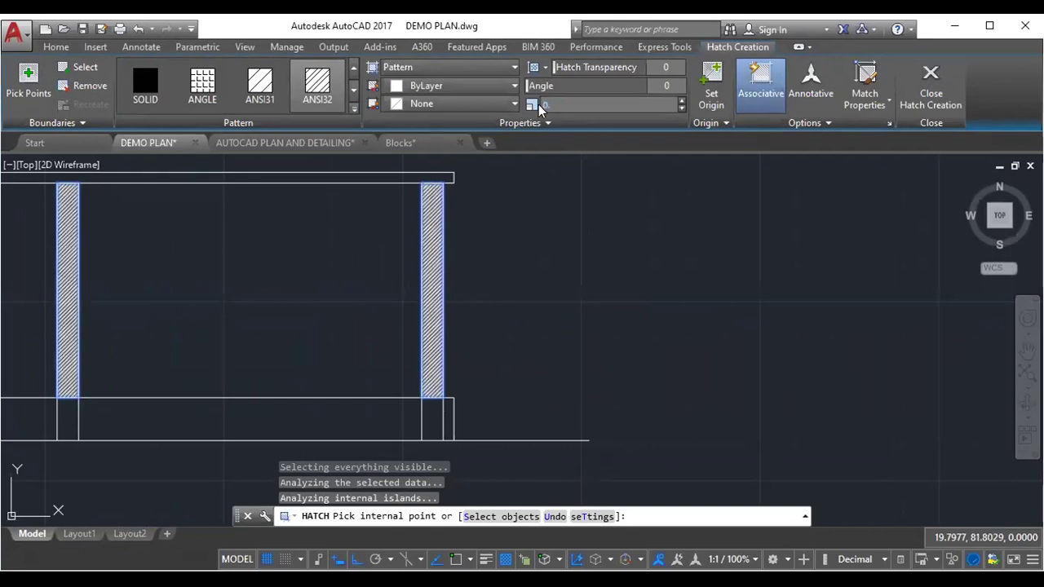
text(.2)
key(Return)
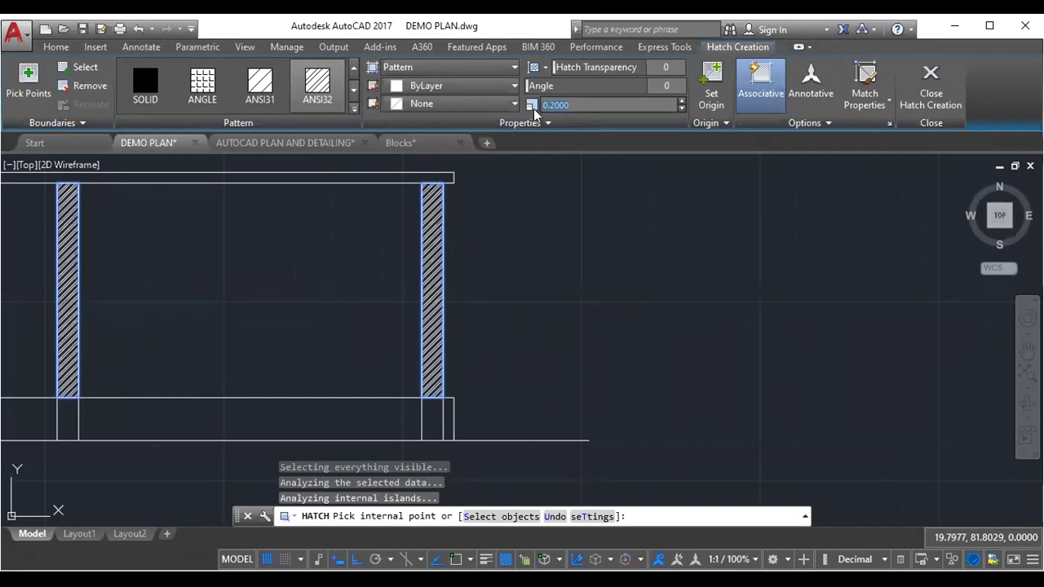
text(3)
key(Return)
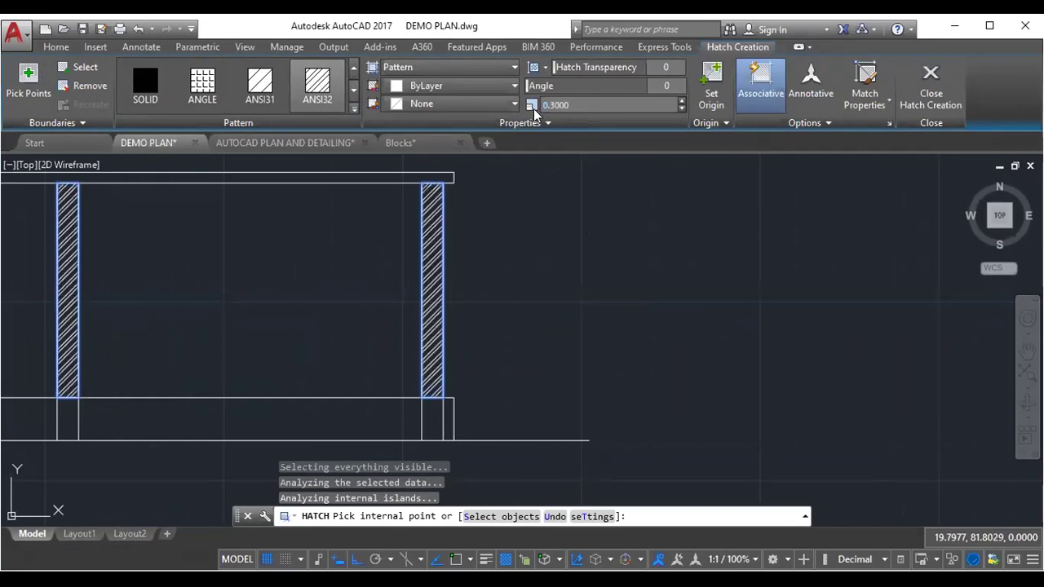
scroll(571, 217, down, 2)
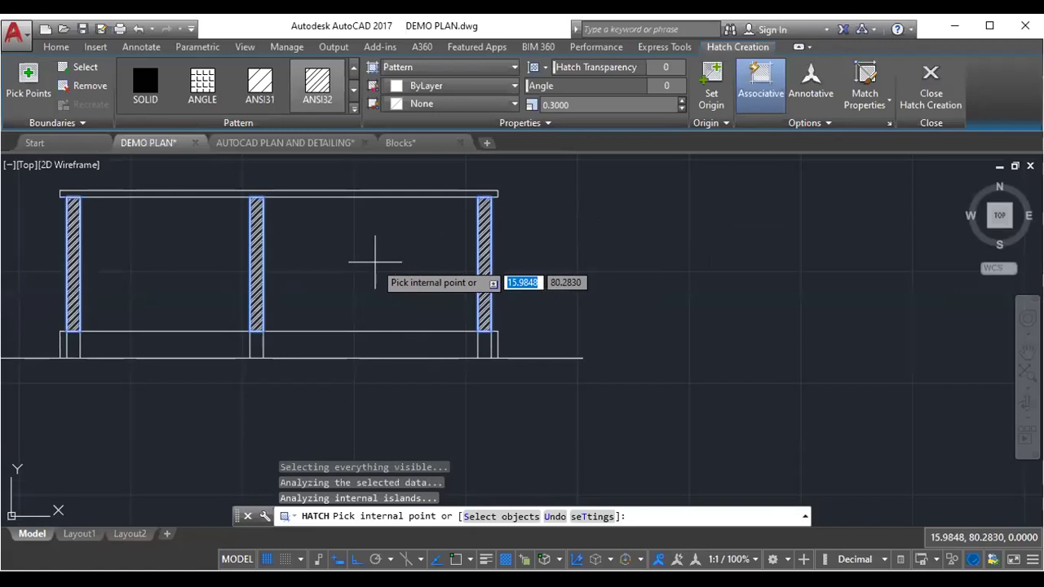
middle_drag(396, 264, 476, 266)
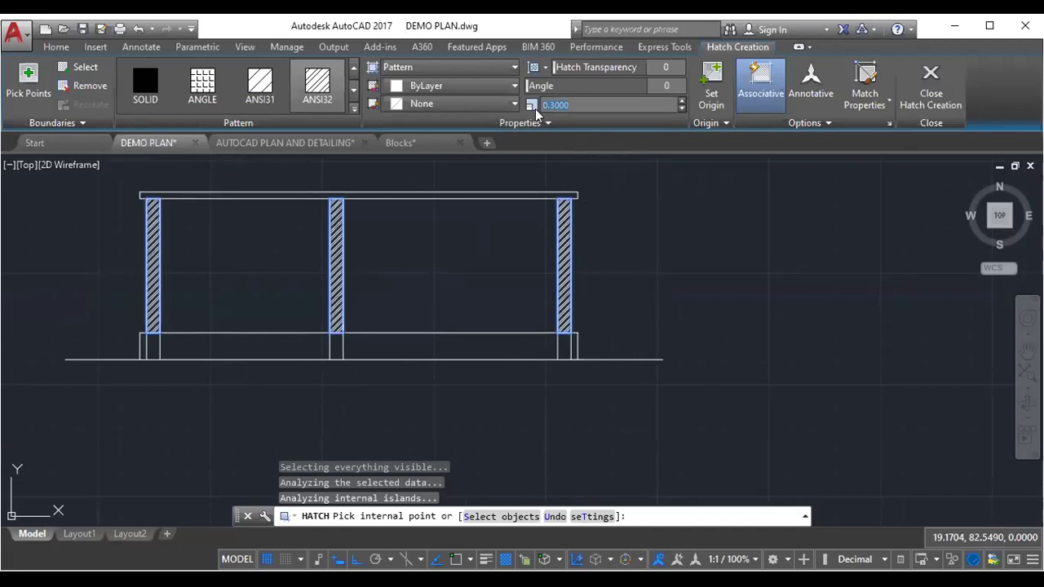
click(610, 104)
text(0.4)
key(Return)
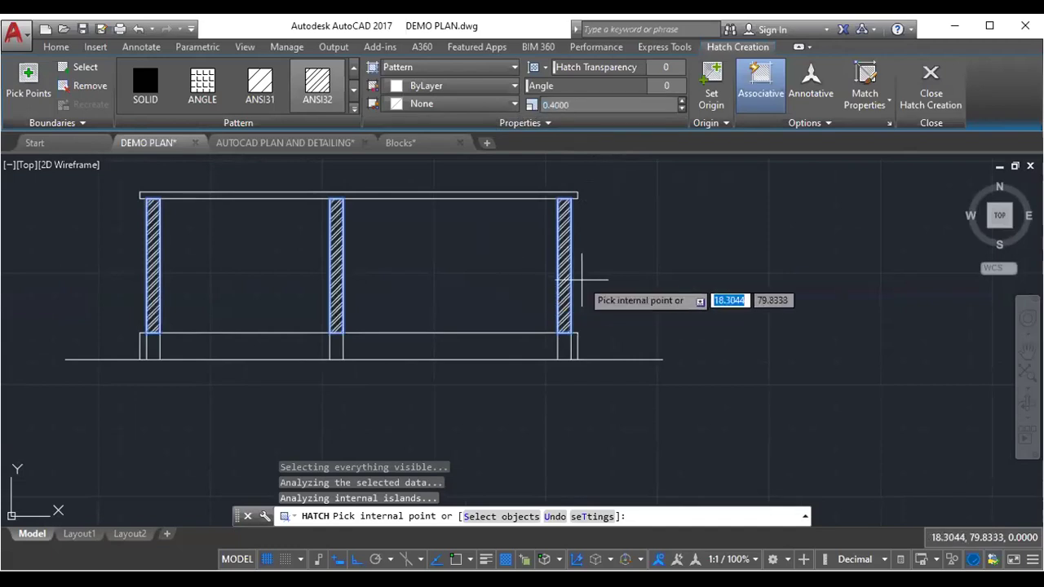
key(Escape)
scroll(334, 234, up, 2)
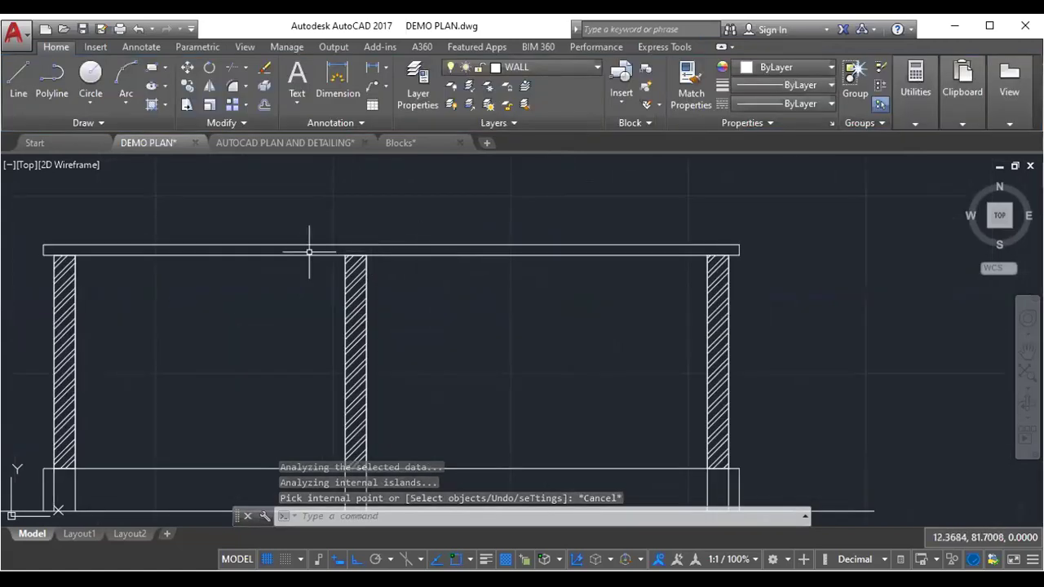
- Select the beam's four edge lines and JOIN them into a single polyline
middle_drag(277, 247, 357, 240)
scroll(363, 241, up, 2)
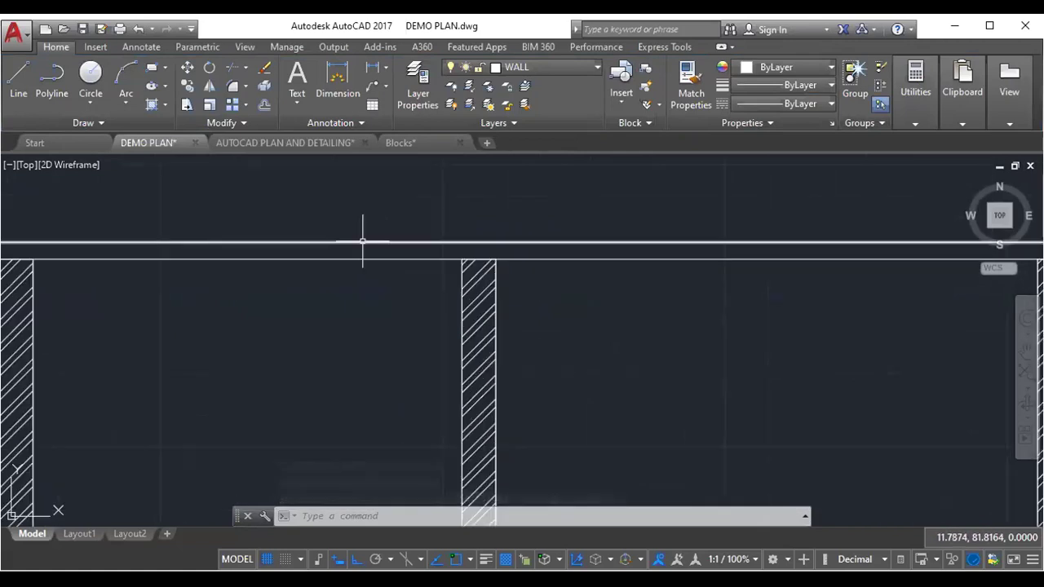
scroll(365, 243, down, 2)
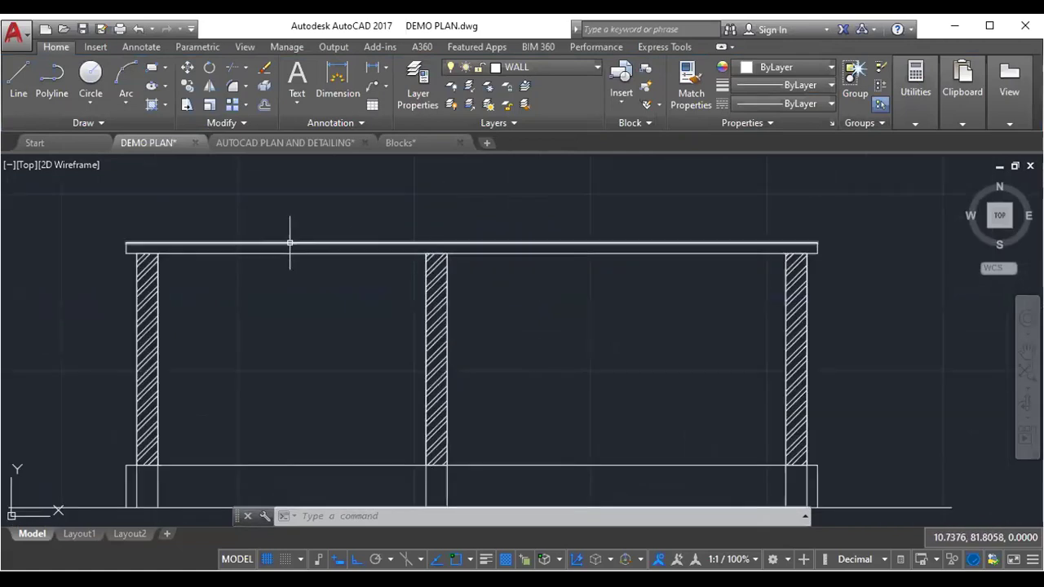
middle_drag(219, 259, 236, 266)
scroll(212, 258, up, 2)
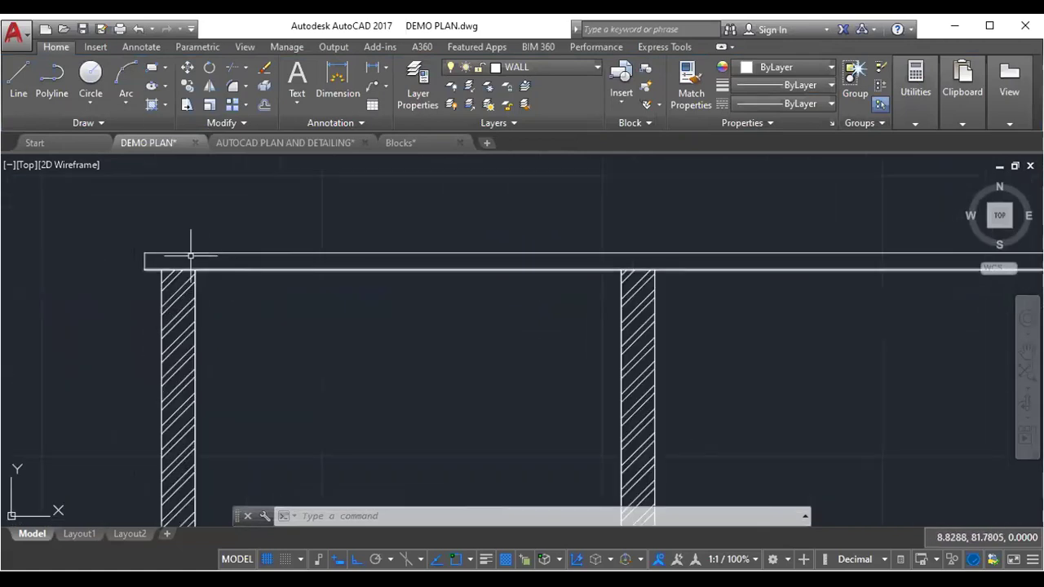
click(311, 271)
scroll(149, 244, up, 4)
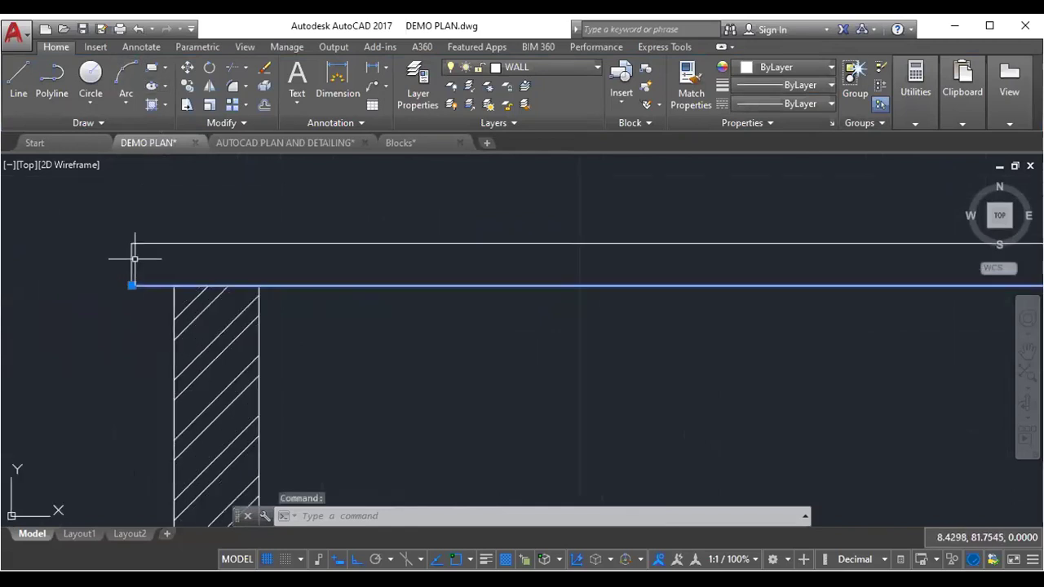
click(220, 243)
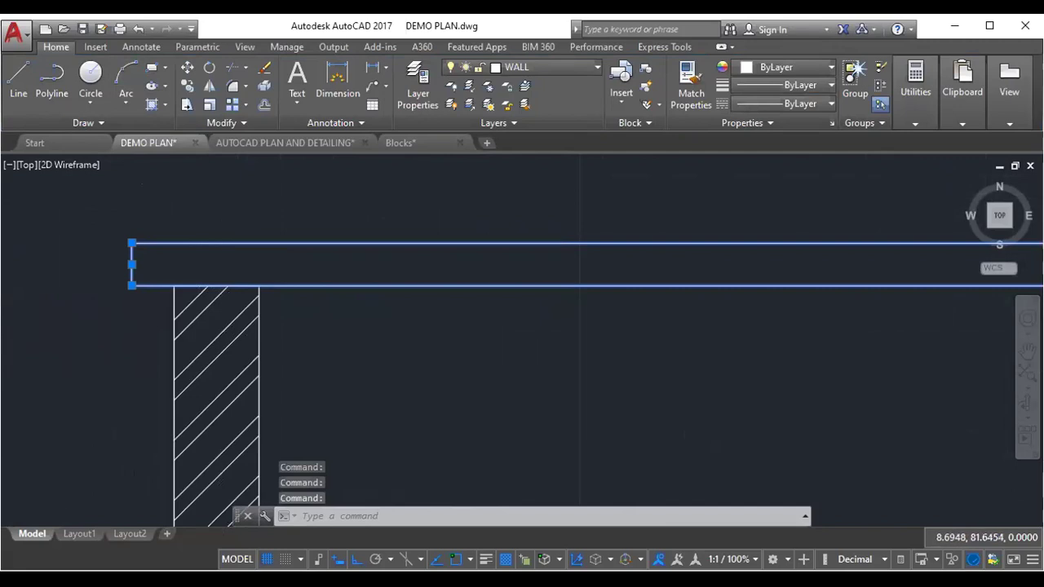
scroll(231, 315, down, 1)
scroll(466, 315, down, 3)
scroll(443, 303, up, 2)
scroll(462, 322, up, 2)
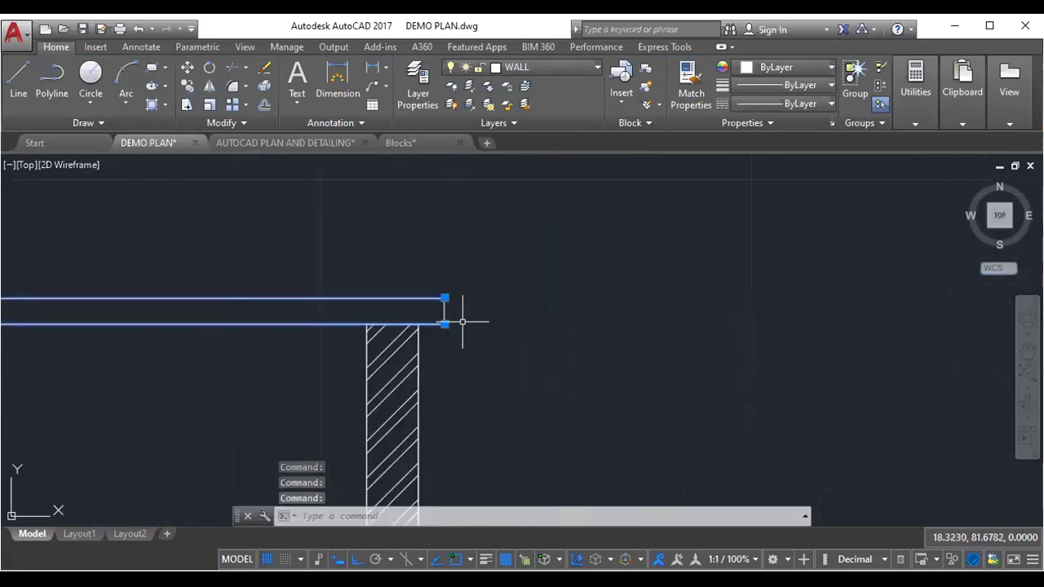
scroll(463, 322, up, 4)
click(409, 295)
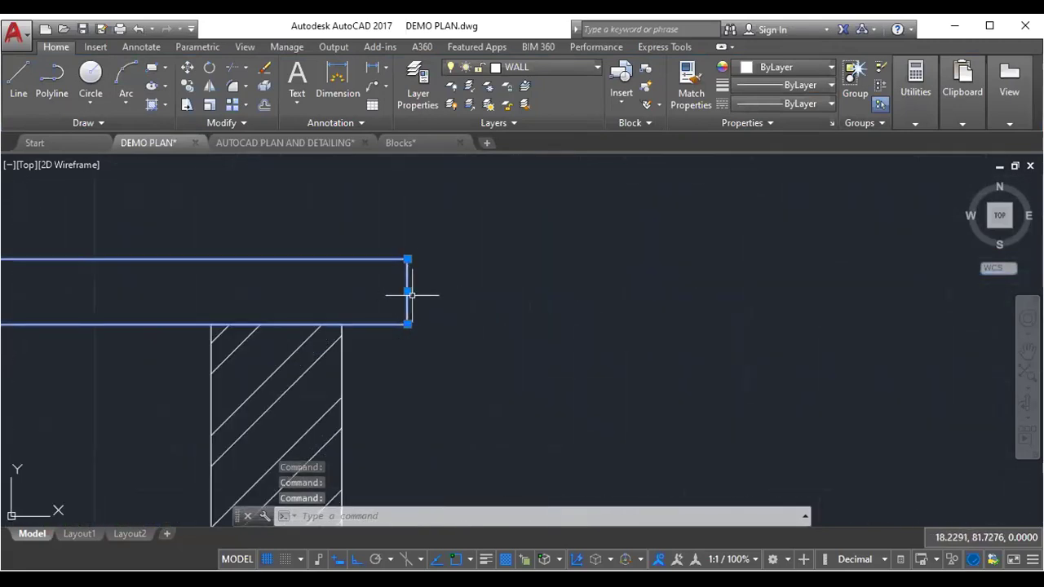
text(J)
key(Return)
- Frame the whole beam and its posts, then start a new hatch with H
scroll(547, 350, down, 2)
scroll(419, 354, down, 3)
middle_drag(419, 355, 492, 327)
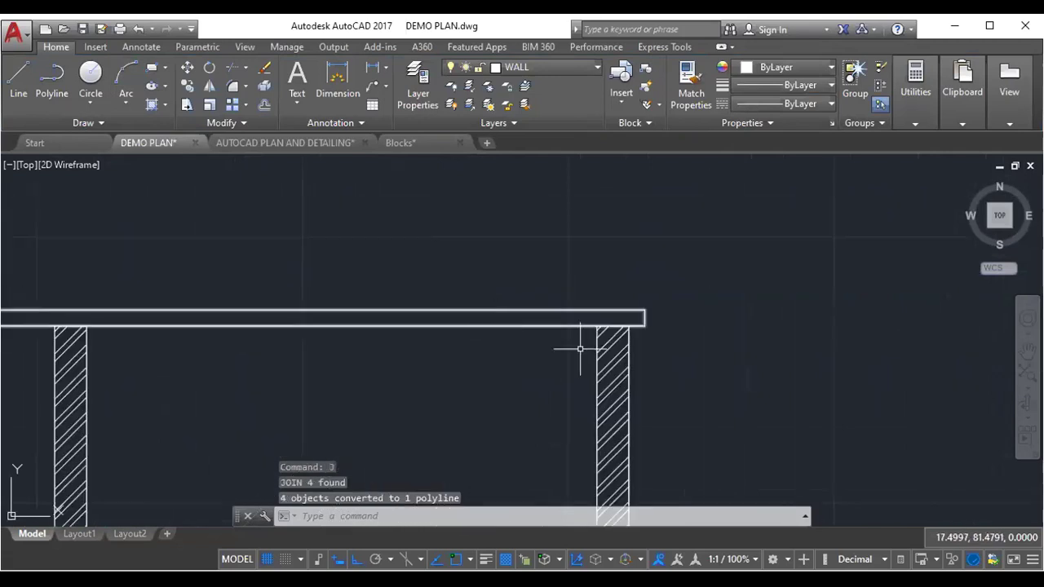
scroll(580, 349, down, 4)
middle_drag(415, 354, 459, 345)
scroll(456, 345, up, 4)
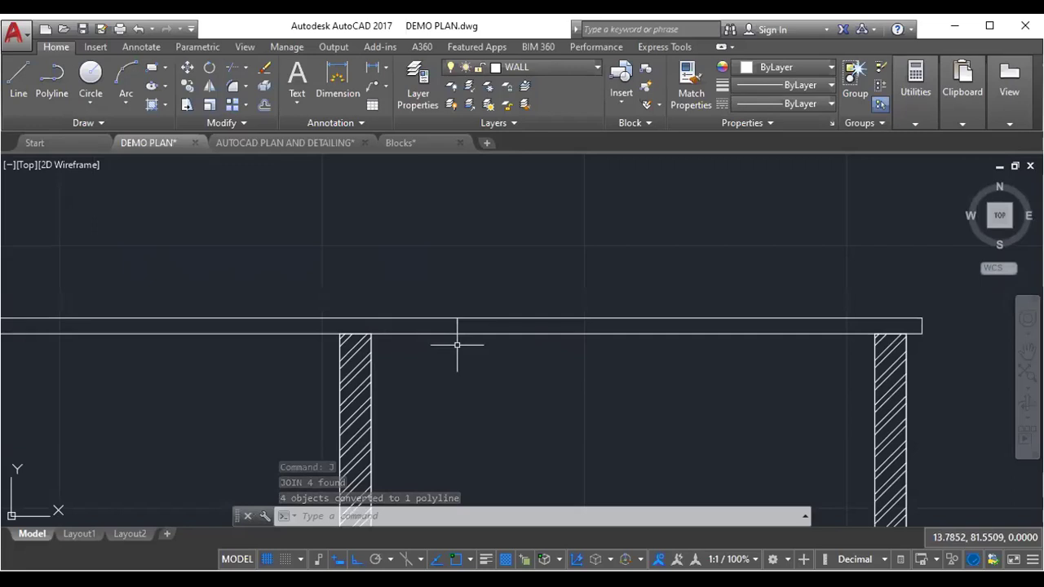
text(h)
key(Return)
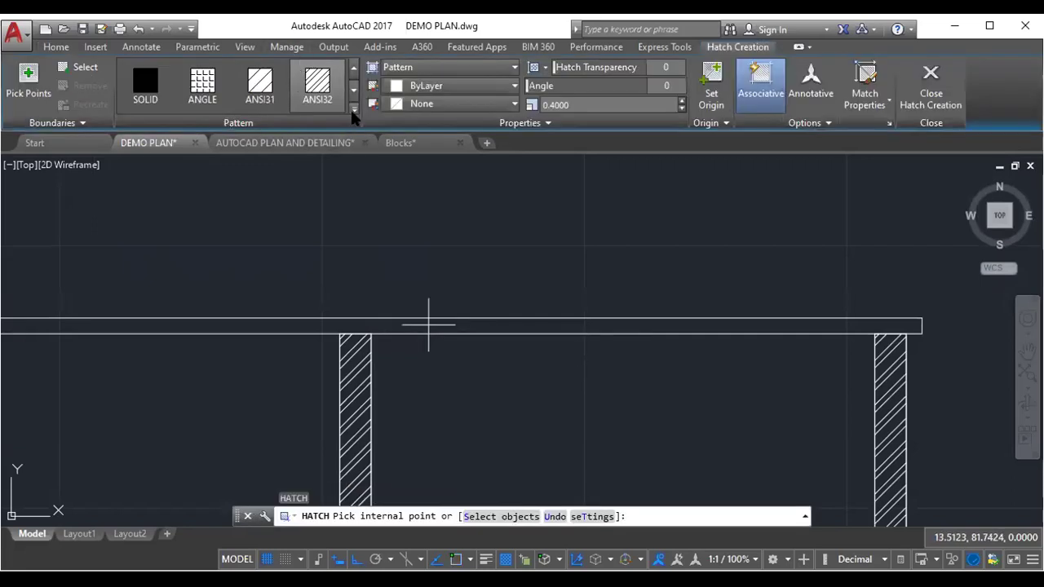
- Fill the beam with the AR-CONC concrete pattern at scale 0.01 and close hatch creation
click(353, 110)
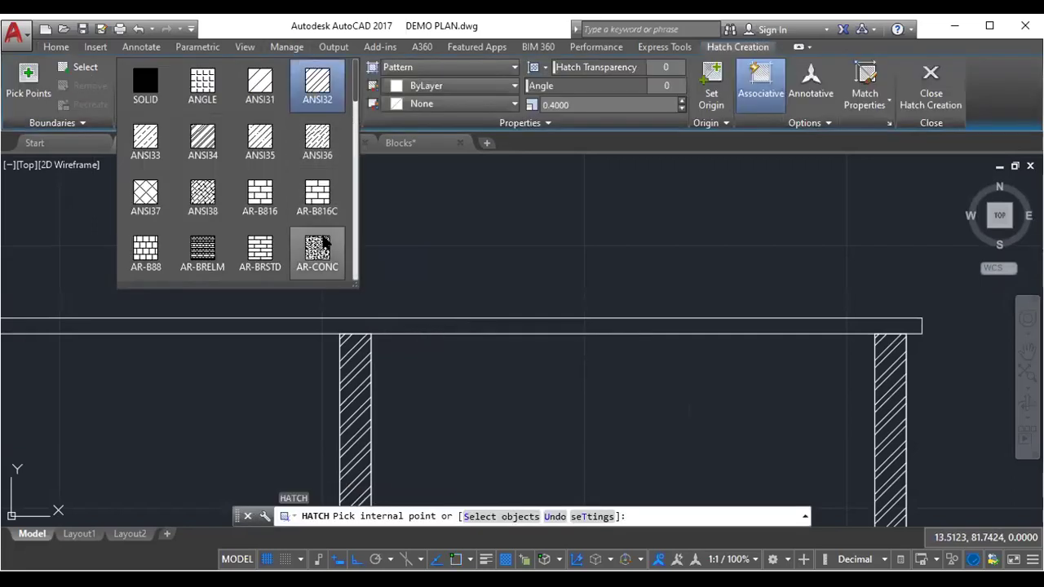
click(317, 81)
scroll(422, 323, up, 4)
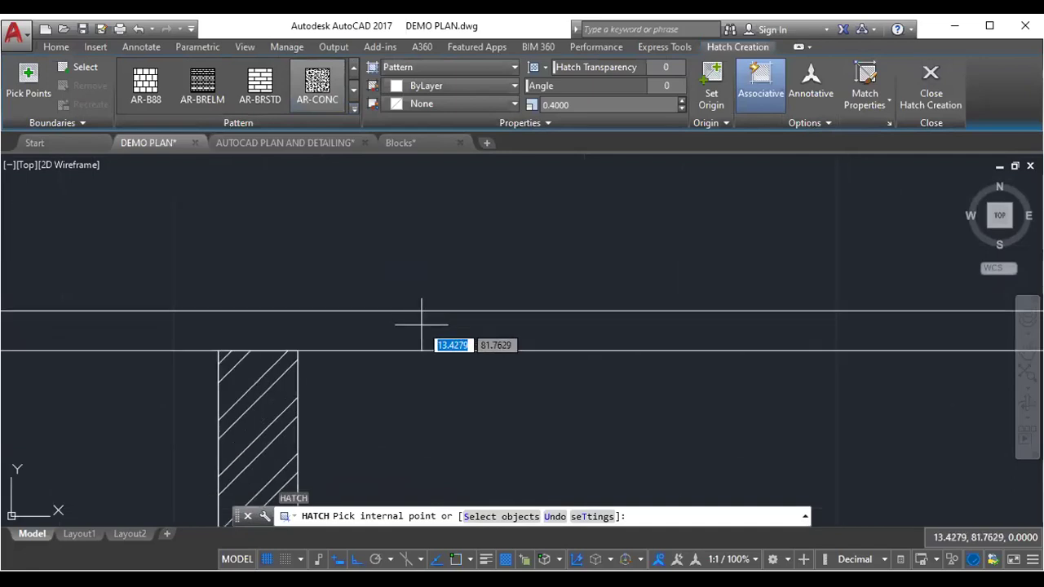
click(422, 324)
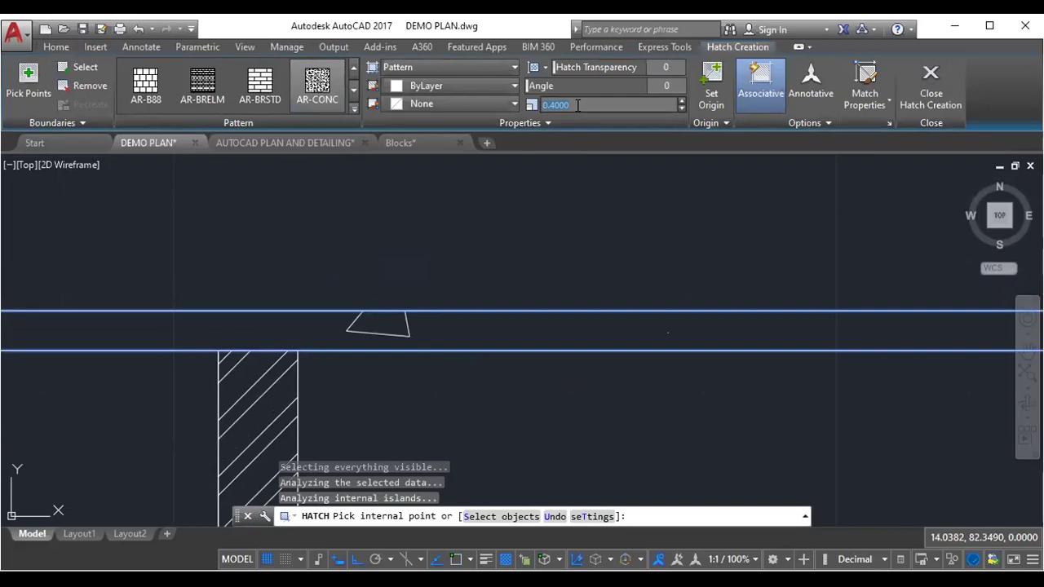
text(1)
key(Return)
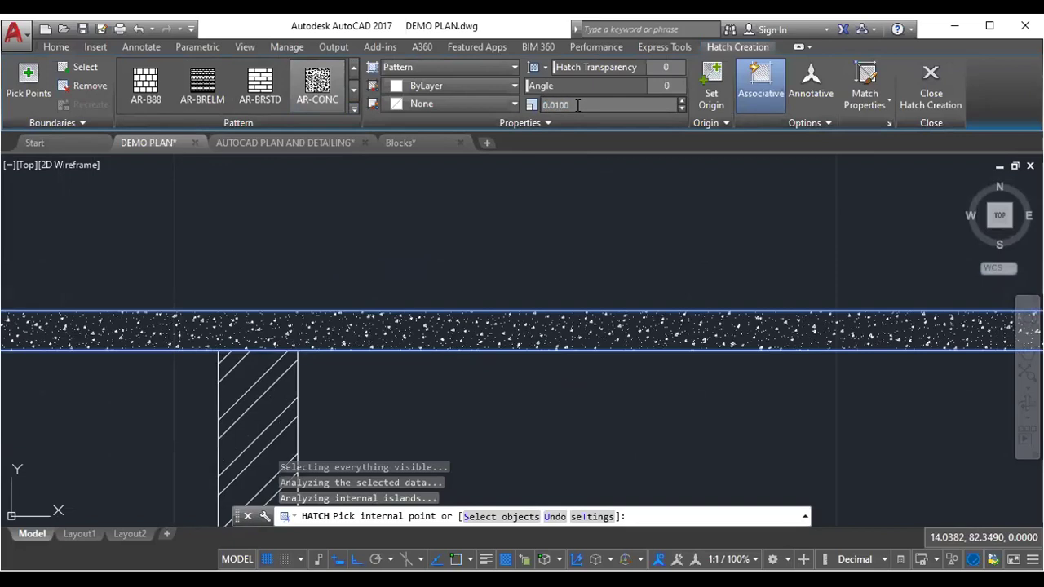
scroll(457, 233, down, 5)
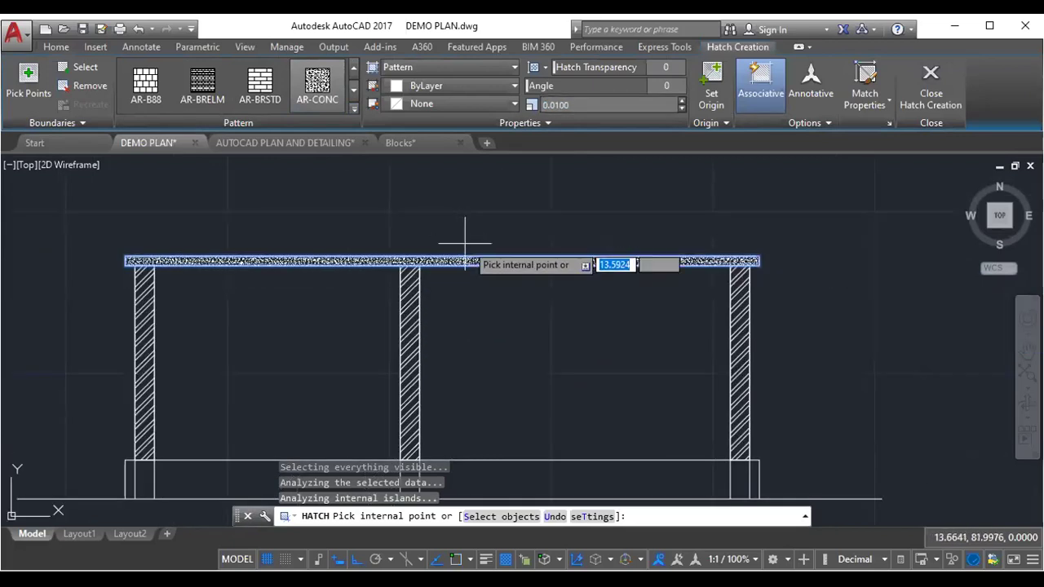
click(931, 90)
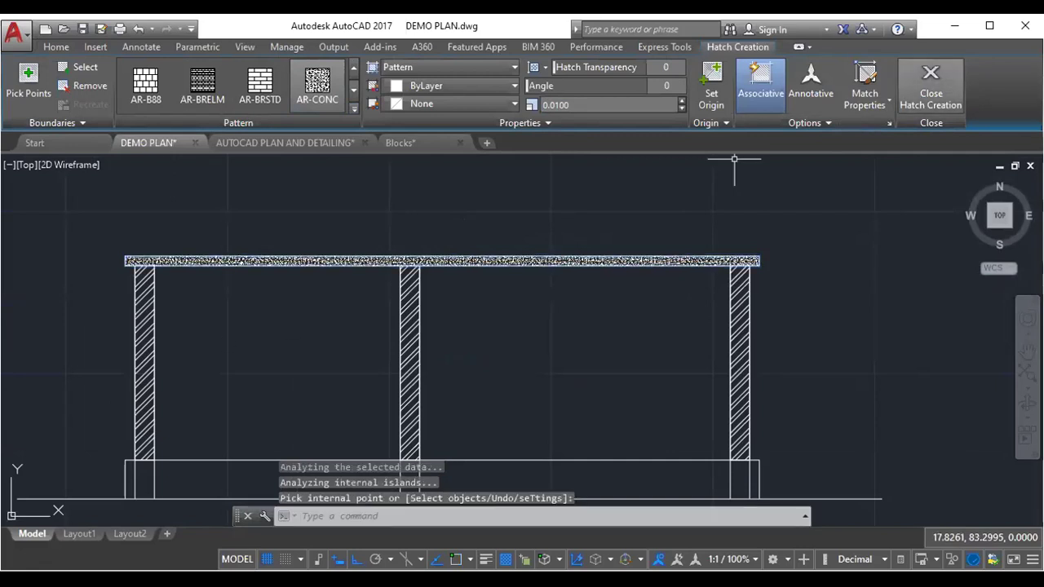
- Bring the elevation's columns and plinth band into view above the floor plan
scroll(249, 296, down, 4)
scroll(398, 370, up, 4)
mouse_move(400, 380)
middle_down()
mouse_move(503, 346)
mouse_move(485, 280)
middle_up()
scroll(471, 367, down, 3)
scroll(471, 366, down, 3)
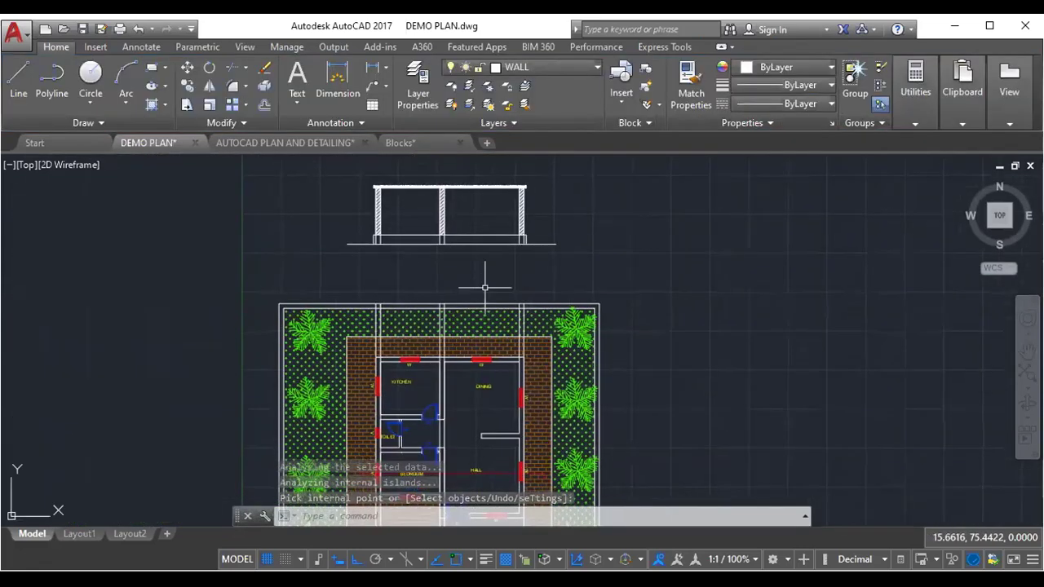
scroll(485, 280, down, 3)
scroll(403, 361, up, 4)
scroll(381, 353, up, 2)
scroll(382, 353, down, 4)
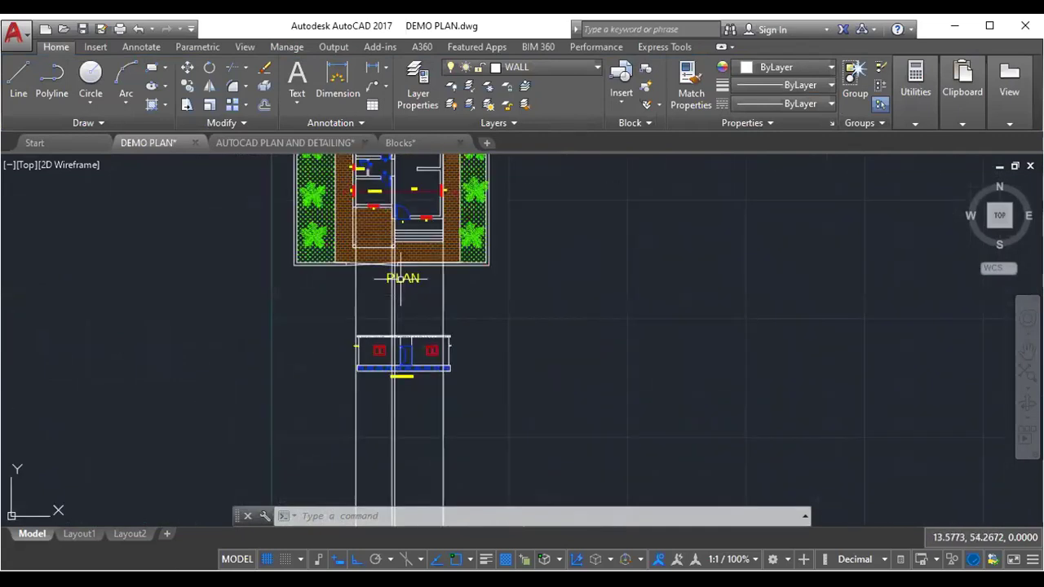
scroll(395, 297, up, 2)
middle_drag(424, 319, 424, 399)
scroll(393, 275, up, 5)
scroll(366, 312, up, 2)
scroll(367, 317, up, 2)
middle_drag(229, 167, 240, 201)
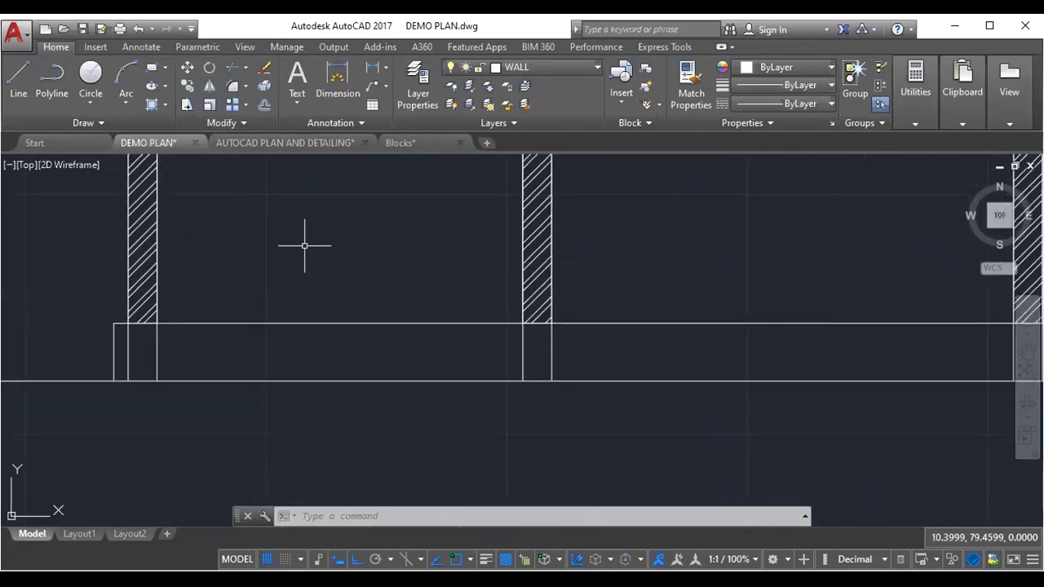
- Start a new hatch using the GRAVEL pattern
text(h)
key(Return)
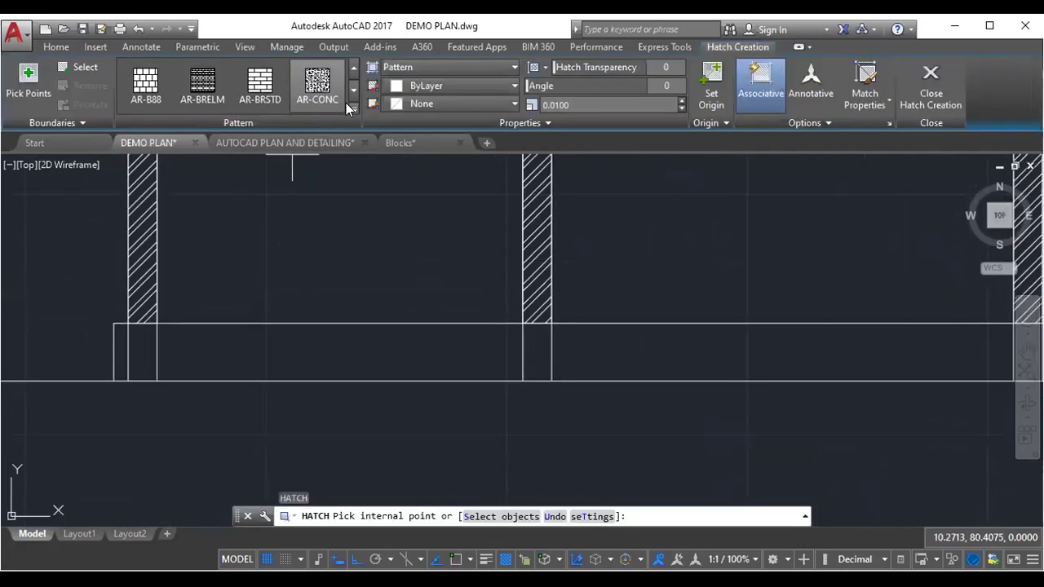
click(353, 107)
scroll(200, 225, down, 3)
scroll(225, 216, down, 1)
scroll(226, 216, down, 2)
scroll(225, 216, down, 2)
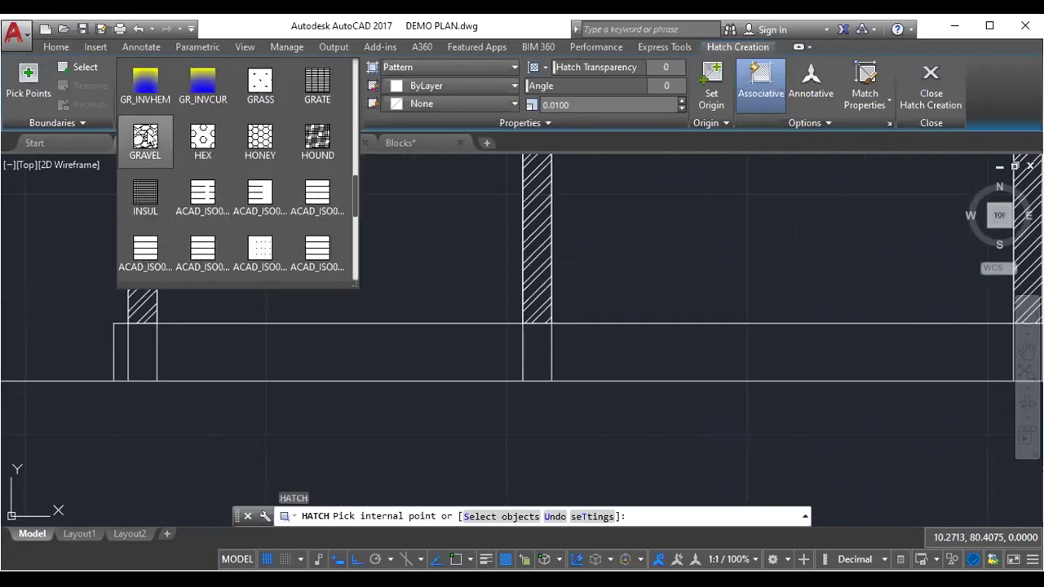
click(145, 141)
scroll(308, 361, up, 2)
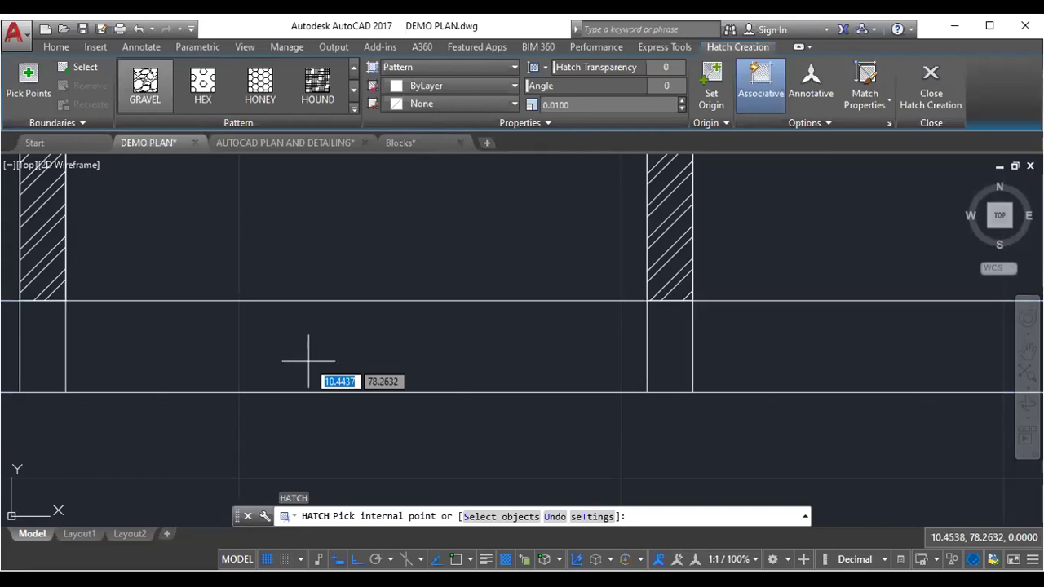
- Fill the first two plinth bays with GRAVEL at scale 1
click(308, 360)
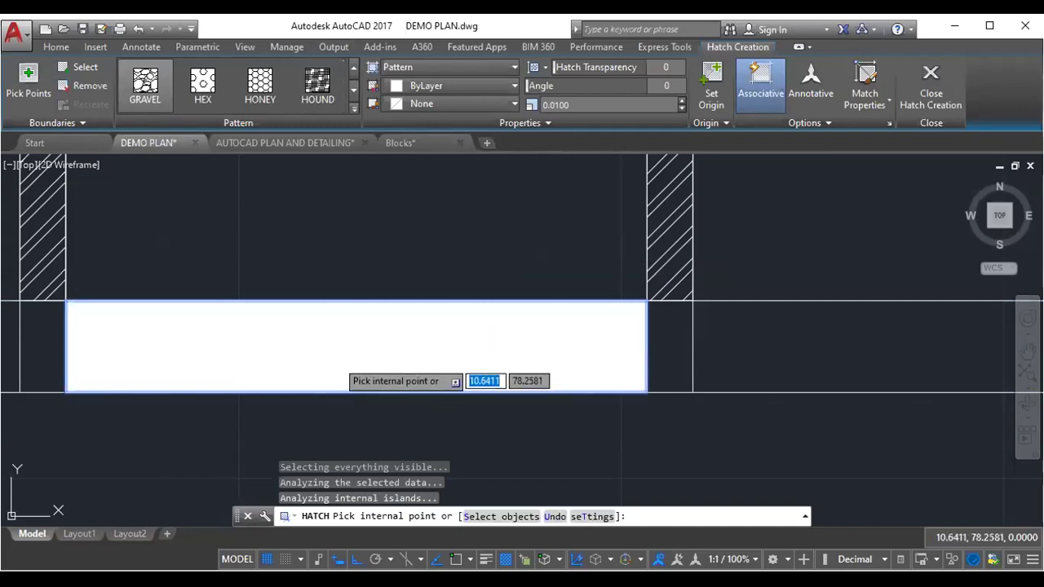
click(337, 358)
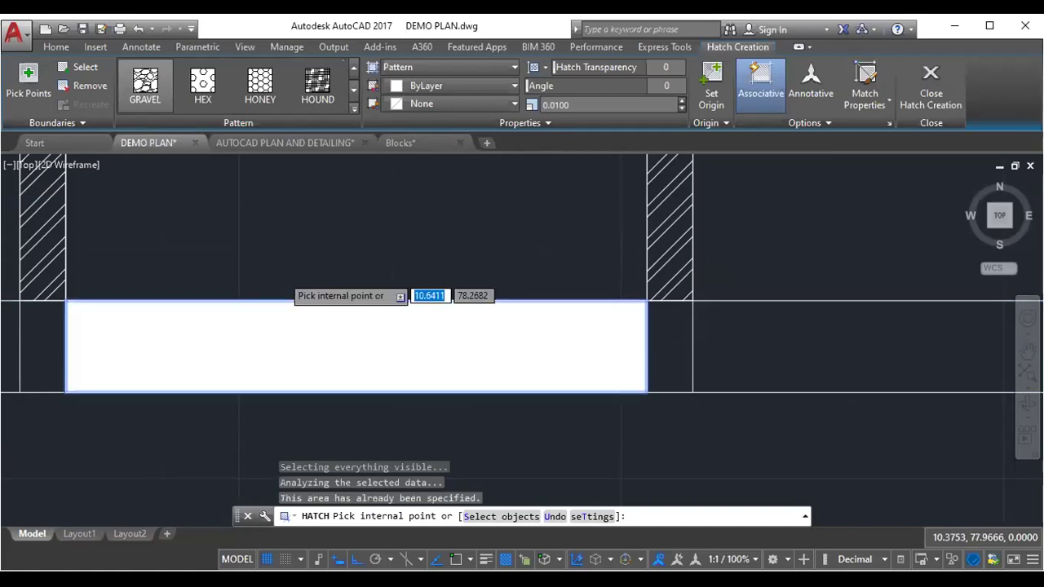
scroll(411, 275, down, 2)
scroll(408, 294, down, 2)
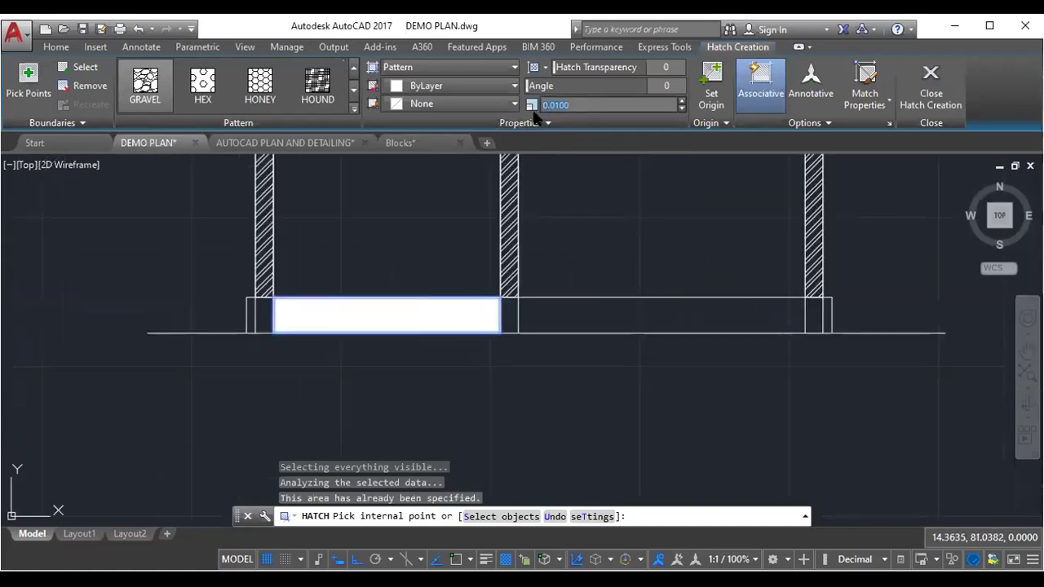
click(575, 108)
text(1)
key(Return)
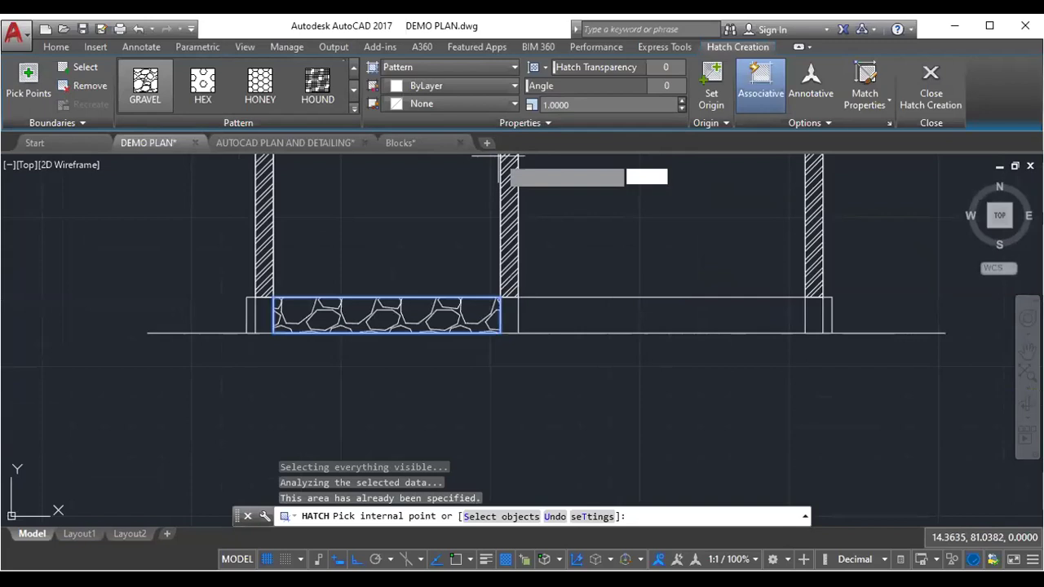
scroll(412, 343, down, 3)
scroll(465, 315, up, 3)
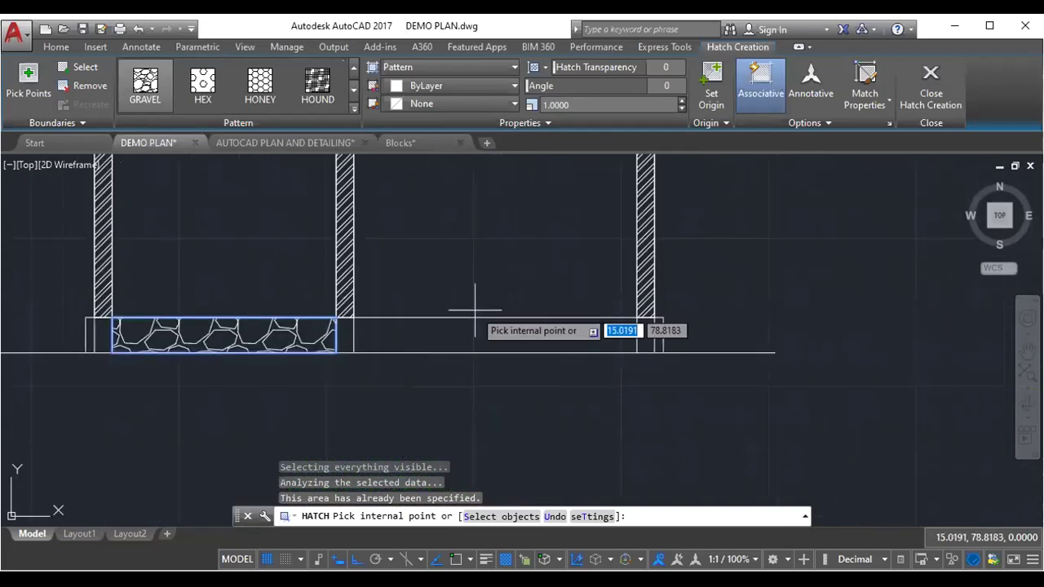
click(472, 339)
scroll(473, 333, up, 2)
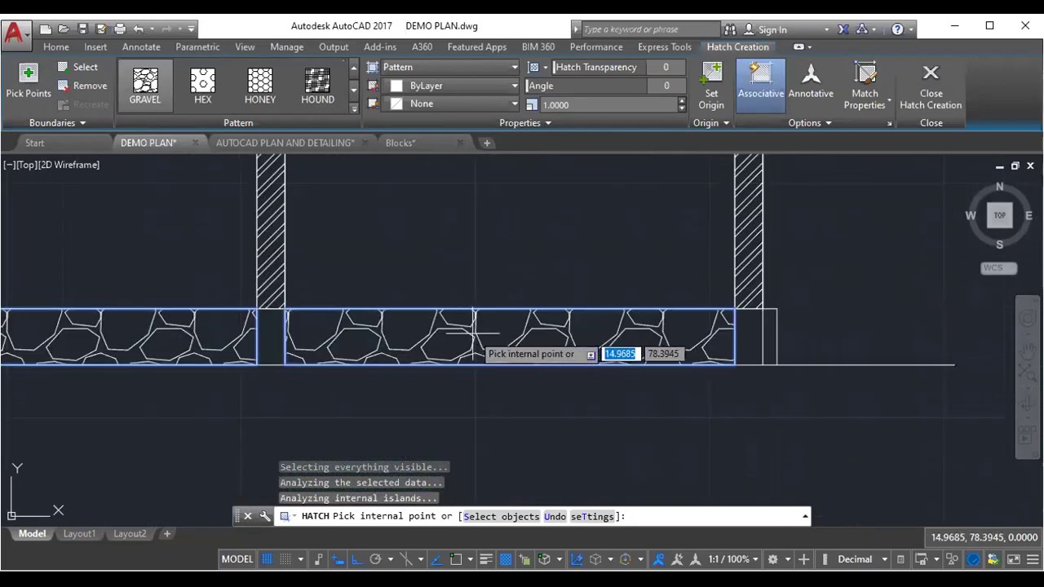
scroll(474, 334, down, 2)
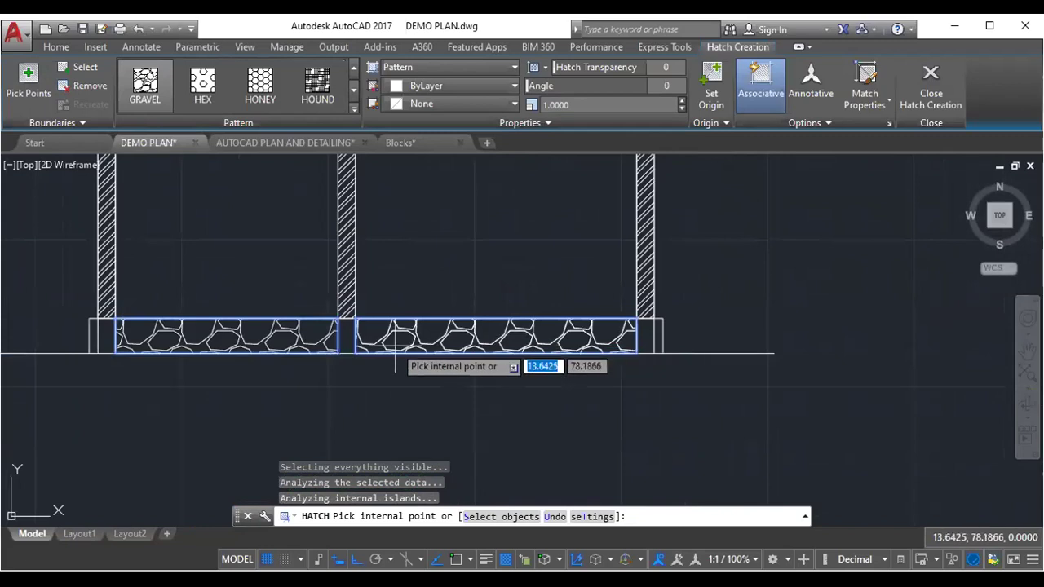
- Check the rest of the plinth and end hatching, keeping the gravel fill
middle_drag(114, 355, 232, 347)
scroll(232, 351, up, 4)
scroll(233, 334, down, 2)
scroll(478, 326, down, 2)
scroll(415, 302, up, 5)
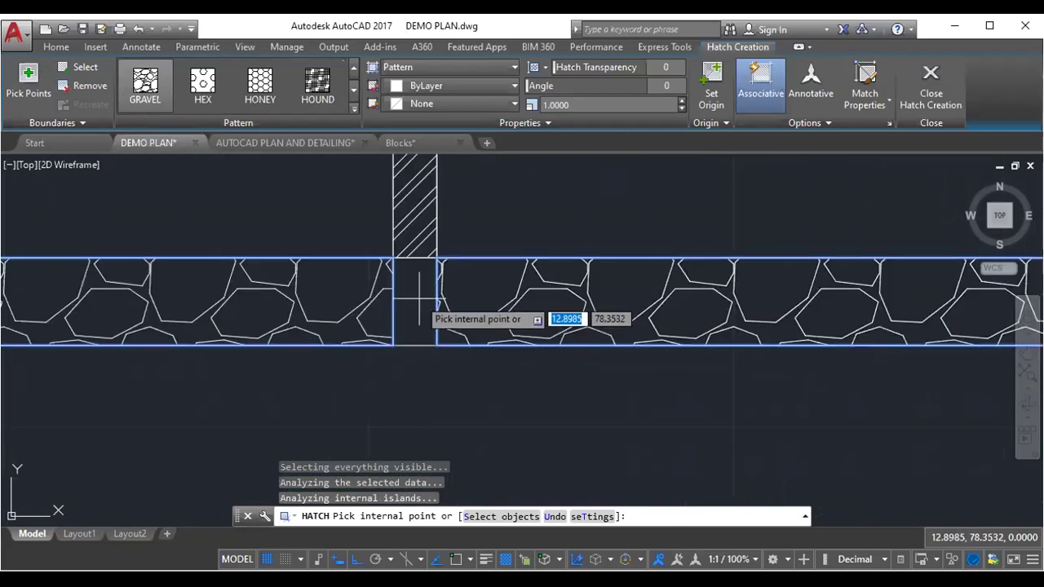
scroll(415, 296, down, 3)
scroll(653, 309, up, 3)
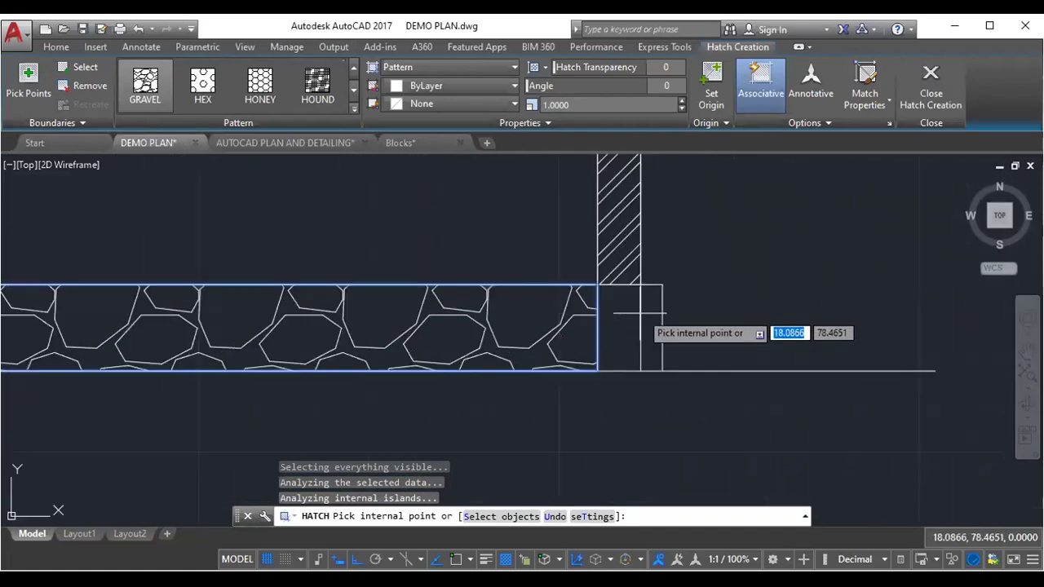
scroll(653, 310, down, 2)
middle_drag(511, 331, 524, 330)
scroll(221, 326, up, 2)
scroll(322, 330, up, 2)
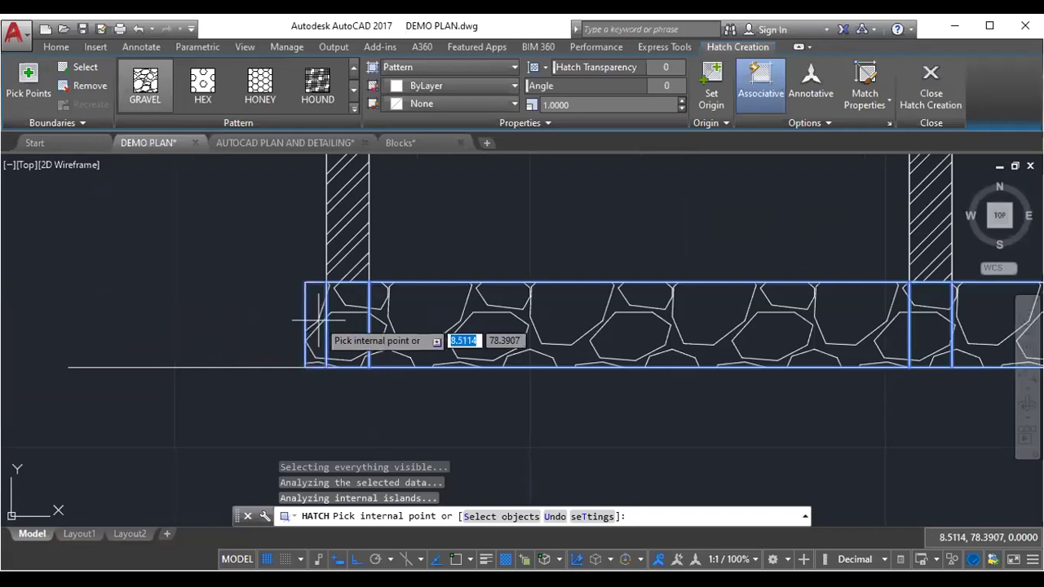
key(Escape)
scroll(318, 325, down, 2)
scroll(417, 351, down, 3)
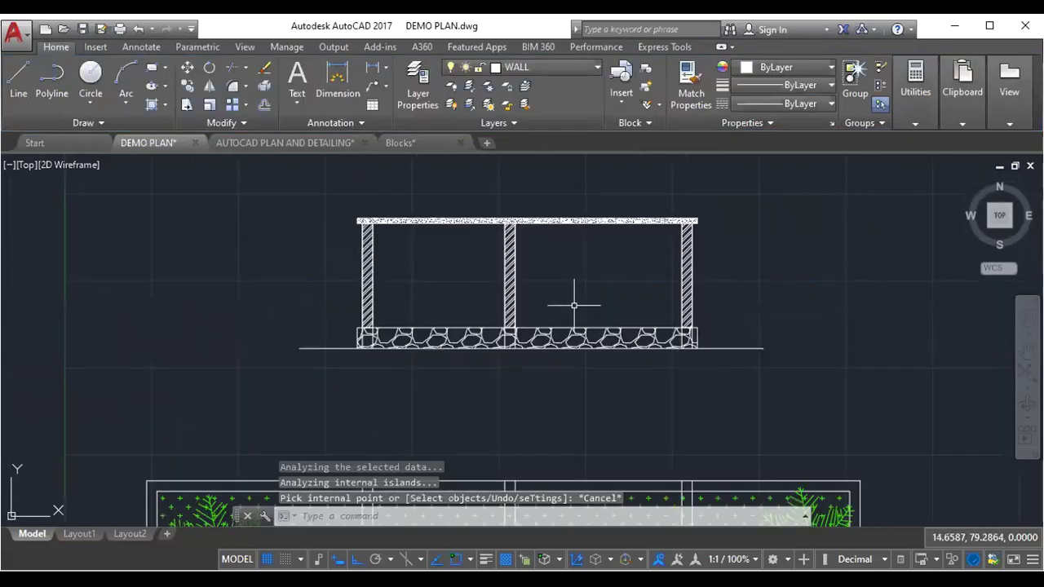
middle_drag(575, 307, 461, 268)
scroll(462, 269, down, 2)
scroll(462, 268, down, 2)
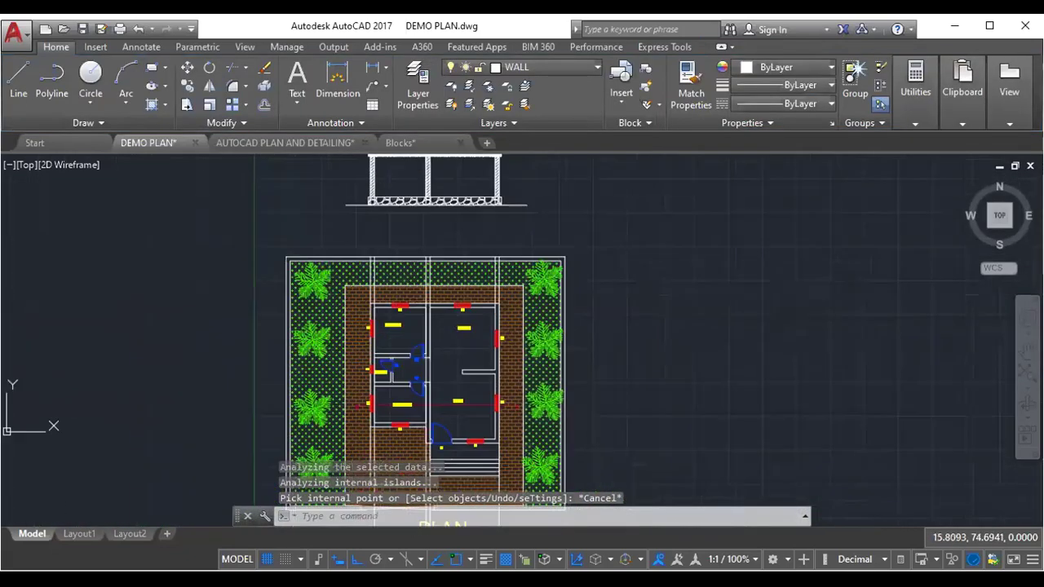
middle_drag(462, 327, 462, 269)
scroll(378, 335, up, 4)
scroll(273, 337, up, 2)
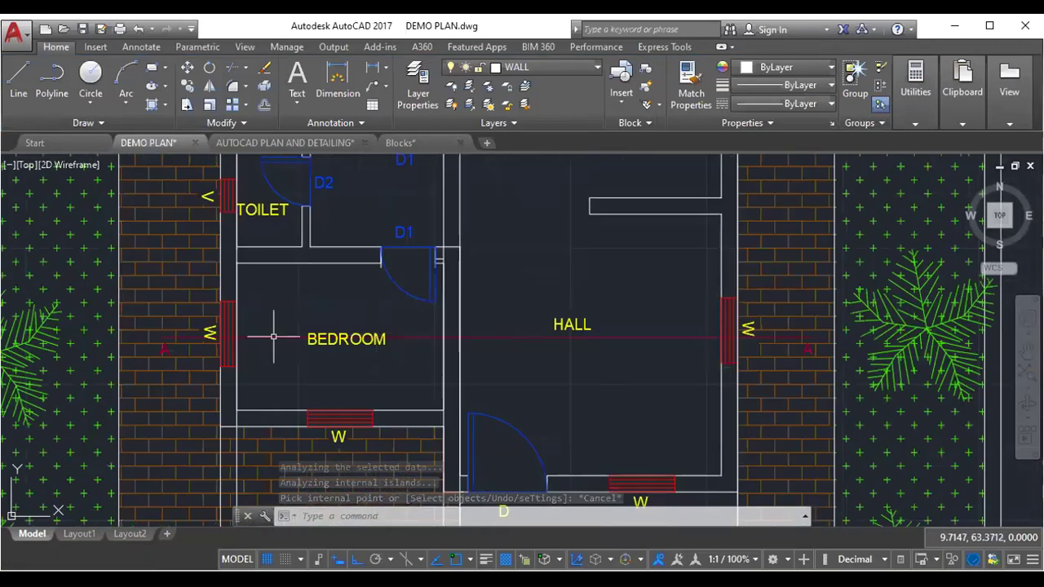
scroll(245, 318, up, 2)
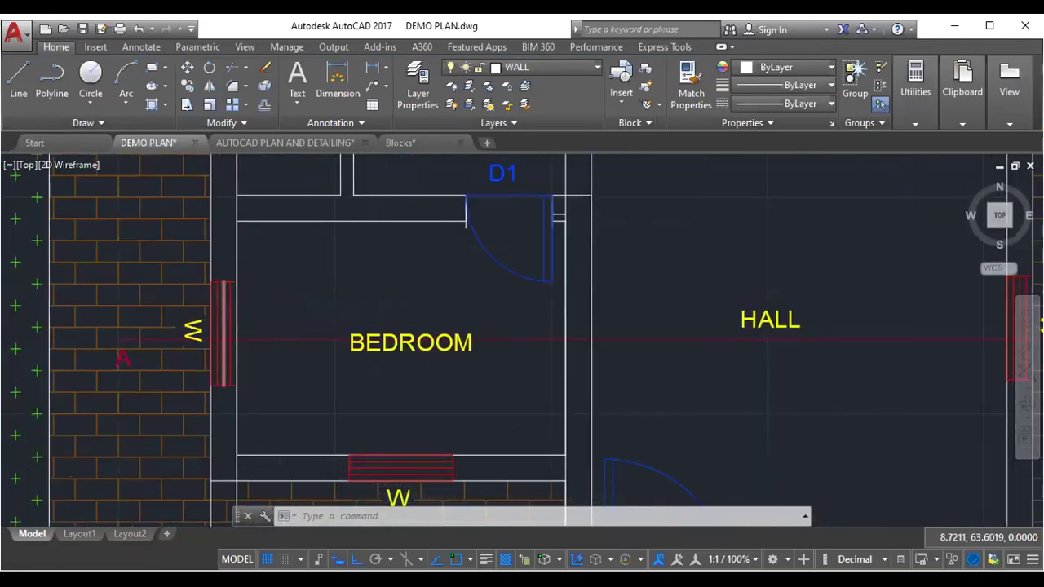
scroll(334, 354, down, 1)
middle_drag(603, 310, 634, 310)
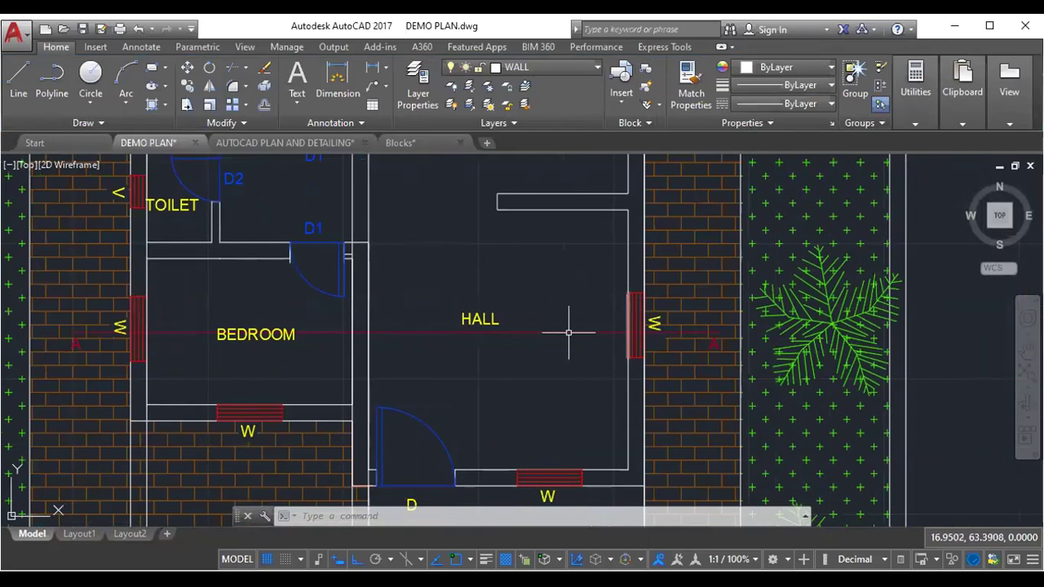
scroll(568, 332, down, 5)
middle_drag(533, 447, 509, 343)
scroll(449, 338, up, 5)
scroll(425, 322, up, 4)
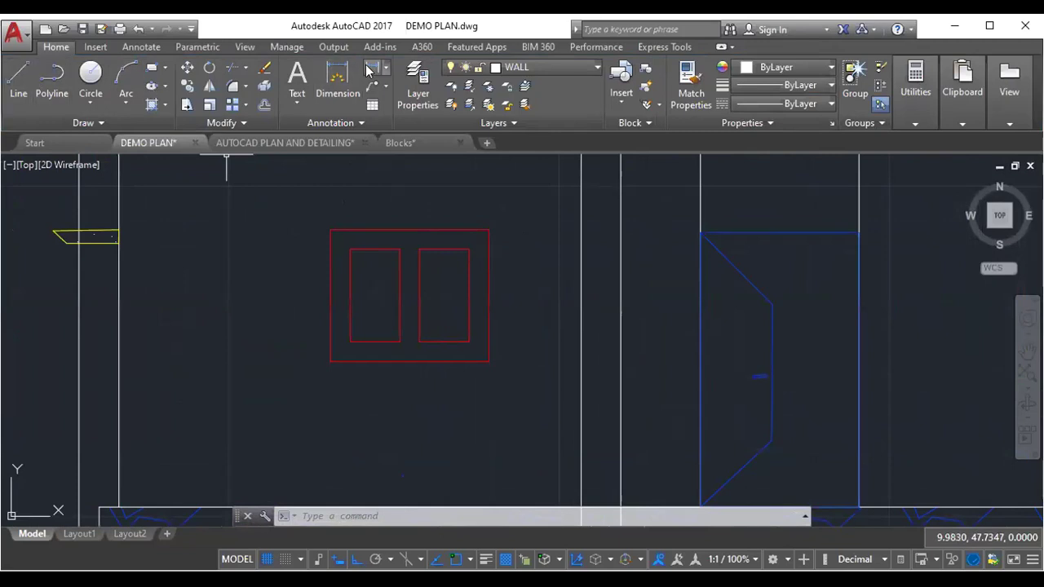
- Add a 2.1000 vertical linear dimension to the left of the elevation
click(369, 71)
scroll(466, 373, down, 3)
scroll(454, 372, up, 2)
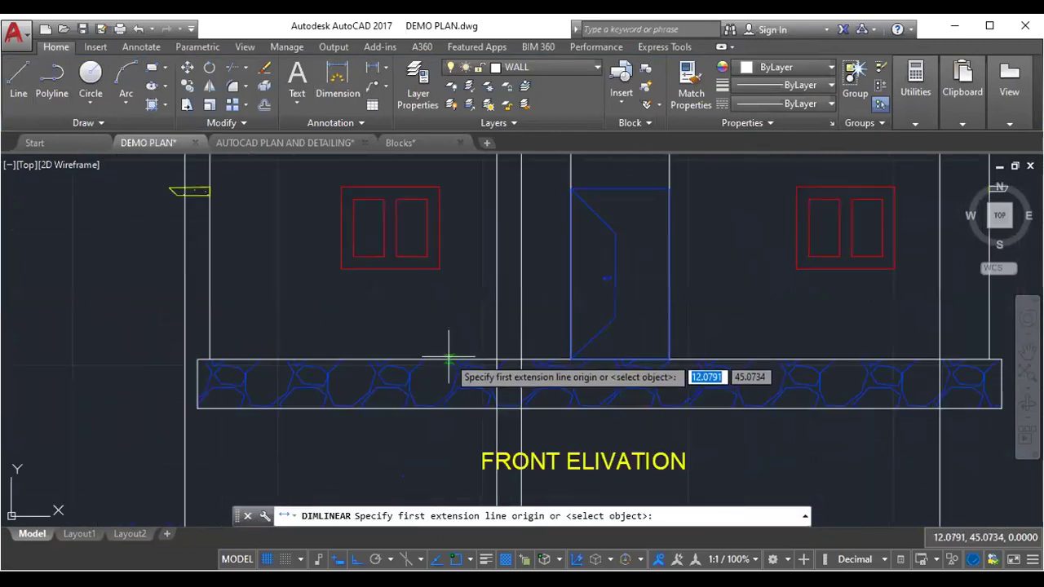
click(448, 357)
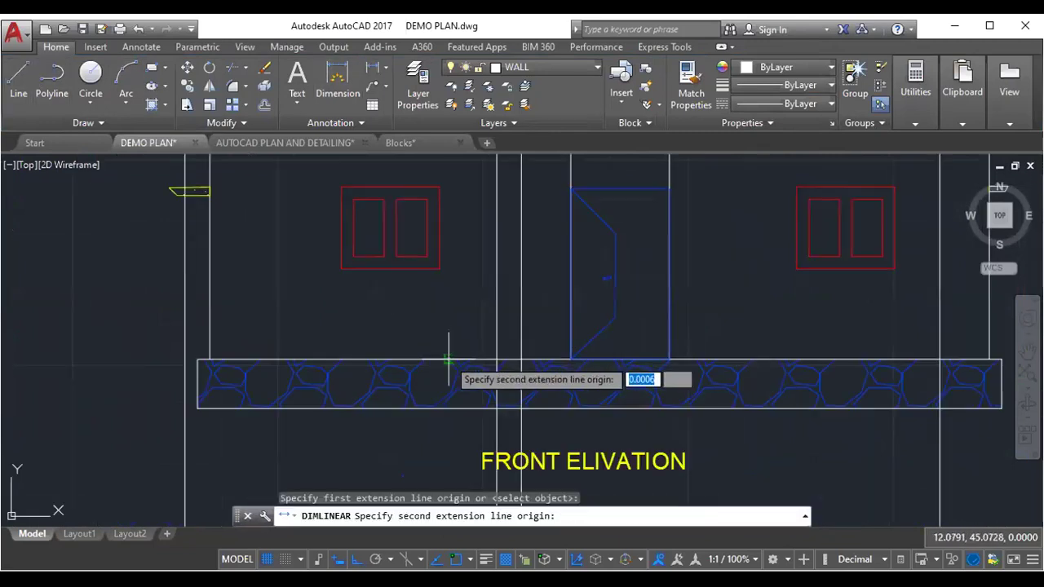
click(439, 186)
scroll(290, 236, down, 2)
scroll(290, 237, down, 2)
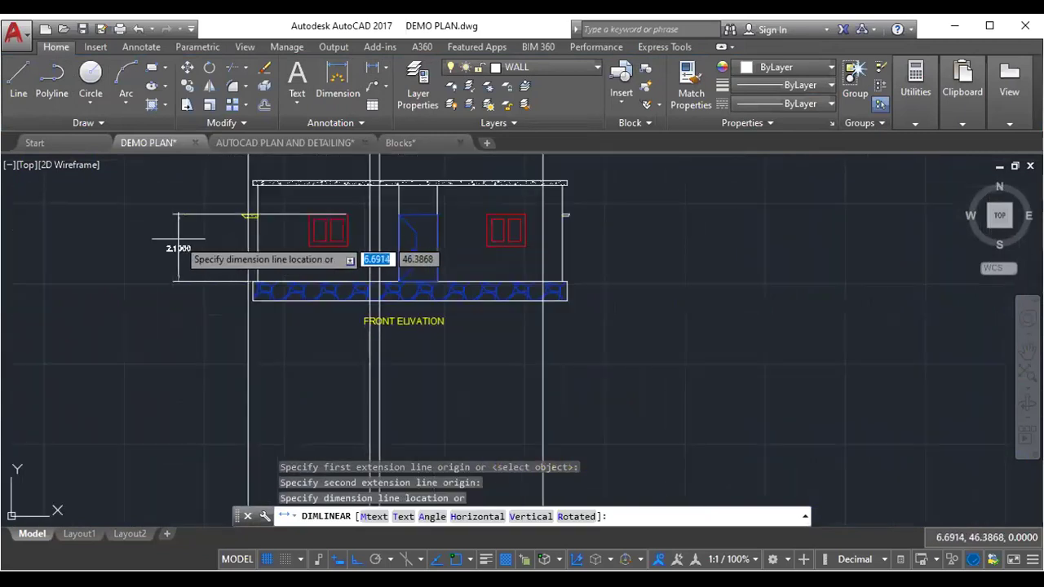
scroll(176, 245, up, 2)
click(172, 245)
scroll(368, 218, up, 2)
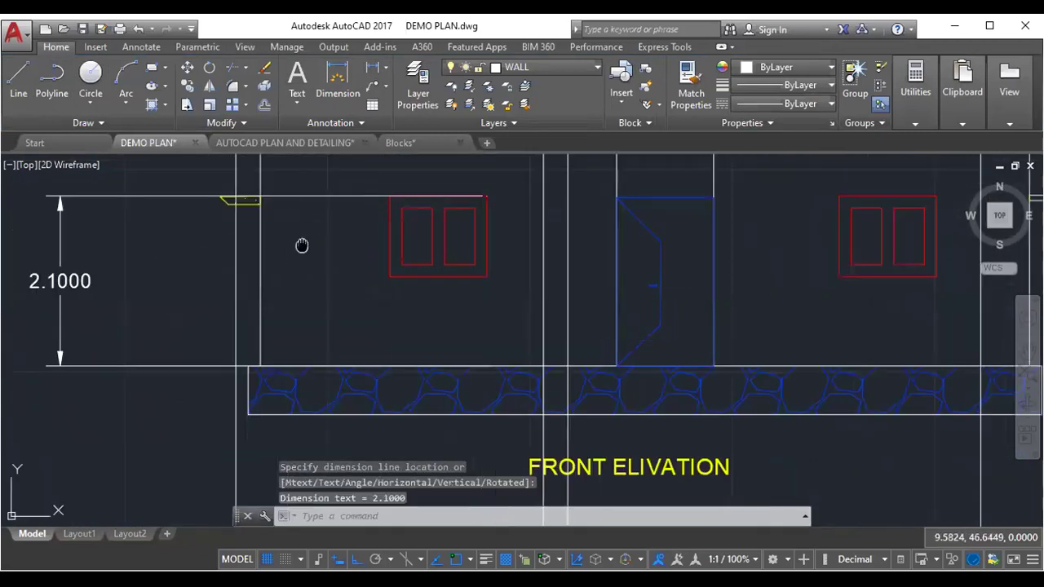
middle_drag(302, 246, 336, 279)
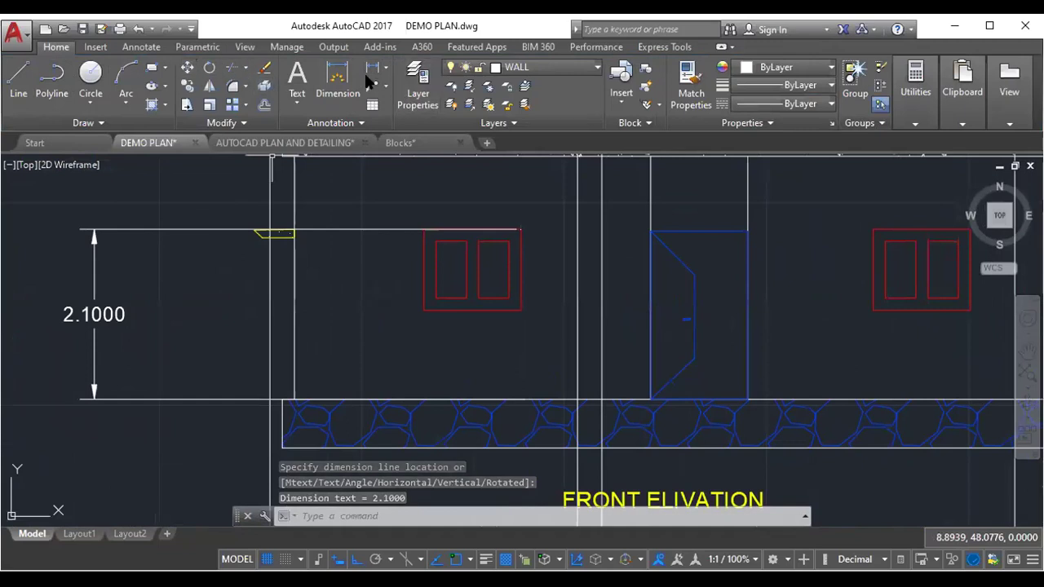
- Dimension the left window's height as 1.0000 from its lower-left to top-left corner
key(Return)
scroll(412, 263, up, 2)
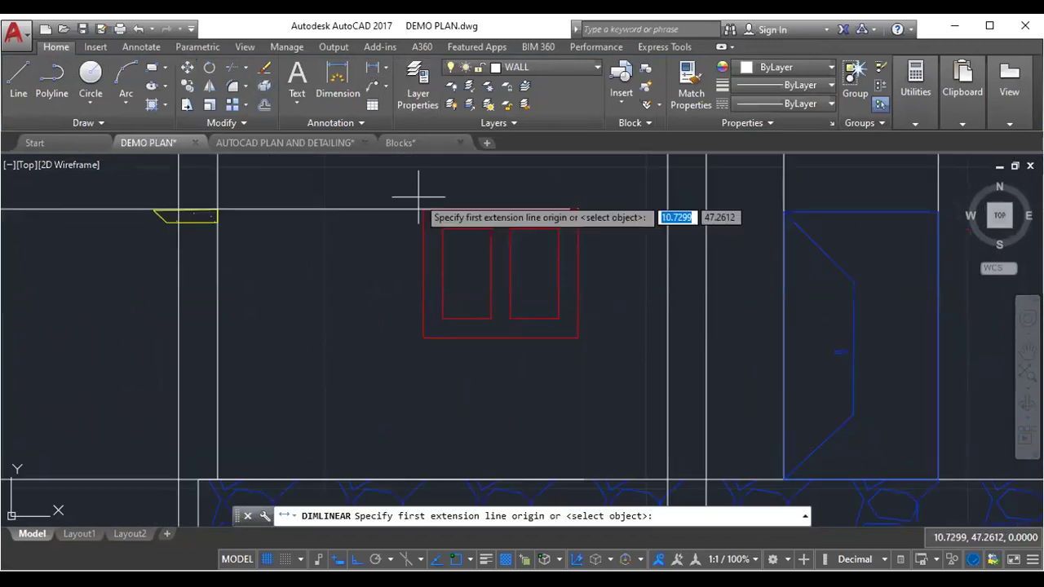
click(420, 339)
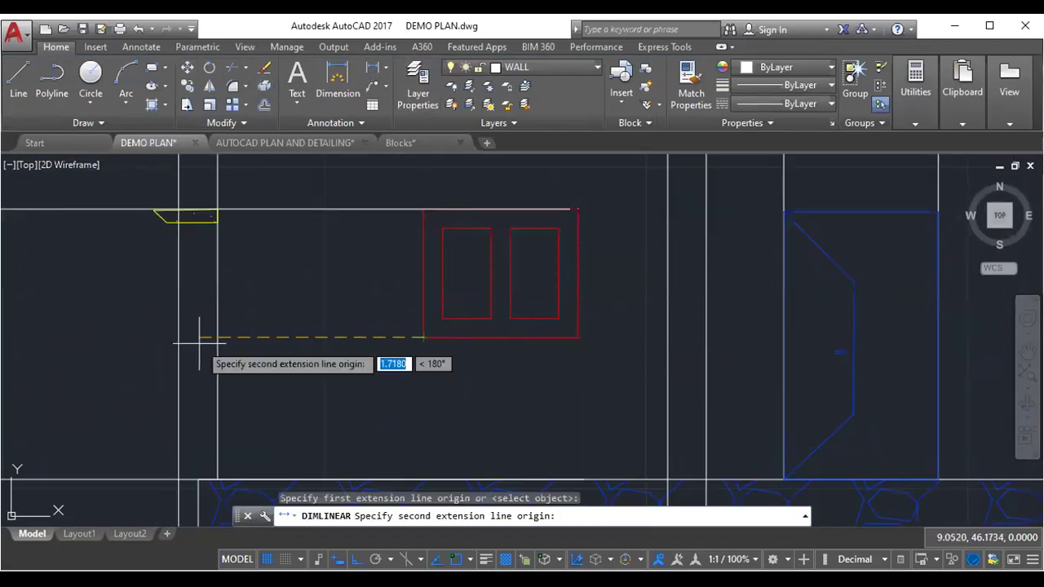
click(423, 210)
click(380, 299)
scroll(383, 301, down, 5)
scroll(383, 302, down, 3)
scroll(424, 286, down, 2)
middle_drag(427, 280, 439, 395)
scroll(439, 396, down, 4)
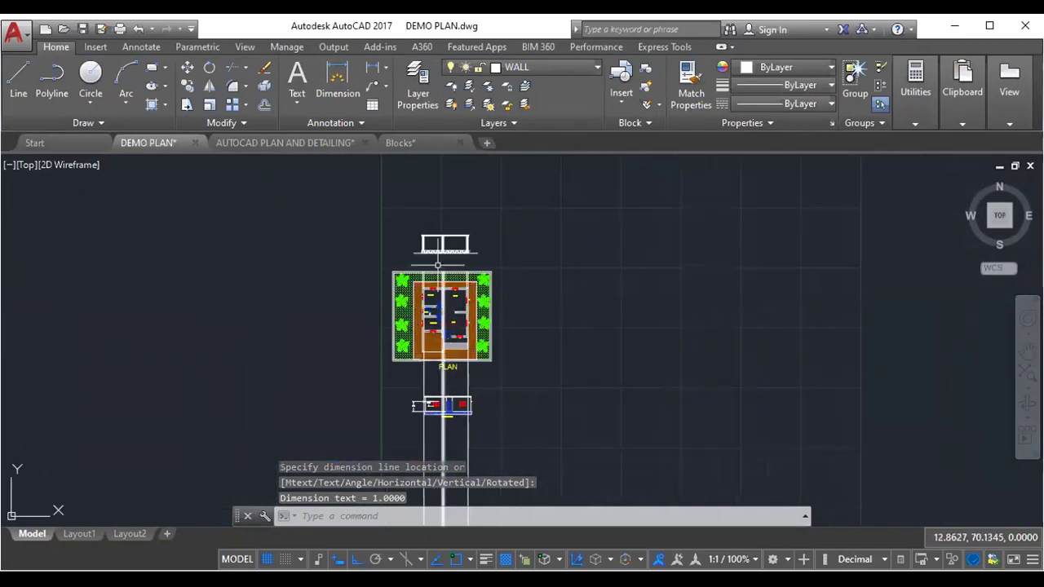
scroll(438, 238, up, 4)
scroll(436, 226, up, 3)
scroll(436, 226, up, 6)
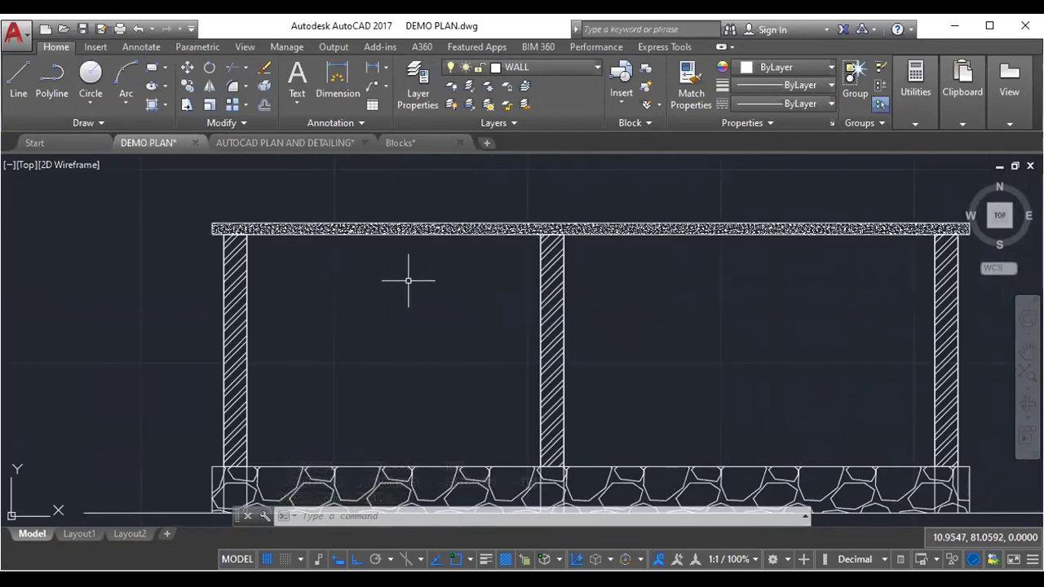
- Draw a line along the beam's underside from its left end to its right end
scroll(238, 254, up, 2)
text(l)
key(Return)
click(214, 220)
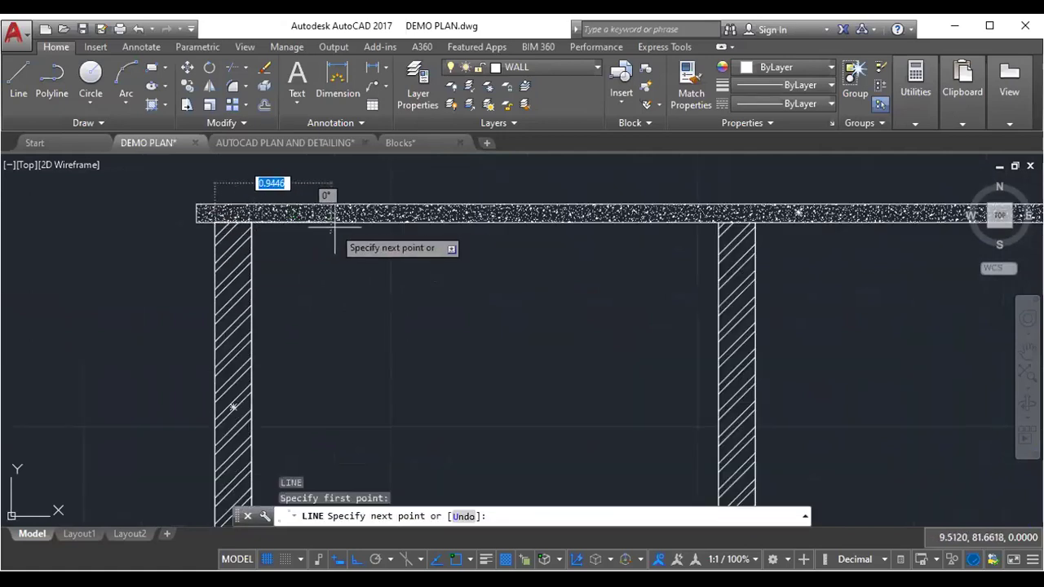
scroll(337, 237, down, 4)
scroll(367, 229, down, 2)
scroll(583, 212, up, 3)
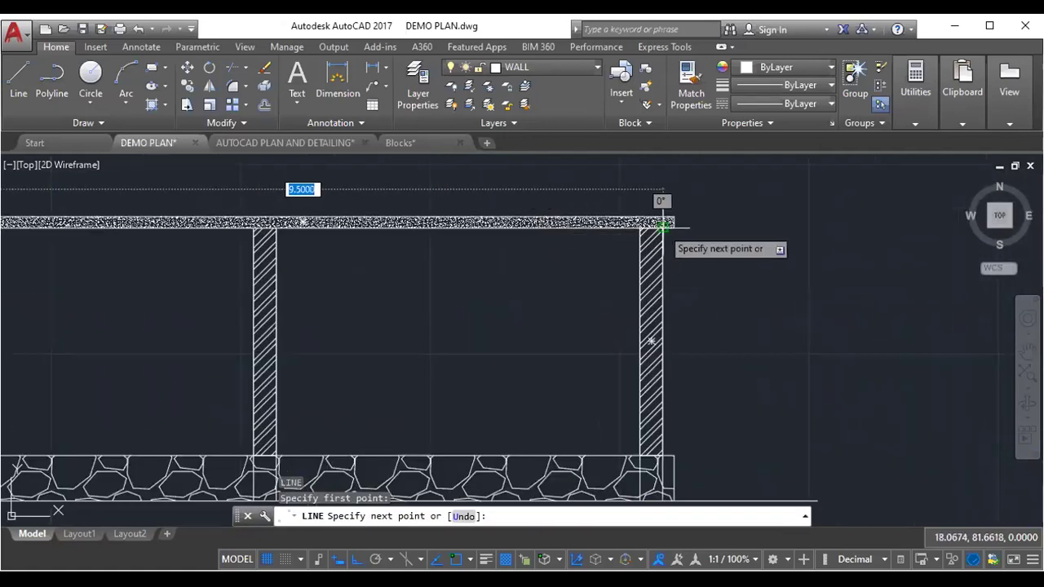
click(662, 228)
right_click(661, 228)
click(693, 235)
click(564, 294)
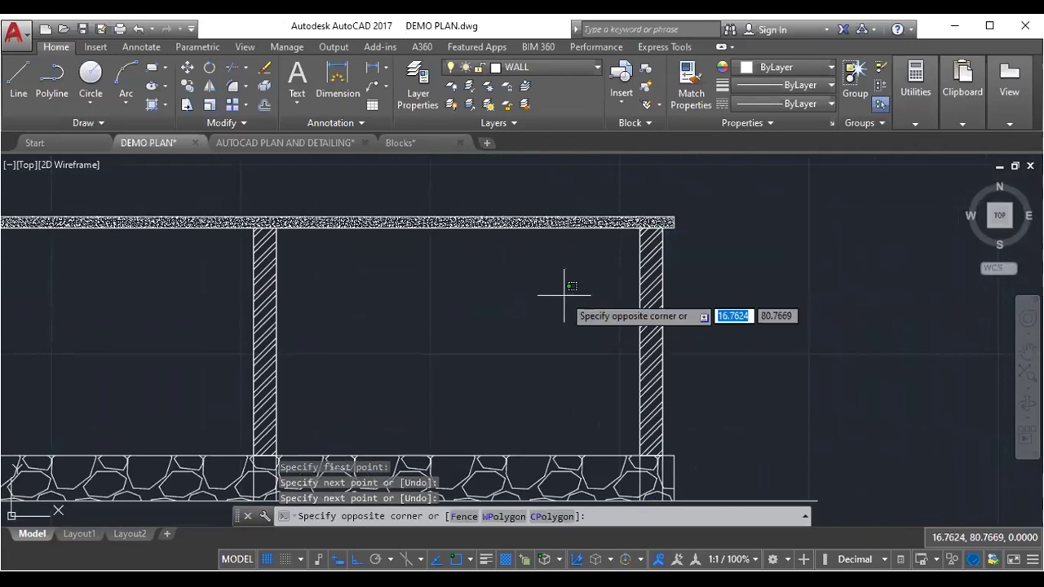
key(Escape)
- Offset the beam line 0.9 downward across the columns
text(o)
key(Return)
text(0.9)
key(Return)
click(546, 222)
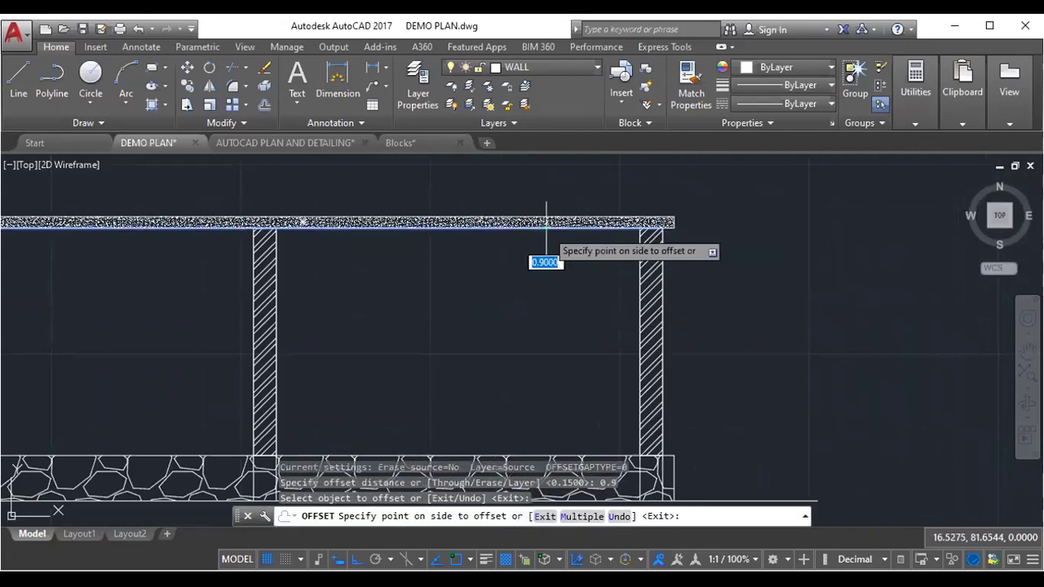
click(553, 281)
scroll(571, 318, down, 3)
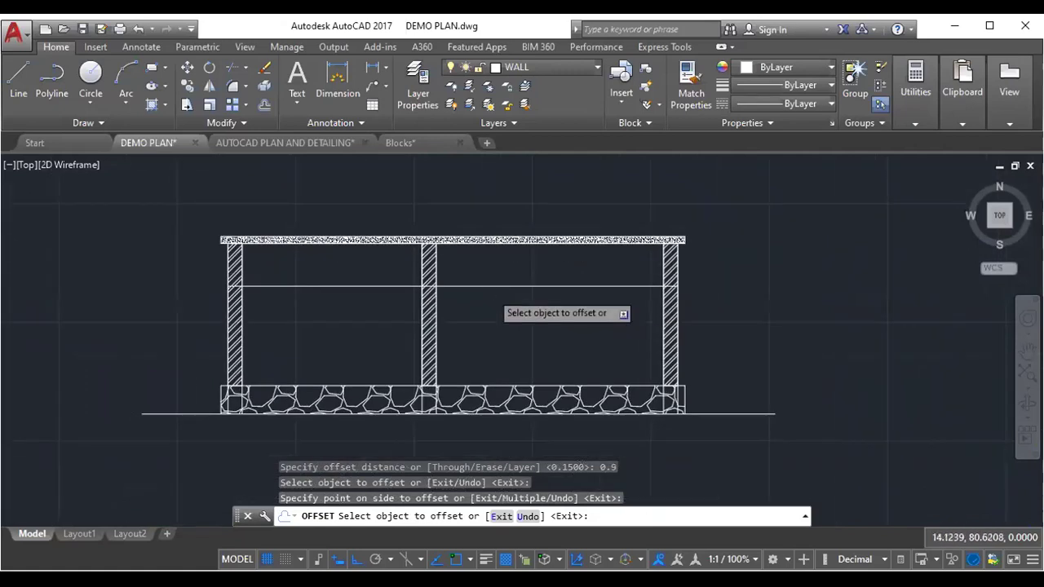
scroll(498, 292, up, 2)
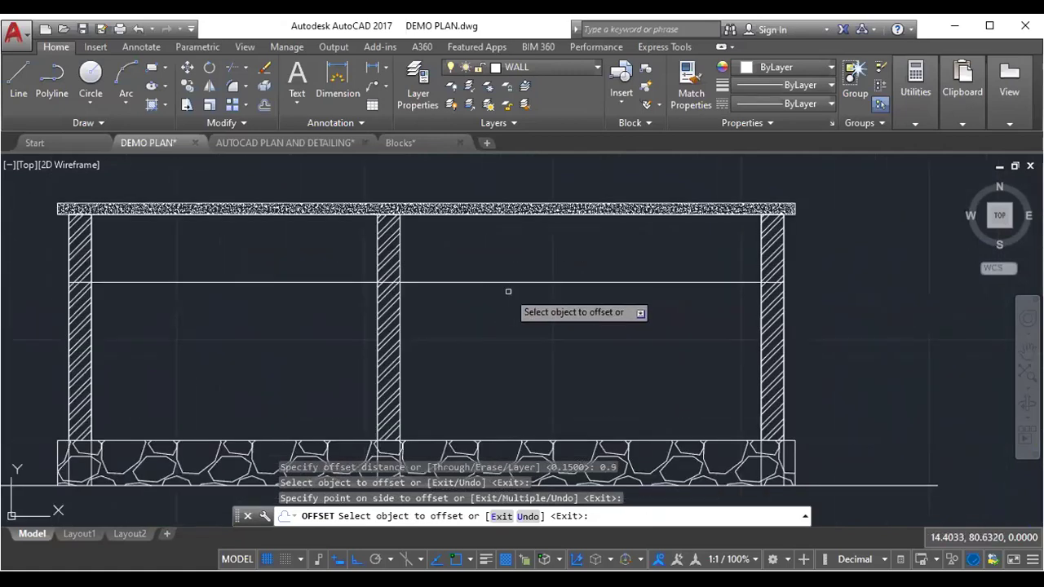
key(Escape)
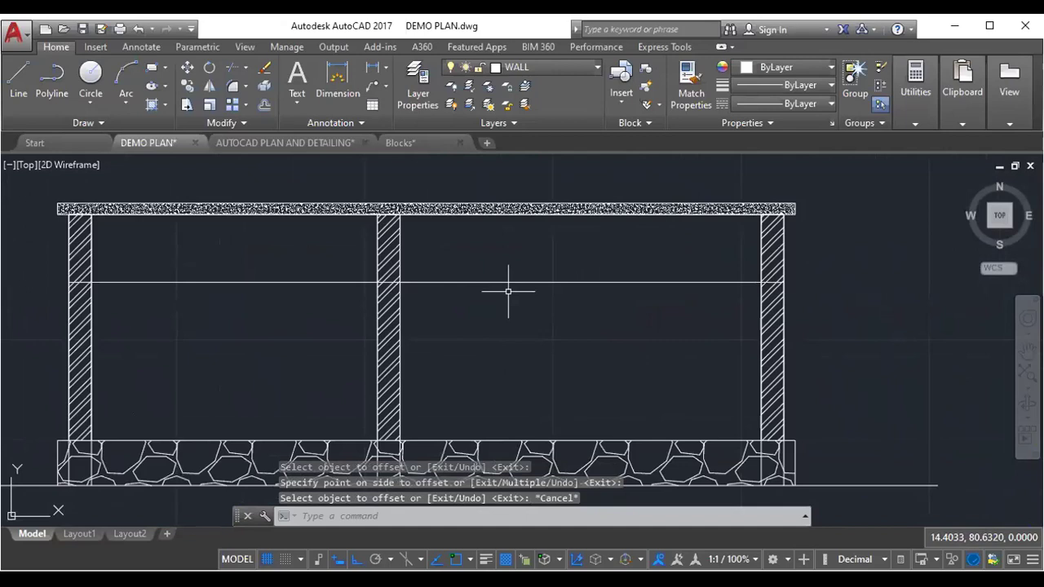
- Offset the new line a further 1 downward
key(Return)
text(1)
key(Return)
click(507, 283)
click(506, 353)
key(Escape)
scroll(380, 299, up, 2)
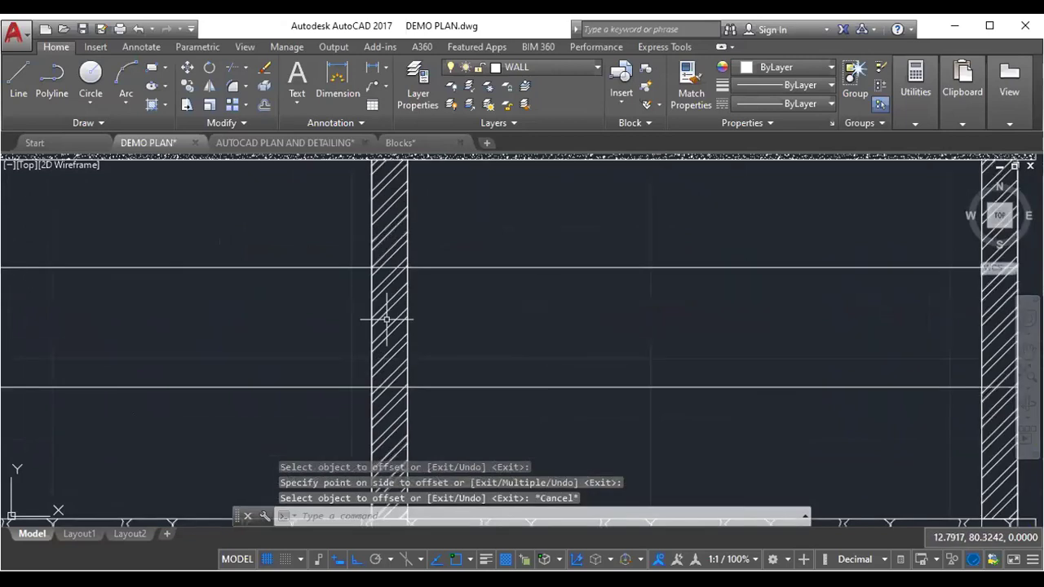
scroll(426, 277, up, 2)
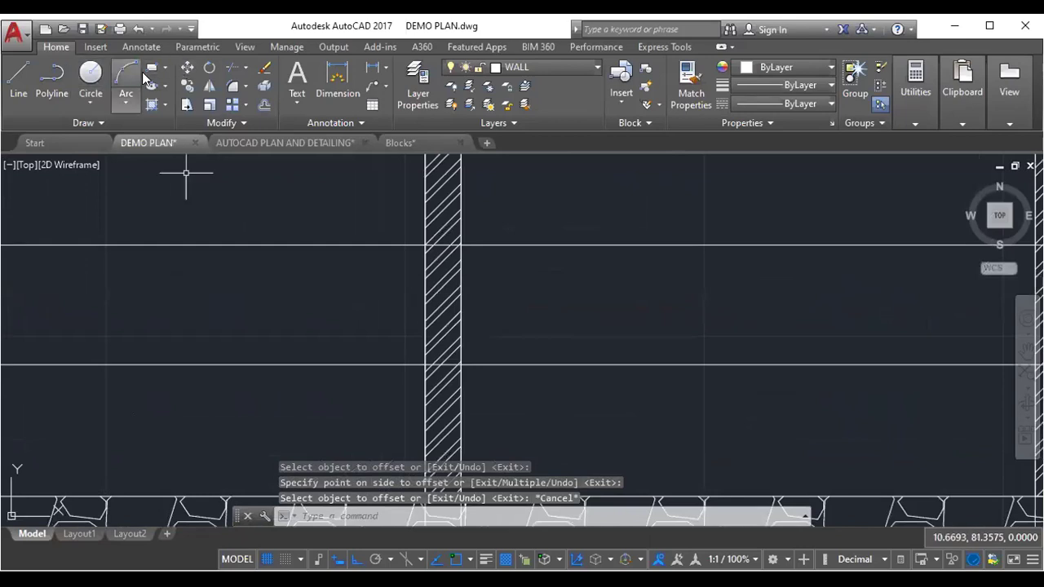
- Draw a rectangle from the column intersection down to the lower line as an opening boundary
text(rec)
key(Return)
scroll(454, 316, up, 2)
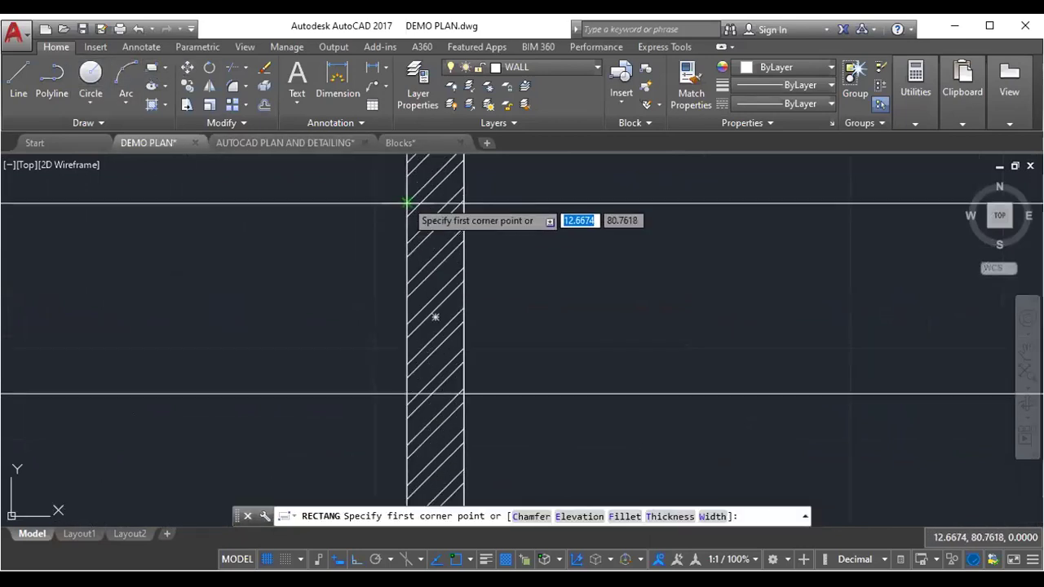
scroll(469, 333, down, 5)
middle_drag(501, 392, 501, 237)
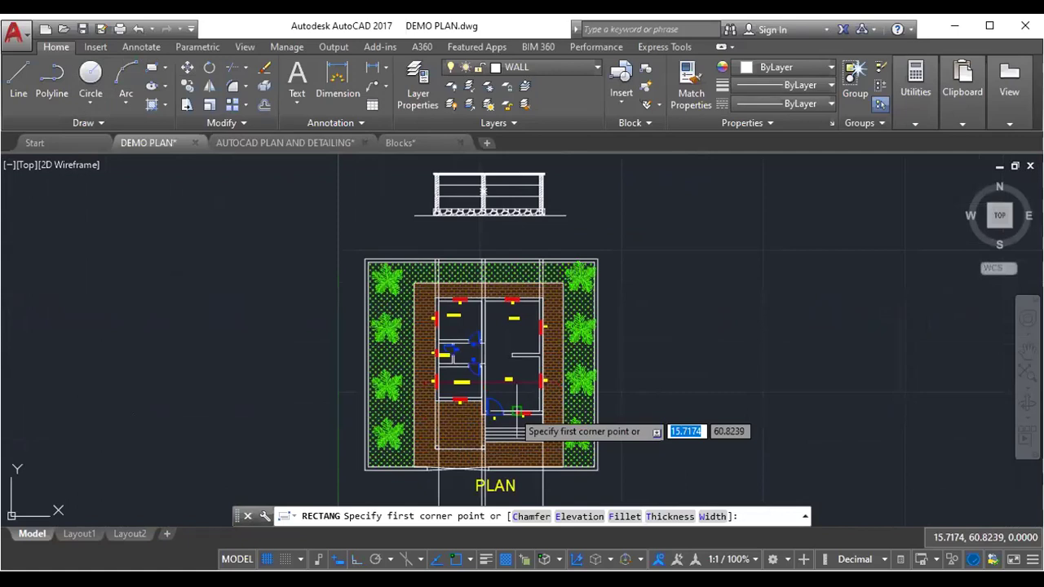
scroll(440, 373, up, 2)
scroll(437, 368, up, 1)
scroll(433, 363, up, 1)
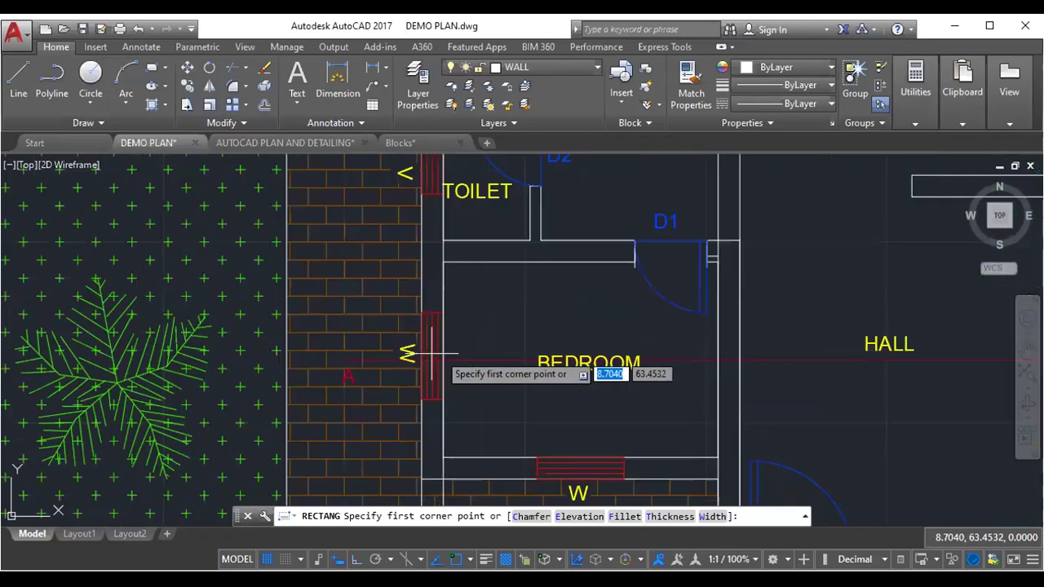
scroll(429, 362, down, 2)
scroll(523, 355, up, 2)
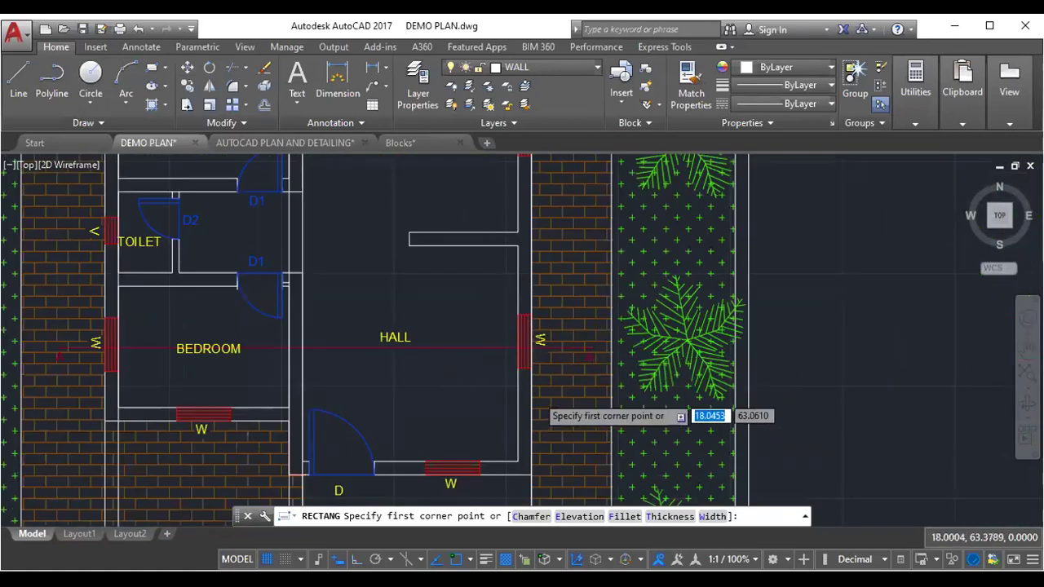
scroll(535, 367, down, 5)
scroll(536, 273, up, 3)
scroll(601, 338, up, 4)
middle_drag(601, 338, 568, 246)
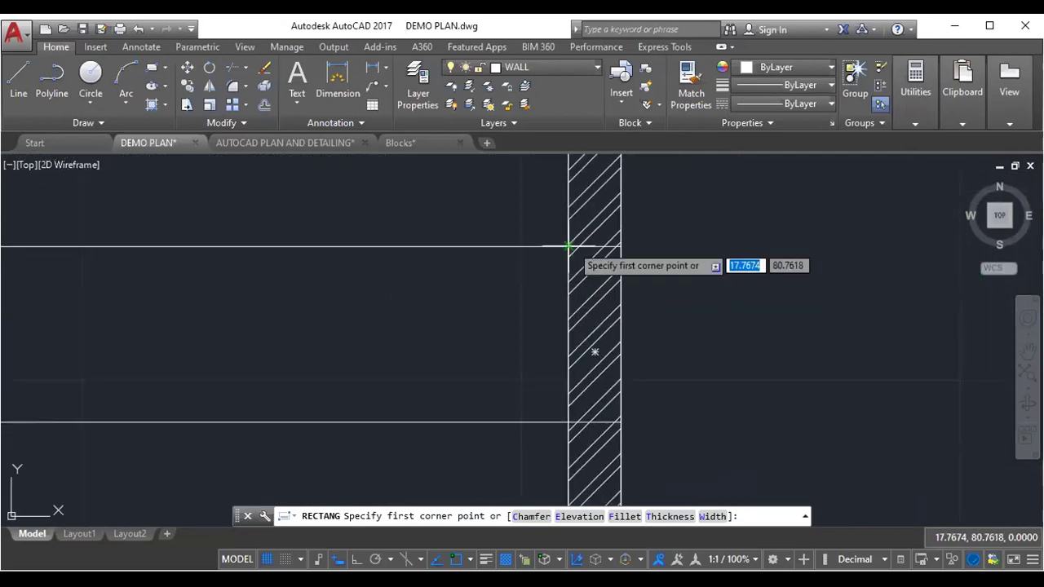
click(569, 246)
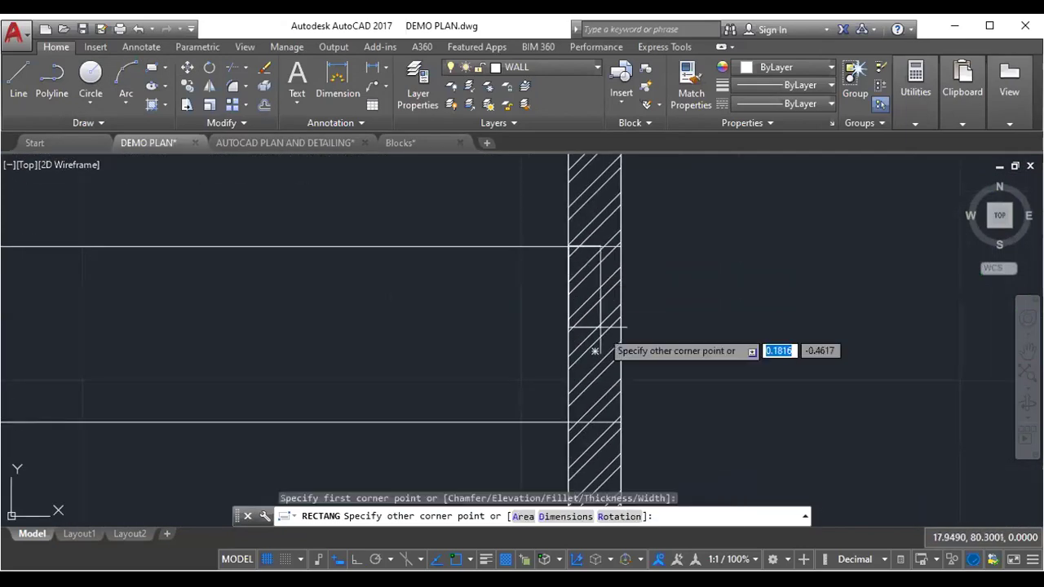
click(629, 425)
- Draw a second opening rectangle on the left column
scroll(647, 418, down, 4)
scroll(339, 368, up, 2)
scroll(313, 304, up, 2)
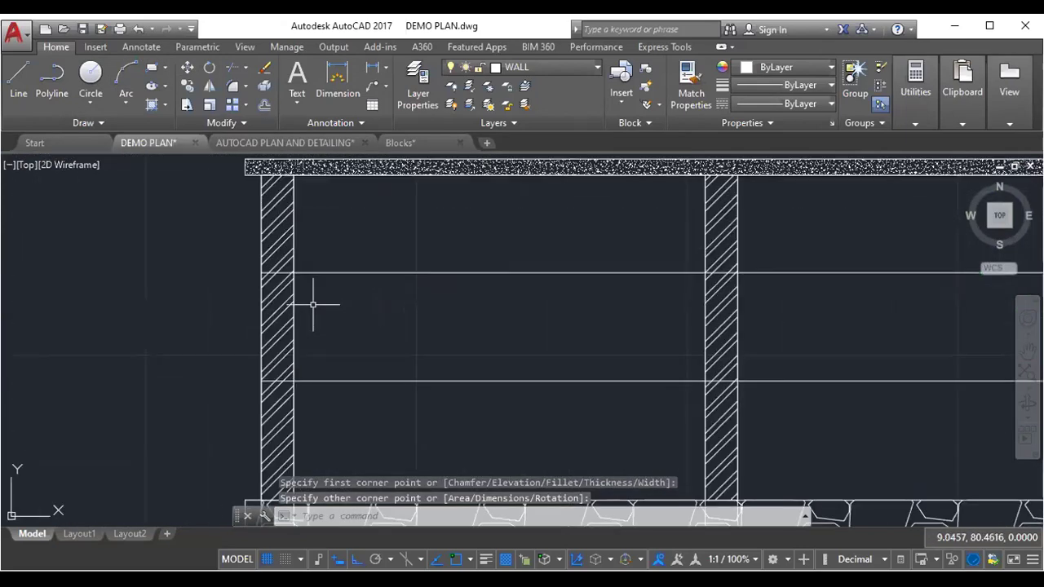
scroll(261, 301, up, 2)
key(Return)
click(287, 357)
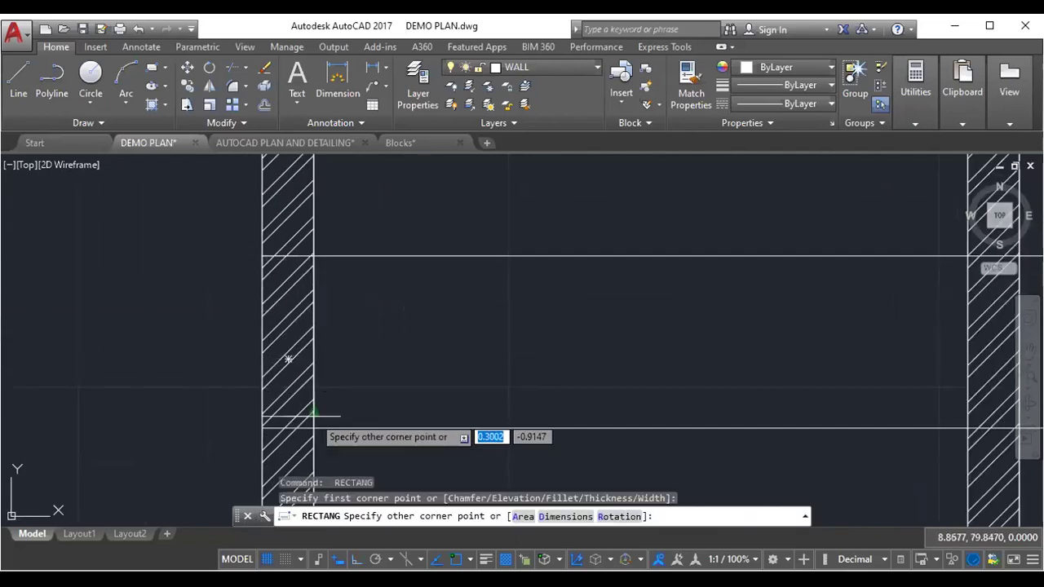
click(314, 427)
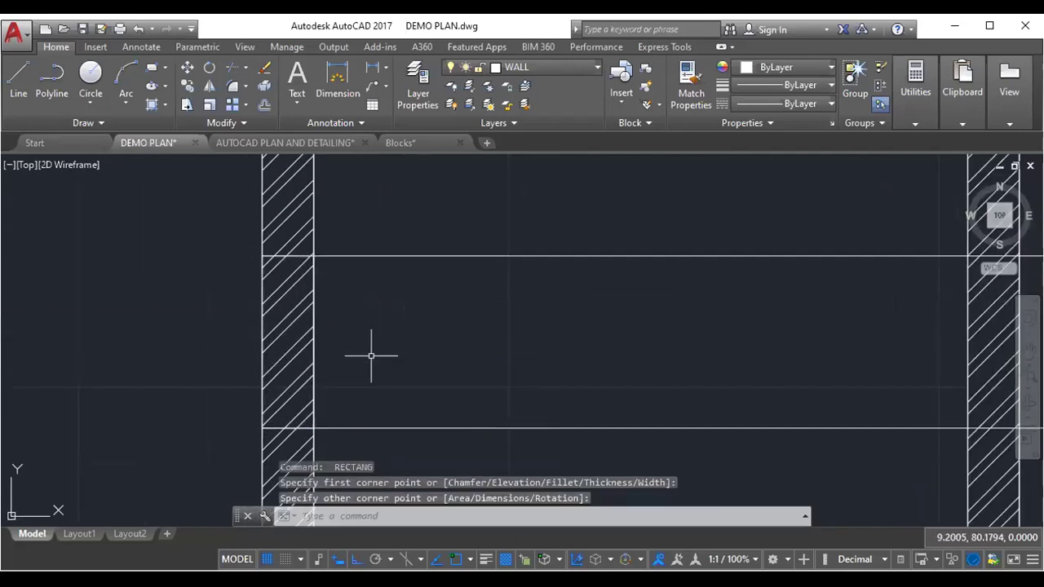
- Trim the column hatch inside the rectangles to leave unhatched openings
text(tr)
key(Return)
key(Return)
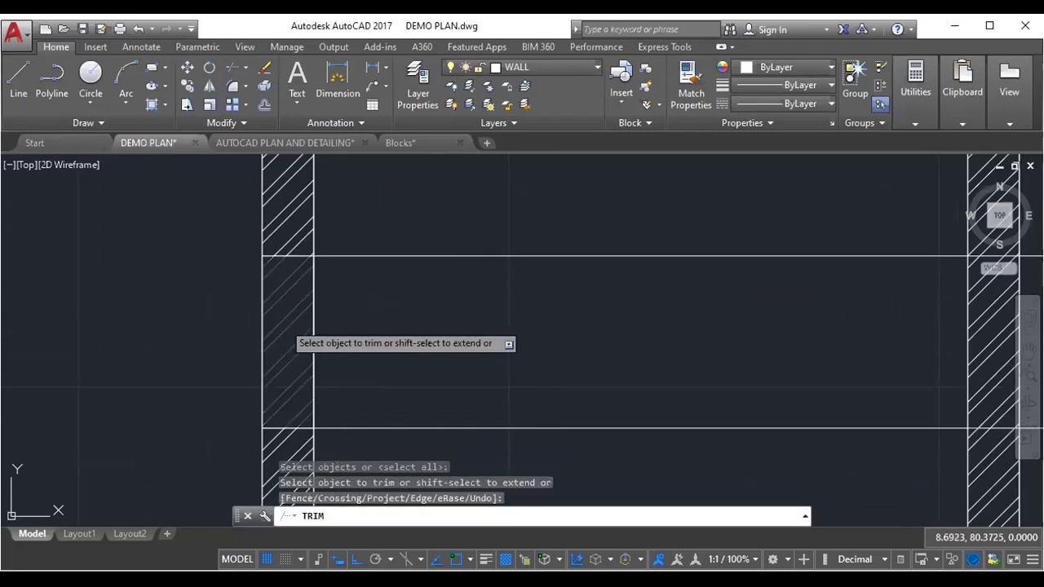
scroll(277, 321, down, 3)
middle_drag(801, 318, 601, 295)
scroll(563, 321, up, 2)
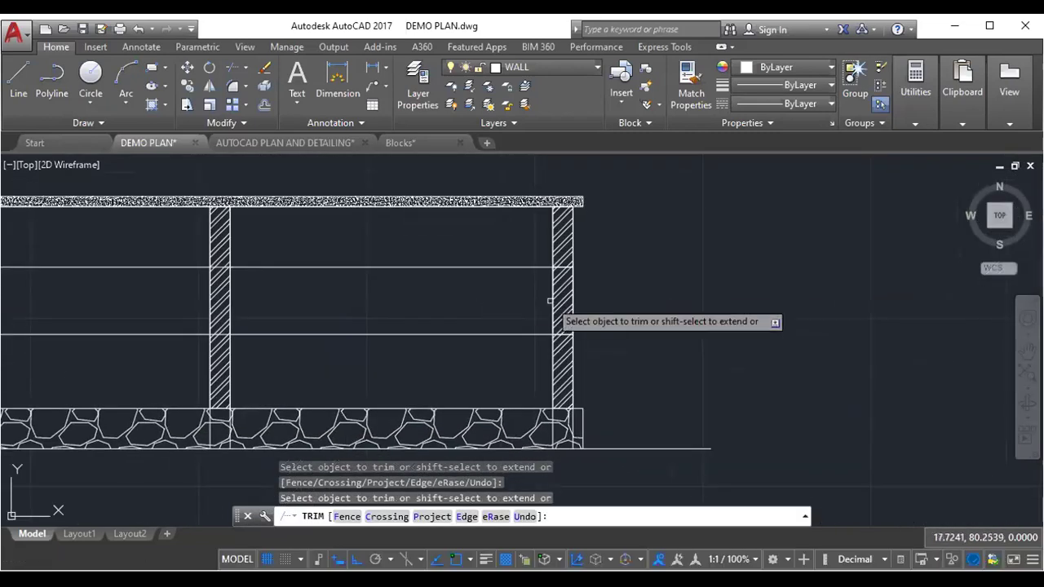
scroll(569, 319, up, 1)
scroll(625, 262, down, 4)
right_click(669, 225)
click(690, 234)
- Erase the two horizontal lines running across the columns
scroll(434, 307, up, 2)
middle_drag(433, 307, 453, 296)
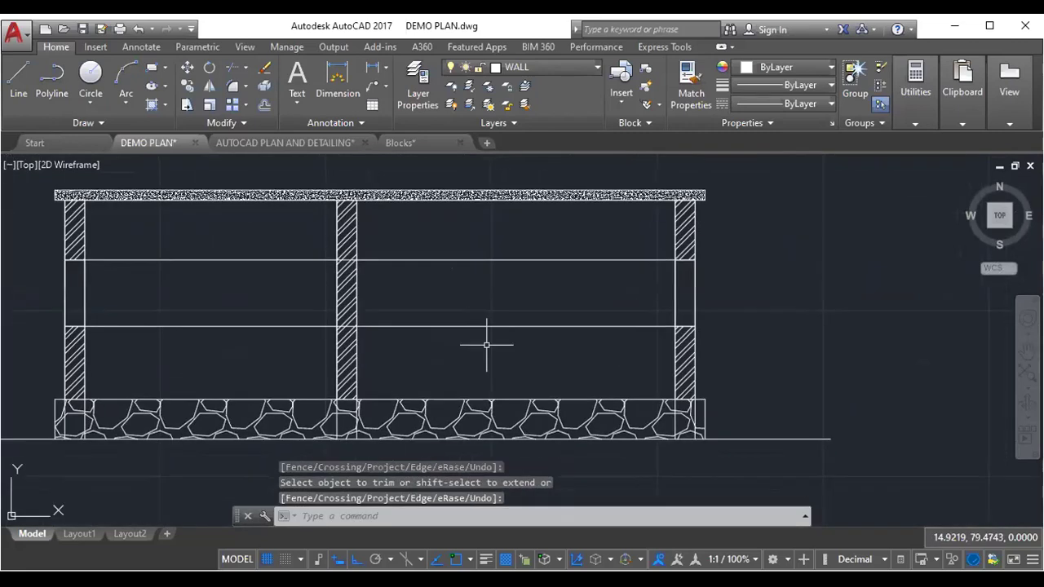
click(425, 250)
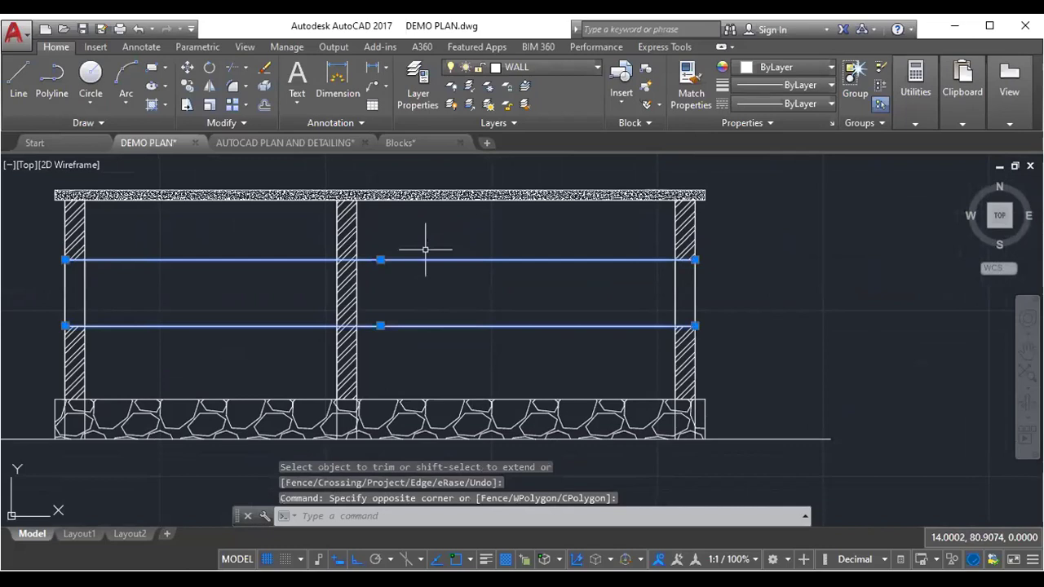
scroll(439, 320, down, 4)
mouse_move(477, 571)
middle_down()
mouse_move(480, 378)
mouse_move(438, 326)
middle_up()
scroll(438, 311, up, 5)
scroll(438, 306, up, 2)
middle_drag(232, 279, 231, 313)
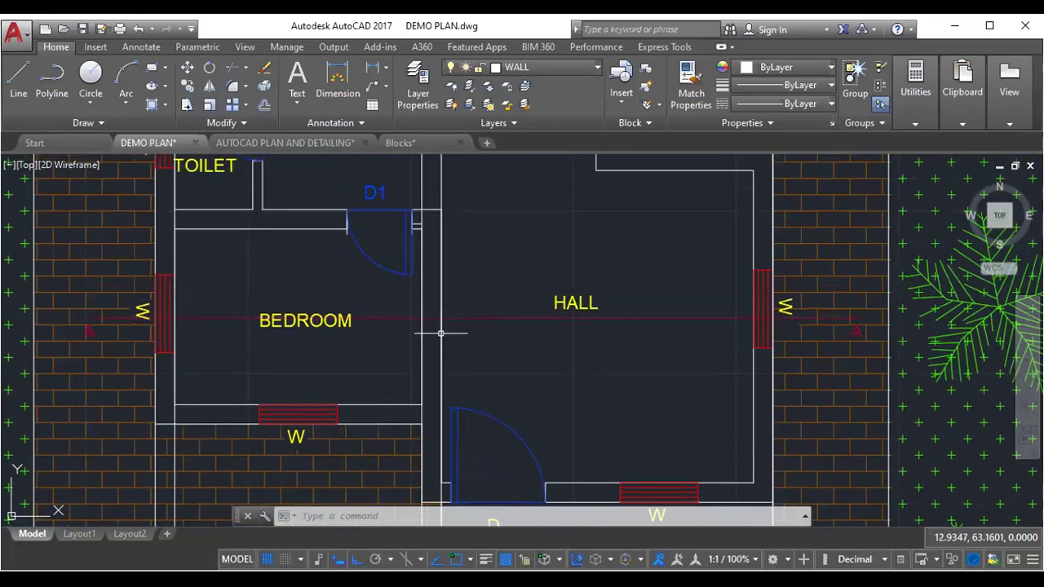
scroll(440, 334, down, 3)
scroll(445, 327, down, 3)
scroll(465, 281, up, 3)
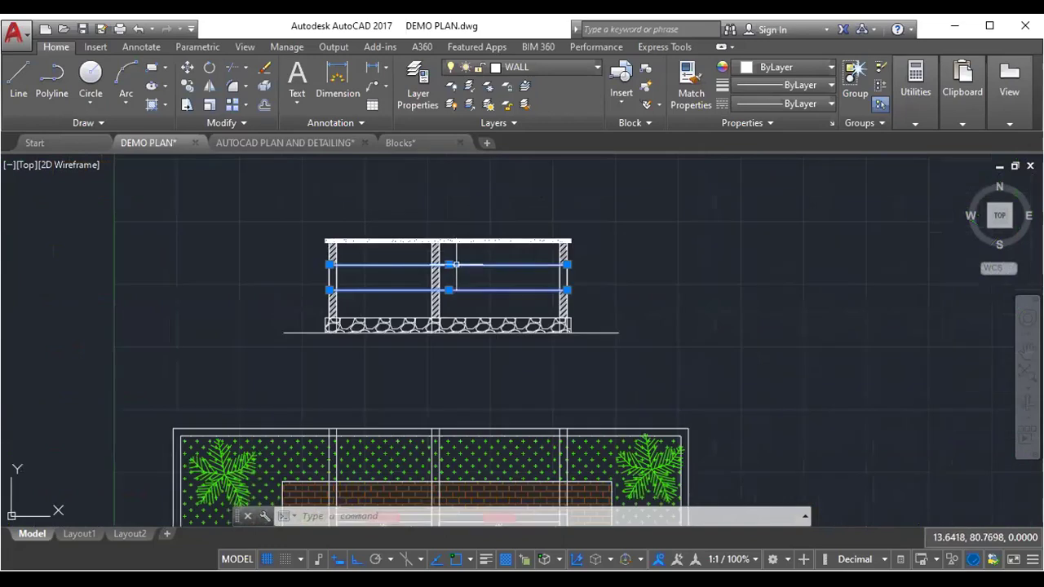
scroll(471, 289, up, 2)
key(Delete)
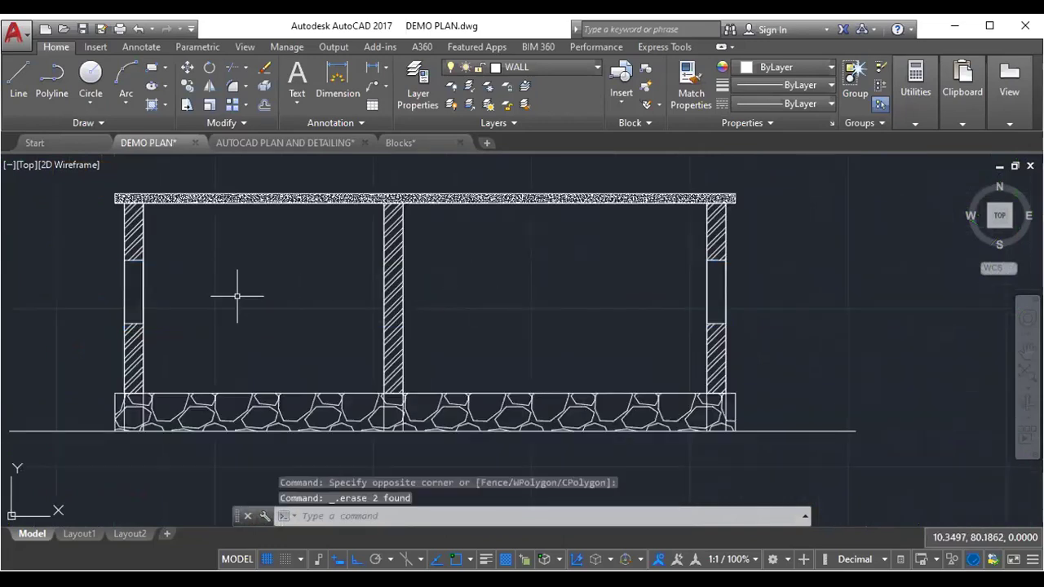
scroll(340, 302, up, 1)
scroll(217, 291, up, 3)
scroll(338, 315, up, 2)
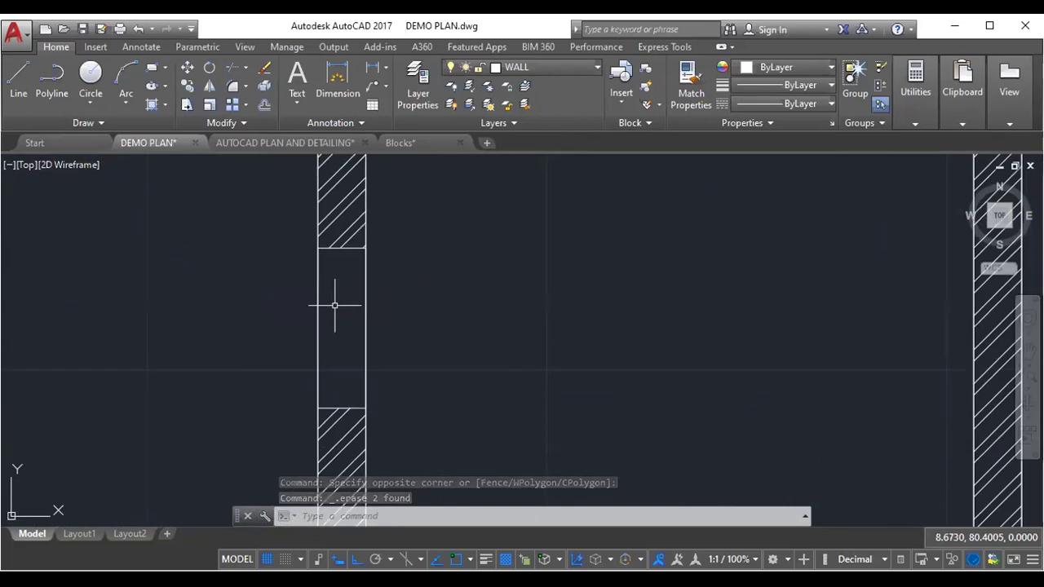
- Draw a vertical centre line through the left column opening
key(l)
key(Return)
click(342, 249)
click(342, 407)
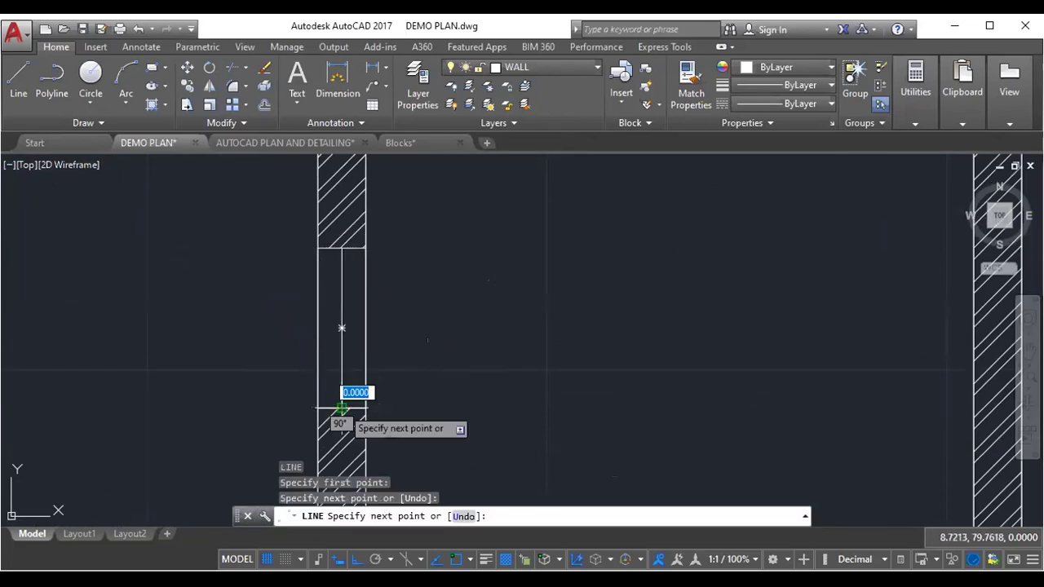
right_click(342, 408)
click(384, 237)
scroll(337, 294, up, 1)
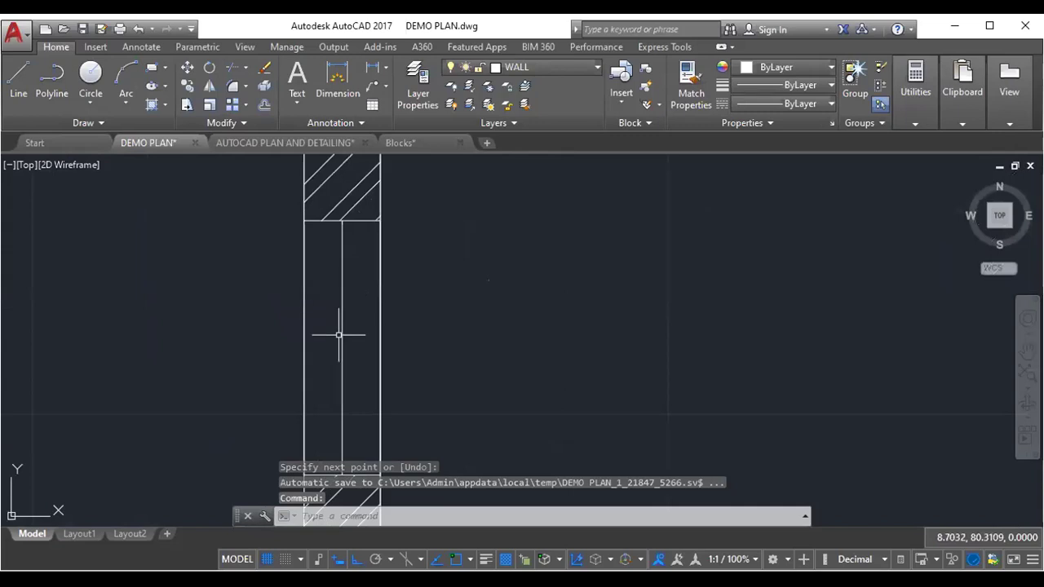
- Offset the left centre line 0.075 to each side
text(o)
key(Return)
text(0.075)
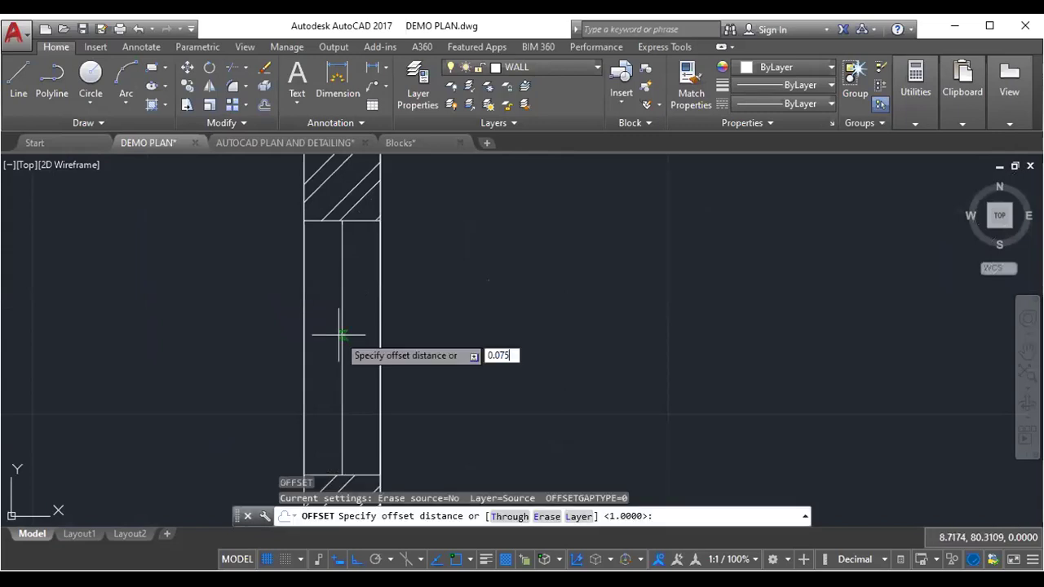
key(Return)
click(342, 347)
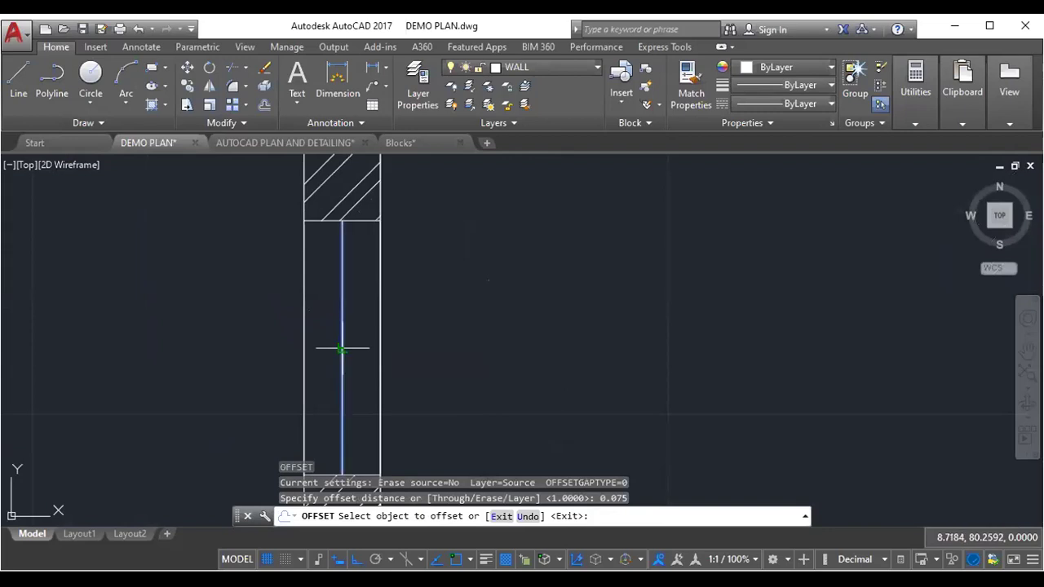
click(368, 360)
click(340, 360)
click(326, 345)
scroll(322, 355, down, 8)
middle_drag(313, 356, 300, 299)
scroll(218, 325, up, 5)
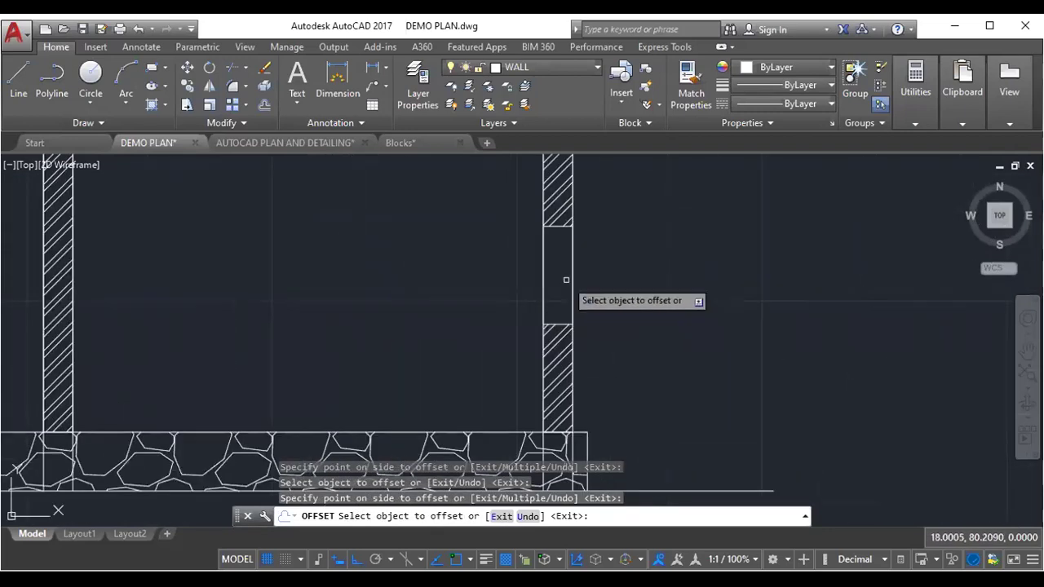
key(Escape)
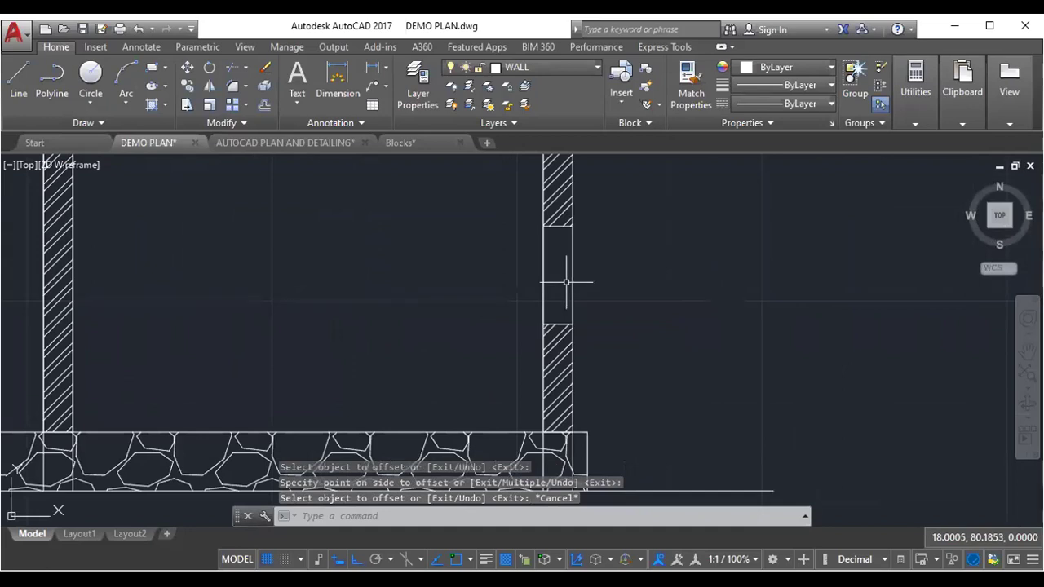
- Draw a vertical centre line through the right column opening
scroll(566, 282, up, 2)
text(l)
key(Return)
click(552, 205)
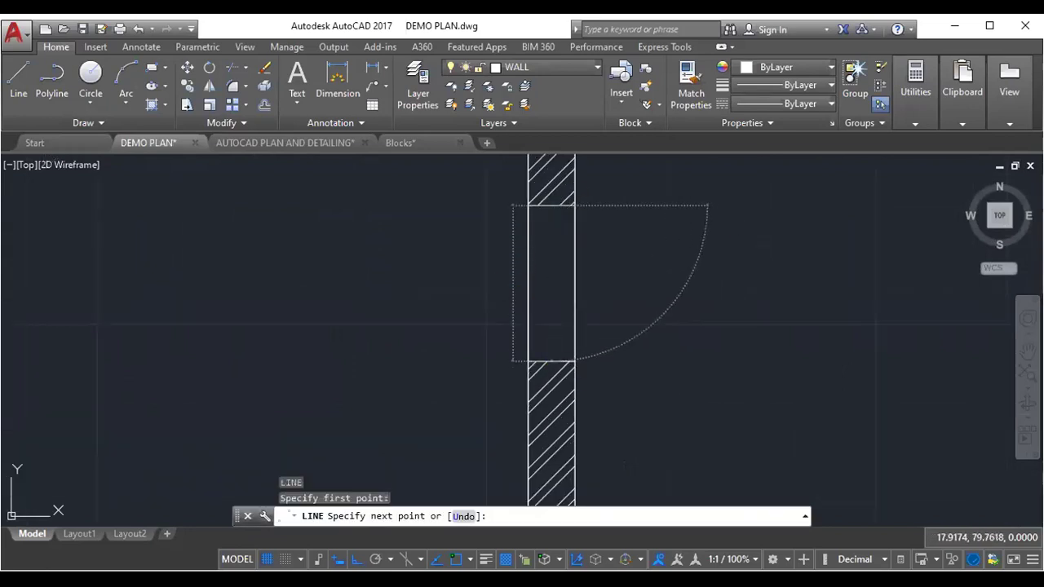
click(552, 361)
right_click(552, 361)
click(584, 372)
scroll(561, 317, up, 1)
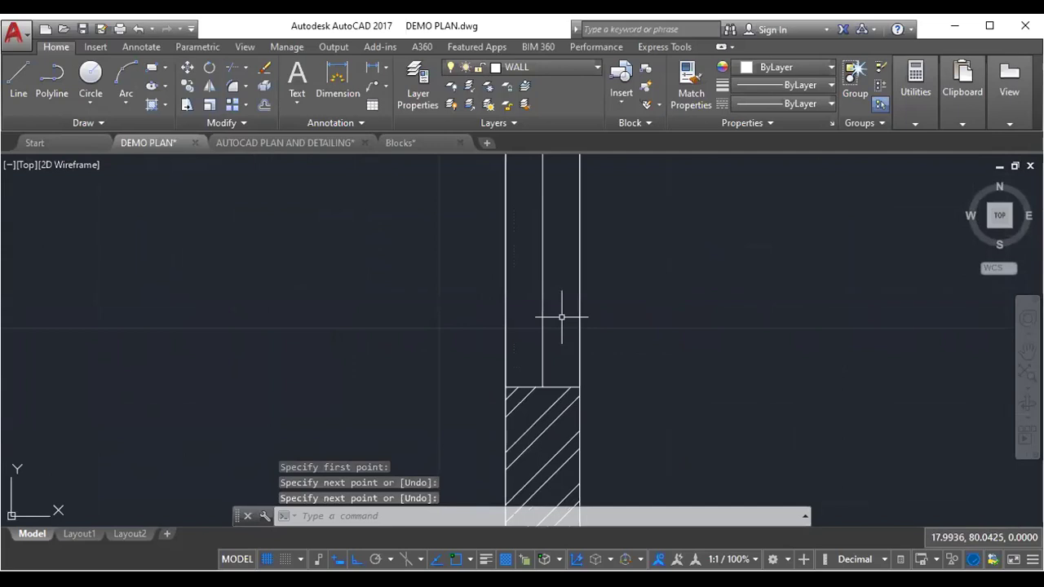
- Offset the right centre line 0.075 to each side
text(o)
key(Return)
text(0.075)
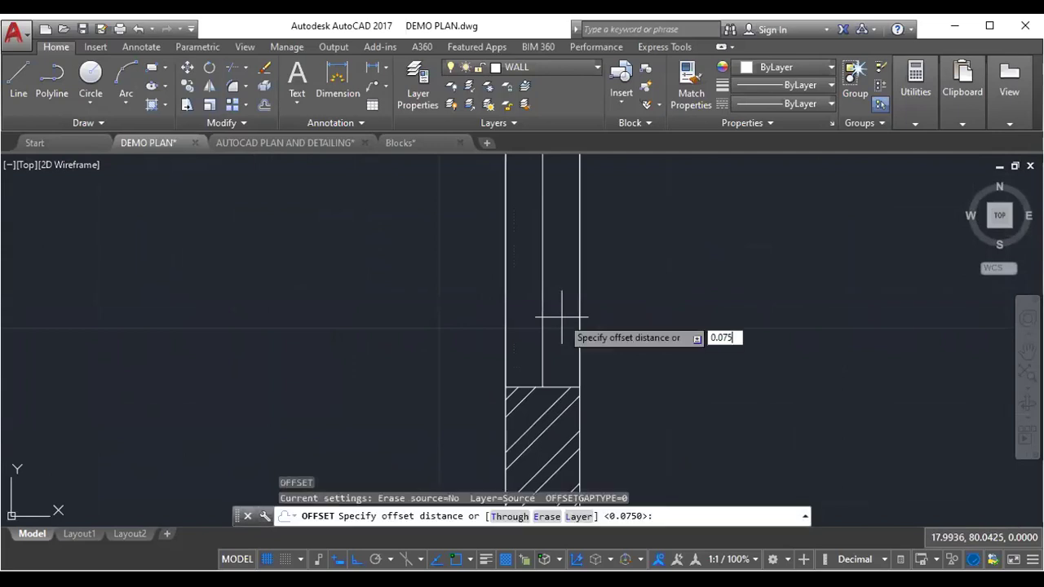
key(Return)
click(544, 314)
click(539, 323)
click(531, 310)
click(683, 247)
right_click(685, 245)
click(721, 252)
scroll(469, 280, down, 3)
scroll(469, 280, down, 3)
scroll(470, 280, down, 2)
scroll(469, 280, up, 2)
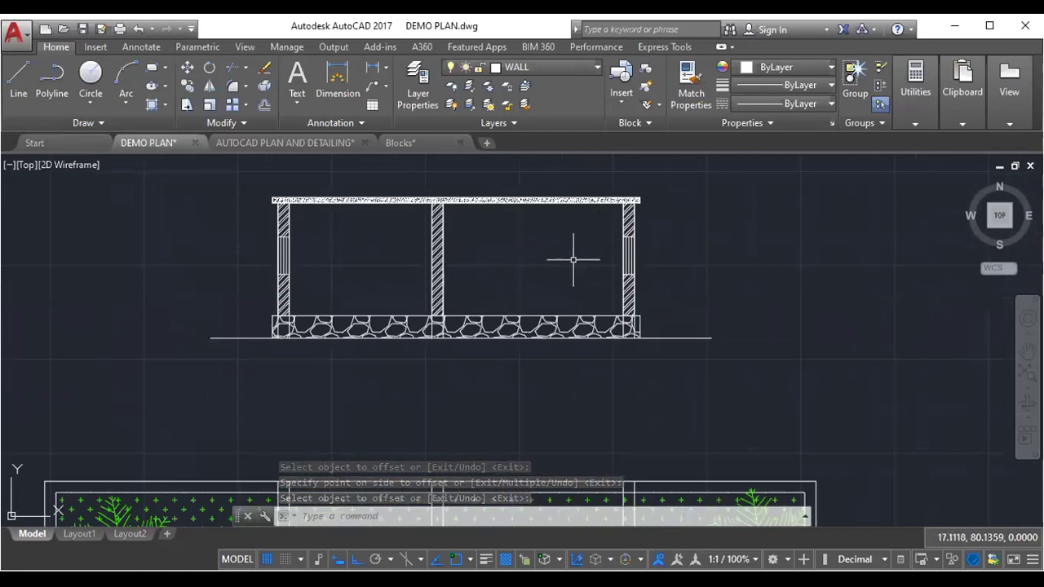
scroll(642, 249, up, 2)
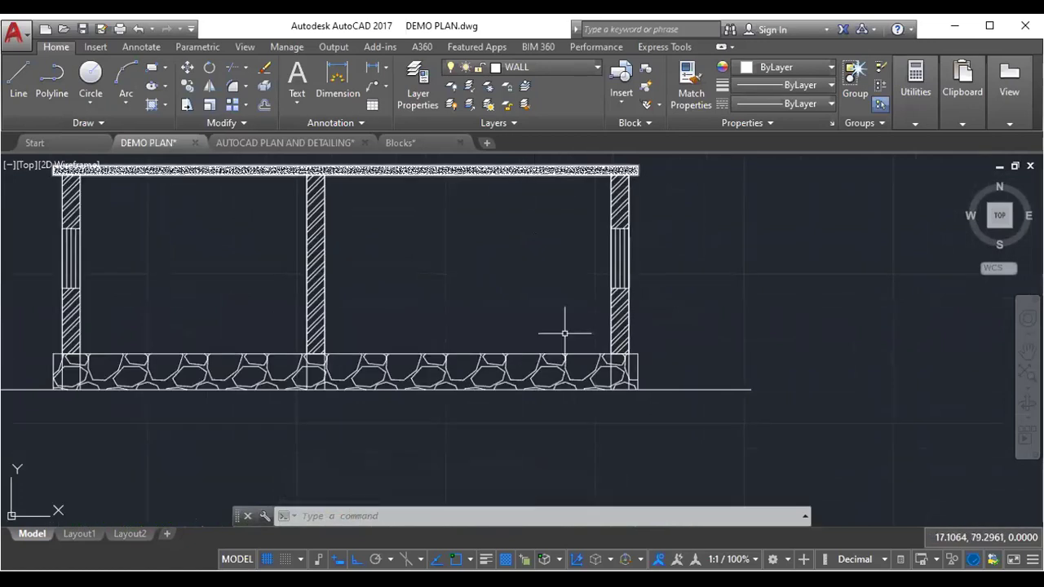
scroll(586, 390, down, 2)
scroll(297, 370, up, 2)
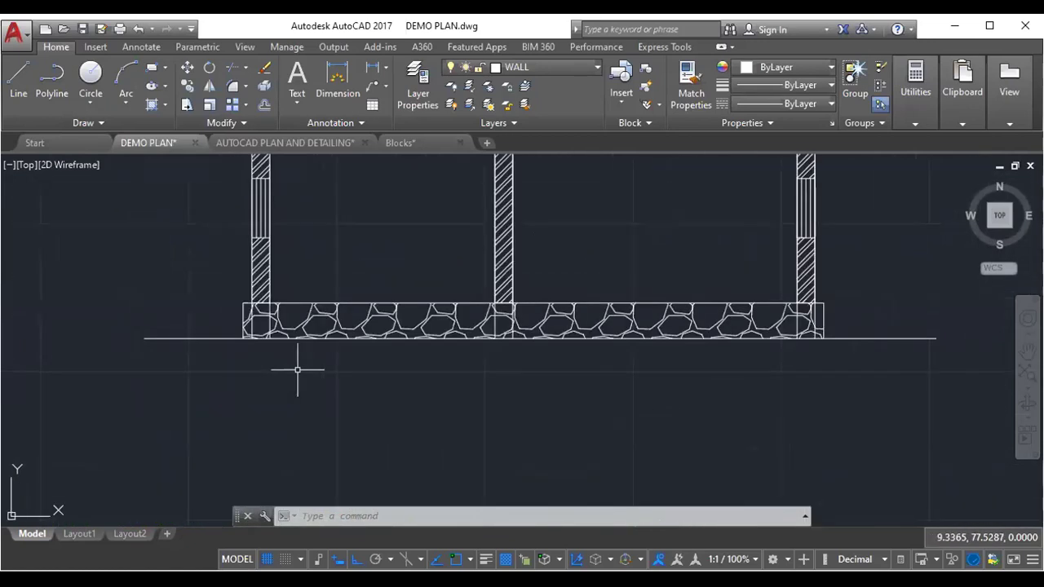
scroll(233, 353, up, 2)
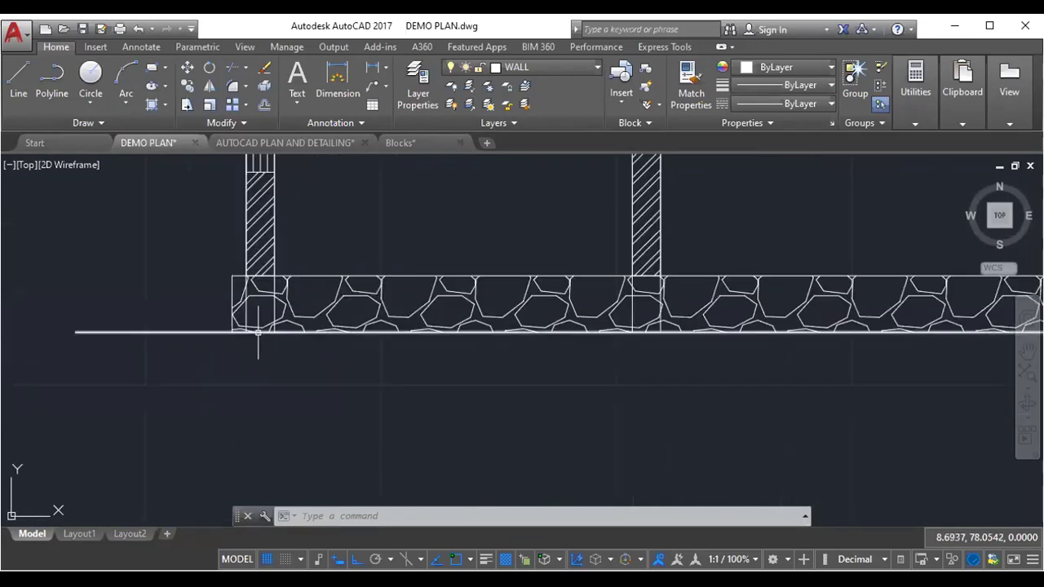
scroll(252, 383, down, 1)
scroll(253, 384, down, 3)
scroll(570, 348, up, 2)
middle_drag(570, 347, 492, 334)
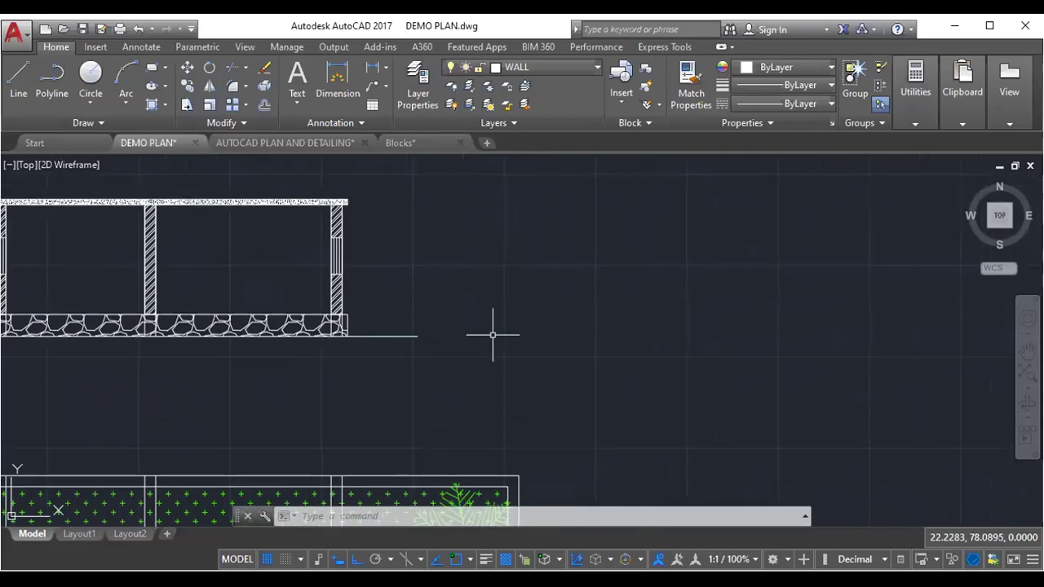
scroll(365, 307, down, 1)
scroll(337, 326, down, 2)
scroll(245, 326, up, 5)
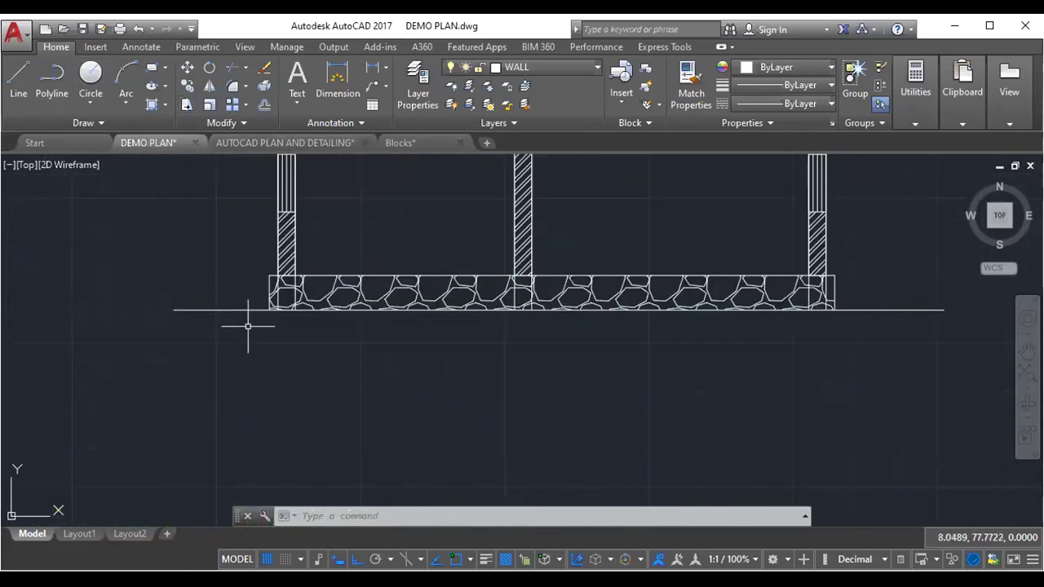
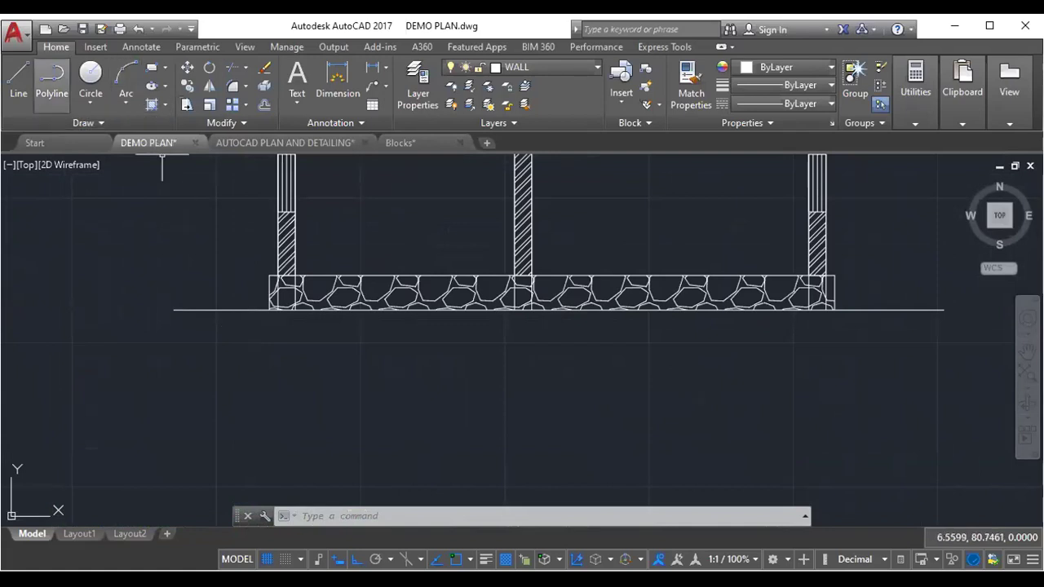
- Draw a line from the foundation base line, 0.15 across and then 1 unit down
click(11, 83)
scroll(281, 347, up, 2)
scroll(302, 326, up, 2)
scroll(298, 320, up, 2)
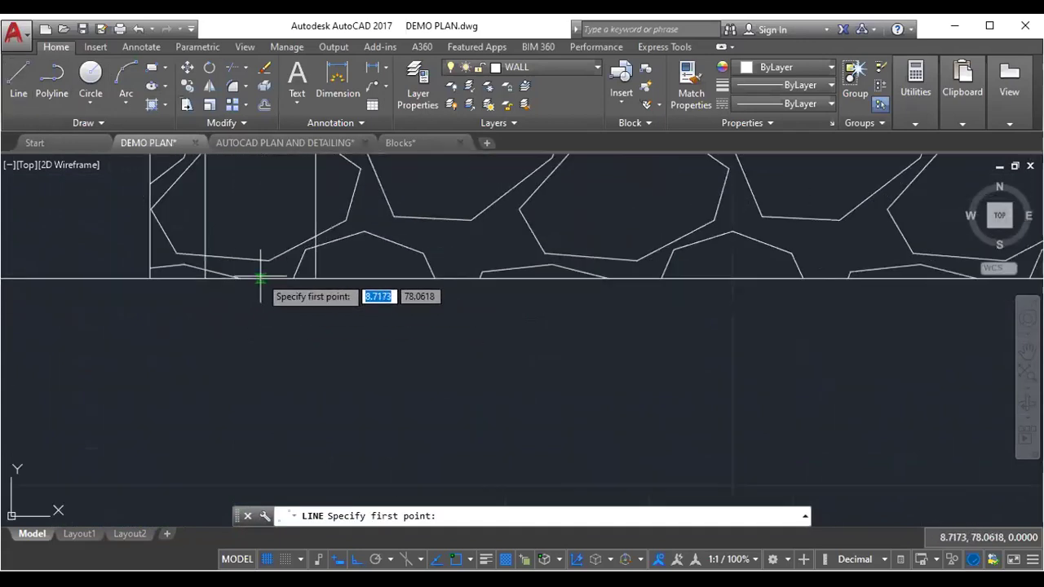
click(316, 279)
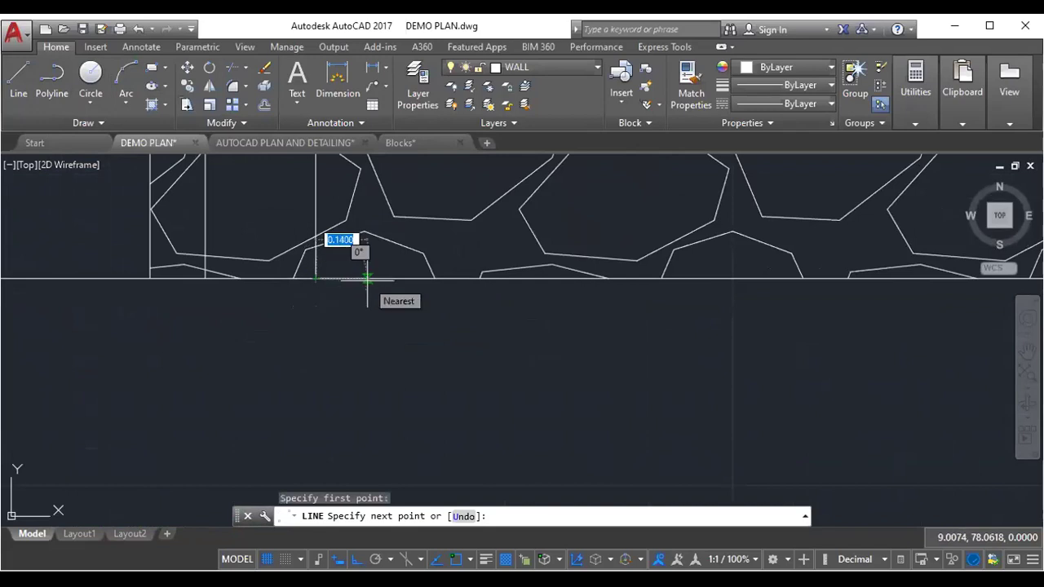
text(0.15)
key(Return)
scroll(373, 373, down, 2)
scroll(380, 401, down, 2)
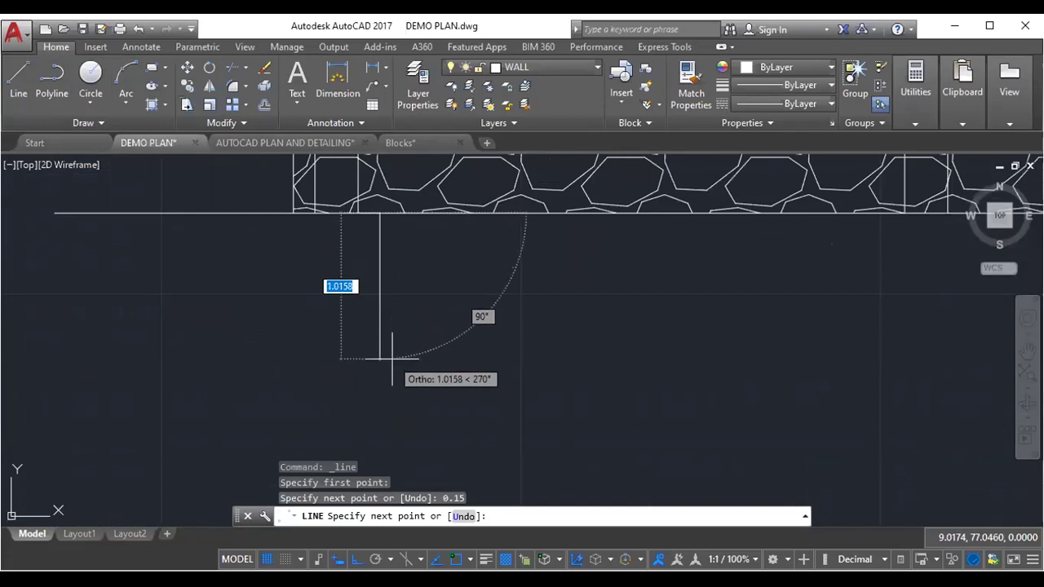
text(1)
key(Return)
click(459, 339)
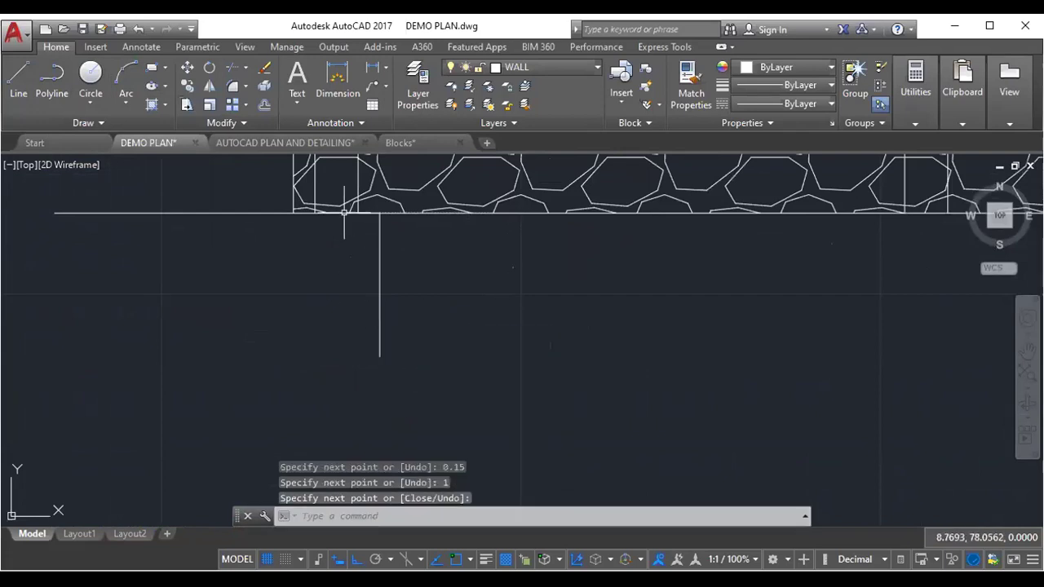
- Draw the opposite side 0.15 in from the base line and the bottom edge closing the rectangle
scroll(344, 214, up, 2)
key(space)
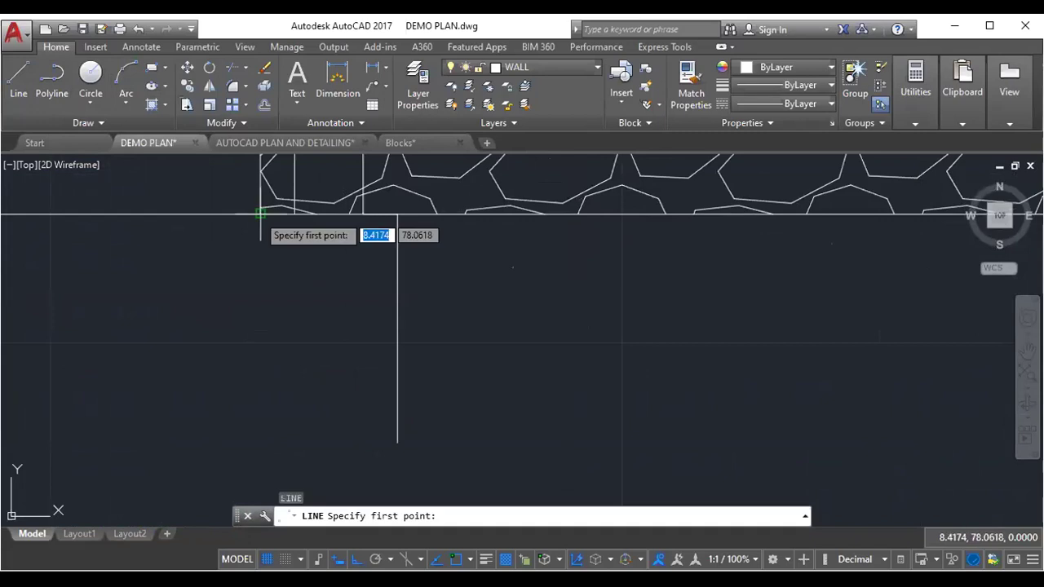
click(258, 214)
text(0.15)
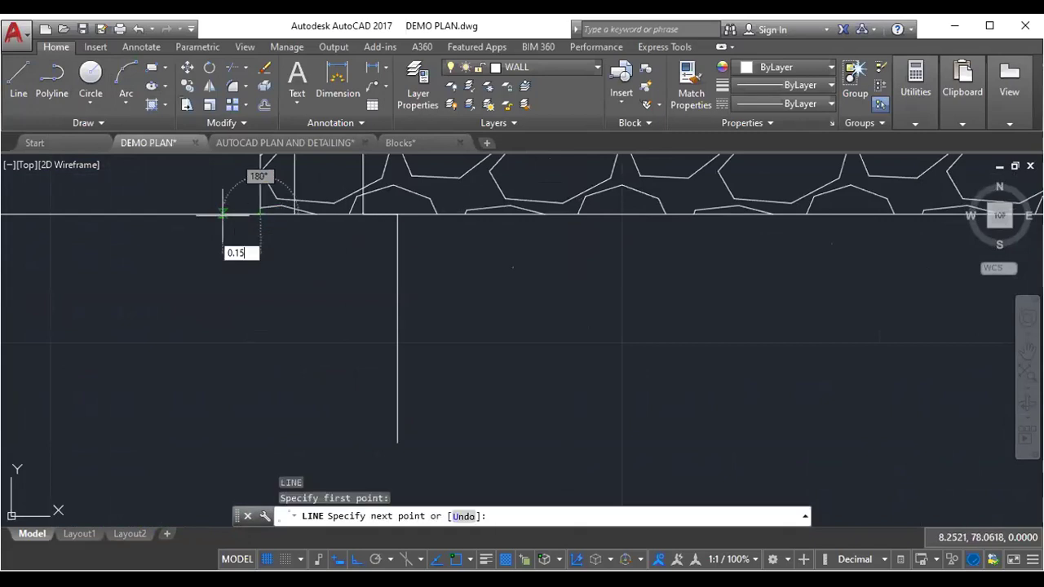
key(Return)
middle_drag(234, 350, 263, 319)
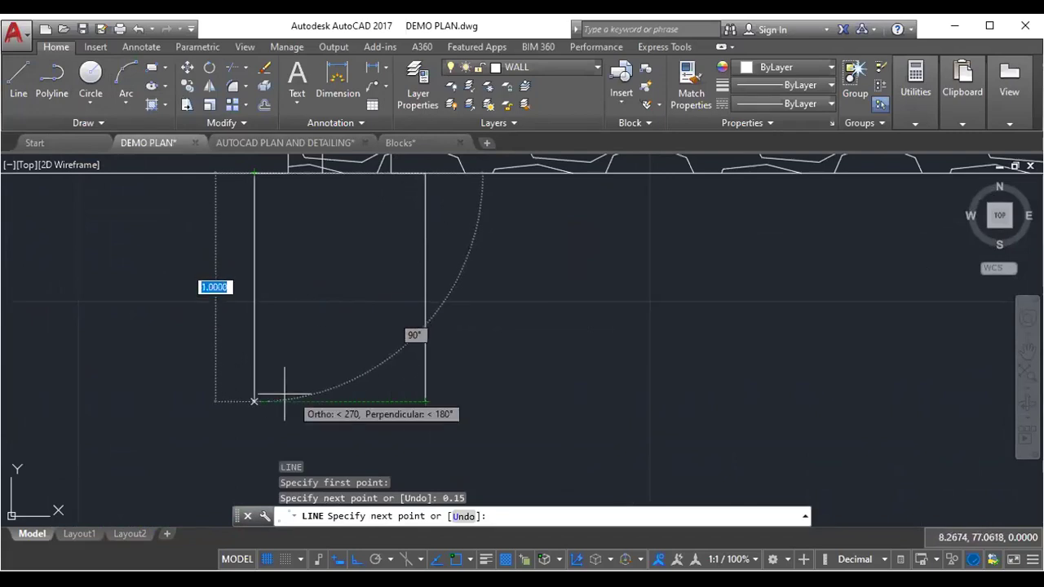
click(254, 401)
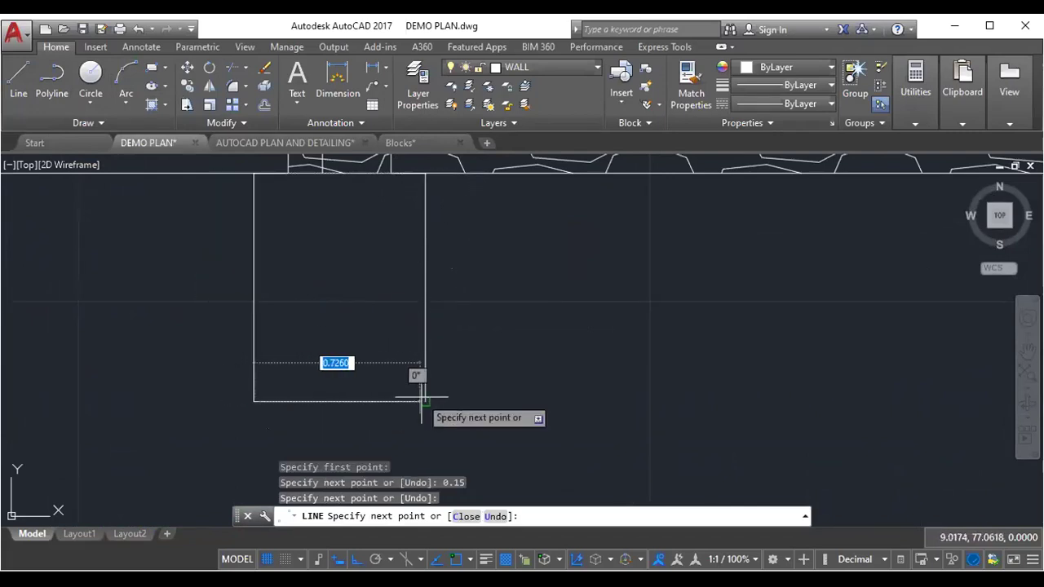
click(425, 401)
right_click(421, 202)
click(447, 209)
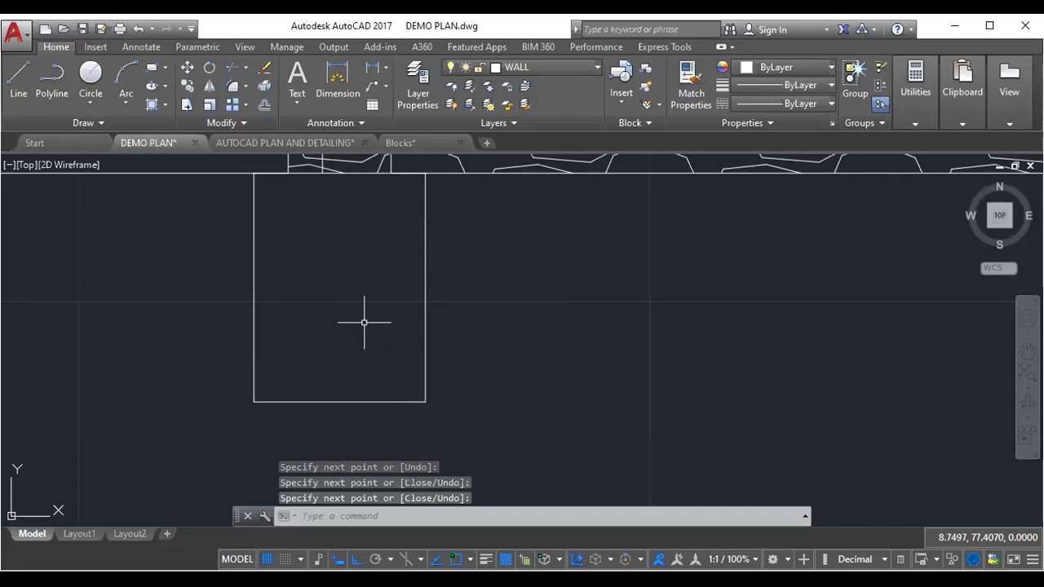
middle_drag(330, 373, 340, 354)
scroll(340, 354, up, 2)
scroll(411, 357, down, 2)
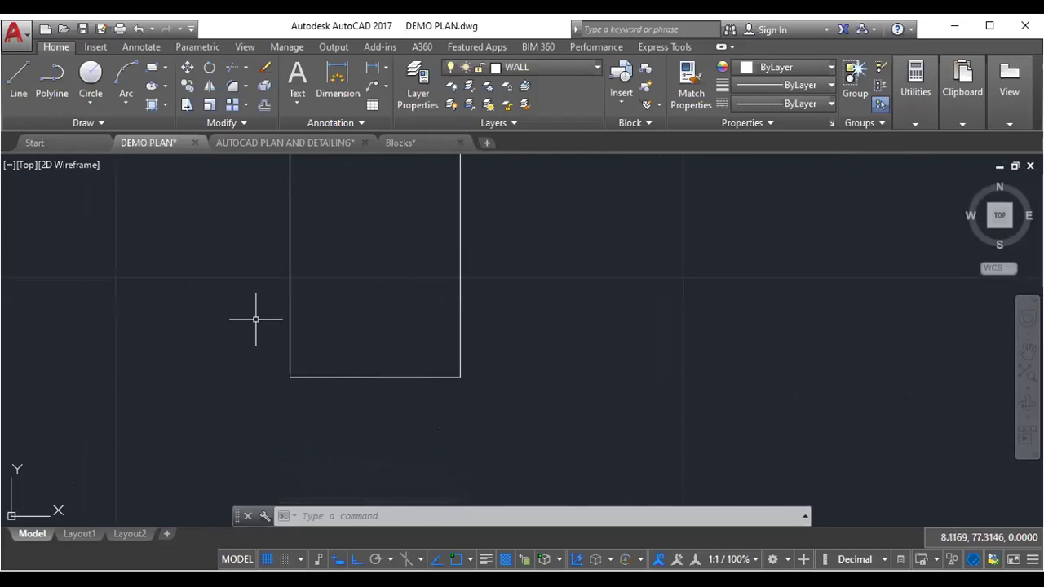
- Draw the left projection from the lower-left corner: 0.2 up, 0.15 out, 0.2 down
click(22, 88)
scroll(310, 359, up, 2)
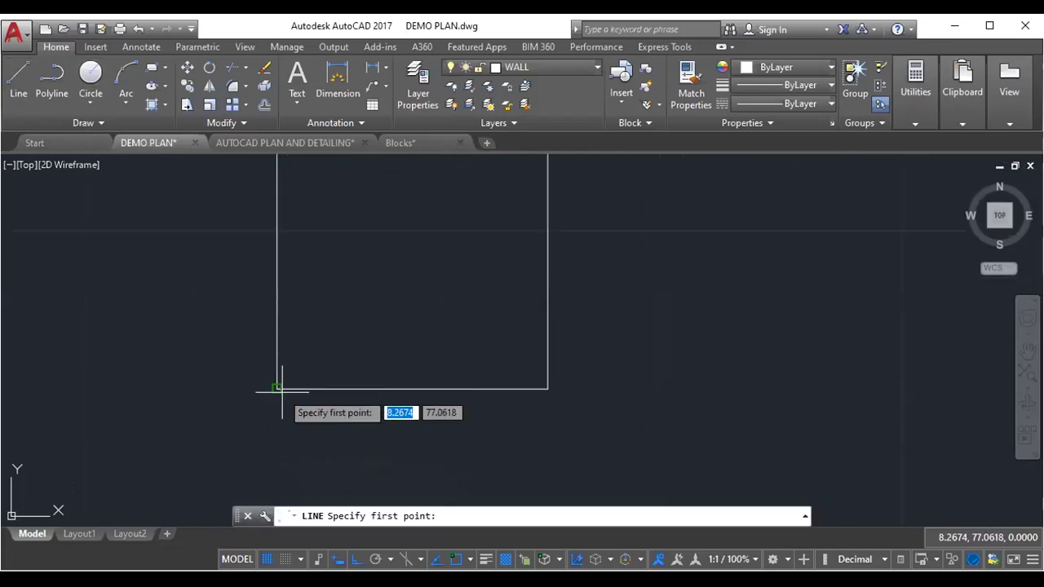
click(278, 389)
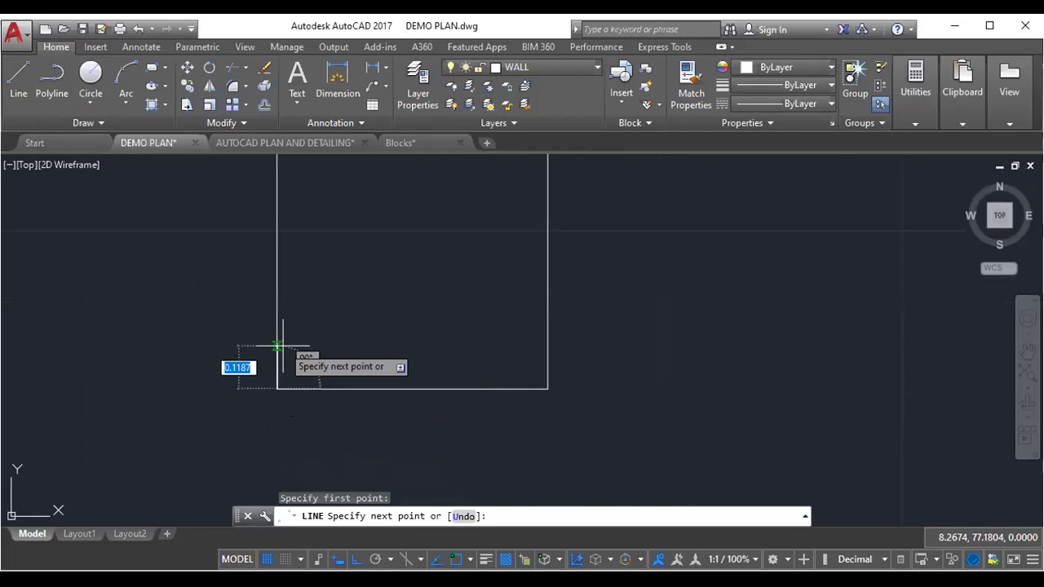
text(0.2)
key(Return)
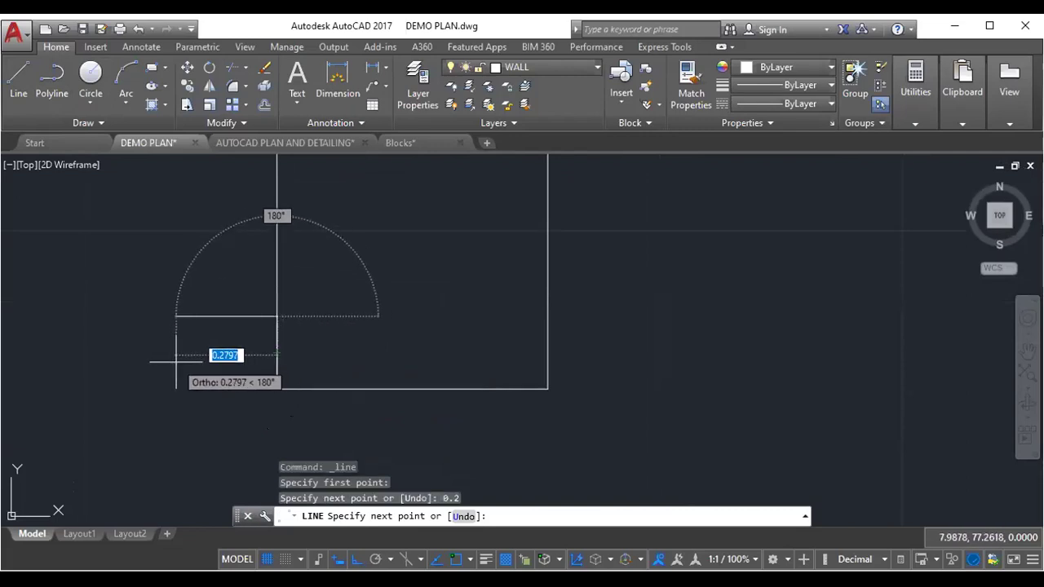
text(0.15)
key(Return)
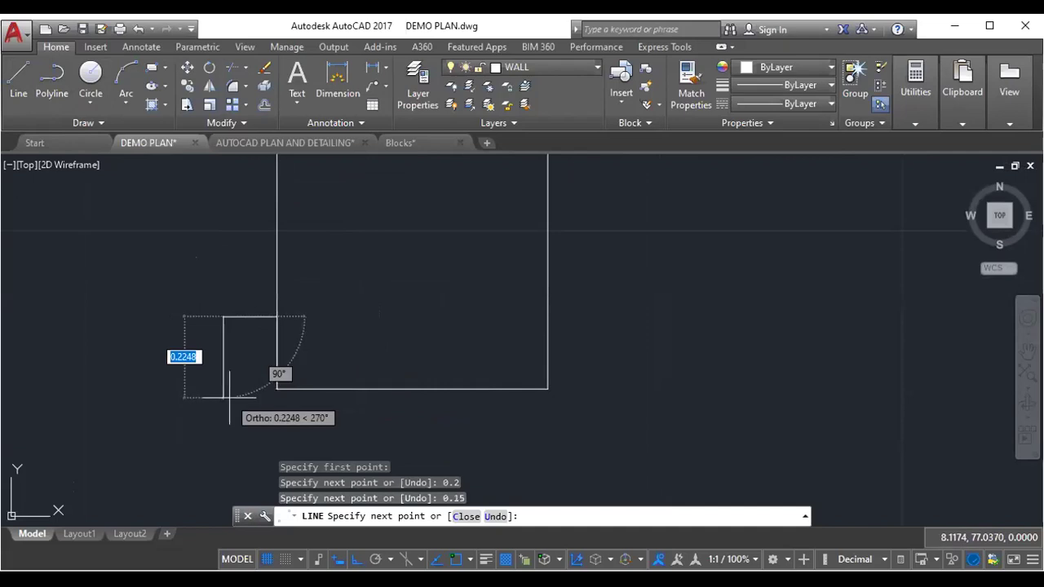
text(0.2)
key(Return)
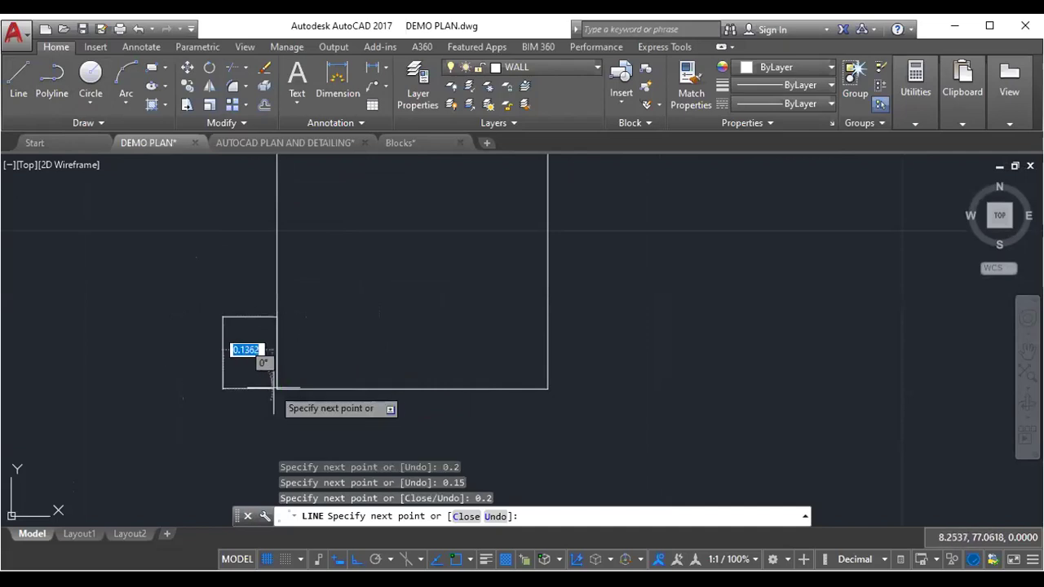
right_click(282, 390)
click(324, 204)
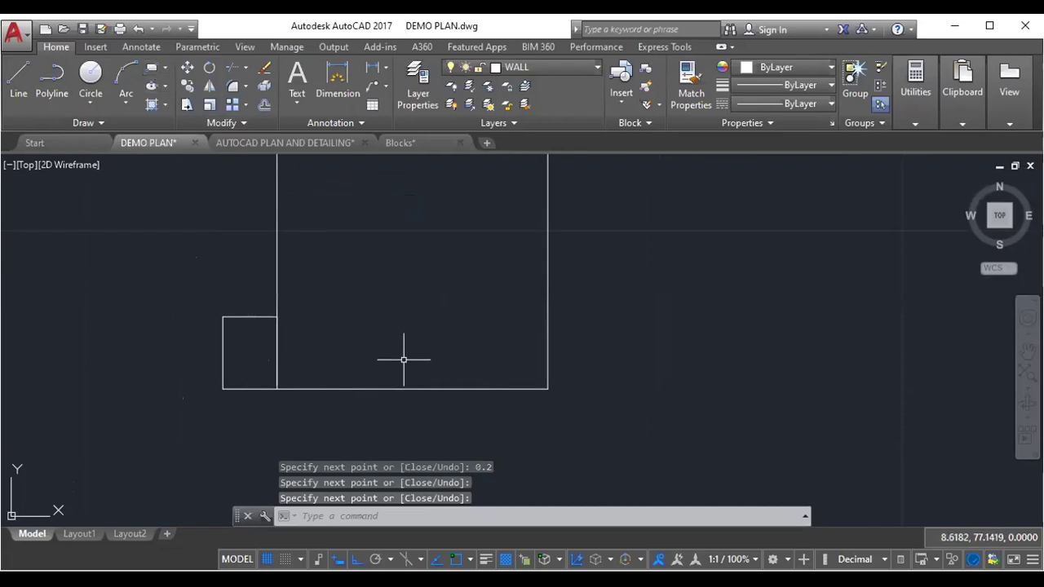
- Draw the matching right projection: 0.15 out and 0.2 down, back to the corner
key(space)
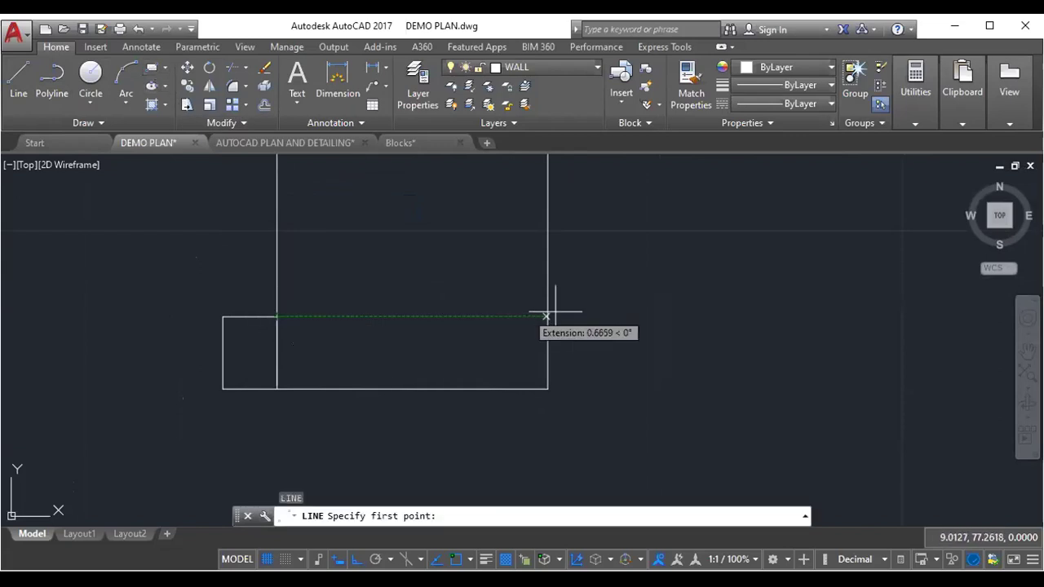
click(547, 317)
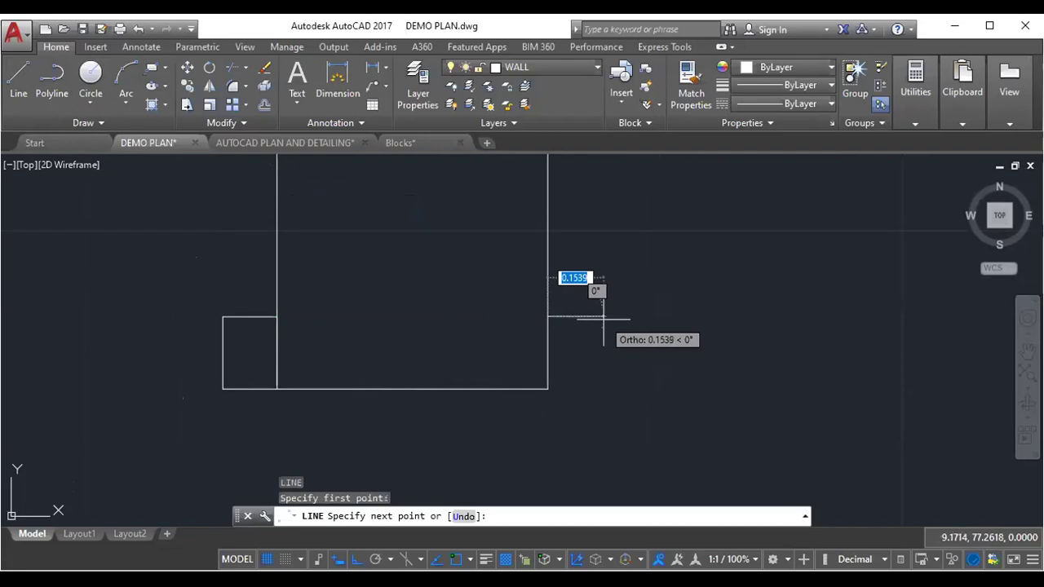
text(0.15)
key(Return)
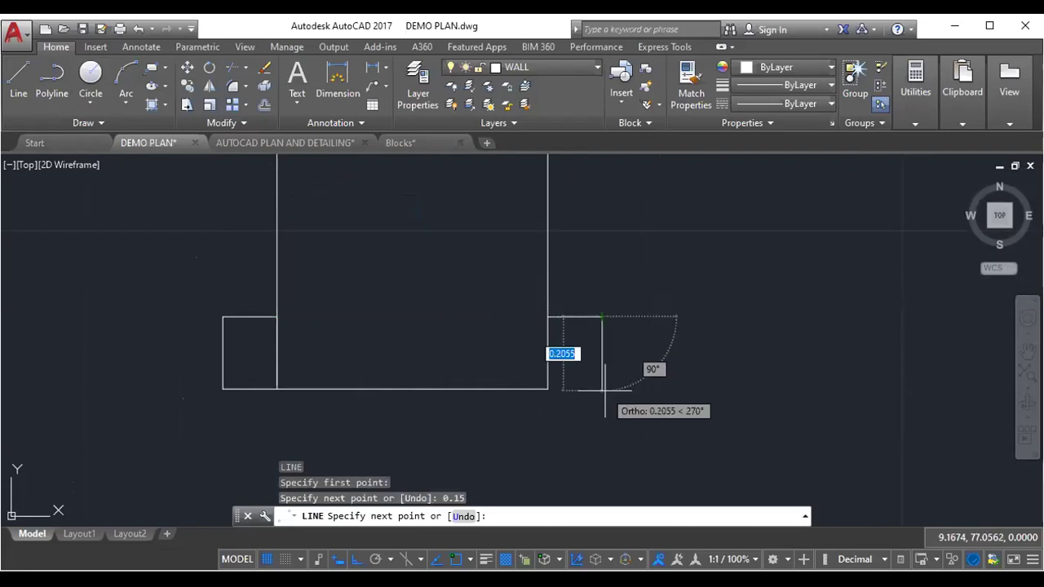
text(0.2)
key(Return)
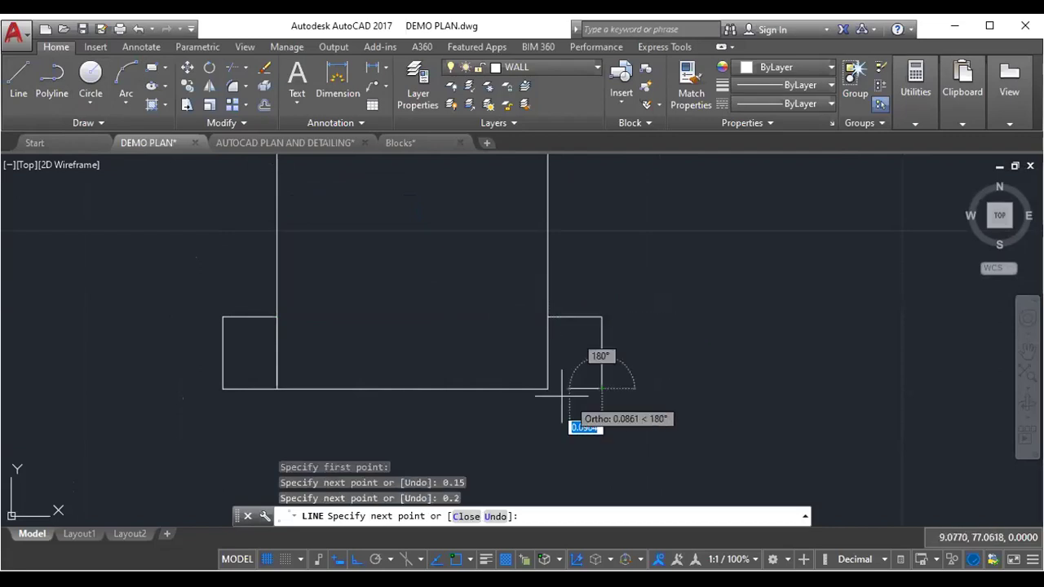
click(602, 389)
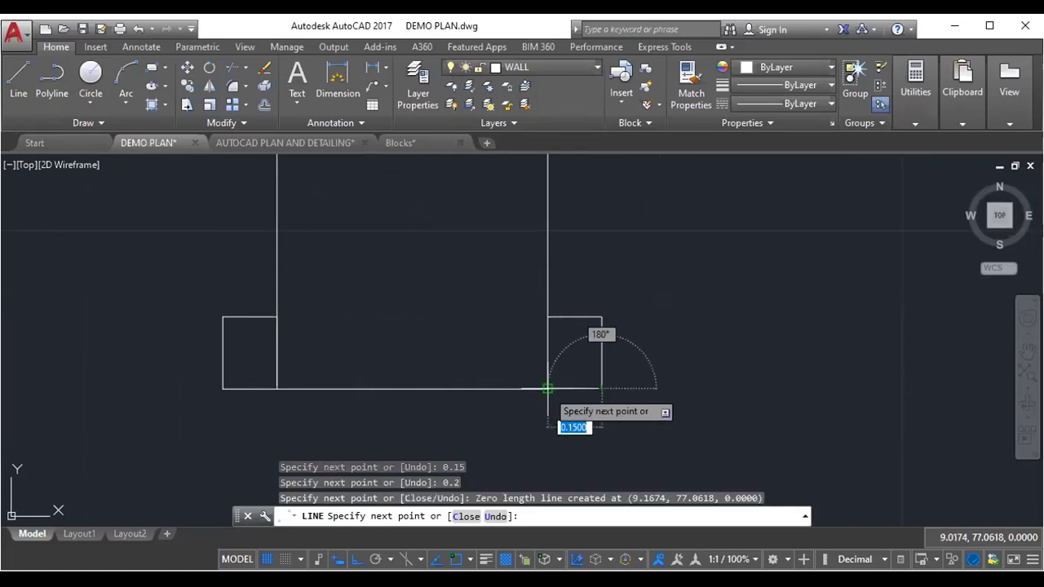
right_click(547, 389)
click(590, 206)
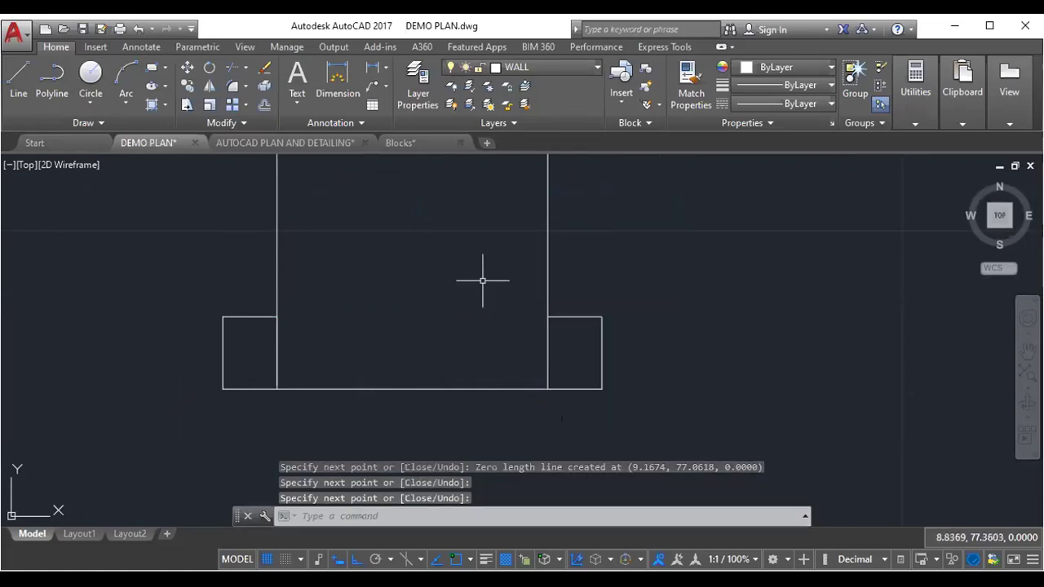
- Join the two projection tops with a line and trim the vertical lines inside the base
key(Return)
click(277, 316)
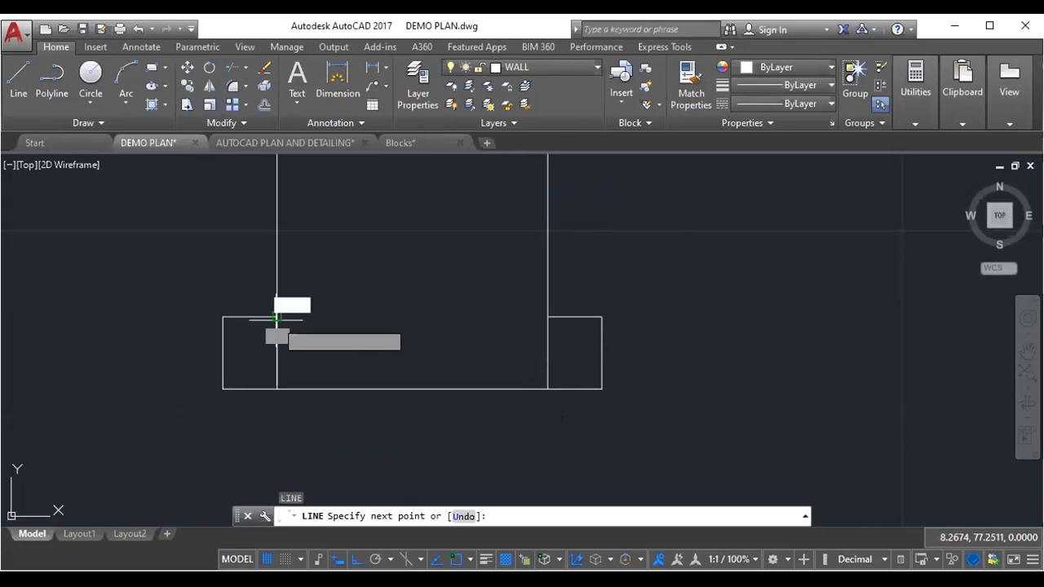
right_click(558, 325)
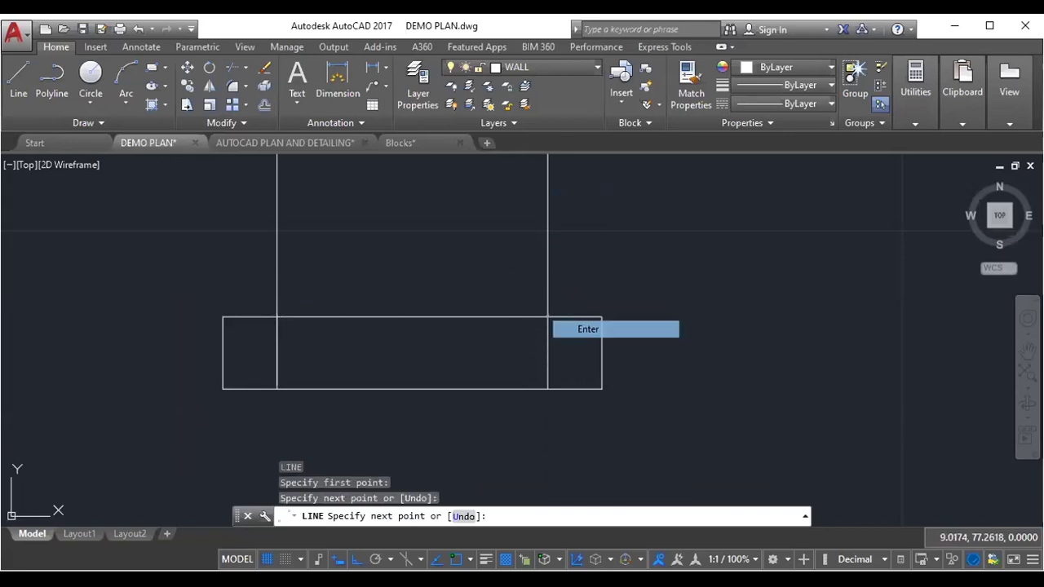
click(571, 327)
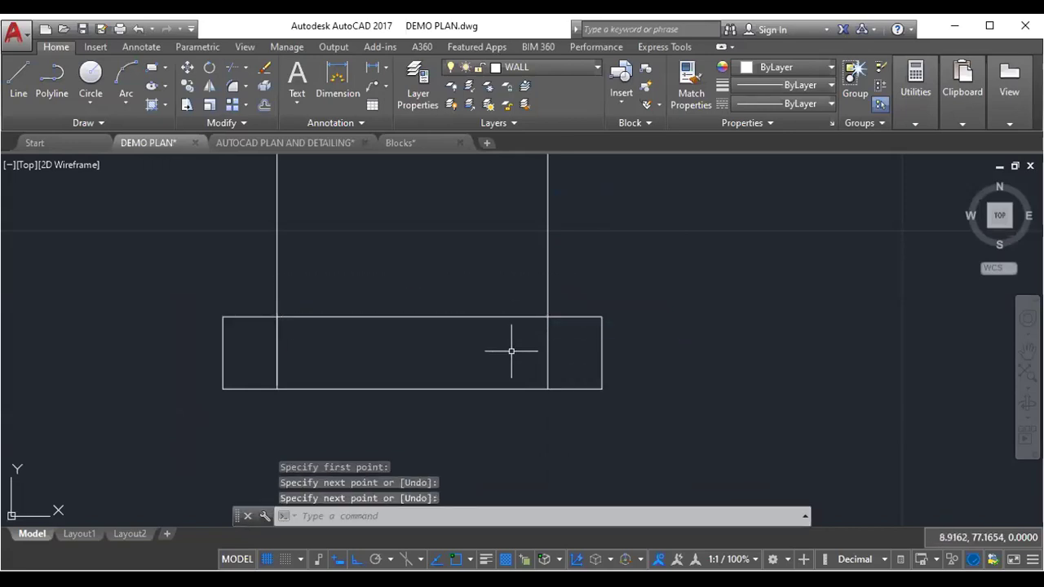
text(tr)
key(Return)
key(Return)
drag(564, 350, 350, 354)
drag(501, 351, 245, 354)
- Trim the lines crossing the base and delete the leftover inner vertical line
click(299, 339)
click(285, 351)
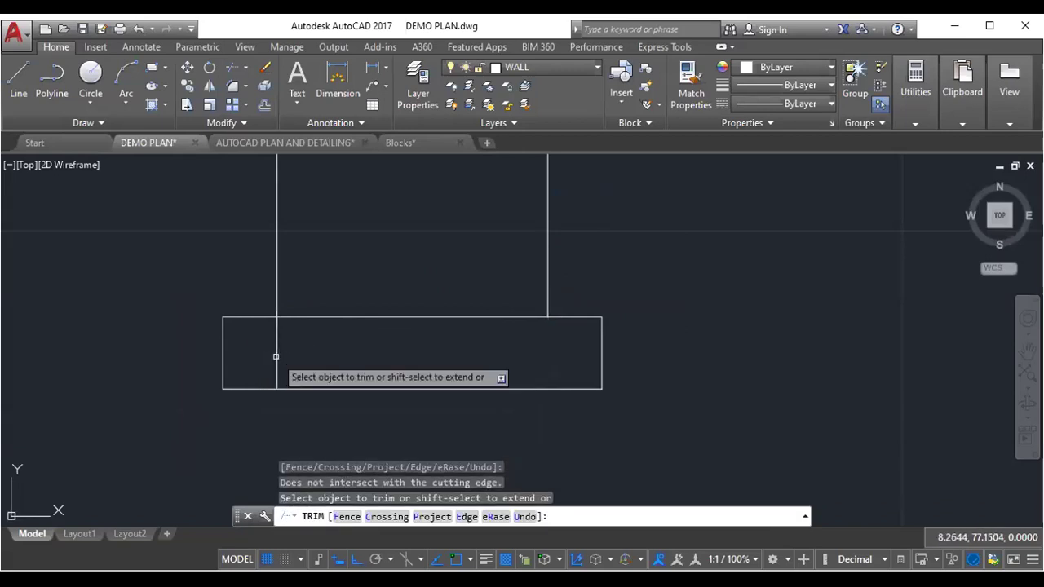
key(Escape)
click(278, 357)
key(Delete)
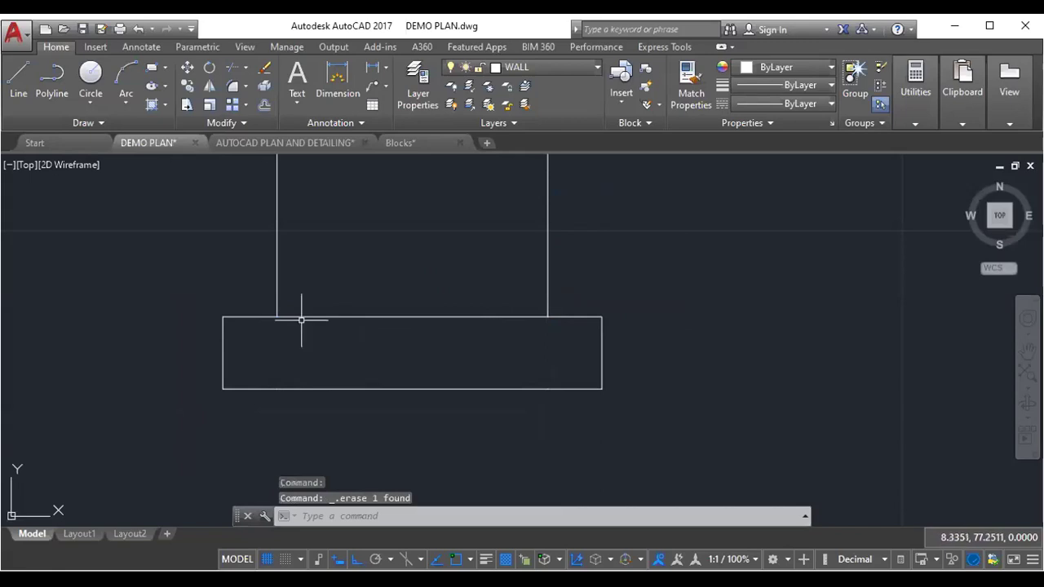
- Select the base's edges, stretch the bottom segment leftward, and join them
click(297, 317)
click(243, 318)
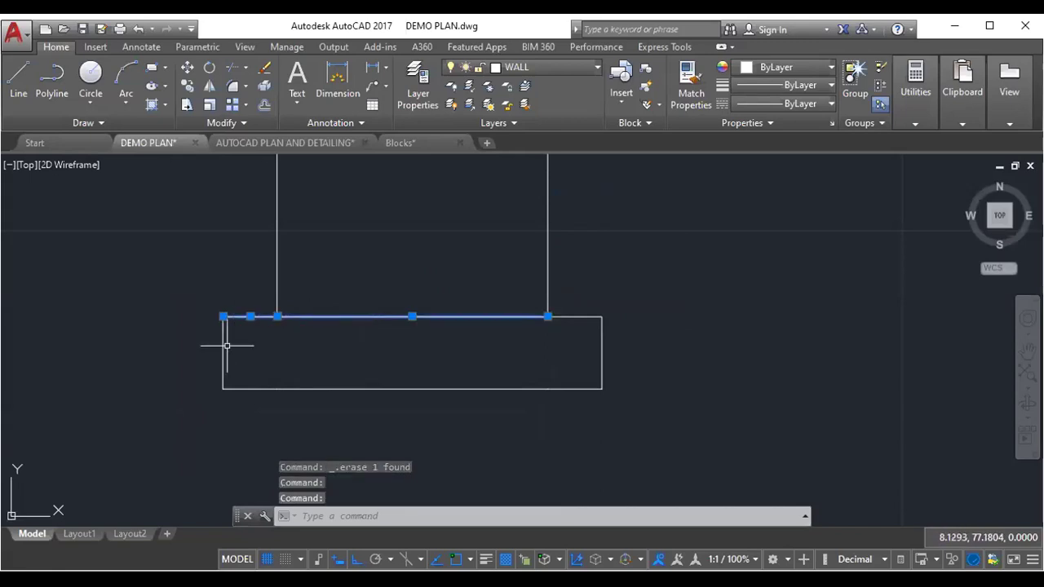
click(223, 351)
click(382, 388)
click(602, 352)
click(581, 316)
click(582, 397)
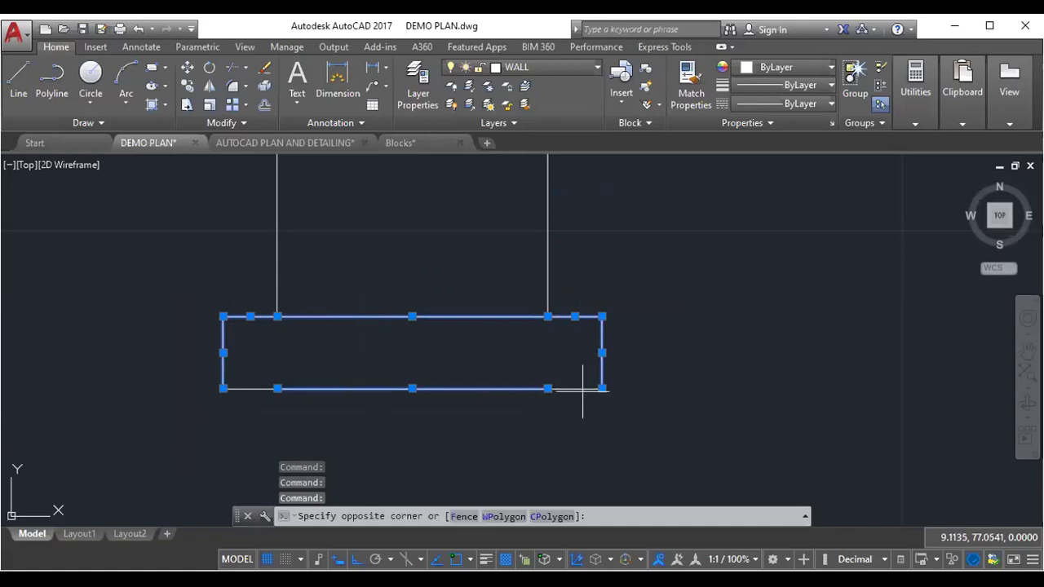
click(574, 380)
click(575, 389)
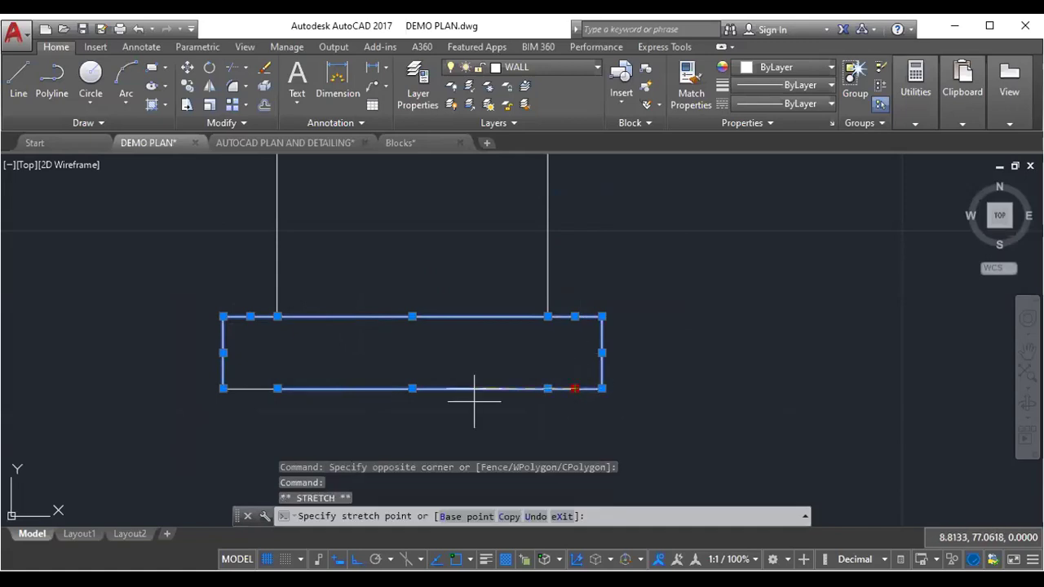
click(260, 388)
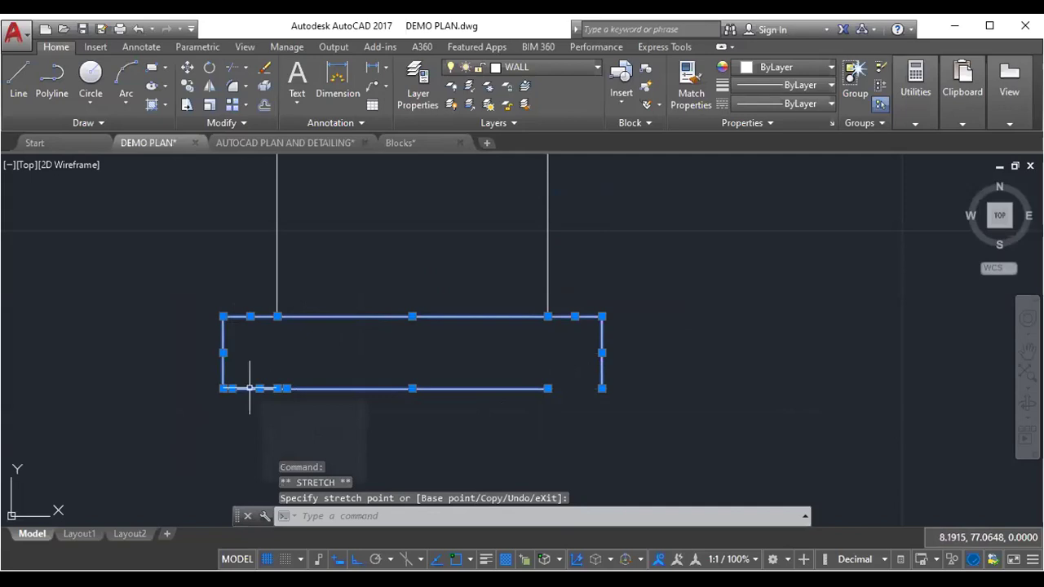
text(j)
key(Return)
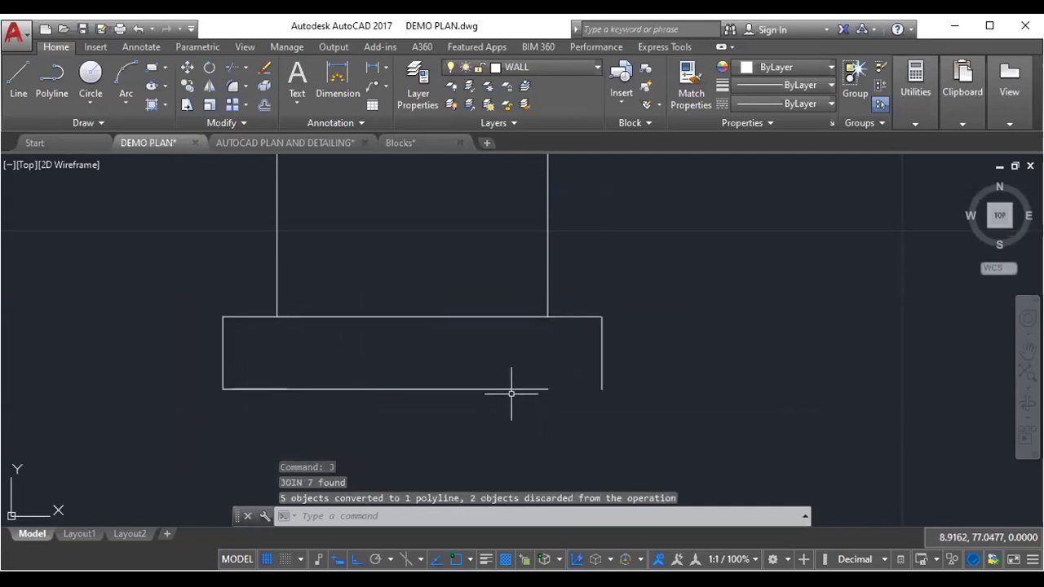
- Draw a line closing the bottom-right gap, then join all rectangle sides into one polyline
text(l)
key(Return)
click(542, 388)
click(601, 388)
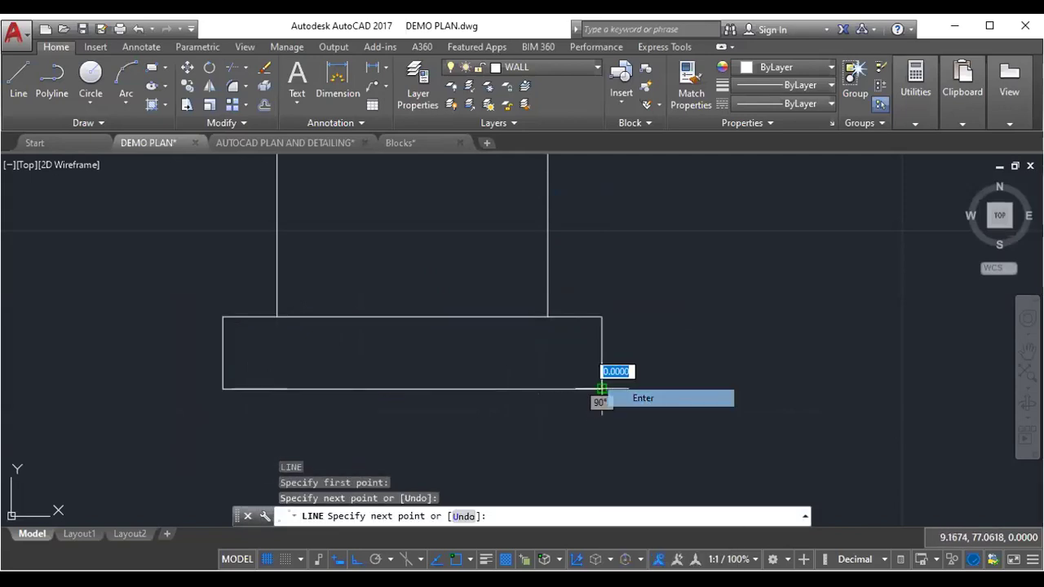
click(629, 398)
click(636, 305)
click(182, 429)
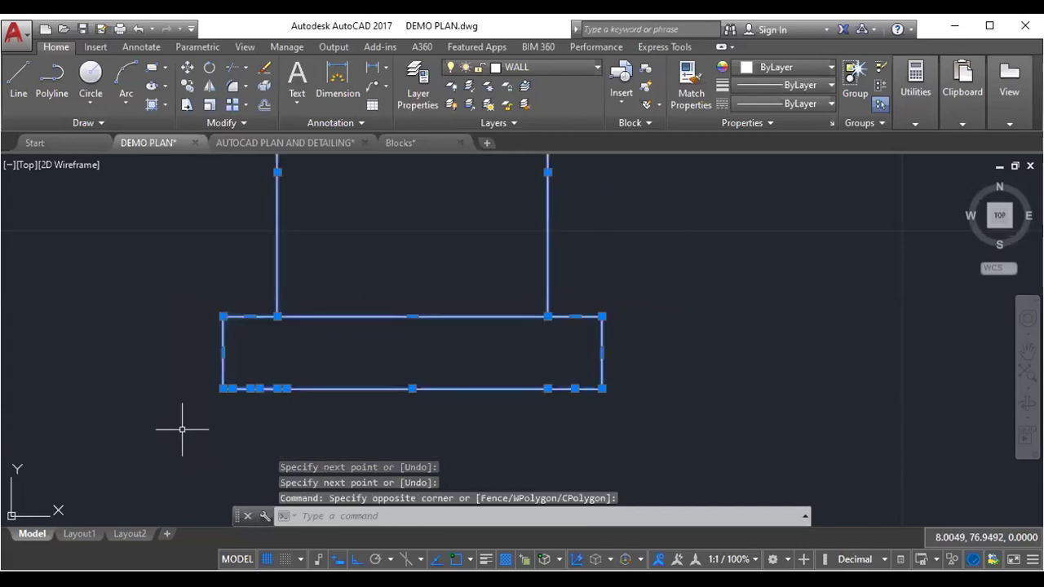
text(j)
key(Return)
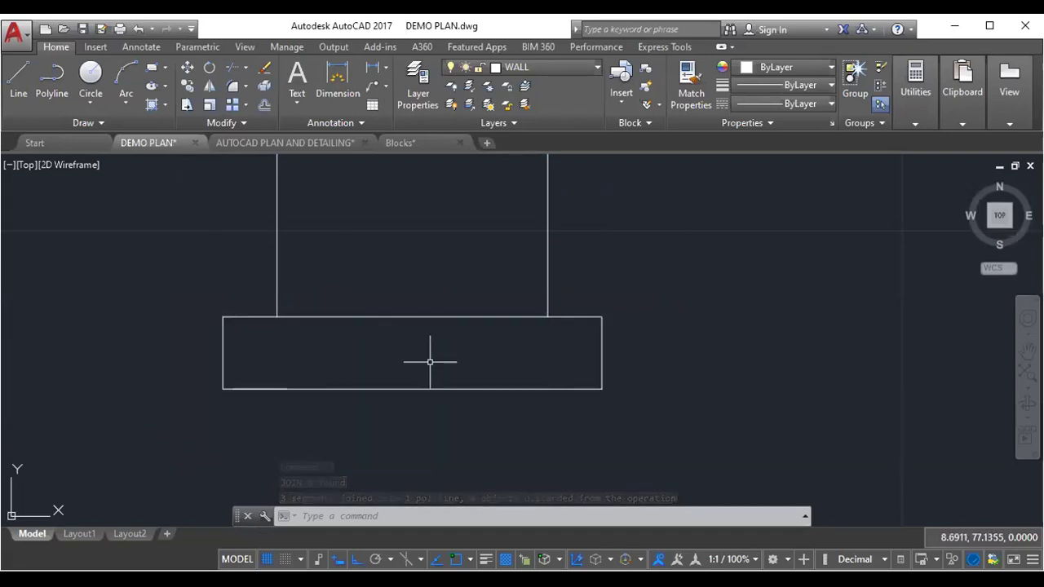
- Hatch the footing base rectangle with the AR-CONC concrete pattern at scale 0.01
text(h)
key(Return)
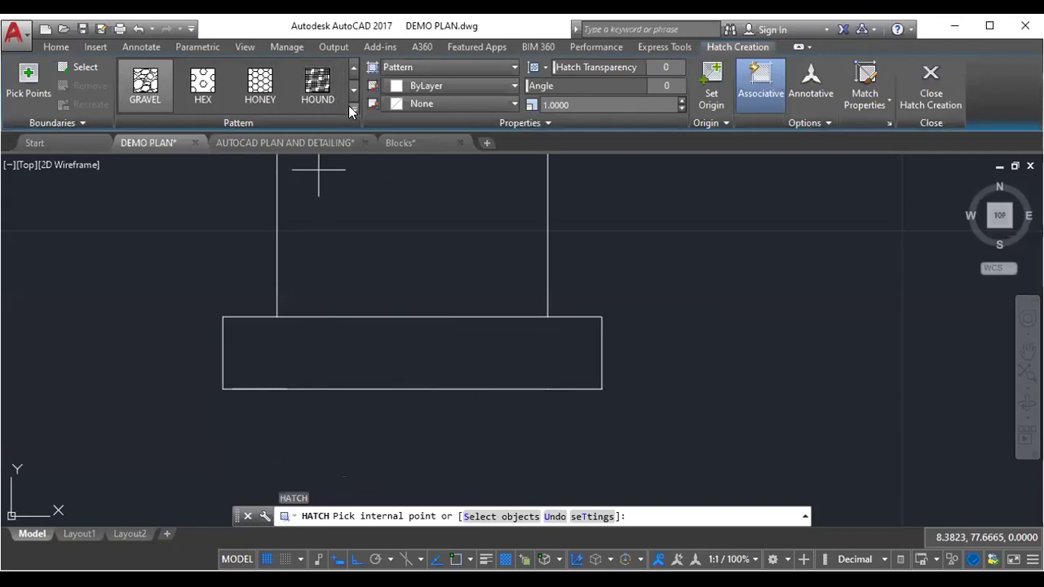
click(348, 105)
scroll(287, 215, down, 2)
scroll(287, 215, down, 1)
scroll(288, 215, down, 2)
scroll(287, 208, up, 1)
scroll(287, 208, up, 4)
scroll(287, 208, up, 2)
scroll(288, 214, up, 1)
scroll(287, 214, up, 3)
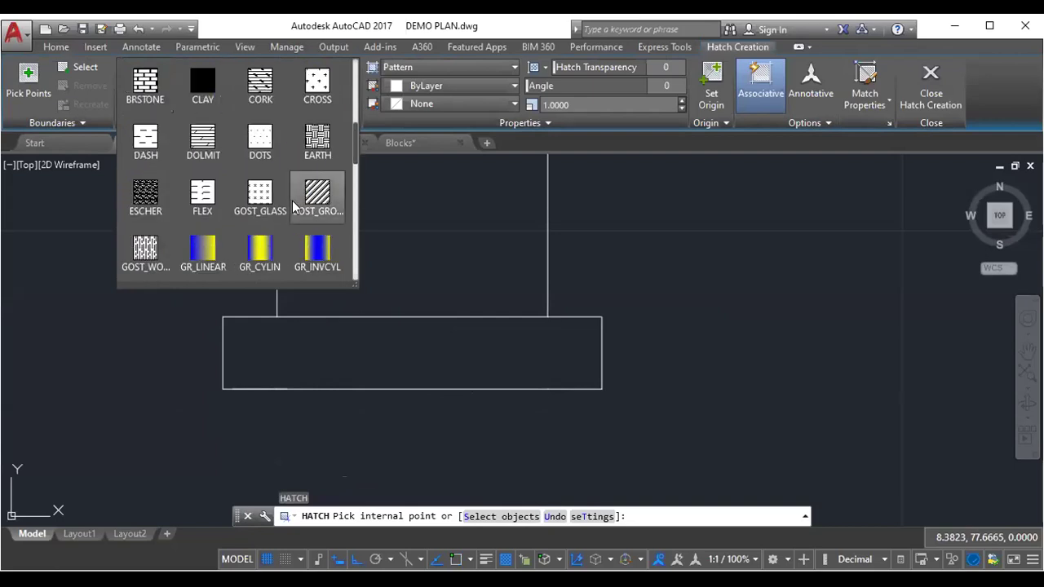
scroll(318, 197, up, 3)
click(316, 92)
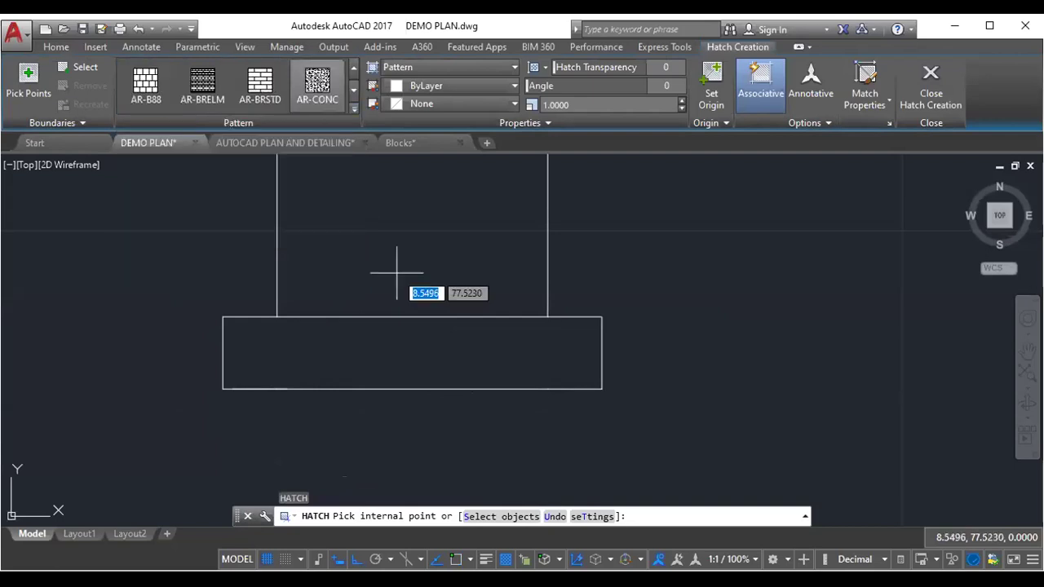
click(419, 347)
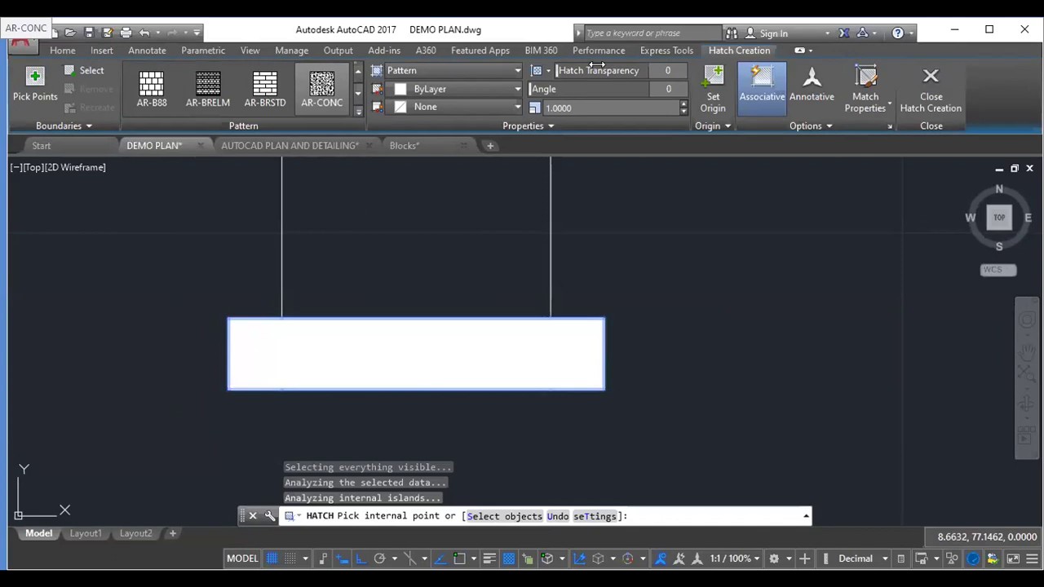
click(574, 105)
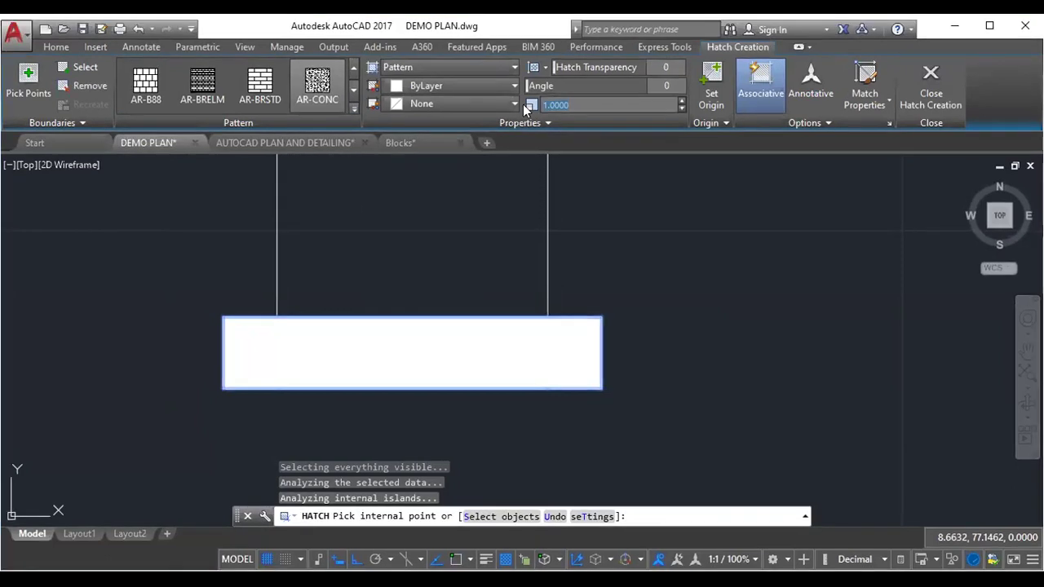
text(0.01)
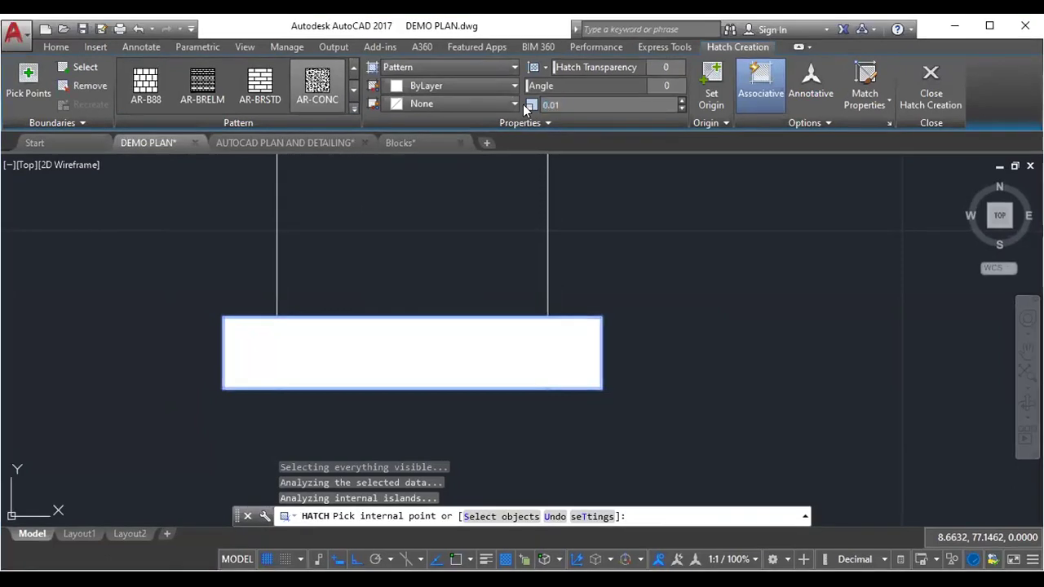
key(Return)
key(Return)
scroll(448, 324, down, 6)
scroll(457, 318, up, 6)
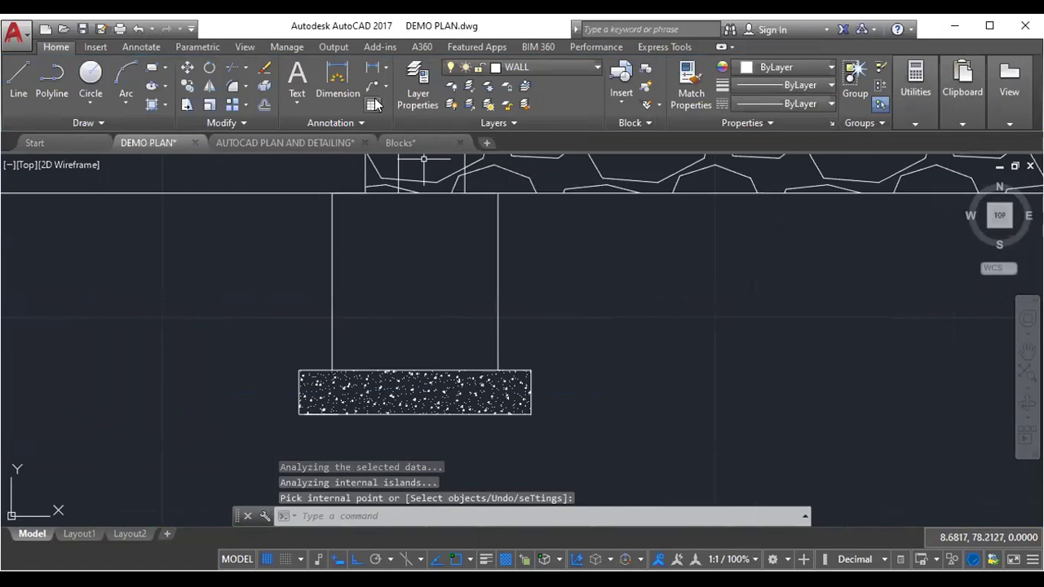
- Add a 0.8000 vertical linear dimension for the pier height, placed left of the footing
click(373, 67)
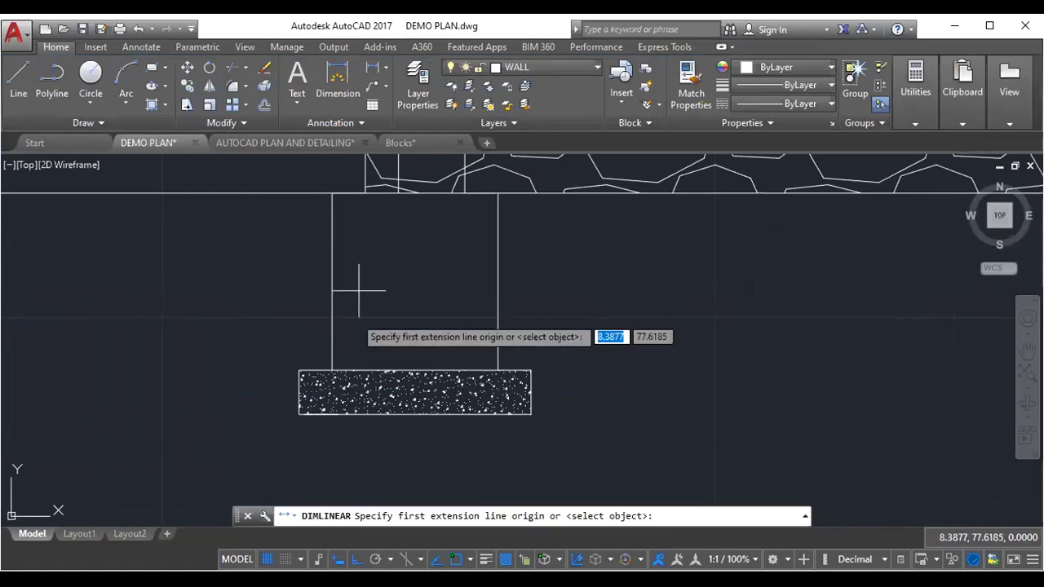
click(332, 371)
click(332, 194)
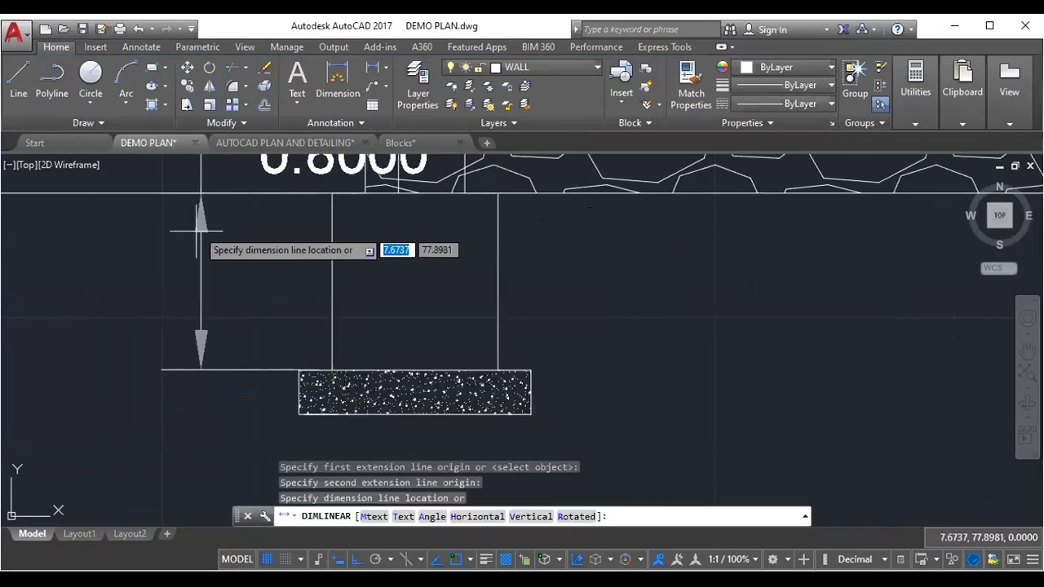
scroll(232, 327, down, 4)
scroll(245, 345, down, 4)
scroll(234, 349, up, 5)
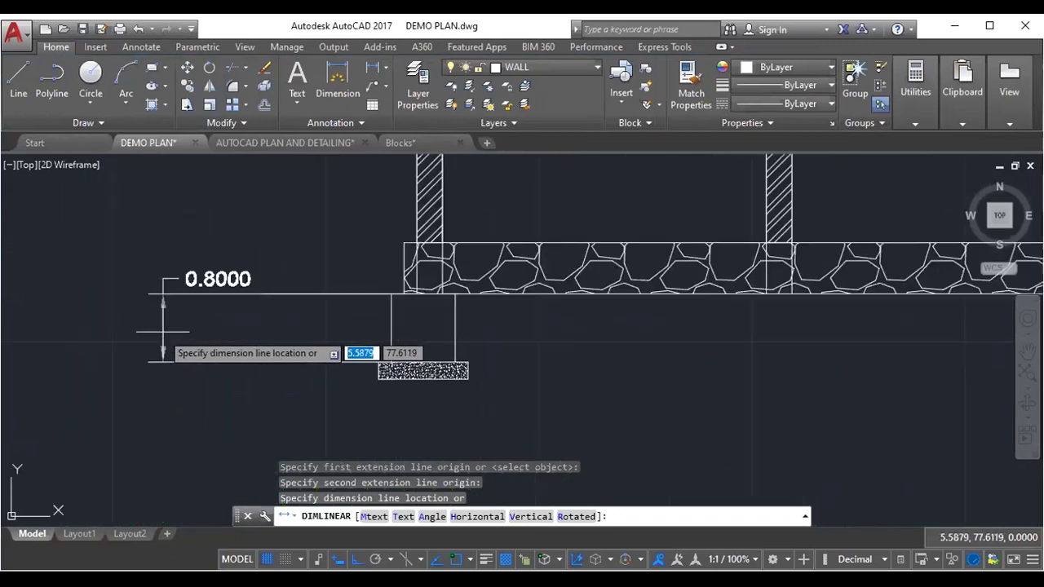
click(163, 353)
scroll(385, 361, up, 3)
scroll(399, 357, up, 2)
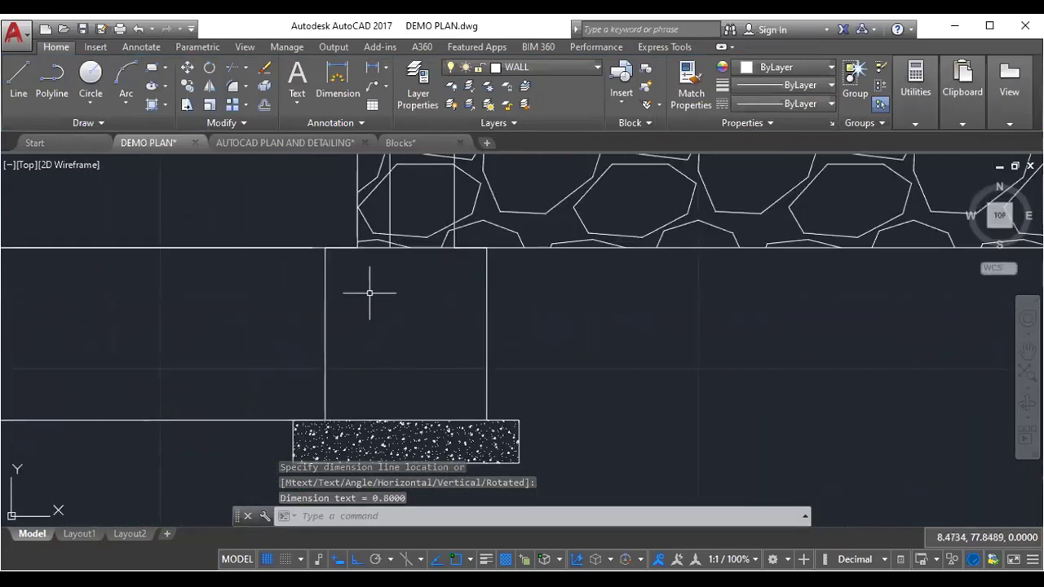
- Start a new hatch with H and expand the hatch pattern gallery
text(h)
key(Return)
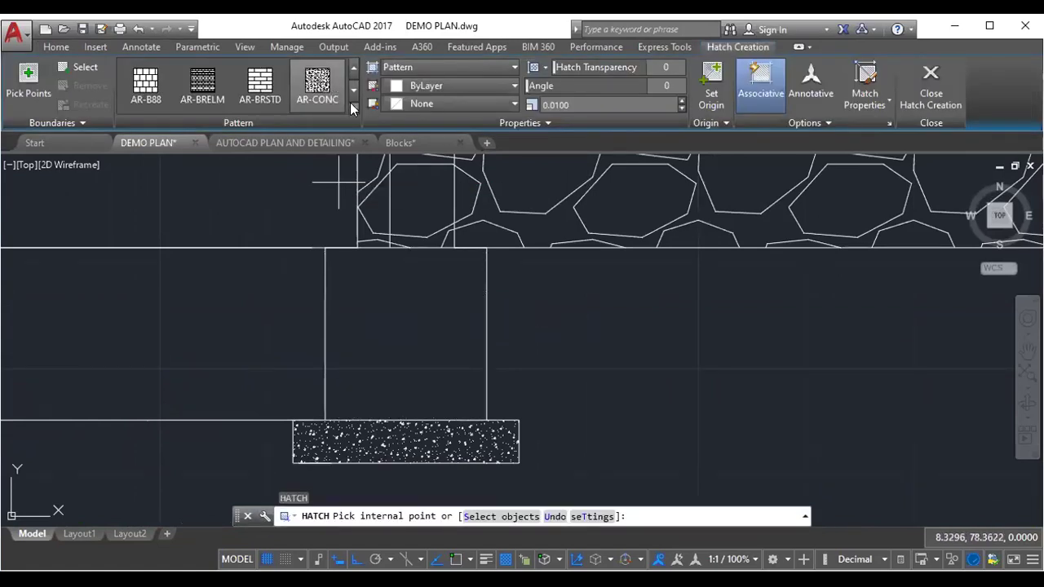
click(353, 106)
- Fill the pier above the concrete base with ANSI33 diagonal hatch at scale 1
scroll(253, 178, up, 2)
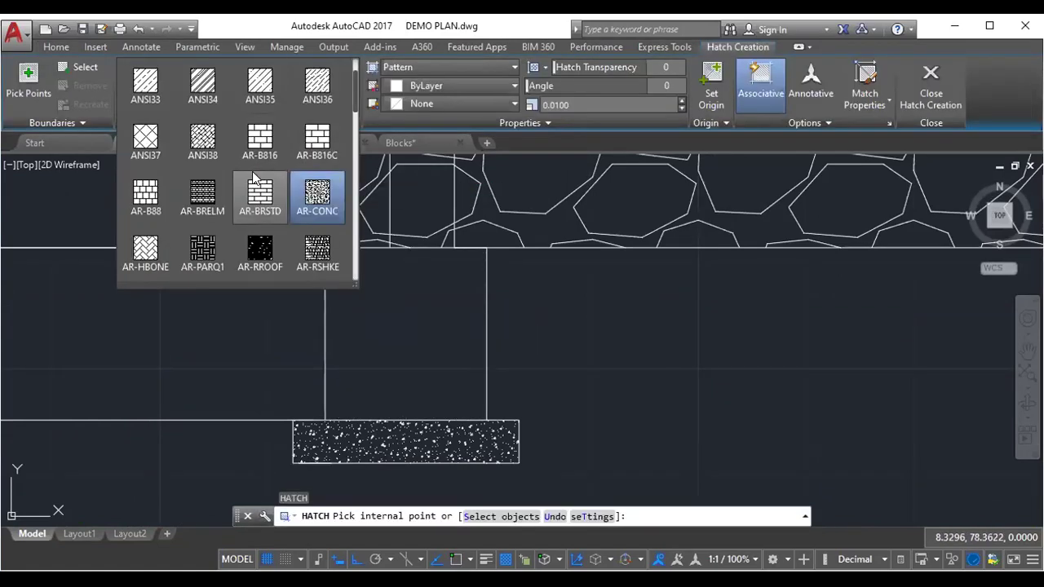
scroll(253, 177, up, 1)
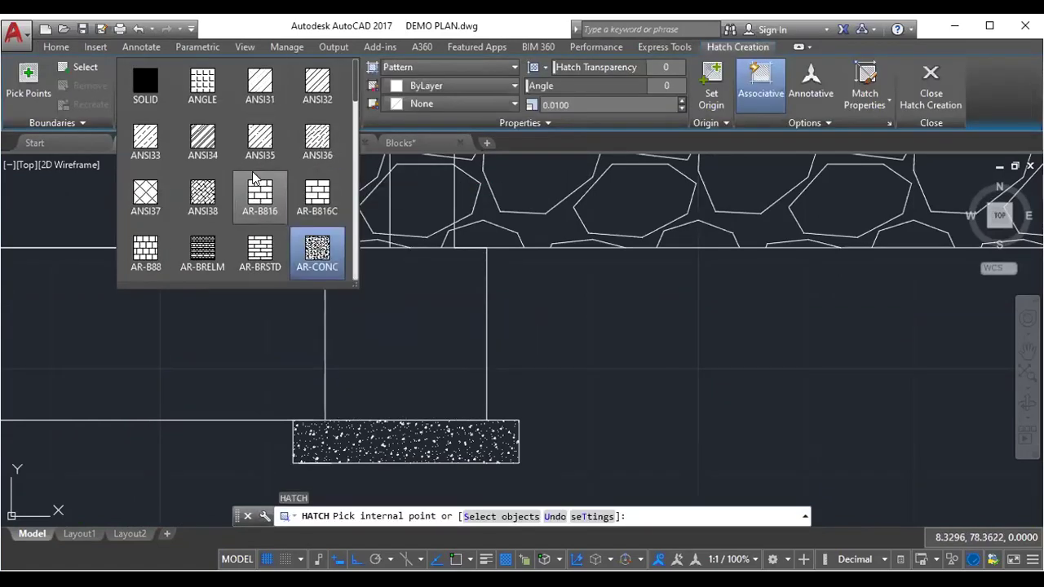
click(146, 143)
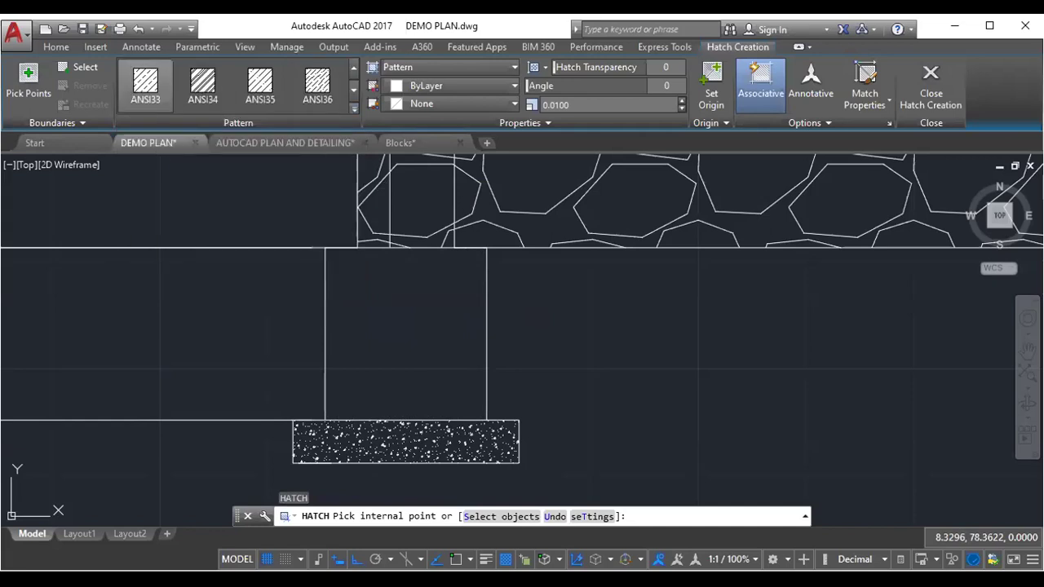
click(380, 305)
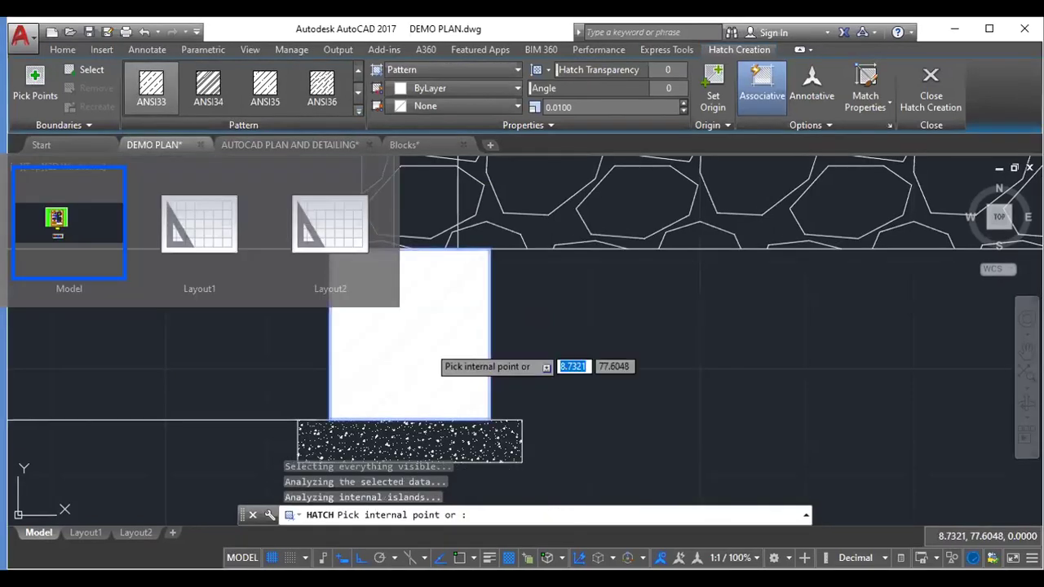
click(575, 107)
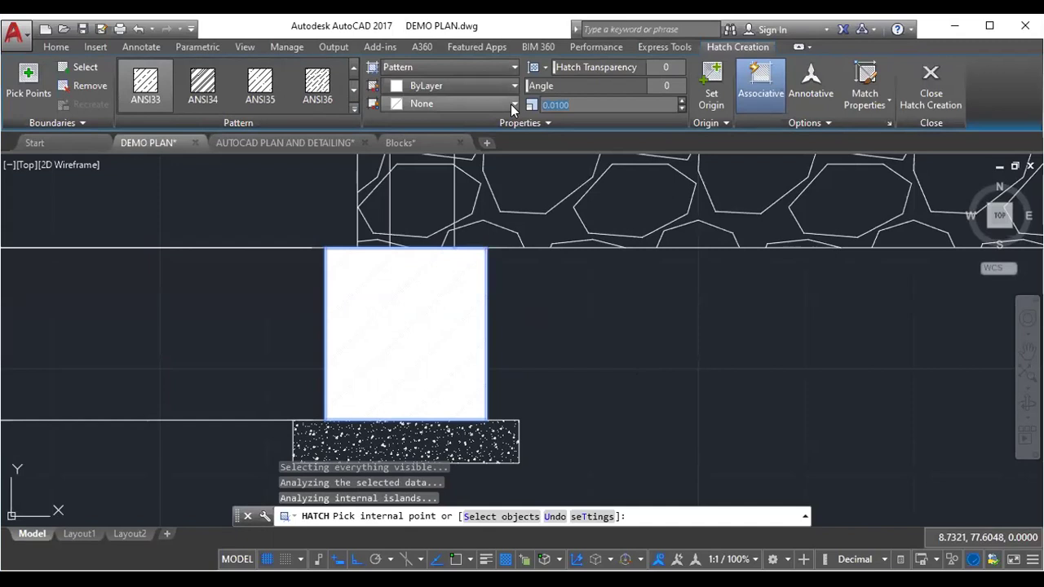
text(1)
key(Return)
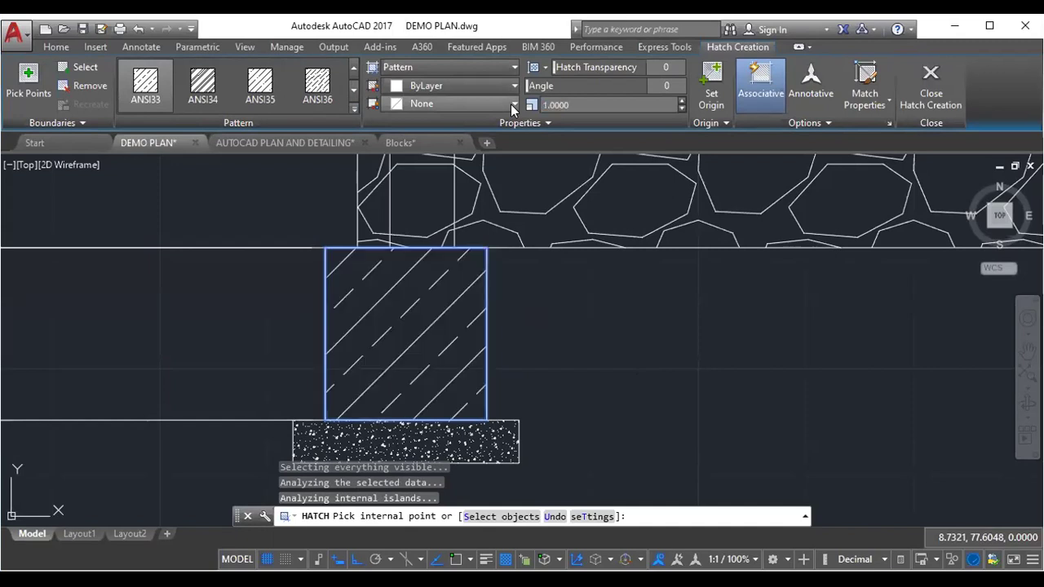
scroll(505, 374, down, 5)
key(Escape)
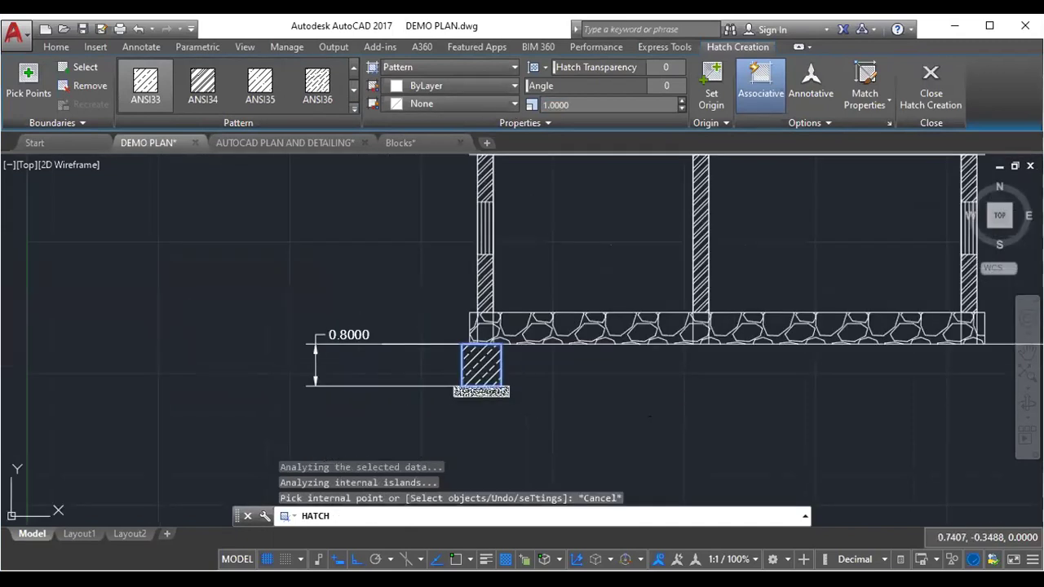
scroll(710, 475, up, 2)
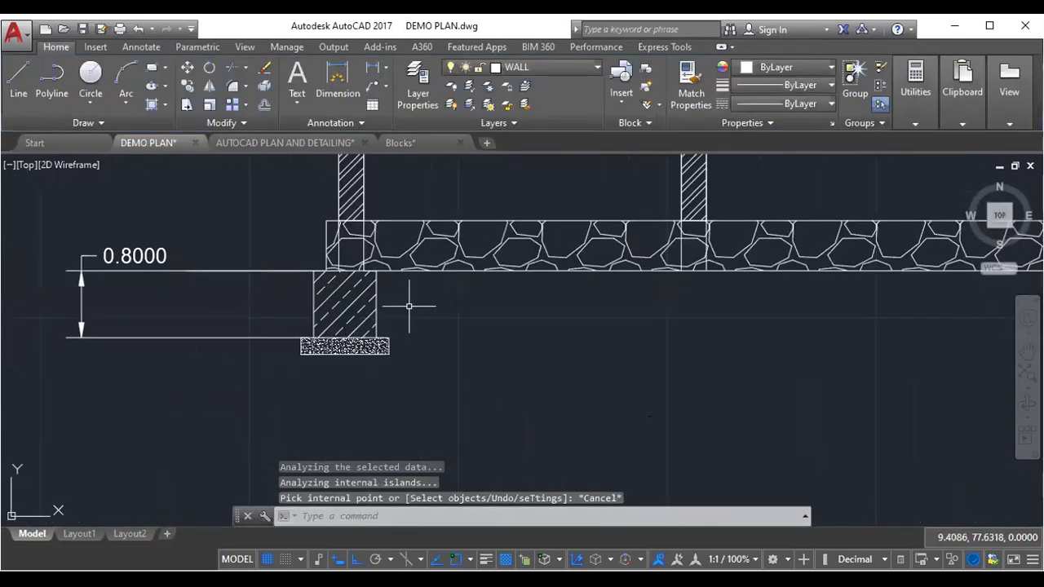
scroll(392, 286, up, 2)
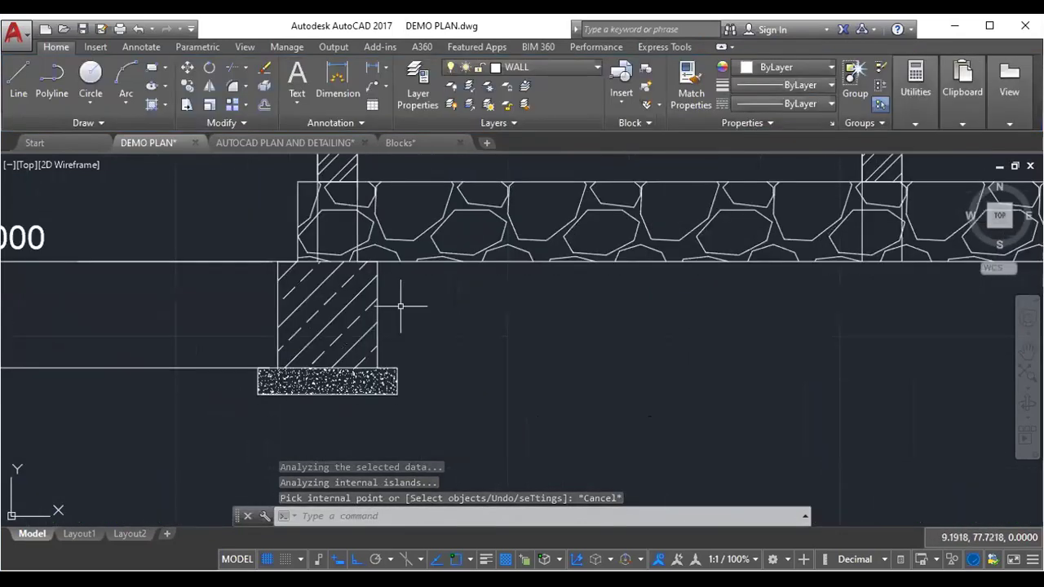
scroll(400, 299, down, 4)
scroll(334, 299, up, 3)
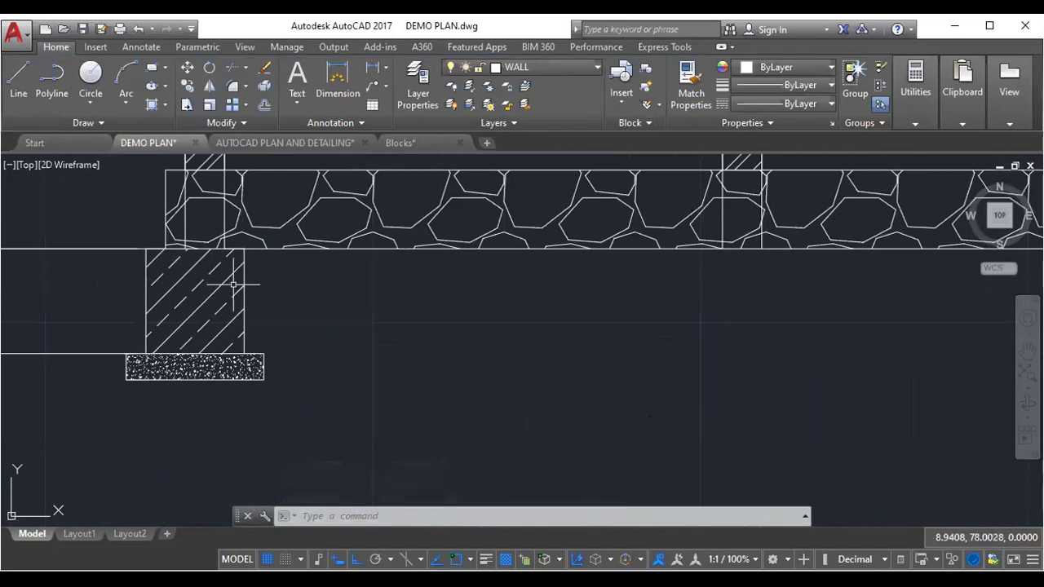
scroll(231, 305, down, 3)
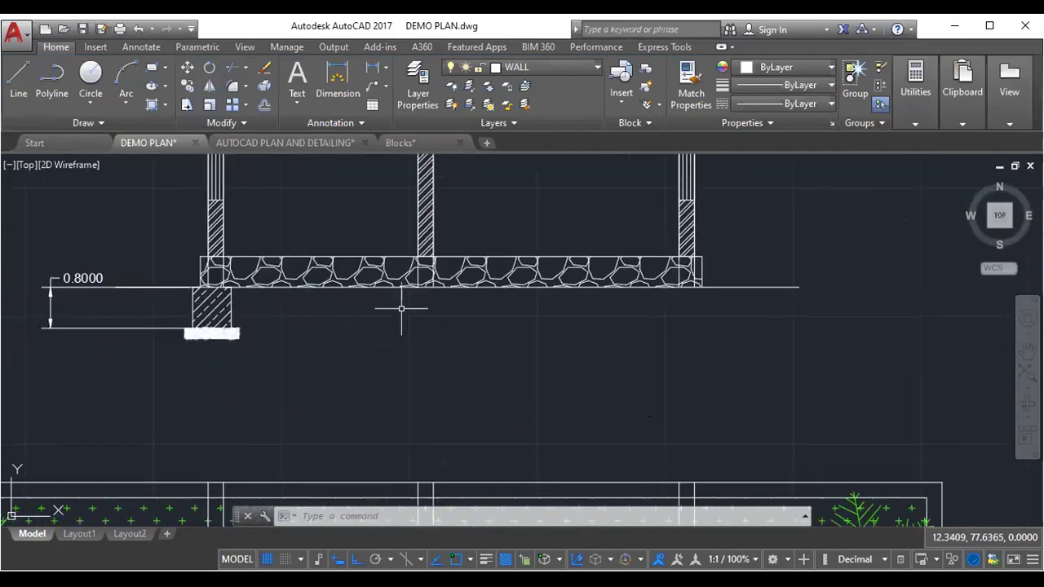
scroll(416, 295, up, 1)
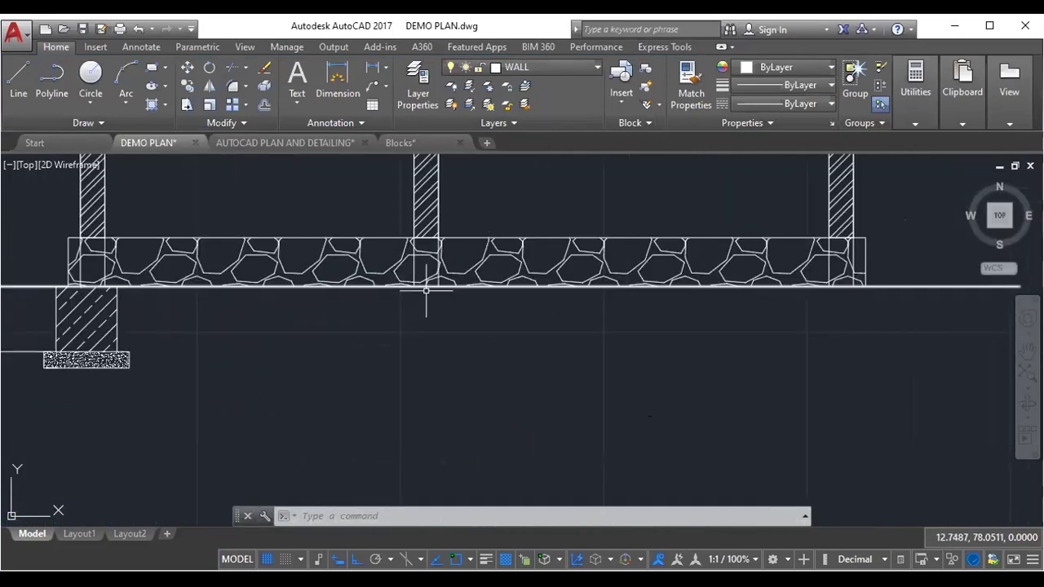
- Draw a vertical line to the right of the section
click(18, 81)
scroll(426, 291, up, 1)
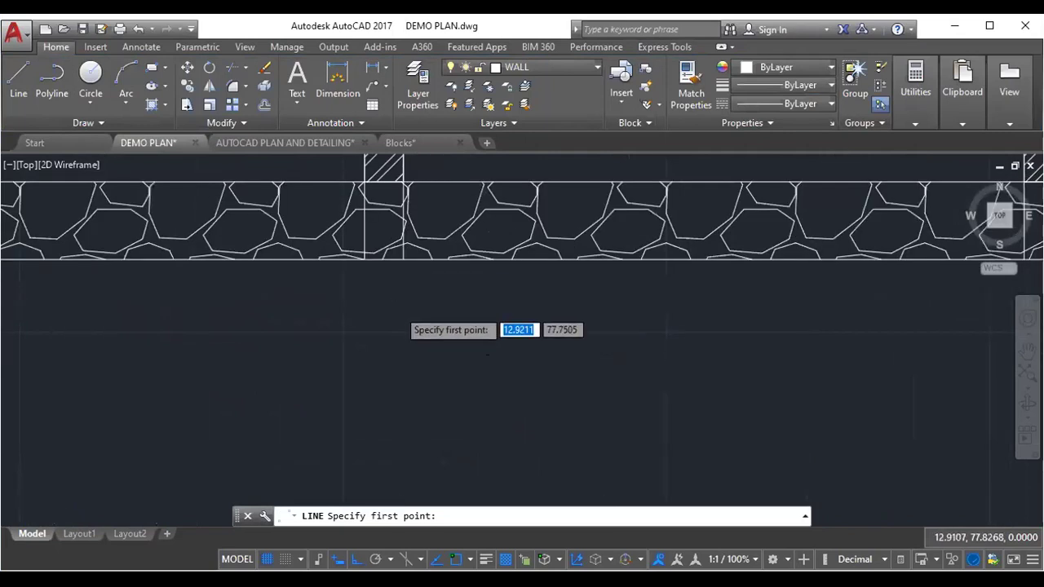
scroll(408, 322, down, 3)
scroll(404, 342, down, 3)
scroll(532, 299, up, 2)
click(551, 238)
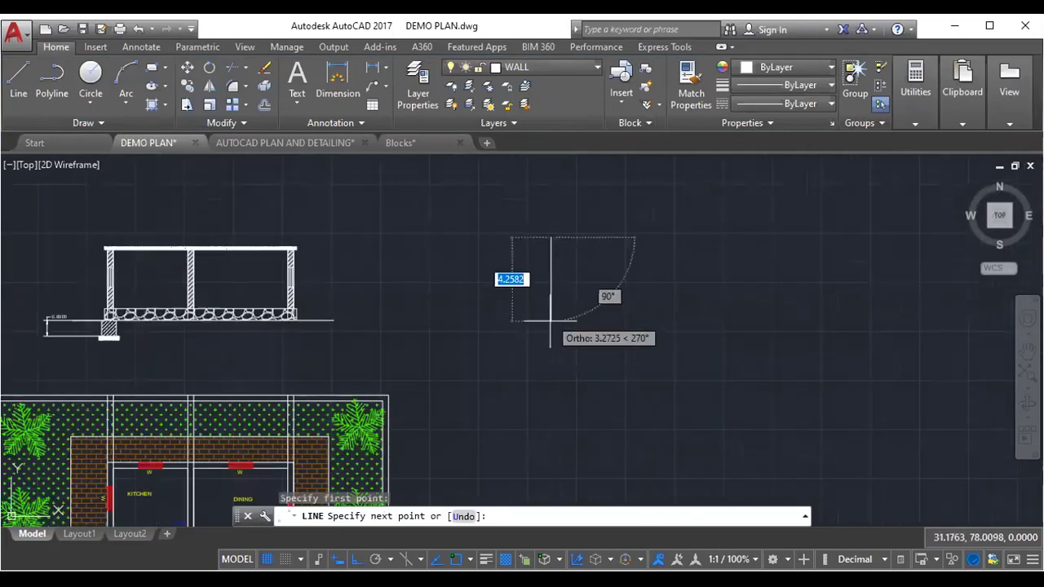
click(550, 320)
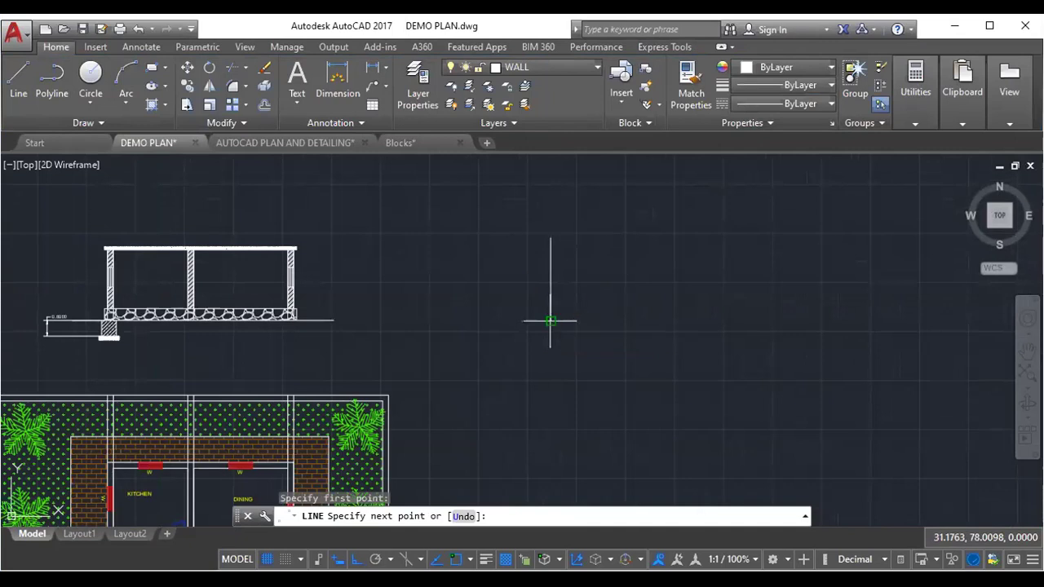
right_click(564, 326)
click(589, 335)
scroll(558, 303, up, 2)
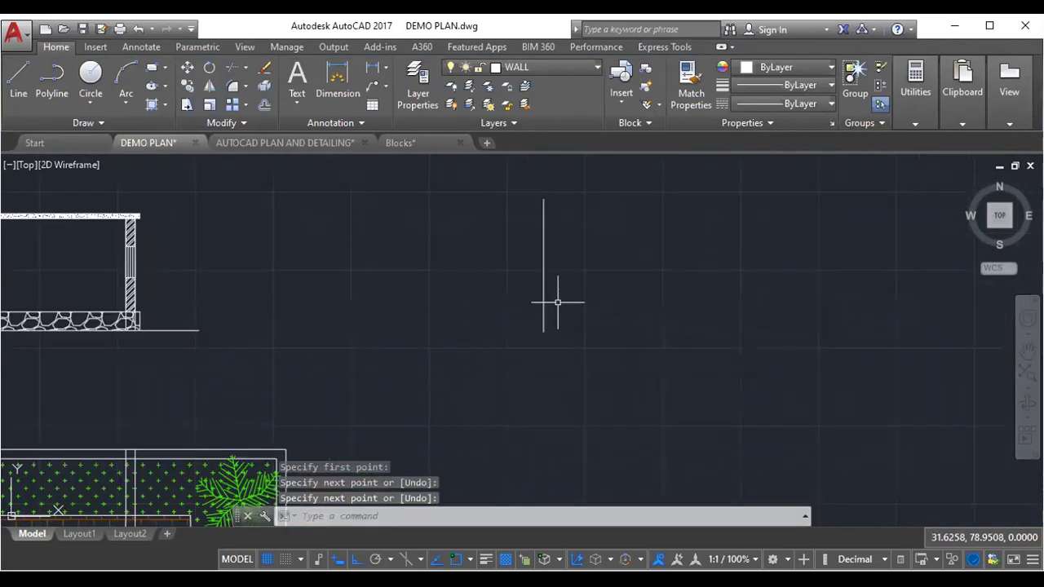
- Offset the vertical line 0.3 to the right
text(o 0.3)
key(Return)
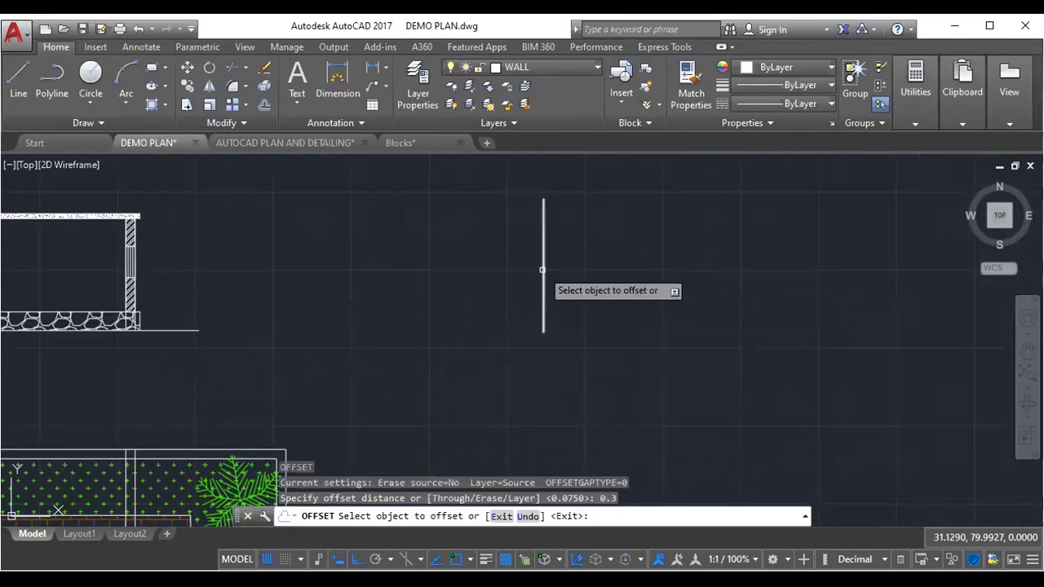
click(544, 291)
click(587, 269)
right_click(630, 266)
click(630, 266)
scroll(565, 328, up, 2)
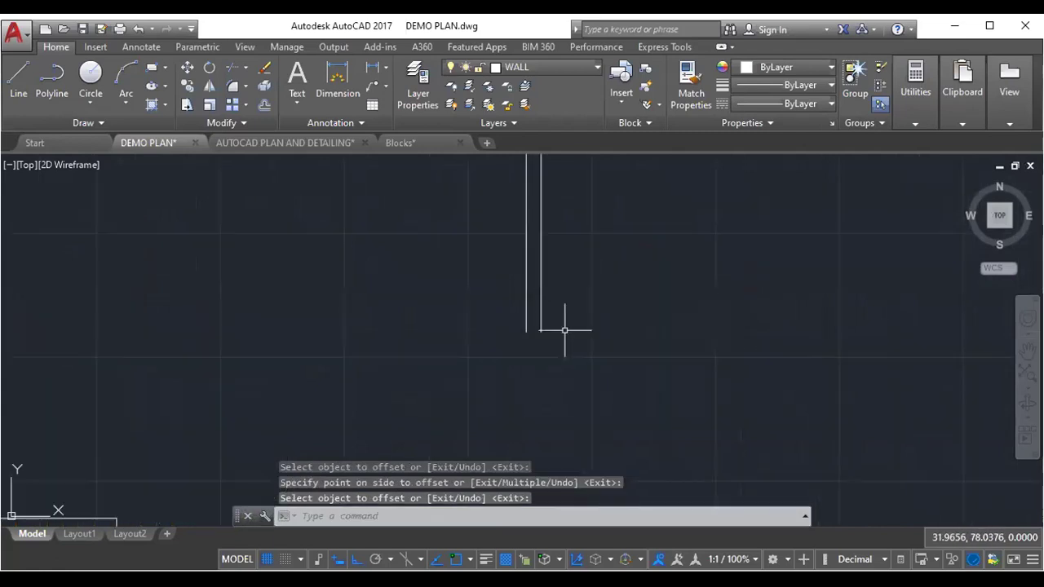
- Start a line at the right wall line's bottom end with 0.15, 0.4 and 0.15 steps
text(l)
key(Return)
scroll(561, 331, up, 1)
click(541, 331)
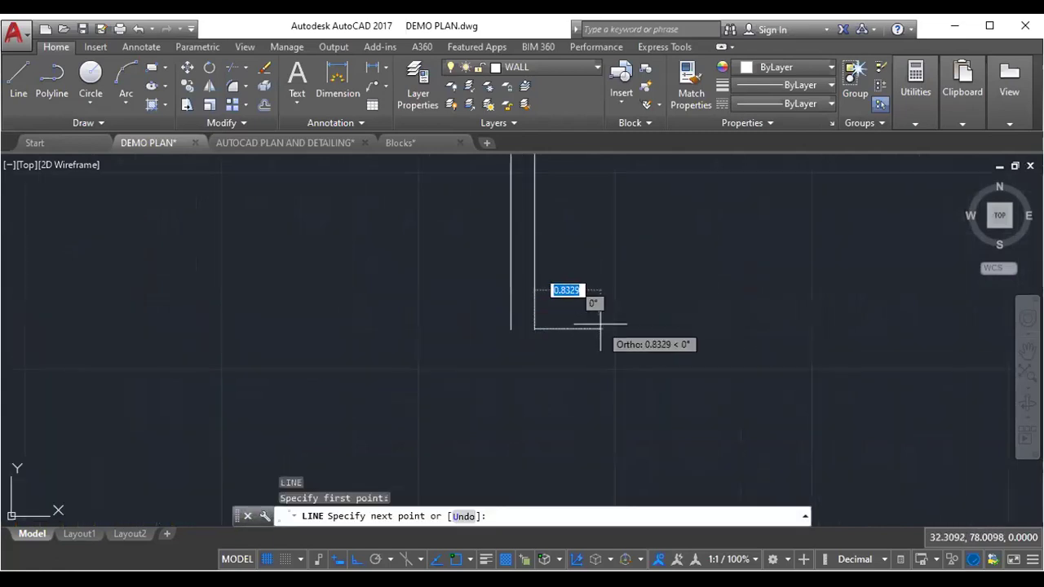
text(0.15)
key(Return)
scroll(552, 404, up, 2)
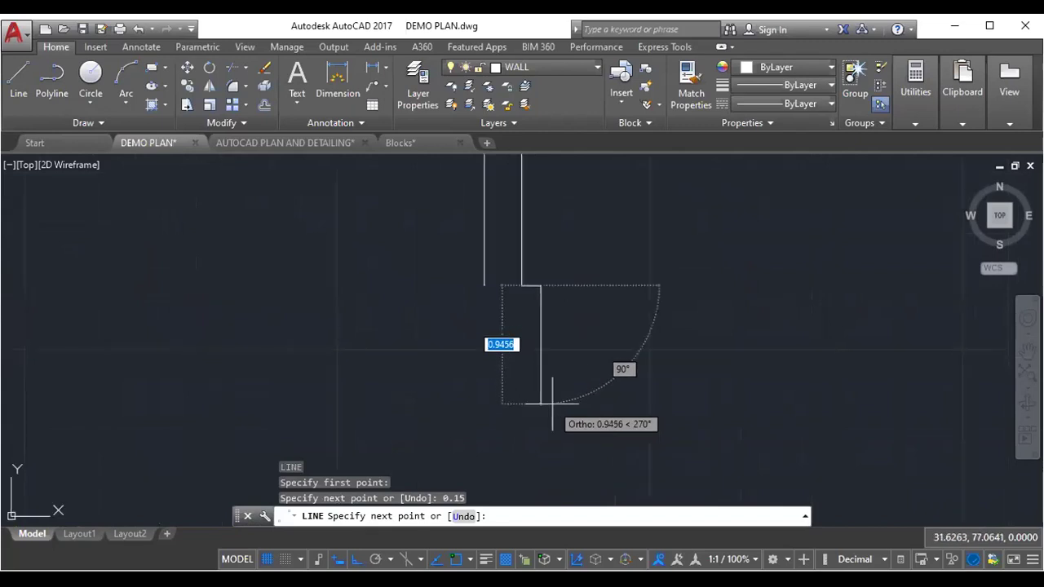
text(0.4)
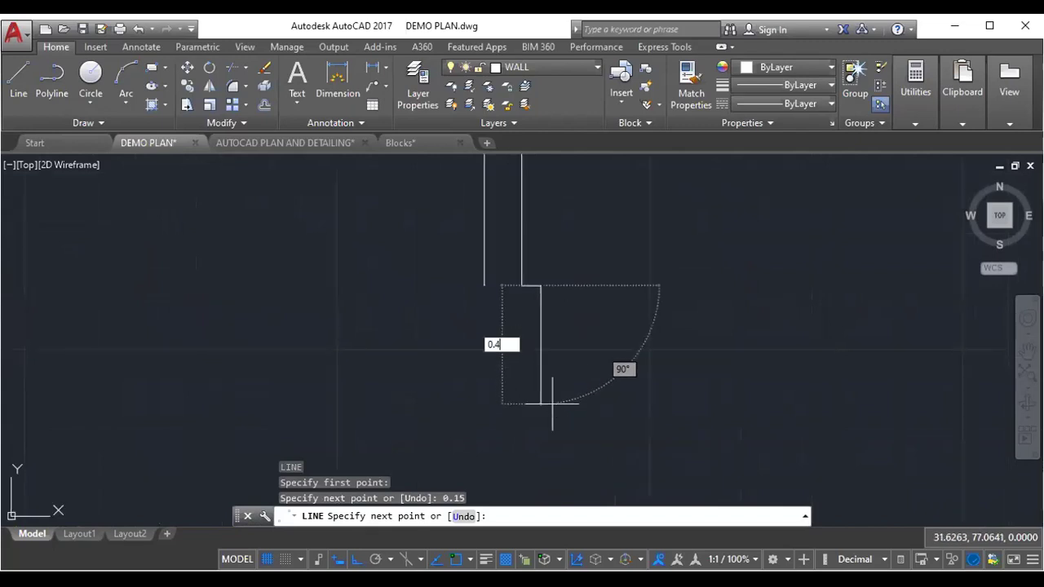
key(Return)
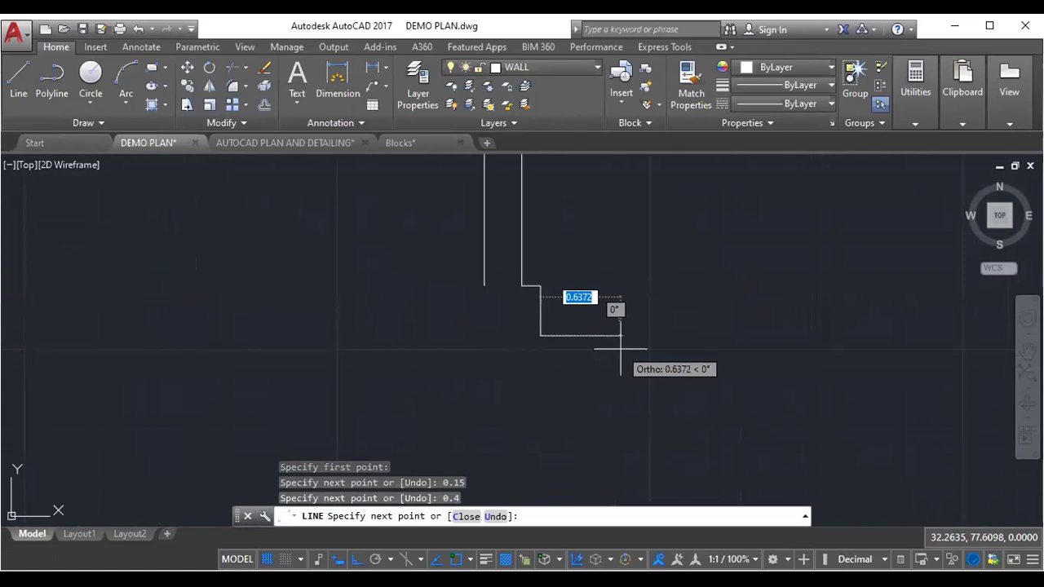
text(0.15)
key(Return)
- Continue the profile with 0.4, 0.15 and 0.2 segments, ending in a 1-unit base line
text(0.4)
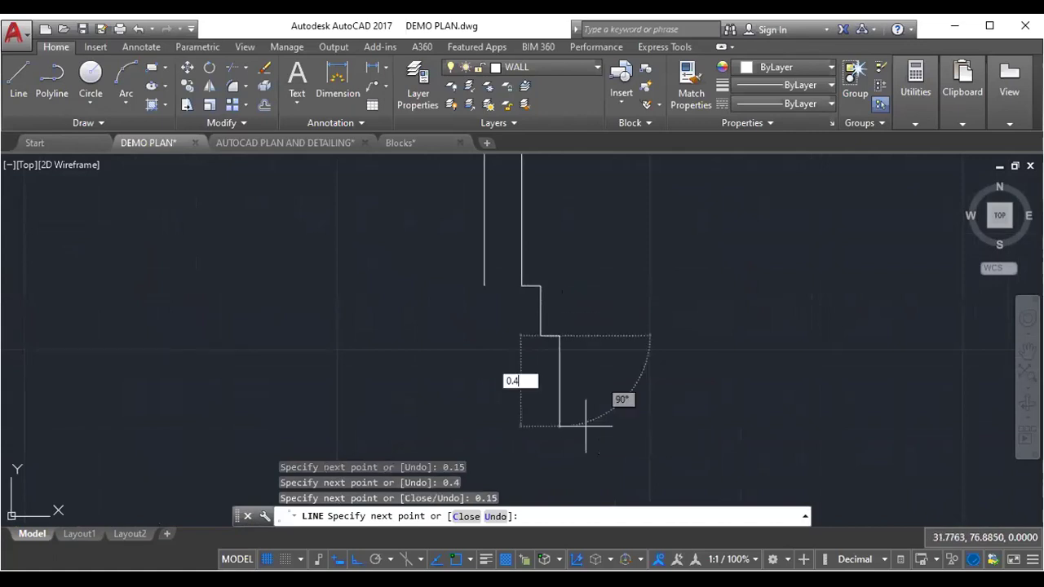
key(Return)
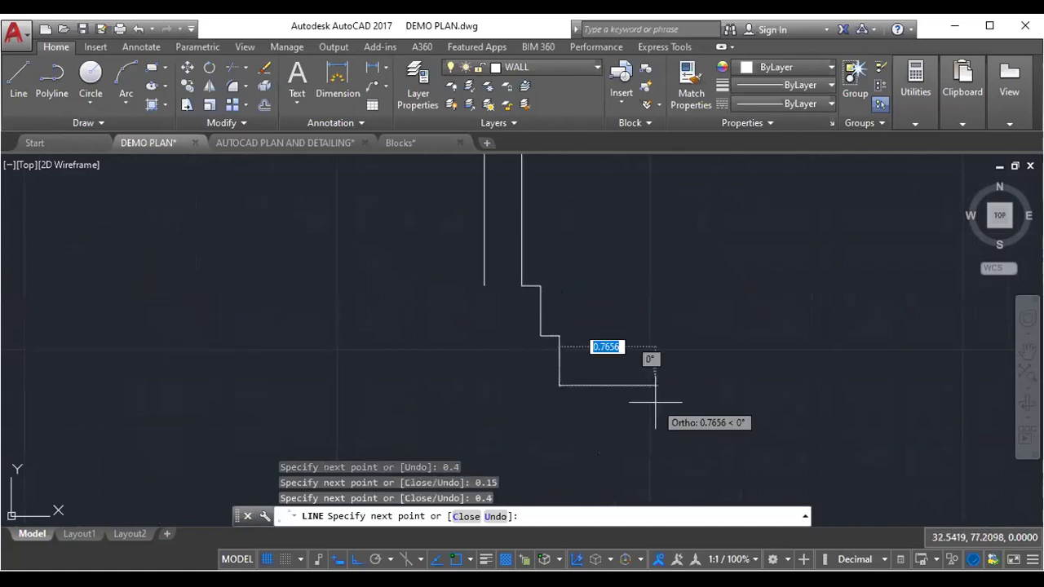
text(0.15)
key(Return)
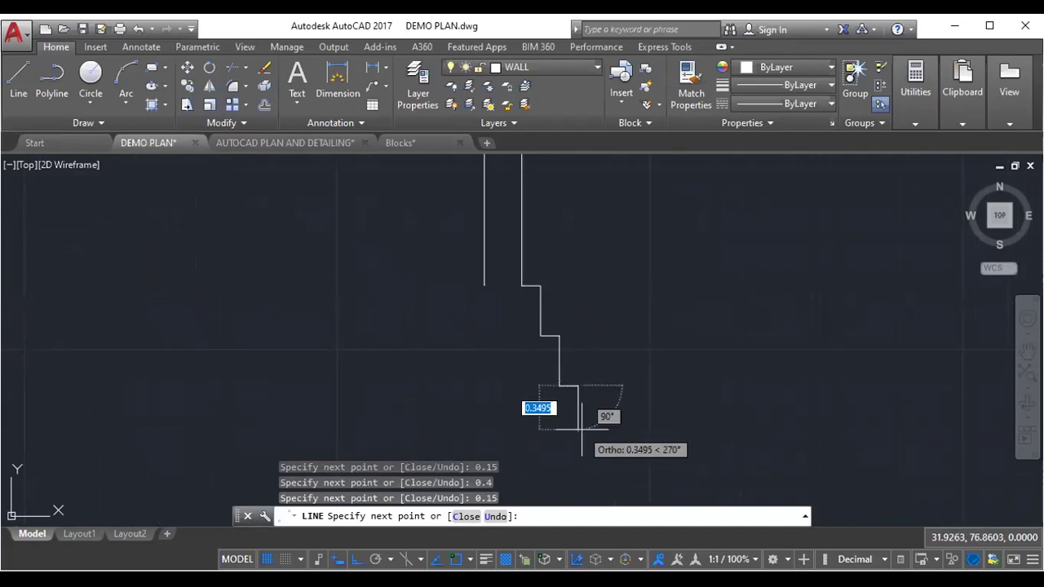
text(0.2)
key(Return)
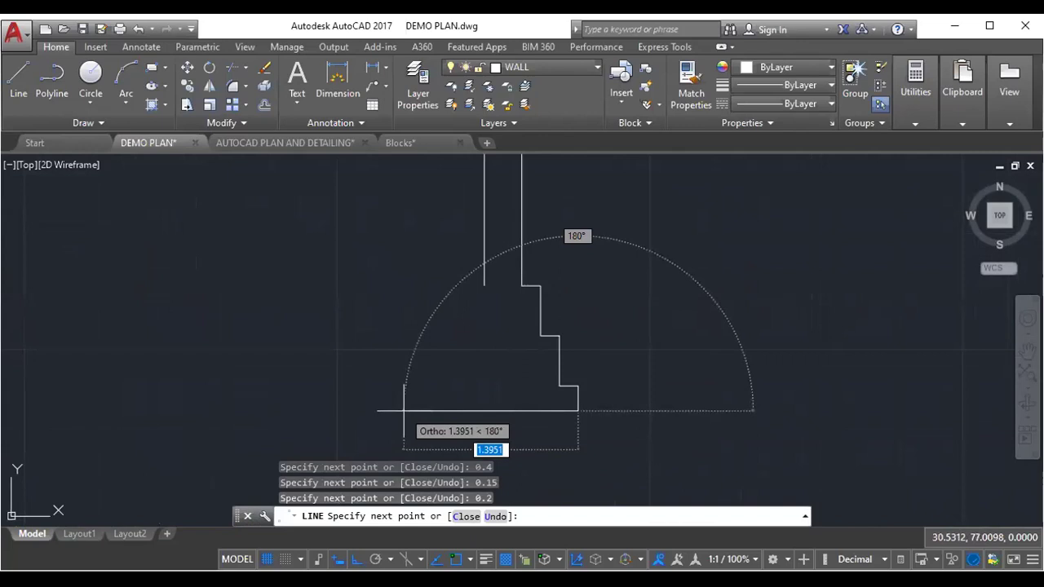
text(1)
key(Return)
key(Return)
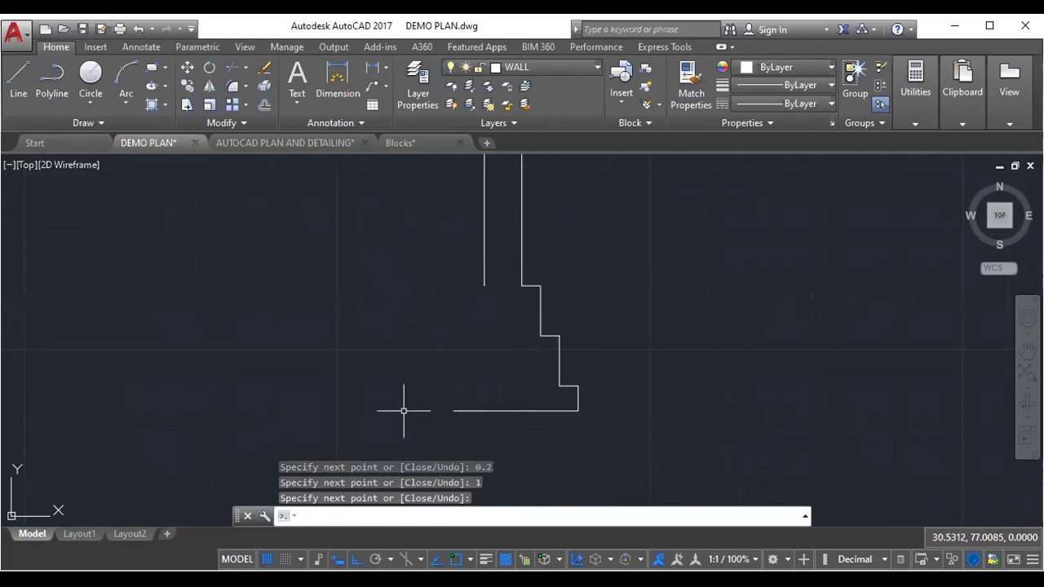
- Select the stepped profile and start mirroring it, then cancel the mirror
scroll(522, 343, up, 2)
scroll(517, 326, down, 2)
scroll(489, 294, up, 2)
scroll(457, 245, down, 2)
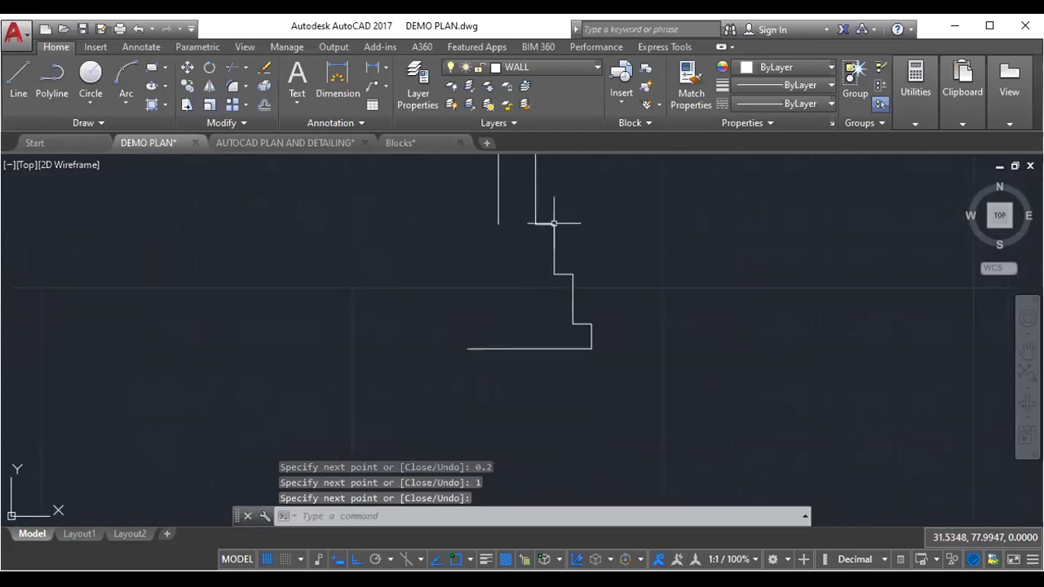
click(580, 209)
click(548, 330)
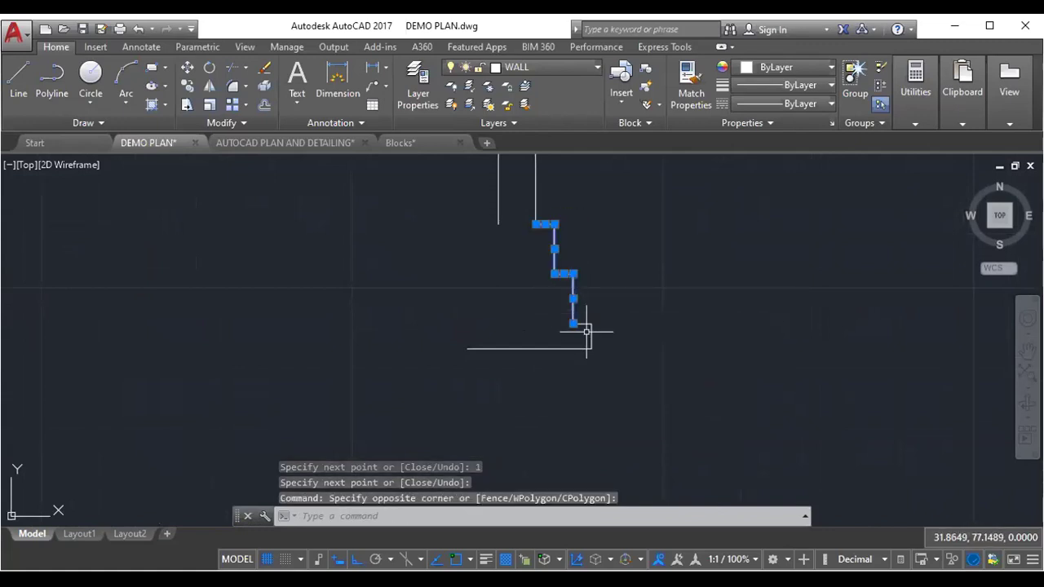
click(582, 323)
click(592, 334)
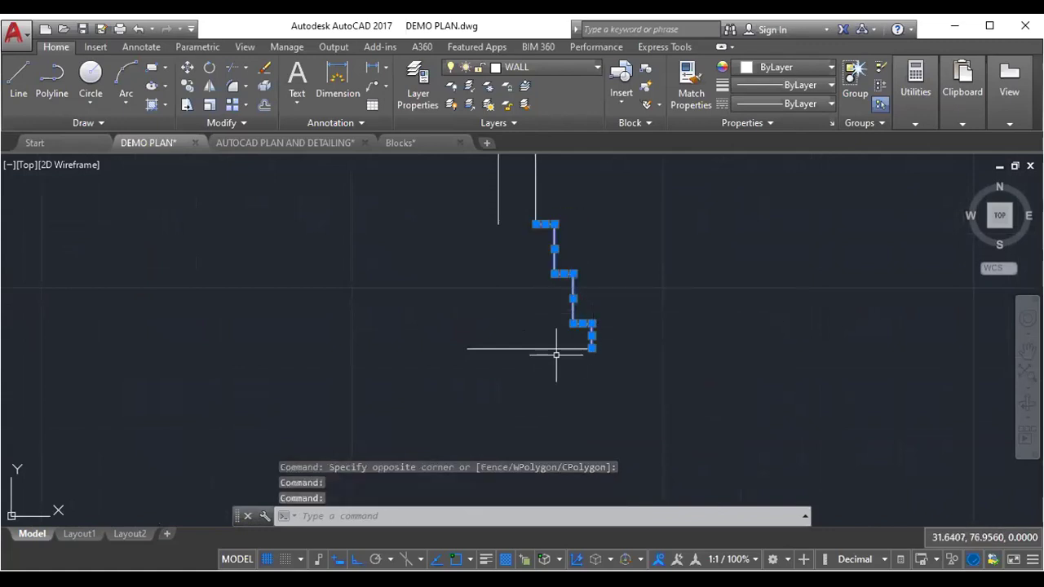
text(MI)
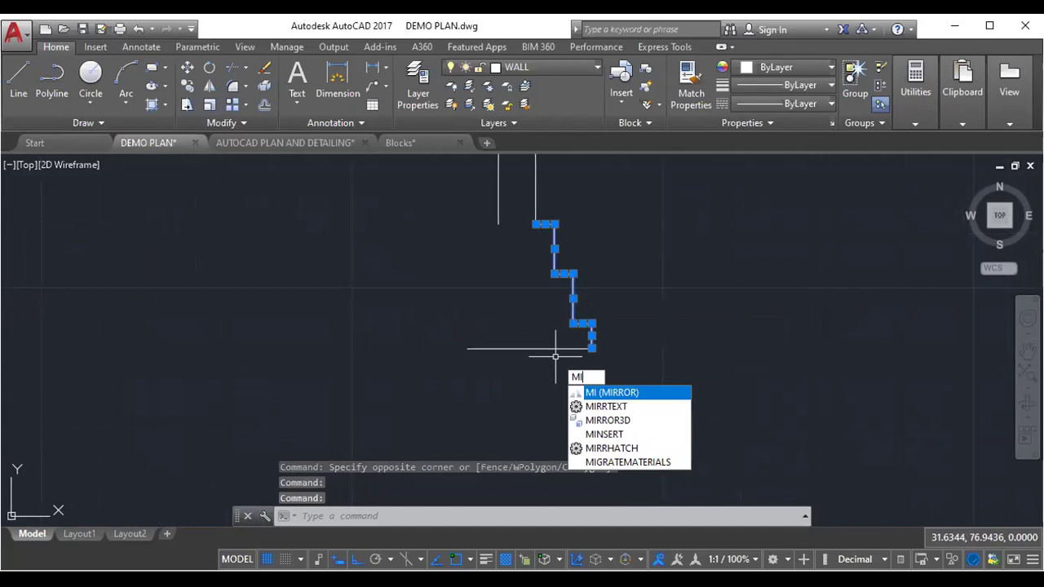
key(Return)
click(530, 349)
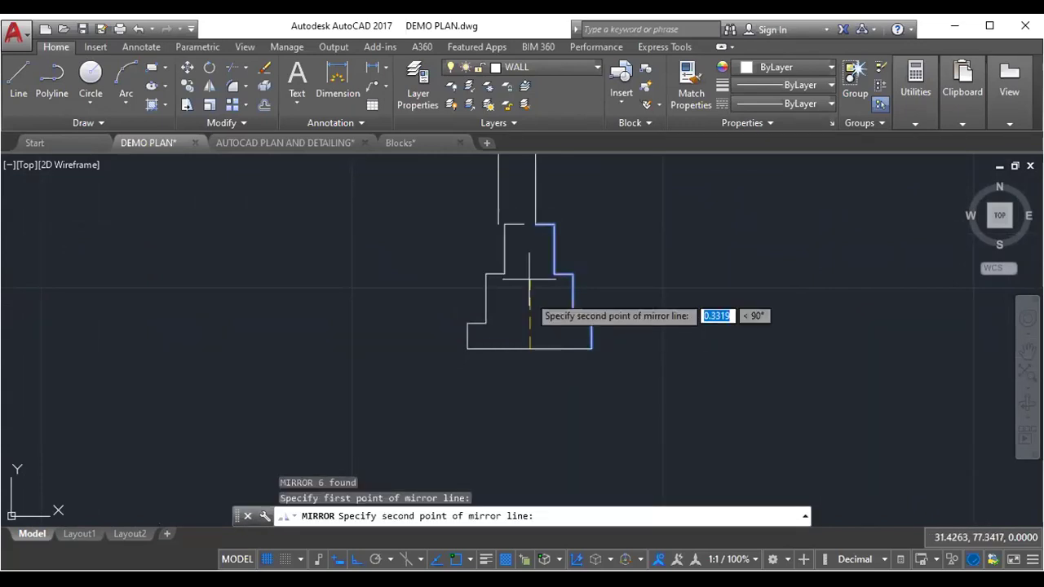
key(Escape)
- Draw a short line from the left wall line's bottom
scroll(524, 238, up, 2)
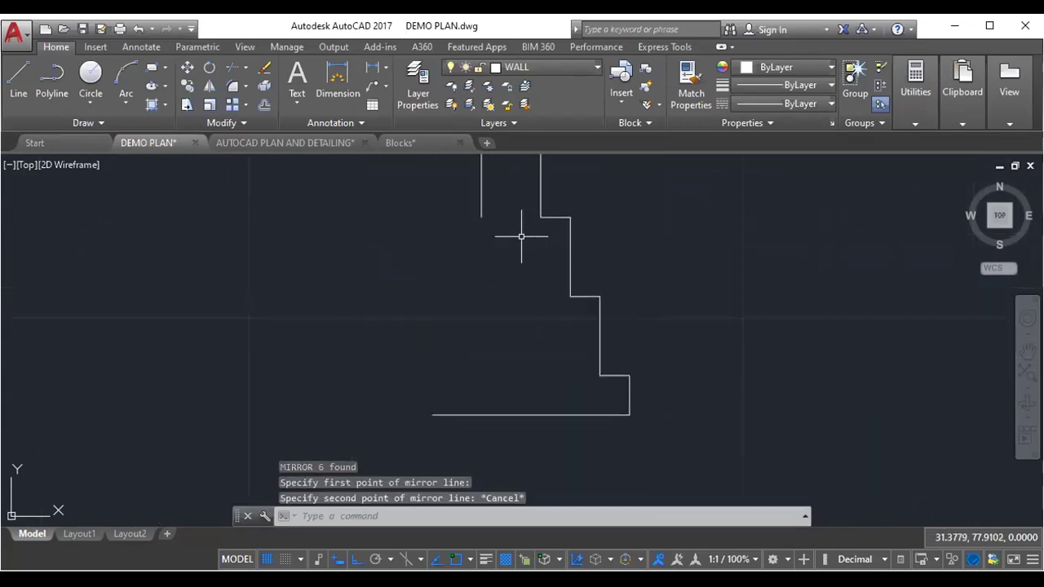
text(l)
key(Return)
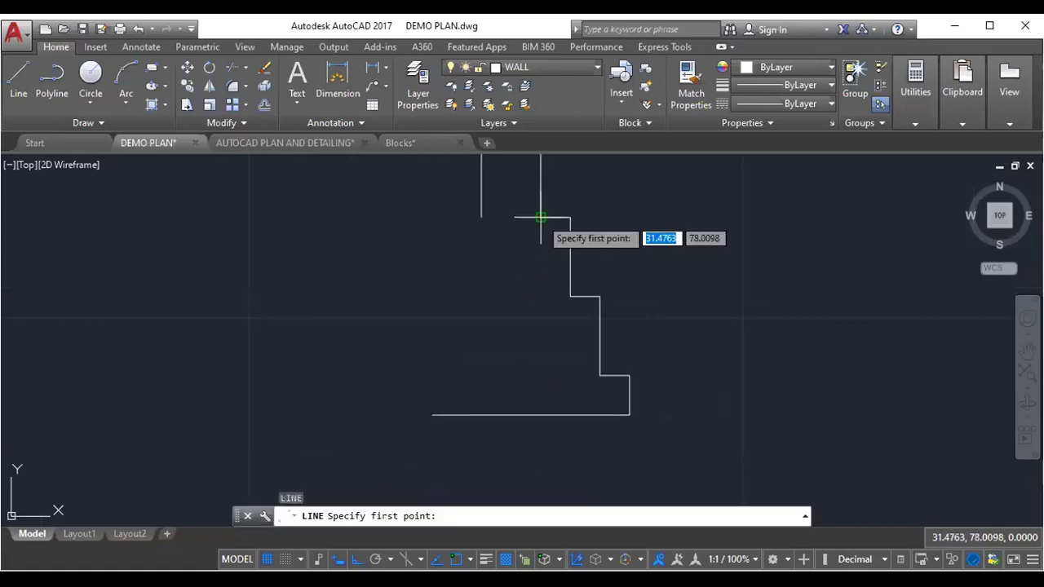
click(541, 218)
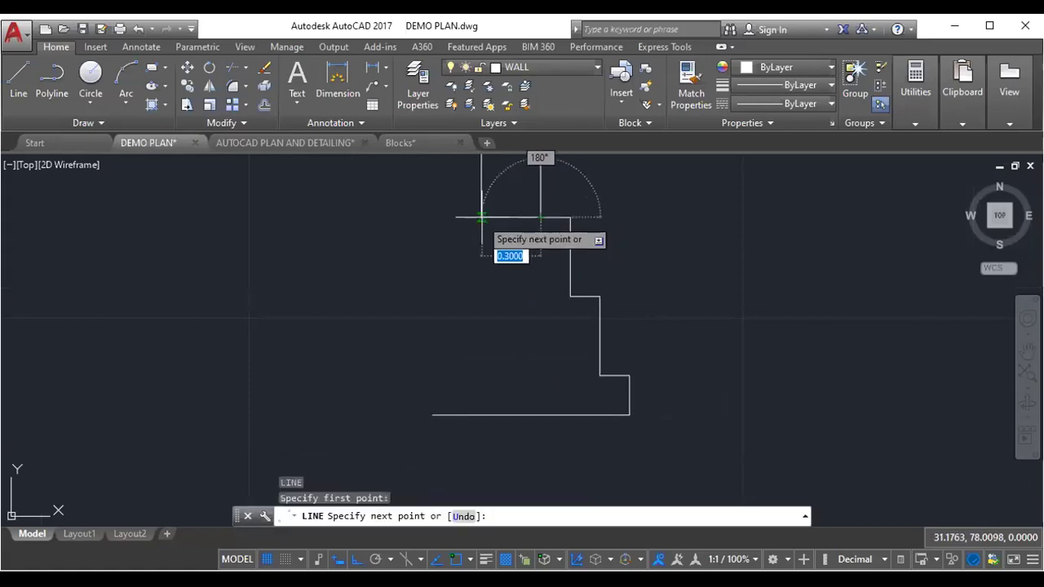
right_click(484, 226)
click(513, 229)
- Select the step segments, then cancel the pending line and move commands
click(558, 217)
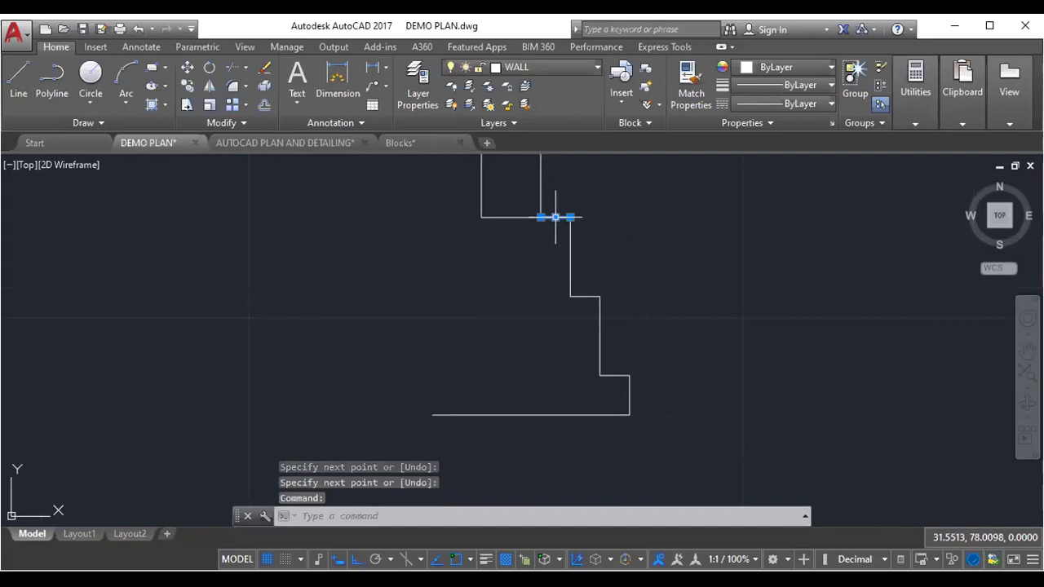
click(572, 247)
click(595, 300)
click(595, 306)
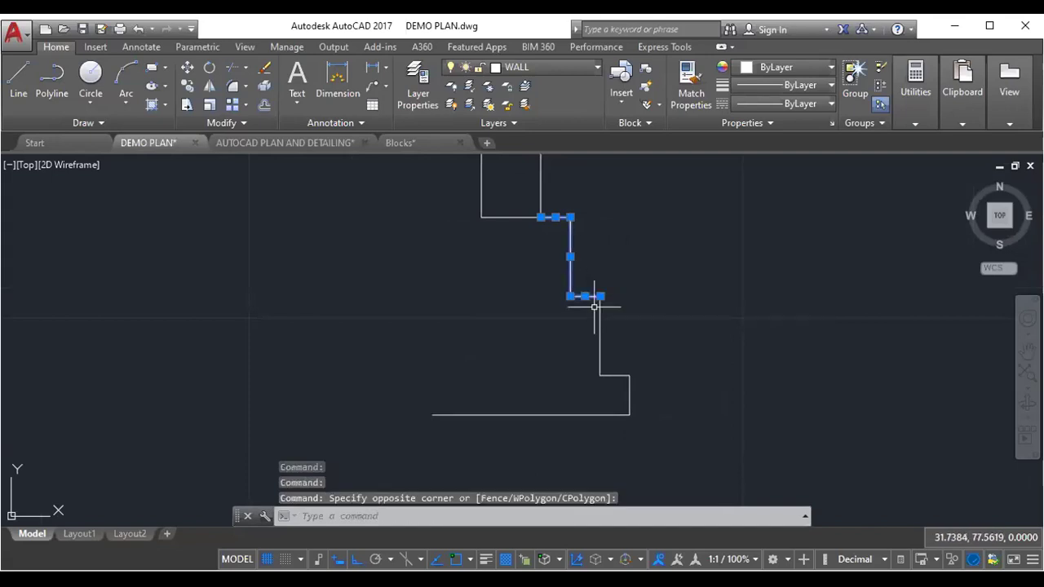
click(601, 335)
click(614, 375)
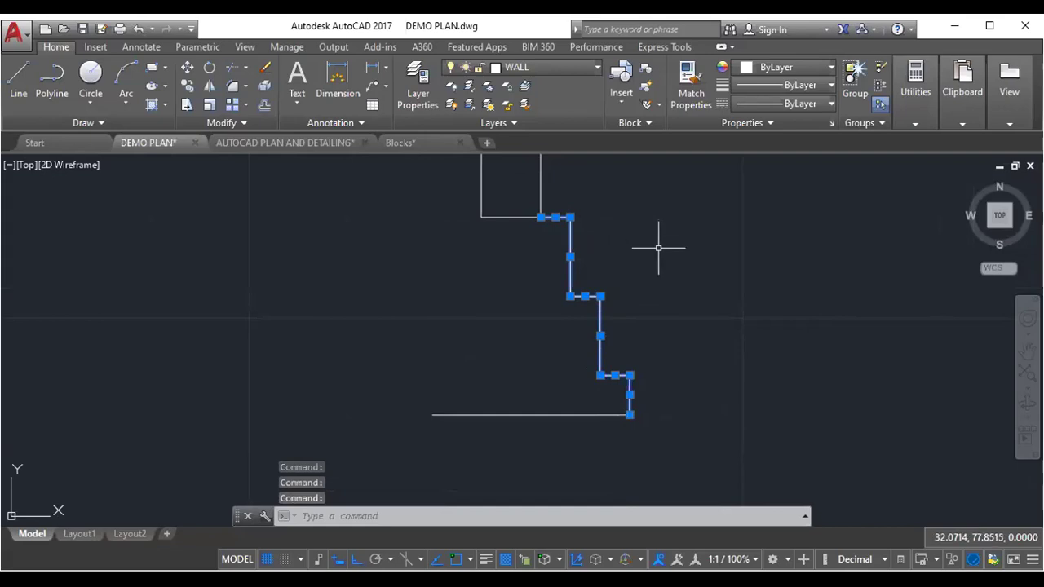
text(L)
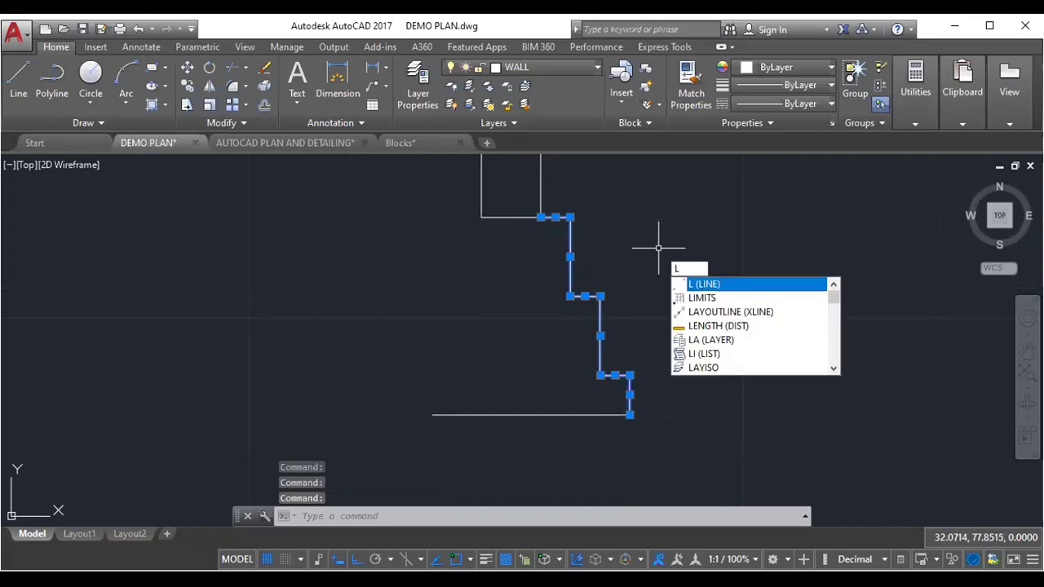
key(Escape)
text(M)
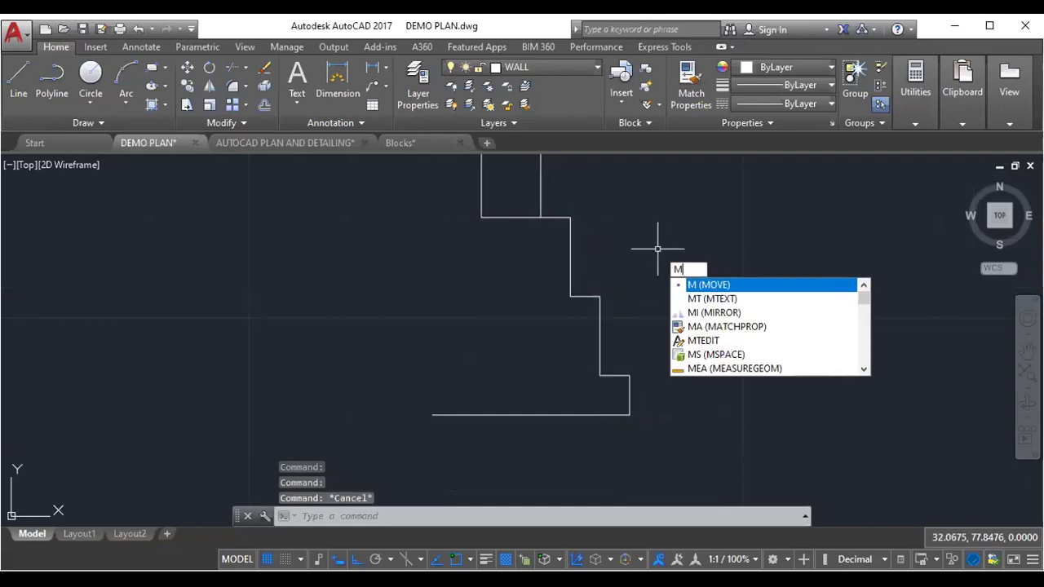
key(Escape)
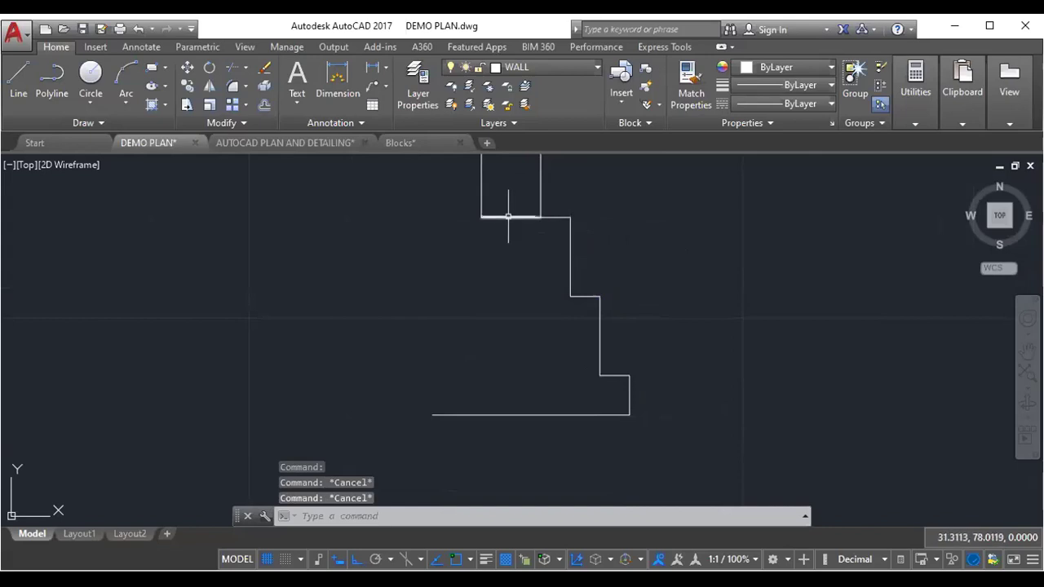
- Draw a horizontal line leftward across the left wall's base
text(l)
key(Return)
click(508, 216)
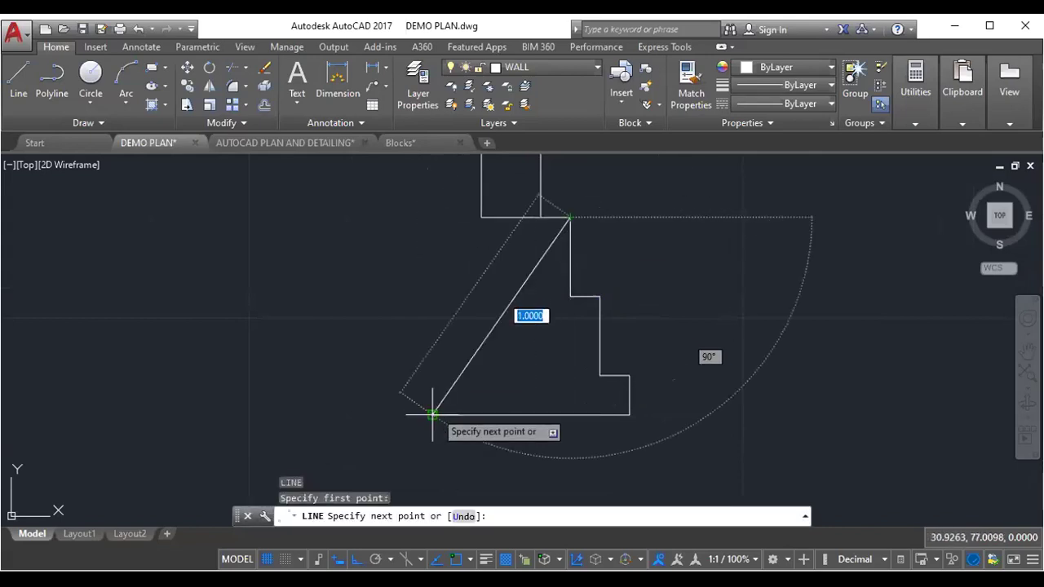
click(432, 217)
right_click(433, 217)
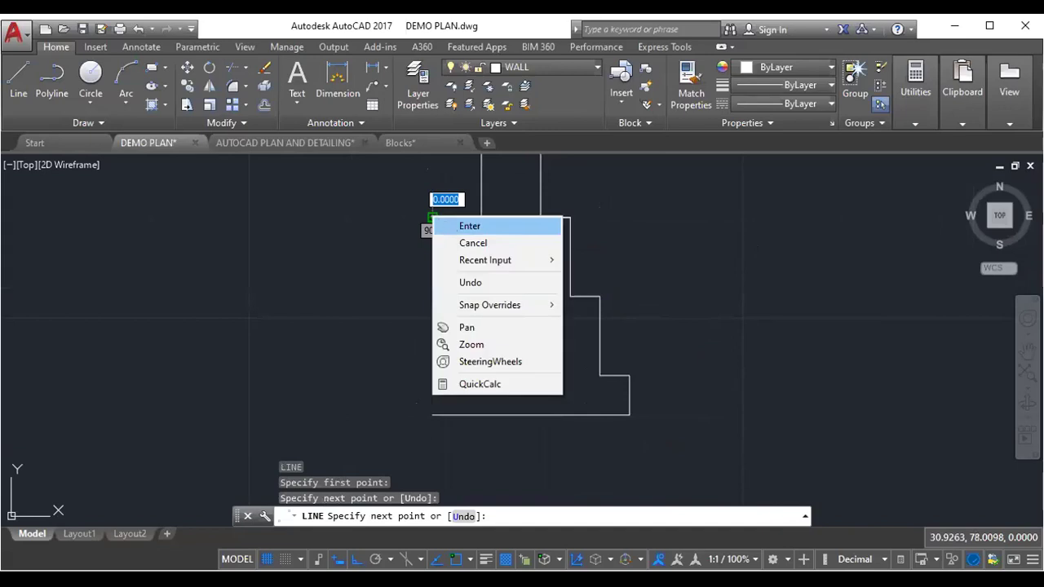
click(465, 224)
- Select the step segments and try mirroring them about a vertical axis, then cancel
click(571, 240)
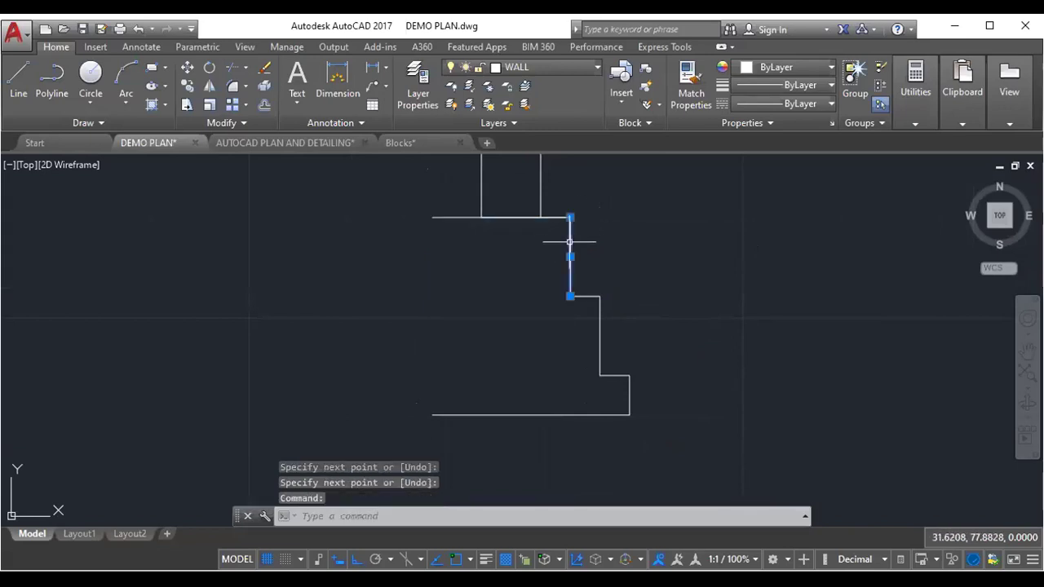
click(590, 296)
click(601, 334)
click(624, 376)
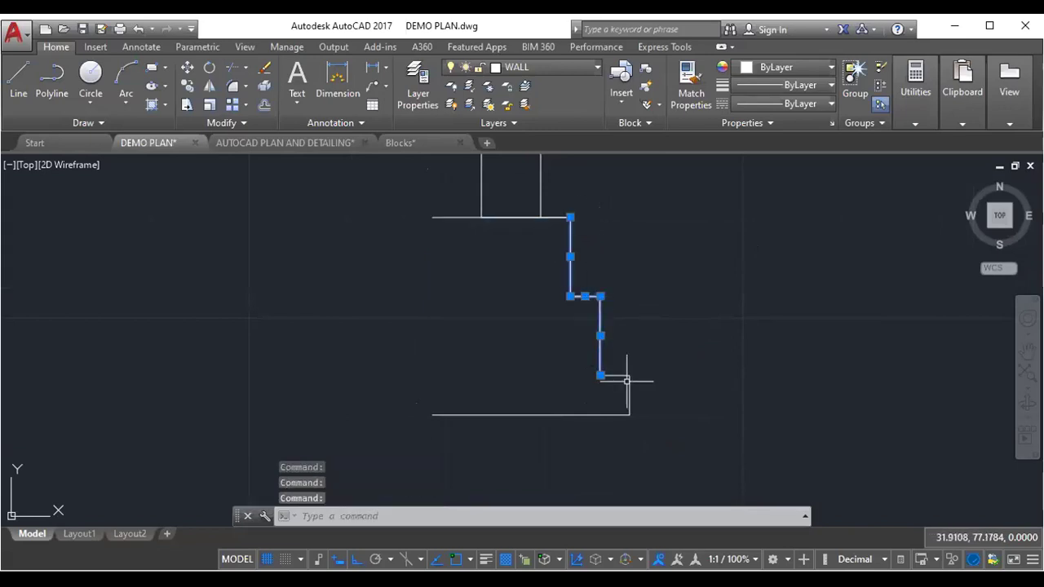
click(630, 392)
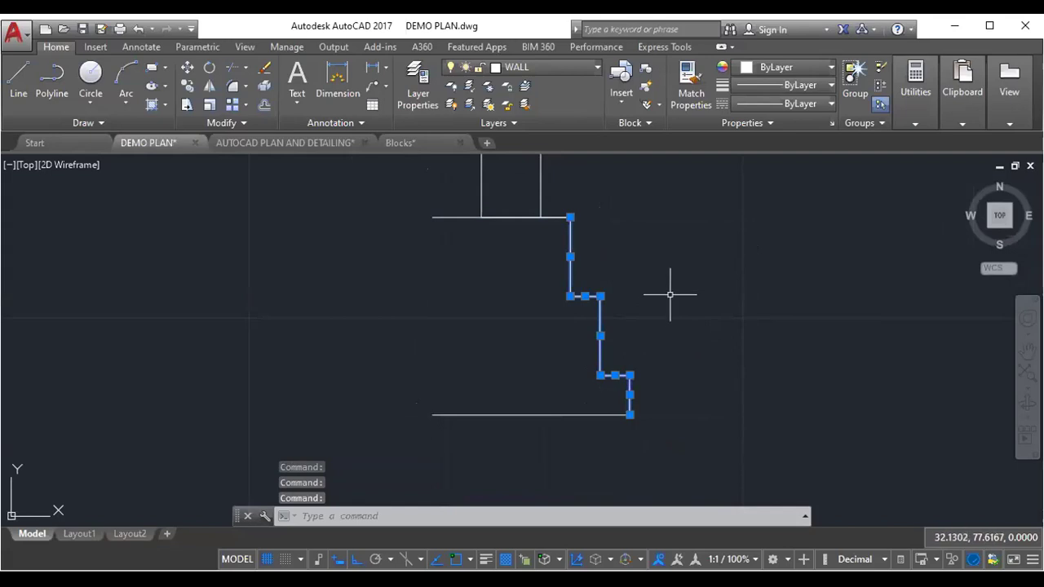
text(MI)
key(Return)
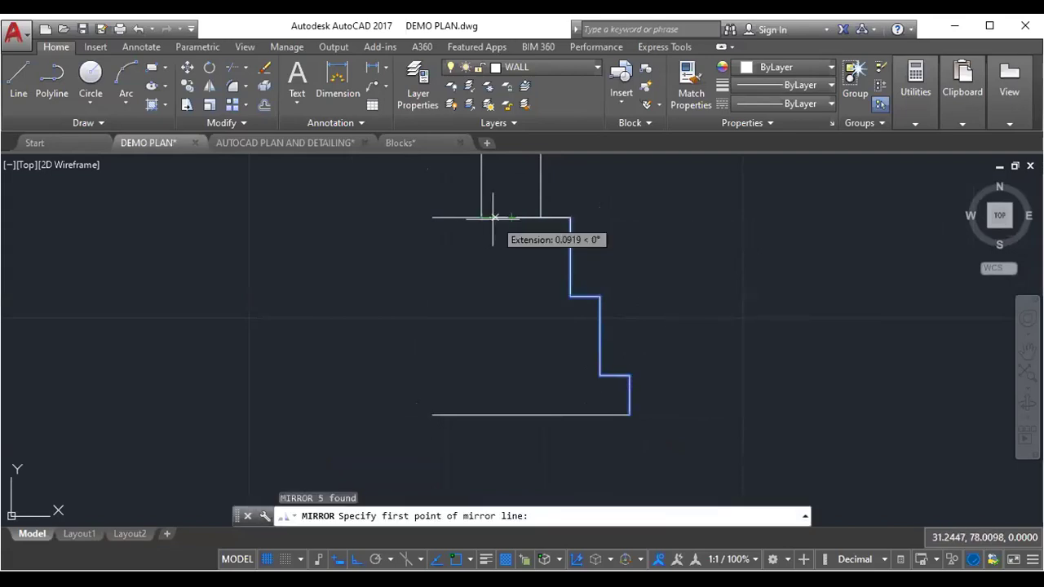
scroll(494, 218, up, 2)
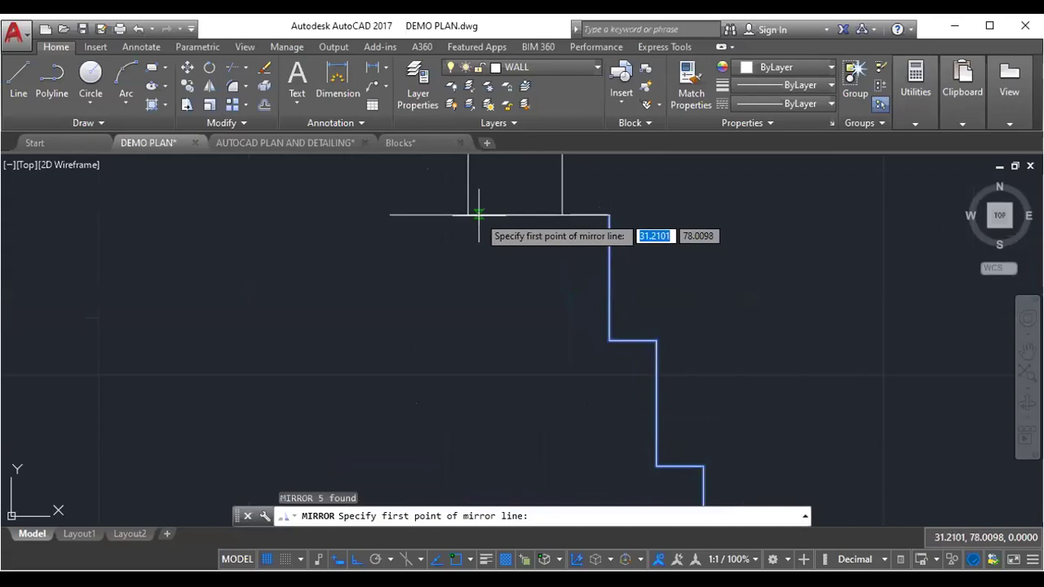
click(500, 216)
scroll(502, 359, down, 2)
middle_drag(503, 359, 507, 307)
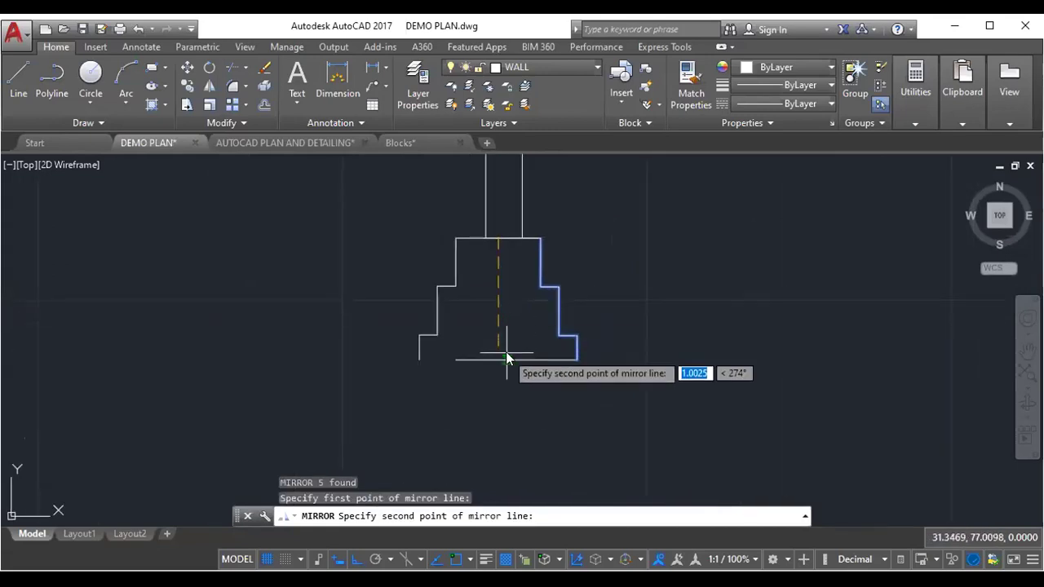
click(507, 354)
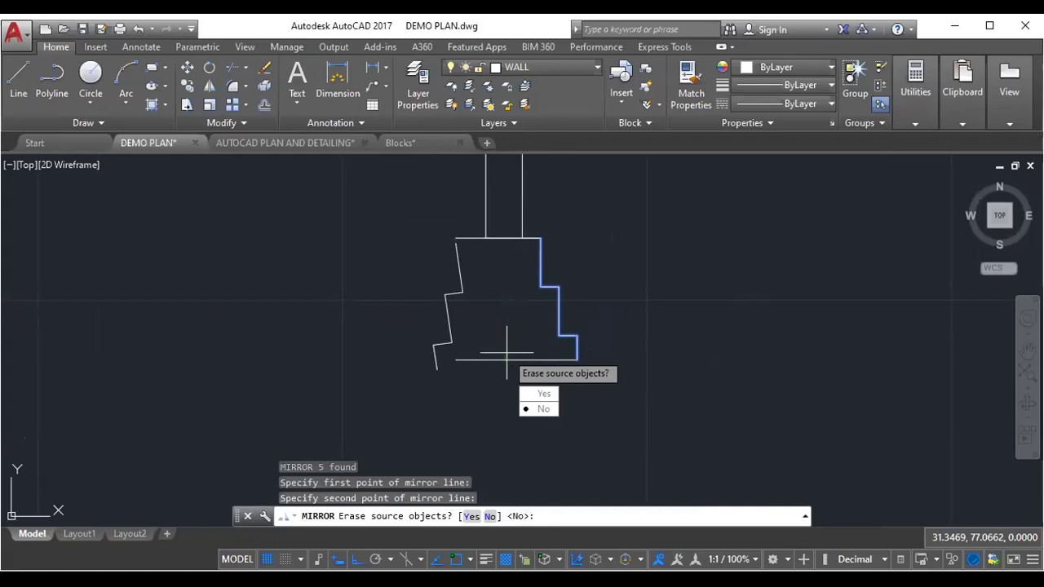
key(Escape)
- Check the wall lines with window and crossing selections, clearing each one
text(m)
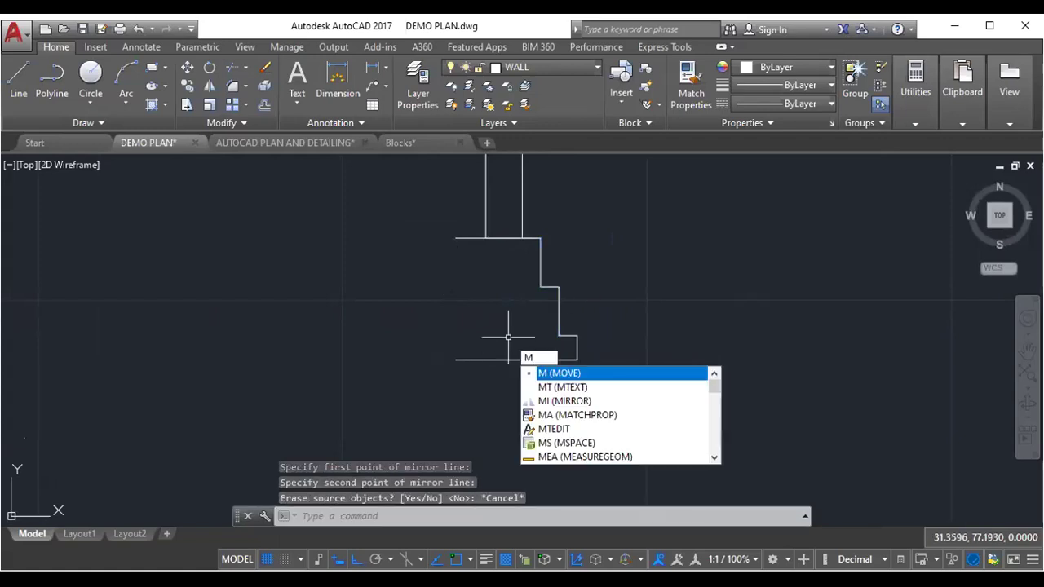
key(Escape)
click(611, 210)
click(542, 373)
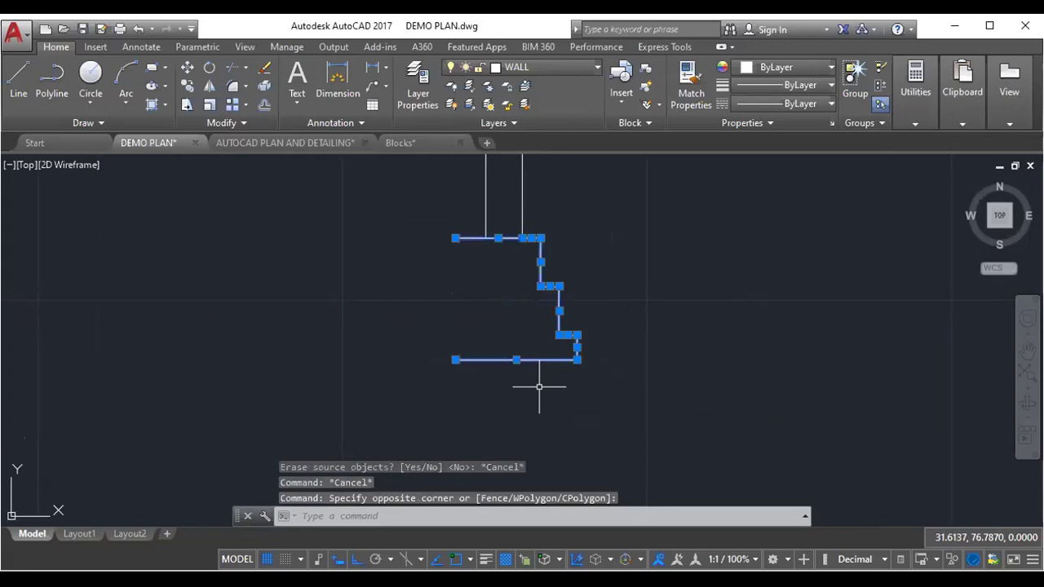
key(Escape)
click(587, 210)
click(540, 292)
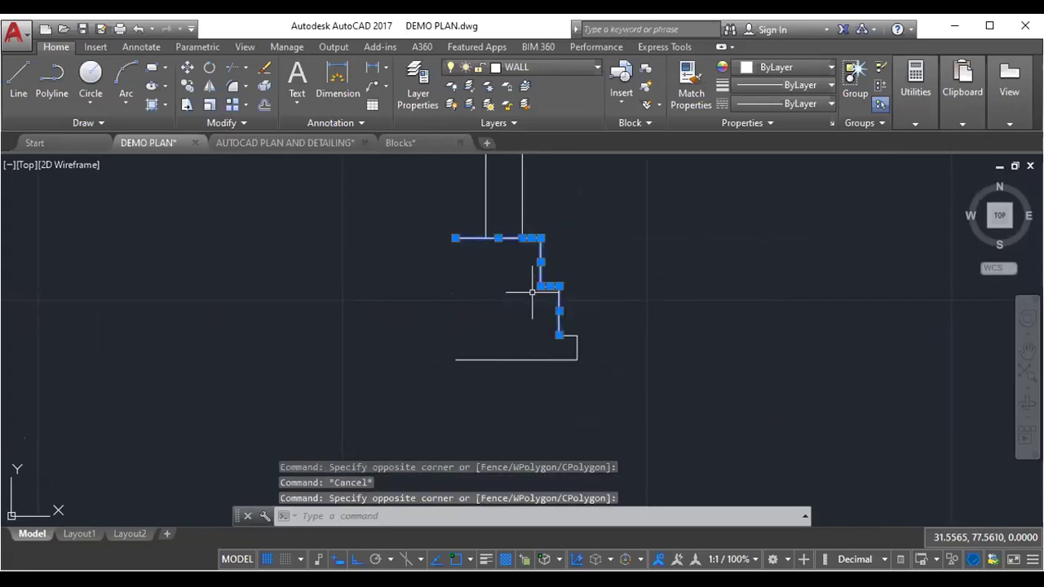
scroll(541, 291, up, 2)
key(Escape)
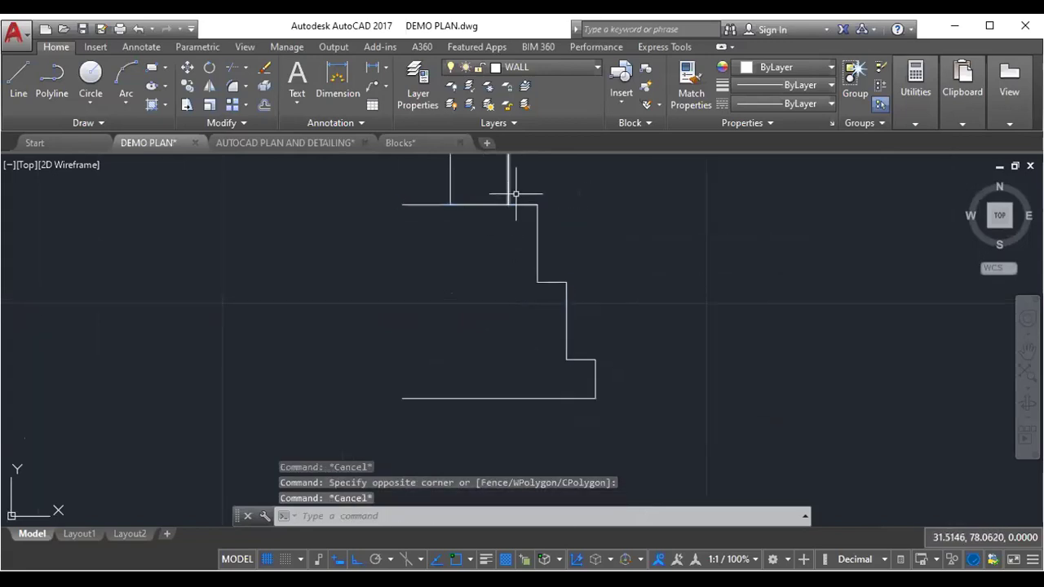
click(524, 205)
key(Escape)
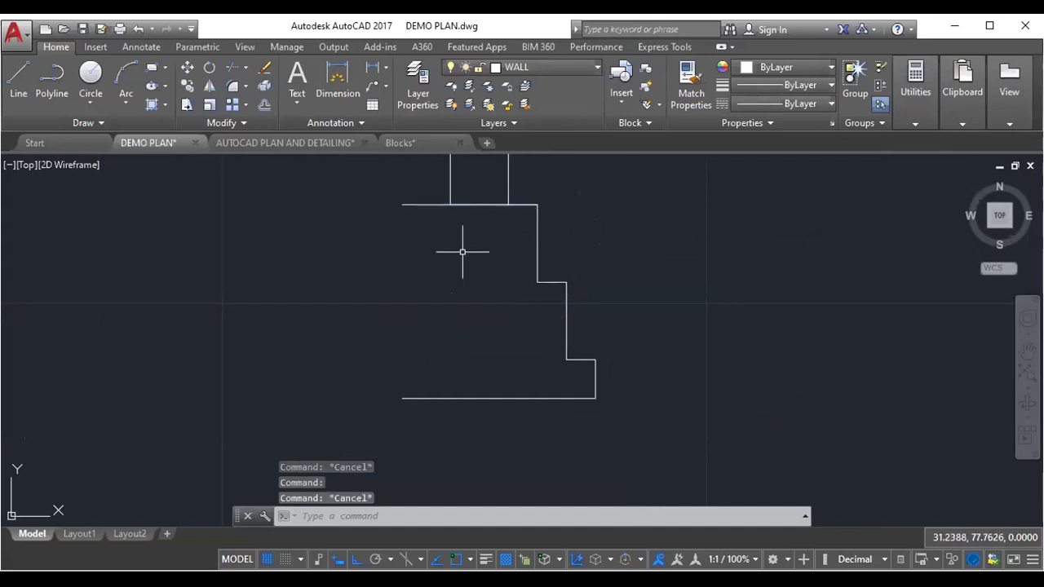
- From the top-left footing corner, draw 0.4, 0.15, 0.4 and 0.15 stepped segments
text(l)
key(Return)
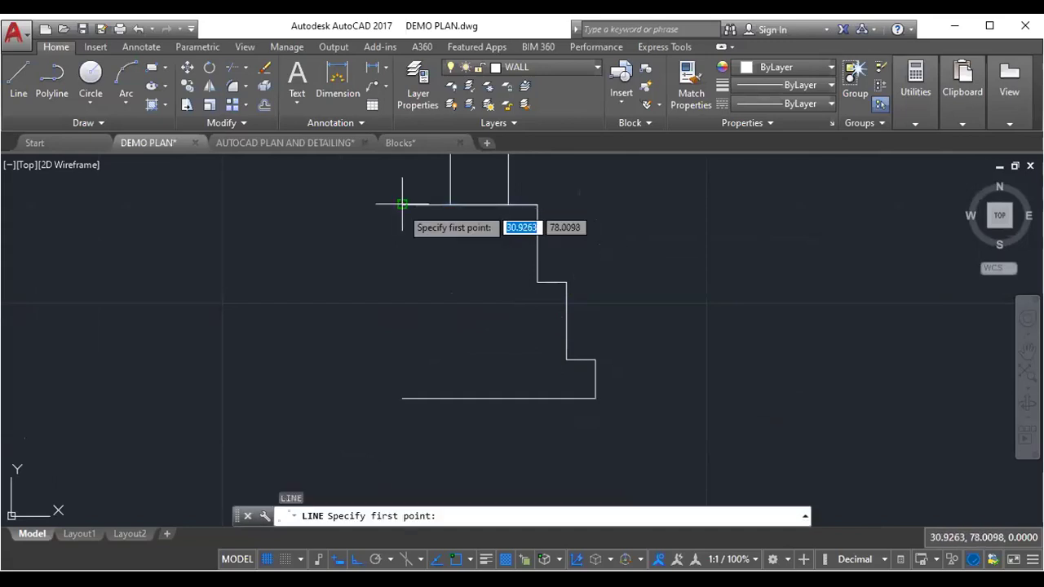
click(402, 205)
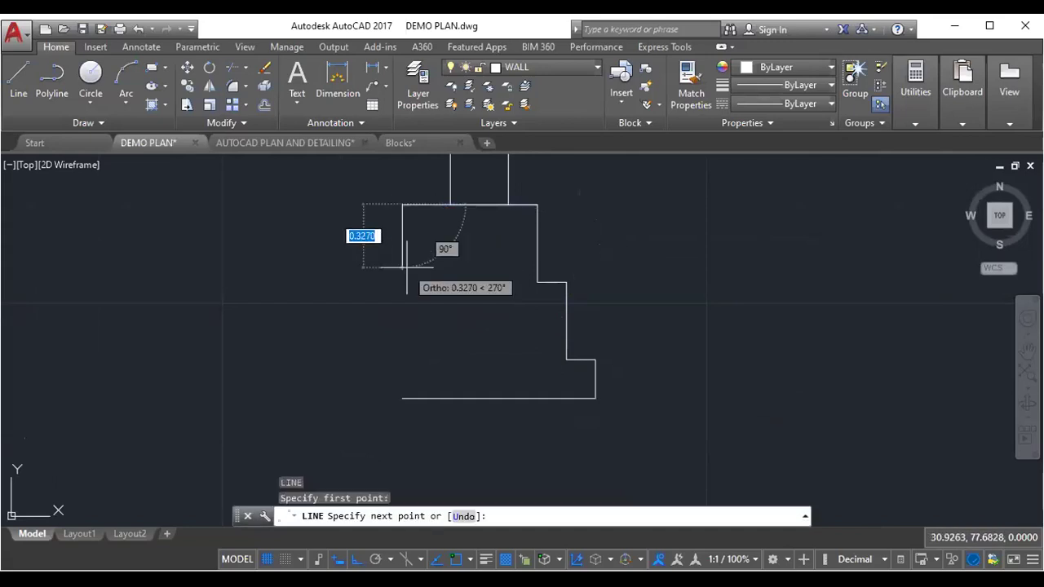
text(0.4)
key(Return)
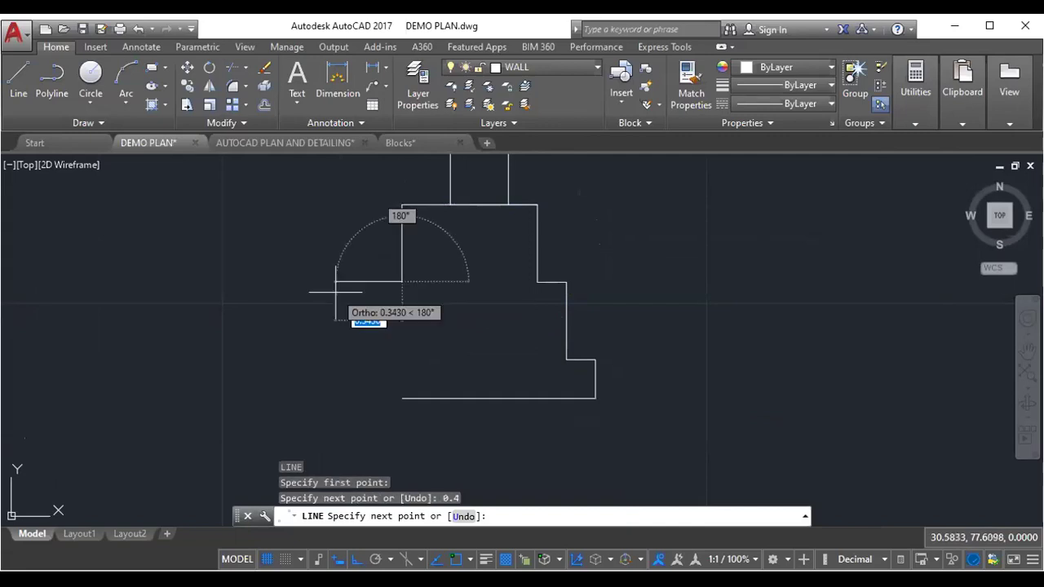
text(0.15)
key(Return)
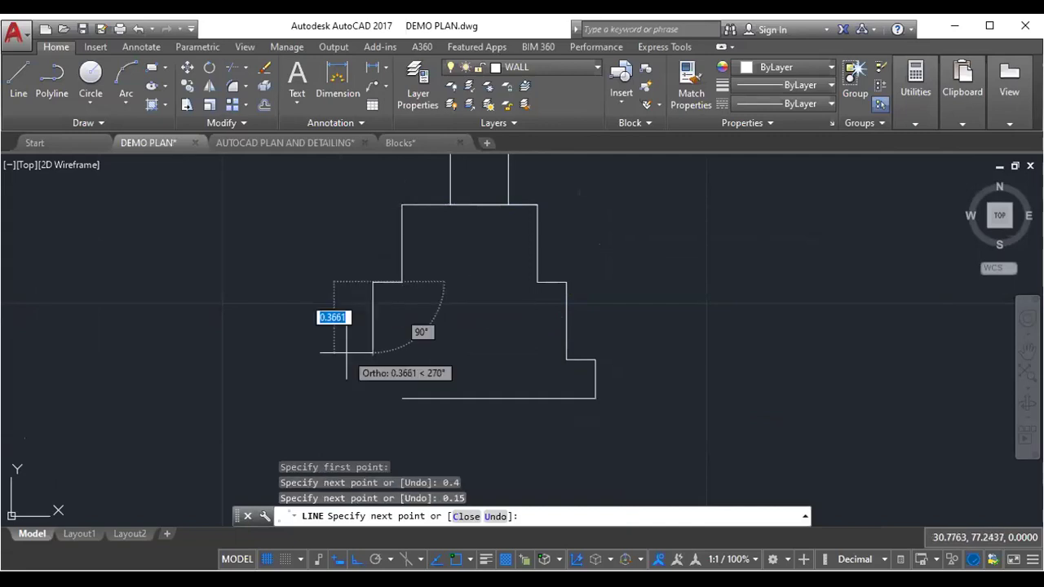
text(0.4)
key(Return)
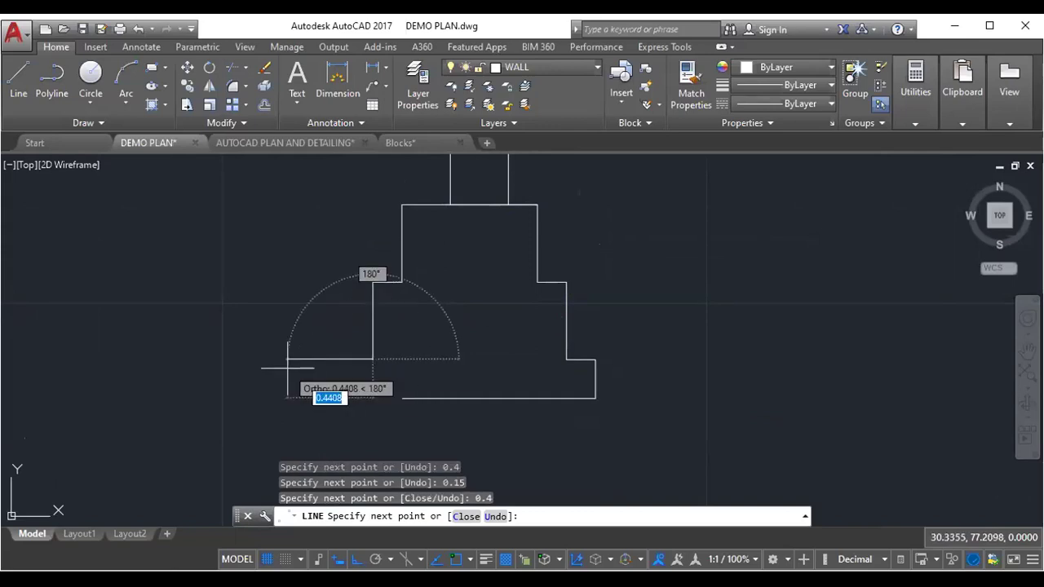
text(0.15)
key(Return)
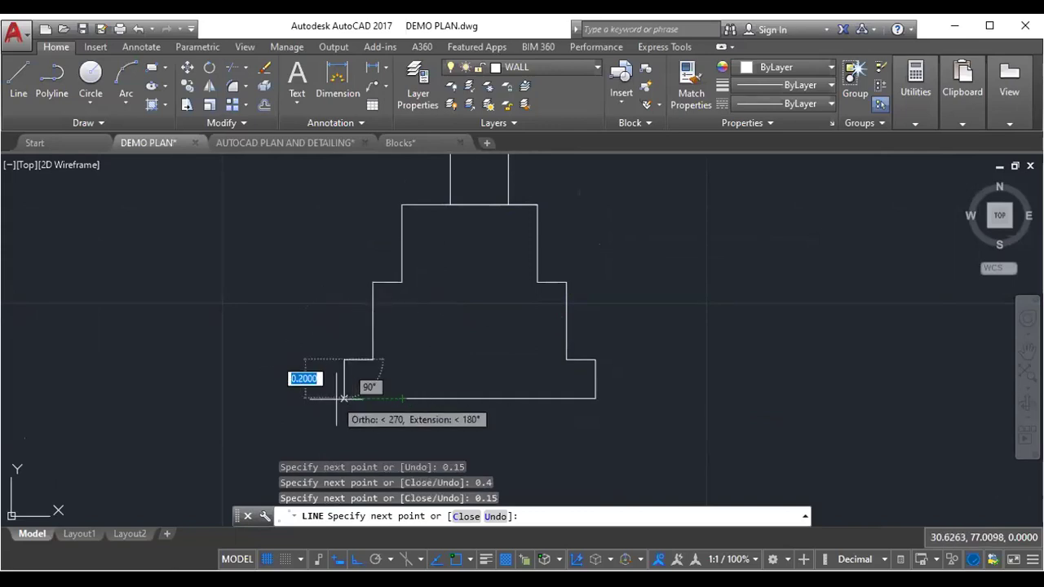
- Drop the last segment to the bottom line and finish the stepped outline
click(344, 398)
click(397, 399)
right_click(404, 398)
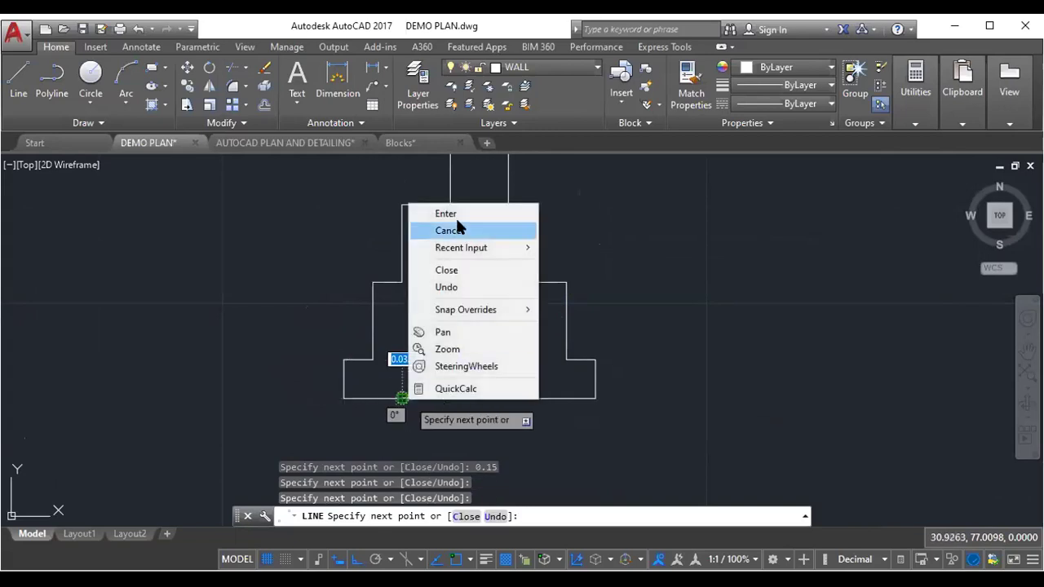
click(449, 214)
- Draw the base slab rectangle beneath the footing
scroll(459, 357, up, 2)
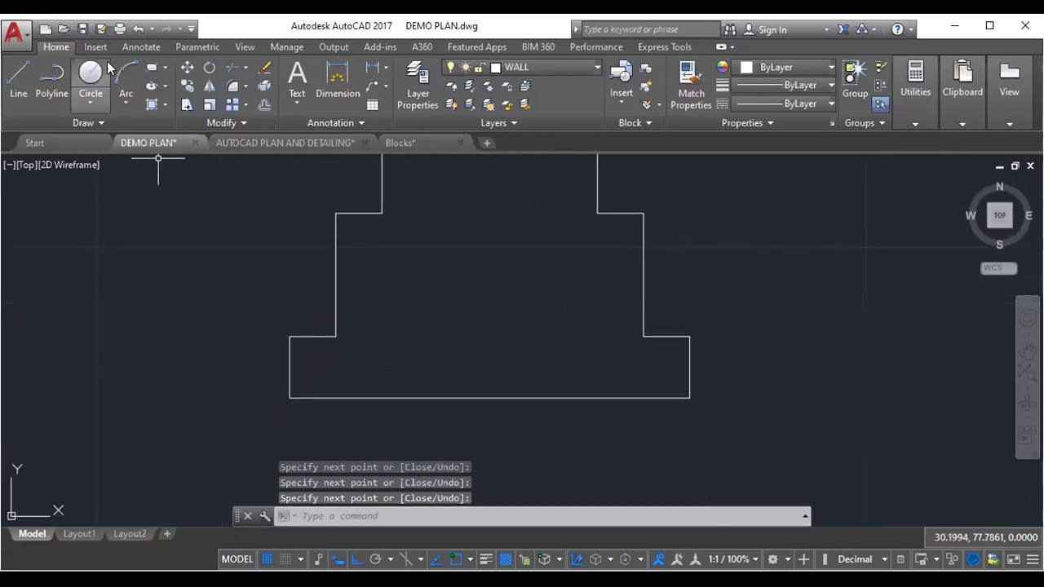
click(152, 67)
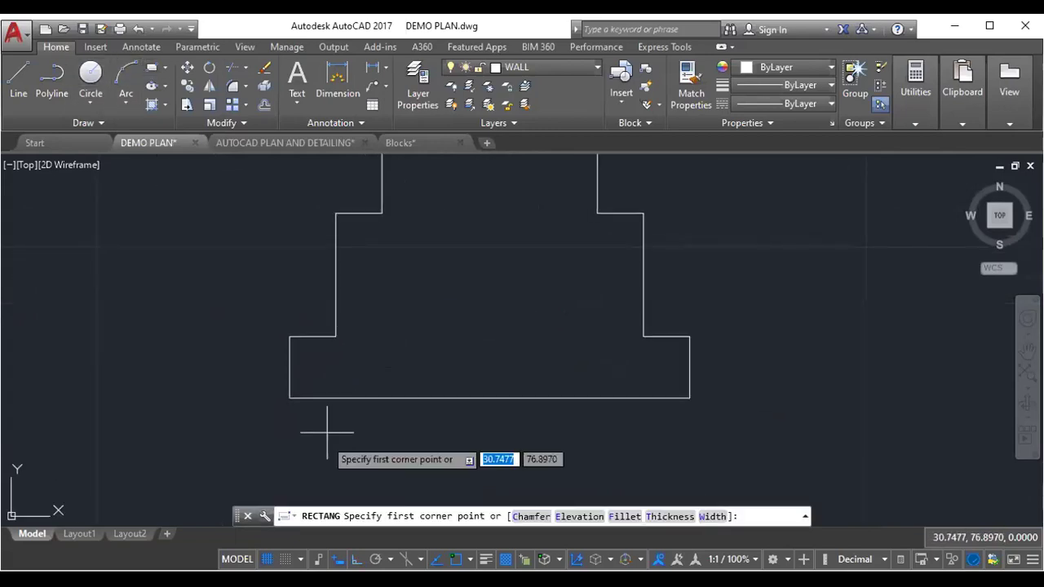
click(289, 335)
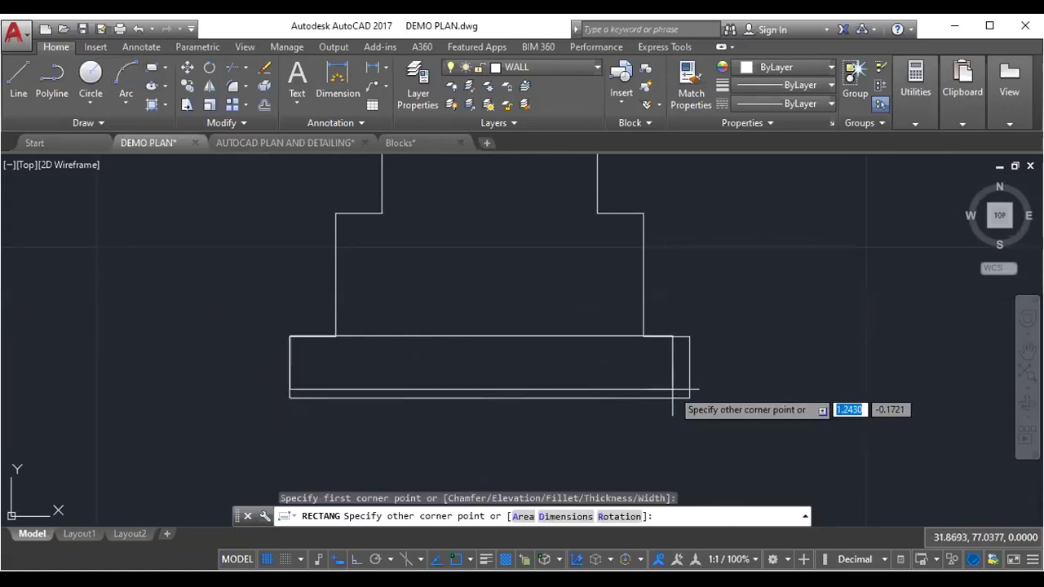
key(Escape)
scroll(504, 371, up, 2)
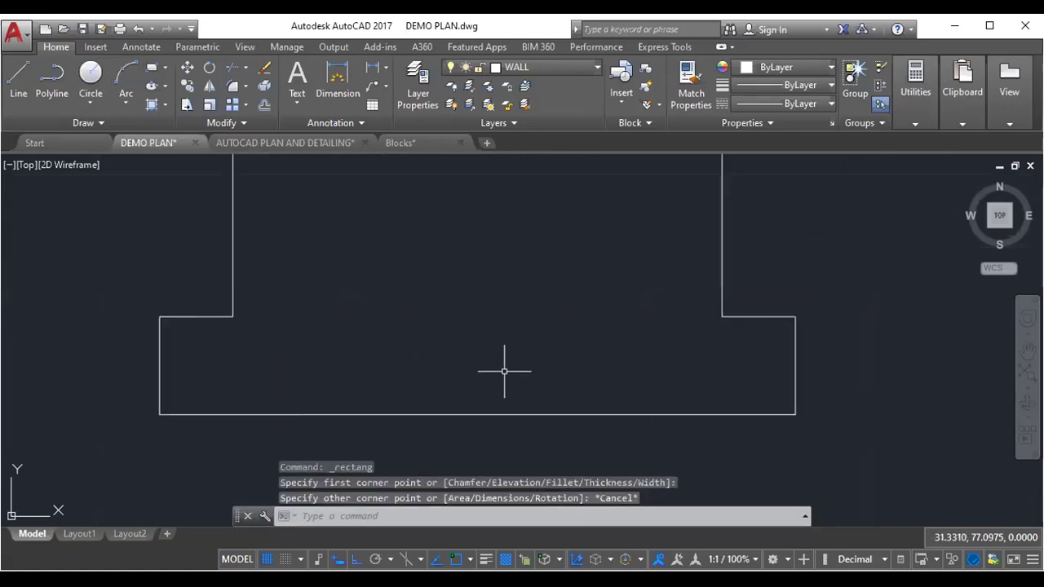
key(Return)
click(160, 317)
scroll(338, 373, down, 3)
scroll(435, 349, up, 6)
click(493, 362)
- Begin a hatch fill with the H command
scroll(594, 351, down, 3)
scroll(586, 345, down, 2)
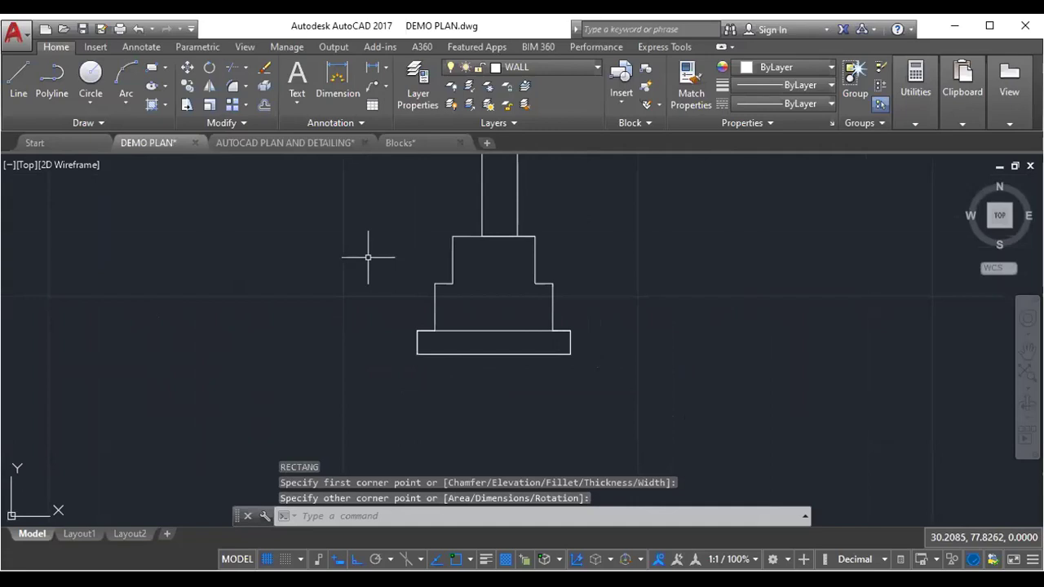
text(h)
key(Return)
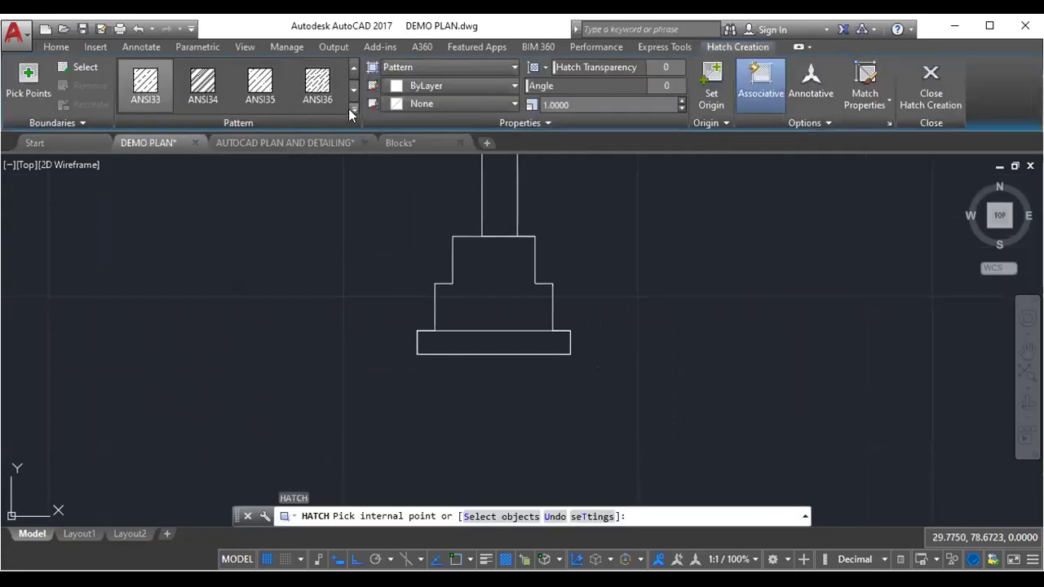
- Fill the base slab with the AR-CONC concrete hatch pattern
click(354, 107)
click(317, 204)
scroll(529, 369, up, 3)
click(502, 325)
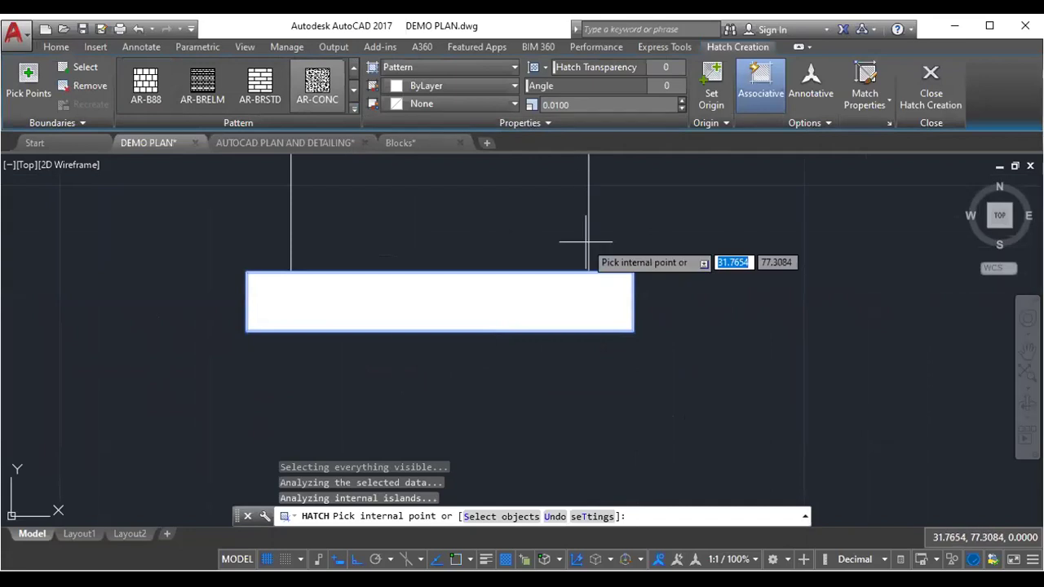
key(Return)
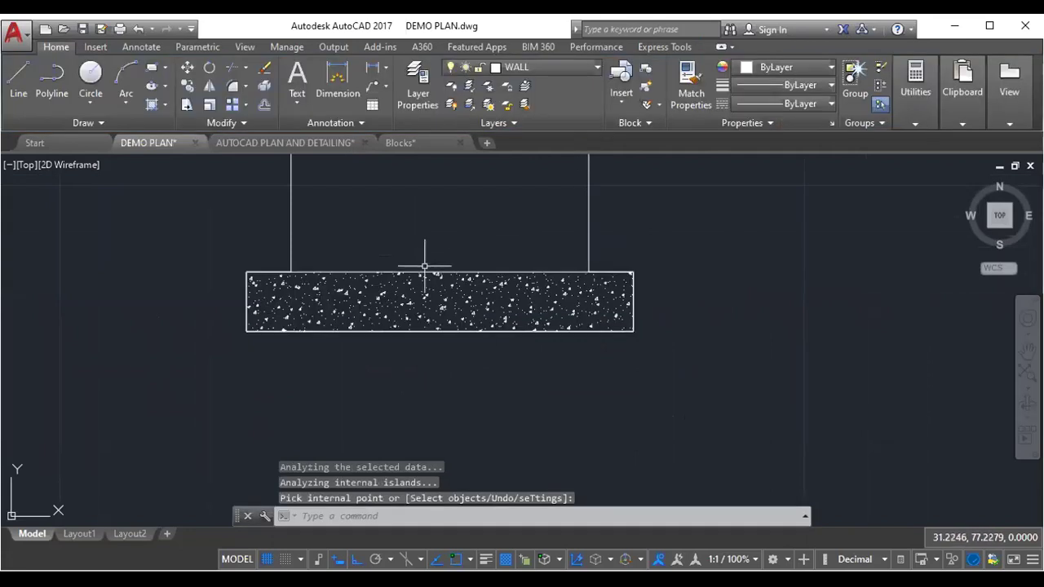
scroll(427, 269, down, 4)
scroll(432, 299, up, 2)
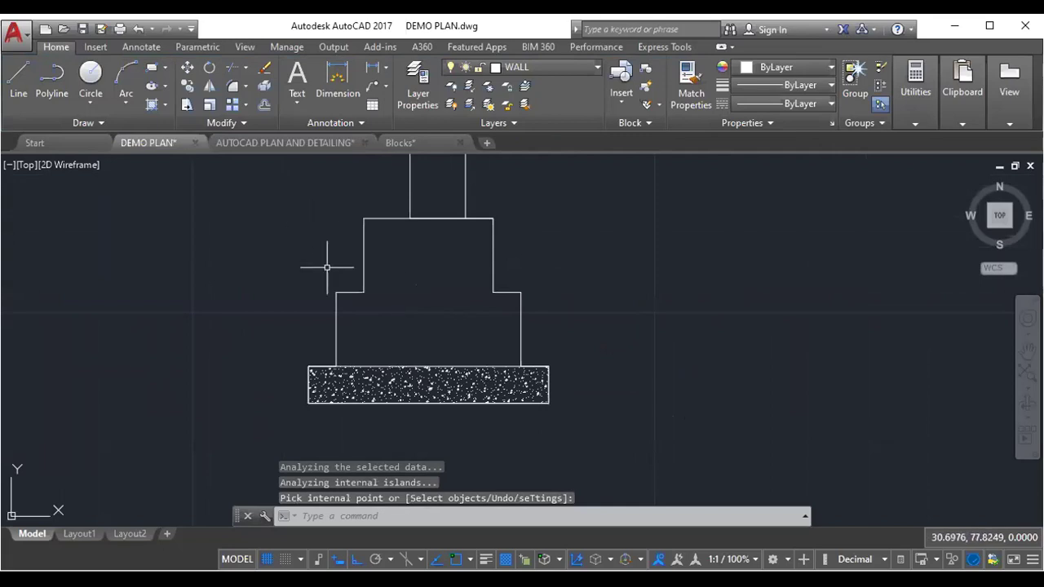
- Hatch the stepped footing with the ANSI33 diagonal pattern at scale 1
key(Return)
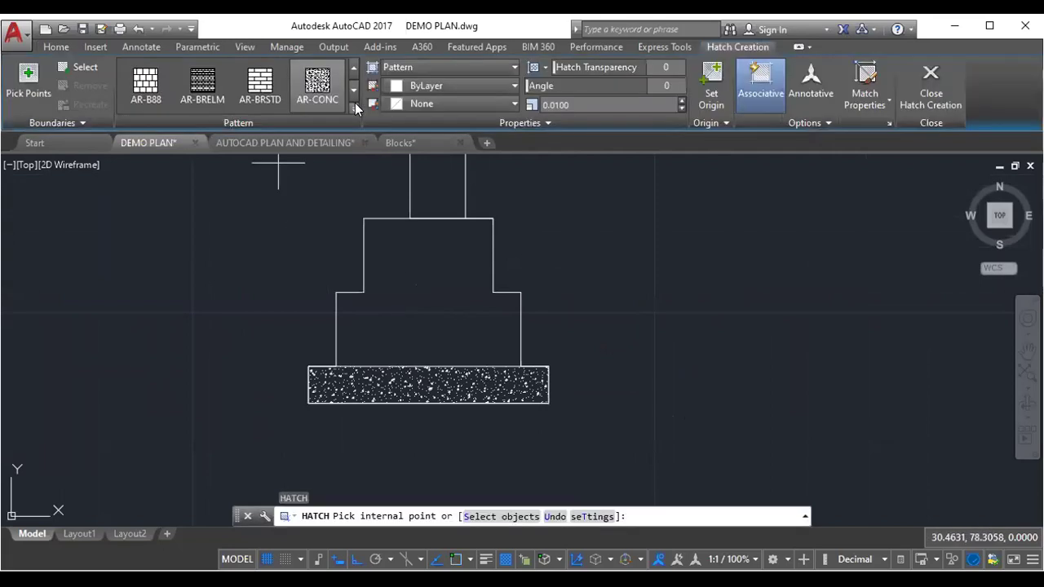
click(351, 108)
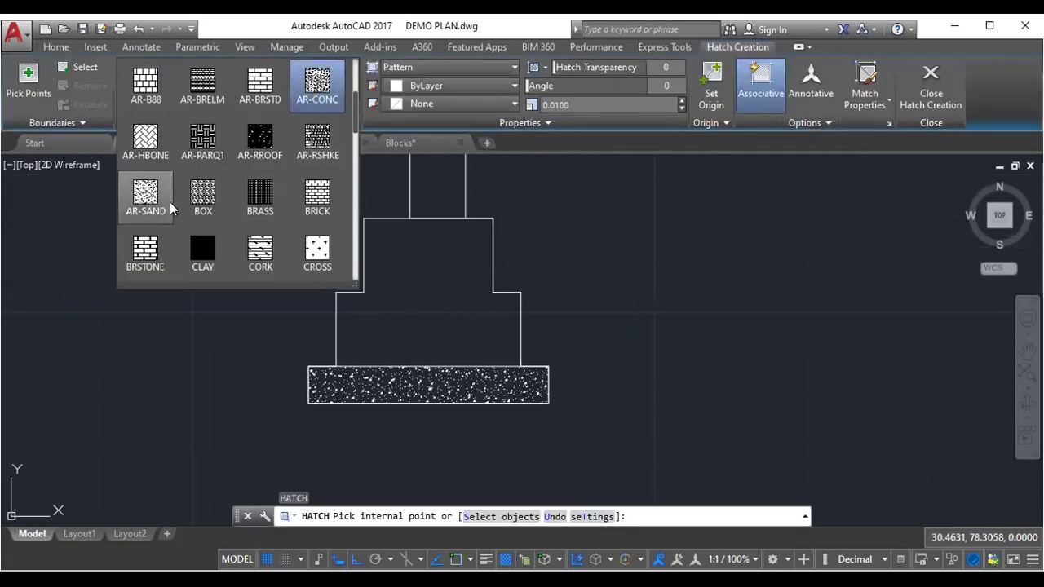
scroll(171, 208, down, 1)
scroll(170, 204, down, 1)
scroll(171, 204, down, 1)
scroll(171, 204, down, 1)
scroll(178, 205, down, 1)
scroll(177, 207, down, 1)
scroll(181, 208, down, 1)
scroll(182, 207, up, 2)
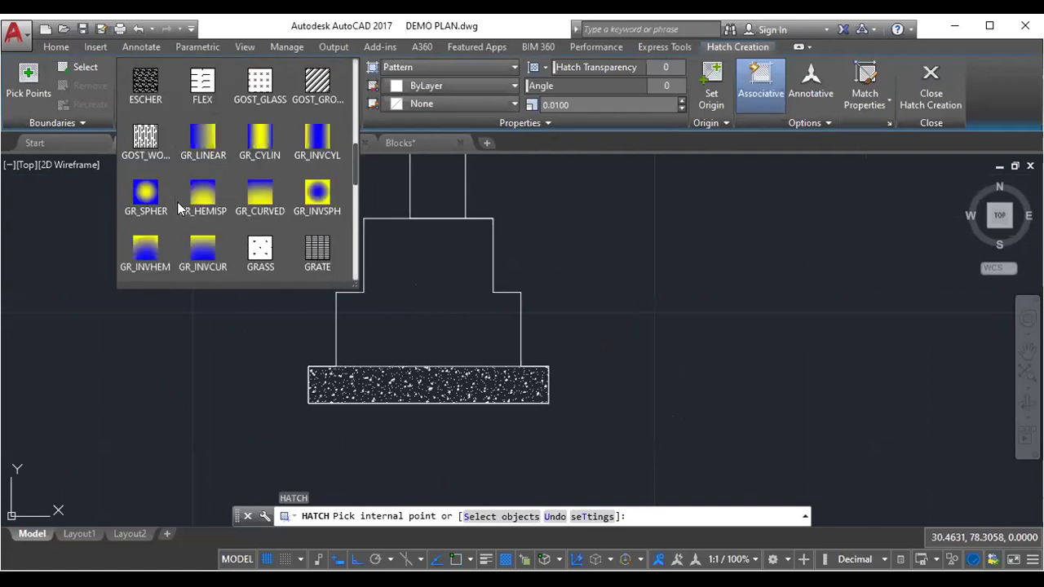
scroll(184, 207, up, 3)
scroll(182, 204, up, 2)
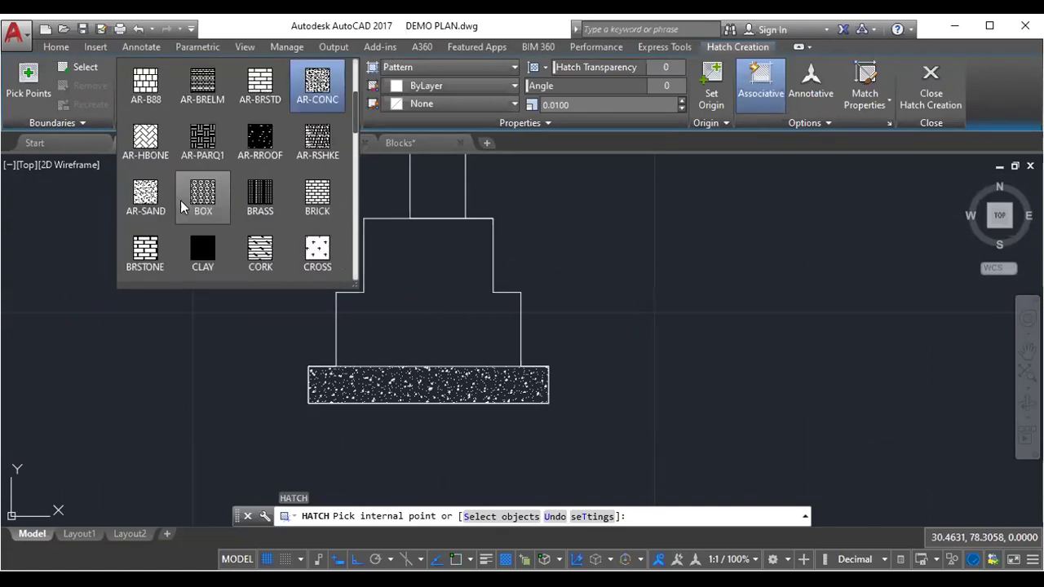
scroll(175, 155, up, 2)
scroll(192, 153, up, 1)
click(163, 151)
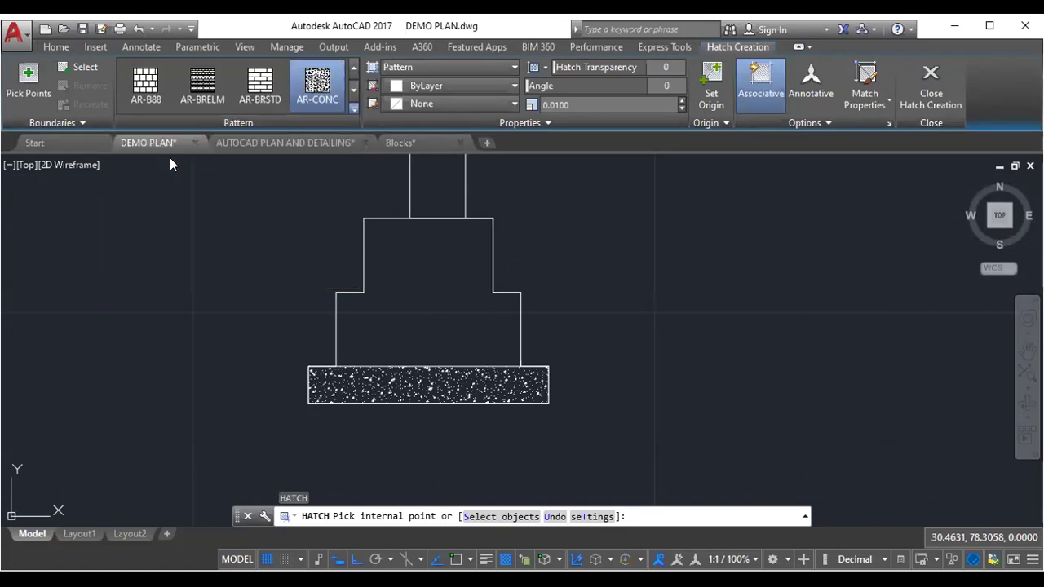
click(423, 285)
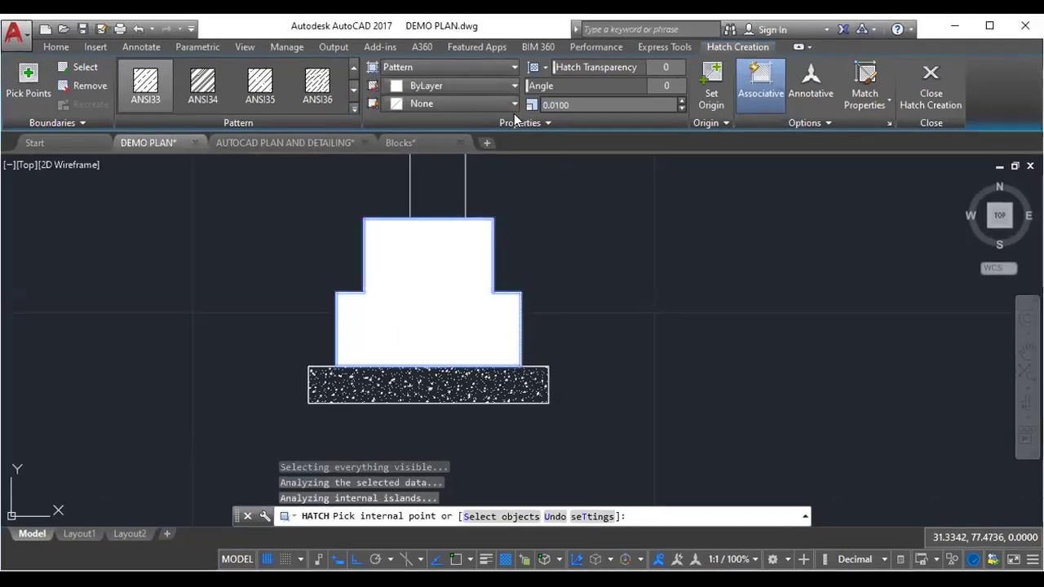
click(607, 105)
text(1)
key(Return)
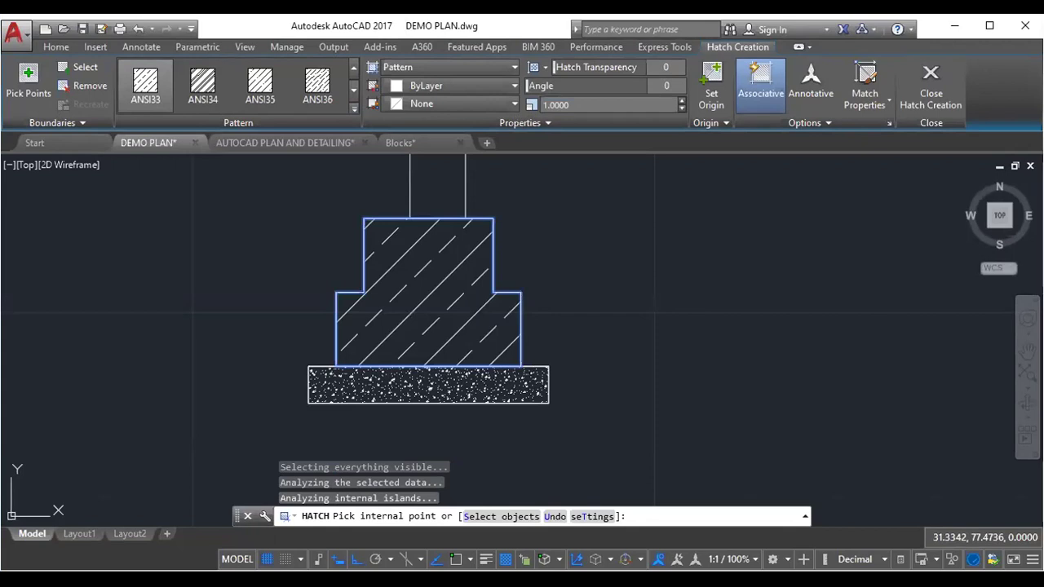
key(Escape)
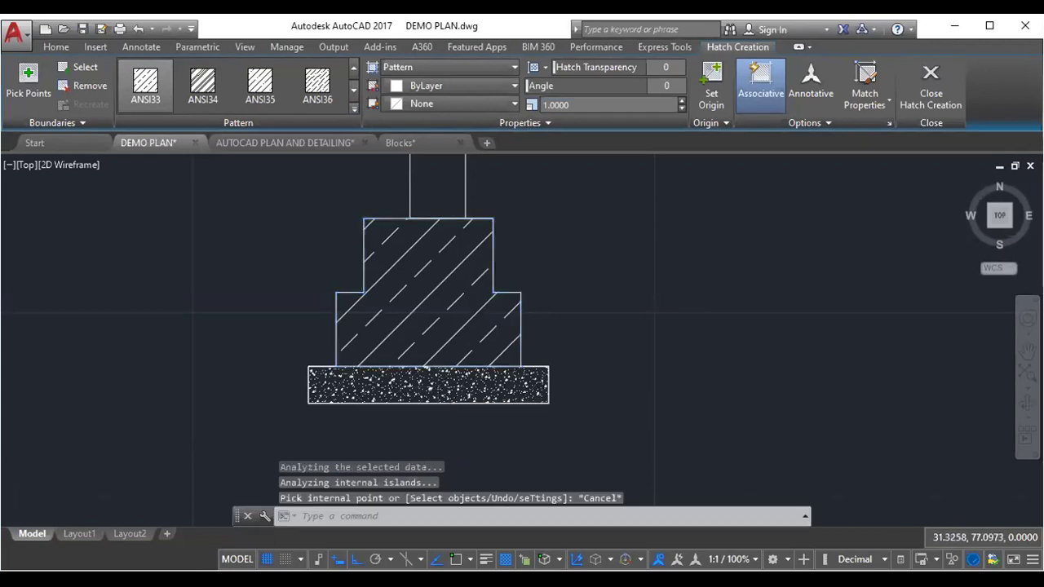
middle_drag(496, 167, 525, 205)
click(501, 186)
- Erase the two vertical column lines above the footing
click(405, 226)
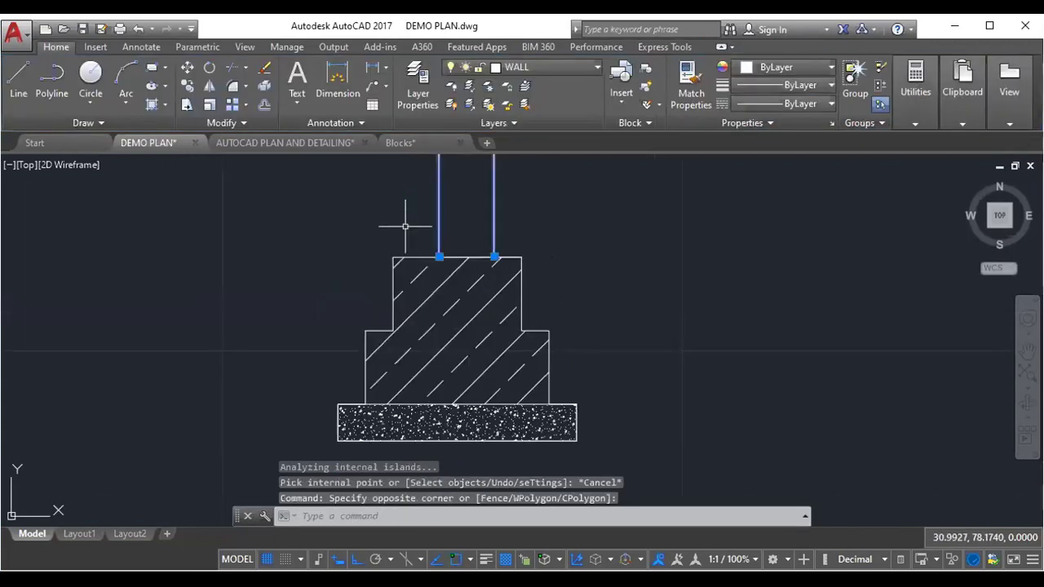
key(Delete)
scroll(390, 254, down, 4)
- Copy the whole hatched footing detail with CO to the first column position
click(330, 231)
click(450, 321)
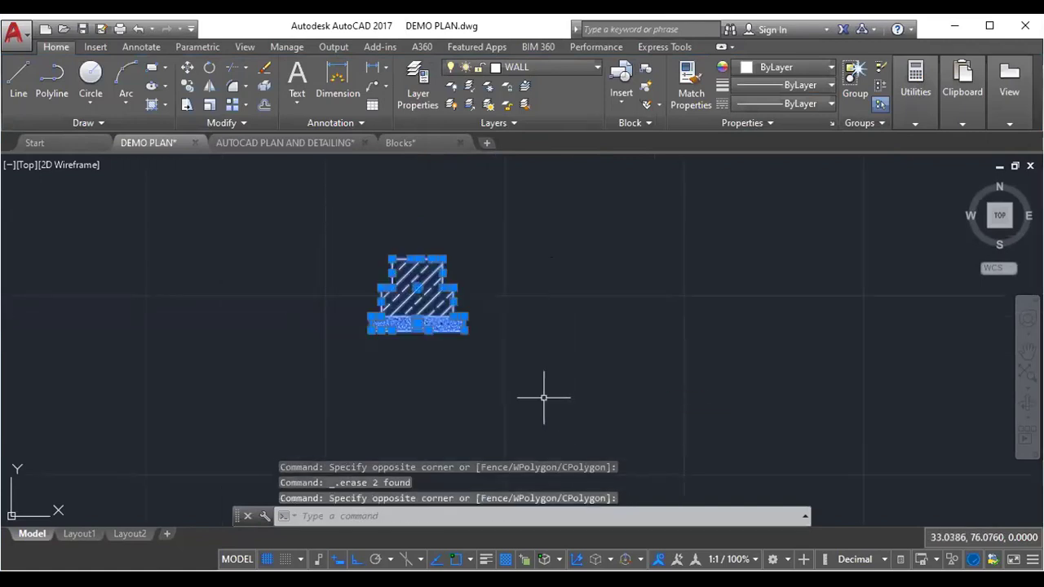
text(co)
key(Return)
scroll(466, 233, up, 4)
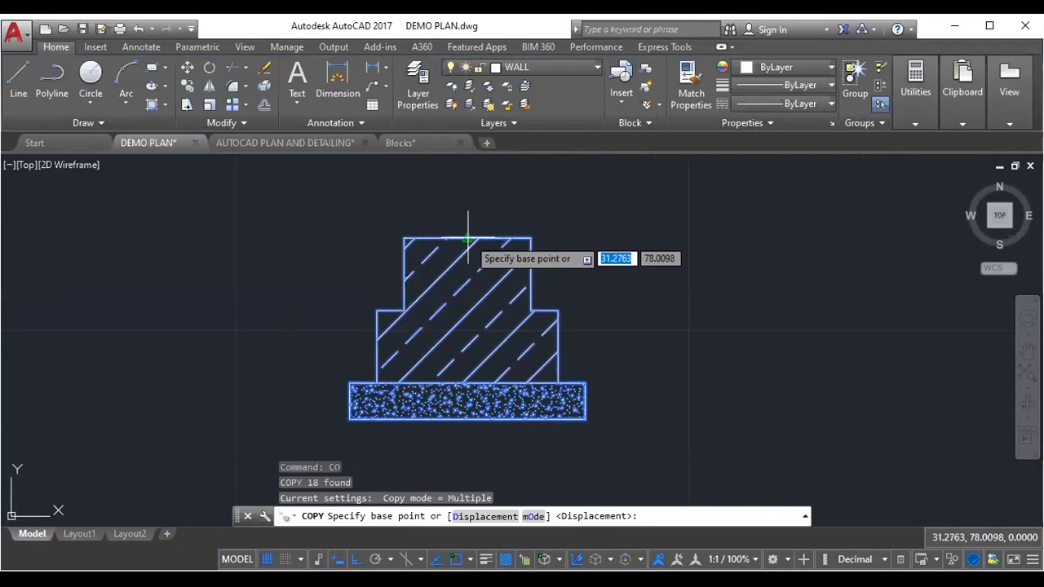
click(473, 234)
scroll(571, 336, down, 5)
scroll(555, 326, down, 2)
scroll(221, 326, up, 3)
scroll(245, 303, up, 3)
scroll(243, 279, up, 2)
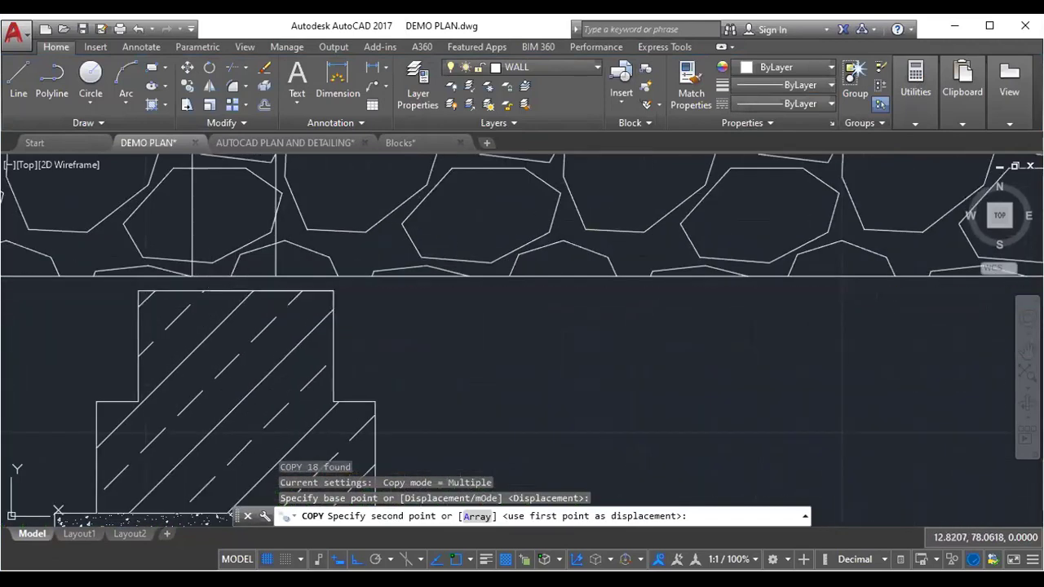
click(243, 280)
- Place another footing copy below the top line, completing copies under all three columns
scroll(245, 300, down, 3)
scroll(246, 314, down, 3)
scroll(392, 318, up, 3)
scroll(334, 294, up, 2)
scroll(344, 253, up, 2)
click(343, 252)
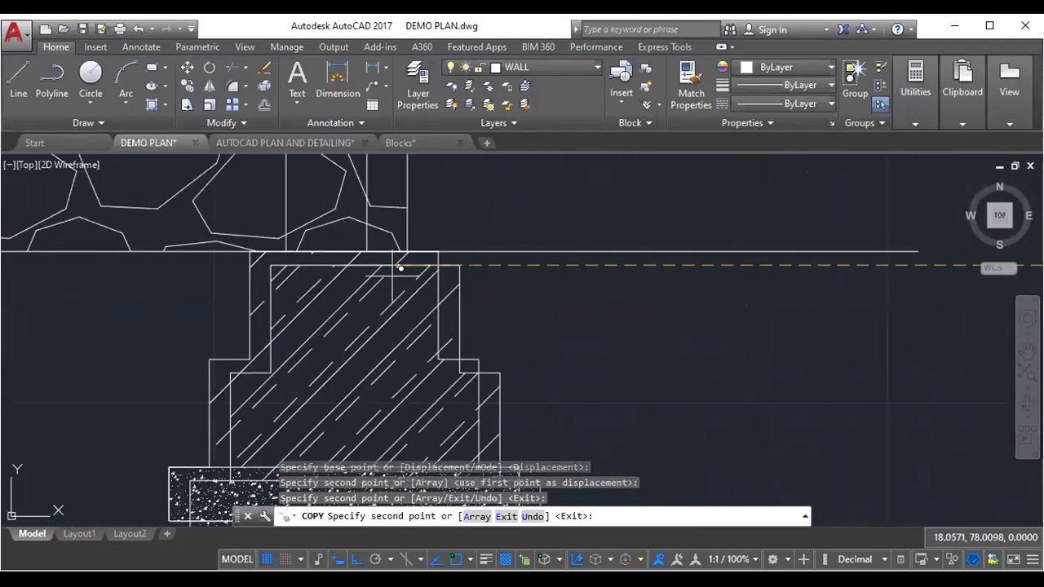
key(Escape)
scroll(514, 321, down, 5)
scroll(563, 341, down, 2)
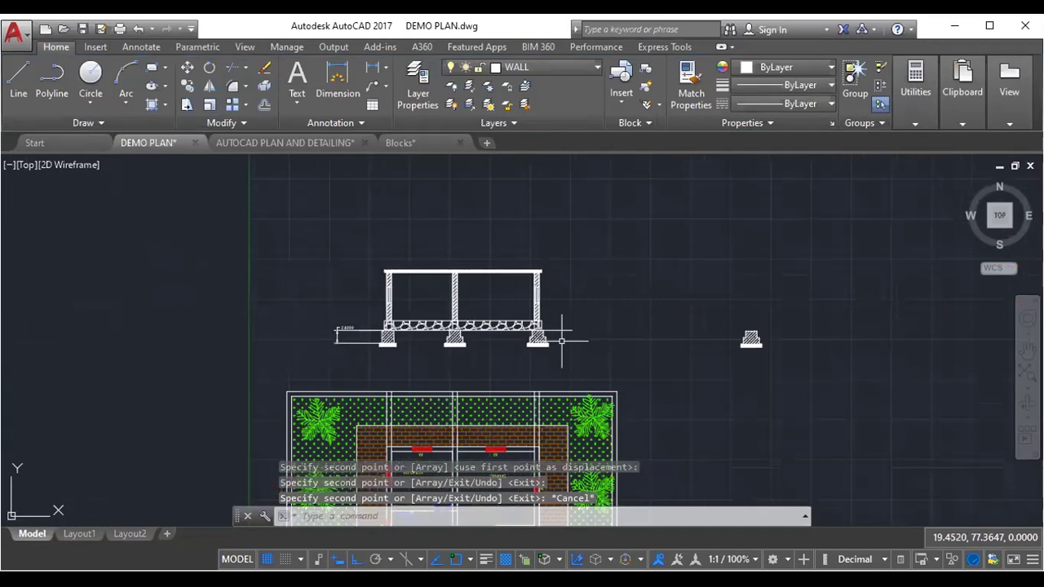
scroll(546, 343, up, 2)
scroll(538, 334, up, 2)
scroll(526, 318, down, 2)
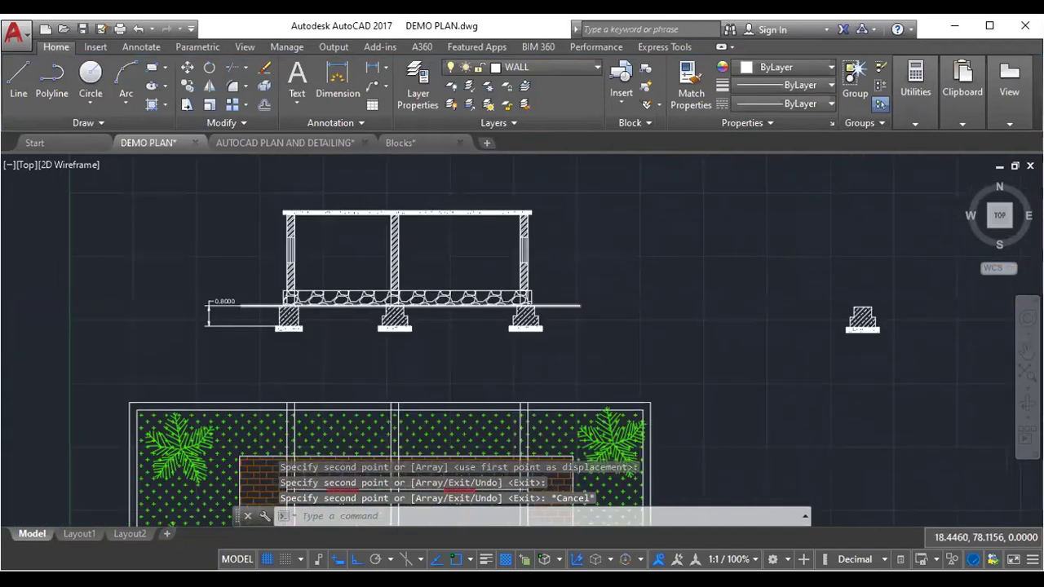
scroll(516, 303, down, 2)
scroll(516, 302, up, 2)
scroll(539, 244, up, 1)
scroll(392, 110, up, 2)
- Add a multileader at the top beam end reading '0.15M CC'
click(386, 85)
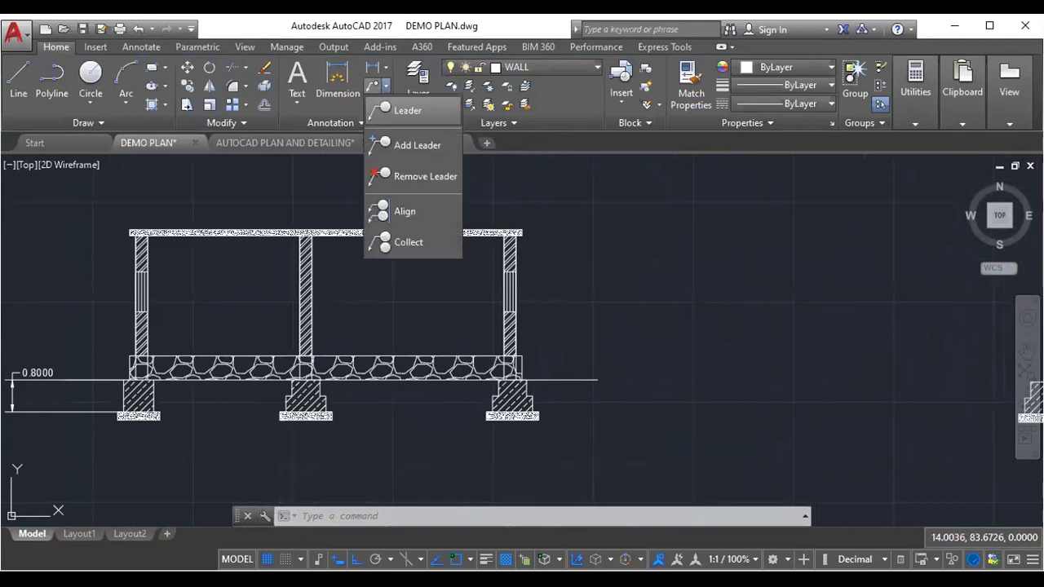
click(408, 111)
scroll(528, 235, up, 5)
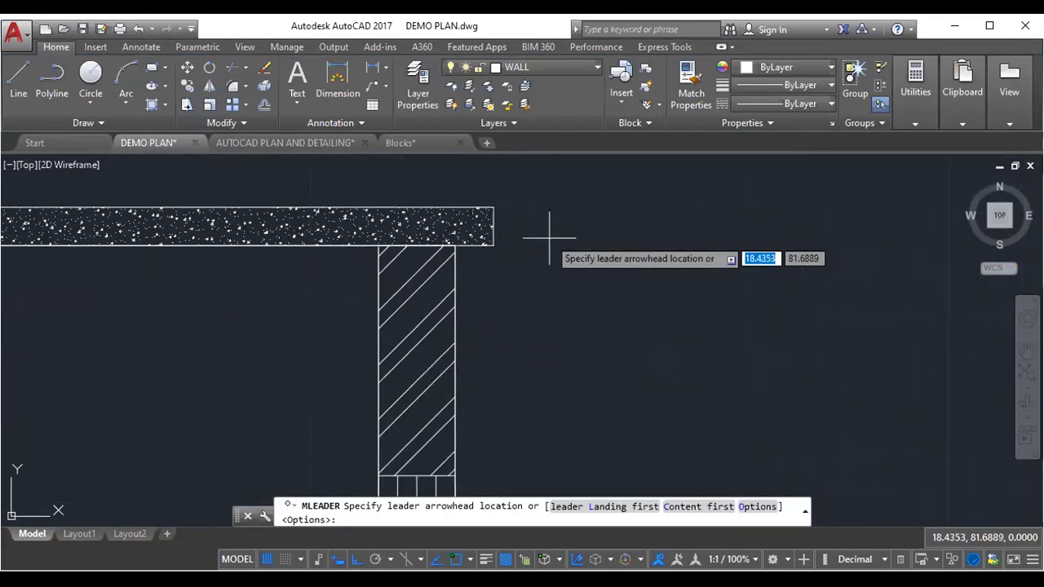
click(493, 226)
click(590, 211)
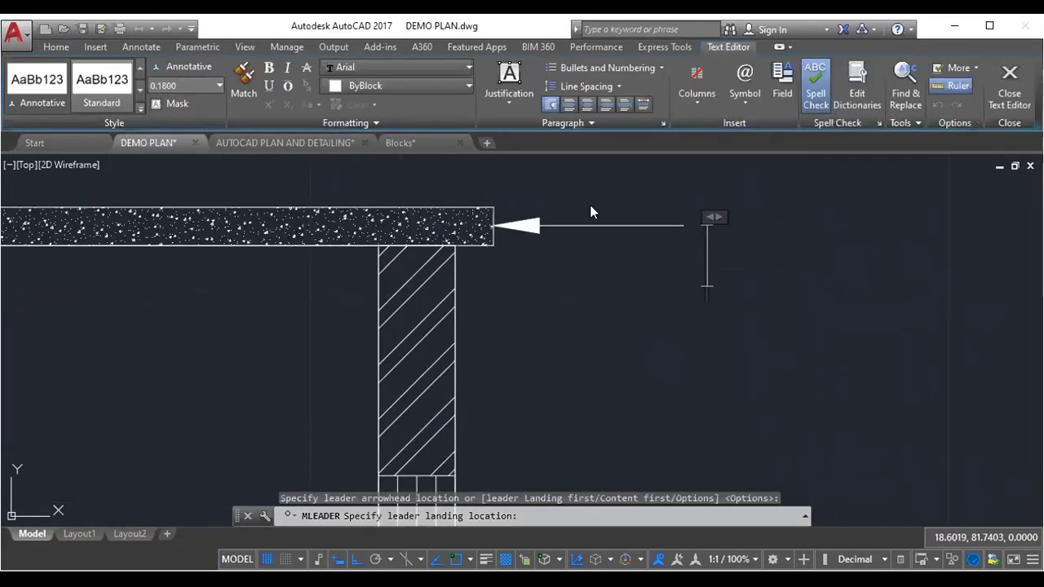
text(0.15)
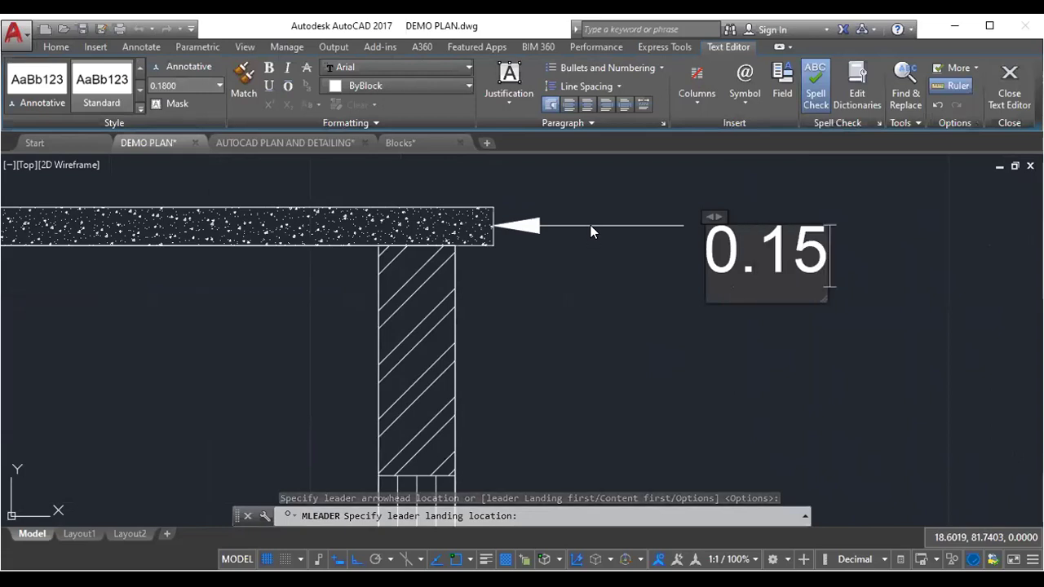
text(M CC)
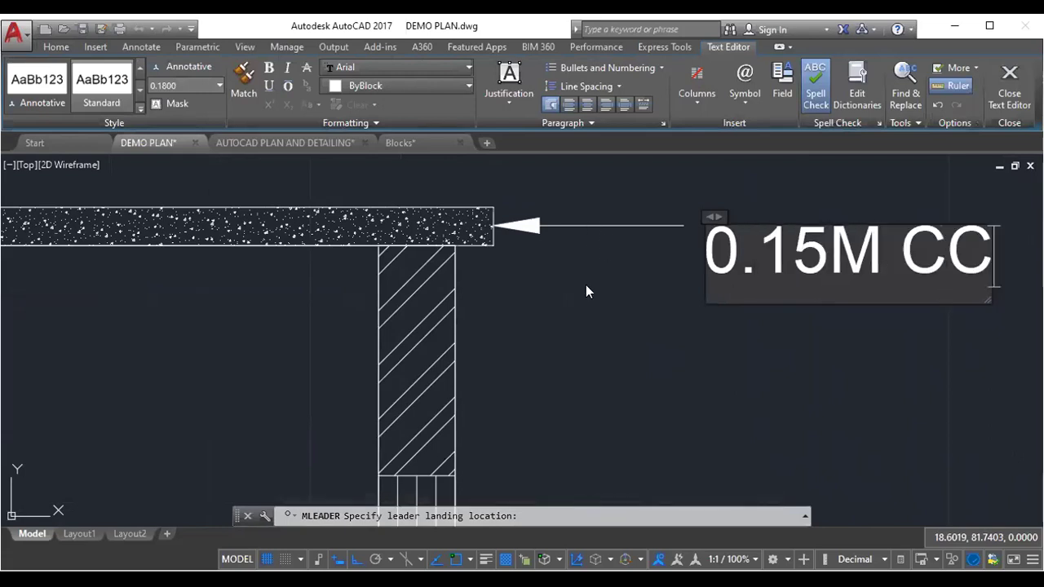
click(585, 317)
- Add a multileader at the plinth edge reading '0.6 M PLINTH FILLED GRAVELS'
scroll(606, 321, down, 2)
scroll(611, 302, down, 1)
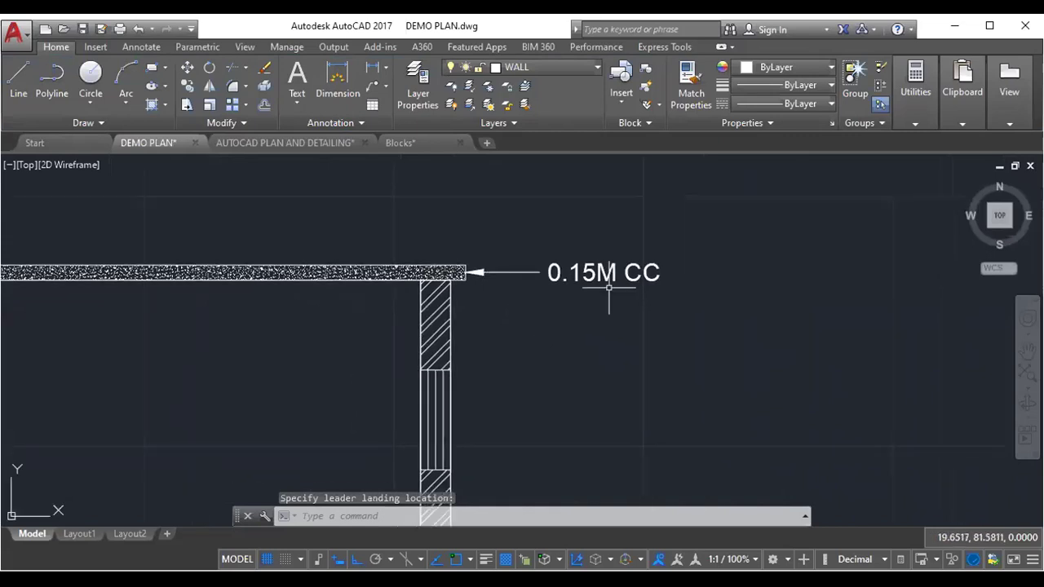
scroll(609, 290, up, 2)
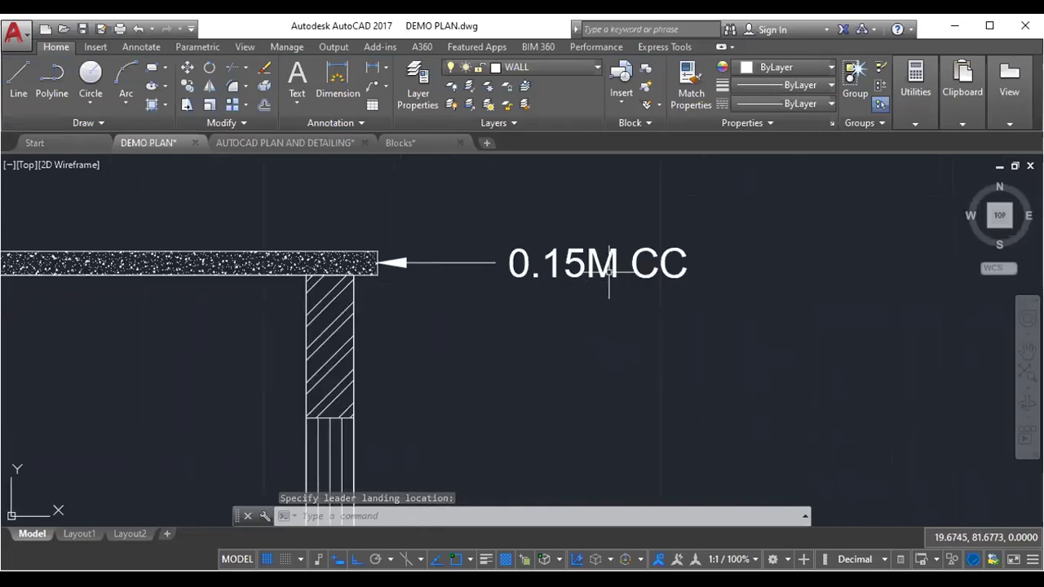
scroll(602, 273, down, 5)
scroll(466, 338, down, 2)
middle_drag(465, 338, 487, 319)
scroll(487, 319, up, 2)
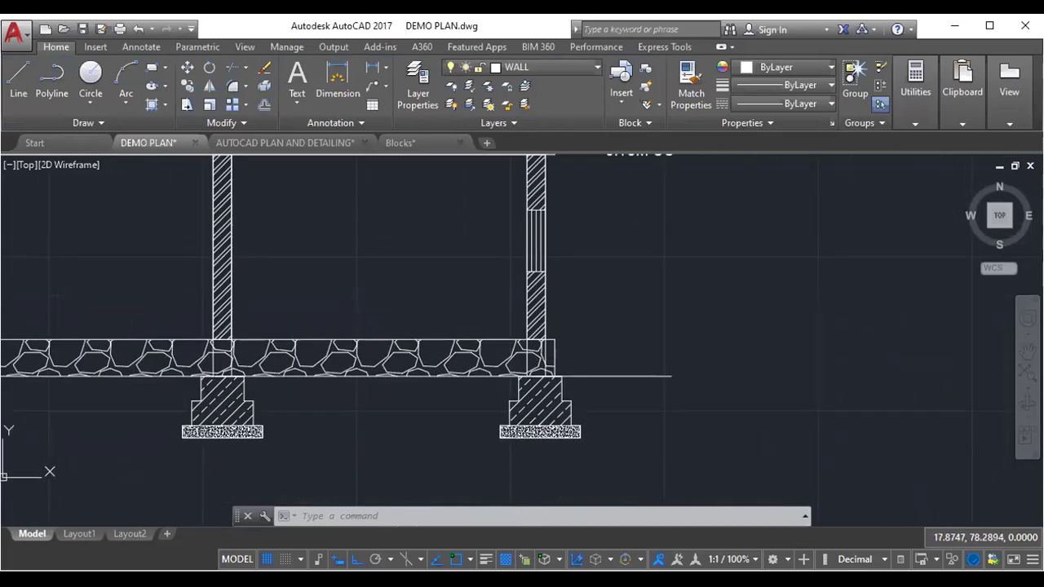
middle_drag(574, 285, 517, 351)
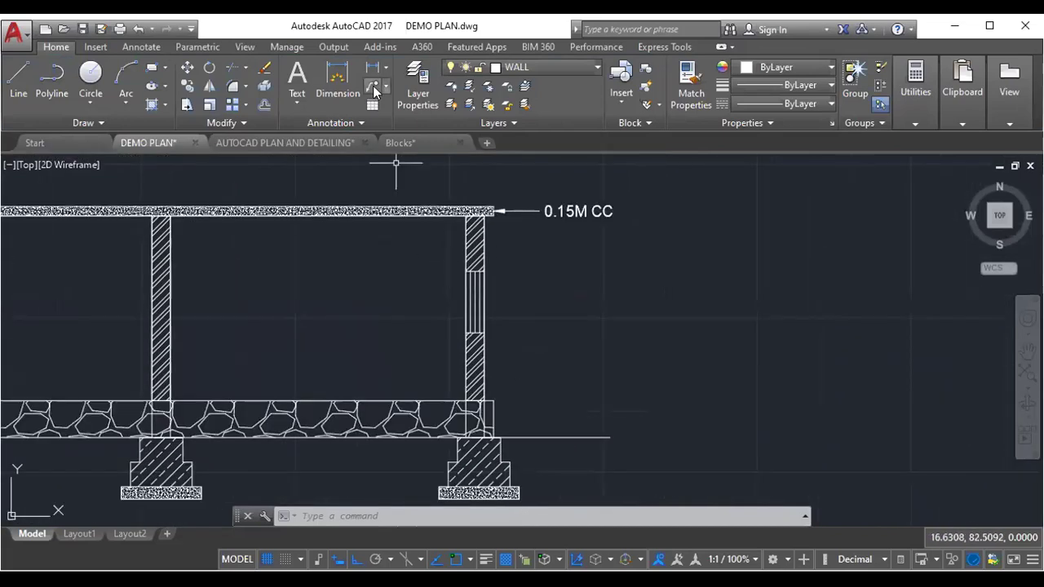
click(376, 87)
scroll(501, 412, up, 2)
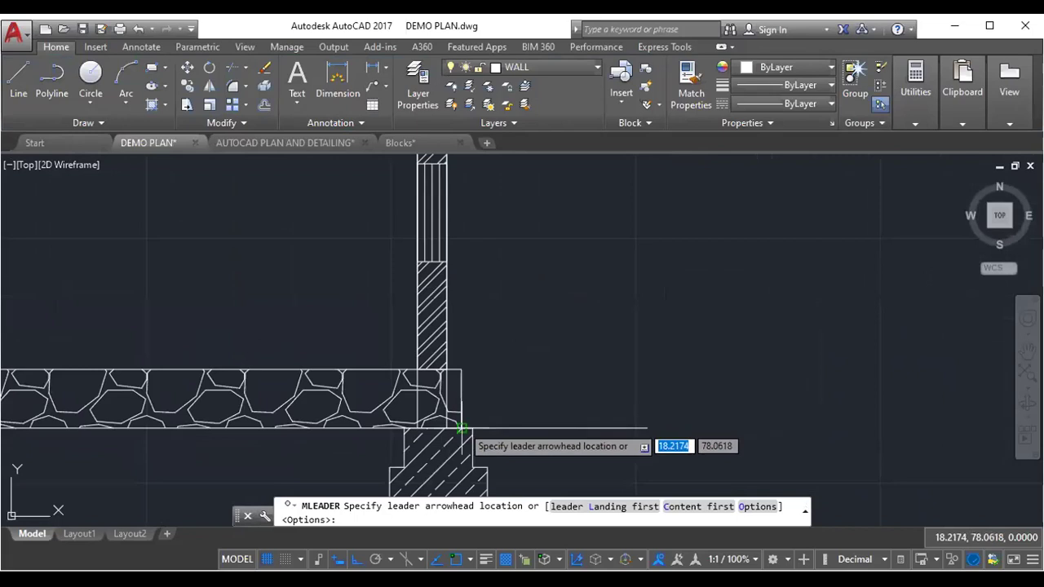
click(466, 399)
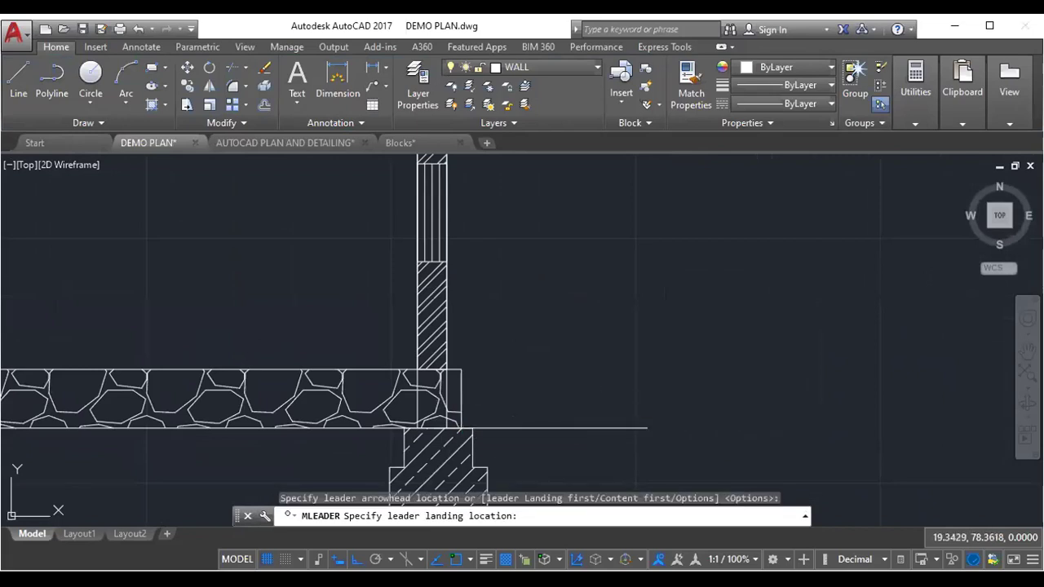
click(570, 390)
text(0.6 M L)
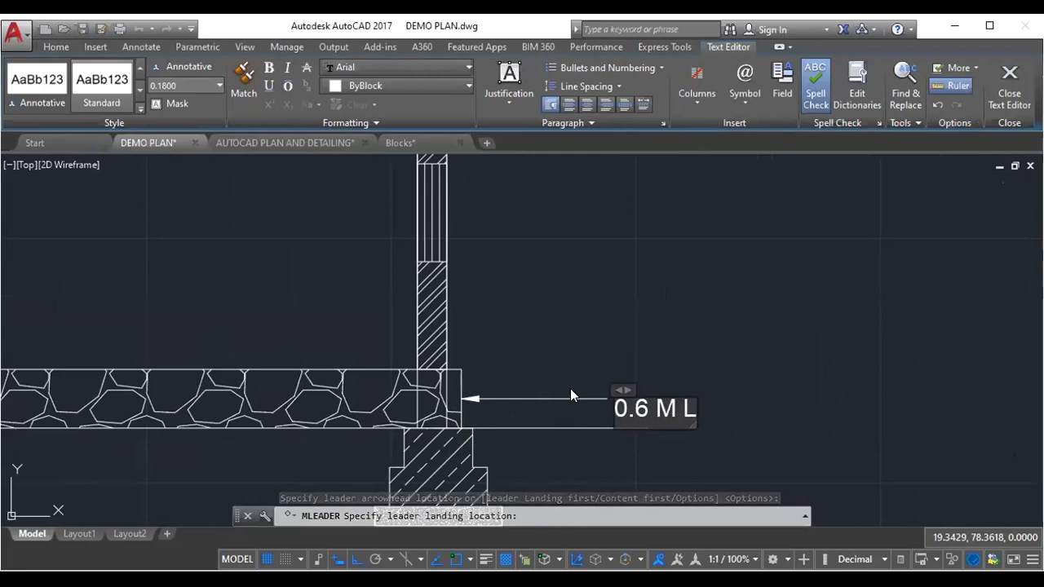
key(BackSpace)
text(PLINT)
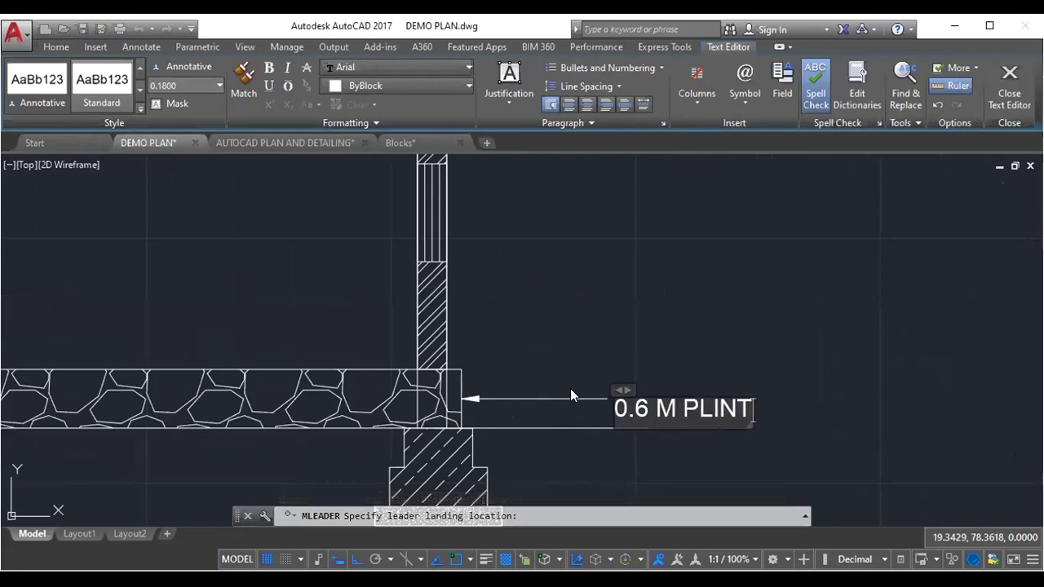
text(H FILLED)
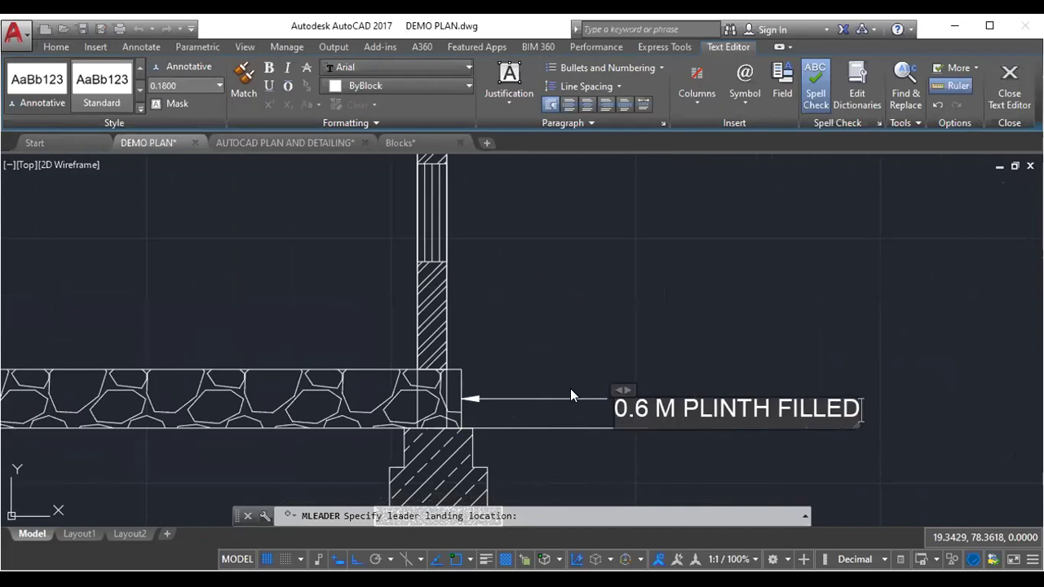
text( GRAVELS)
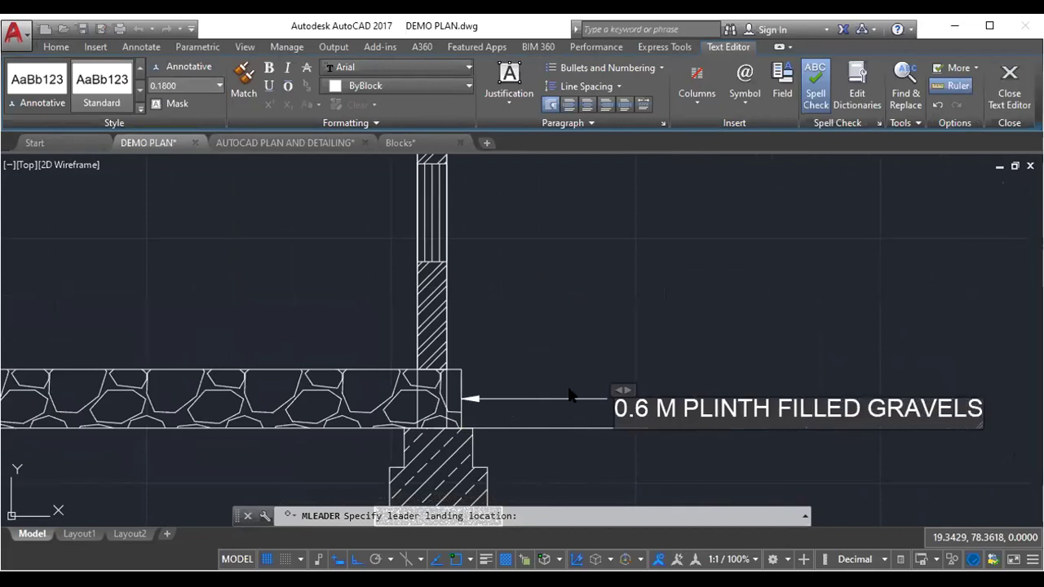
click(591, 326)
- Delete the three long vertical lines running through the plan
scroll(544, 337, down, 2)
scroll(522, 310, down, 3)
scroll(522, 302, down, 2)
scroll(519, 284, down, 2)
scroll(512, 319, down, 1)
middle_drag(511, 319, 503, 243)
click(629, 445)
click(367, 468)
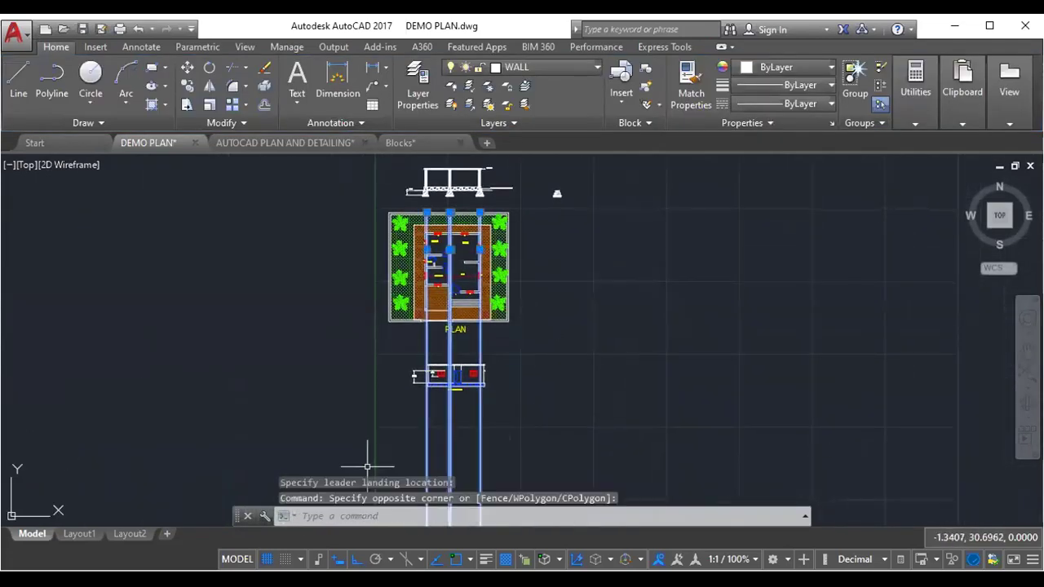
key(Delete)
- Pan and zoom to review the plan with the front elevation above it
scroll(445, 270, up, 1)
scroll(444, 244, up, 2)
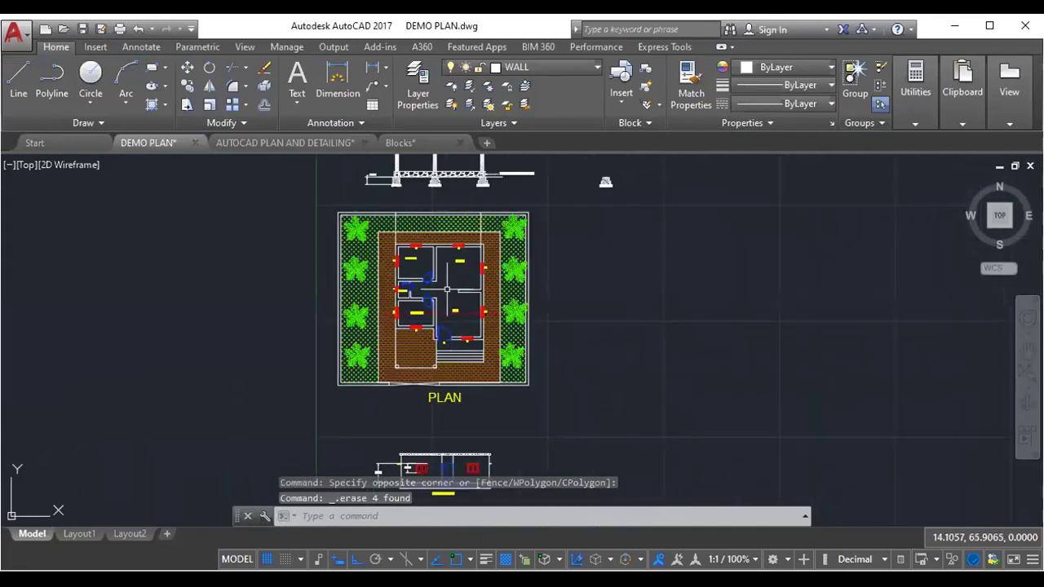
middle_drag(446, 214, 446, 283)
scroll(445, 245, up, 3)
scroll(447, 275, up, 2)
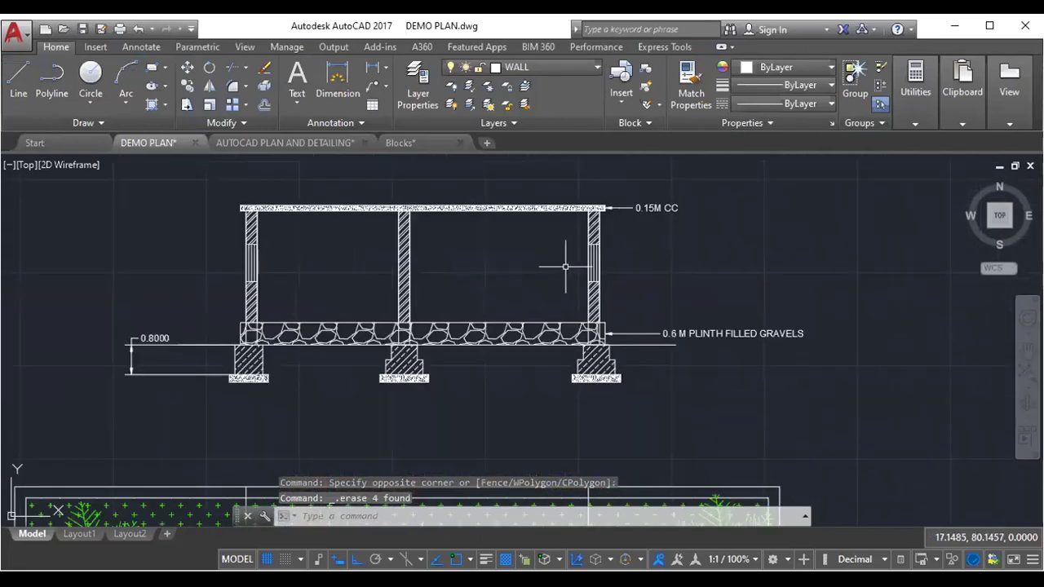
scroll(542, 324, down, 5)
middle_drag(575, 416, 563, 196)
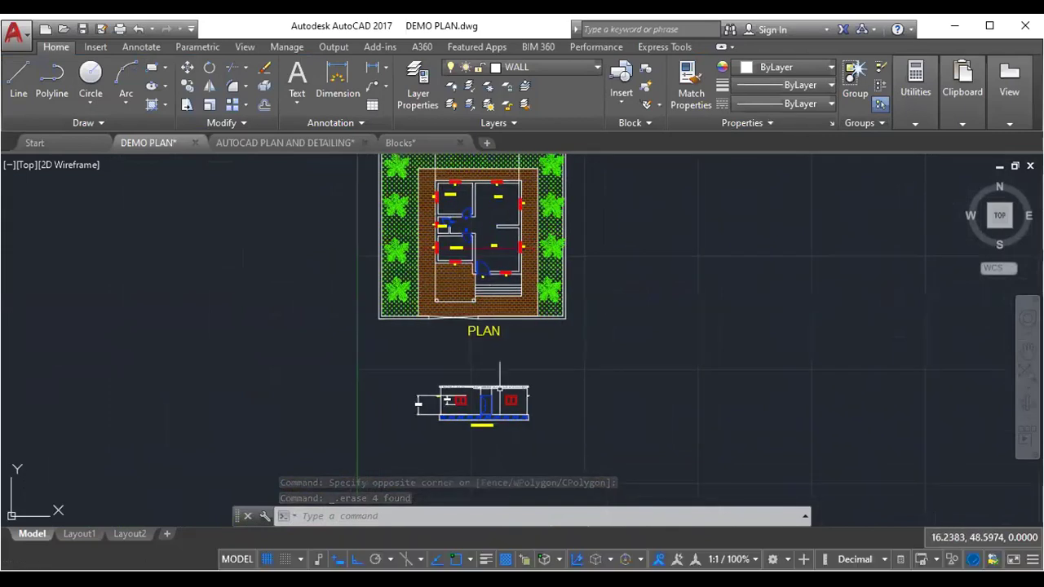
scroll(473, 426, up, 4)
middle_drag(473, 426, 480, 352)
scroll(515, 347, down, 5)
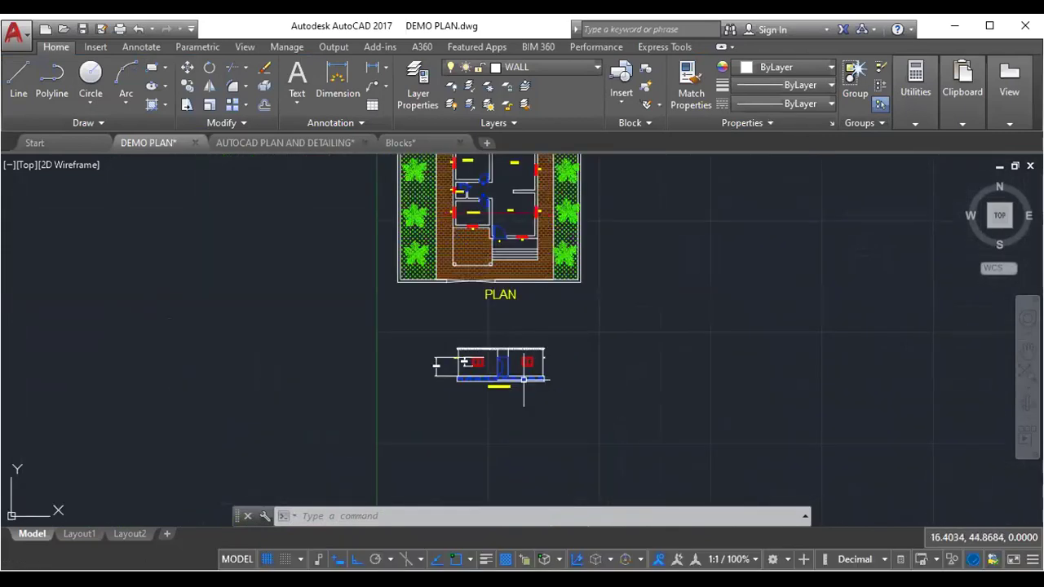
middle_drag(505, 245, 499, 390)
middle_drag(501, 267, 501, 318)
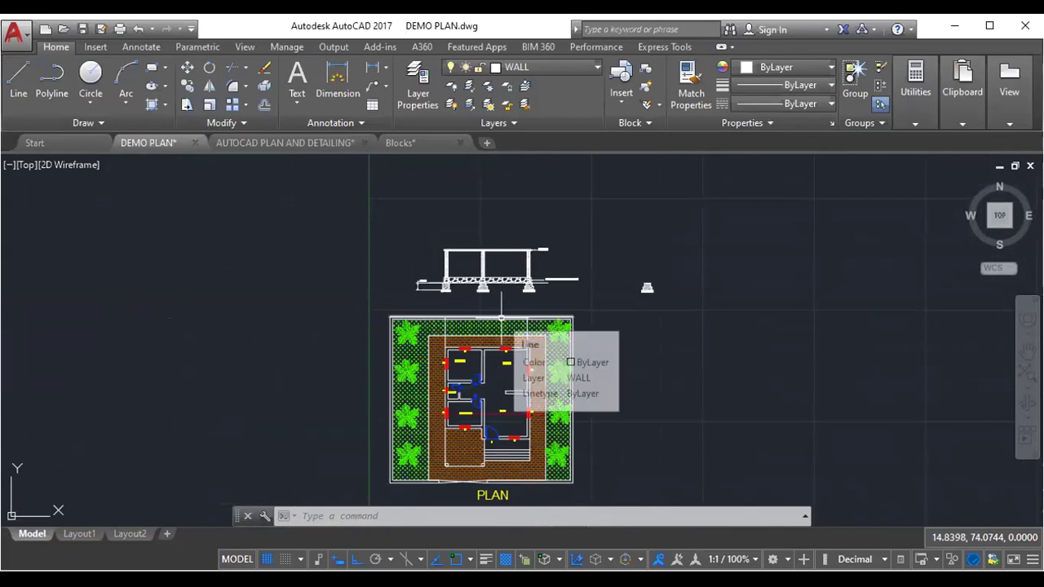
scroll(490, 286, up, 2)
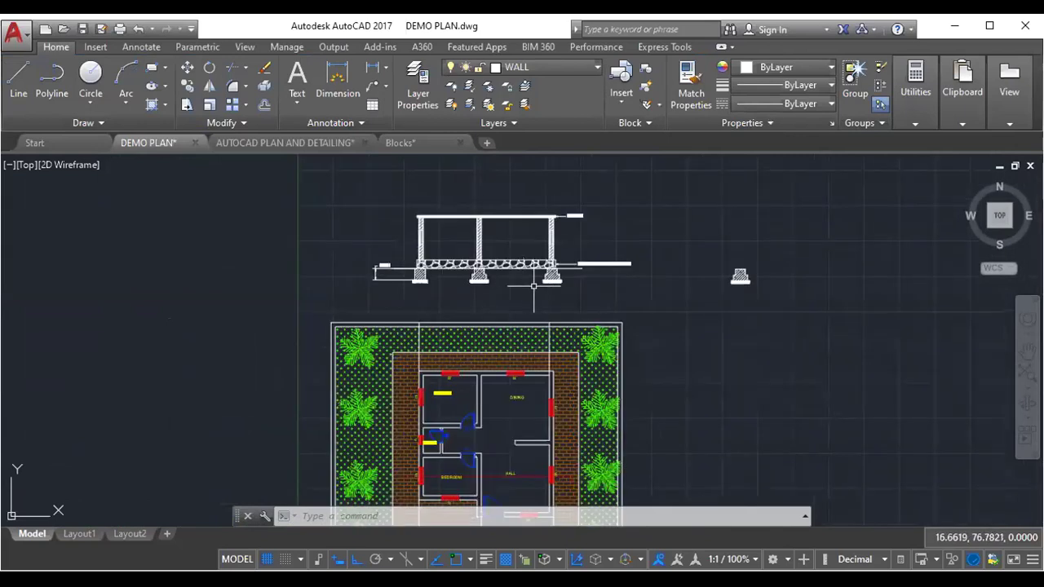
- Switch to the AUTOCAD PLAN AND DETAILING drawing and frame its floor plan
click(264, 142)
scroll(432, 338, down, 3)
scroll(338, 310, up, 3)
scroll(315, 299, up, 2)
scroll(315, 298, up, 2)
scroll(397, 303, up, 3)
scroll(396, 303, down, 2)
scroll(396, 302, down, 2)
scroll(396, 252, up, 2)
scroll(396, 252, up, 2)
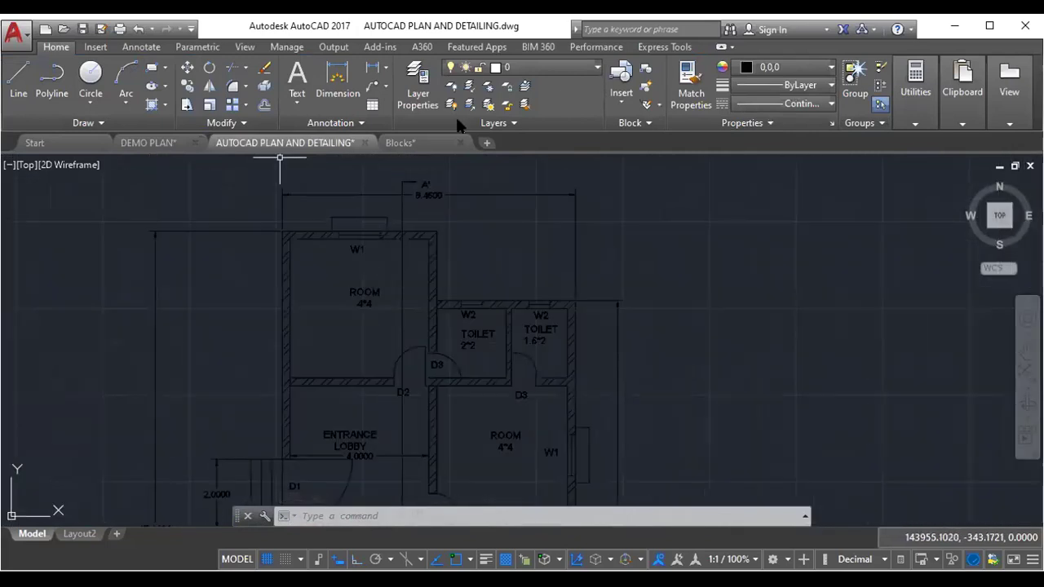
mouse_move(540, 333)
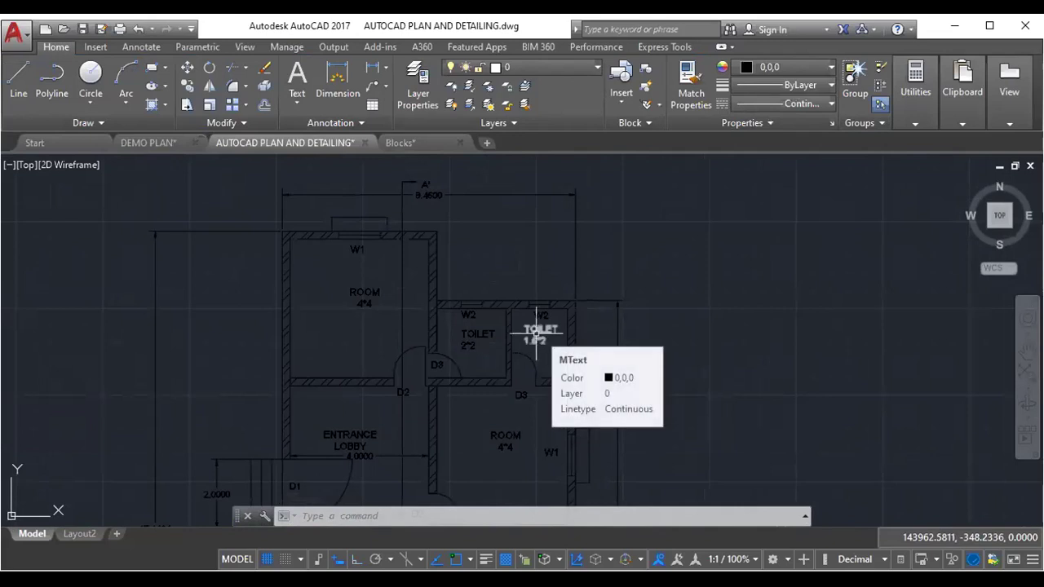
scroll(536, 330, down, 2)
scroll(490, 350, down, 4)
scroll(489, 350, up, 1)
scroll(489, 350, up, 2)
scroll(310, 339, up, 1)
scroll(310, 338, up, 1)
scroll(310, 338, up, 1)
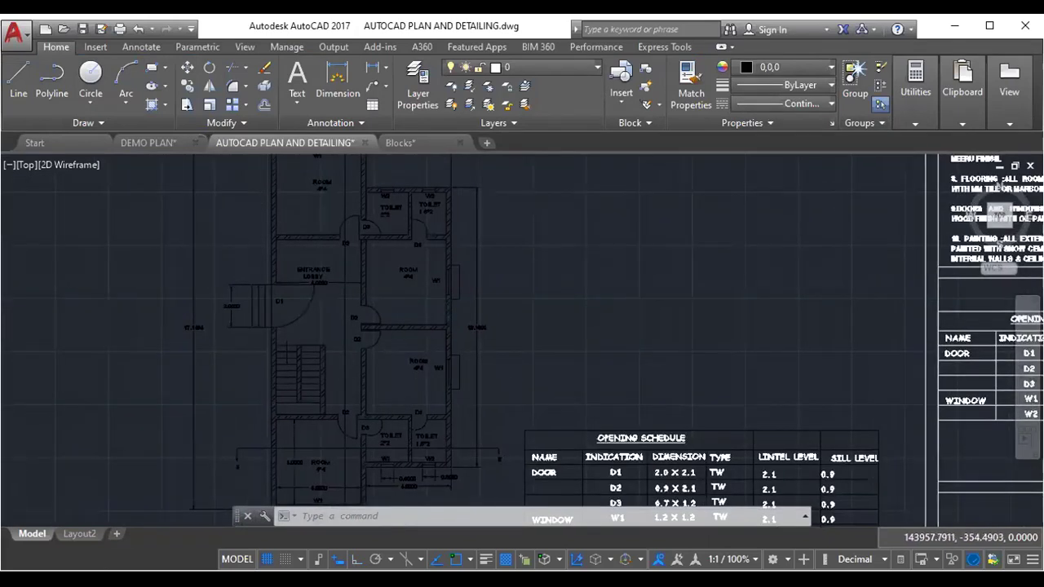
scroll(328, 341, down, 2)
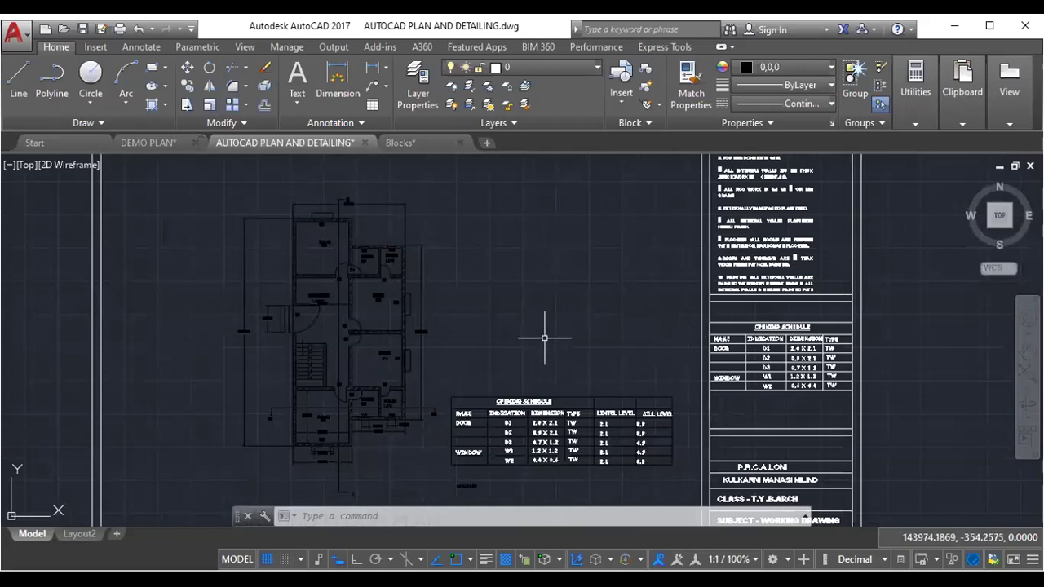
scroll(294, 269, up, 3)
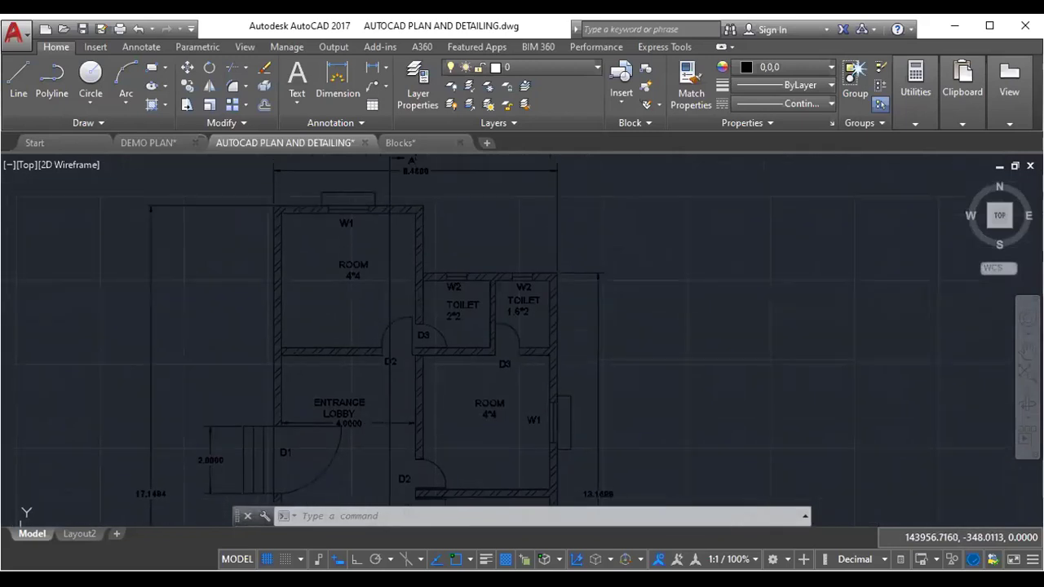
scroll(337, 234, up, 2)
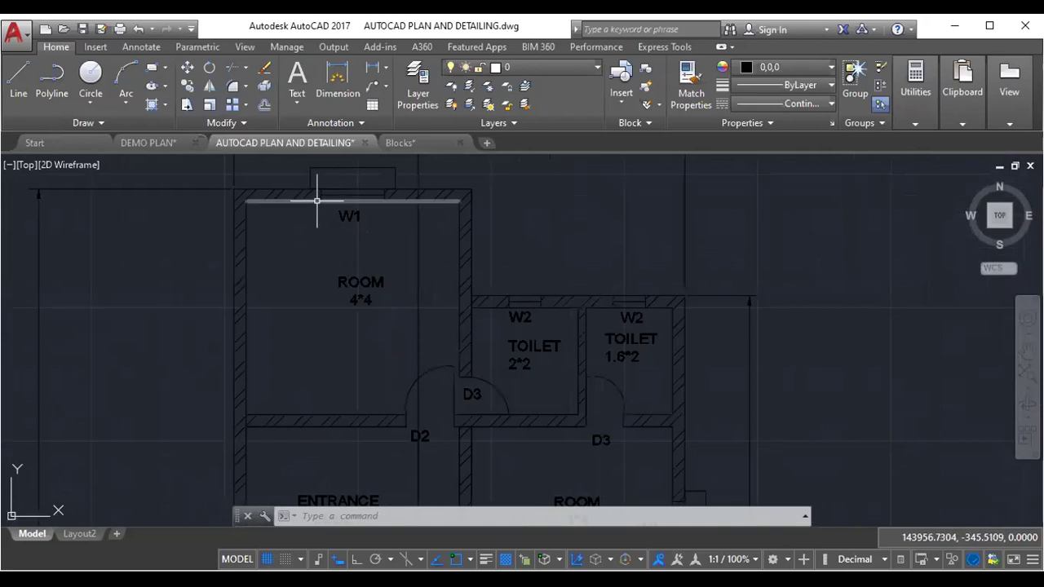
click(317, 200)
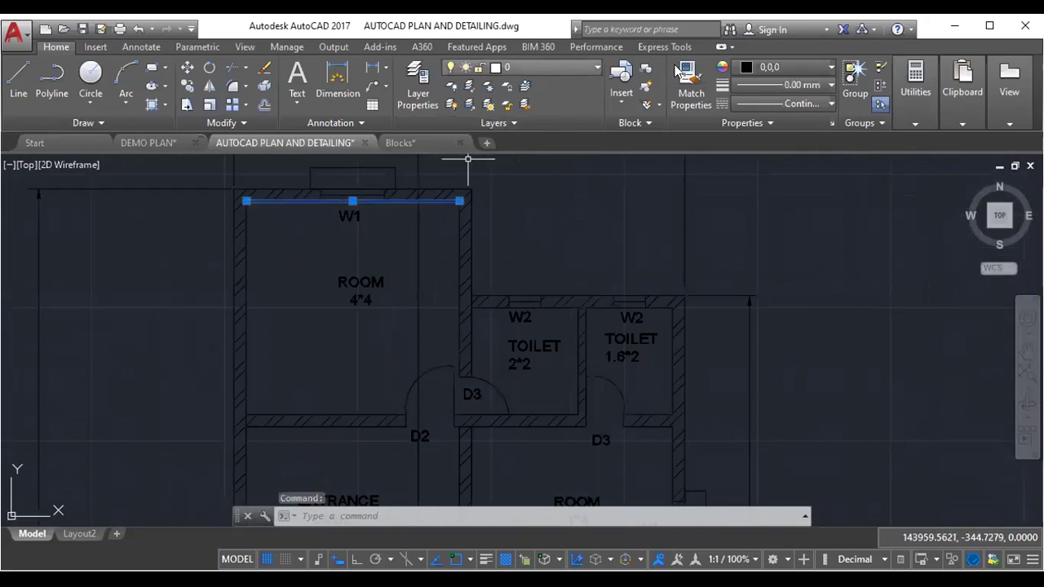
key(Escape)
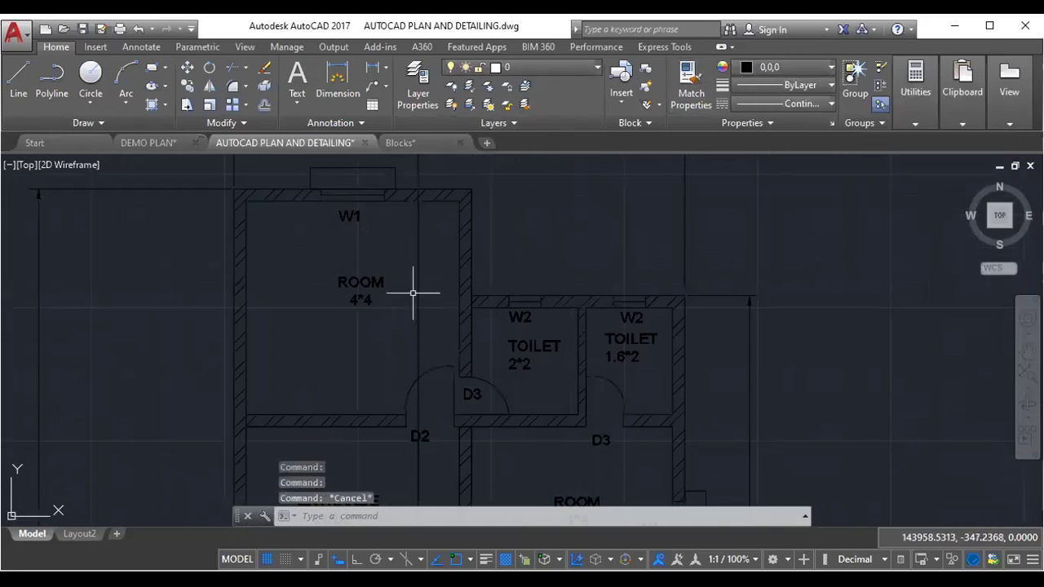
scroll(415, 291, down, 3)
mouse_move(415, 291)
middle_down()
mouse_move(447, 309)
mouse_move(439, 272)
middle_up()
scroll(504, 315, down, 2)
scroll(505, 314, down, 2)
scroll(522, 347, up, 2)
scroll(522, 347, up, 2)
scroll(515, 359, up, 3)
middle_drag(515, 361, 609, 433)
scroll(250, 330, up, 5)
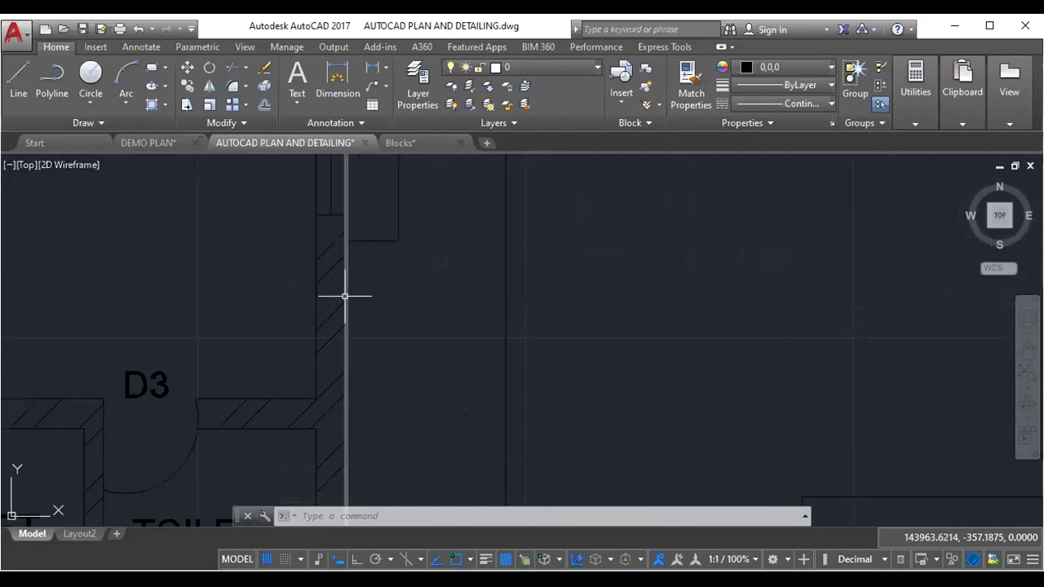
click(345, 296)
click(549, 64)
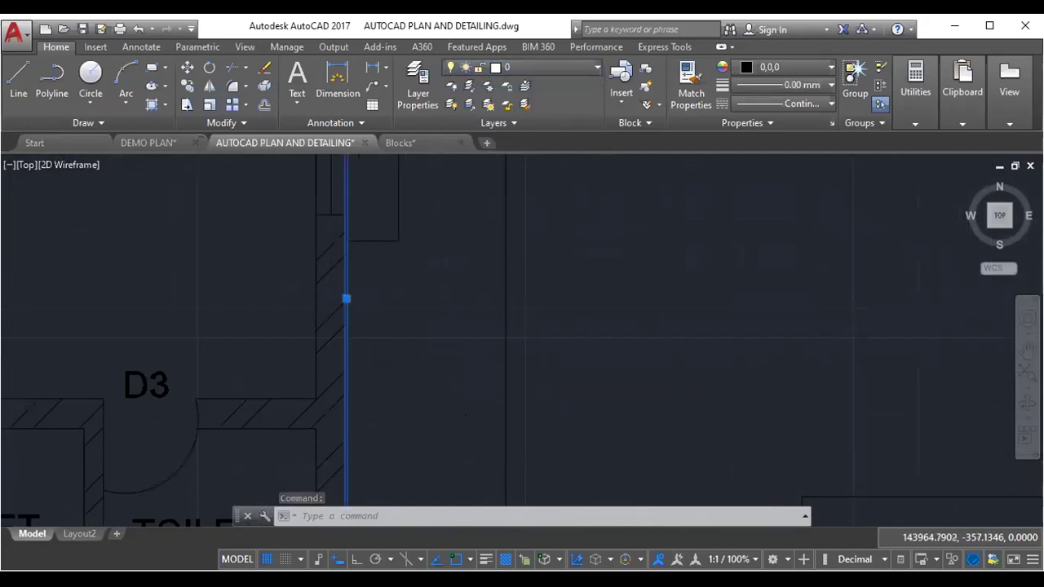
scroll(497, 298, down, 5)
key(Escape)
key(Escape)
scroll(506, 359, down, 2)
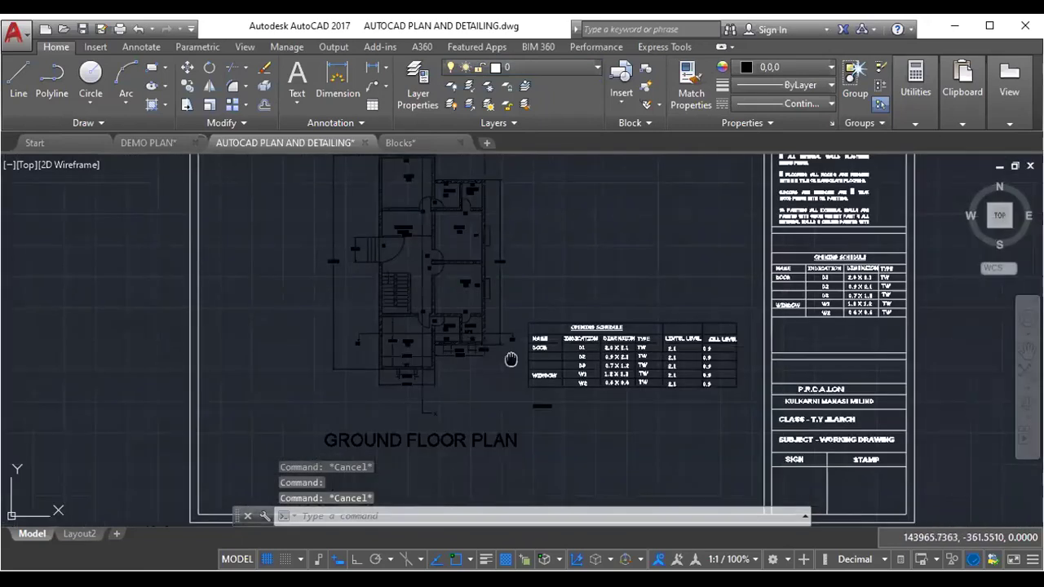
scroll(415, 350, up, 4)
mouse_move(415, 350)
middle_down()
mouse_move(426, 354)
mouse_move(391, 305)
middle_up()
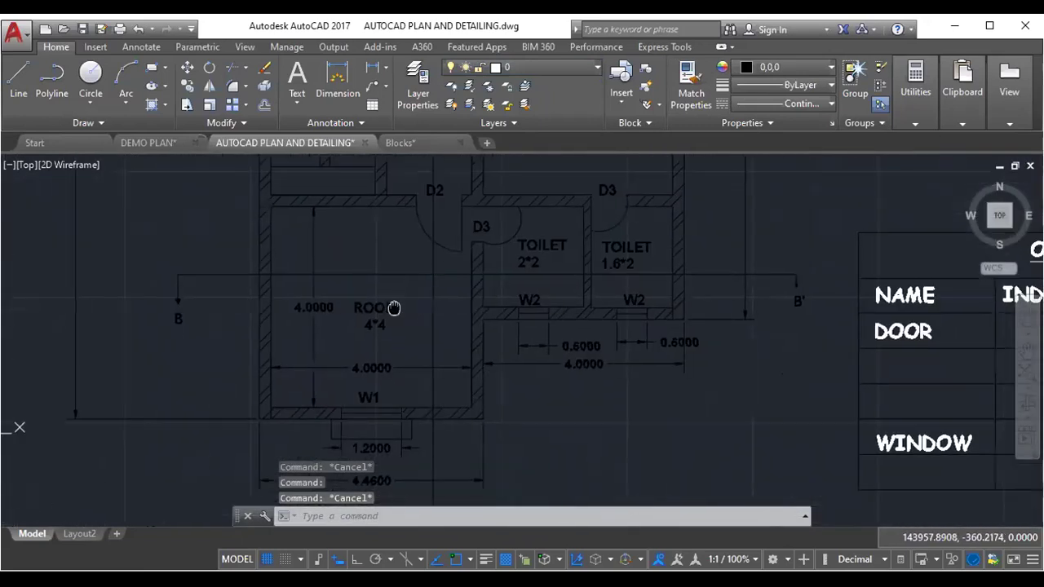
middle_drag(405, 380, 340, 313)
middle_drag(288, 336, 245, 326)
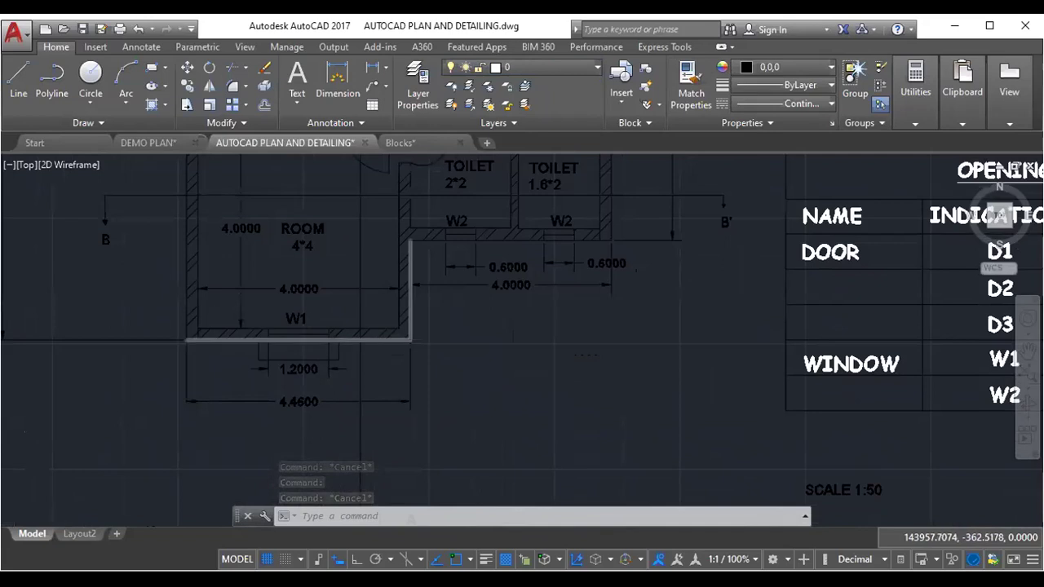
scroll(443, 305, down, 3)
scroll(409, 353, down, 2)
middle_drag(409, 354, 277, 333)
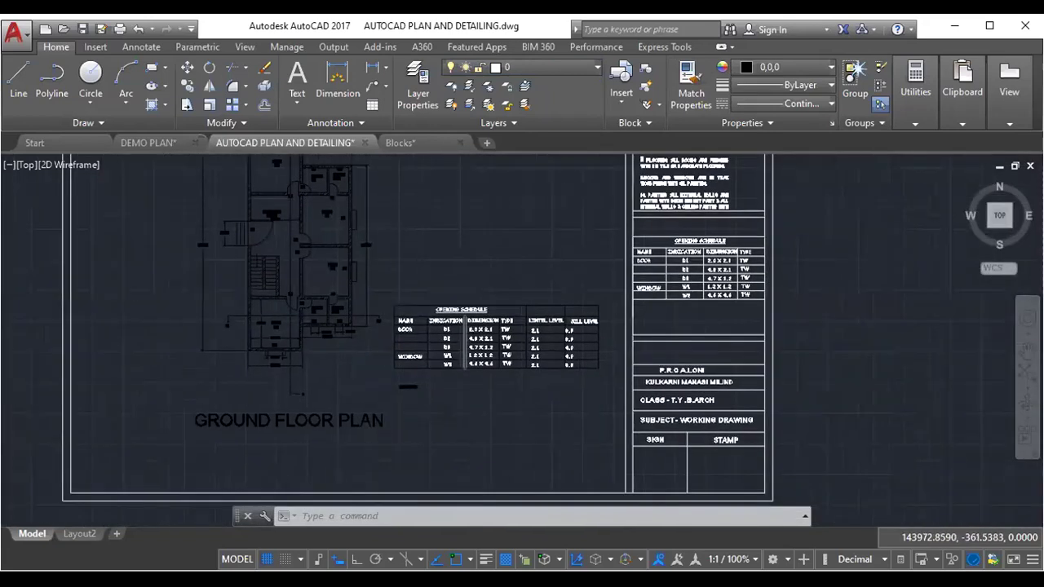
scroll(436, 285, up, 3)
scroll(436, 282, up, 2)
scroll(438, 289, down, 1)
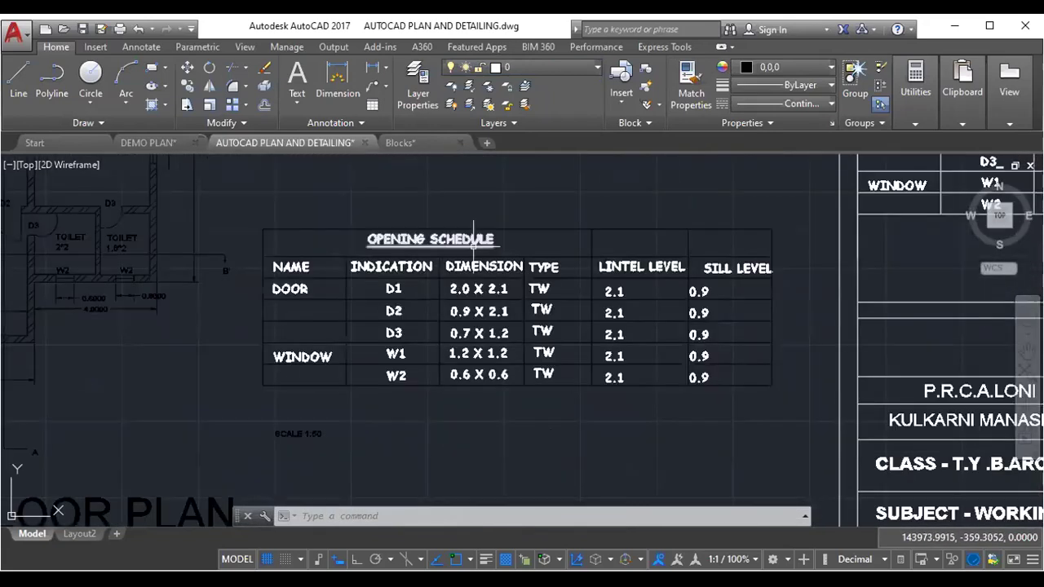
scroll(478, 247, up, 2)
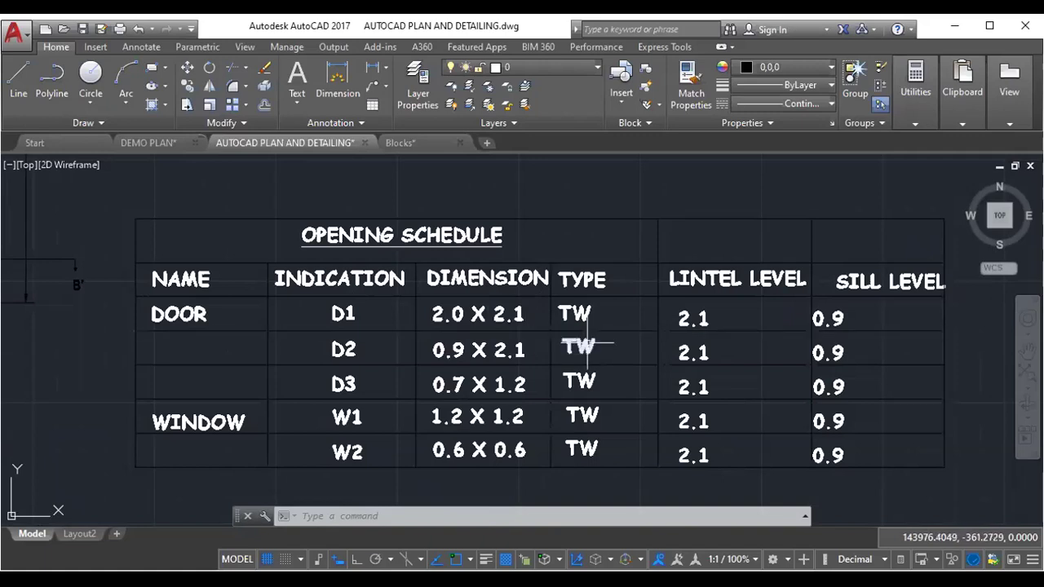
middle_drag(579, 343, 496, 303)
middle_drag(629, 311, 555, 308)
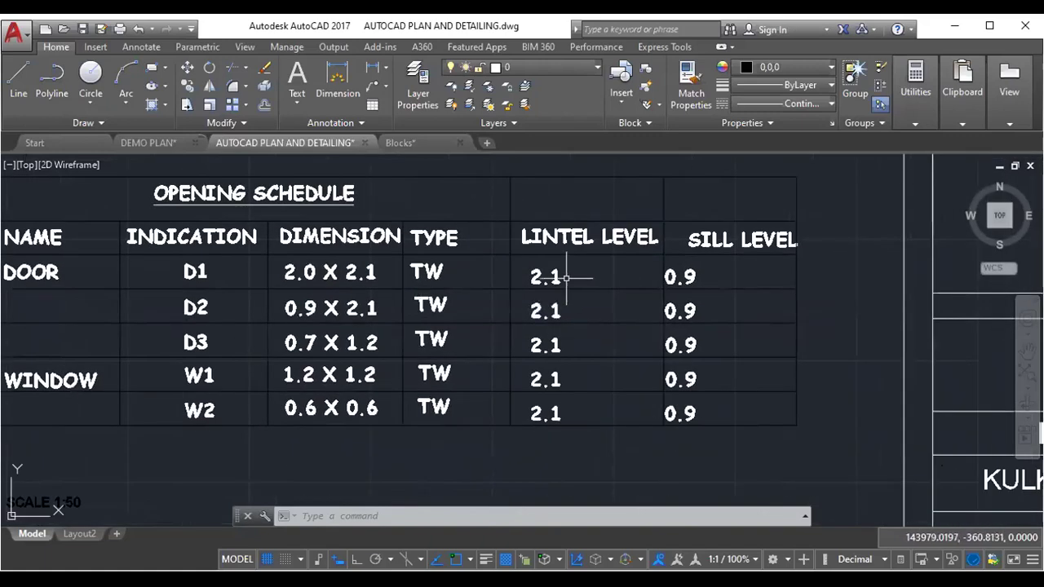
scroll(671, 288, down, 2)
scroll(652, 287, up, 4)
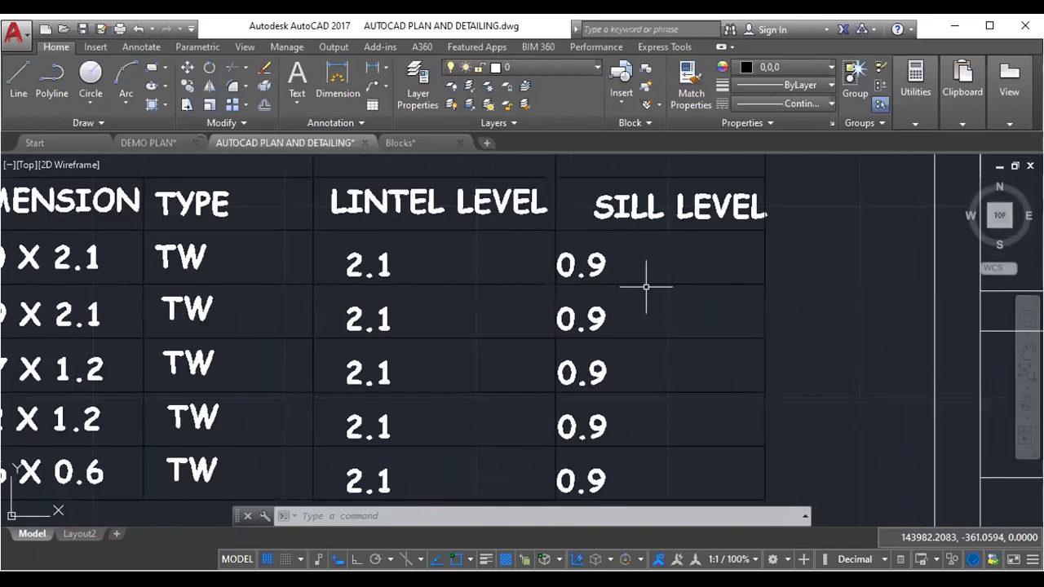
scroll(650, 296, down, 2)
scroll(650, 296, down, 2)
scroll(490, 250, down, 1)
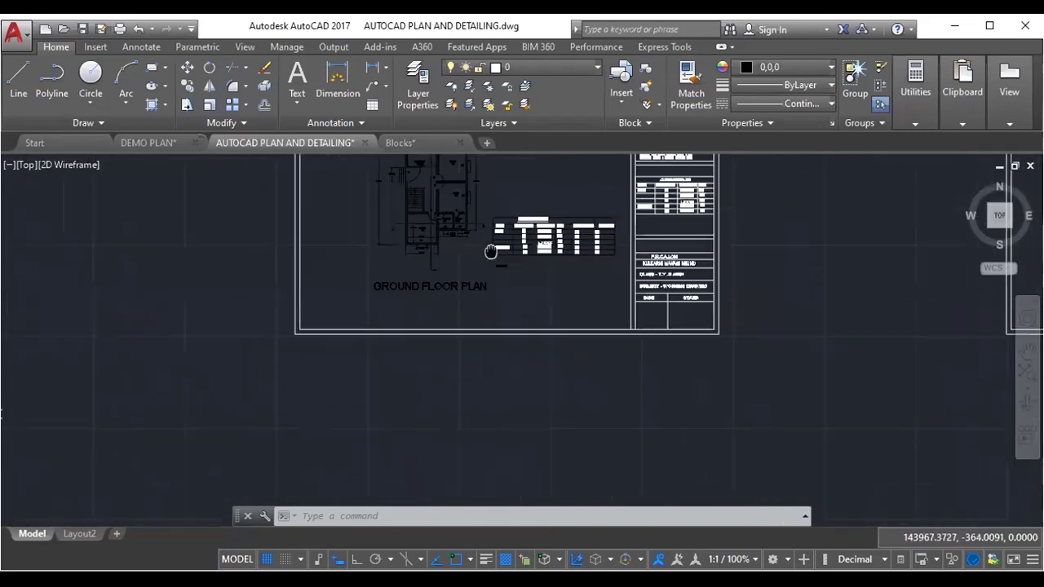
scroll(500, 318, down, 2)
scroll(476, 348, down, 2)
scroll(408, 346, up, 2)
scroll(339, 344, up, 2)
scroll(338, 344, down, 2)
scroll(400, 366, up, 2)
middle_drag(383, 359, 371, 273)
scroll(371, 273, down, 2)
scroll(415, 298, down, 2)
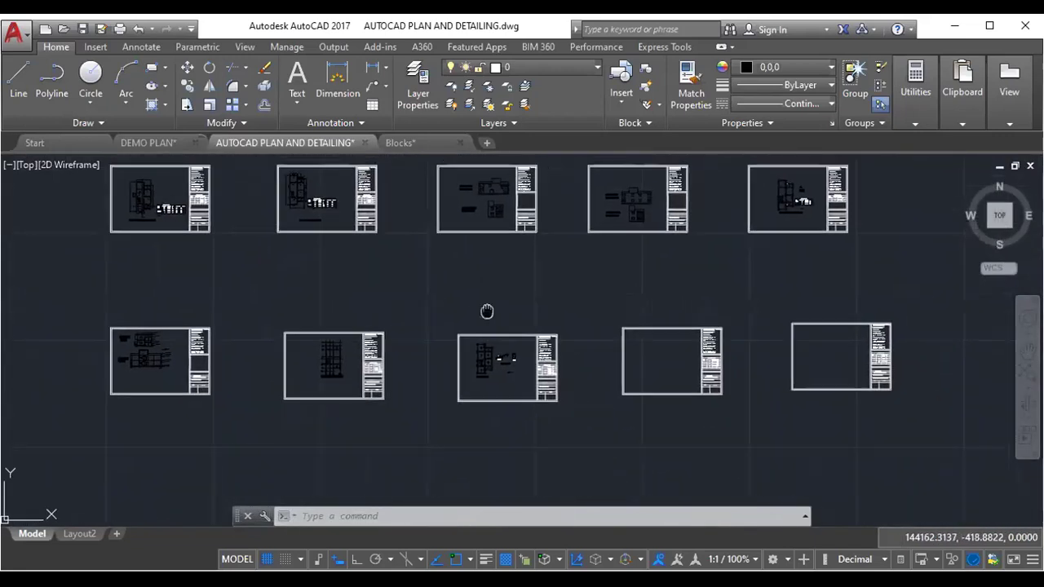
scroll(585, 238, up, 2)
scroll(594, 252, up, 2)
scroll(583, 275, up, 1)
scroll(567, 290, up, 1)
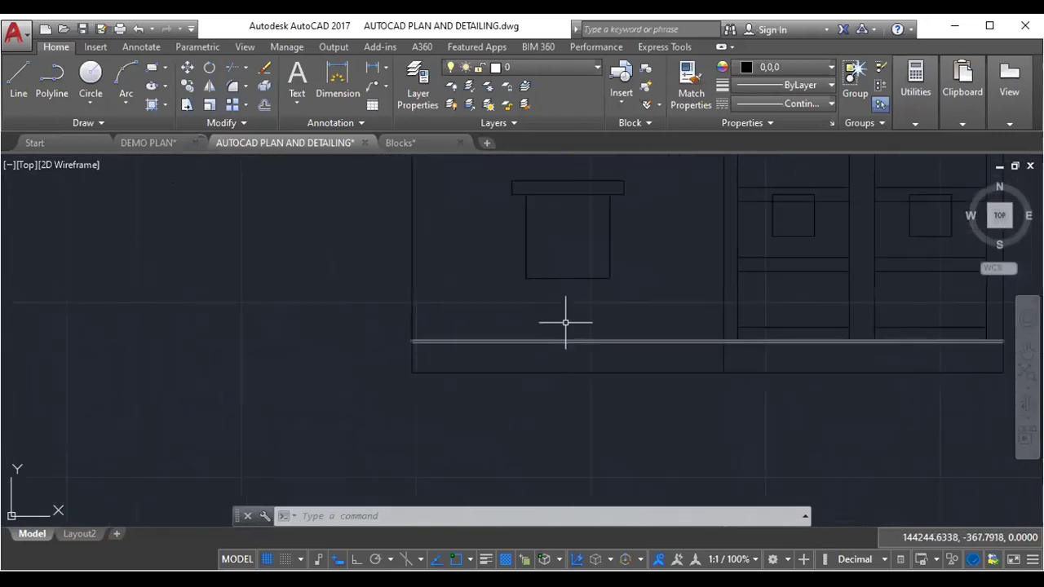
middle_drag(566, 249, 564, 277)
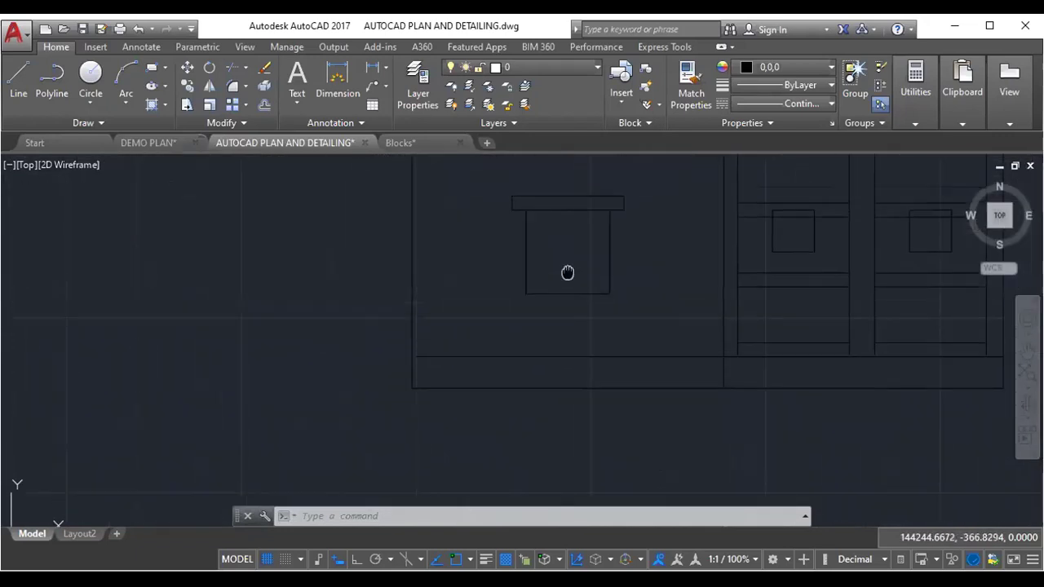
scroll(610, 270, down, 2)
scroll(629, 291, down, 2)
scroll(393, 308, down, 1)
middle_drag(168, 302, 413, 305)
scroll(413, 305, up, 3)
scroll(420, 309, up, 2)
scroll(423, 312, up, 2)
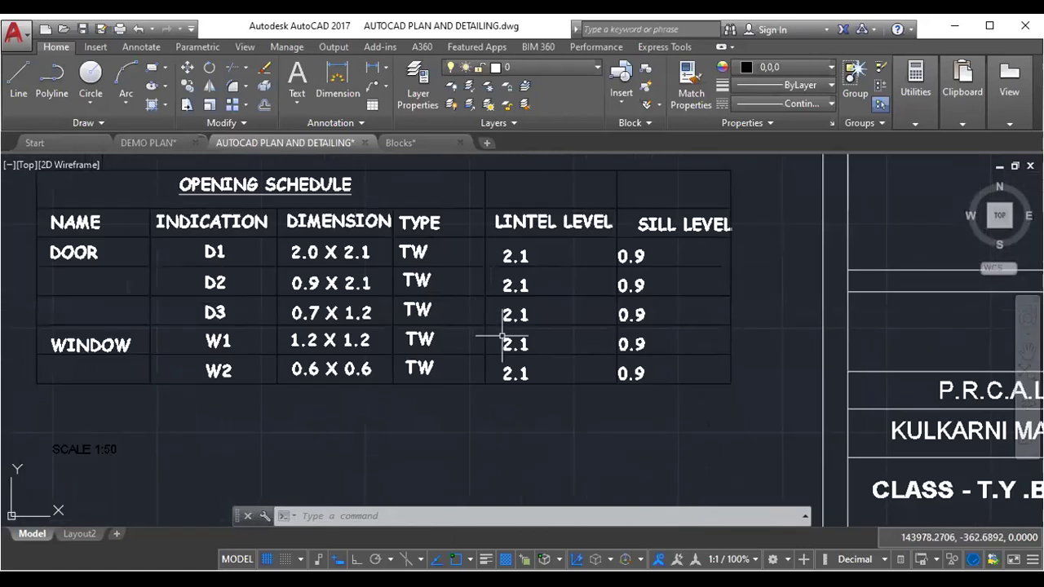
scroll(502, 336, down, 2)
scroll(563, 322, down, 2)
scroll(628, 306, down, 1)
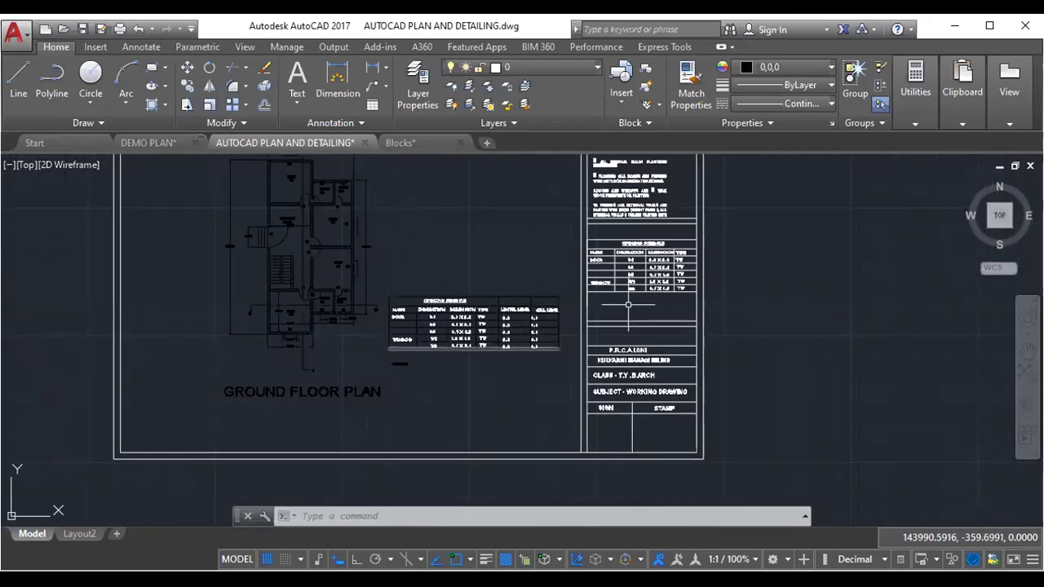
scroll(638, 372, up, 2)
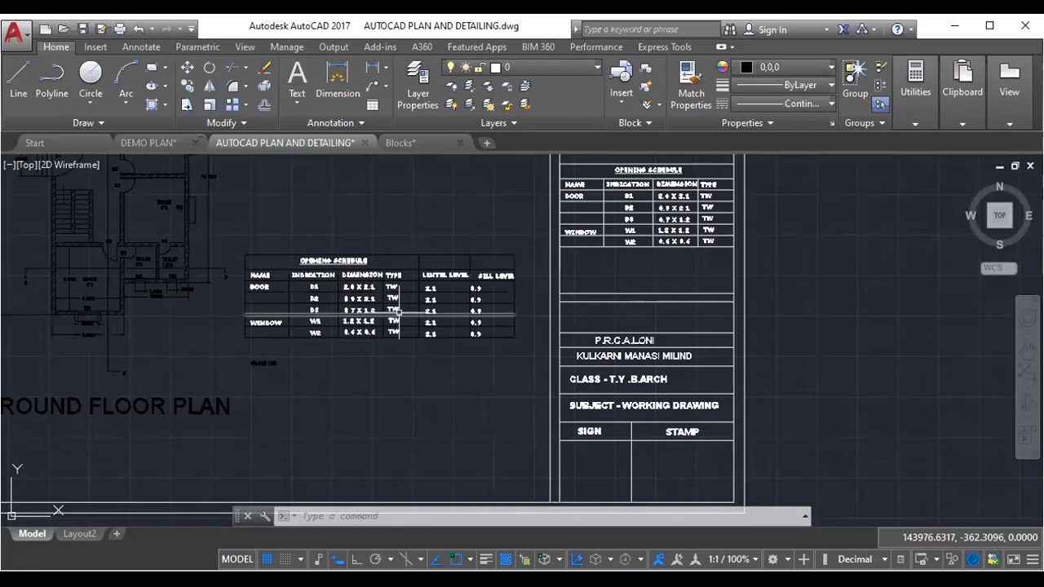
scroll(399, 312, down, 2)
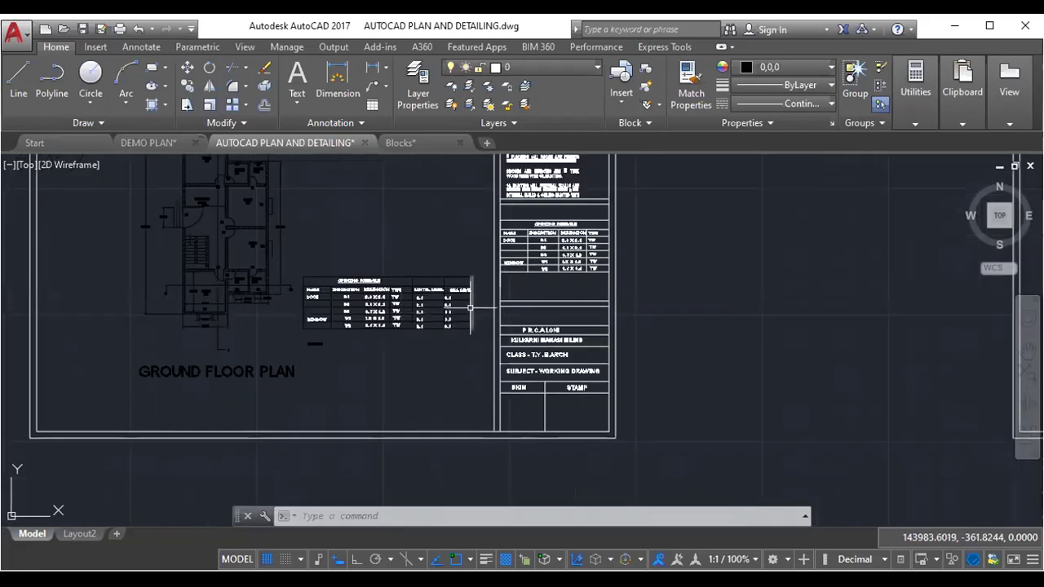
scroll(490, 327, down, 3)
middle_drag(459, 368, 405, 297)
scroll(416, 327, down, 2)
scroll(576, 254, up, 5)
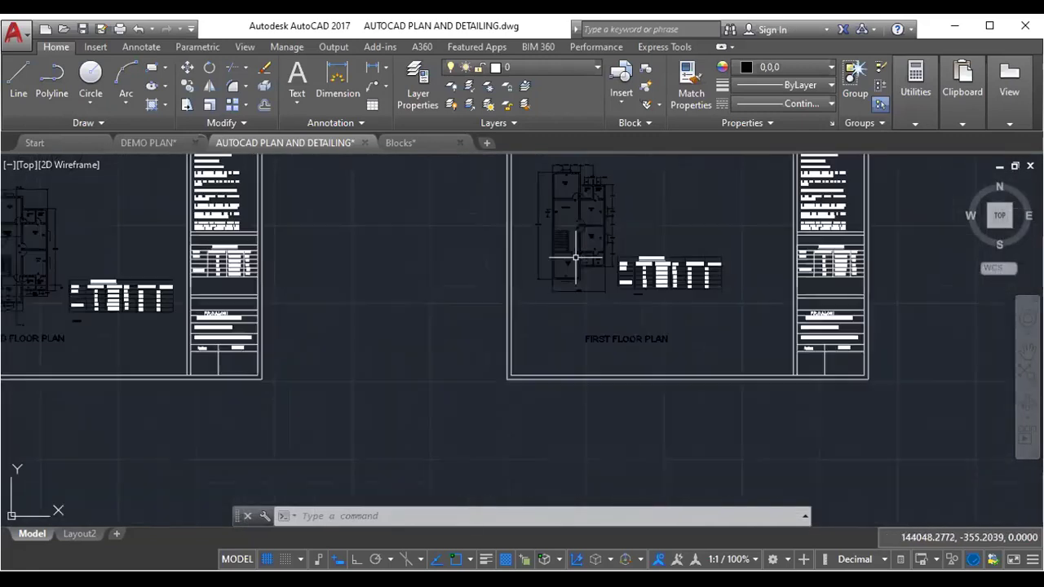
scroll(587, 243, up, 1)
scroll(615, 382, down, 3)
mouse_move(455, 319)
middle_down()
mouse_move(547, 319)
mouse_move(361, 322)
middle_up()
scroll(562, 300, up, 2)
scroll(562, 300, up, 2)
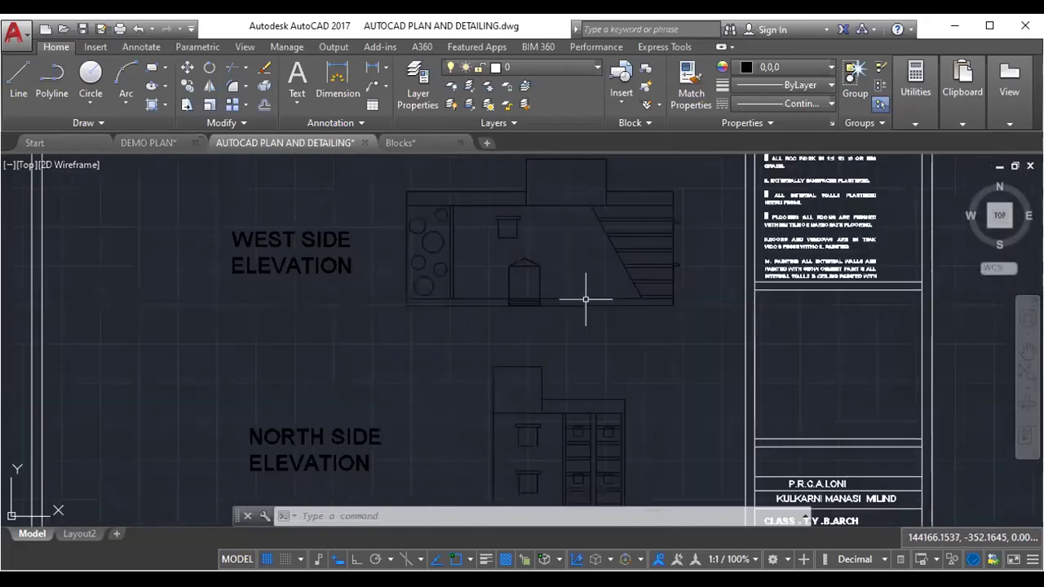
scroll(513, 335, down, 1)
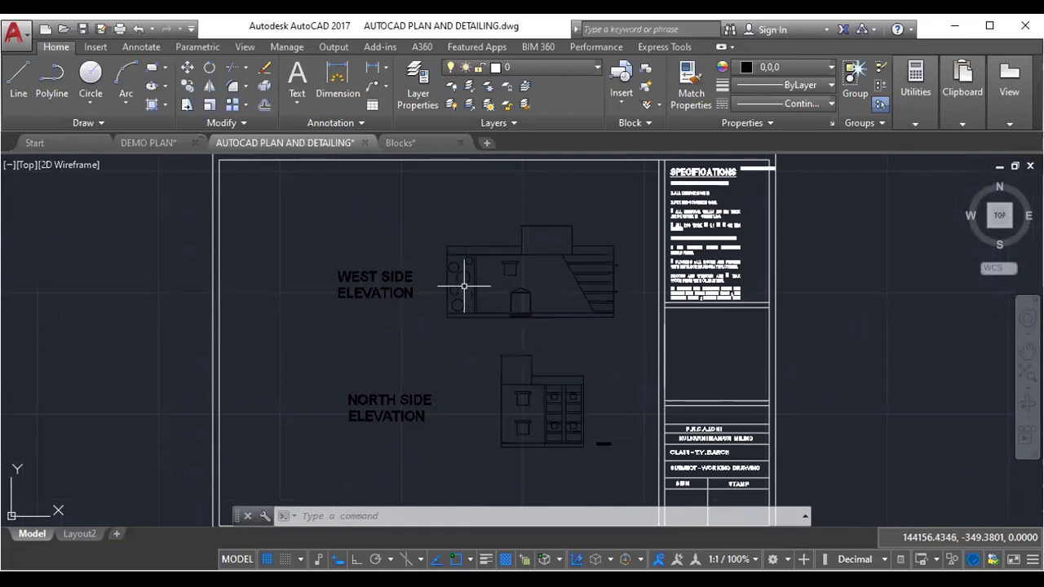
scroll(466, 286, down, 2)
scroll(361, 326, down, 2)
scroll(547, 324, up, 2)
mouse_move(547, 323)
middle_down()
mouse_move(611, 292)
mouse_move(492, 334)
mouse_move(493, 386)
middle_up()
scroll(611, 291, up, 2)
scroll(611, 291, up, 2)
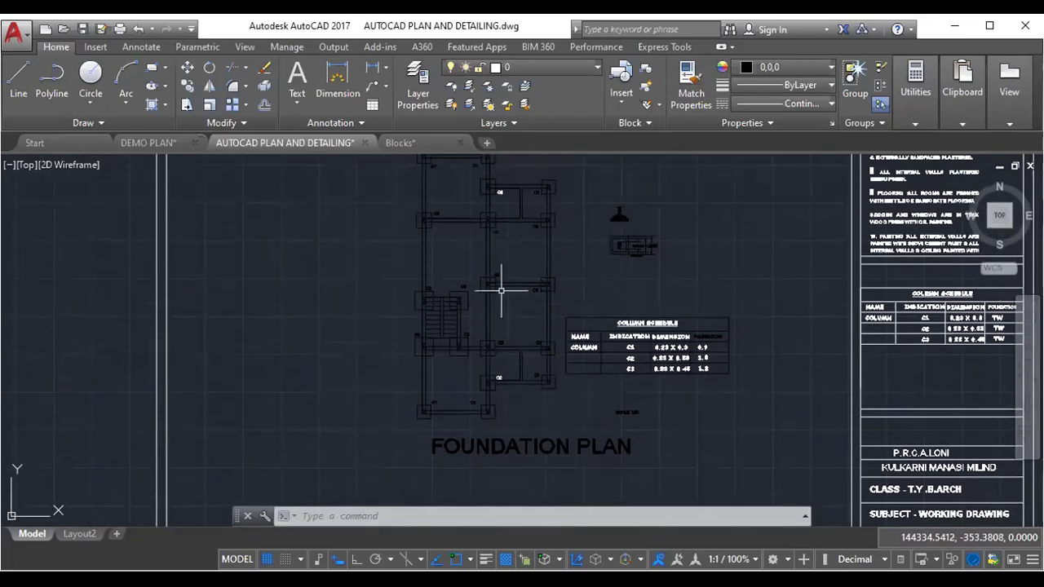
middle_drag(485, 278, 489, 315)
scroll(443, 233, up, 3)
scroll(433, 233, up, 2)
middle_drag(305, 182, 401, 296)
scroll(380, 285, up, 3)
scroll(350, 272, up, 2)
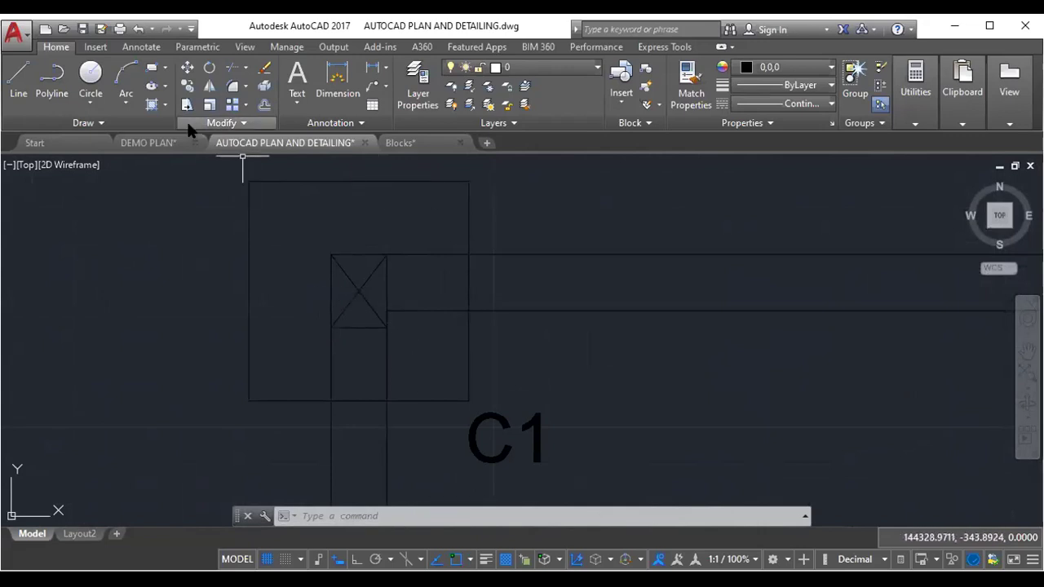
- Bring up DEMO PLAN and frame its floor plan with kitchen, dining, toilet, bedroom and hall
click(165, 142)
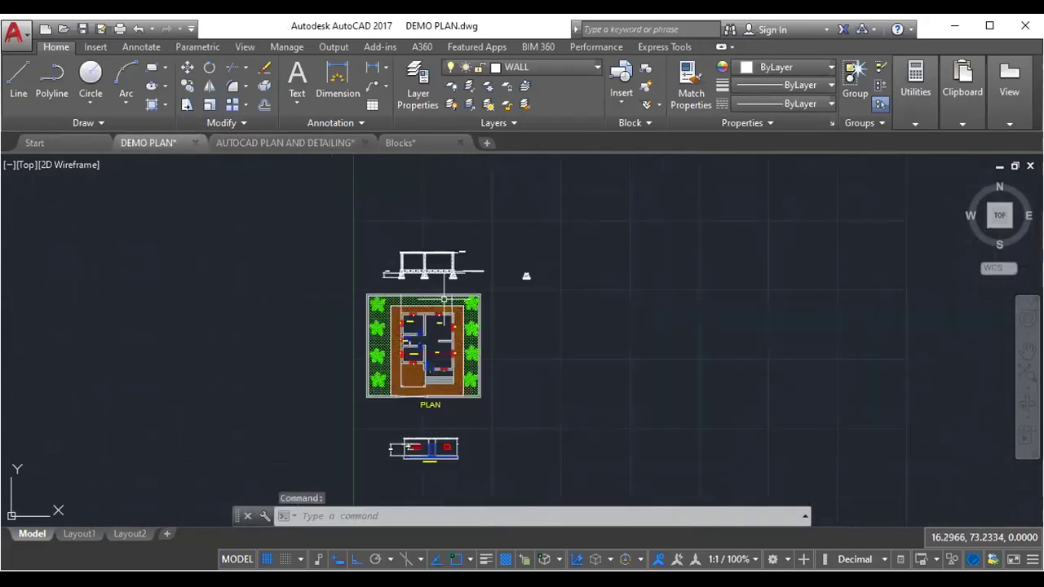
scroll(390, 289, up, 2)
scroll(390, 290, up, 2)
scroll(390, 291, up, 2)
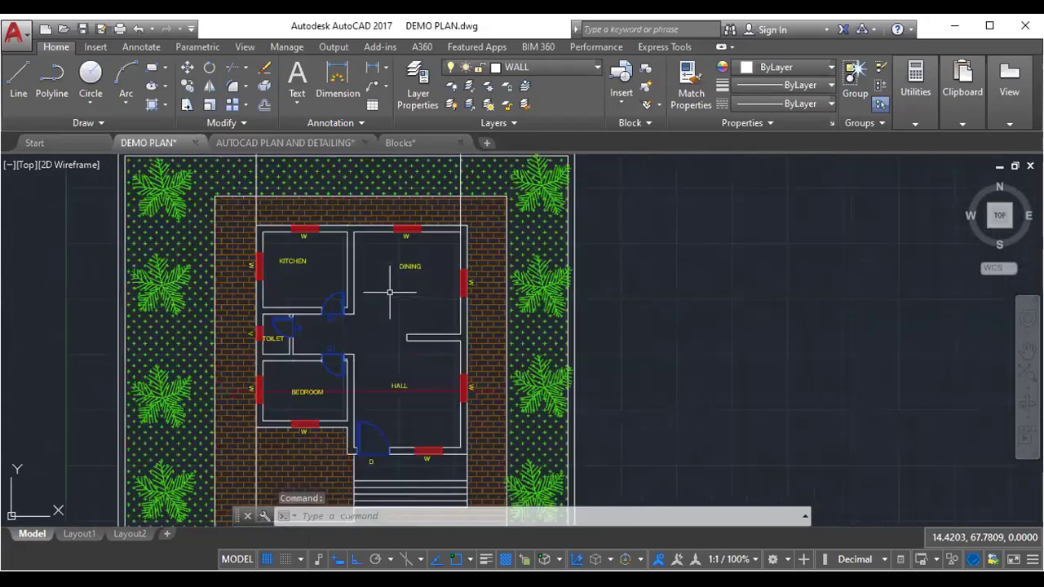
scroll(356, 260, down, 2)
scroll(399, 239, up, 2)
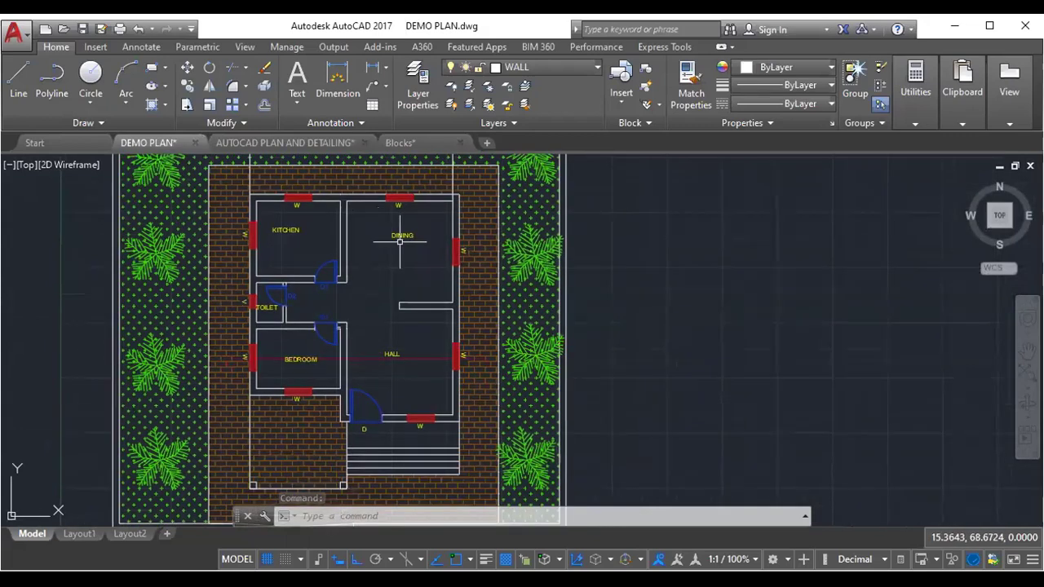
scroll(356, 242, up, 1)
scroll(294, 257, up, 2)
scroll(272, 265, up, 2)
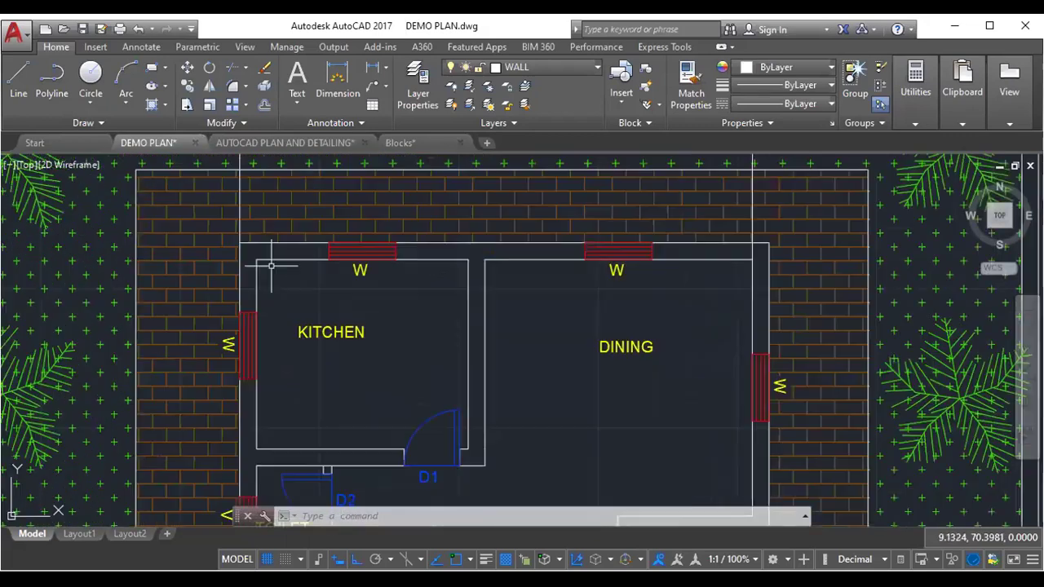
scroll(272, 265, up, 2)
scroll(315, 315, down, 2)
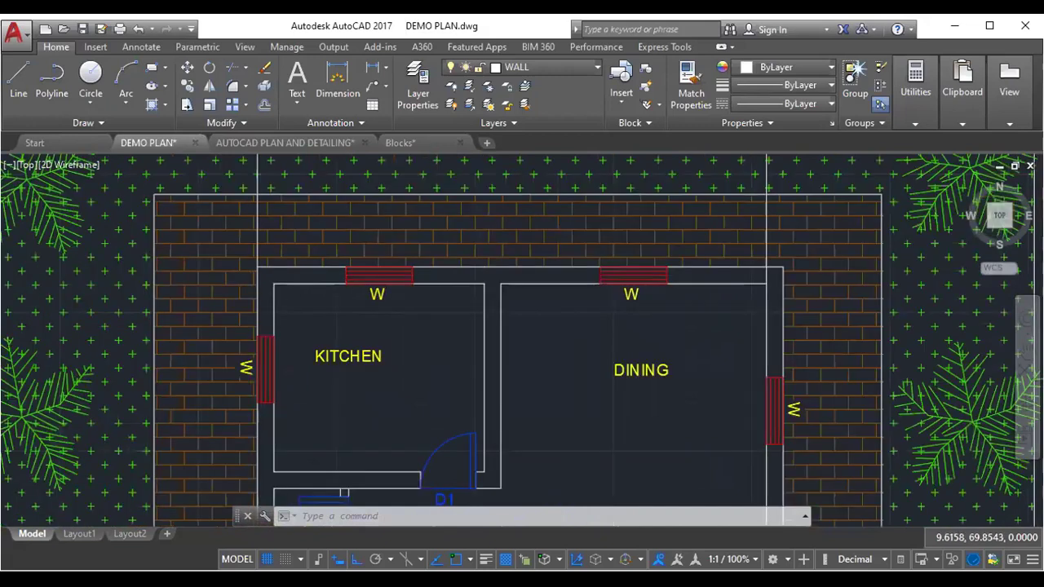
scroll(321, 320, down, 3)
middle_drag(490, 320, 376, 280)
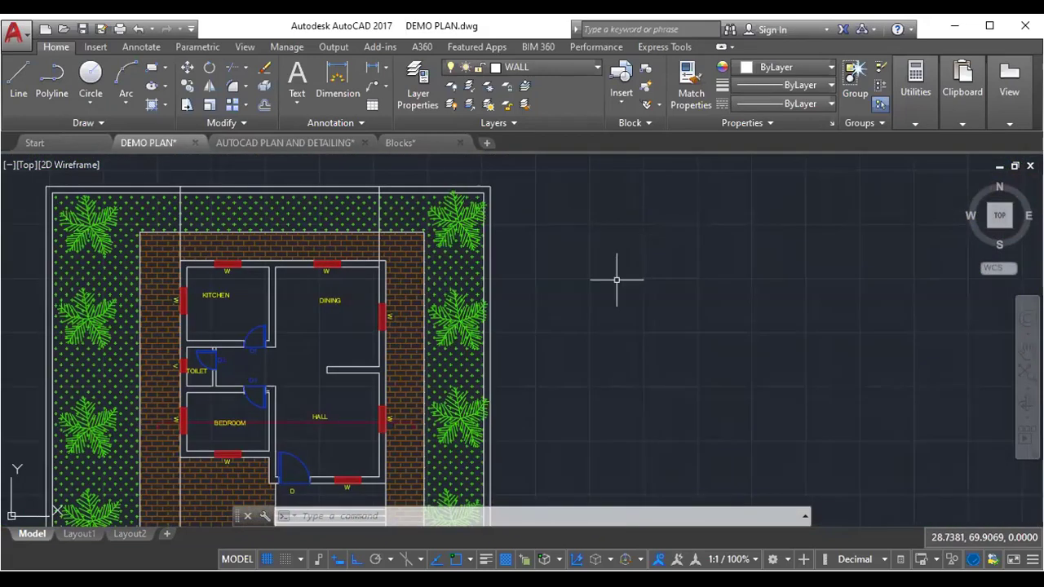
- Draw a 0.3 by 0.3 square right of the plan using RECTANG's Dimensions option
text(c)
key(Return)
key(Escape)
text(rec)
key(Return)
click(598, 254)
right_click(647, 297)
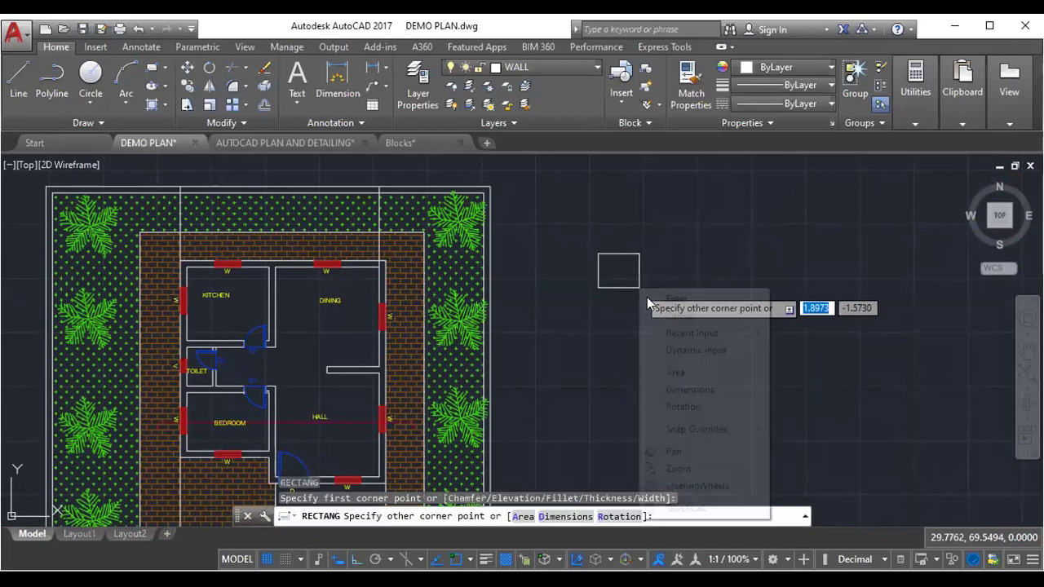
click(702, 390)
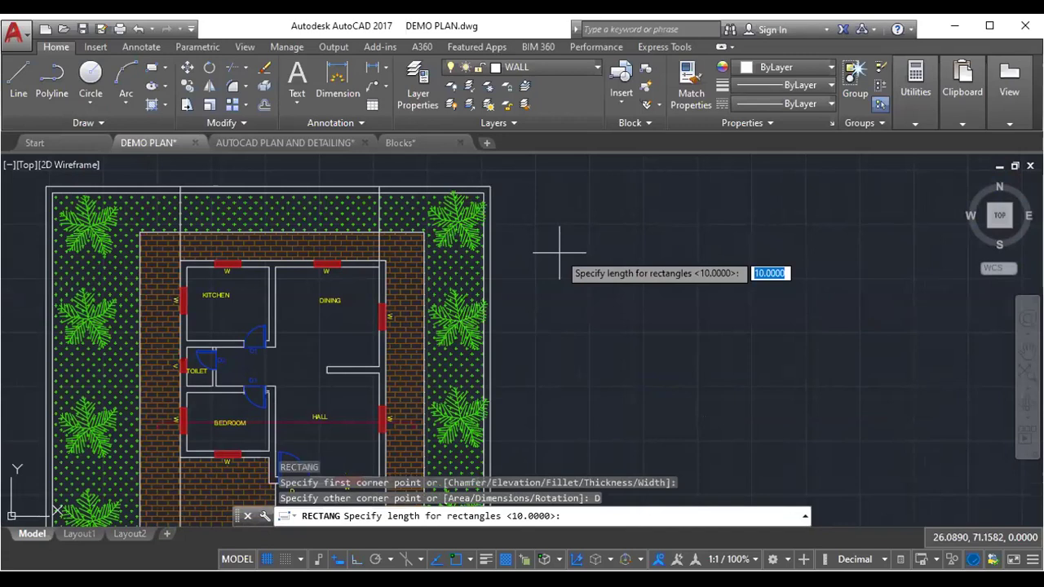
text(0.3)
key(Return)
text(0.3)
key(Return)
scroll(604, 251, up, 5)
scroll(633, 272, up, 4)
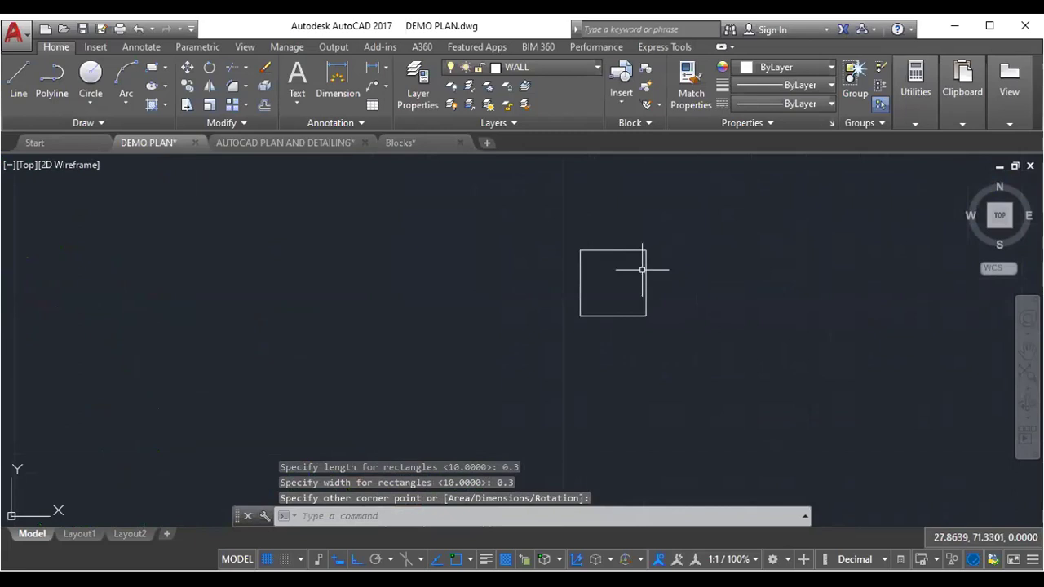
- Create a new layer named C with olive colour 52
click(414, 88)
click(160, 87)
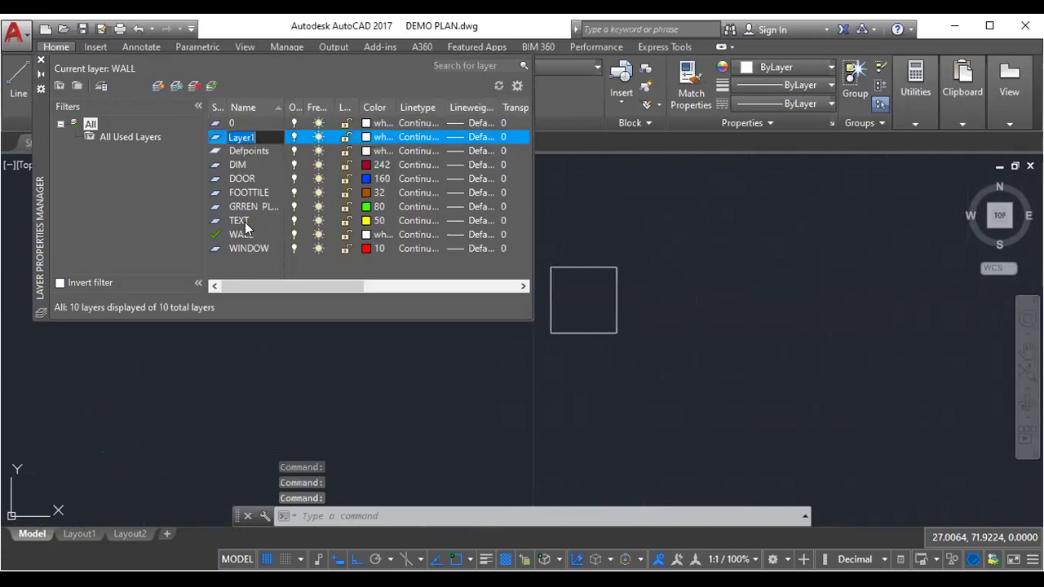
text(C)
click(367, 137)
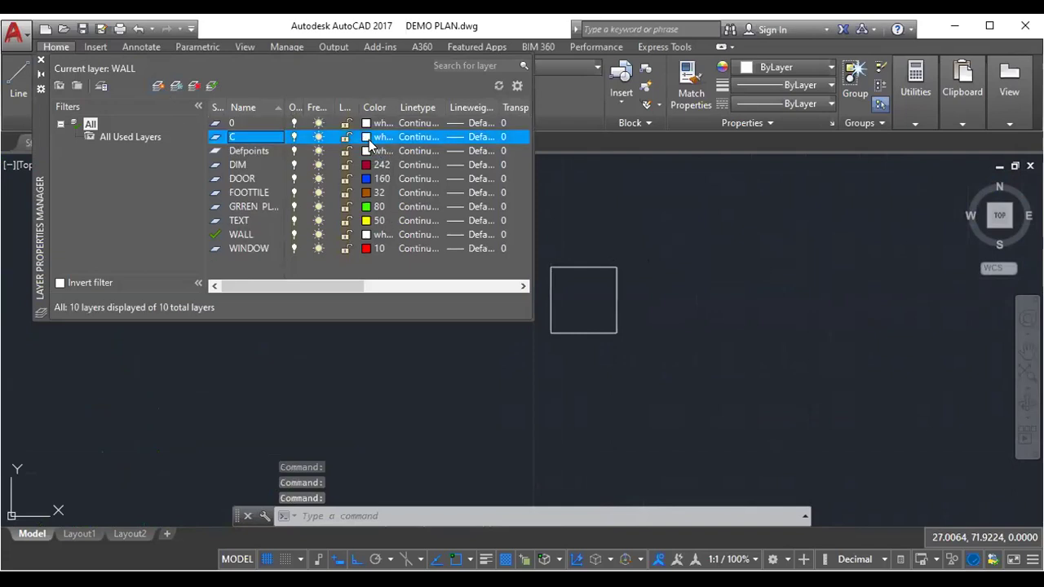
click(367, 137)
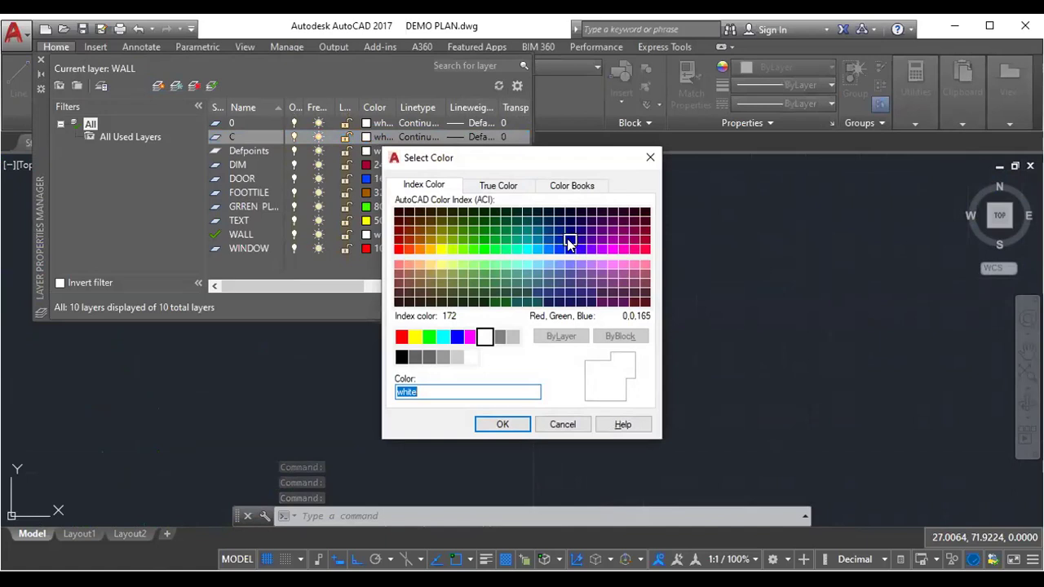
click(568, 243)
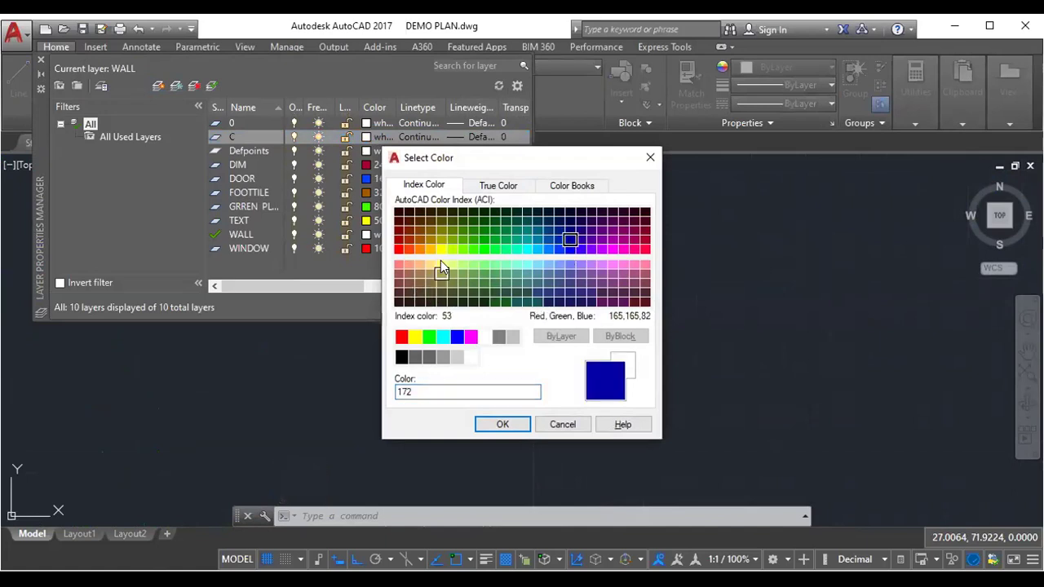
click(441, 245)
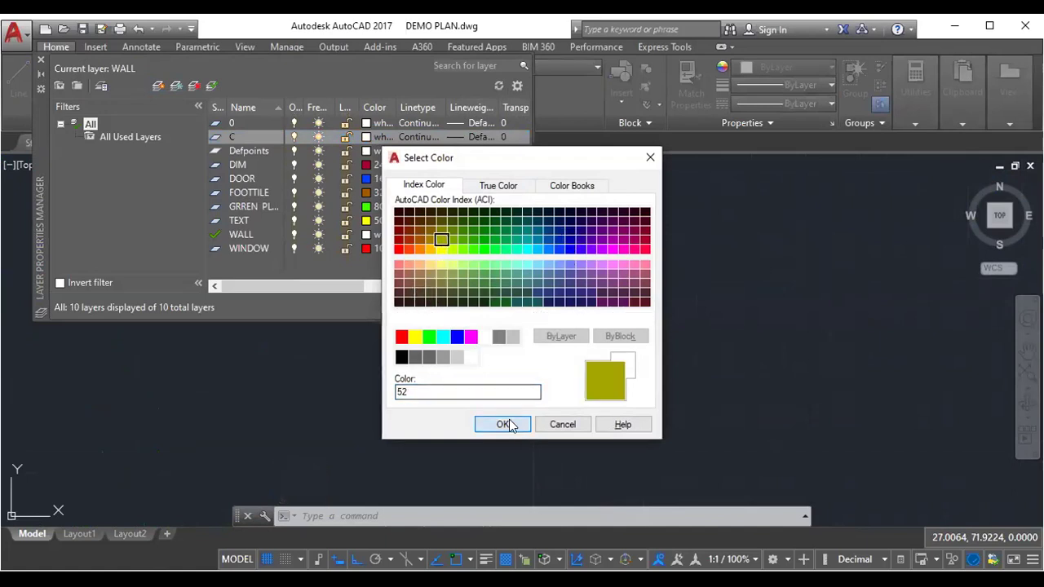
click(506, 424)
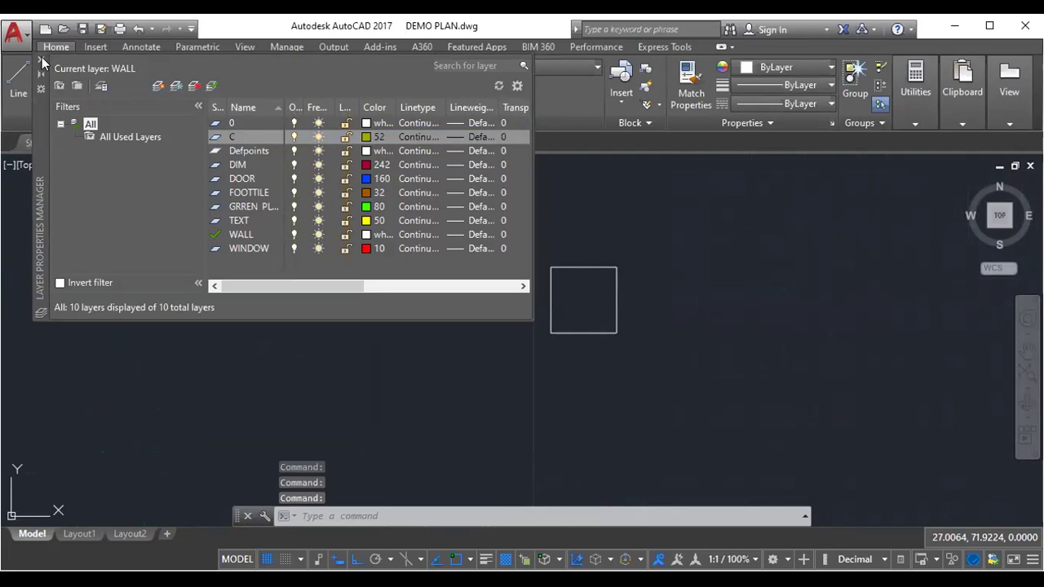
click(42, 60)
- Move the 0.3 square onto layer C, then reselect the square
click(518, 235)
click(656, 367)
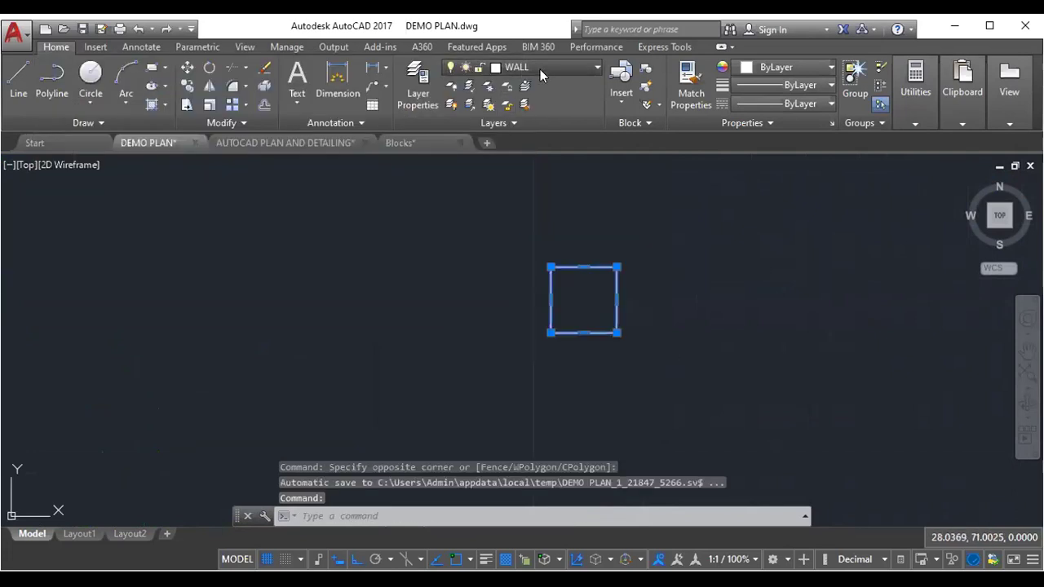
click(540, 70)
click(530, 104)
key(Escape)
key(Escape)
click(509, 244)
click(658, 369)
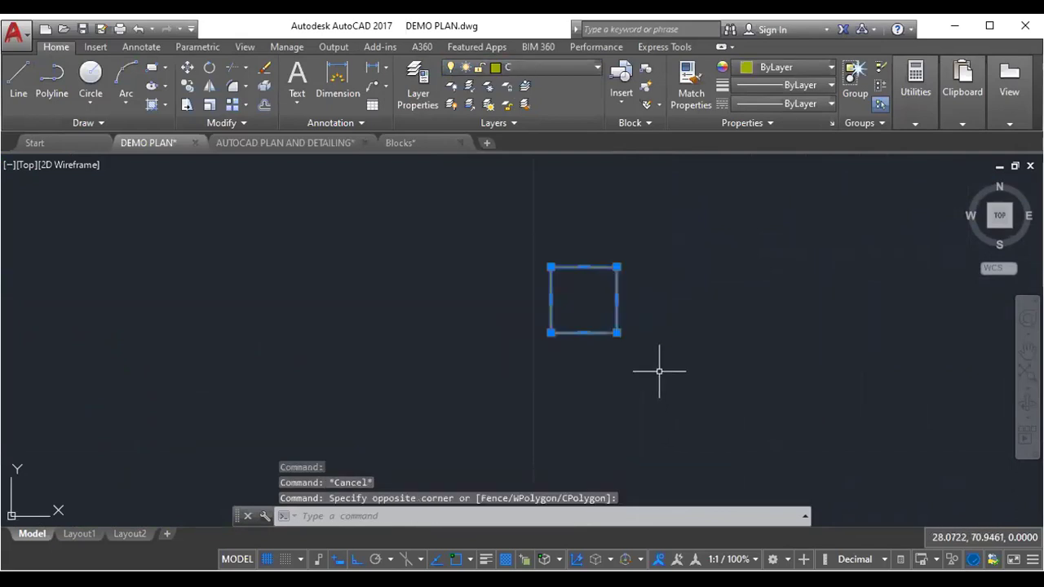
- Copy the square with CO to wall corners, including the kitchen top-left and dining top-right
text(co)
key(Return)
click(551, 267)
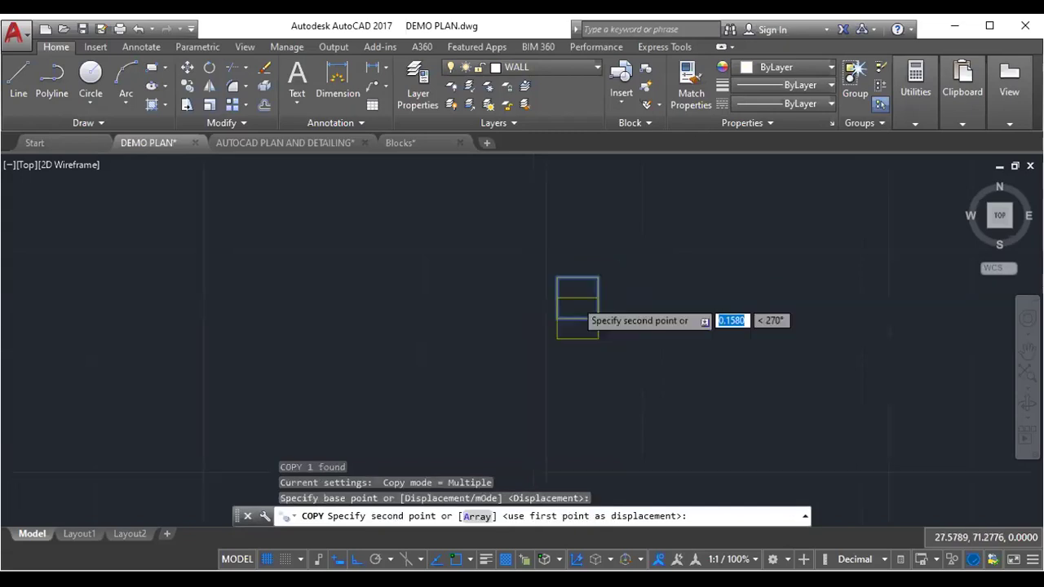
scroll(204, 297, up, 4)
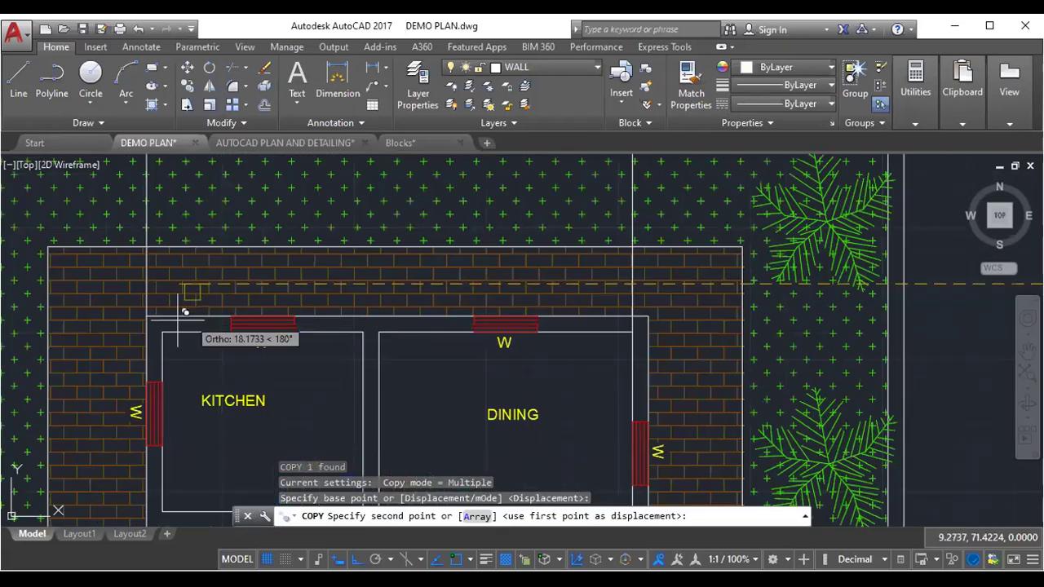
scroll(245, 306, up, 6)
click(261, 278)
scroll(298, 331, down, 2)
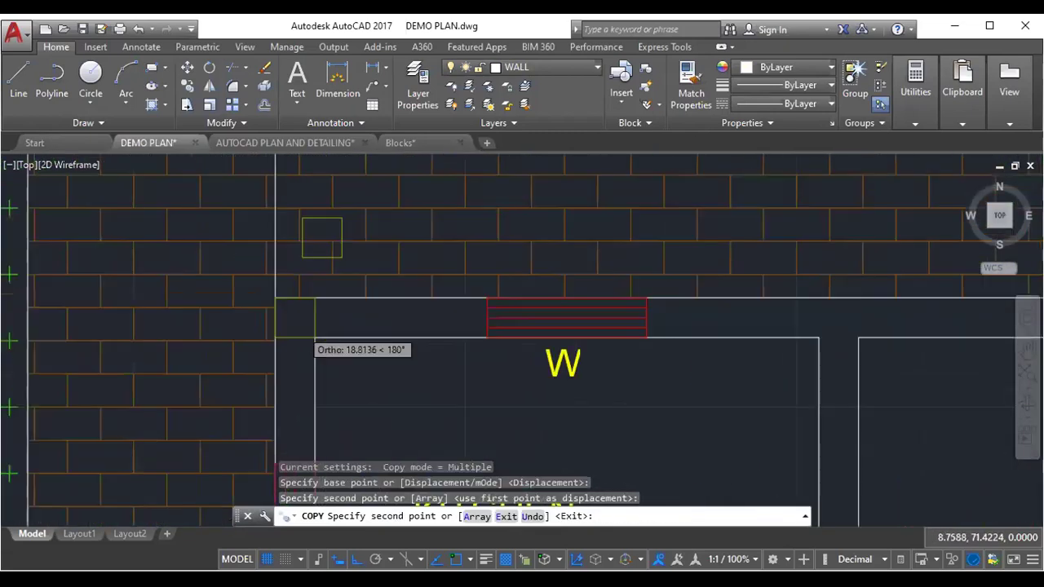
scroll(327, 326, down, 2)
scroll(482, 310, up, 2)
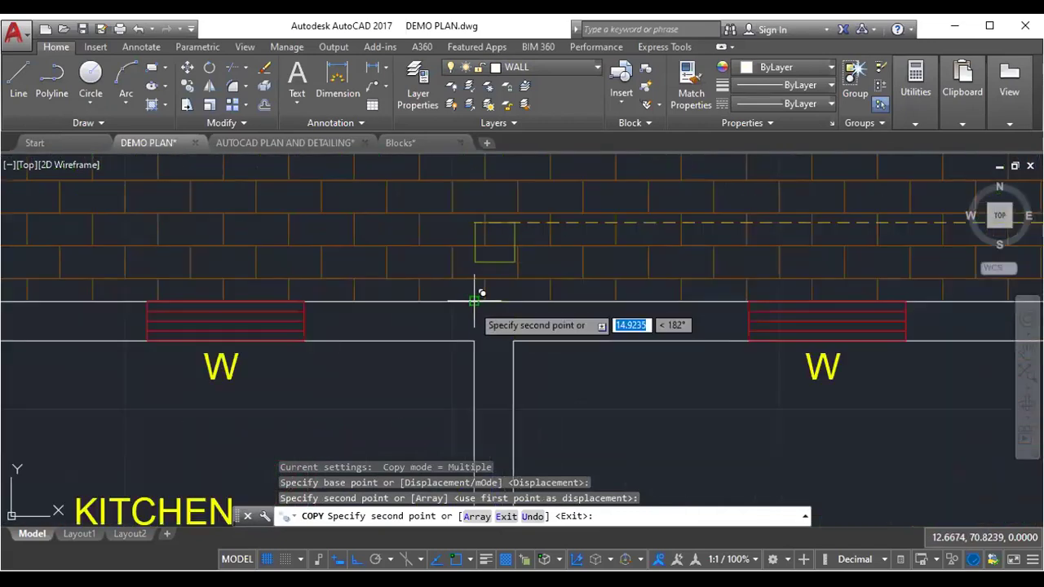
scroll(481, 351, down, 3)
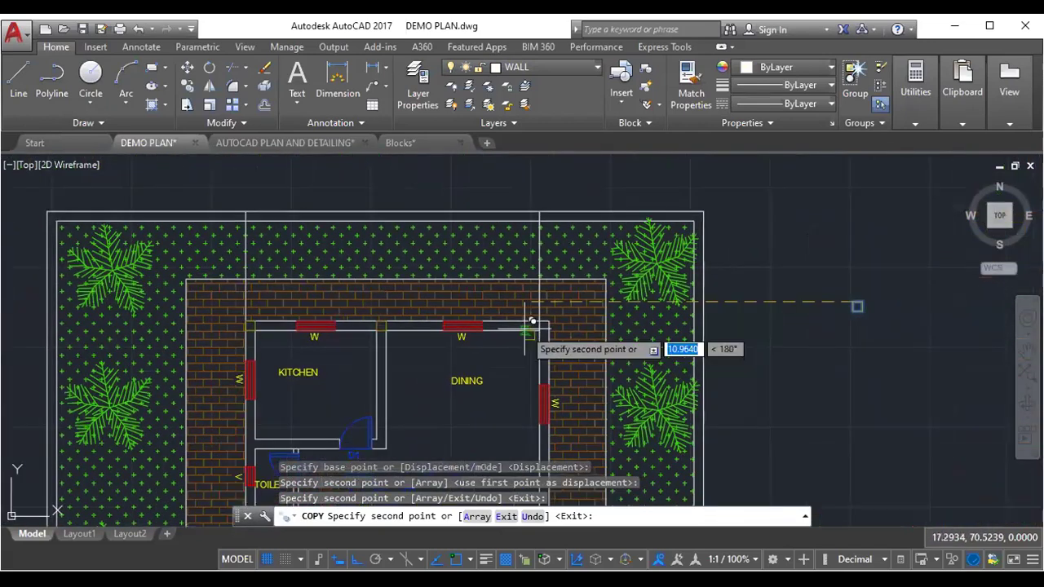
scroll(529, 325, up, 5)
click(581, 263)
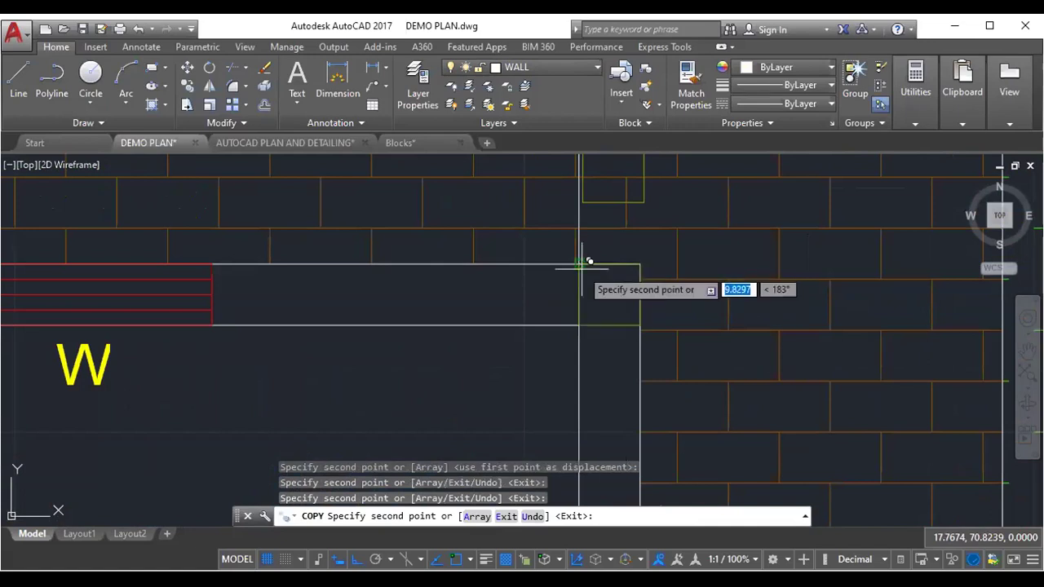
scroll(583, 342, down, 3)
middle_drag(591, 313, 596, 230)
scroll(599, 291, down, 2)
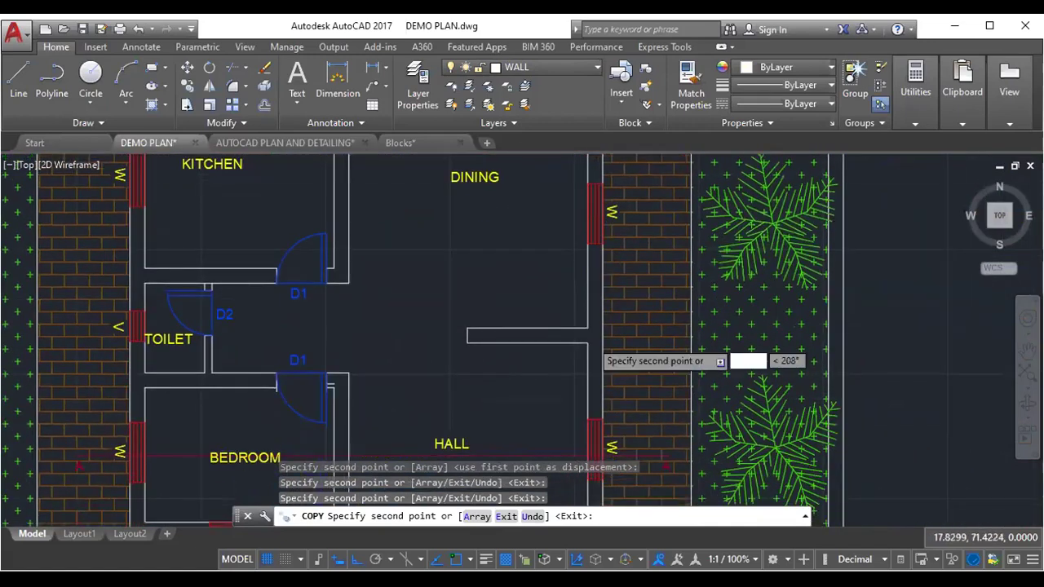
scroll(576, 275, up, 5)
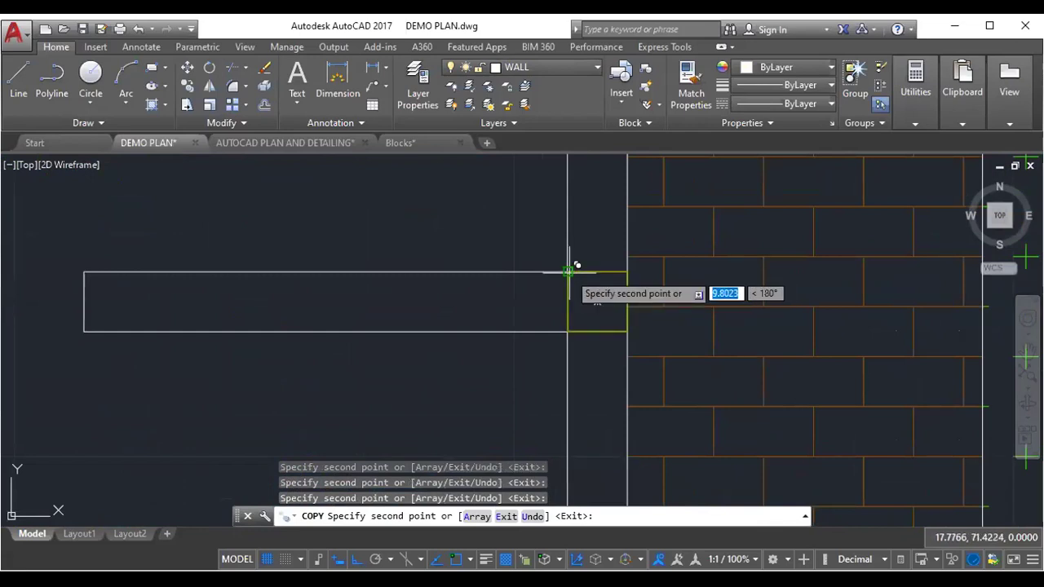
scroll(575, 269, down, 3)
scroll(586, 359, down, 3)
middle_drag(586, 359, 599, 327)
scroll(580, 318, up, 5)
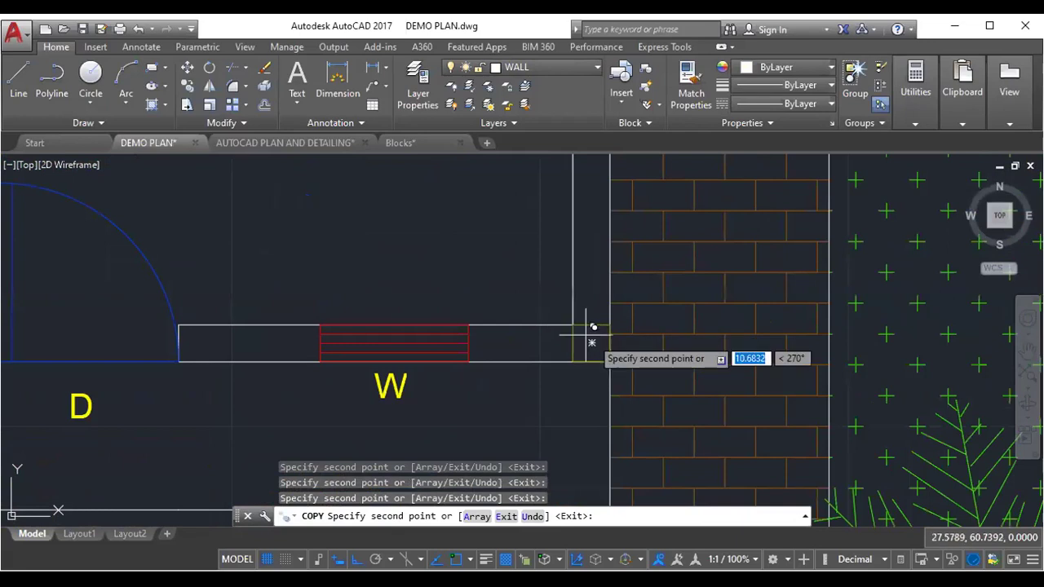
scroll(590, 334, down, 5)
middle_drag(451, 340, 538, 325)
scroll(538, 325, up, 4)
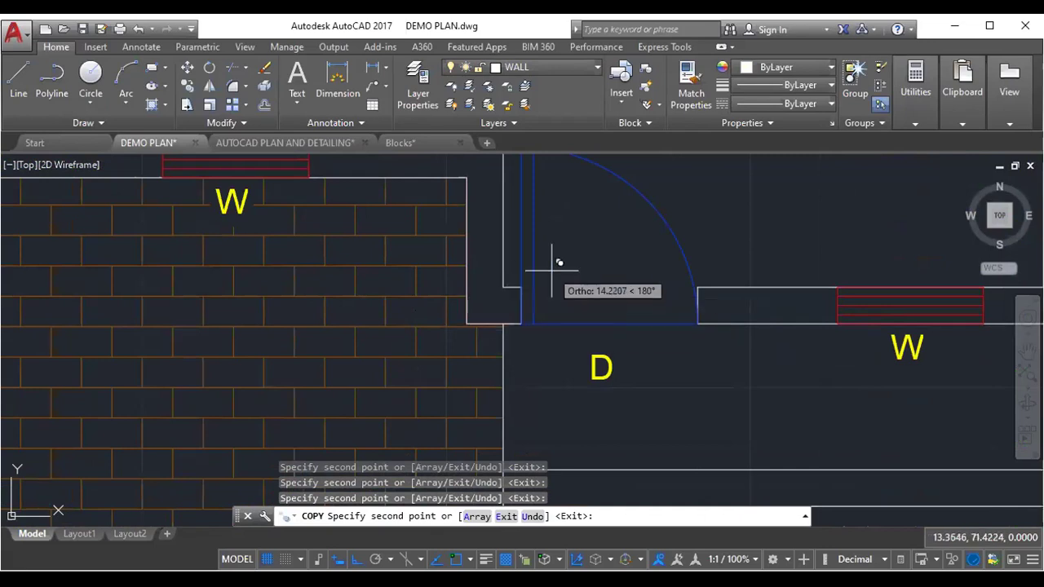
scroll(580, 325, down, 4)
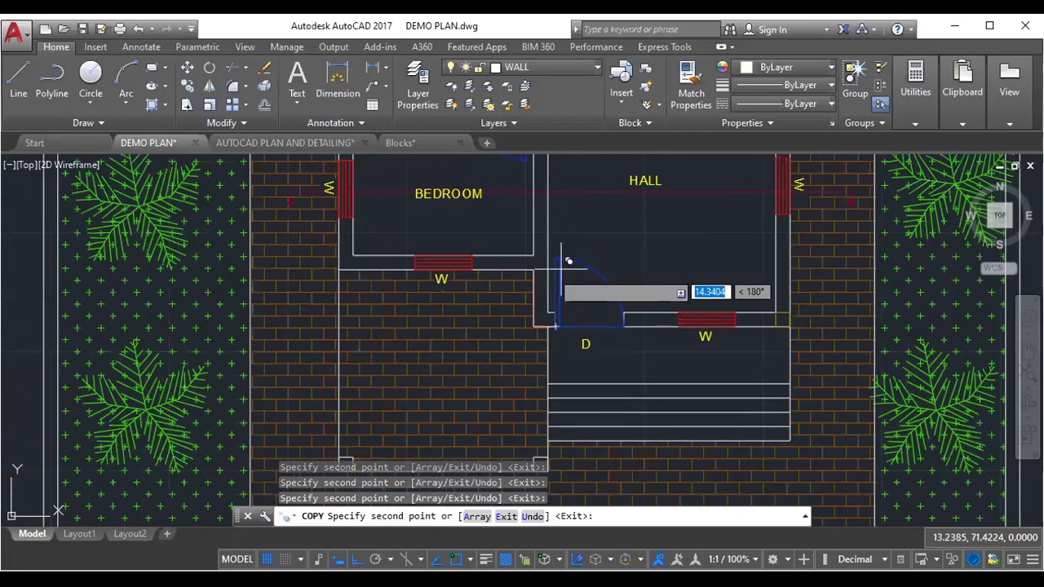
key(Escape)
scroll(530, 297, down, 4)
middle_drag(530, 297, 461, 368)
scroll(511, 242, up, 2)
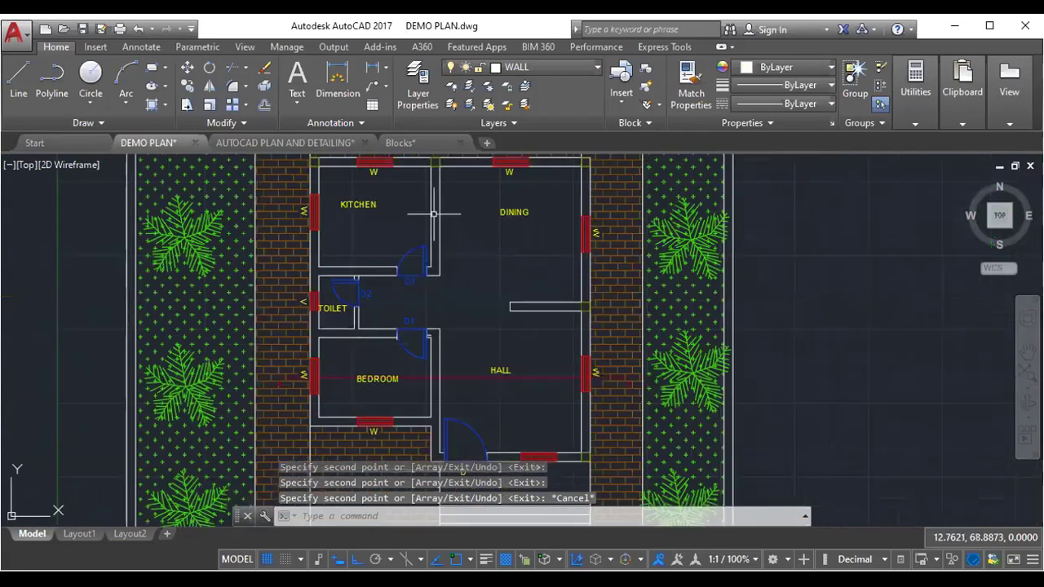
scroll(443, 236, up, 1)
scroll(400, 240, up, 2)
scroll(453, 273, up, 1)
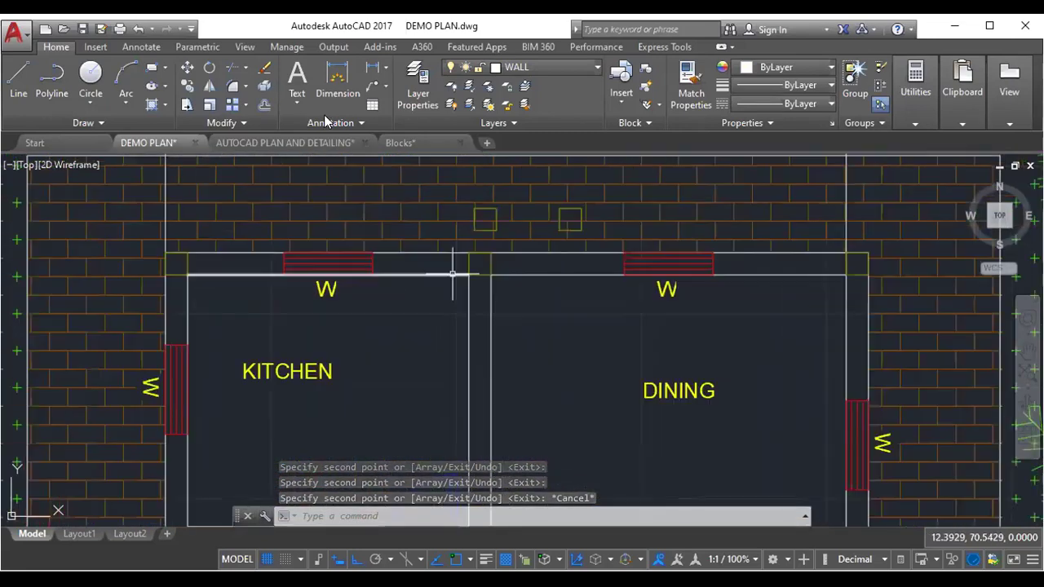
- Add a layer named CENTERLIN with red colour 10
click(412, 89)
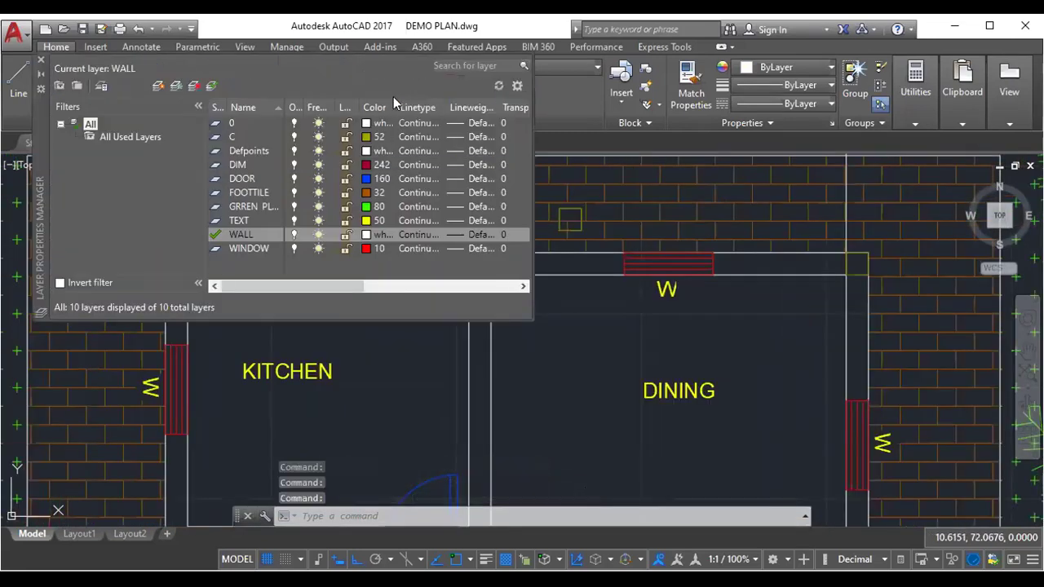
click(159, 87)
text(CE)
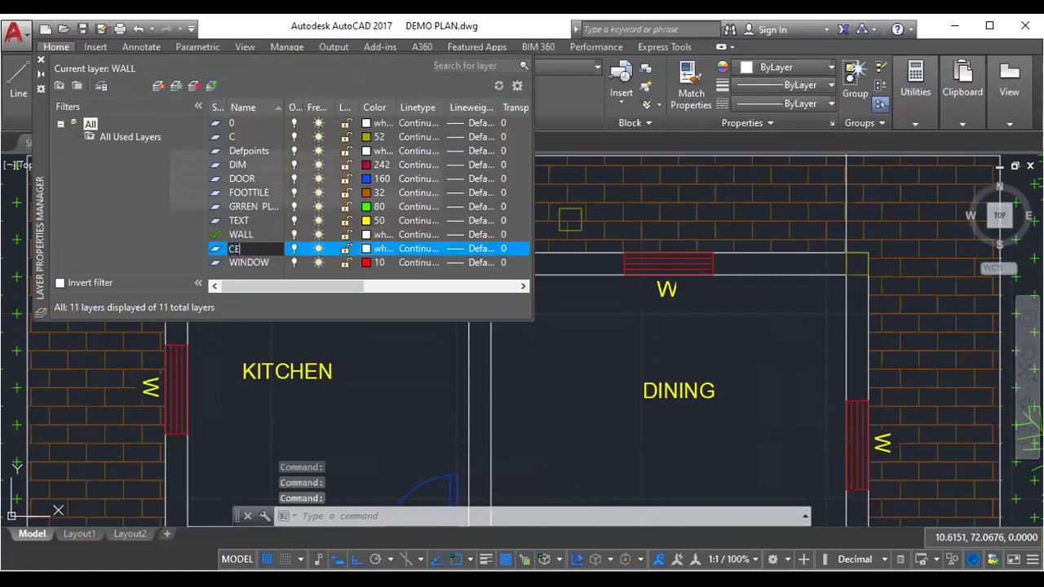
text(NTERLIN)
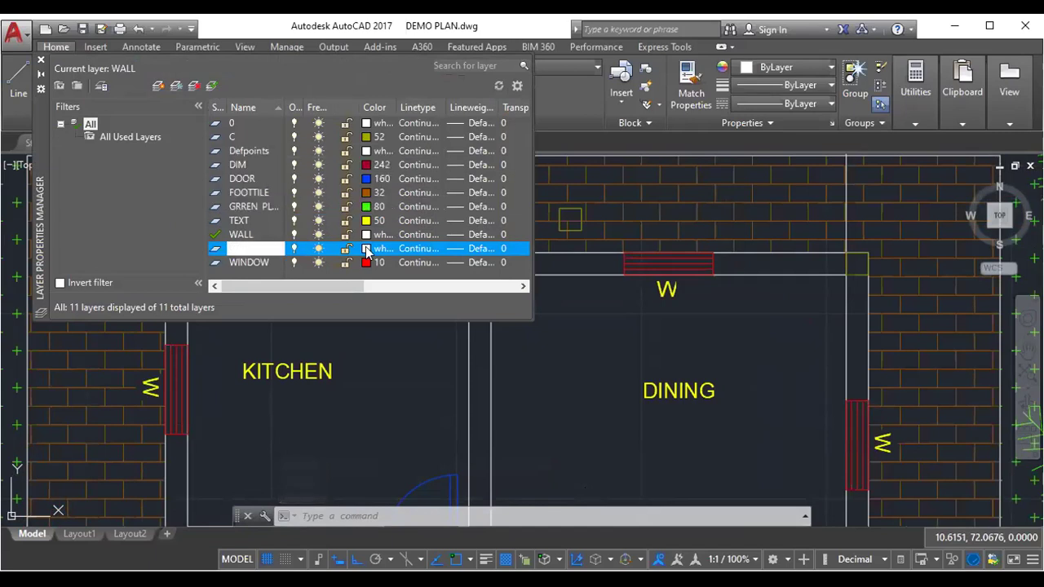
click(376, 248)
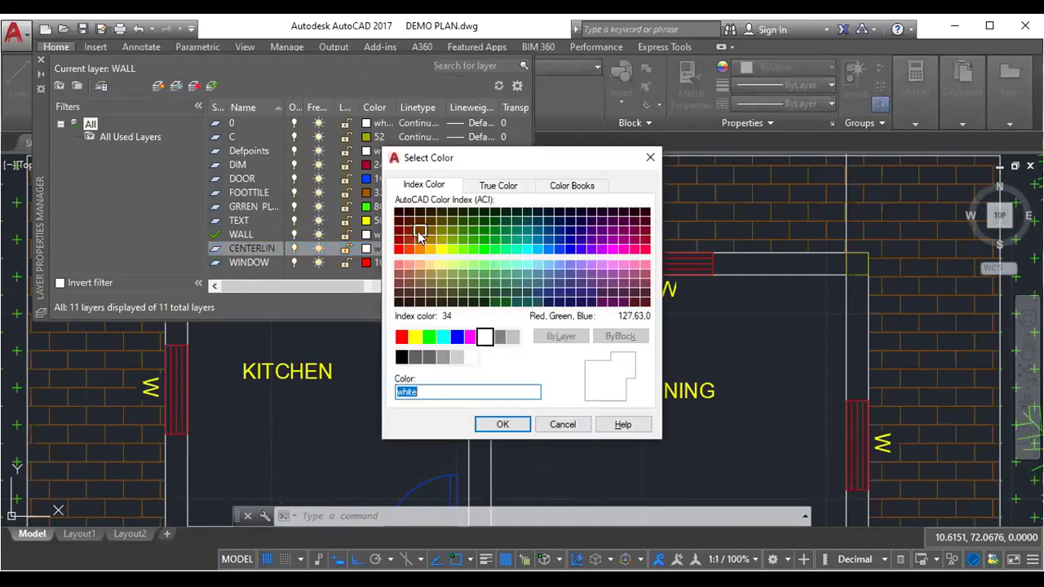
click(400, 249)
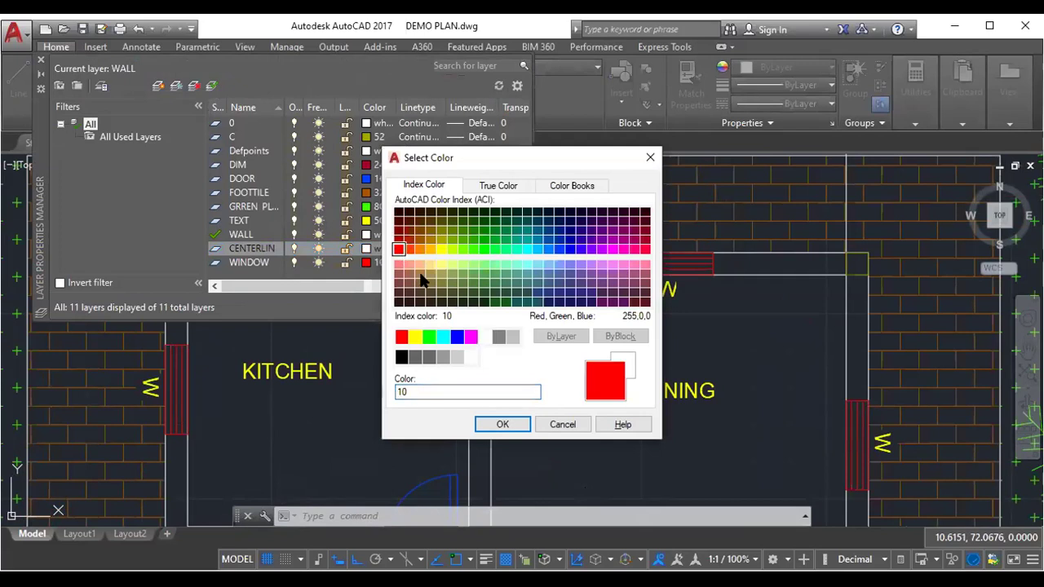
click(502, 424)
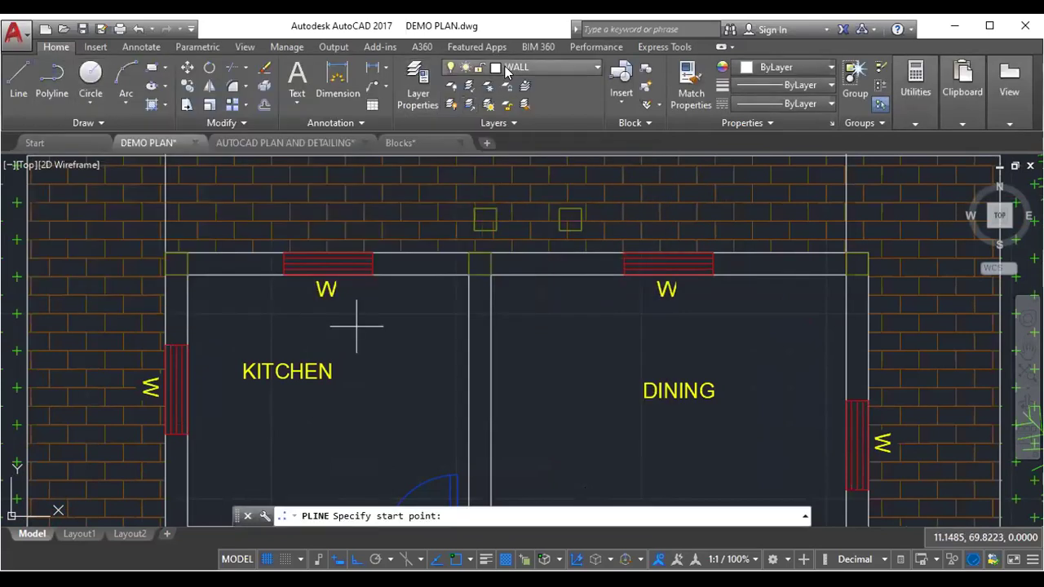
- On layer CENTERLIN, start a centerline from the top-left column along the top wall to the hall door
click(538, 65)
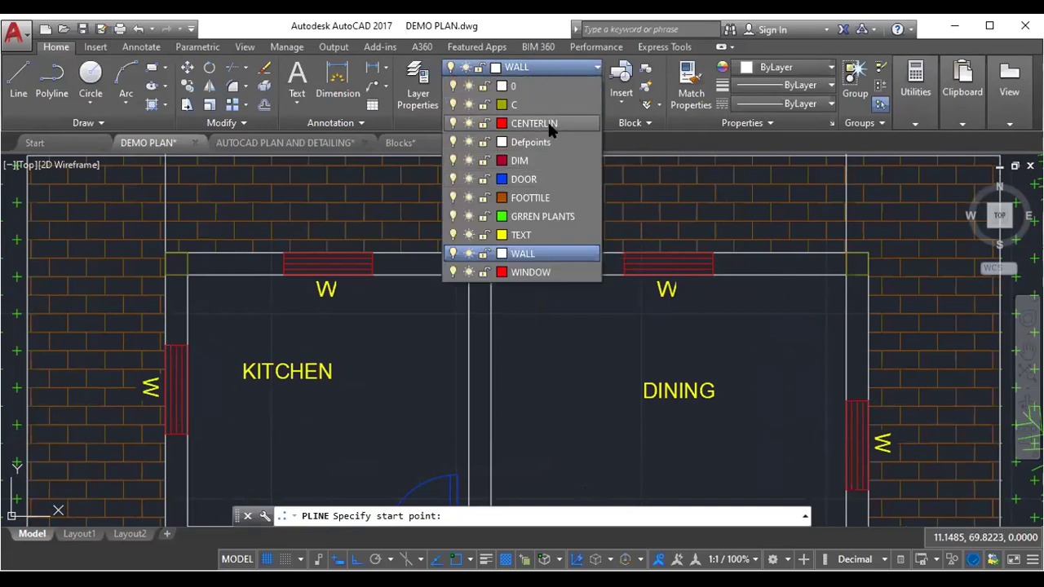
click(548, 122)
scroll(241, 287, up, 4)
scroll(130, 242, up, 3)
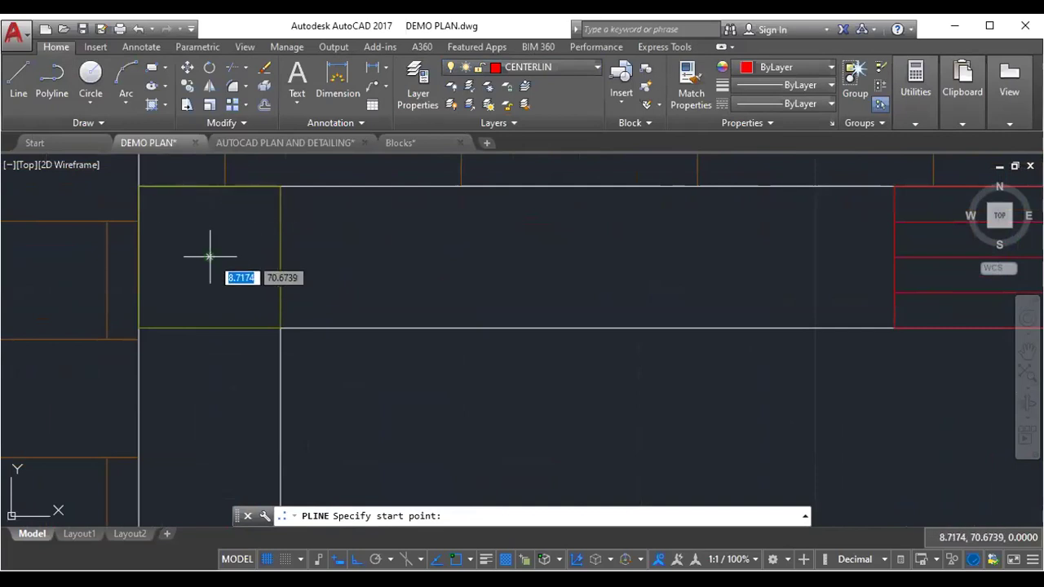
click(209, 259)
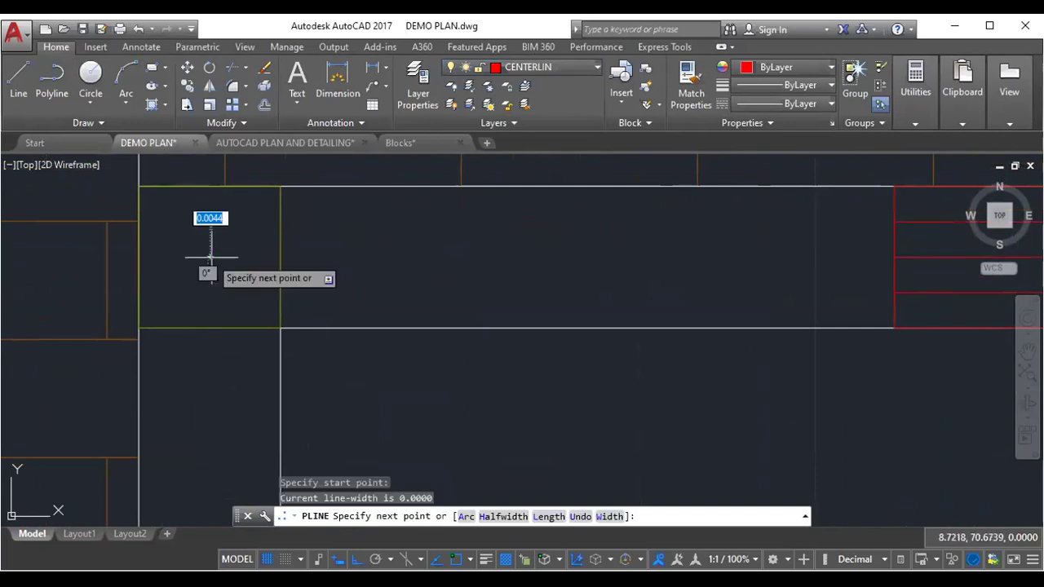
scroll(204, 265, down, 3)
click(475, 245)
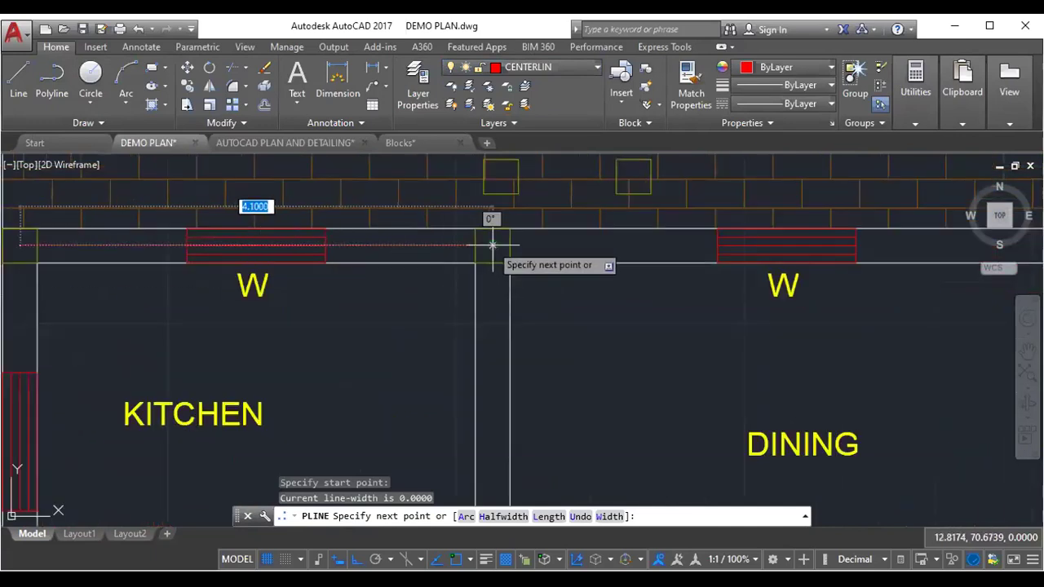
scroll(412, 250, down, 3)
scroll(741, 235, up, 3)
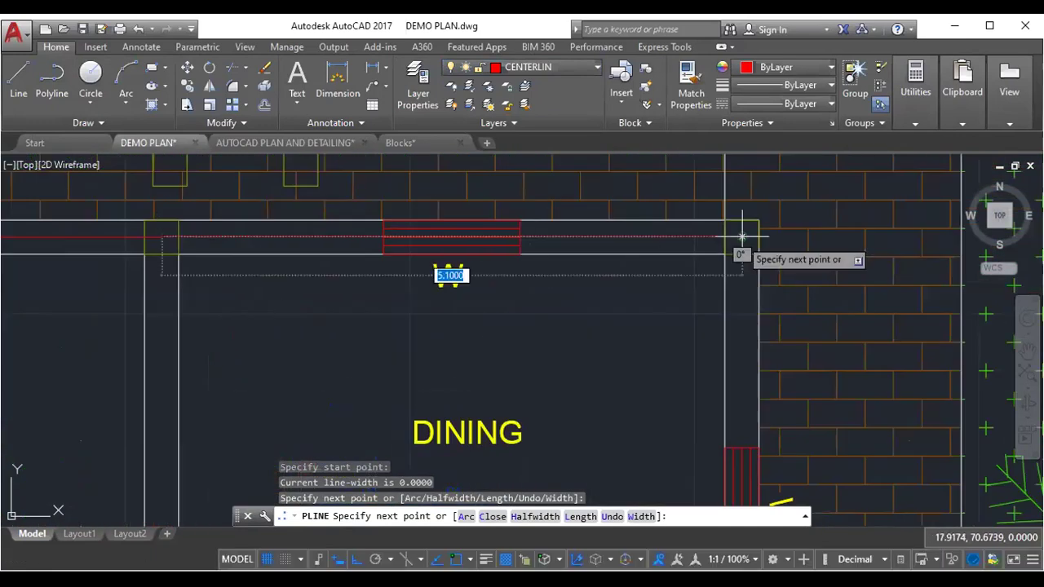
click(741, 237)
scroll(718, 310, down, 2)
scroll(694, 310, down, 1)
scroll(661, 318, up, 1)
scroll(635, 334, up, 2)
click(635, 335)
scroll(635, 334, up, 2)
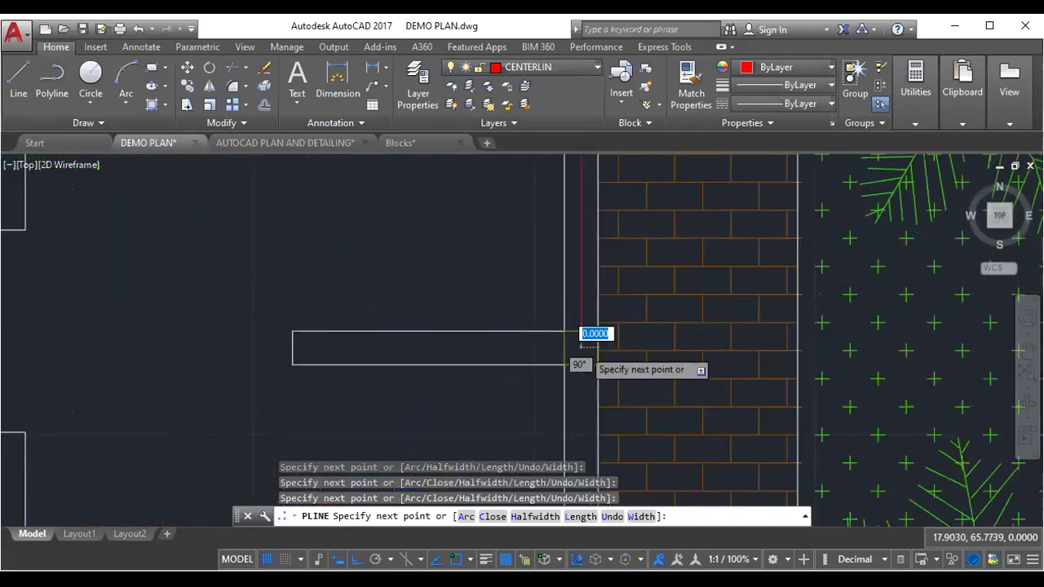
scroll(581, 342, down, 3)
scroll(571, 347, up, 1)
scroll(563, 347, up, 2)
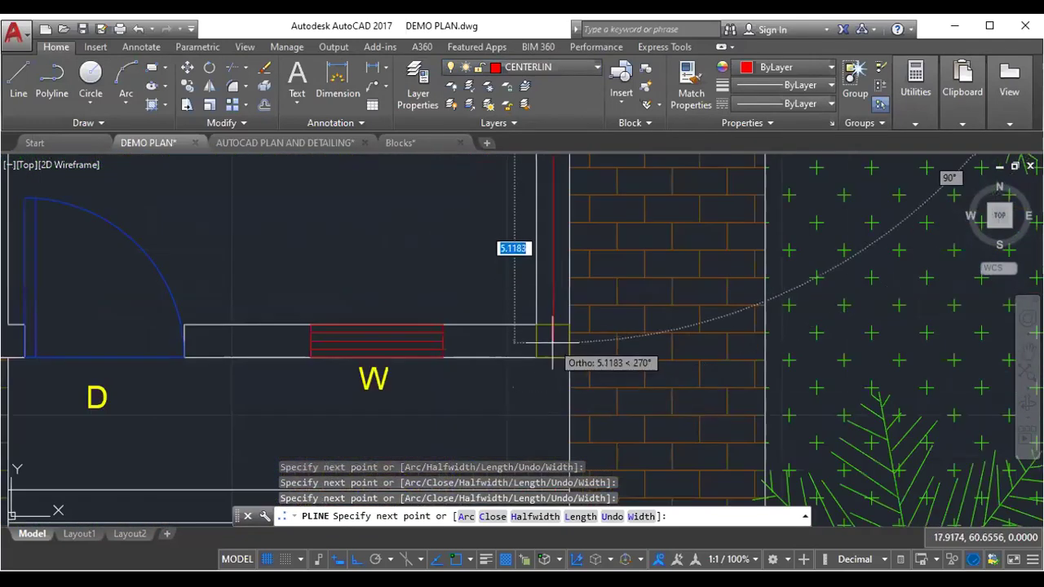
click(553, 344)
scroll(553, 344, down, 2)
scroll(538, 338, down, 2)
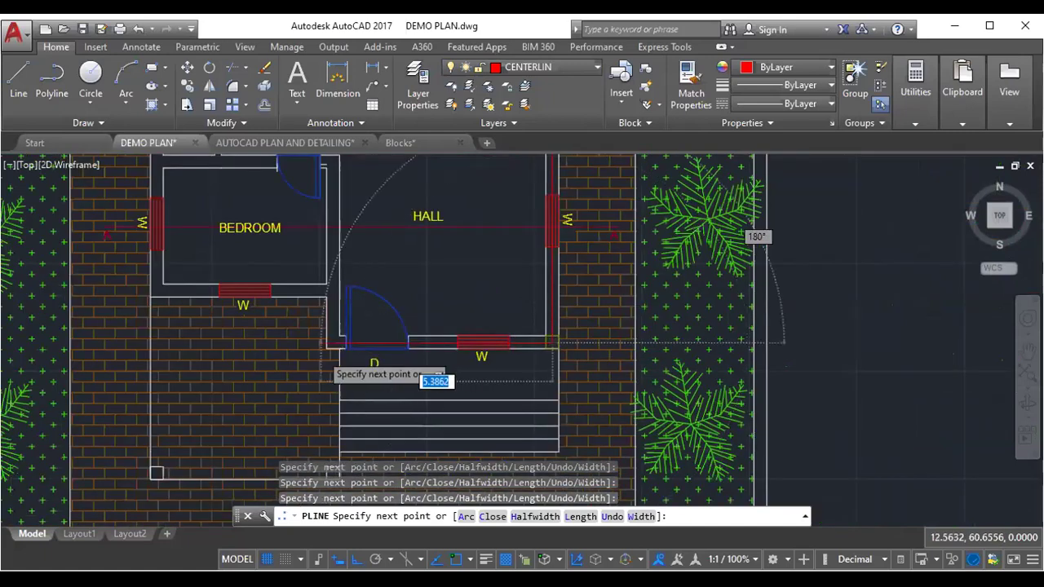
scroll(326, 343, up, 3)
click(371, 289)
- Continue the centerline via the bedroom wall, ending at the kitchen's top-left corner
scroll(327, 314, down, 1)
scroll(367, 322, down, 2)
scroll(367, 331, down, 2)
middle_drag(367, 240, 440, 326)
scroll(440, 330, up, 2)
scroll(443, 332, up, 2)
scroll(443, 332, up, 2)
scroll(443, 332, down, 2)
scroll(443, 332, down, 2)
middle_drag(432, 316, 474, 384)
scroll(484, 206, up, 2)
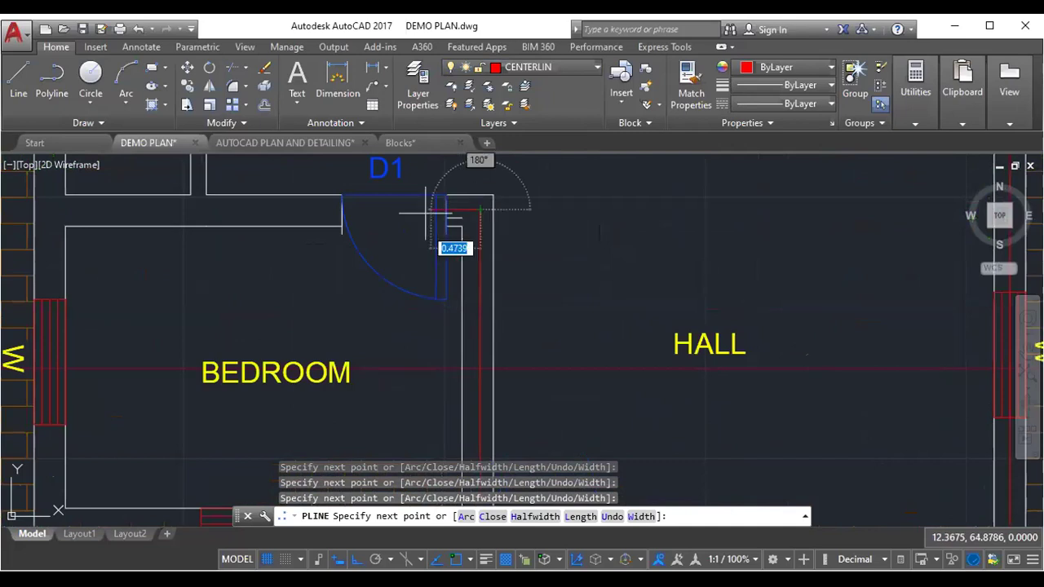
scroll(428, 225, down, 2)
scroll(318, 241, up, 2)
click(325, 245)
scroll(325, 246, down, 2)
middle_drag(349, 179, 349, 245)
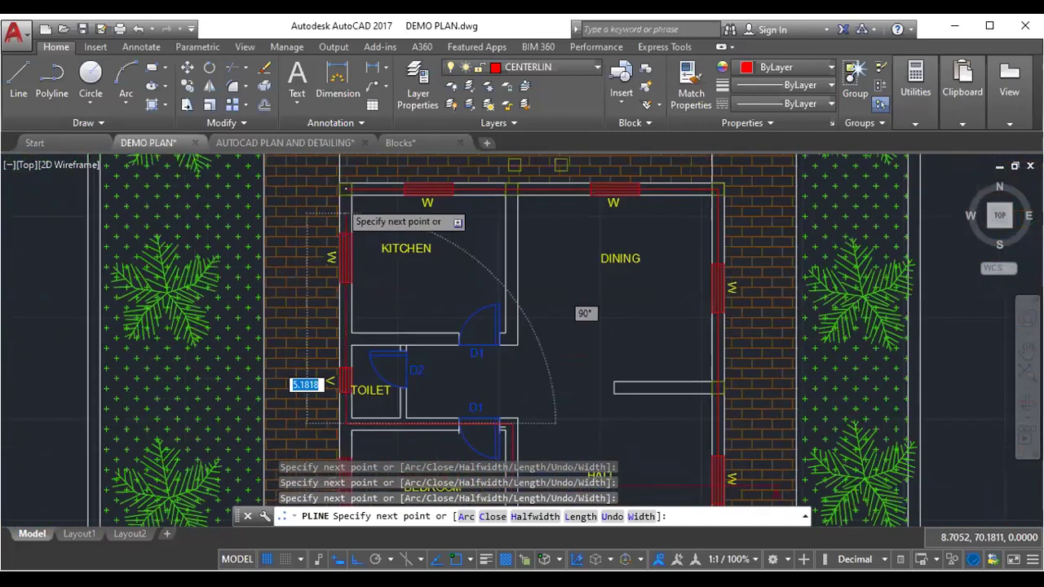
scroll(343, 171, up, 3)
click(347, 176)
key(Return)
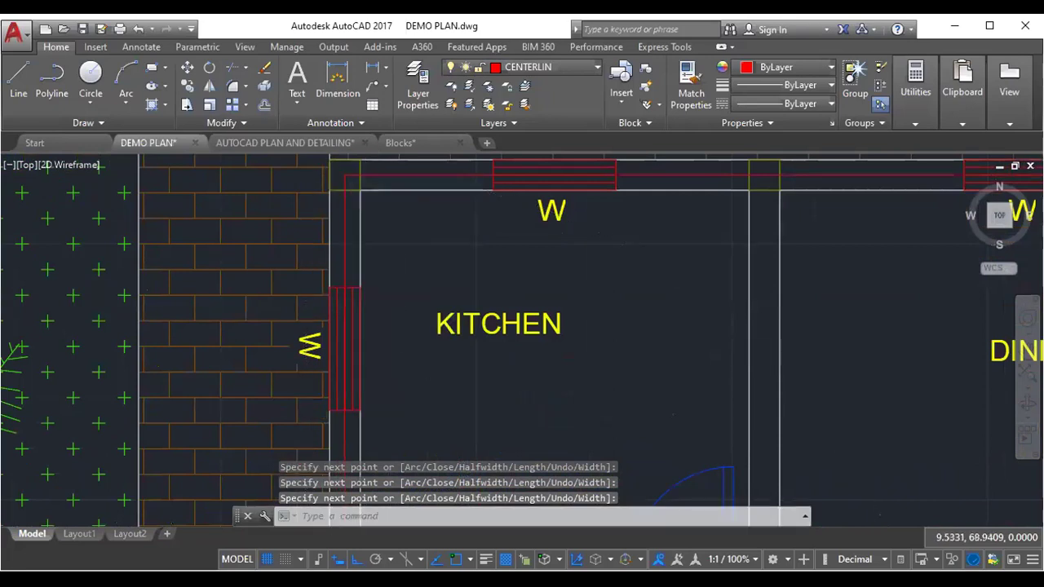
- Draw a centerline along the bedroom's left and bottom walls
scroll(438, 379, down, 2)
middle_drag(438, 379, 424, 99)
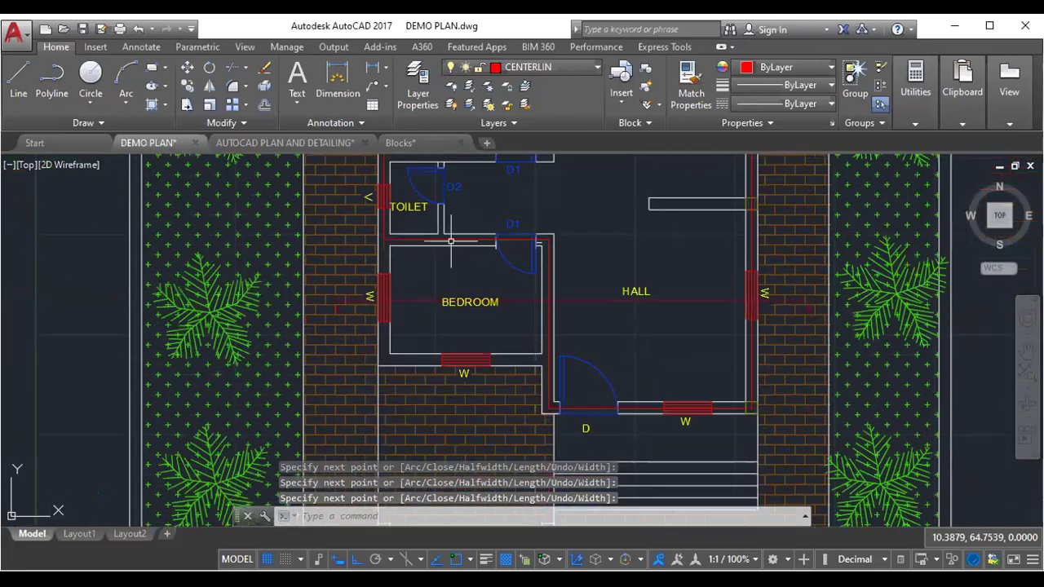
scroll(408, 300, up, 2)
text(l)
key(Return)
click(369, 201)
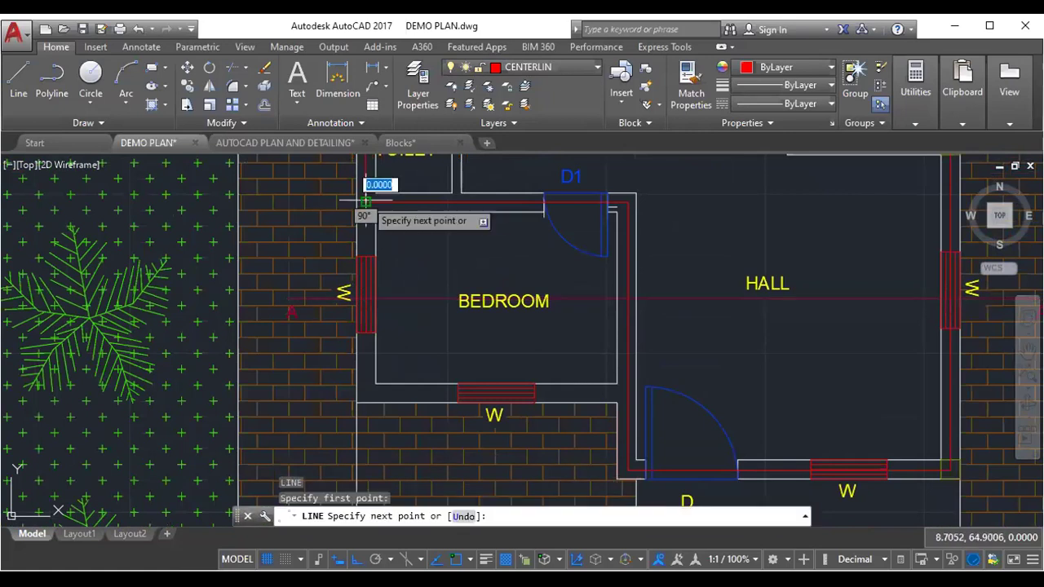
click(368, 374)
scroll(640, 390, up, 2)
click(638, 390)
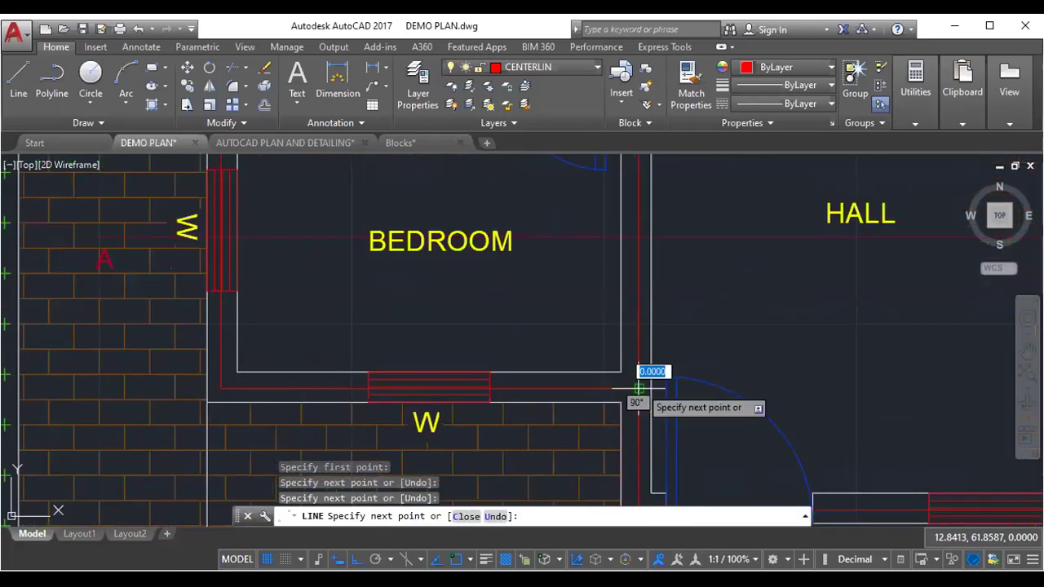
right_click(641, 191)
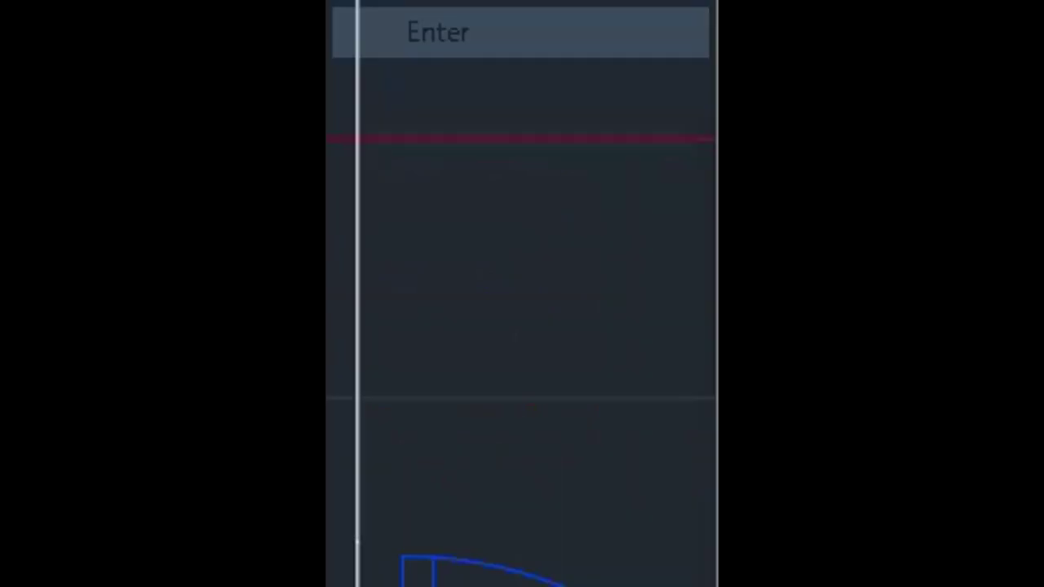
click(661, 200)
scroll(523, 326, down, 3)
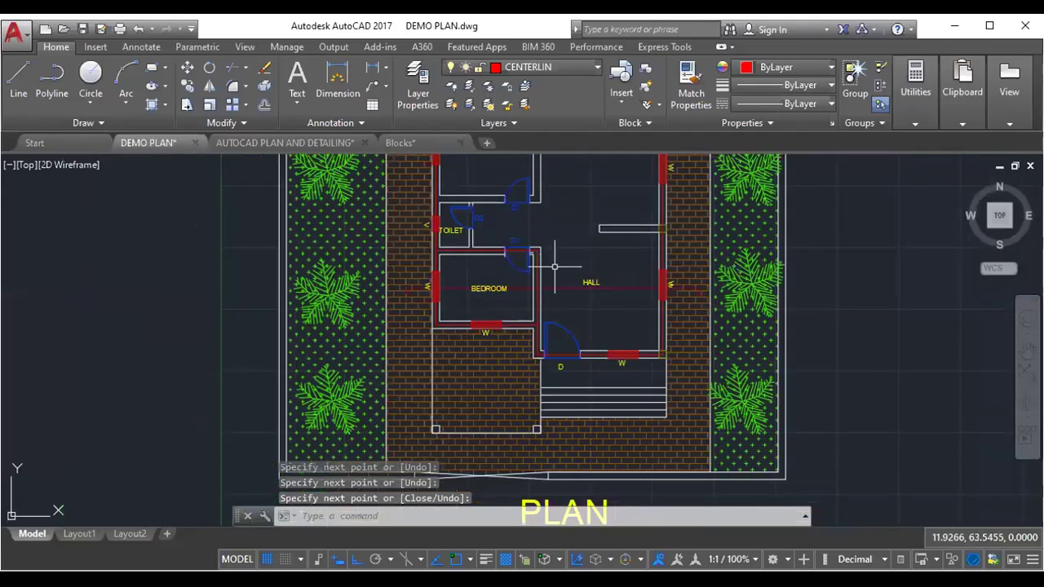
middle_drag(490, 245, 455, 282)
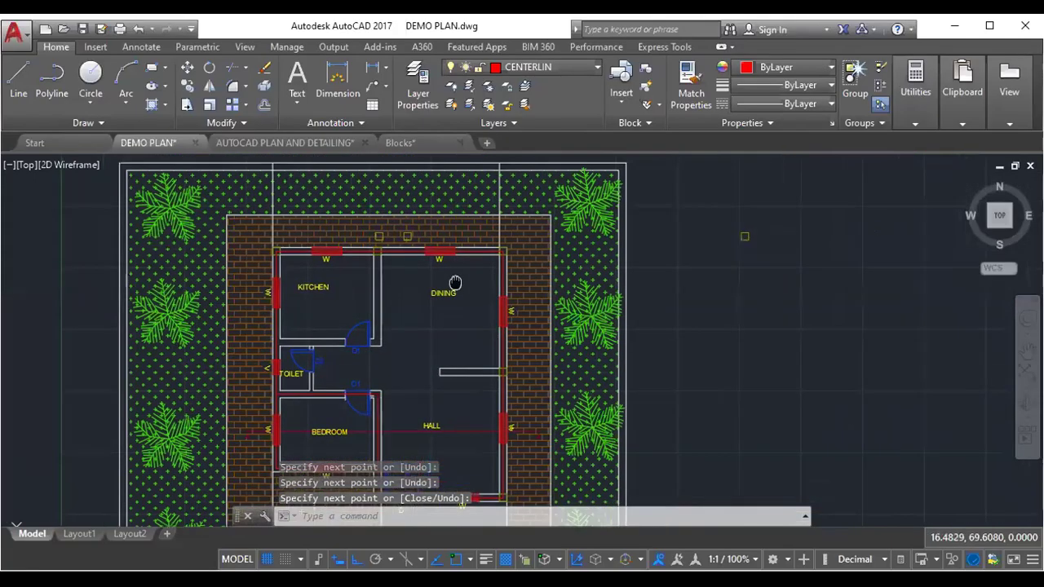
scroll(456, 283, down, 3)
scroll(432, 268, up, 2)
scroll(809, 267, up, 5)
middle_drag(809, 268, 435, 302)
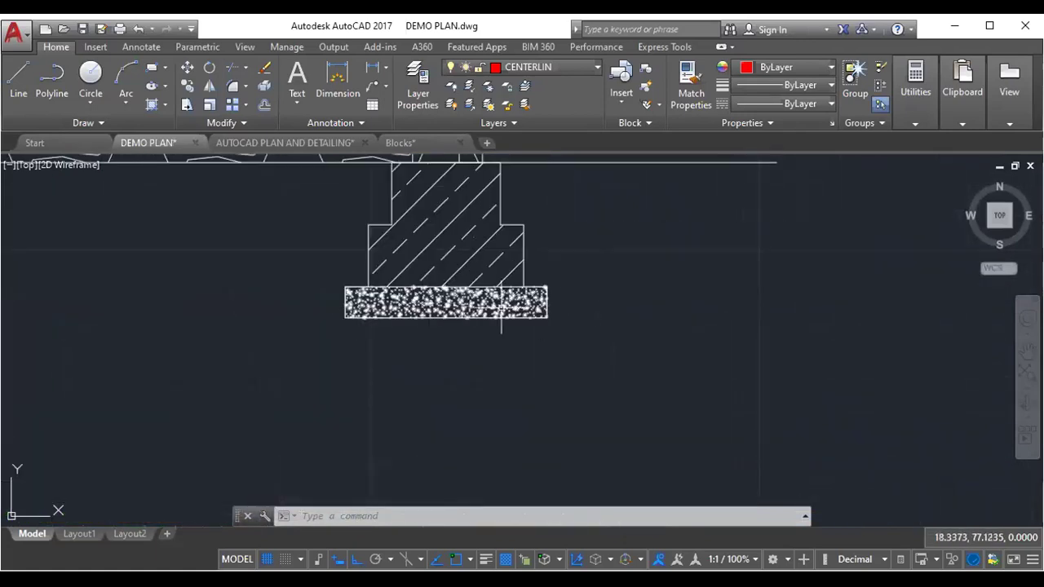
scroll(403, 317, up, 2)
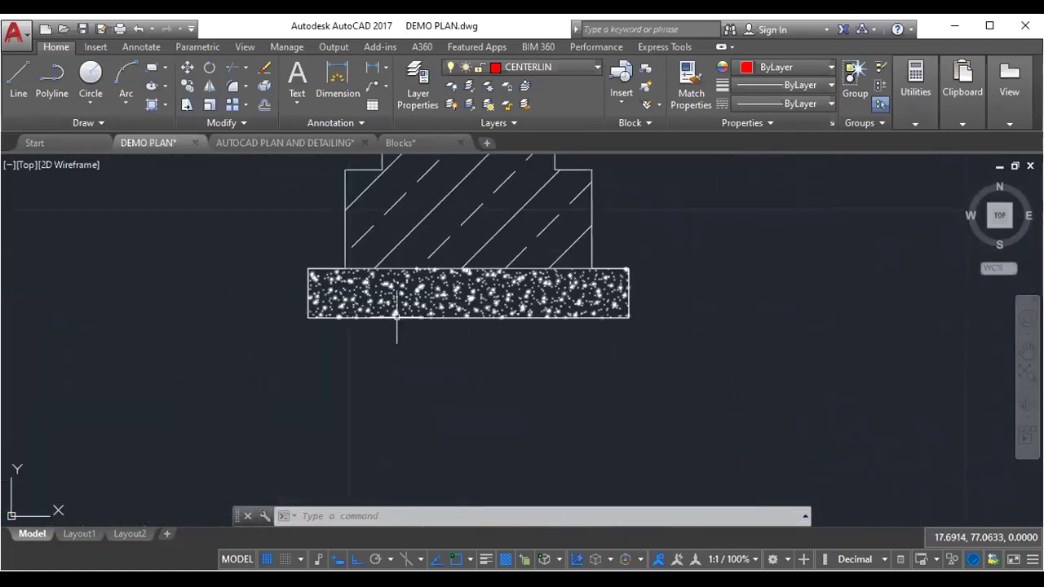
scroll(553, 322, down, 3)
scroll(465, 337, down, 4)
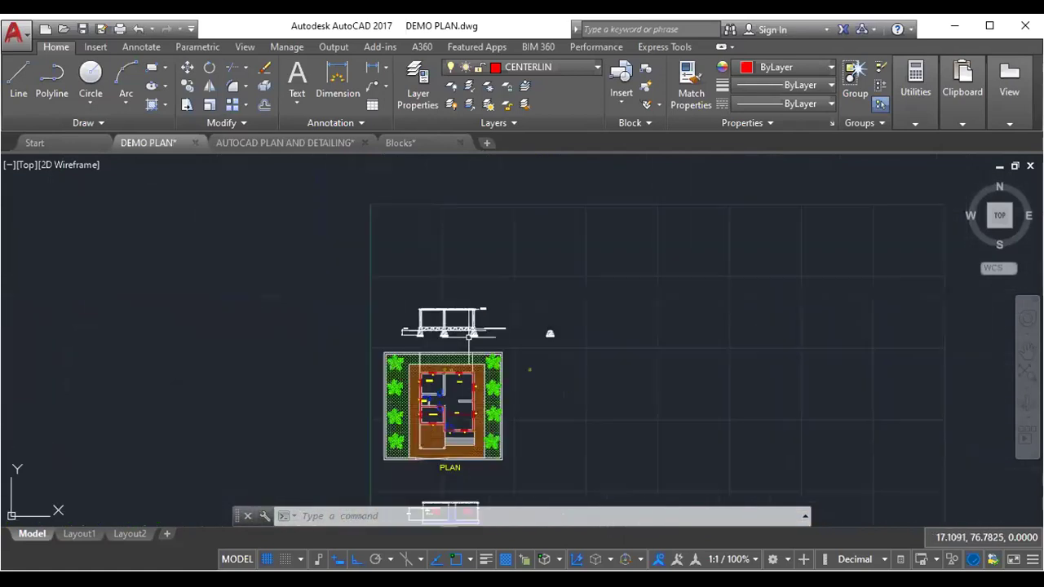
scroll(470, 341, up, 3)
scroll(400, 383, up, 2)
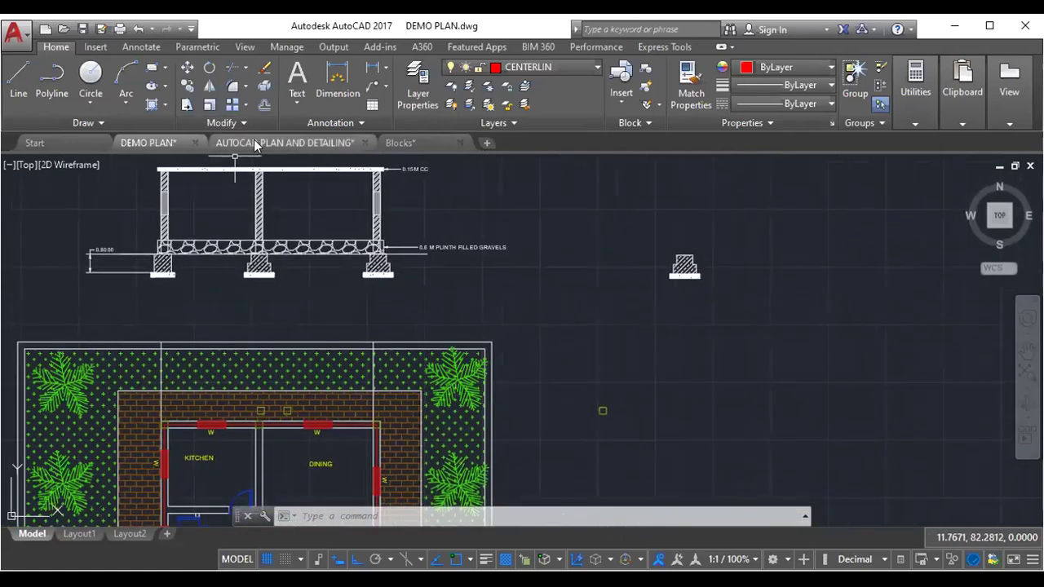
- Switch to AUTOCAD PLAN AND DETAILING and dimension the C1 footing's 0.9000 width across its top
click(254, 139)
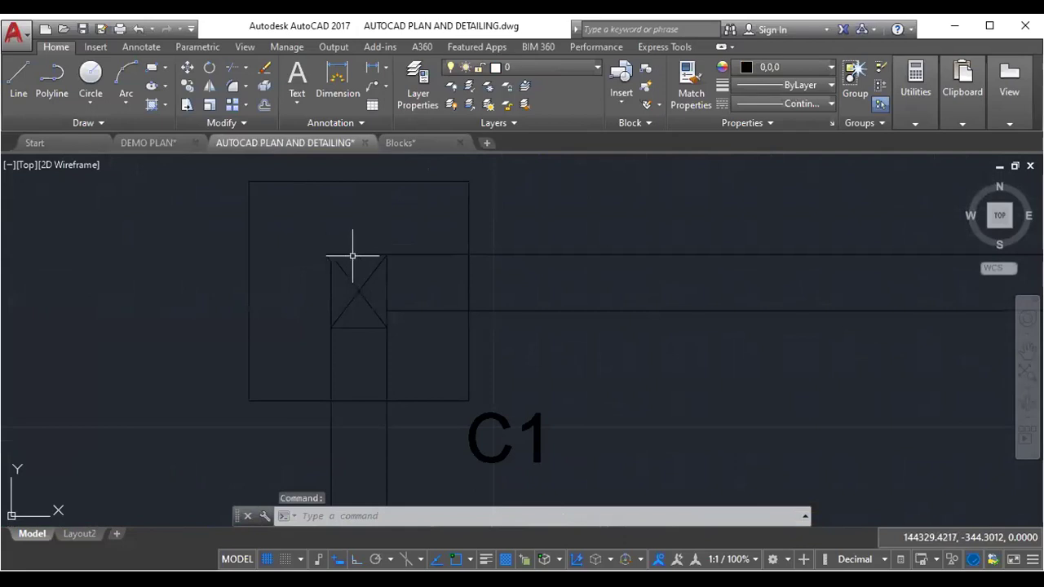
scroll(353, 255, up, 2)
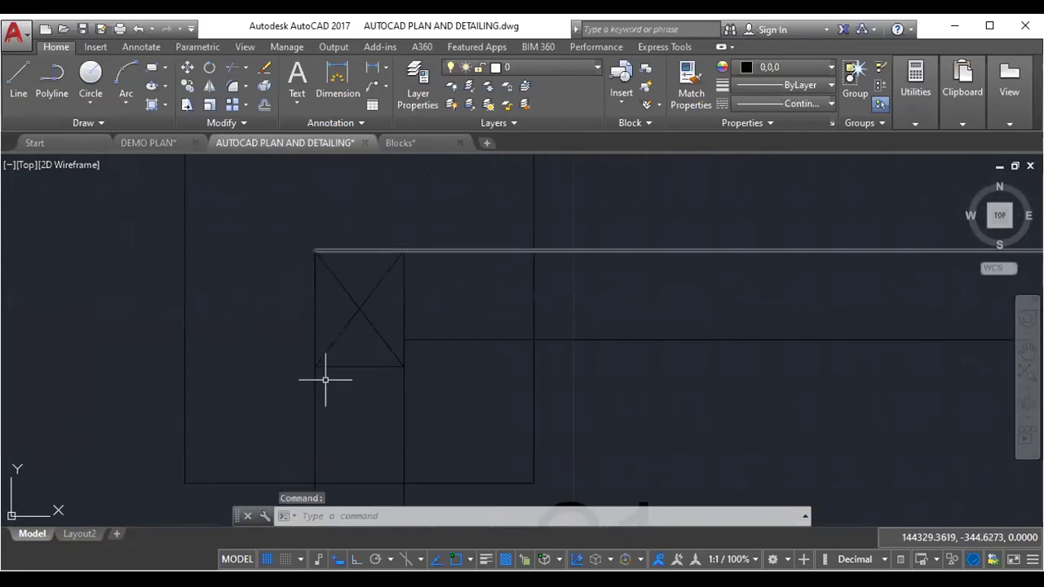
scroll(390, 368, down, 1)
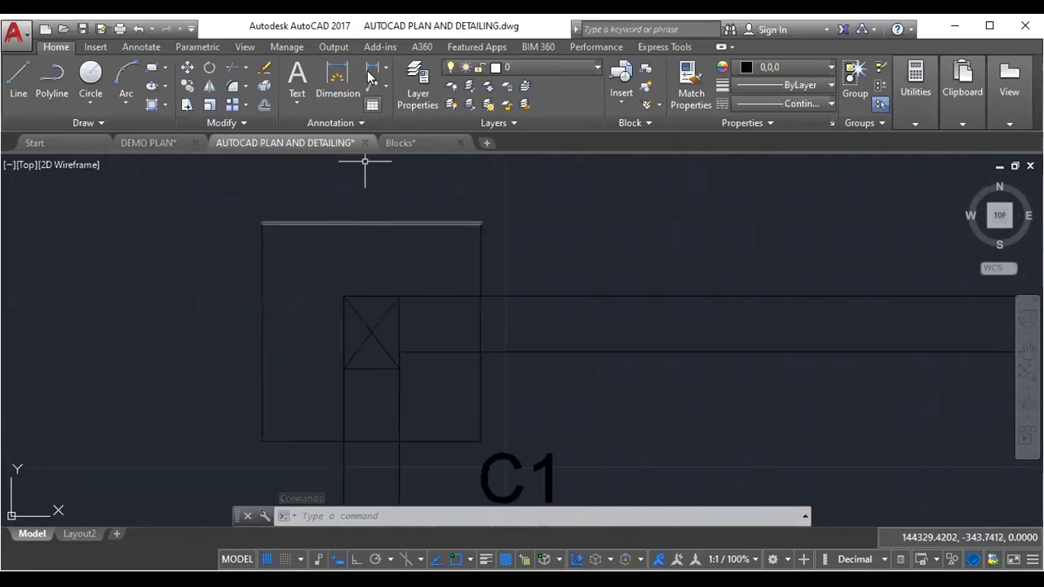
click(338, 81)
click(262, 222)
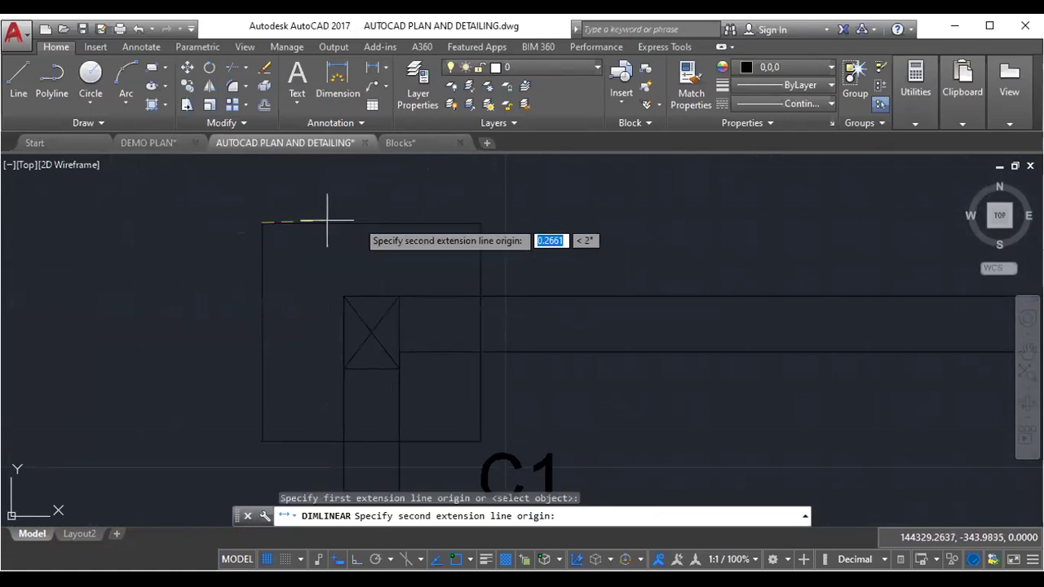
click(482, 221)
scroll(477, 232, down, 1)
middle_drag(466, 252, 446, 287)
click(432, 234)
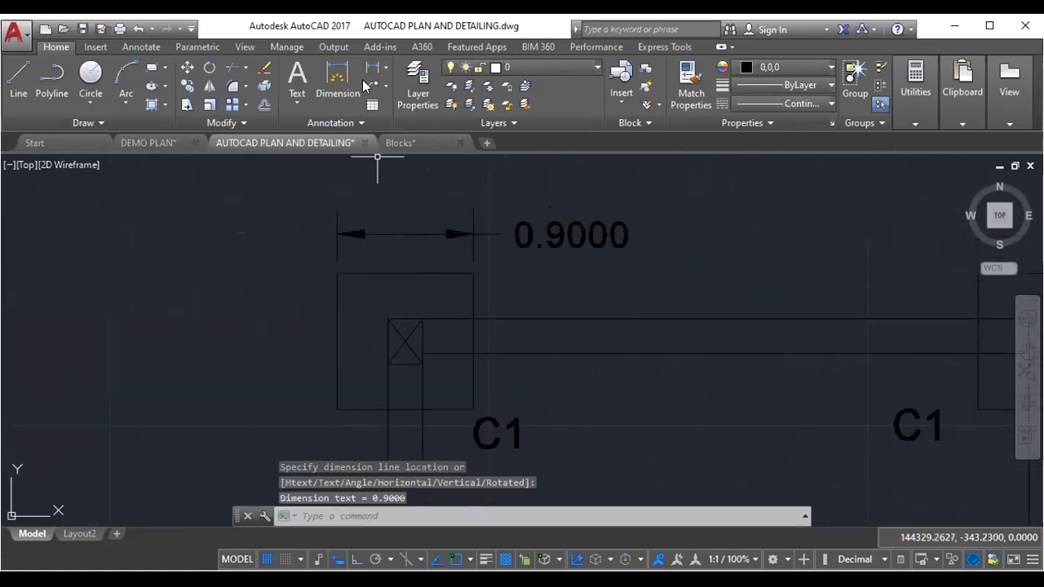
- Add the 0.9000 height dimension down the footing square's left side
key(Return)
middle_drag(408, 356, 443, 315)
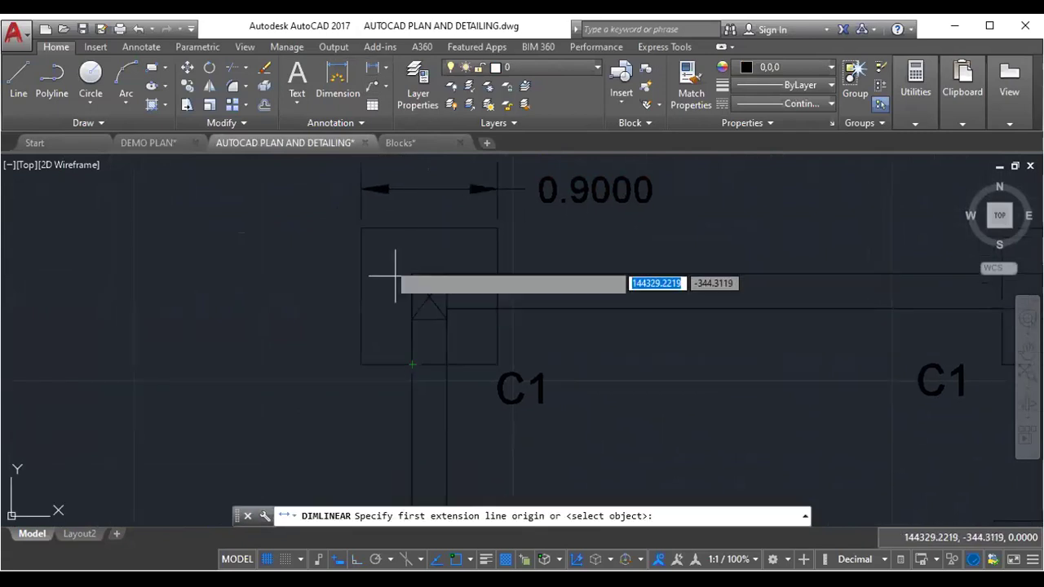
click(362, 229)
click(360, 363)
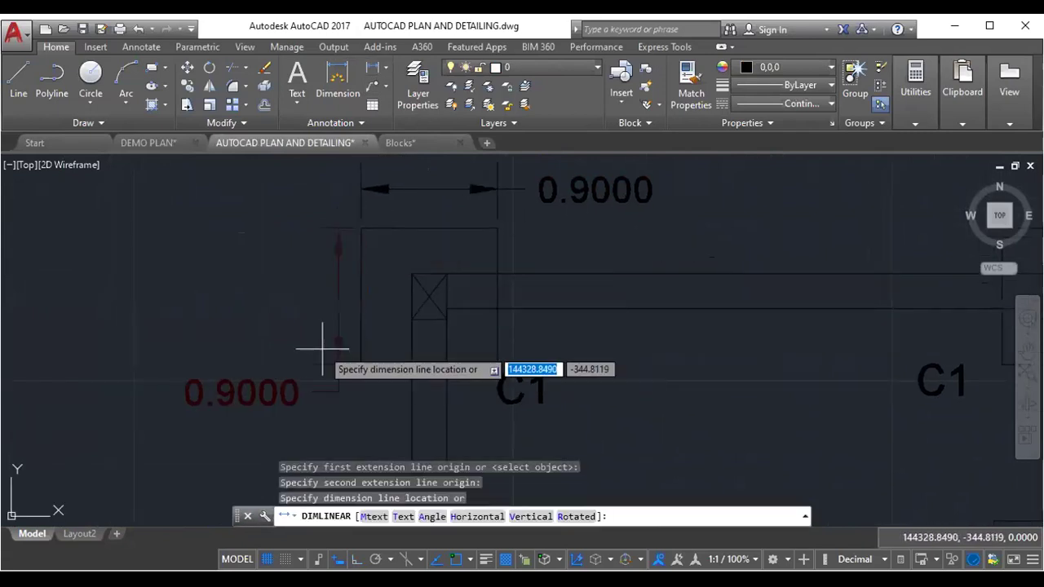
click(292, 336)
scroll(363, 291, down, 2)
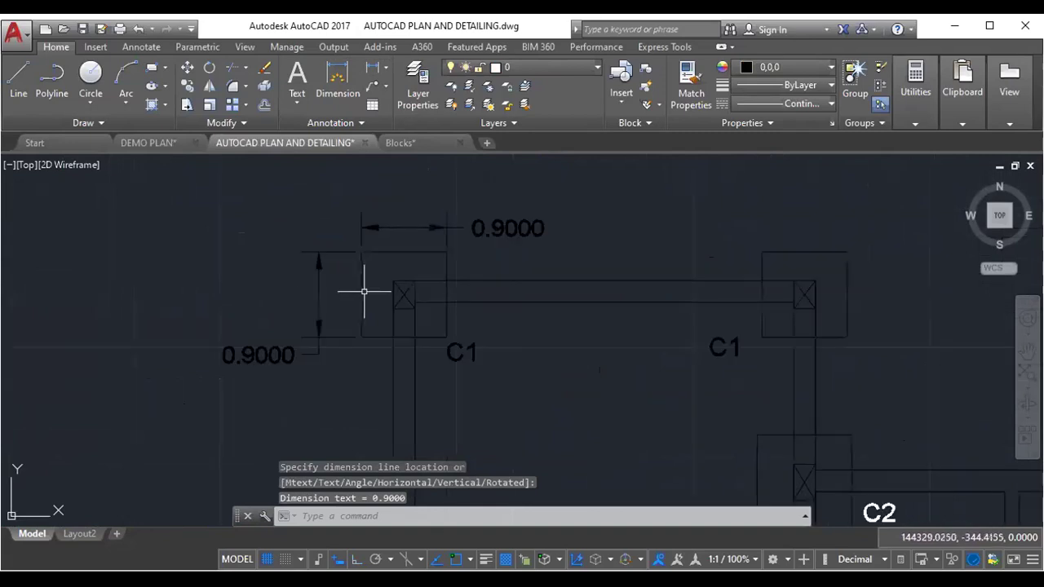
middle_drag(452, 294, 401, 240)
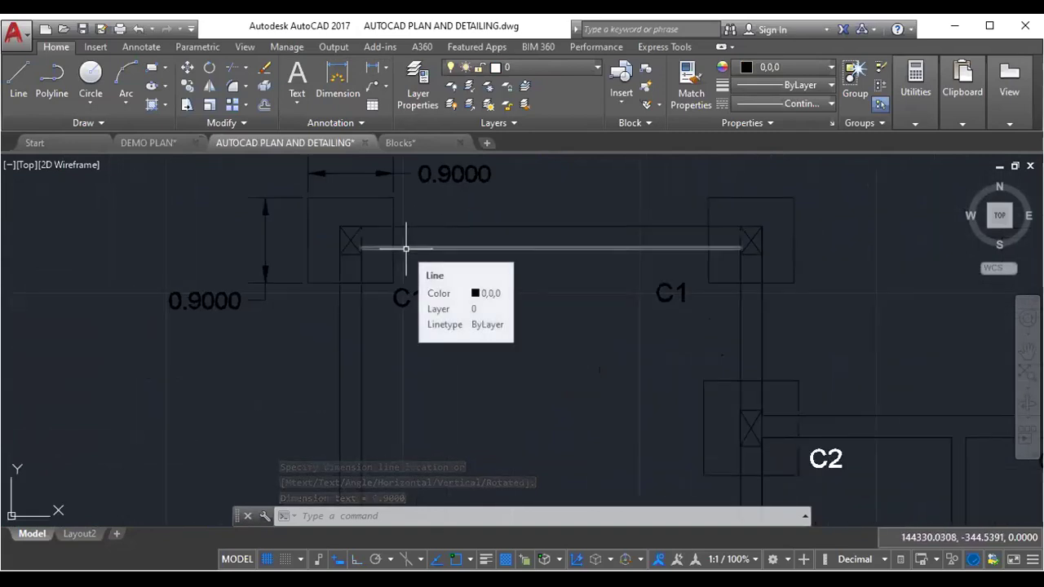
middle_drag(381, 220, 388, 260)
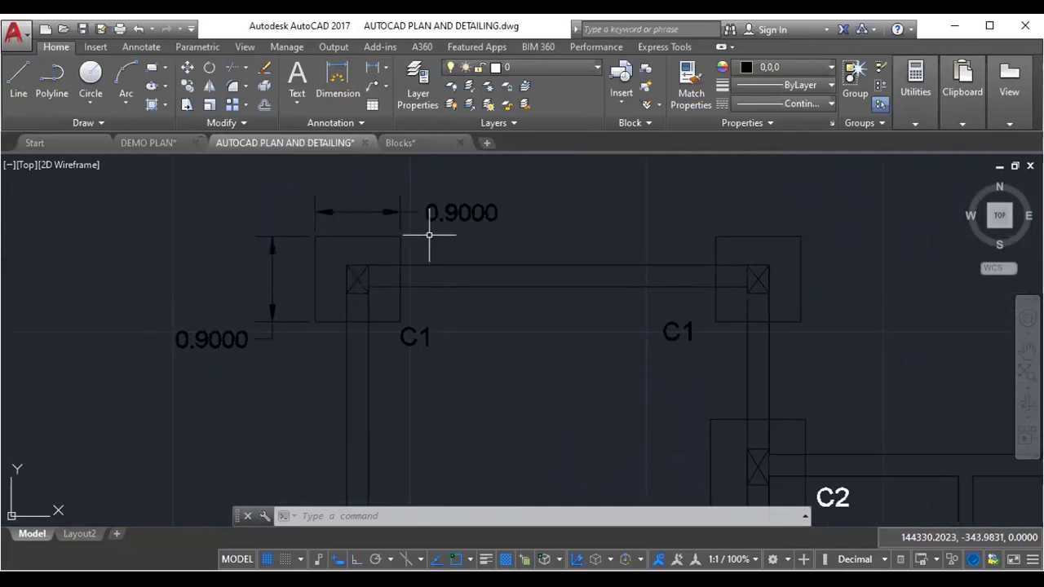
scroll(496, 232, down, 2)
middle_drag(473, 259, 331, 240)
- Inspect the stairs and column schedule on the detailing sheets, then return to DEMO PLAN.dwg
scroll(532, 327, down, 2)
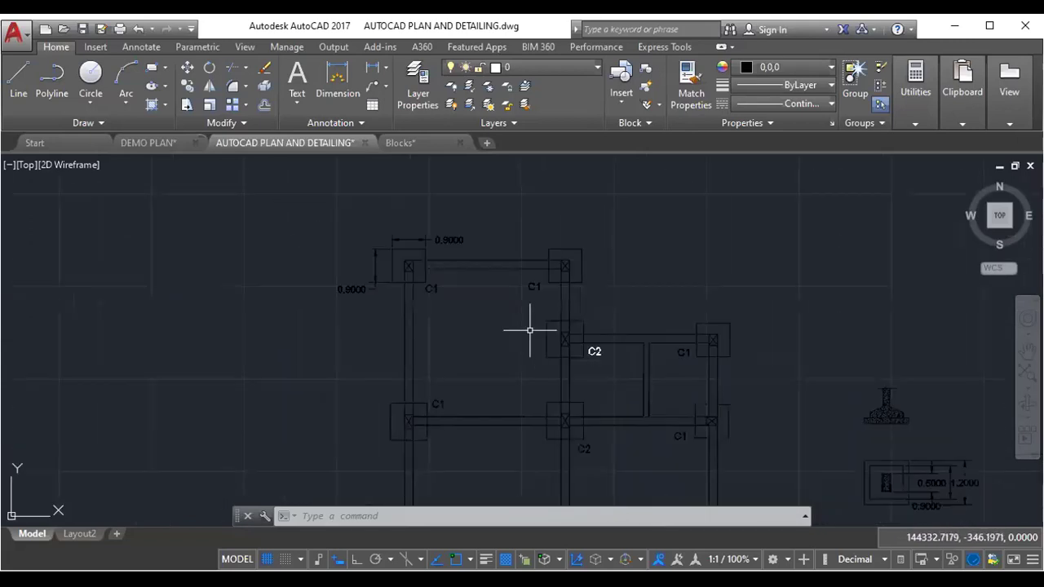
scroll(434, 266, down, 2)
mouse_move(487, 322)
middle_down()
mouse_move(477, 349)
mouse_move(444, 310)
middle_up()
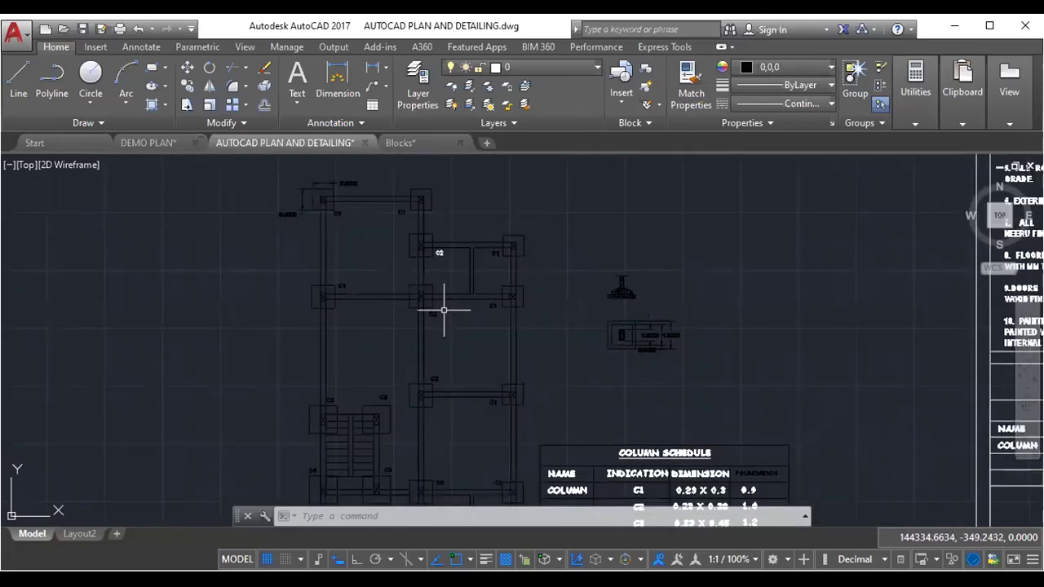
middle_drag(490, 375, 462, 298)
middle_drag(424, 392, 419, 354)
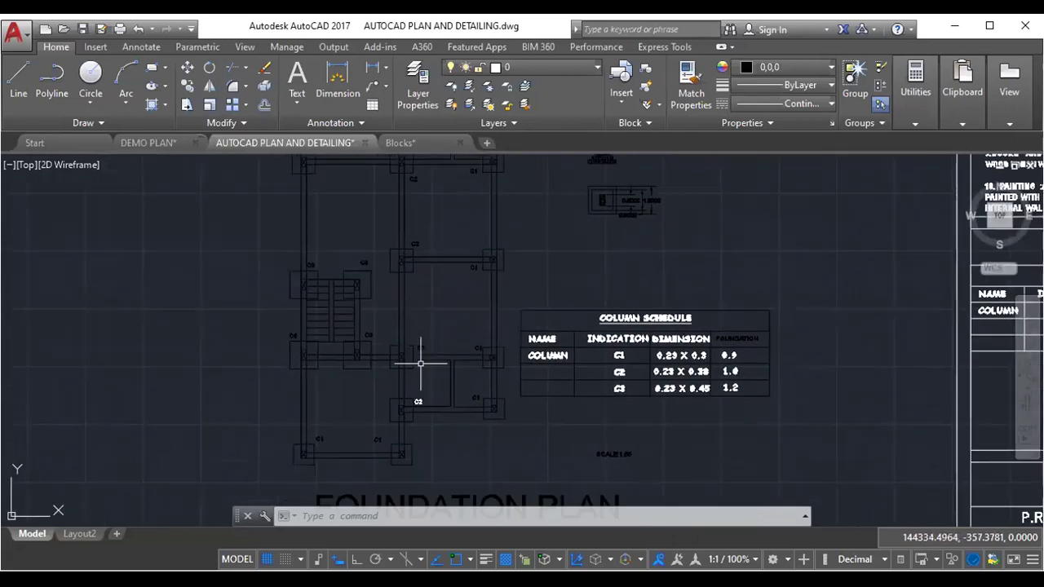
scroll(420, 365, up, 2)
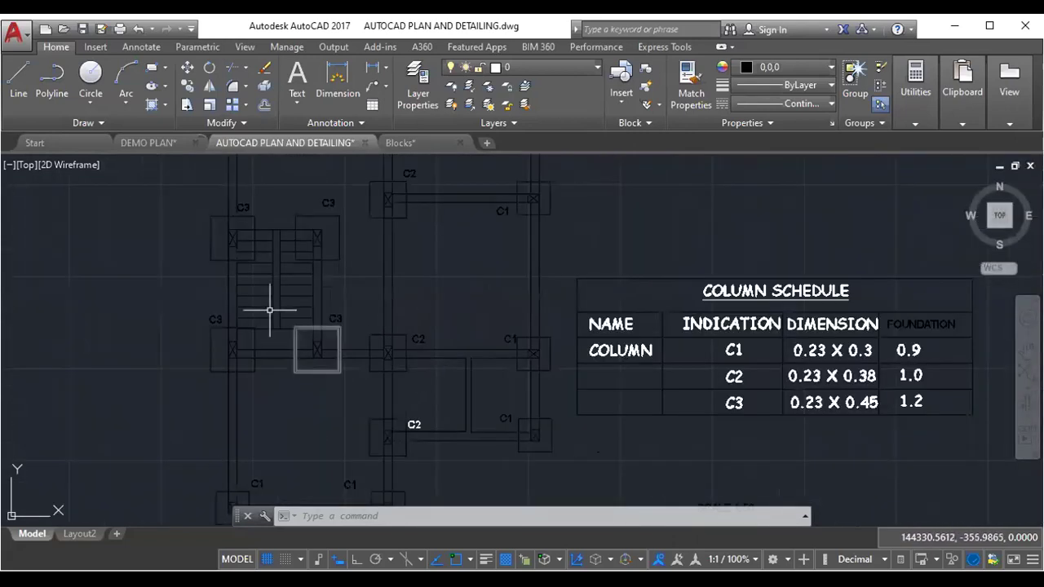
scroll(250, 287, down, 1)
scroll(343, 302, down, 2)
scroll(408, 314, down, 3)
scroll(535, 306, down, 1)
scroll(538, 301, down, 2)
scroll(449, 282, down, 2)
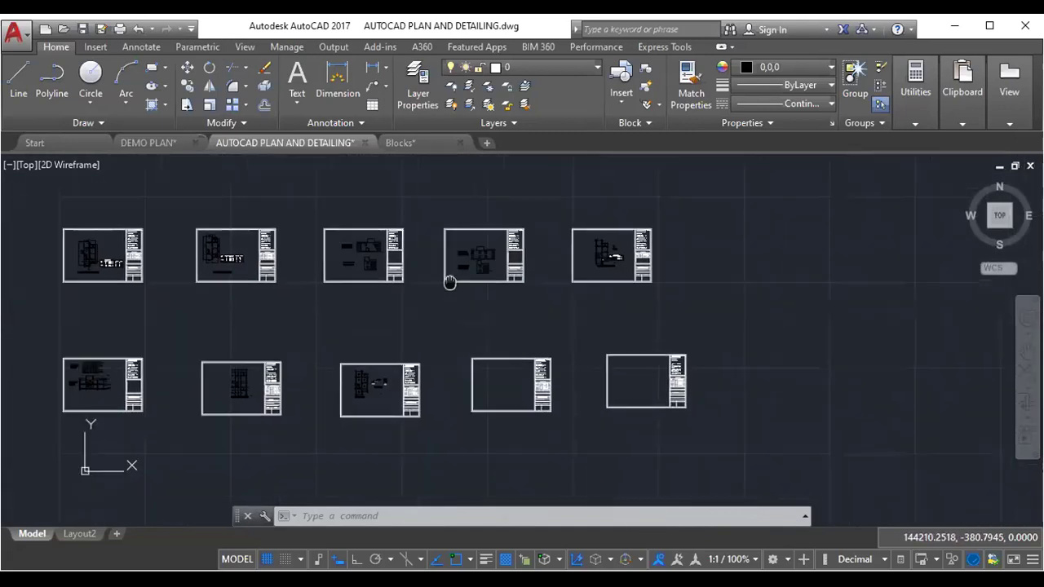
scroll(226, 340, up, 1)
scroll(228, 360, up, 2)
scroll(228, 360, up, 5)
scroll(198, 350, down, 1)
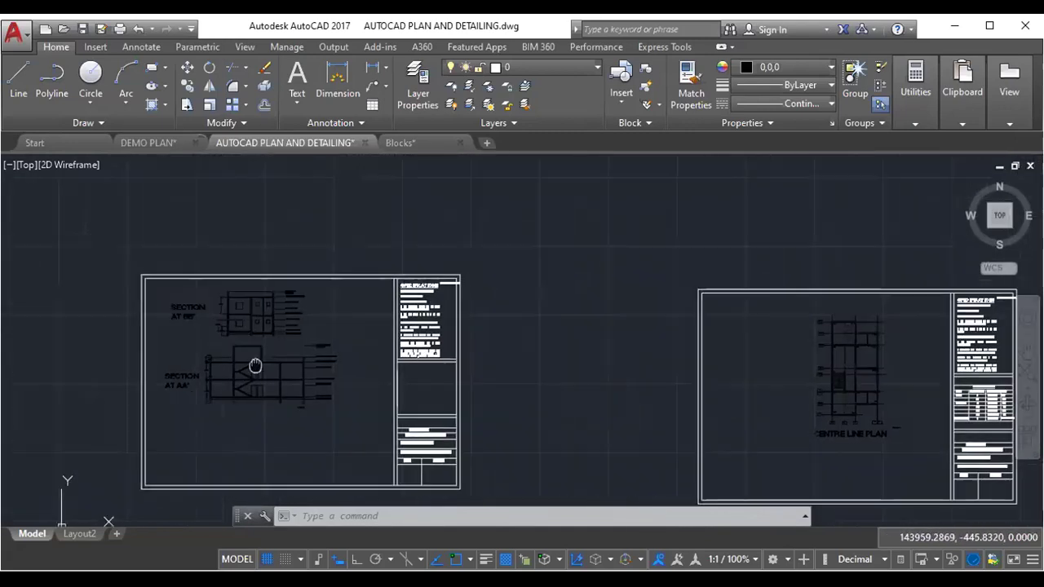
scroll(269, 338, down, 2)
scroll(284, 307, down, 2)
scroll(338, 297, down, 3)
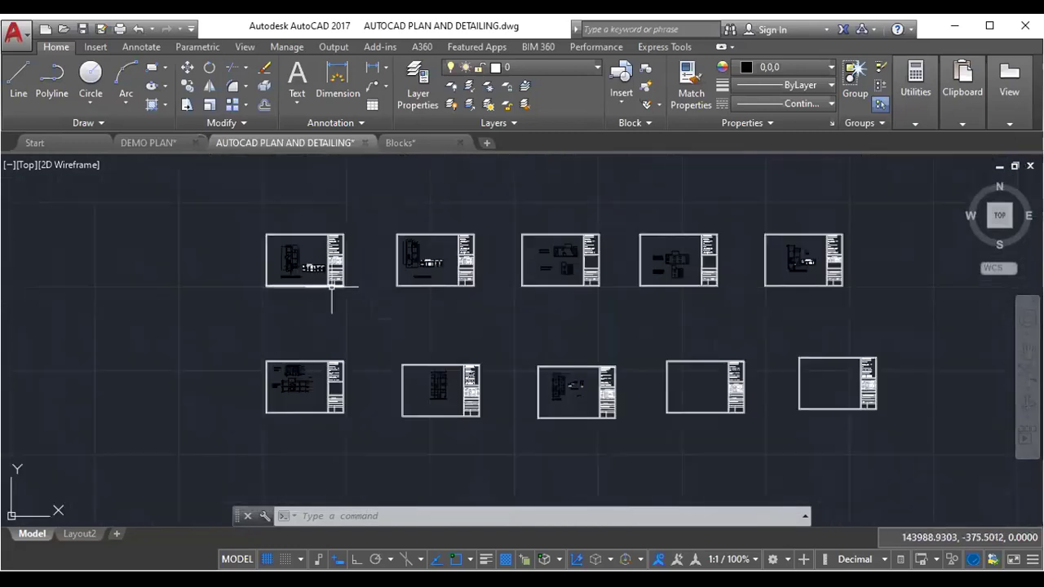
scroll(279, 275, up, 6)
scroll(286, 280, up, 2)
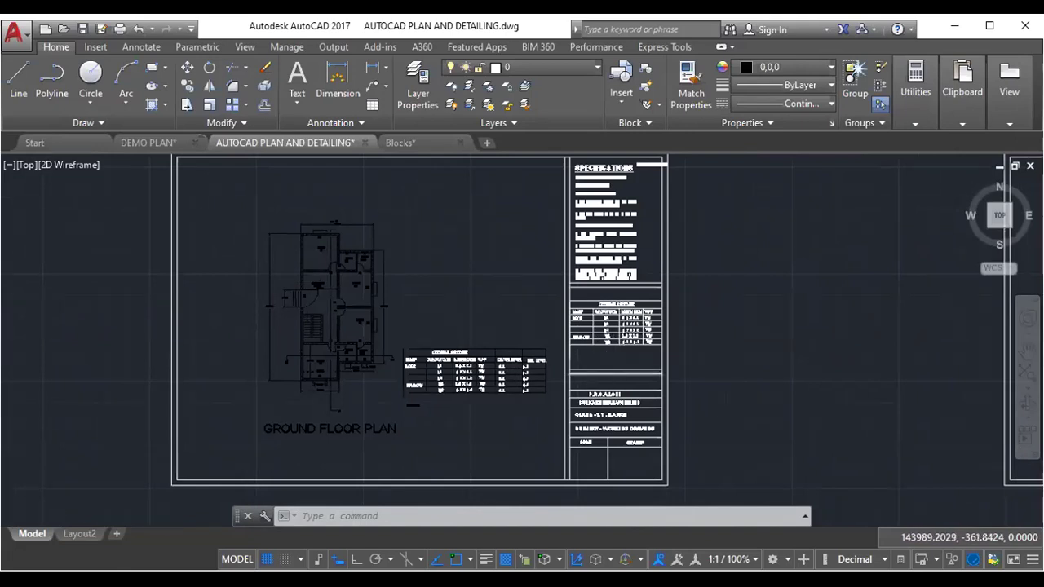
scroll(592, 370, down, 4)
click(135, 143)
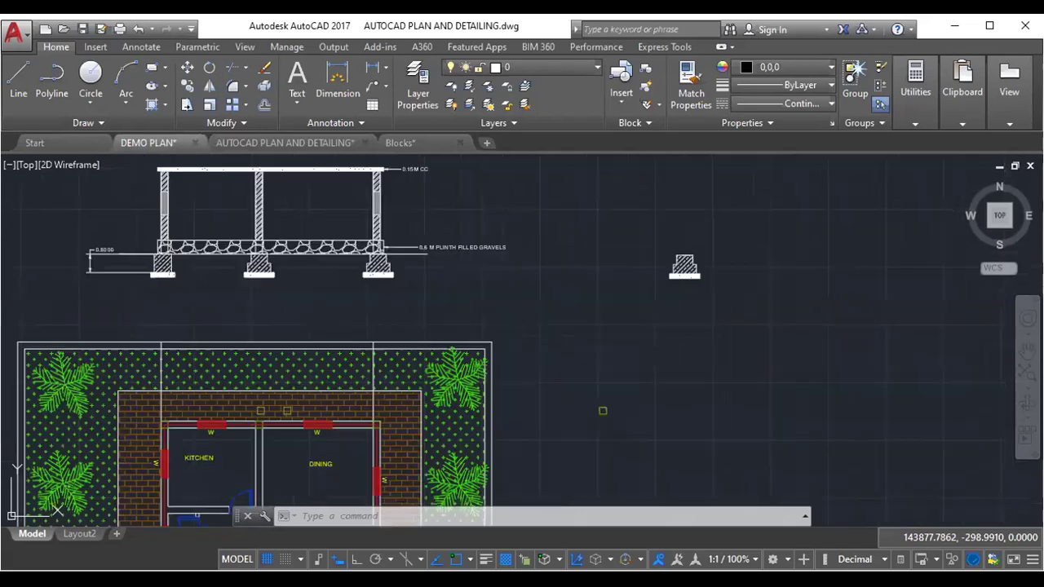
- Draw a rectangular border around all the plan drawings, then make WALL the current layer
scroll(310, 301, down, 5)
scroll(310, 302, down, 2)
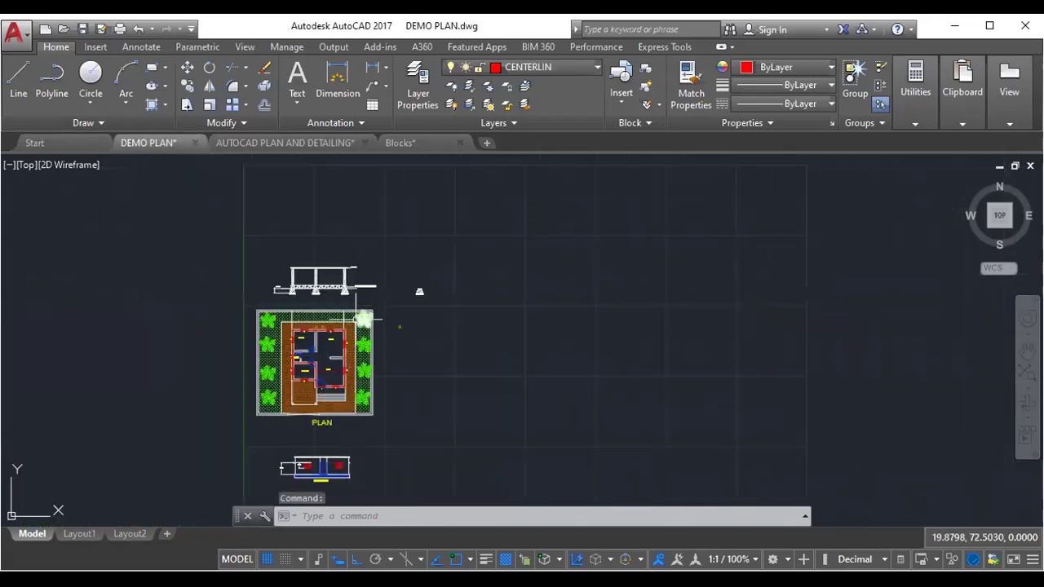
click(151, 68)
click(270, 193)
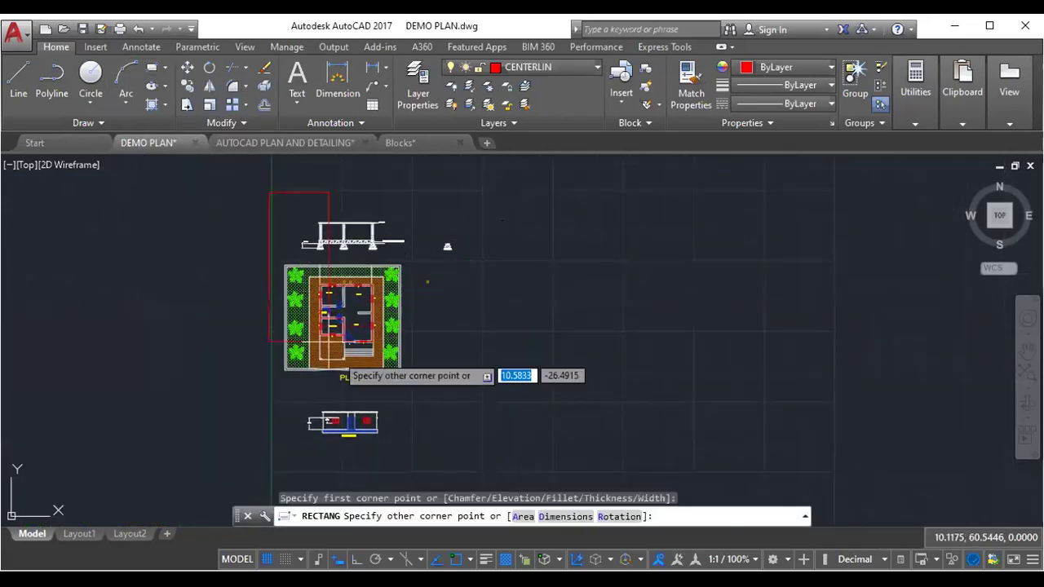
click(546, 456)
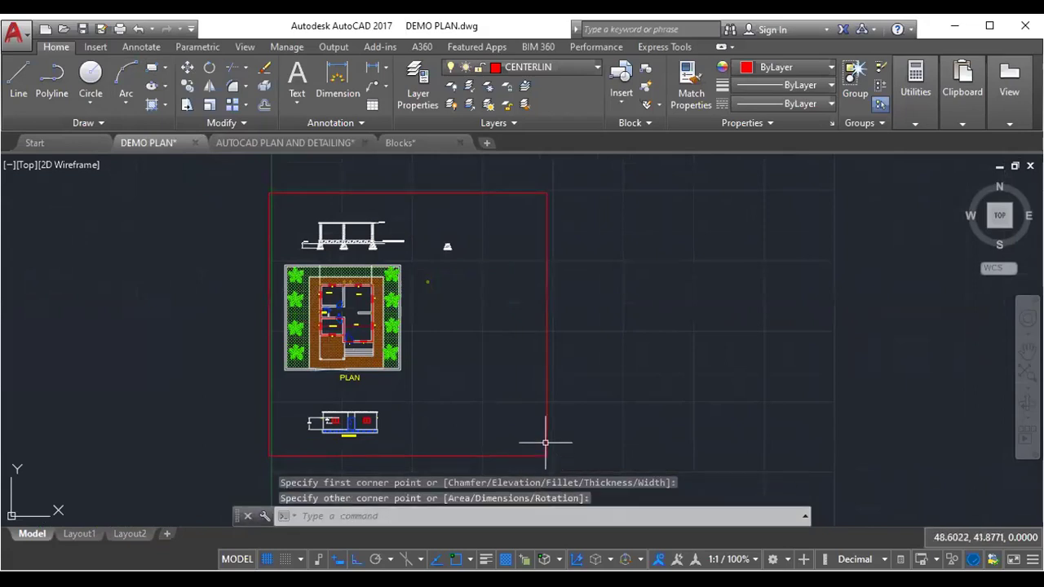
click(570, 66)
click(532, 253)
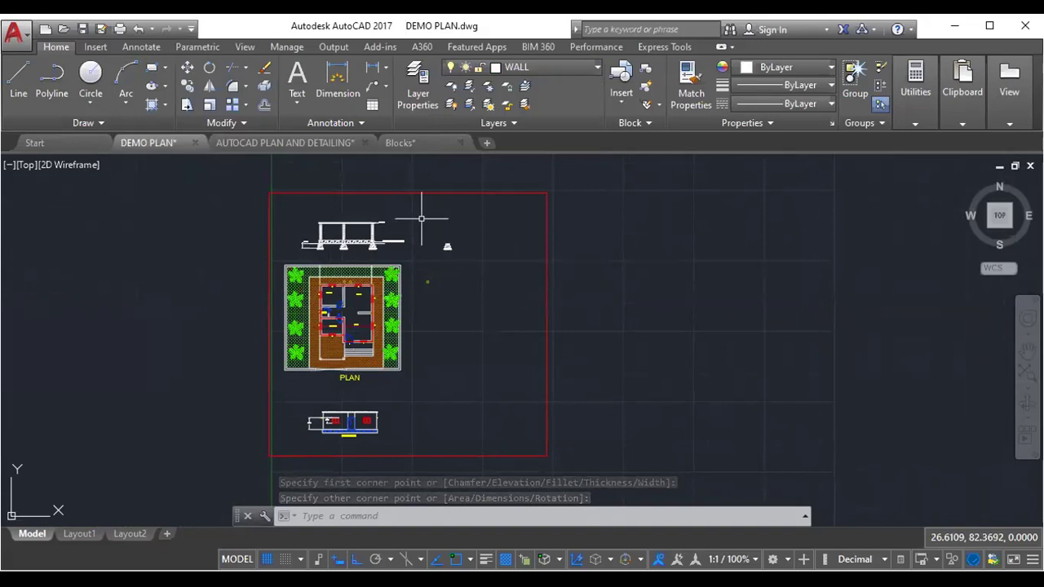
- Offset the red border rectangle by 0.15 to create a double border
text(o)
key(Return)
text(0.1)
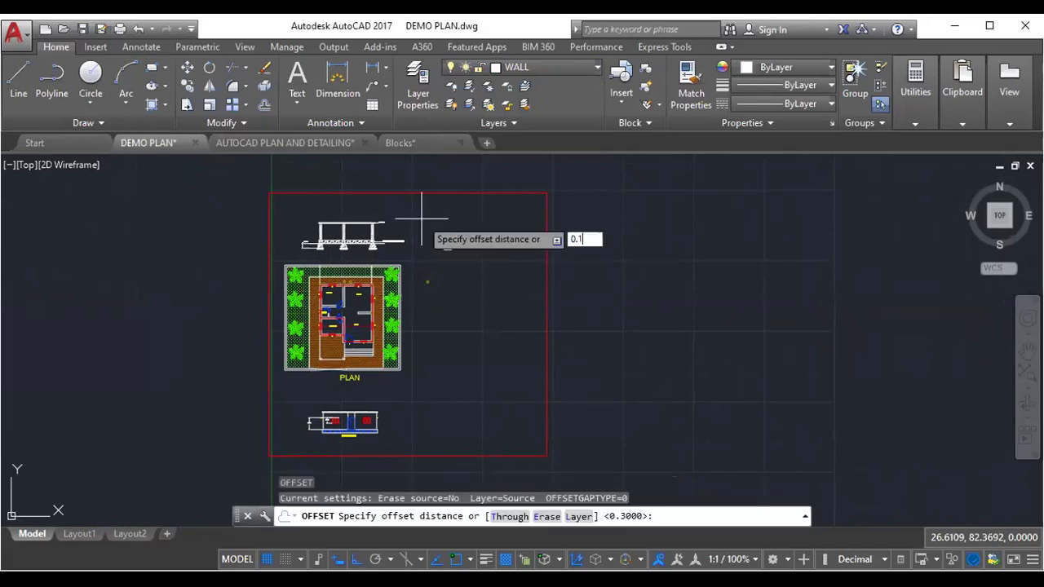
key(Return)
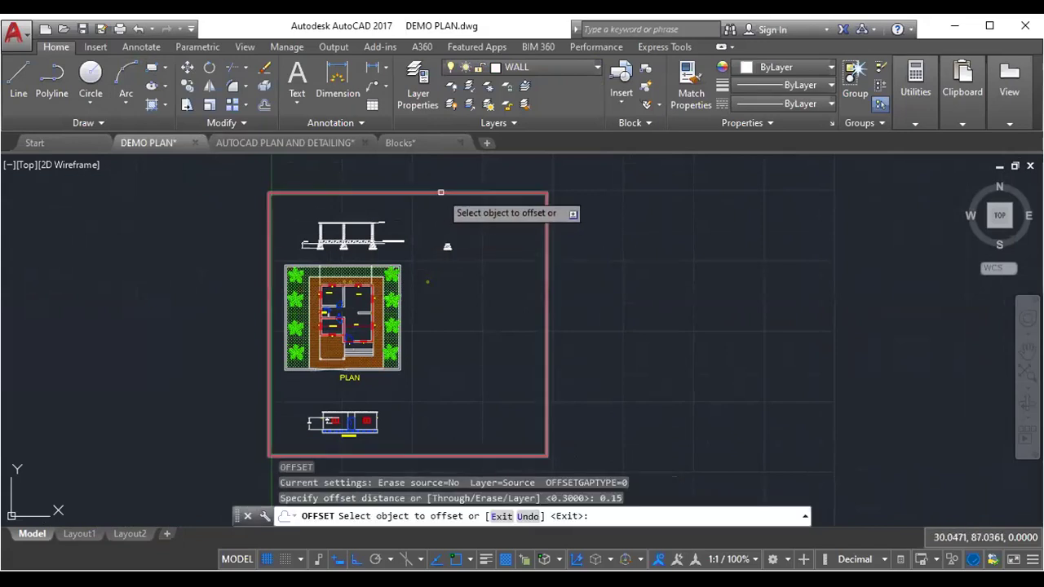
click(431, 193)
click(451, 211)
scroll(451, 217, up, 2)
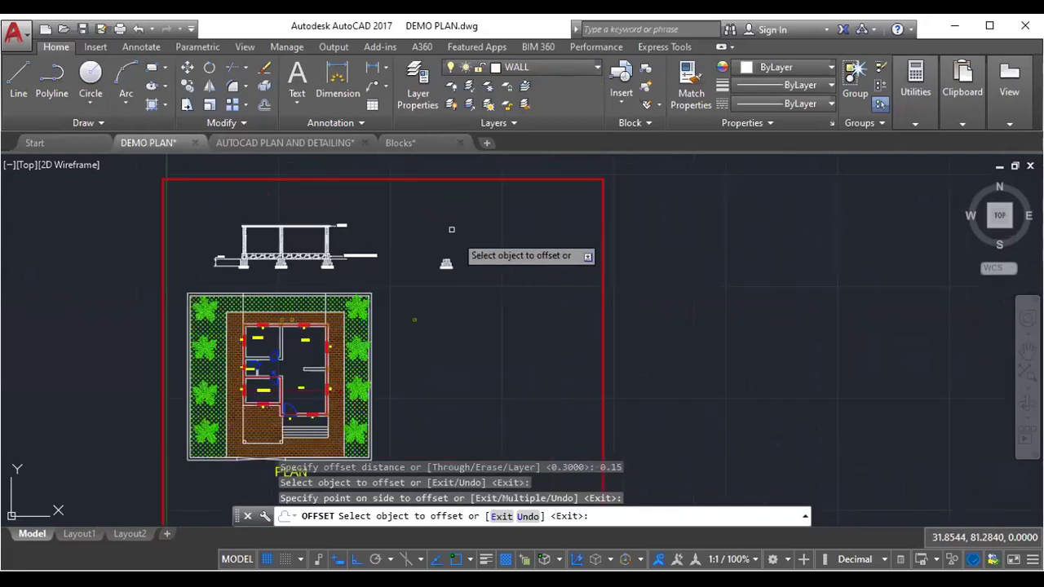
key(Escape)
- Recentre the view on the bordered drawings and bring up the text creation options
middle_drag(510, 367, 513, 321)
scroll(513, 366, up, 2)
mouse_move(513, 367)
middle_down()
mouse_move(517, 338)
mouse_move(533, 334)
middle_up()
scroll(531, 337, down, 4)
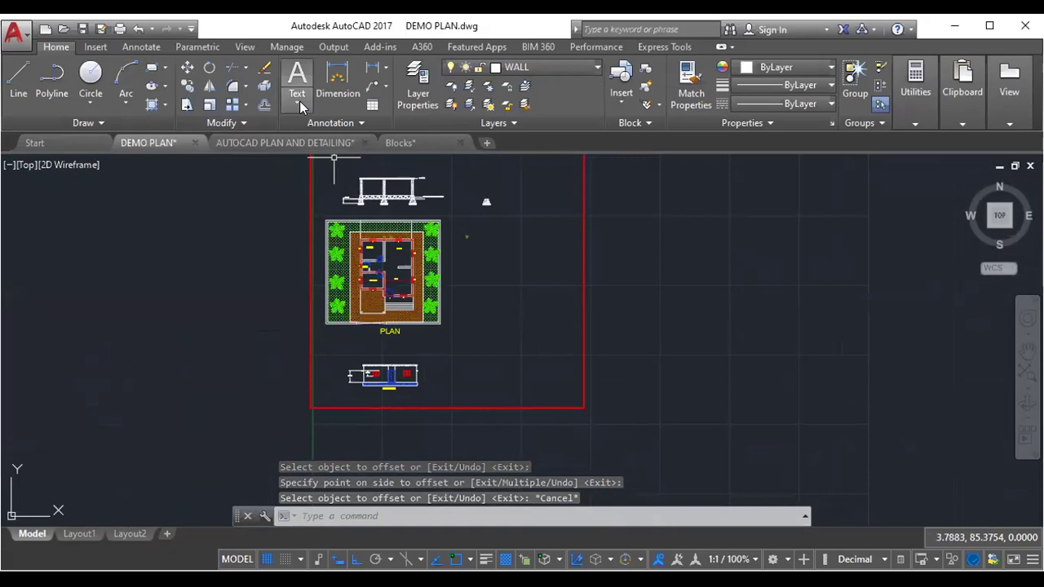
click(299, 103)
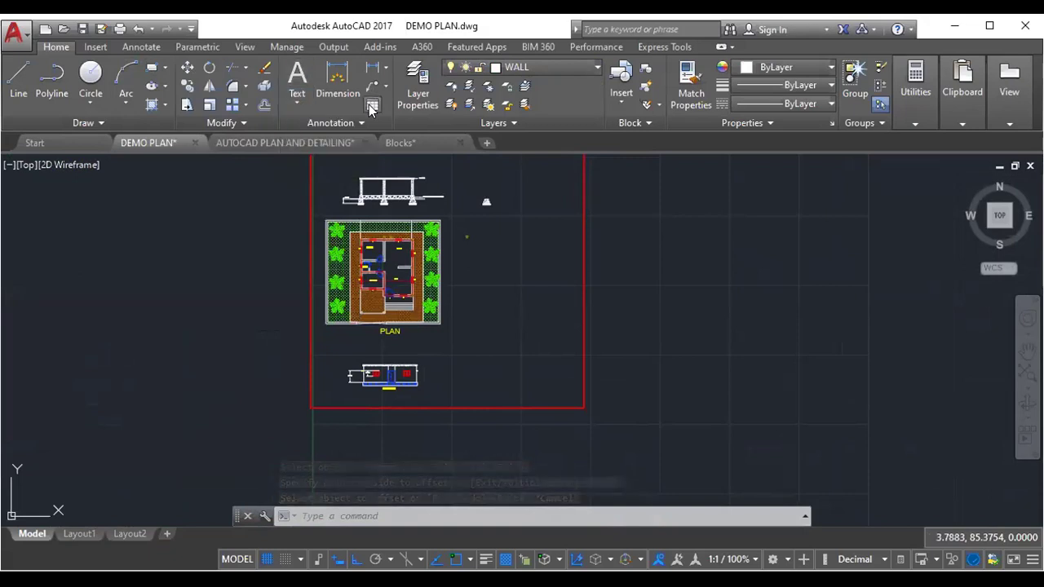
- Insert an empty table with 5 columns and 4 data rows right of the lower drawing
click(372, 107)
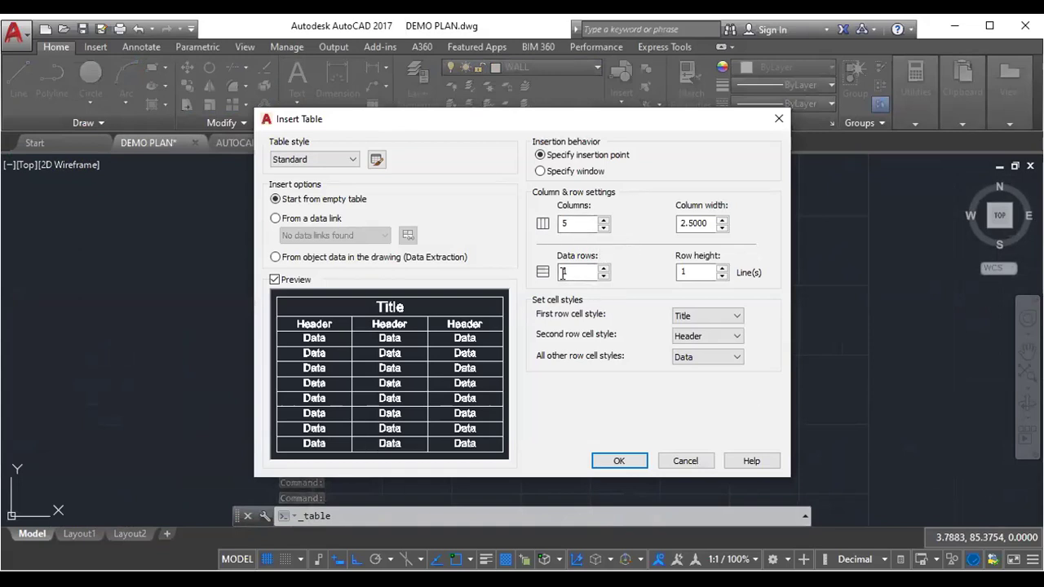
text(4)
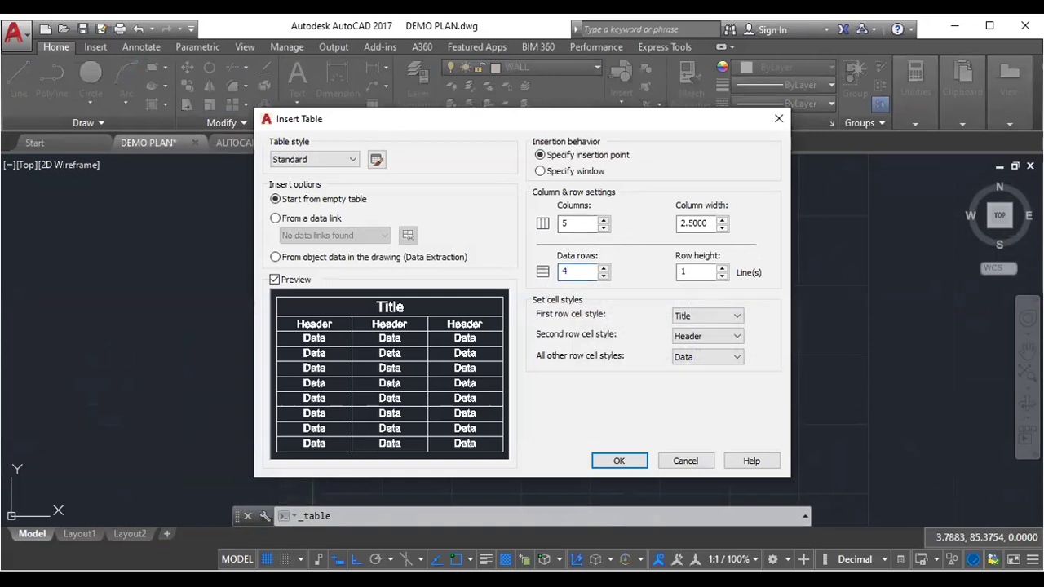
click(620, 462)
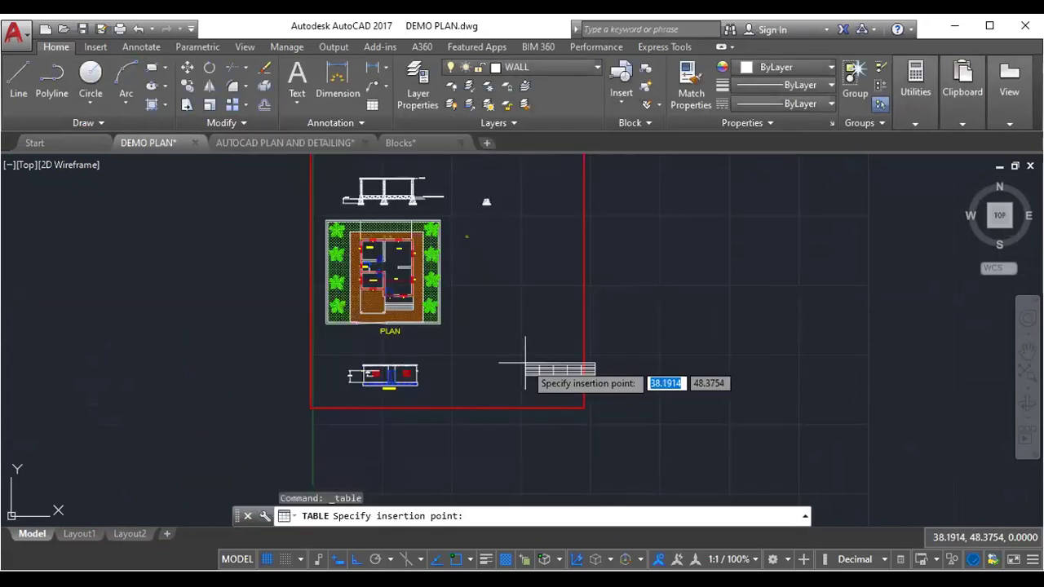
scroll(506, 351, up, 3)
click(441, 333)
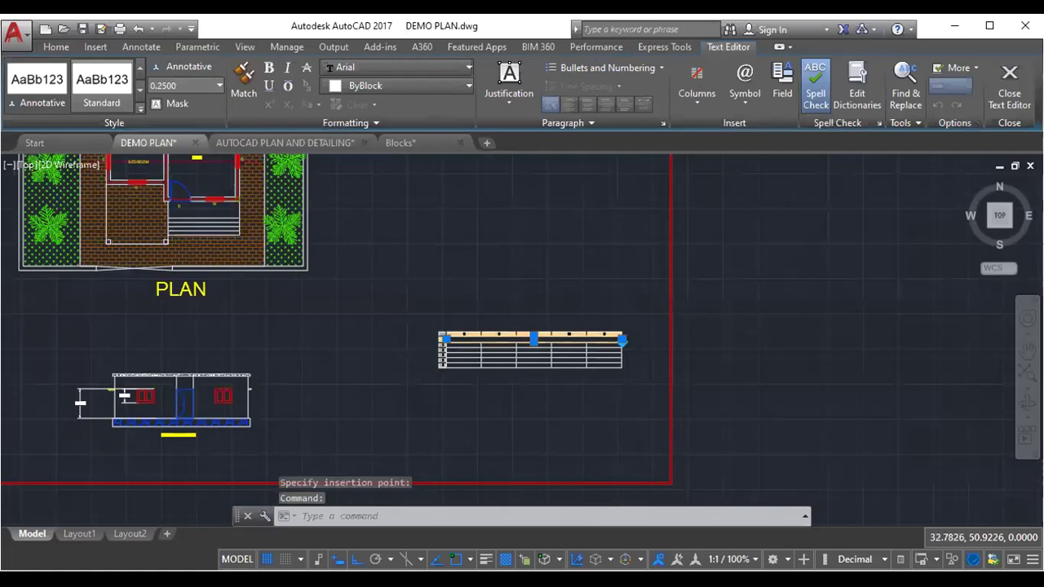
scroll(565, 338, up, 2)
key(Escape)
- Select the table's top row, deselect it, and adjust the view slightly
scroll(450, 340, up, 4)
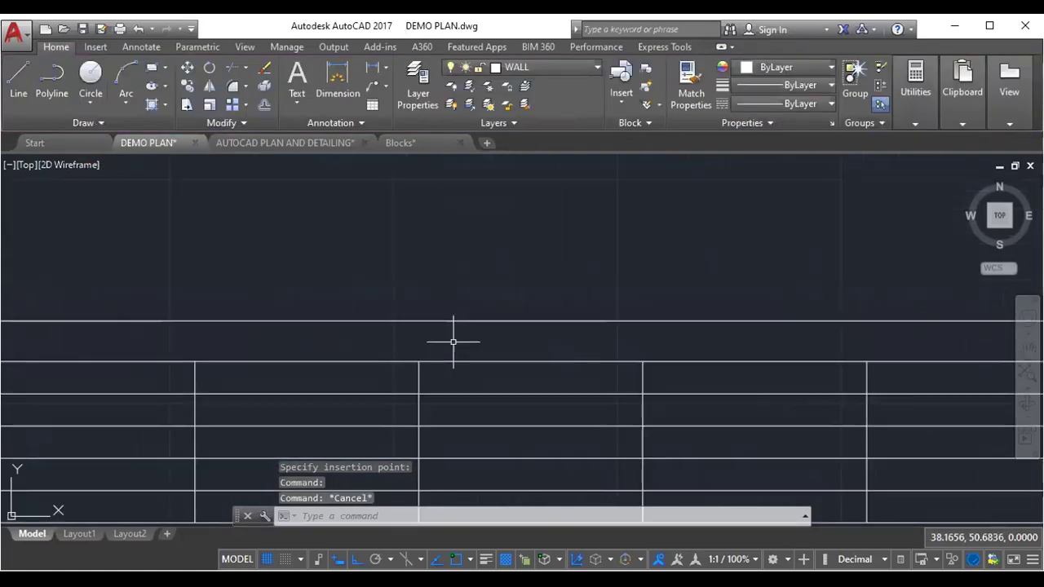
click(454, 342)
scroll(455, 343, down, 2)
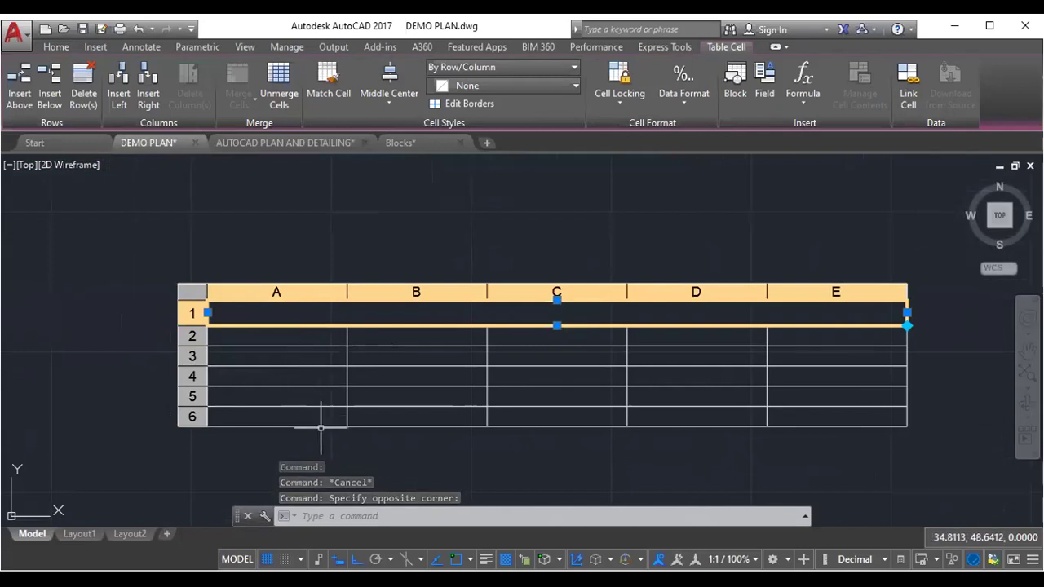
key(Escape)
scroll(459, 424, down, 5)
scroll(490, 375, down, 4)
scroll(484, 273, up, 2)
middle_drag(484, 271, 491, 293)
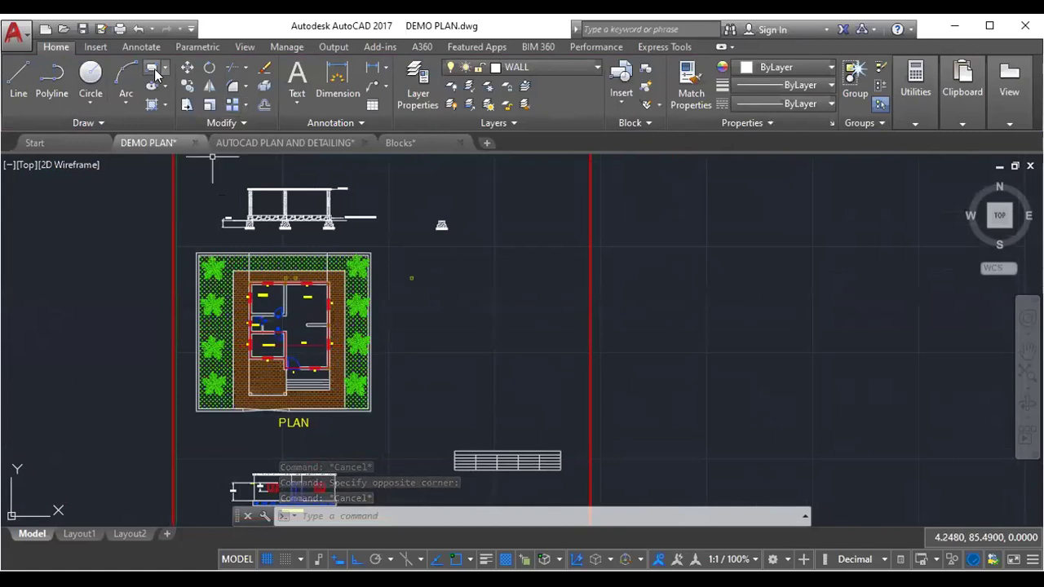
- Draw a tall rectangle right of the plan, just above the table
scroll(490, 308, down, 2)
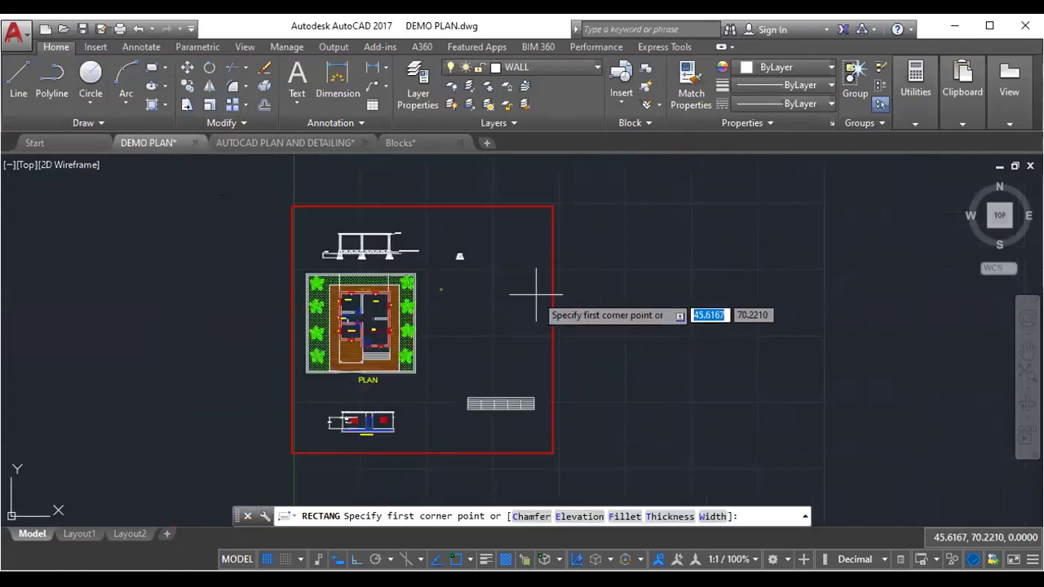
click(466, 275)
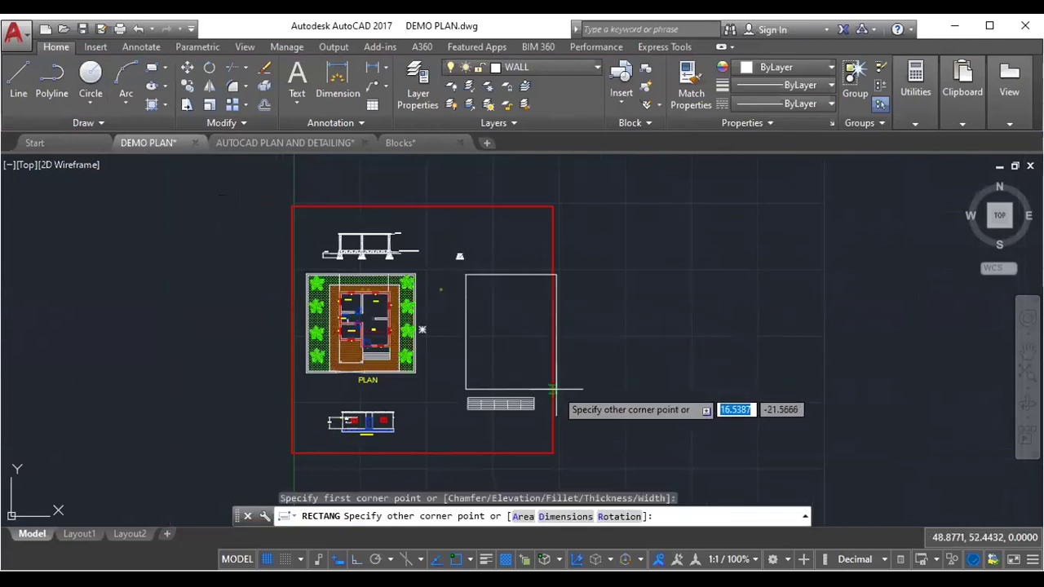
click(552, 387)
scroll(515, 341, up, 2)
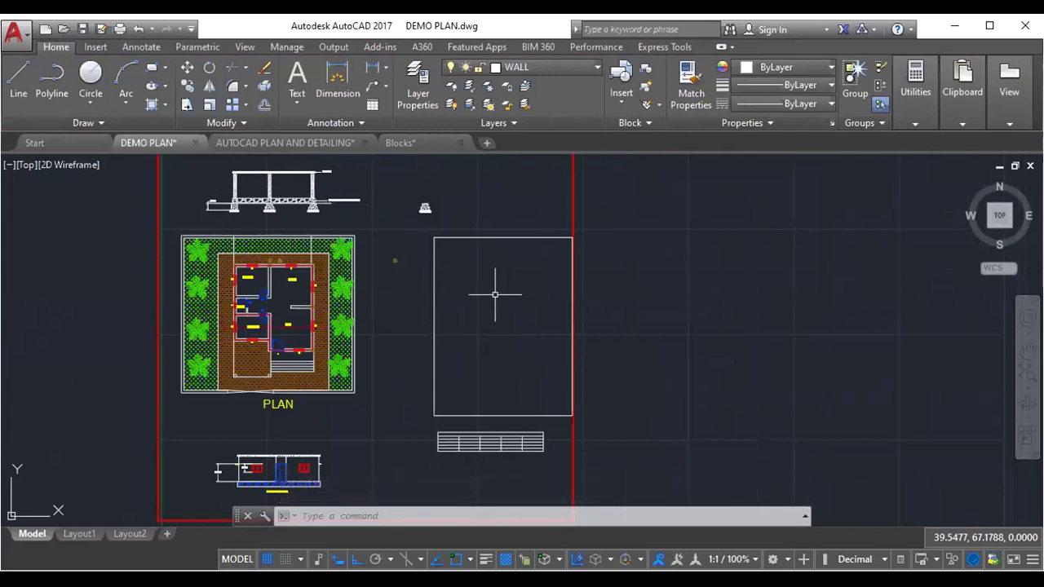
- Switch to the AUTOCAD PLAN AND DETAILING drawing and zoom into its ground floor plan
click(261, 145)
scroll(384, 340, down, 3)
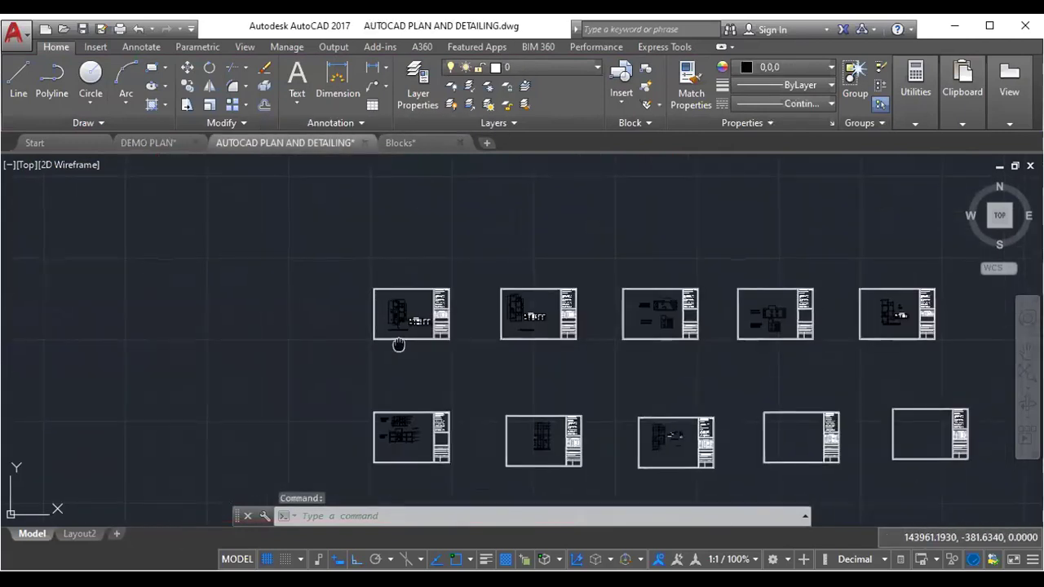
scroll(399, 345, up, 3)
scroll(374, 300, up, 3)
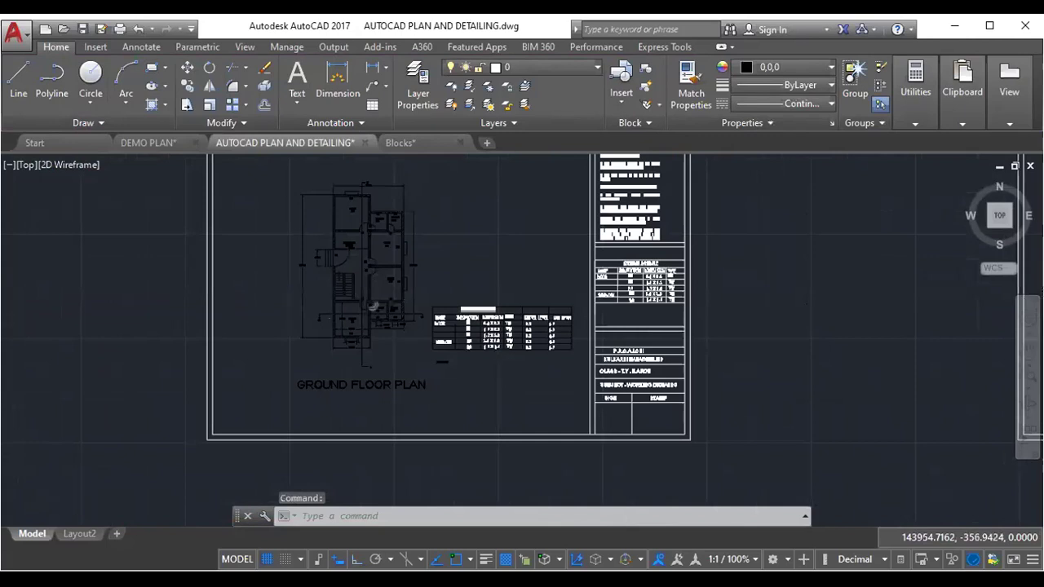
scroll(373, 299, up, 3)
scroll(338, 279, up, 2)
middle_drag(350, 293, 341, 292)
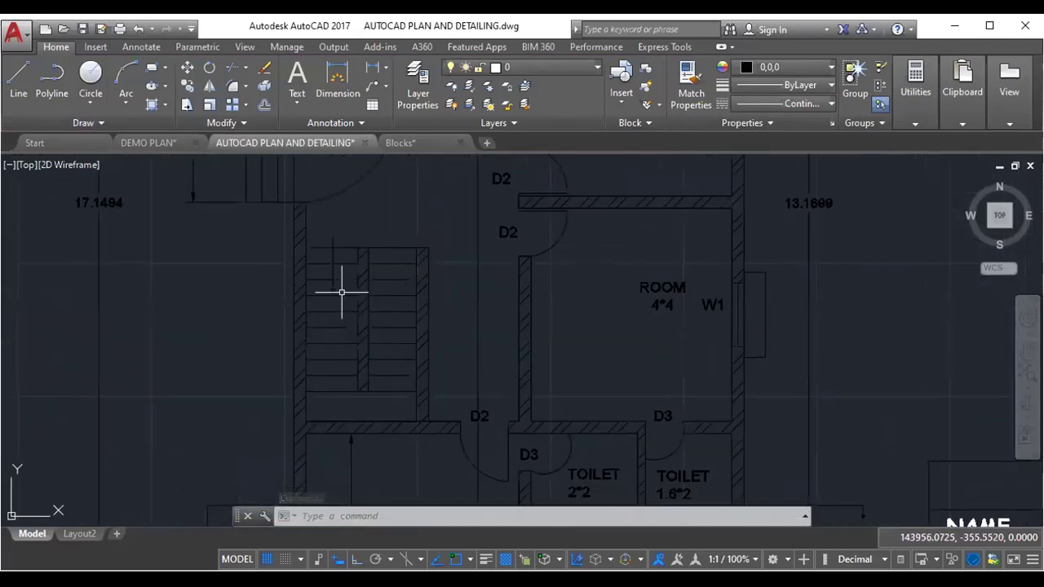
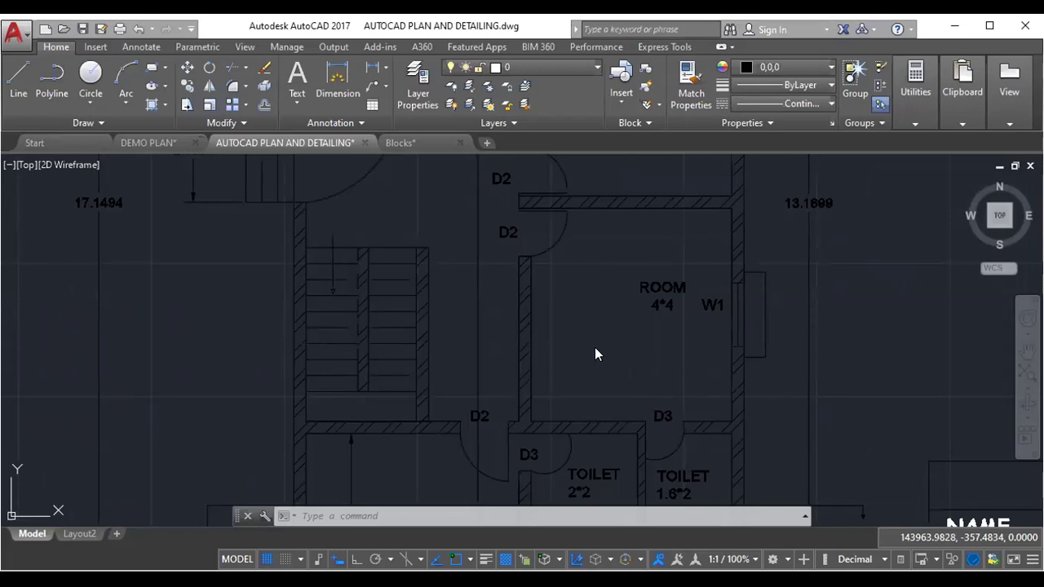
- Switch to the DEMO PLAN drawing and zoom into its empty area
scroll(595, 351, down, 5)
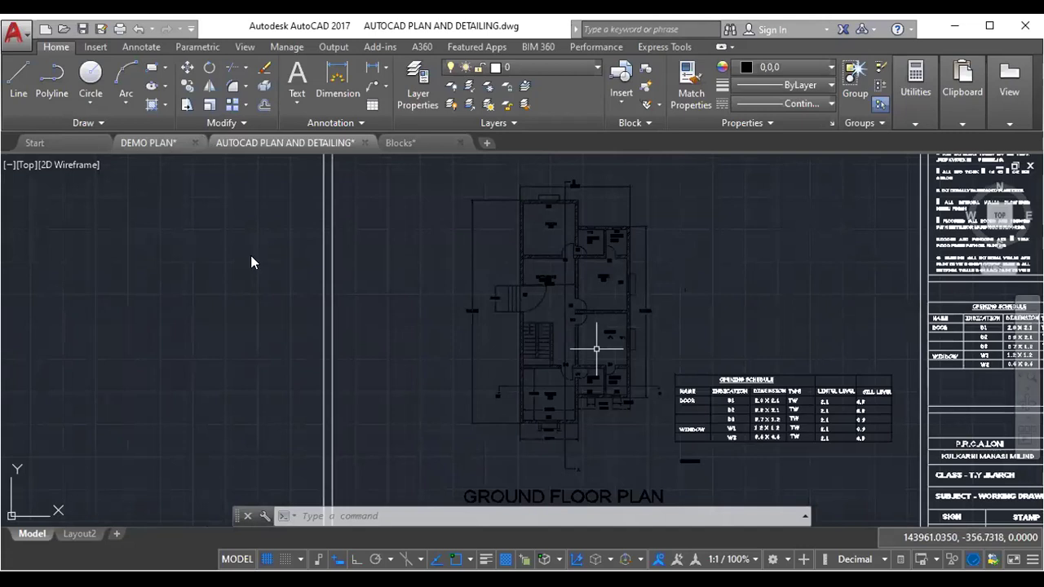
click(170, 143)
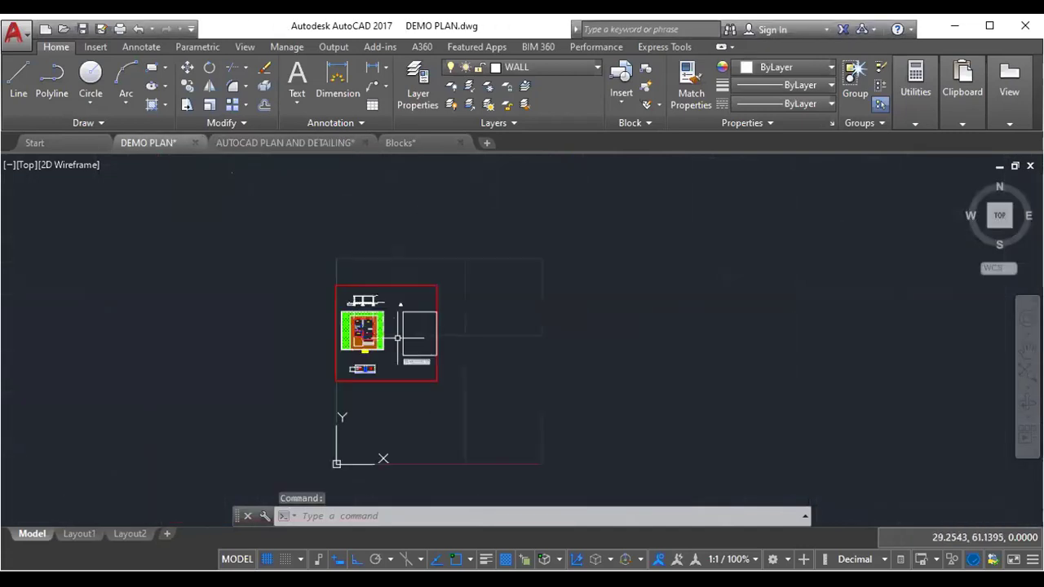
scroll(474, 356, up, 2)
scroll(490, 358, up, 2)
middle_drag(518, 360, 477, 390)
scroll(481, 322, up, 2)
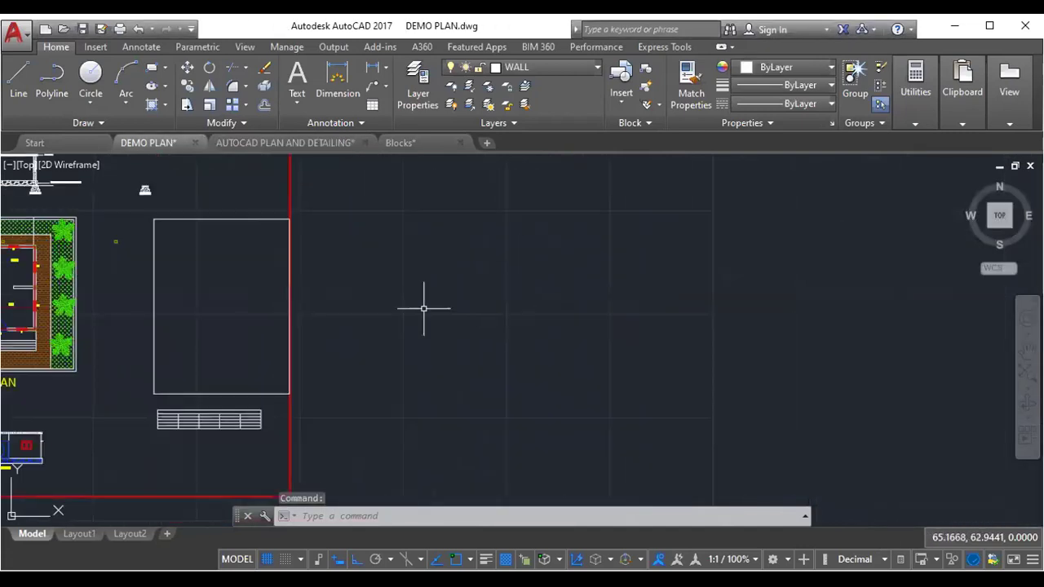
scroll(472, 292, up, 2)
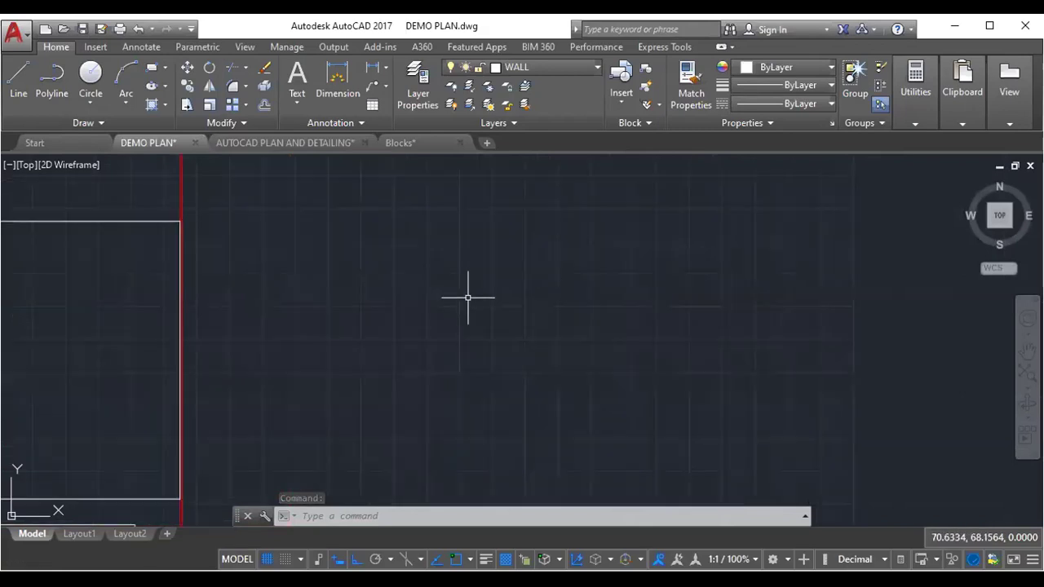
- Start a line in the empty area, cancel it, and zoom out to the full sheet
click(29, 79)
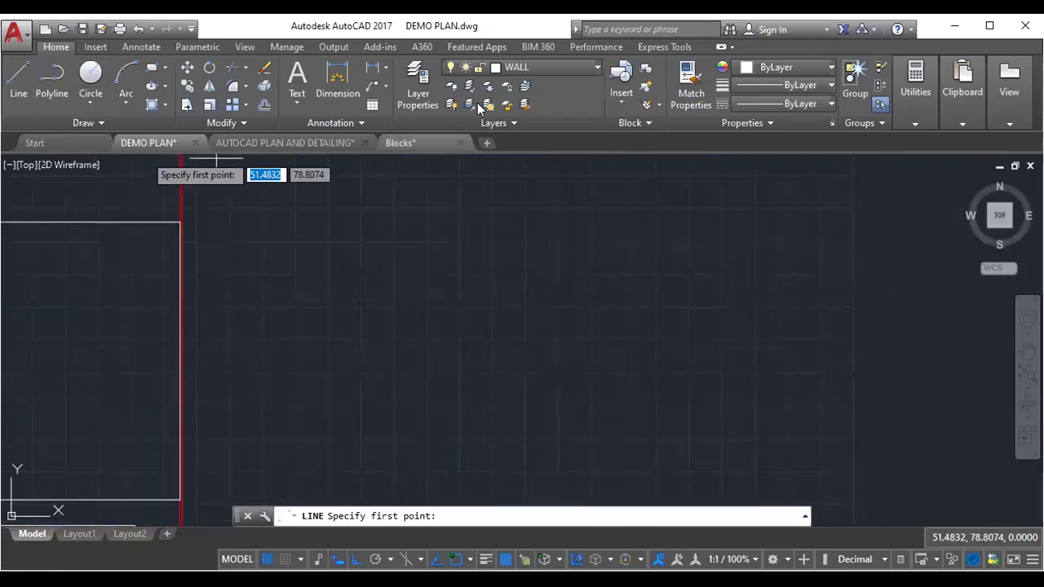
click(458, 396)
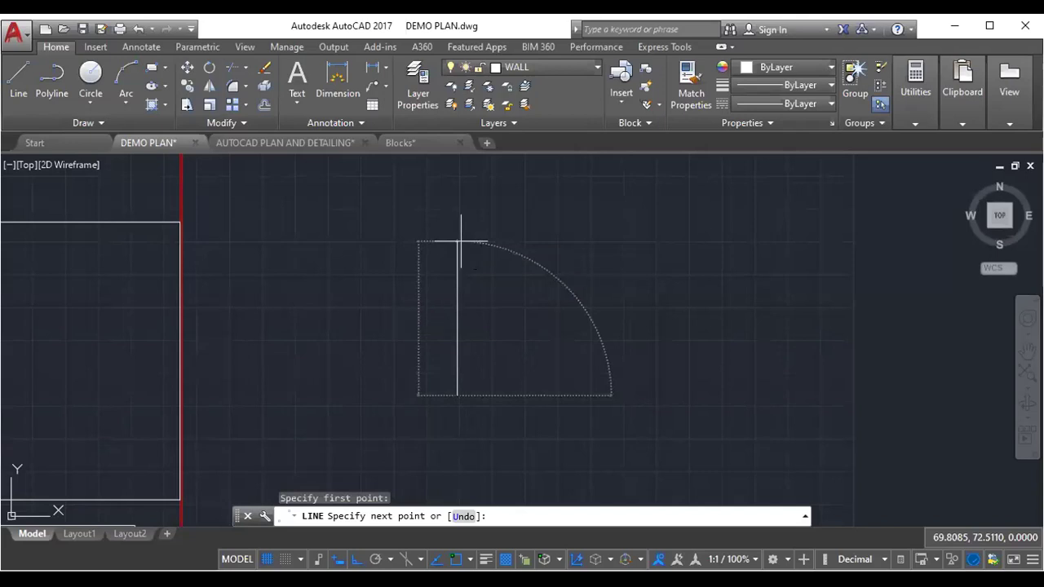
key(Escape)
scroll(483, 345, down, 5)
scroll(421, 341, down, 2)
- Dimension the wall section 3.0000 from the 0.15M CC slab down to the plinth top
scroll(361, 343, up, 6)
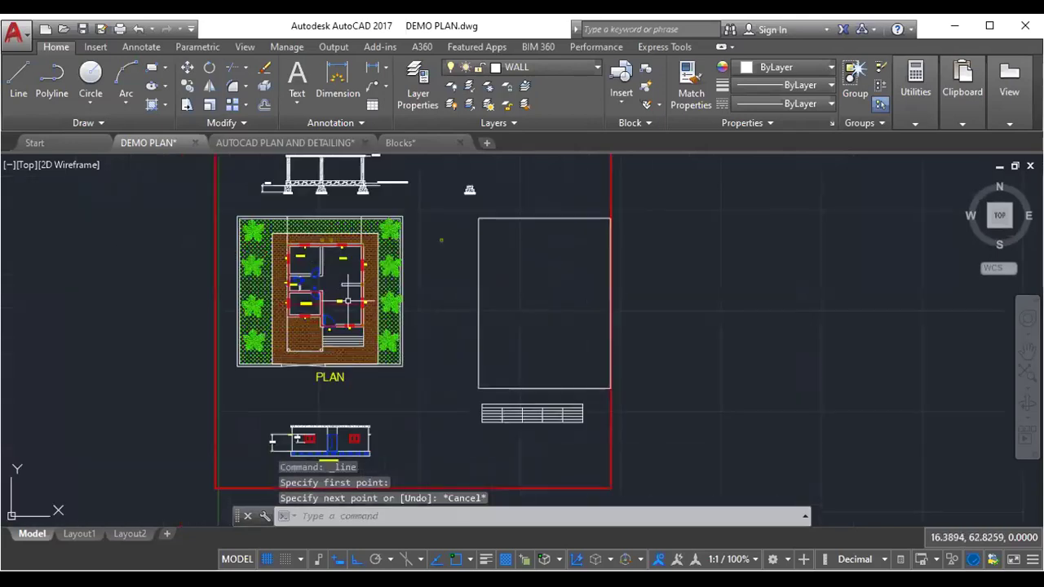
scroll(383, 310, up, 2)
scroll(408, 302, up, 5)
scroll(456, 326, up, 2)
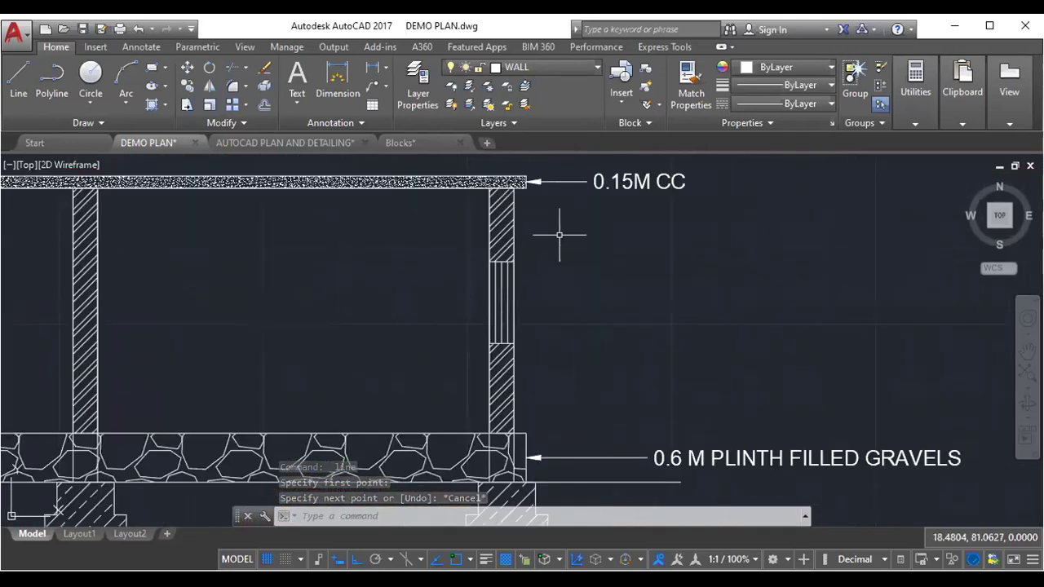
click(373, 67)
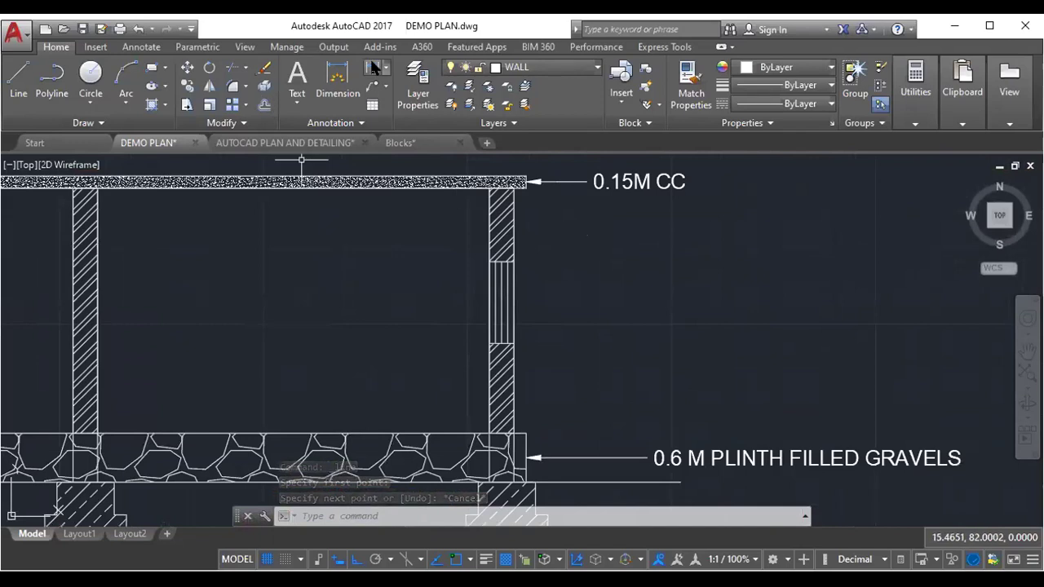
click(412, 183)
click(412, 435)
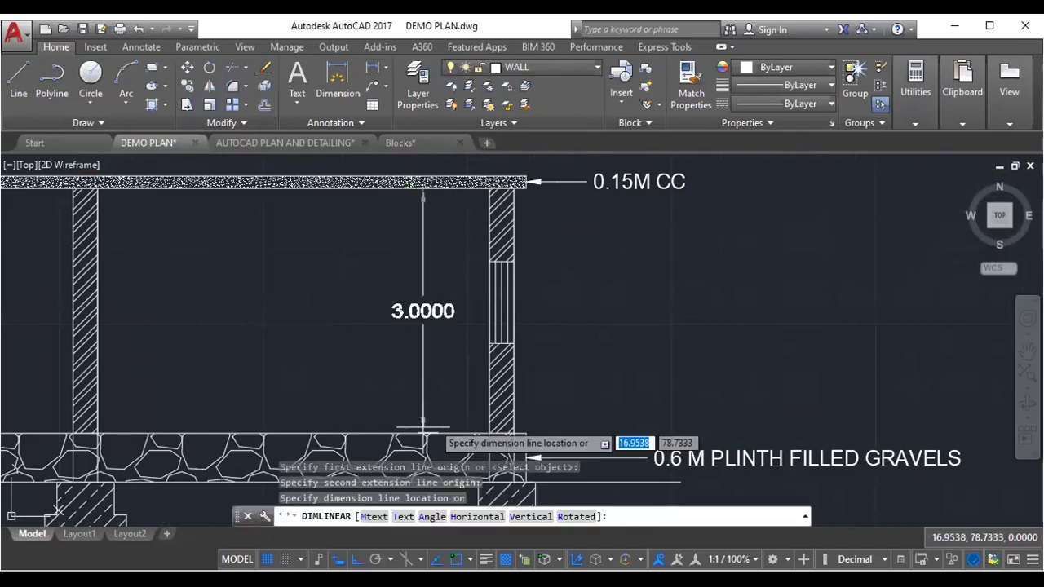
middle_drag(618, 384, 549, 383)
click(573, 380)
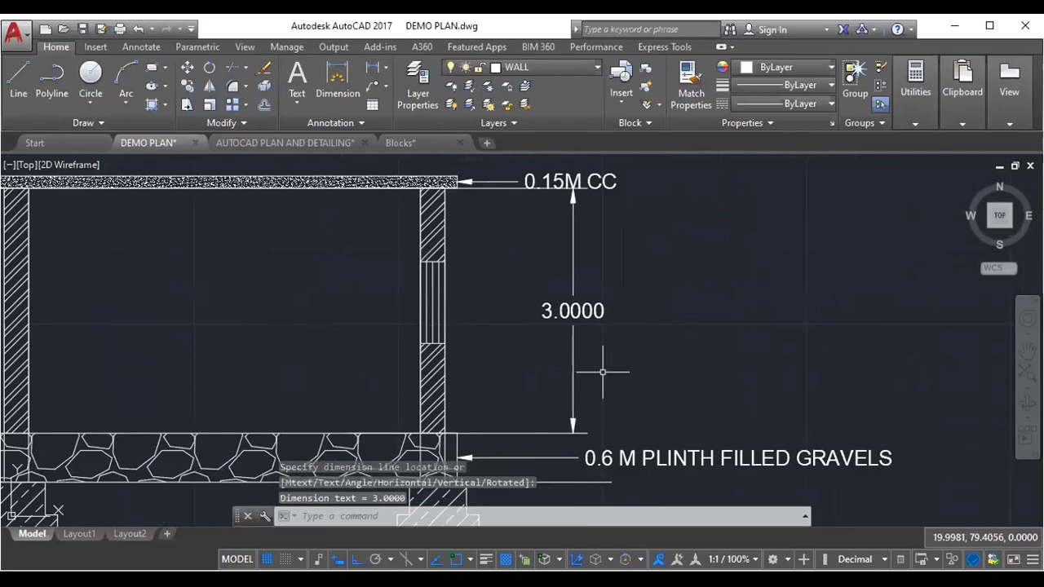
- Zoom back out to frame the whole red-bordered plan sheet
middle_drag(599, 358, 524, 369)
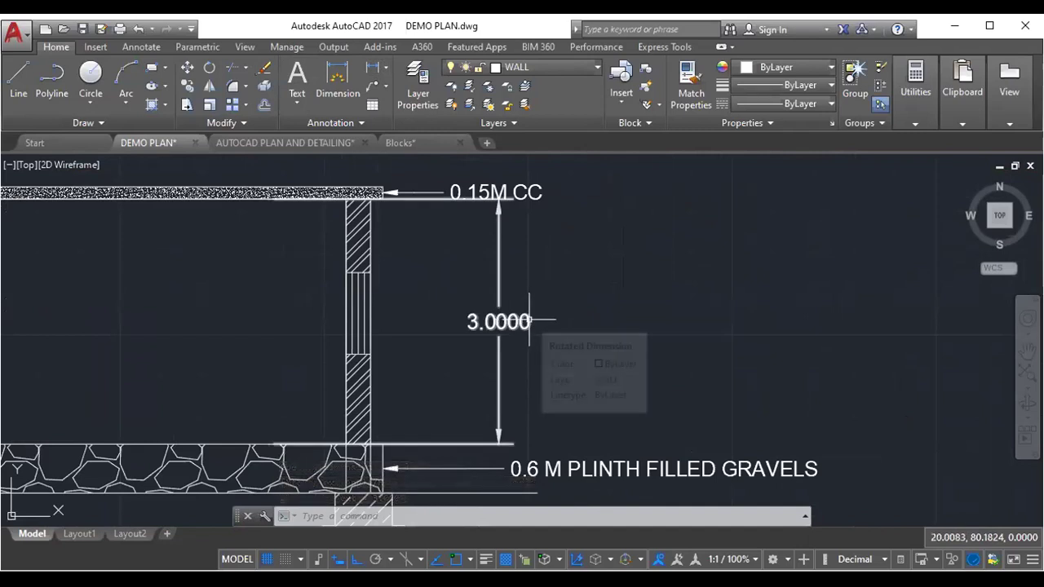
scroll(531, 337, down, 4)
scroll(582, 394, down, 2)
middle_drag(582, 394, 362, 355)
scroll(362, 354, down, 4)
middle_drag(470, 373, 396, 324)
scroll(524, 373, down, 3)
scroll(495, 343, up, 1)
scroll(495, 343, up, 2)
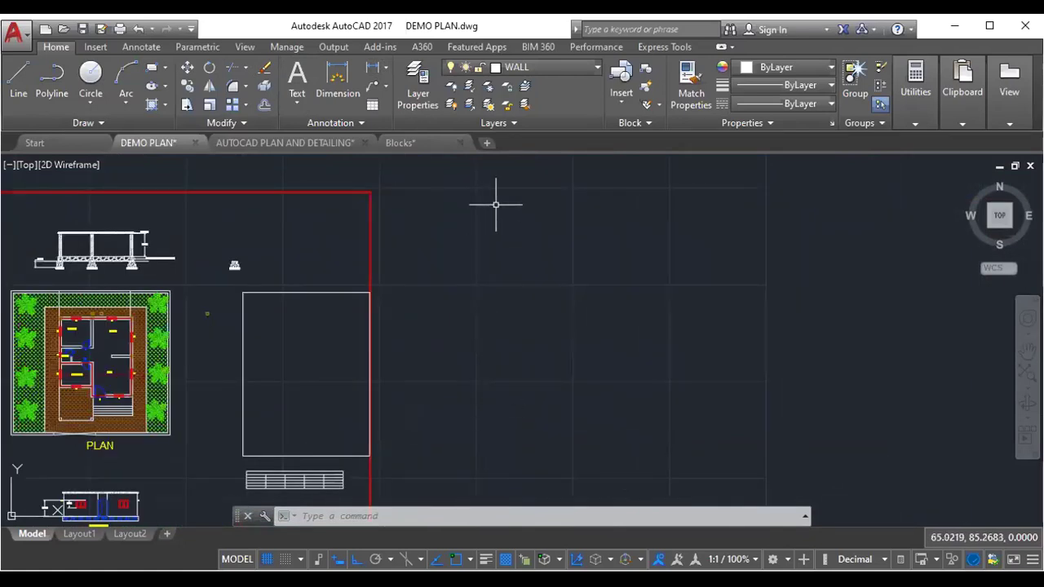
- With Ortho on, draw a line in the empty area: 3 and 1 up, 1 across, 4 down
scroll(506, 363, up, 2)
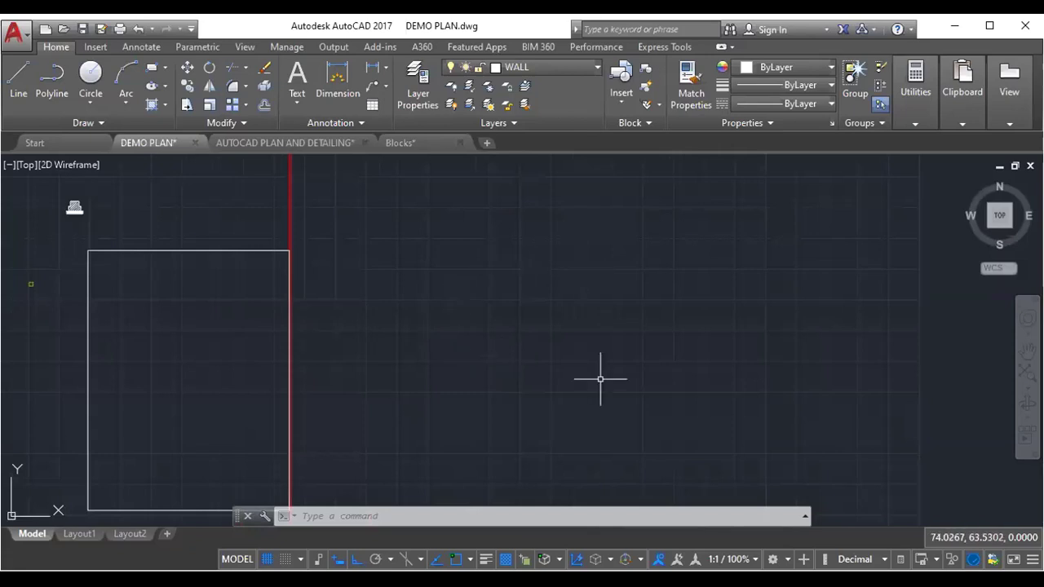
click(18, 78)
scroll(473, 377, up, 2)
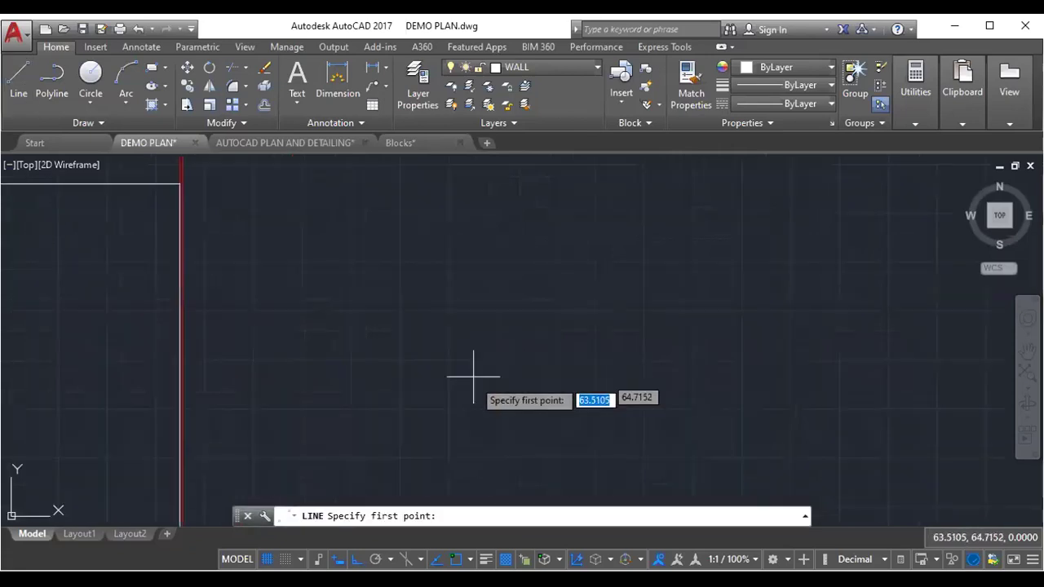
click(478, 413)
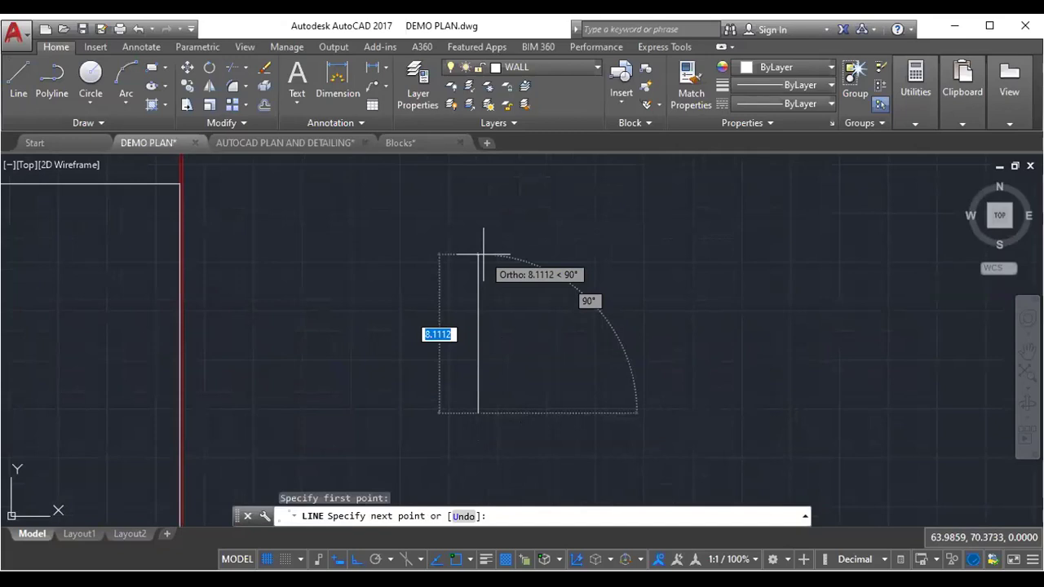
text(3)
key(Return)
scroll(483, 310, down, 2)
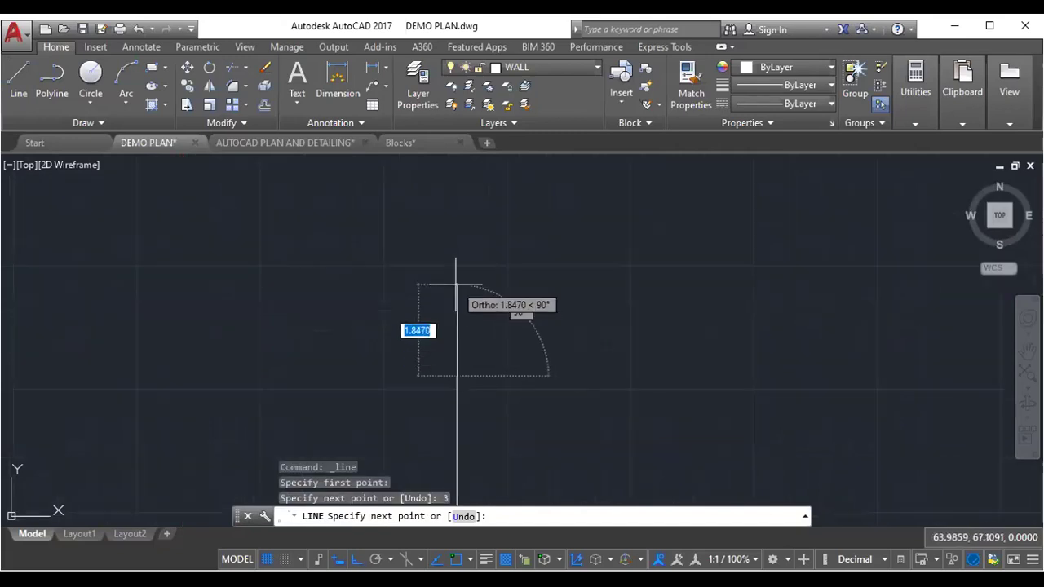
text(1)
key(Return)
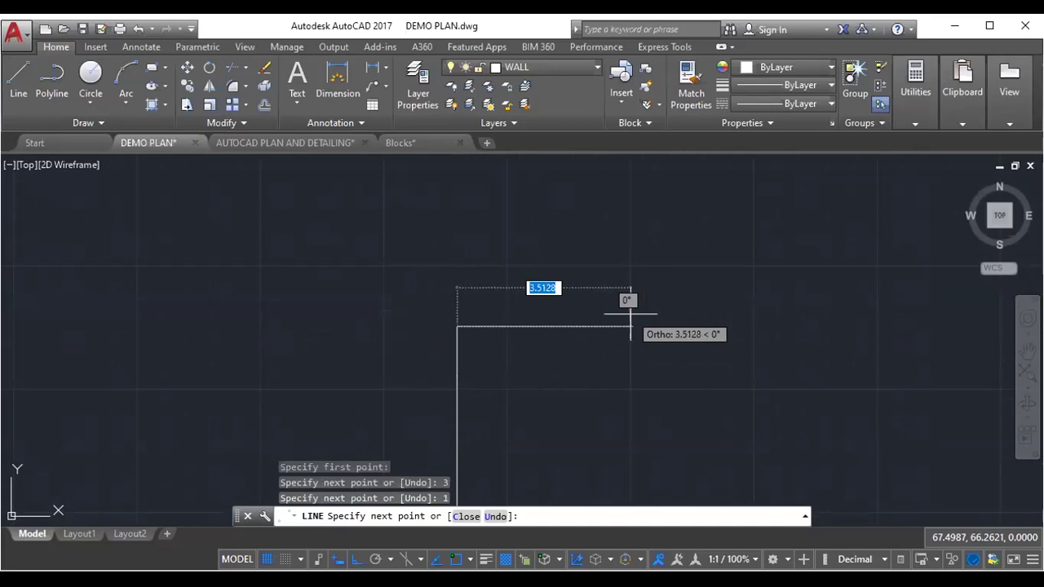
text(1)
key(Return)
middle_drag(522, 408, 490, 296)
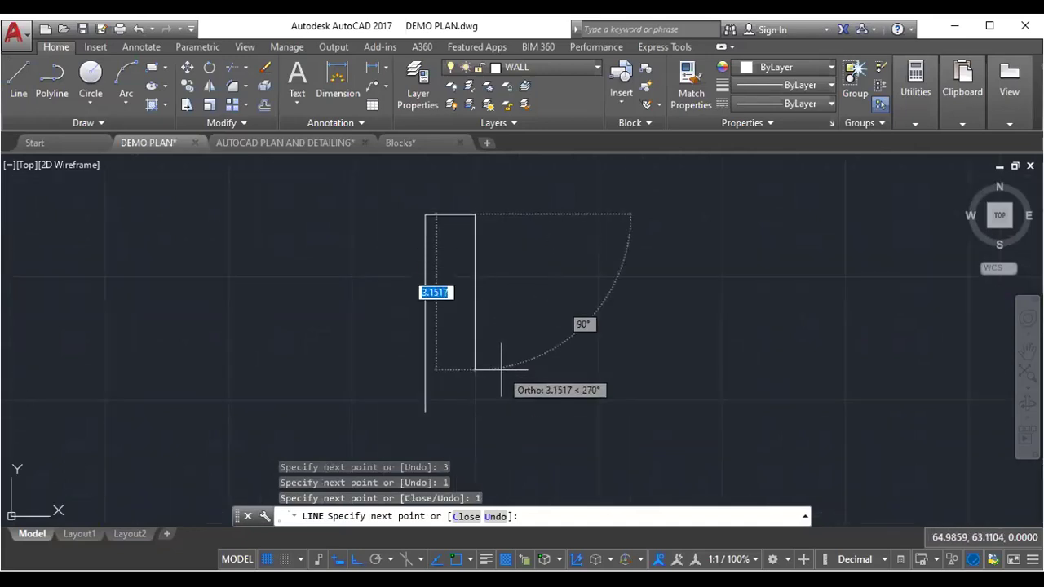
text(4)
key(Return)
key(Escape)
- From the top of the right wall line, add a 0.2 segment to the right
scroll(488, 326, up, 2)
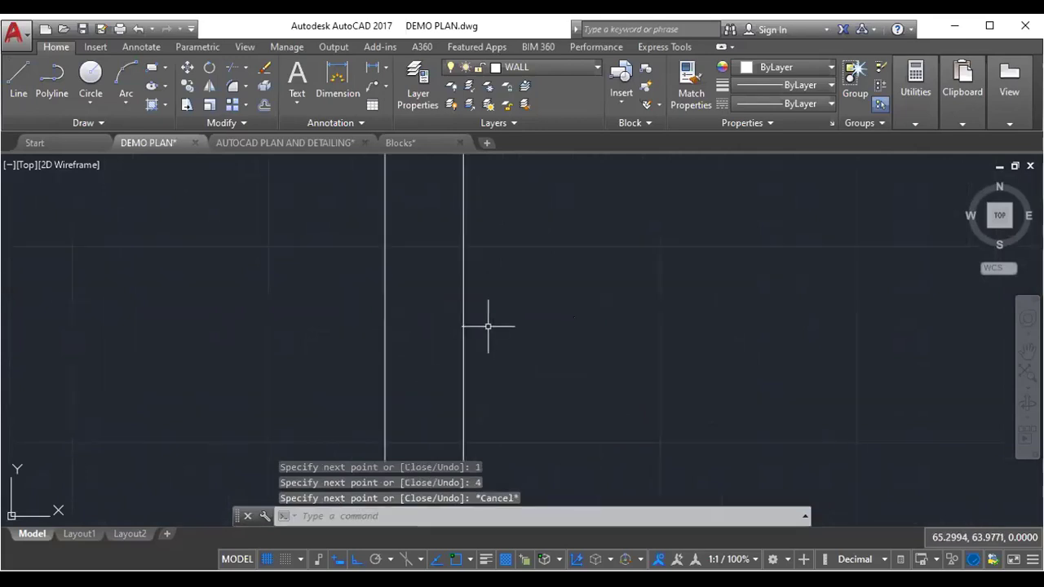
scroll(487, 327, down, 3)
key(space)
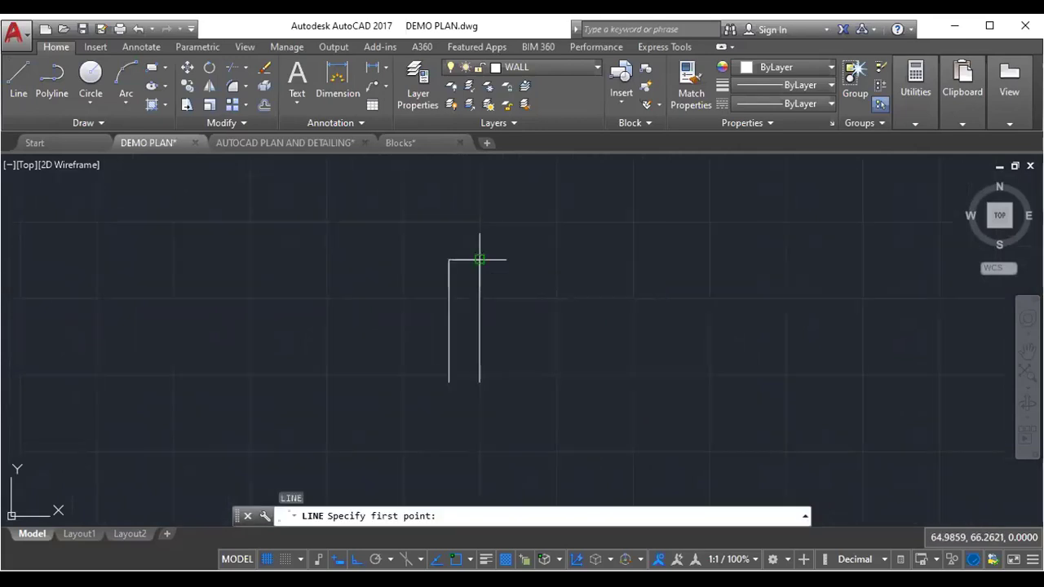
click(480, 260)
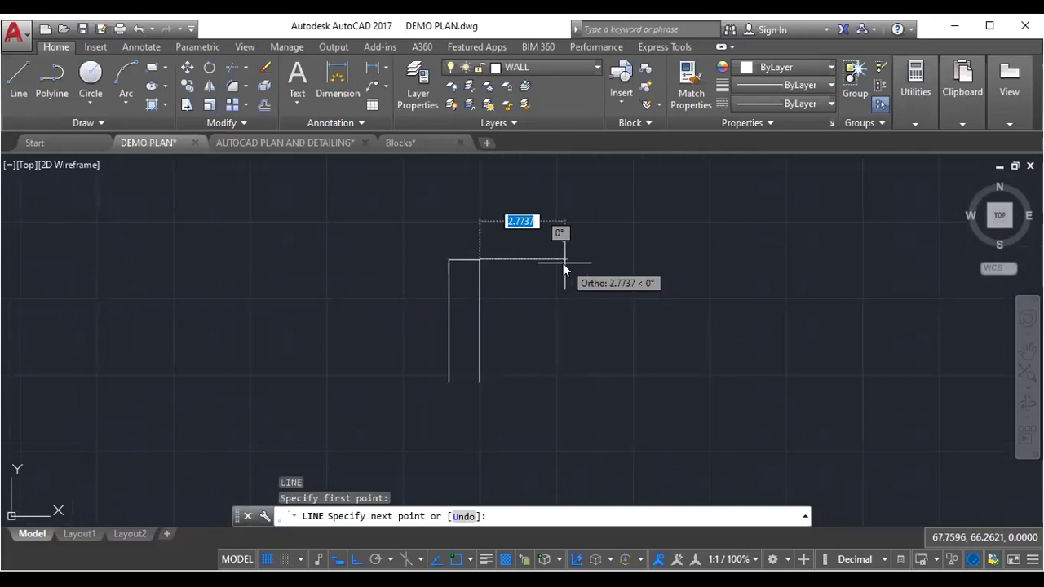
text(1)
key(Return)
key(ctrl+z)
scroll(514, 261, up, 2)
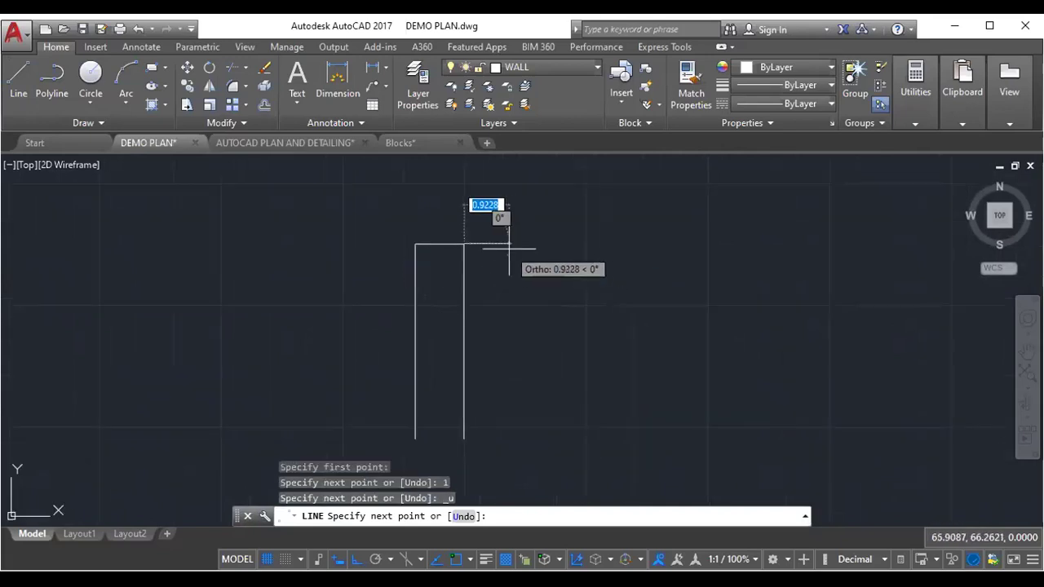
text(0.2)
key(Return)
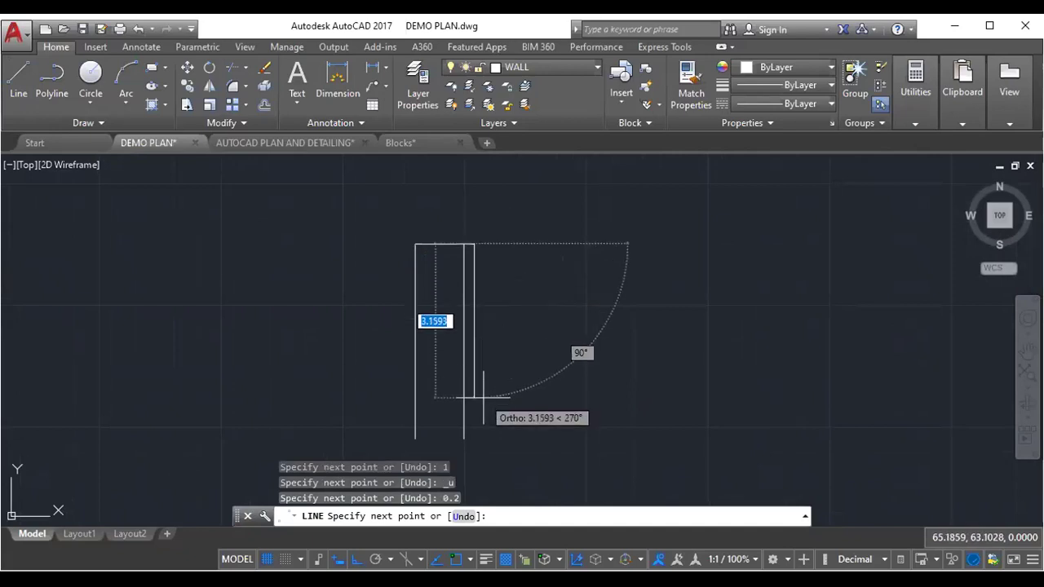
key(Return)
key(Return)
- From the wall's top-right corner, draw 1 across and 4 down, then select the middle line
click(474, 243)
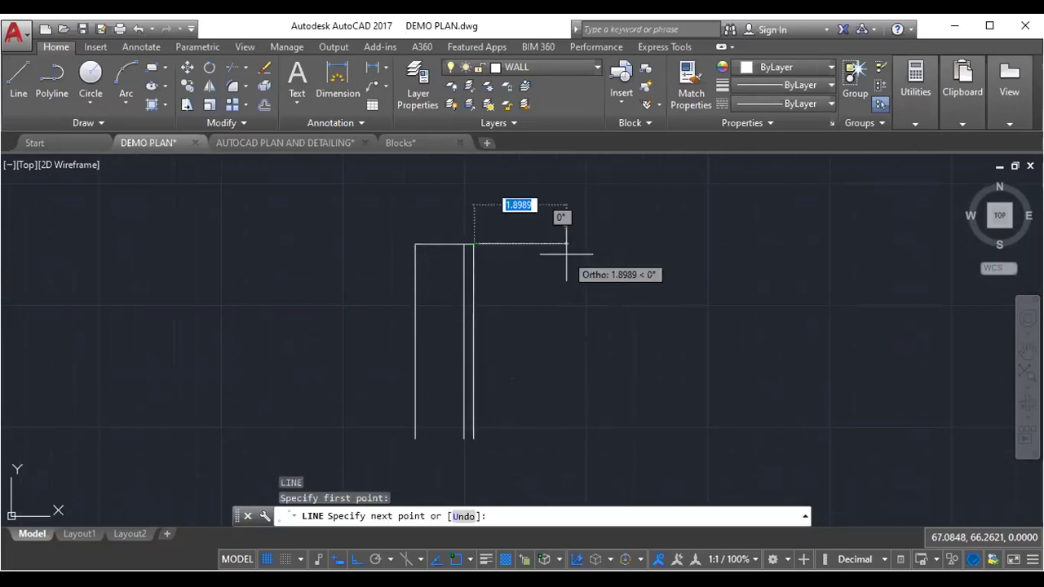
text(1)
key(Return)
text(4)
key(Return)
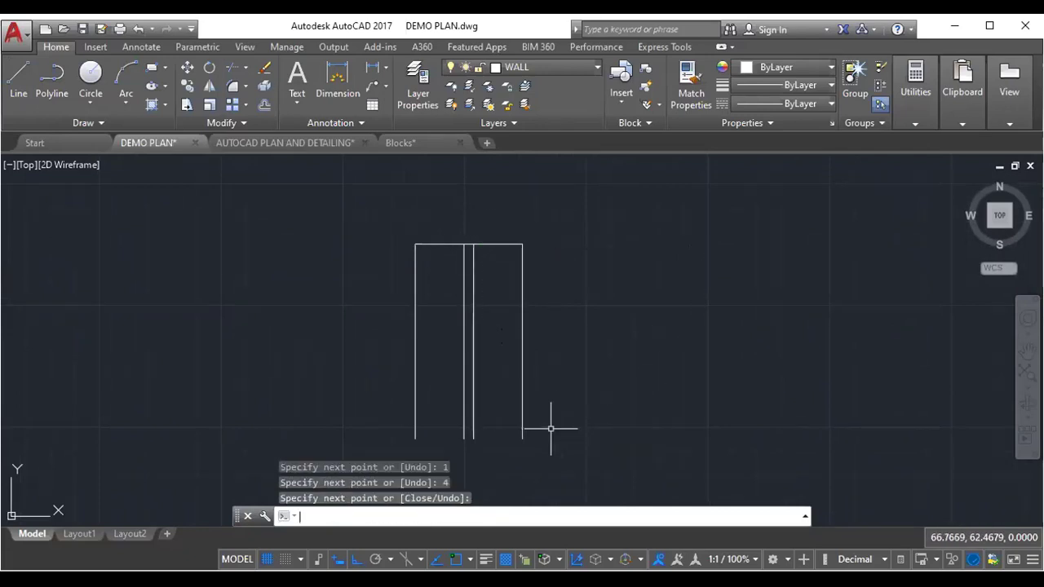
scroll(445, 279, up, 2)
key(Return)
click(473, 272)
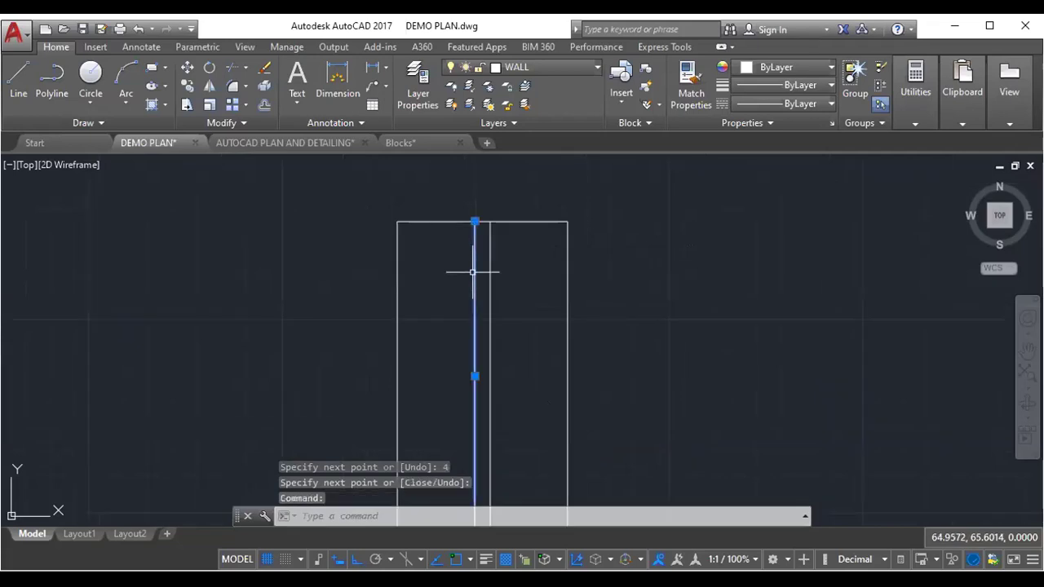
- Offset both top lines down by 1 unit
text(o)
key(Return)
text(1)
key(Return)
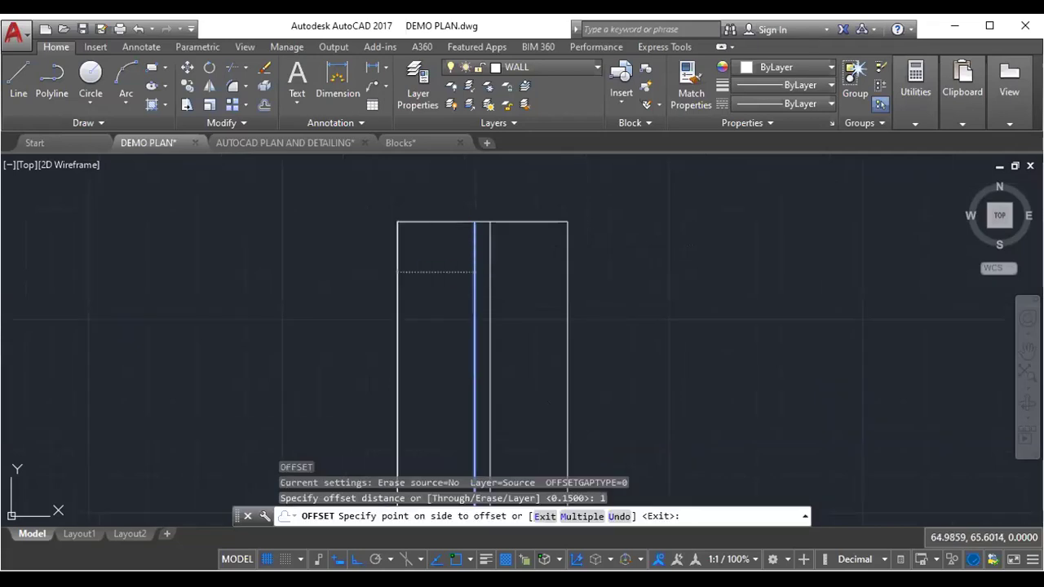
key(Escape)
key(Escape)
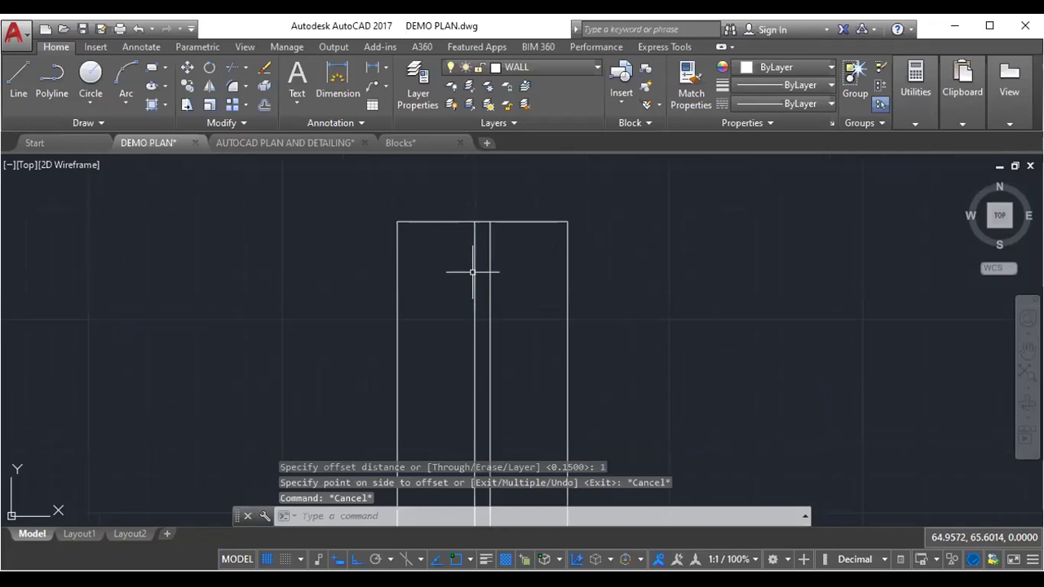
text(o)
key(Return)
text(1)
key(Return)
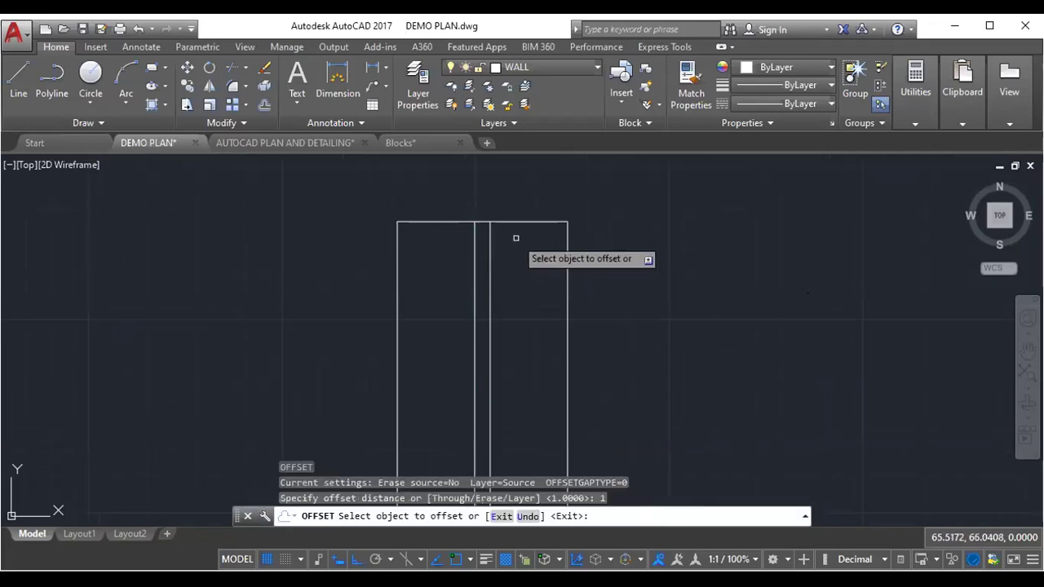
click(527, 222)
click(525, 270)
click(434, 221)
click(446, 272)
right_click(643, 280)
click(669, 277)
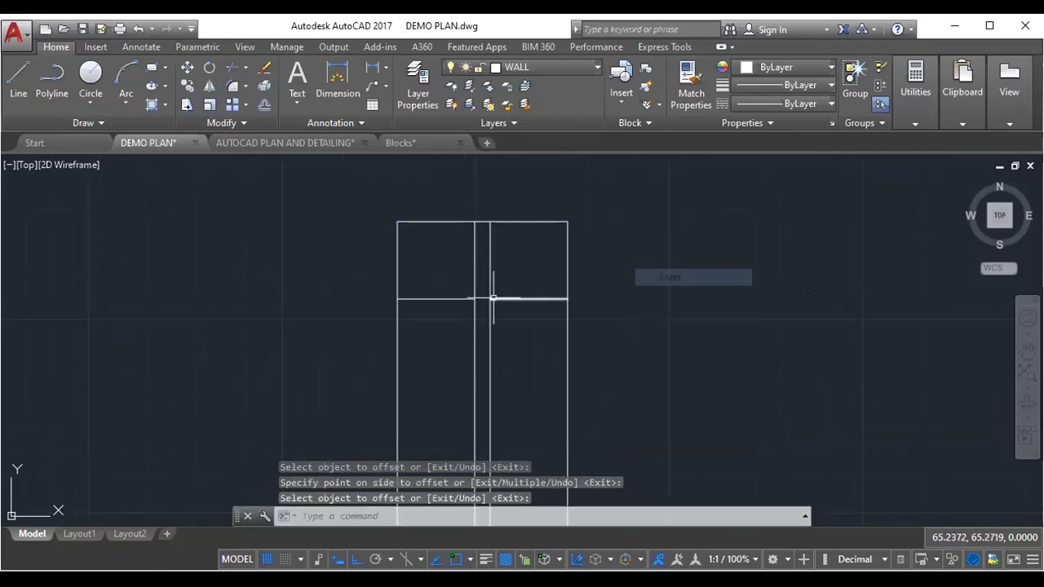
- Extend the new crossbar to the left wall and trim the inner lines above it to form the landing
scroll(492, 298, up, 2)
click(492, 298)
scroll(488, 297, up, 2)
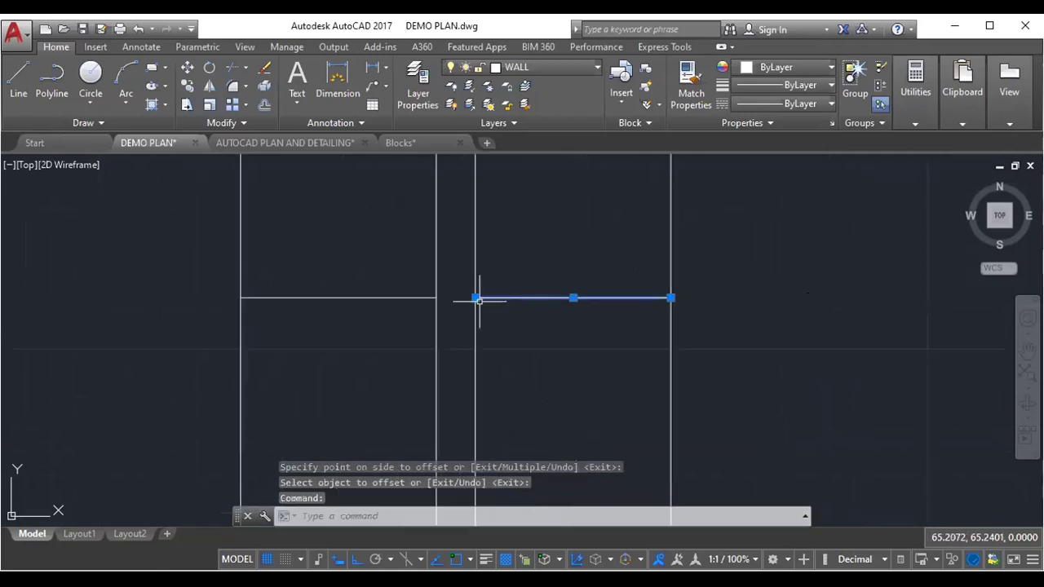
click(476, 297)
click(436, 297)
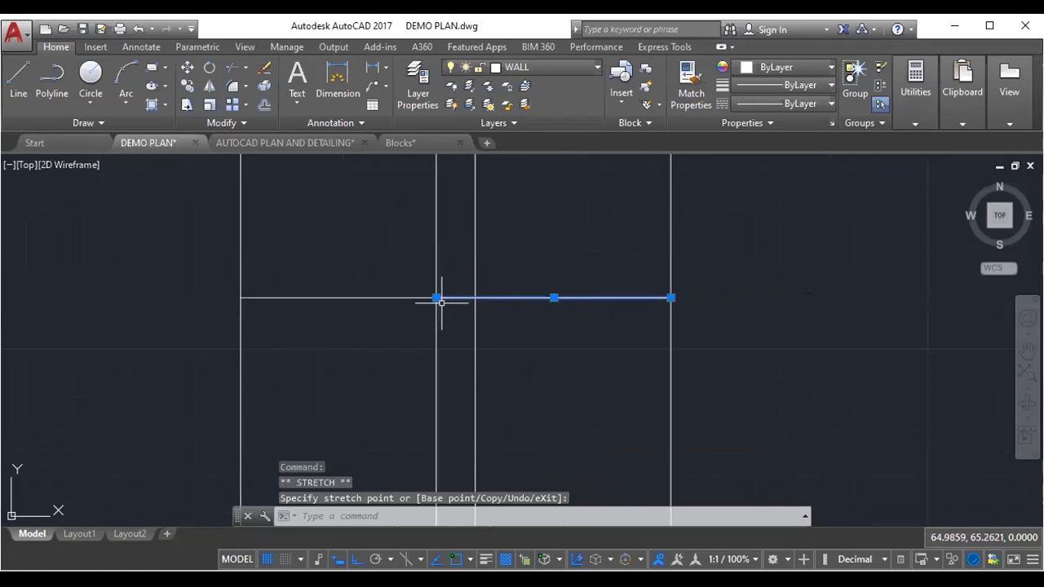
scroll(512, 341, down, 2)
key(Escape)
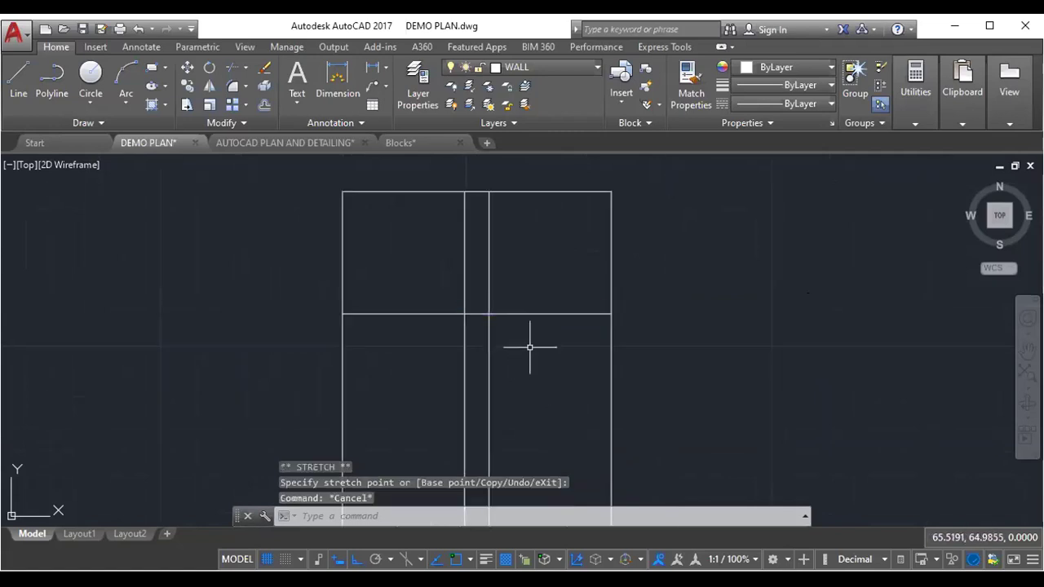
text(tr)
key(Return)
key(Return)
click(514, 227)
click(425, 261)
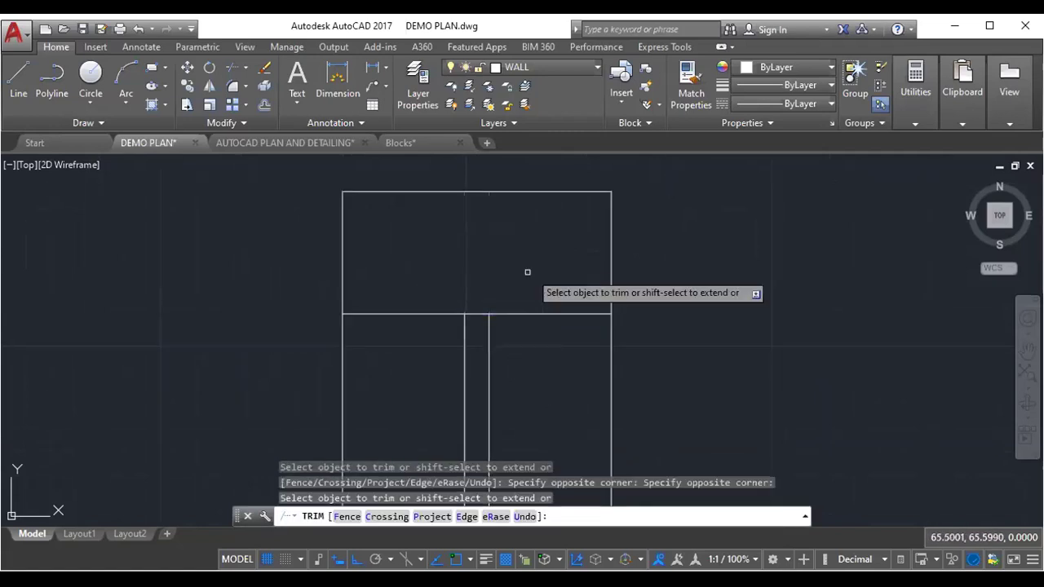
key(Escape)
scroll(498, 304, down, 2)
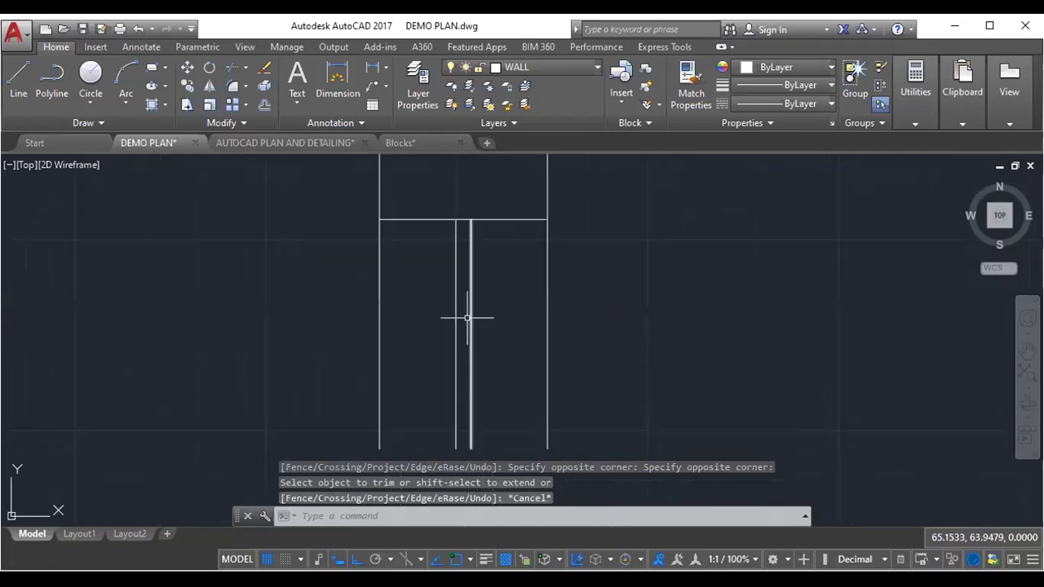
- Draw a line closing the bottom of the flights
middle_drag(508, 345, 509, 244)
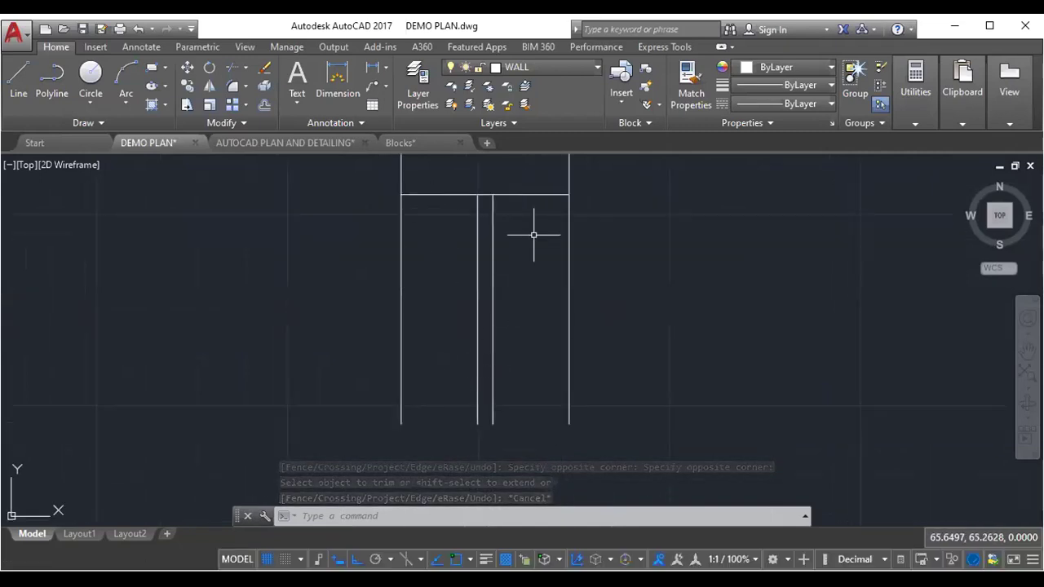
scroll(466, 408, up, 2)
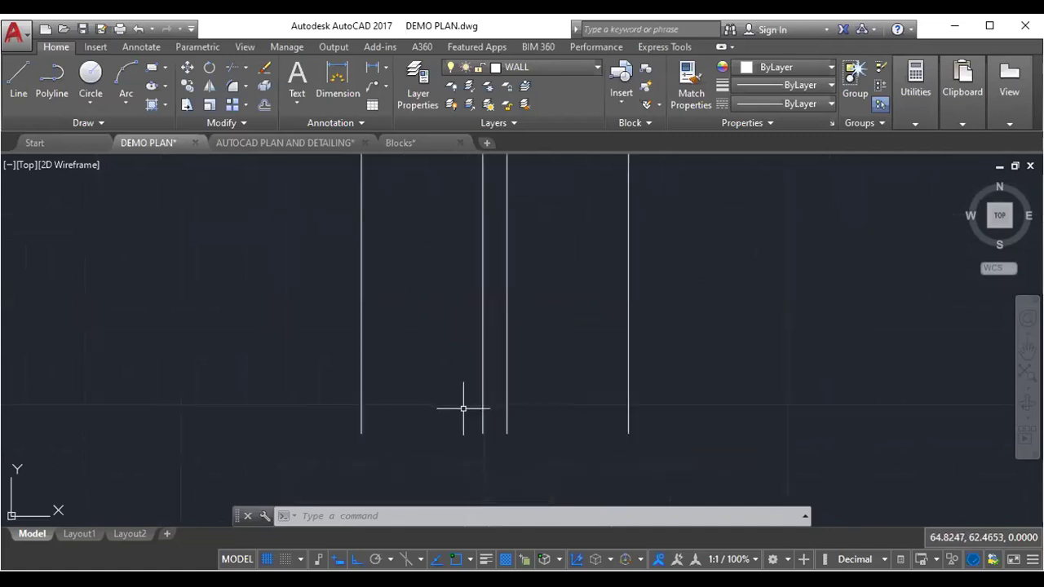
text(l)
key(Return)
click(380, 406)
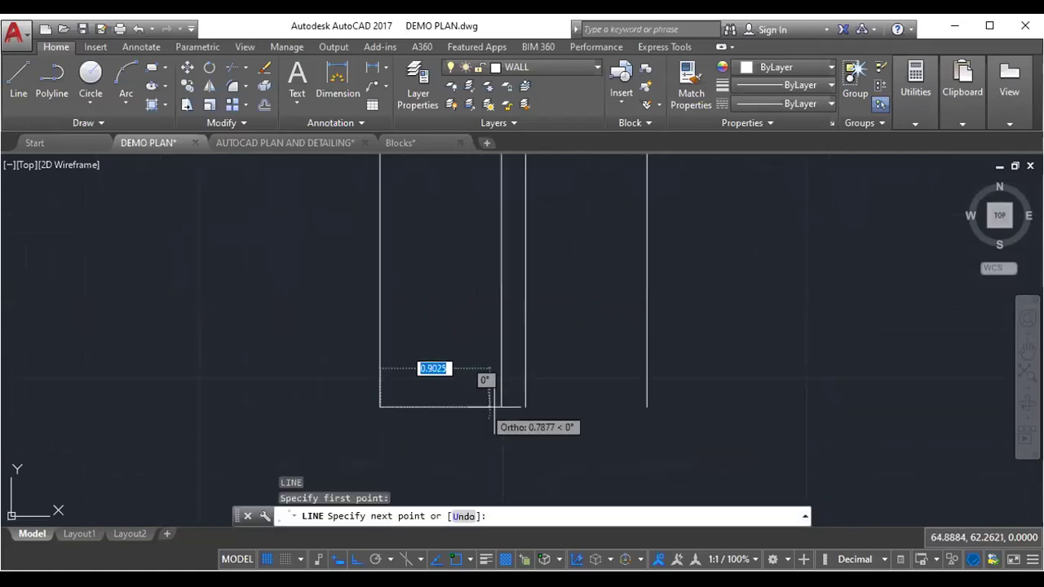
right_click(501, 406)
click(535, 239)
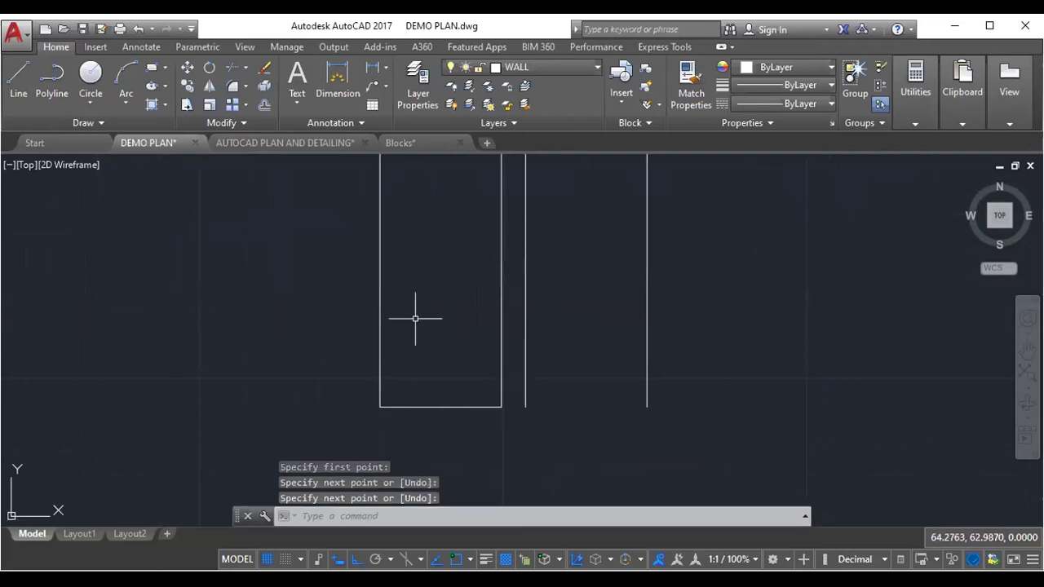
- Offset the bottom line repeatedly by 0.3 to create eight treads up the left flight
text(o)
key(Return)
text(0.3)
key(Return)
click(450, 406)
click(453, 375)
click(454, 372)
click(455, 346)
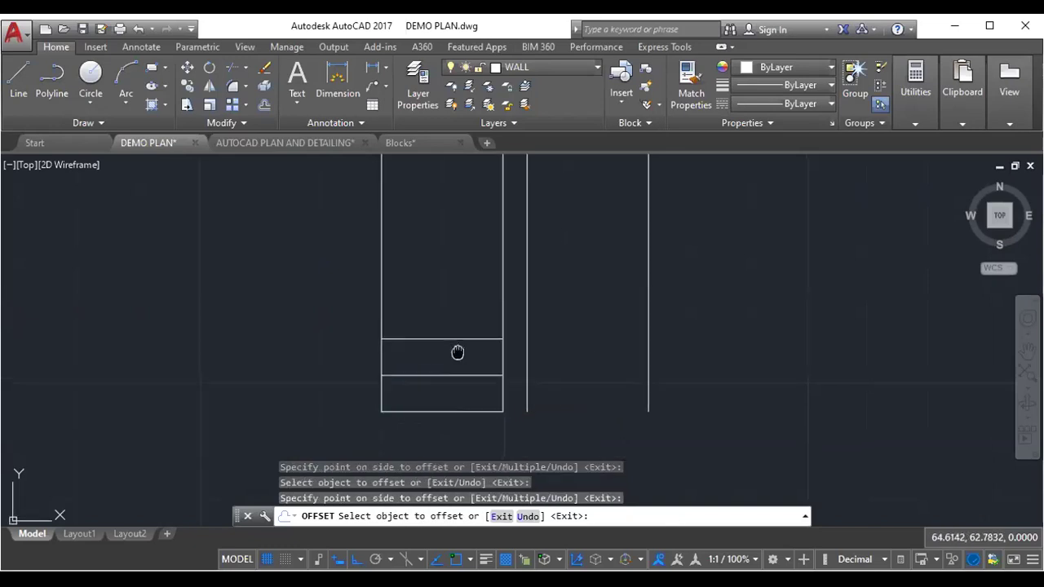
click(459, 375)
click(459, 344)
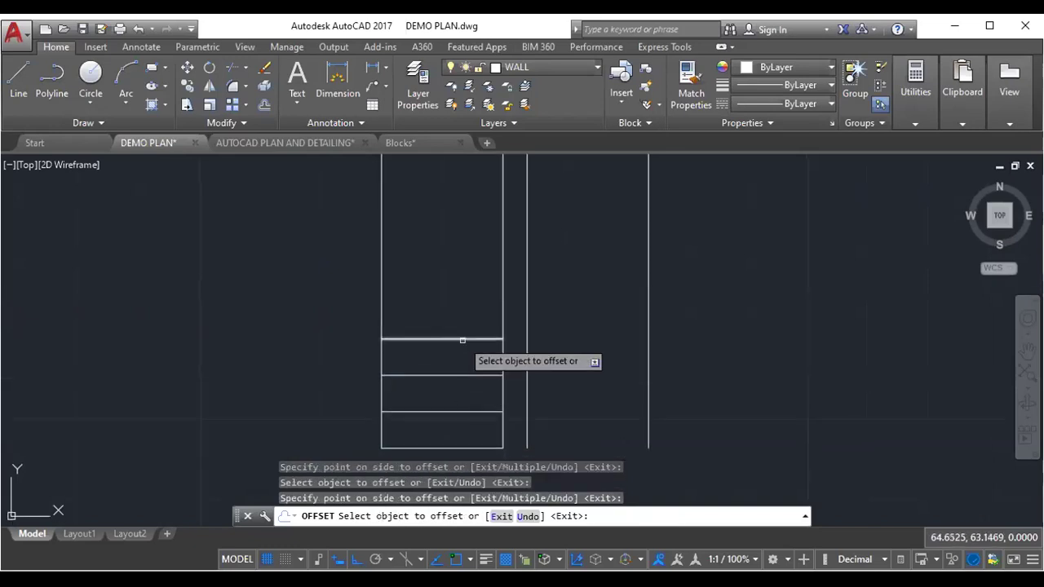
middle_drag(463, 340, 464, 361)
click(465, 360)
click(468, 328)
click(467, 325)
click(468, 291)
middle_drag(469, 292, 466, 351)
click(466, 345)
click(467, 320)
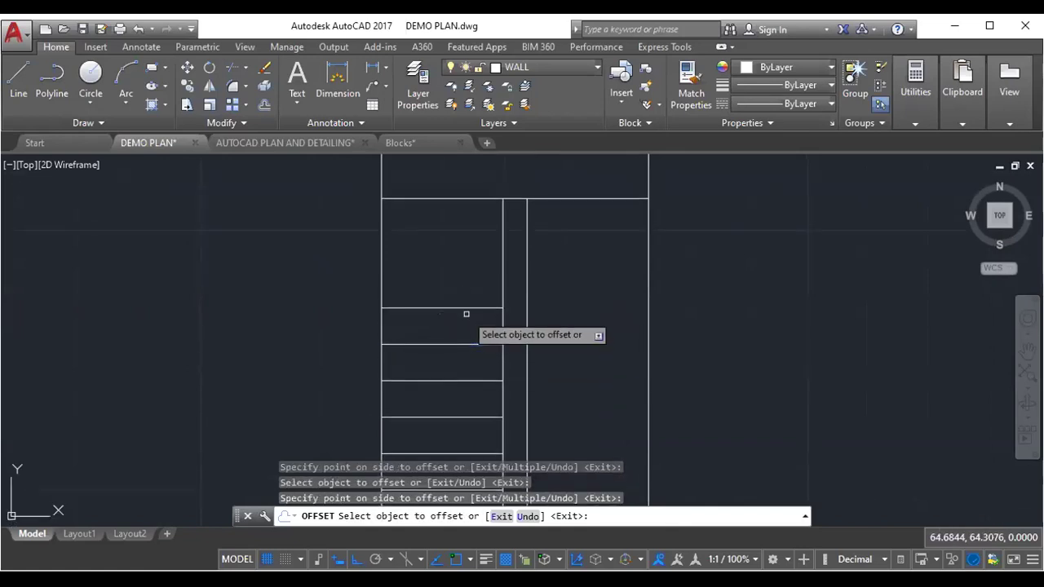
click(471, 309)
click(469, 278)
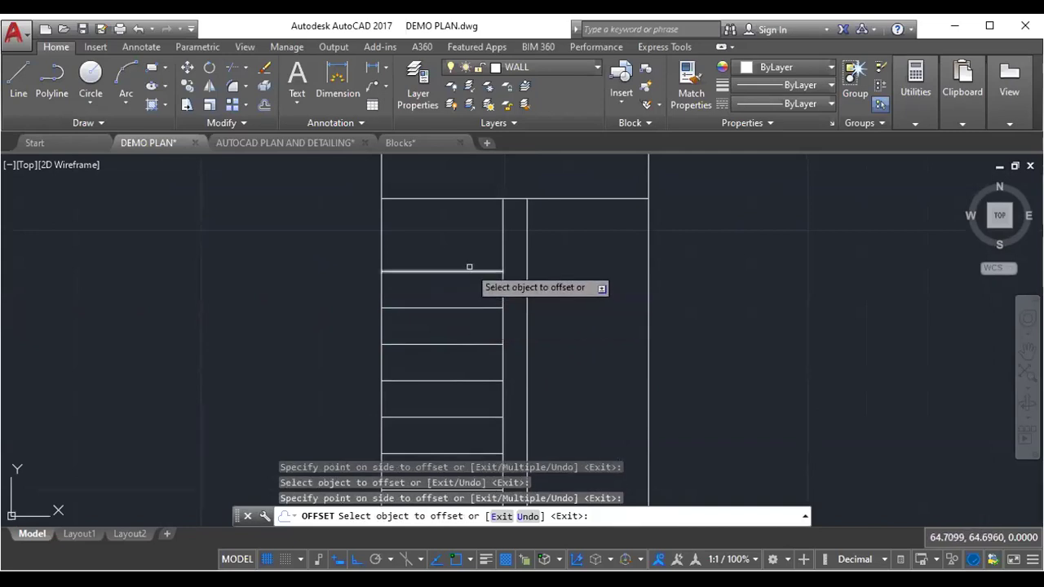
click(469, 272)
click(469, 237)
scroll(479, 288, down, 2)
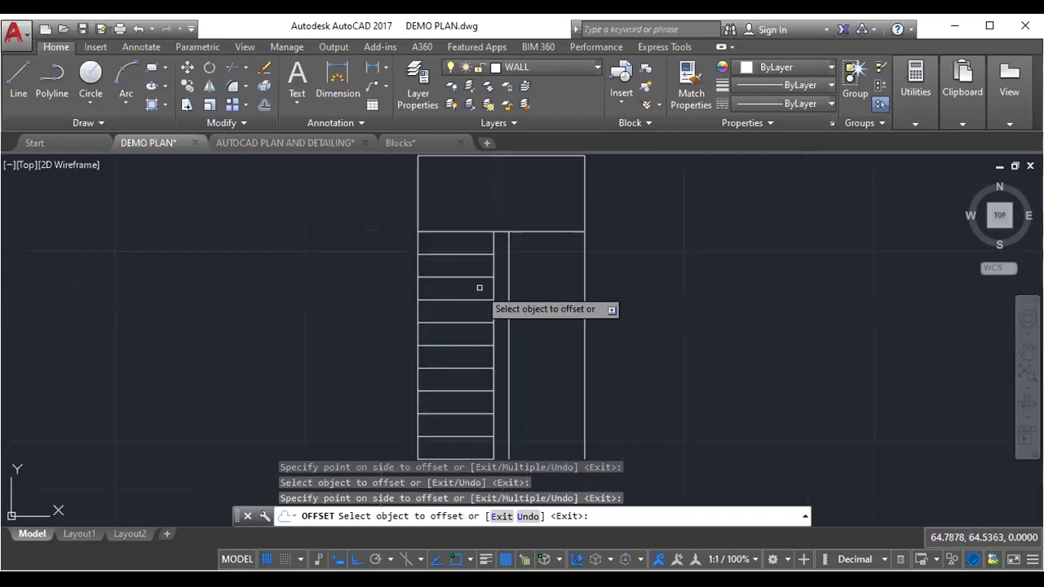
key(Escape)
- Window-select the left flight's tread lines and copy them into the right flight
middle_drag(479, 310, 470, 280)
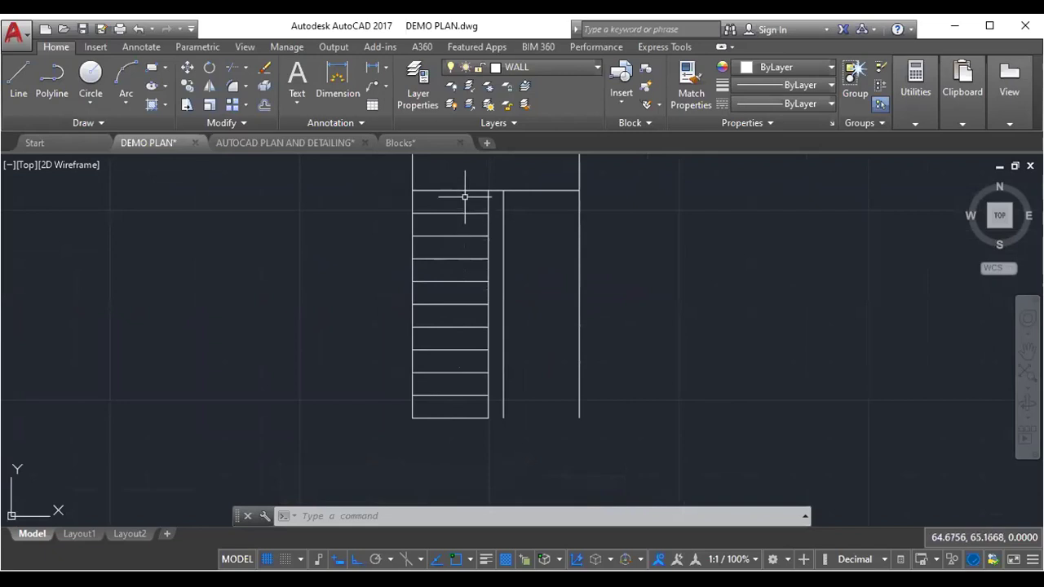
middle_drag(472, 219, 429, 242)
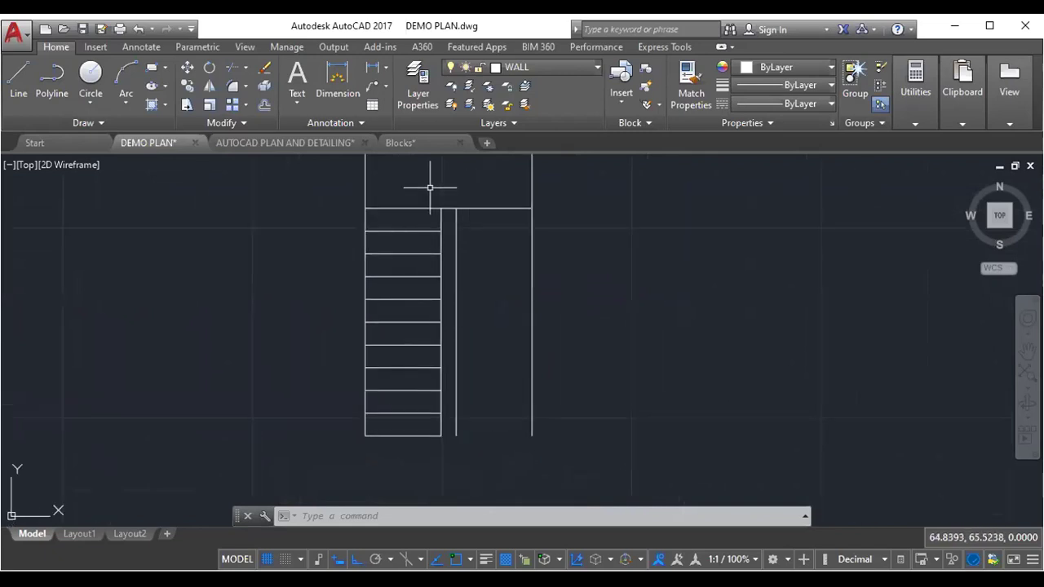
click(430, 188)
click(398, 442)
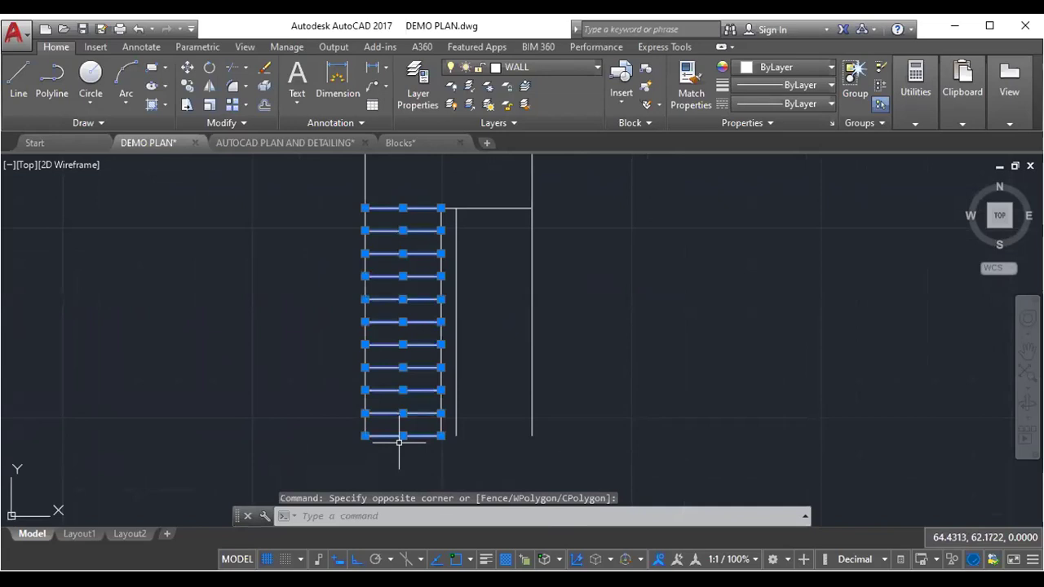
text(co)
key(Return)
click(364, 208)
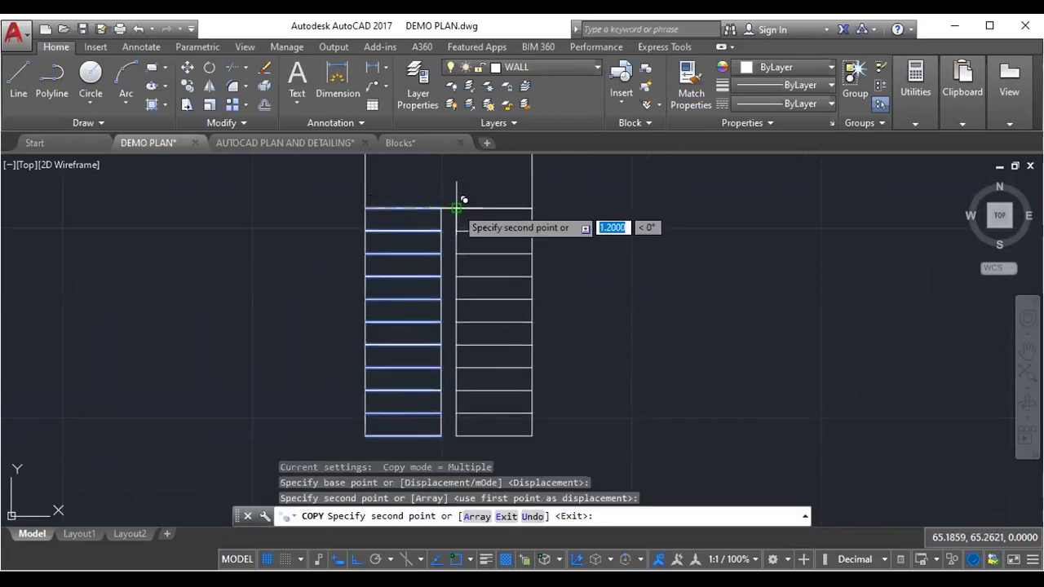
key(Escape)
scroll(523, 338, down, 1)
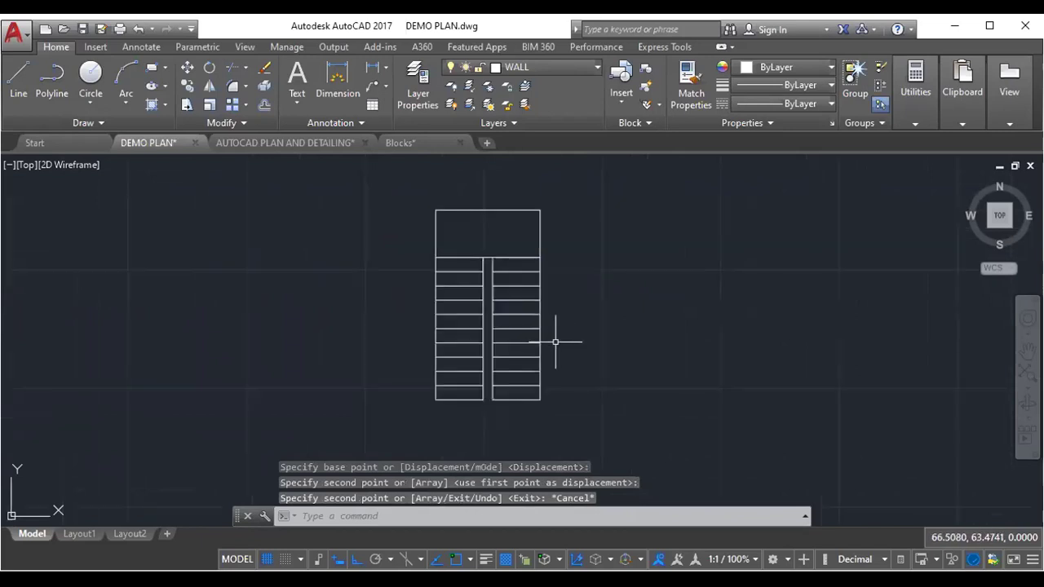
middle_drag(535, 355, 550, 332)
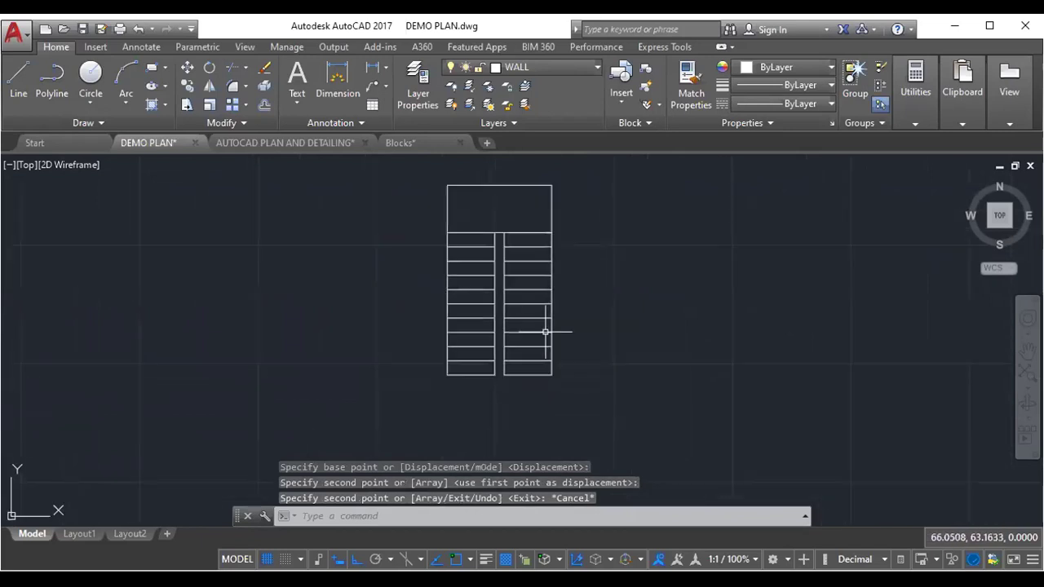
scroll(496, 269, up, 1)
click(372, 67)
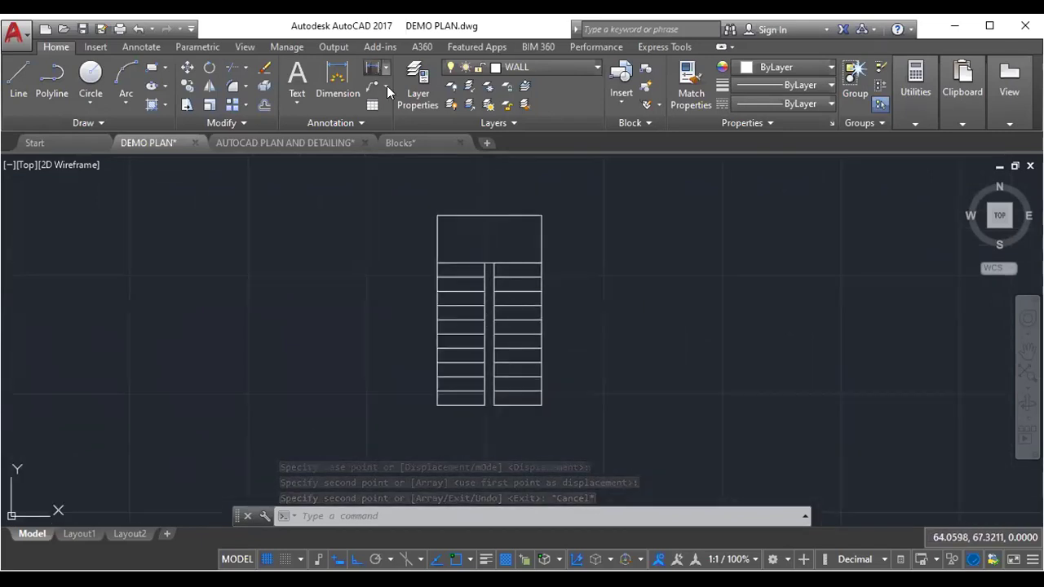
scroll(433, 392, up, 2)
- Dimension the stair flight at 3.0000 and the landing at 1.0000 along the left side
click(428, 377)
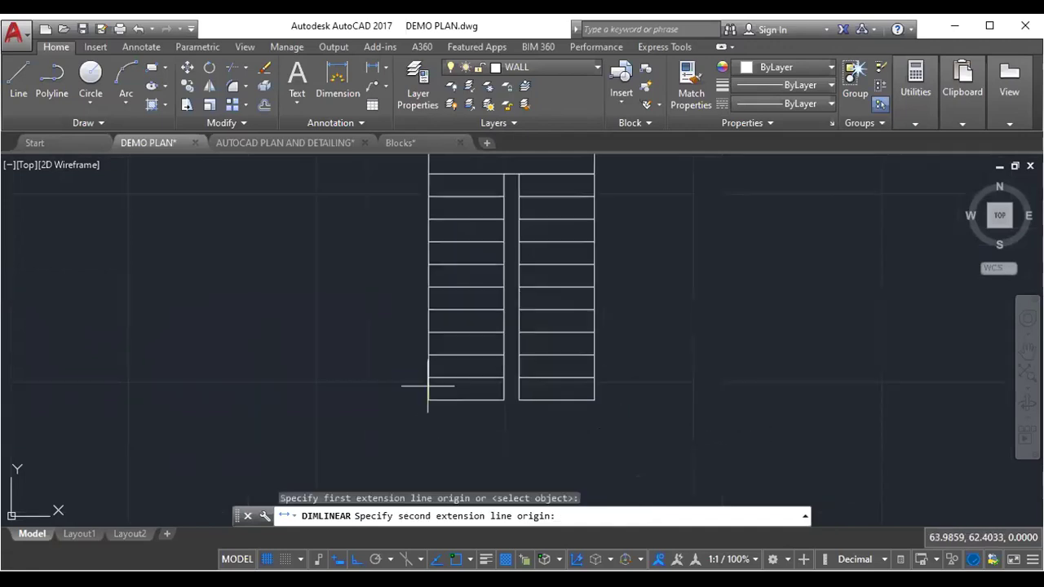
click(428, 174)
click(372, 205)
middle_drag(371, 205, 380, 329)
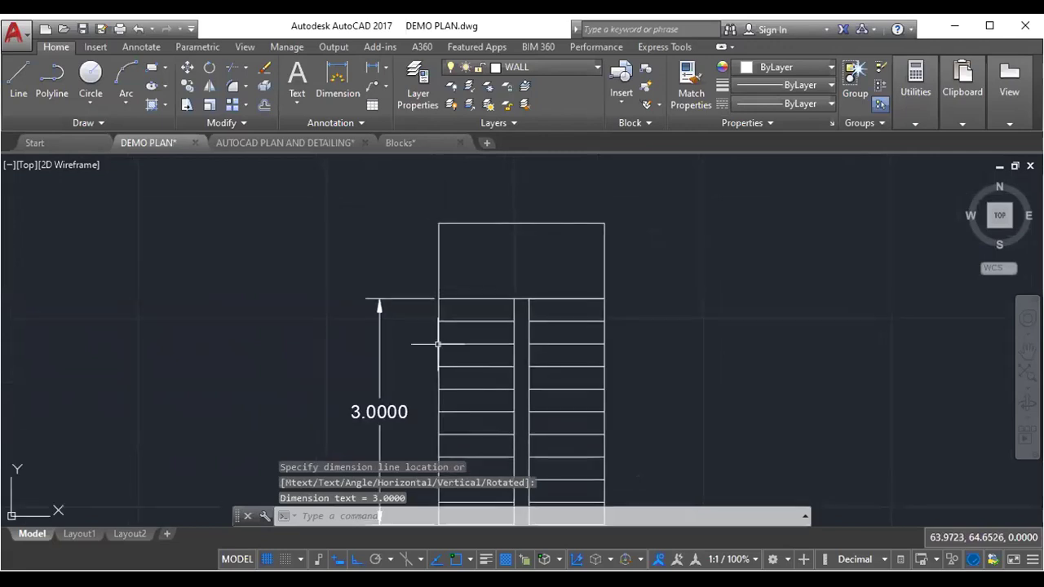
key(Return)
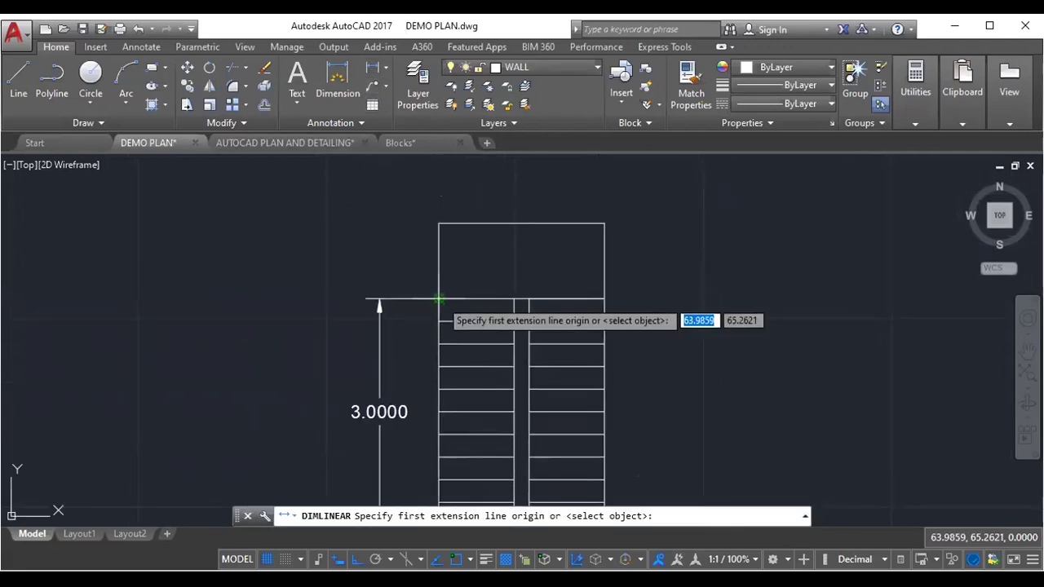
click(439, 298)
click(439, 222)
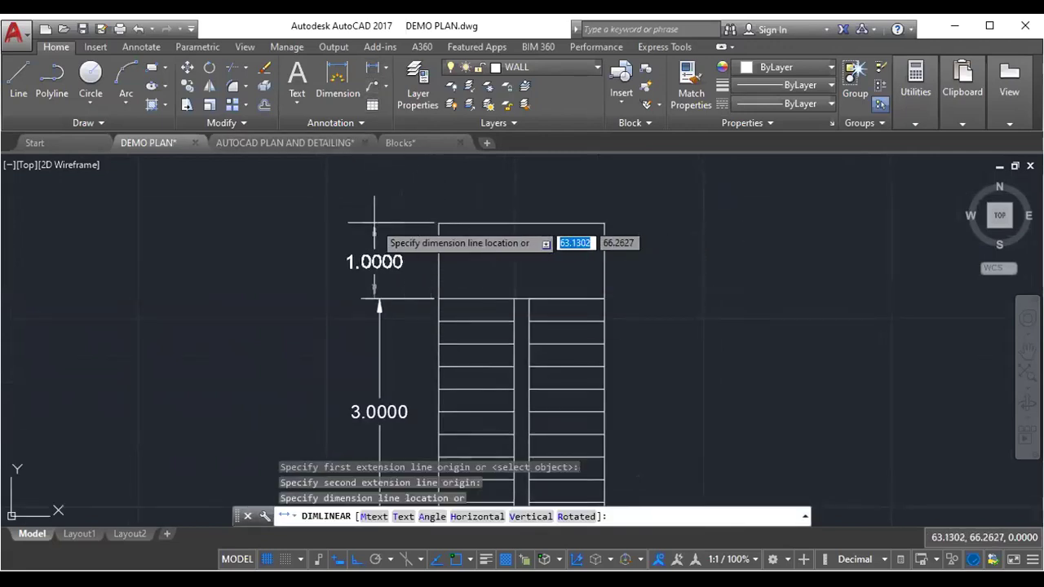
click(371, 228)
- Add the 2.2000 overall width dimension across the top of the staircase
click(371, 70)
middle_drag(475, 204, 414, 233)
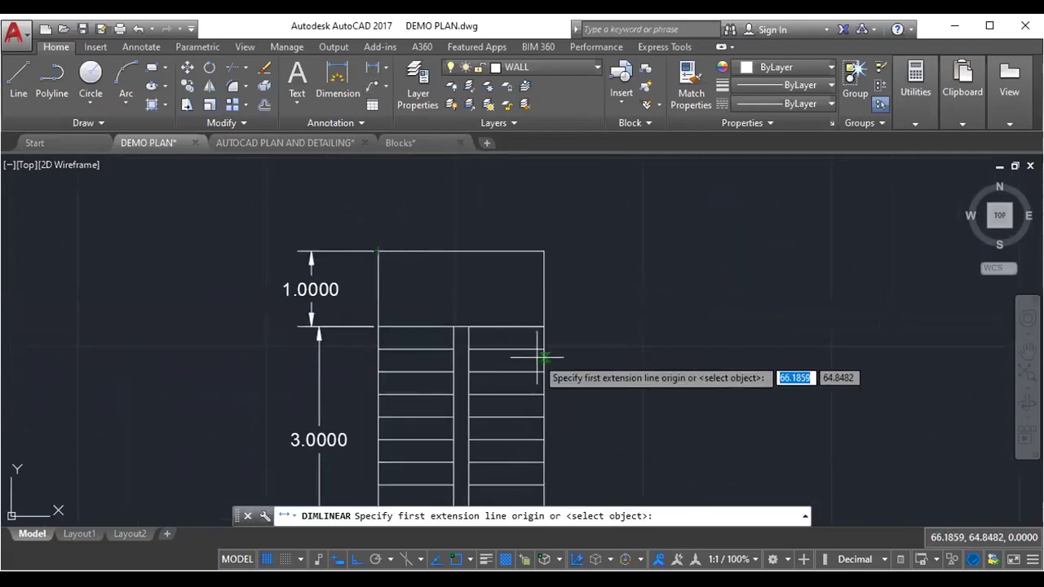
click(378, 251)
click(544, 252)
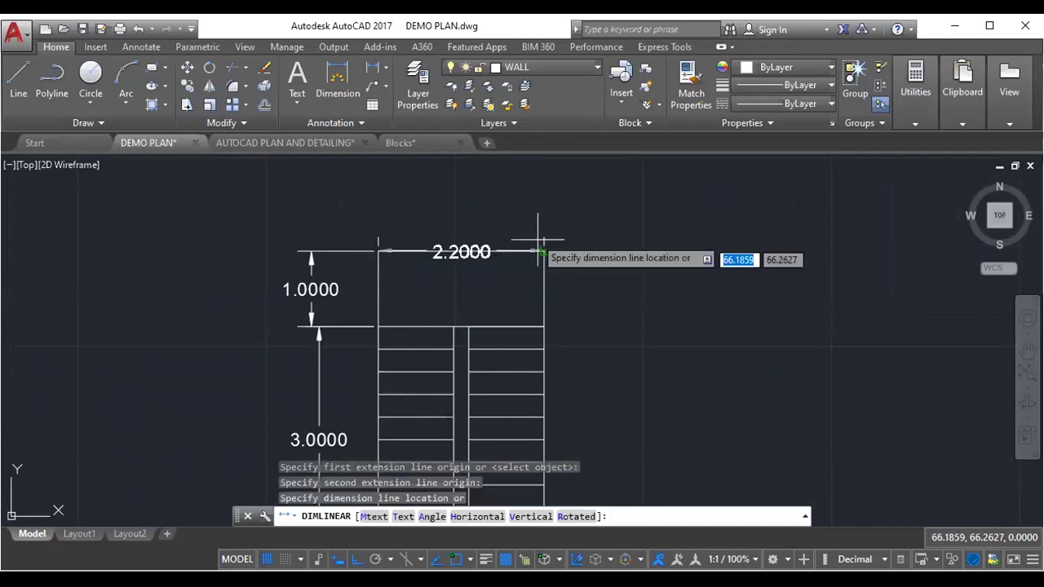
click(544, 204)
scroll(559, 293, down, 2)
middle_drag(597, 381, 571, 327)
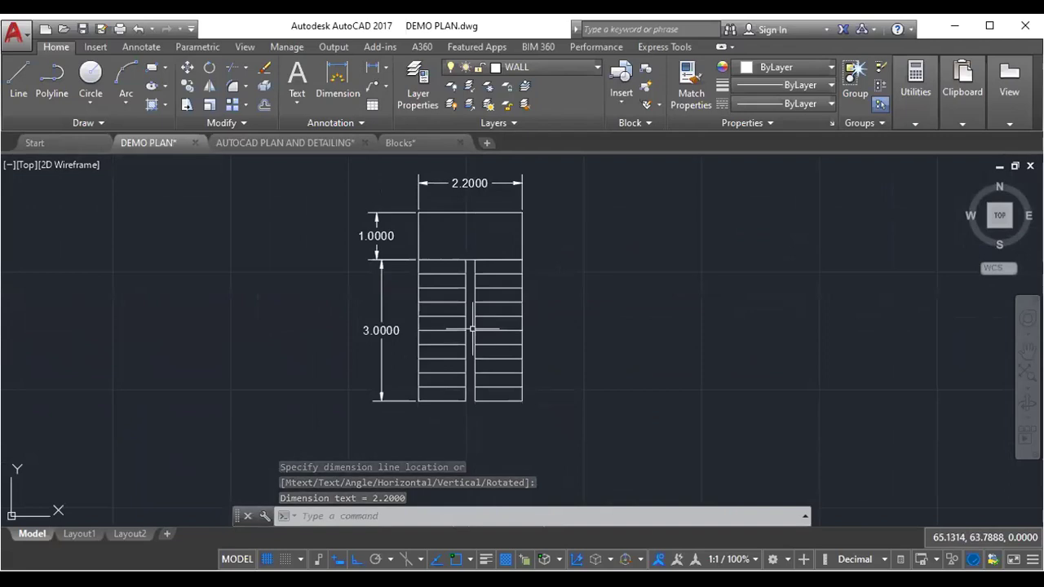
click(299, 145)
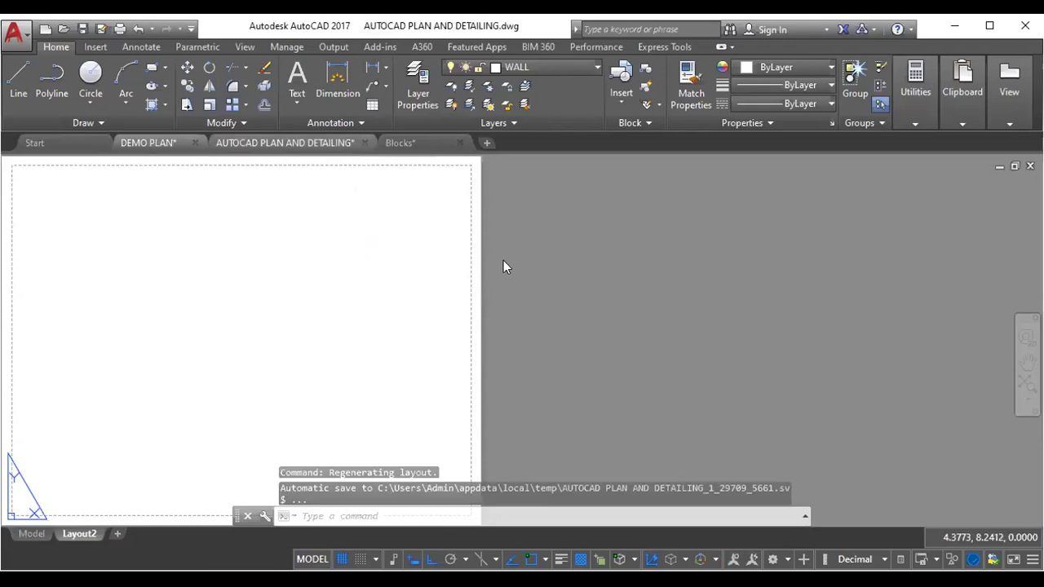
- Zoom into the wall section and start the stair line at the column foot: 0.15 riser, 0.3 tread
scroll(599, 400, down, 5)
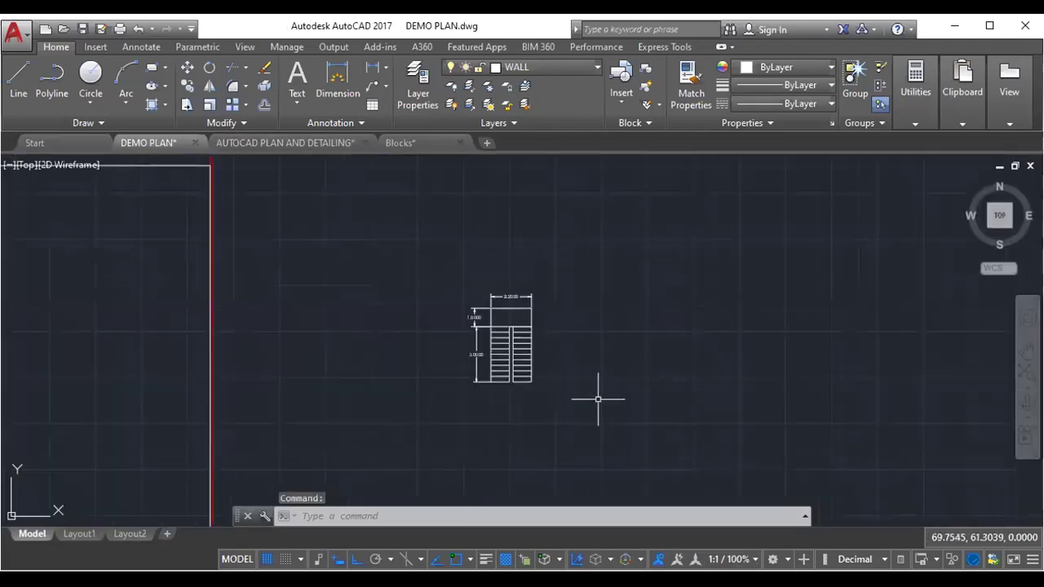
scroll(599, 400, down, 3)
scroll(291, 336, up, 3)
scroll(343, 299, up, 3)
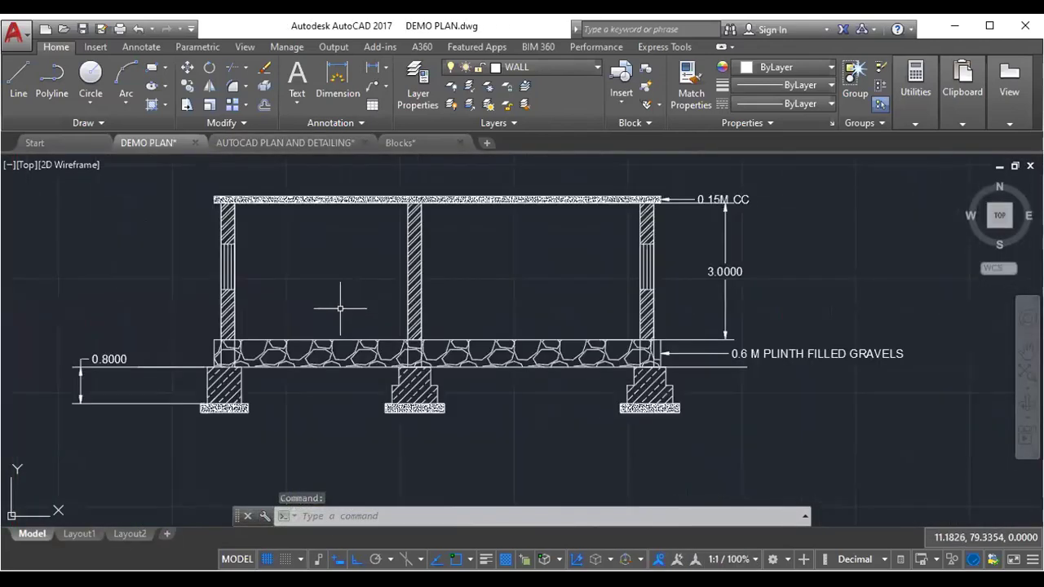
scroll(343, 298, up, 1)
scroll(341, 347, up, 2)
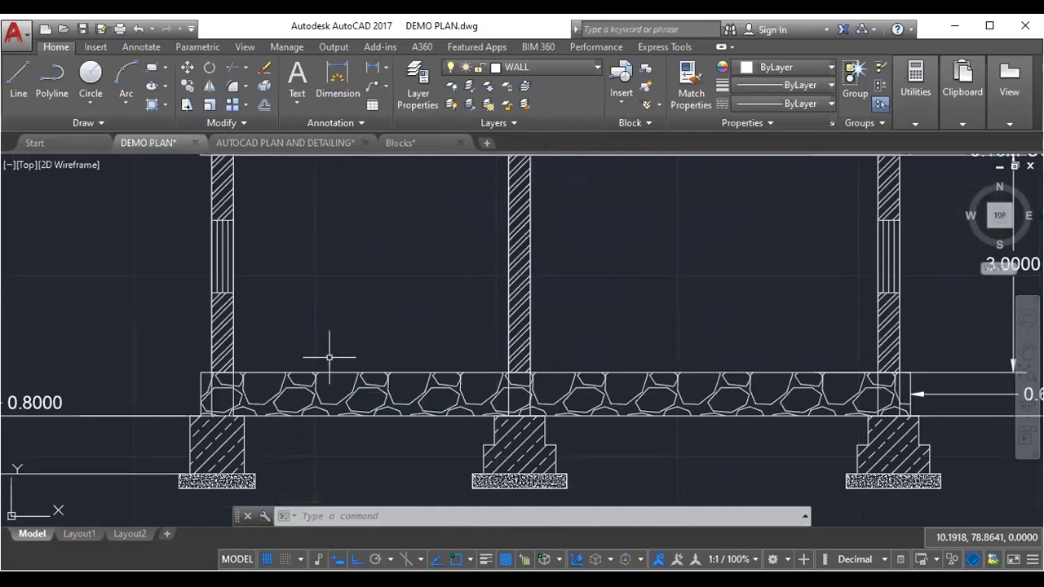
scroll(335, 342, up, 1)
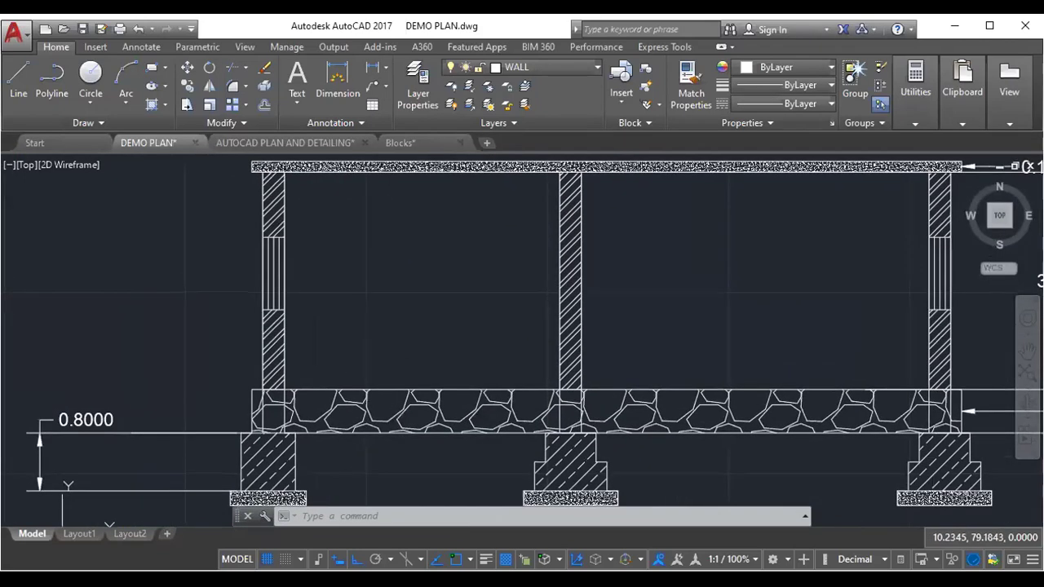
scroll(345, 362, up, 2)
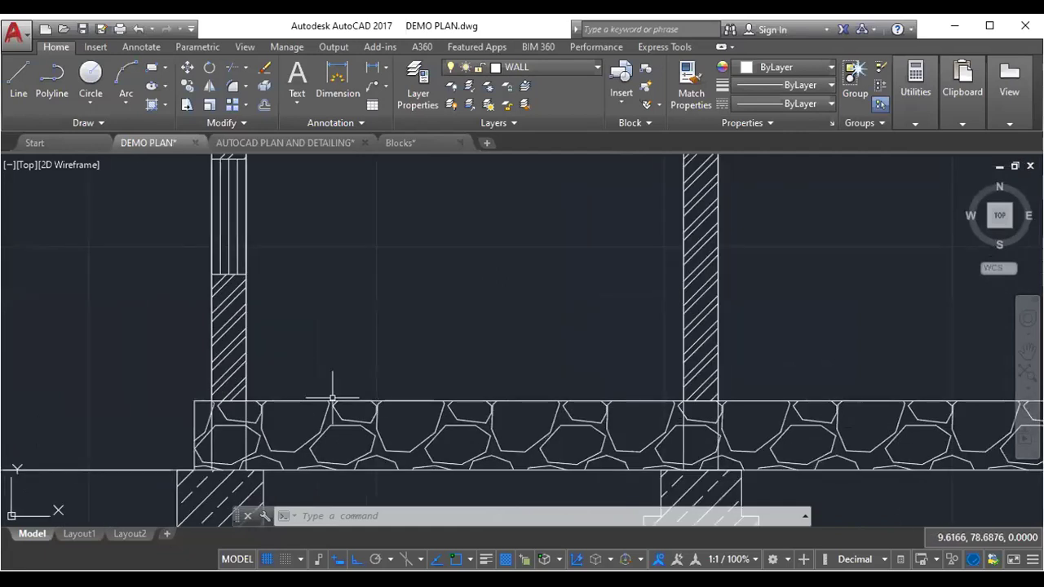
text(l)
key(Return)
scroll(246, 397, up, 2)
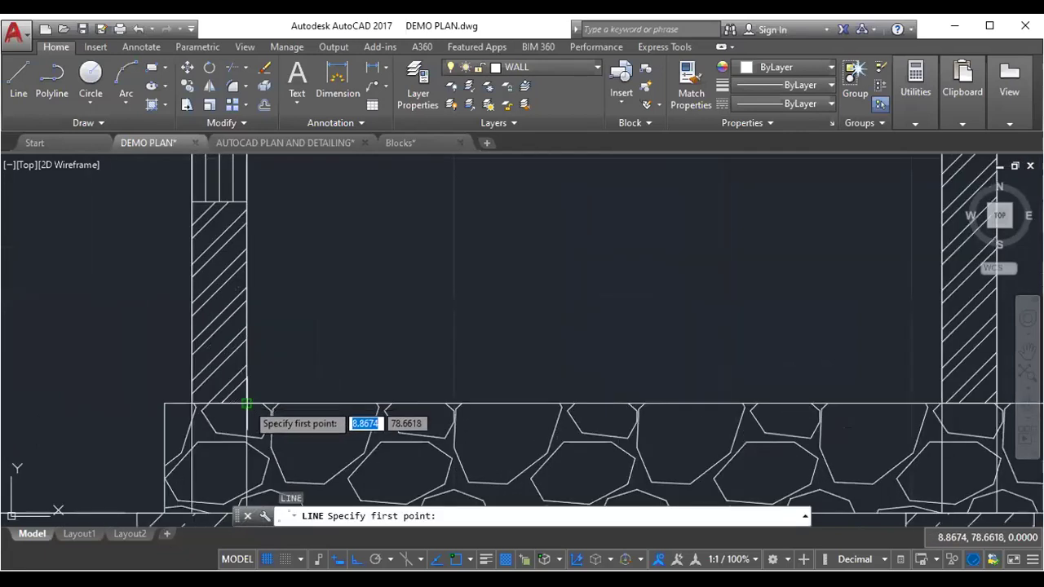
click(247, 402)
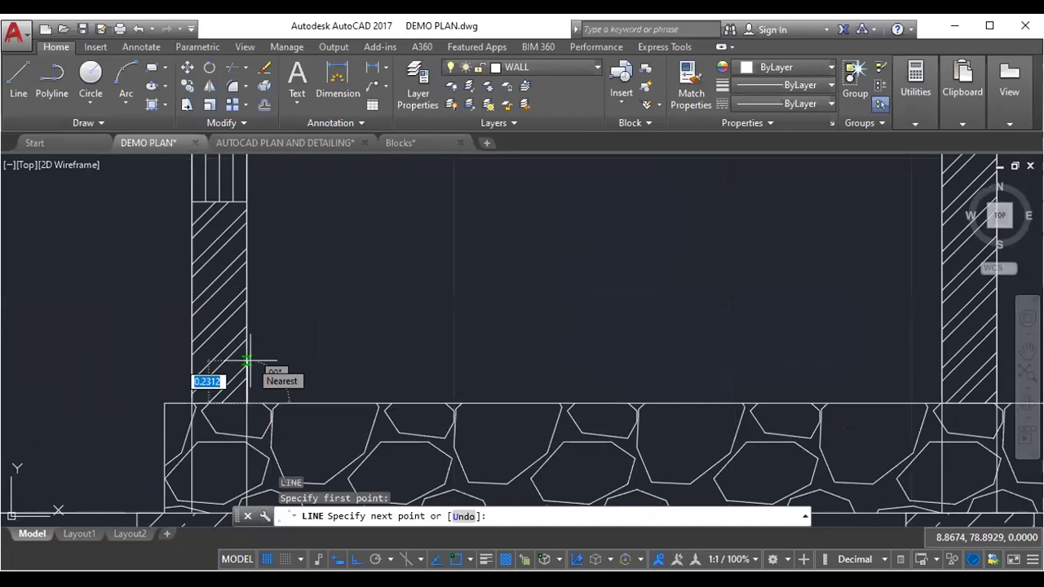
text(0.15)
key(Return)
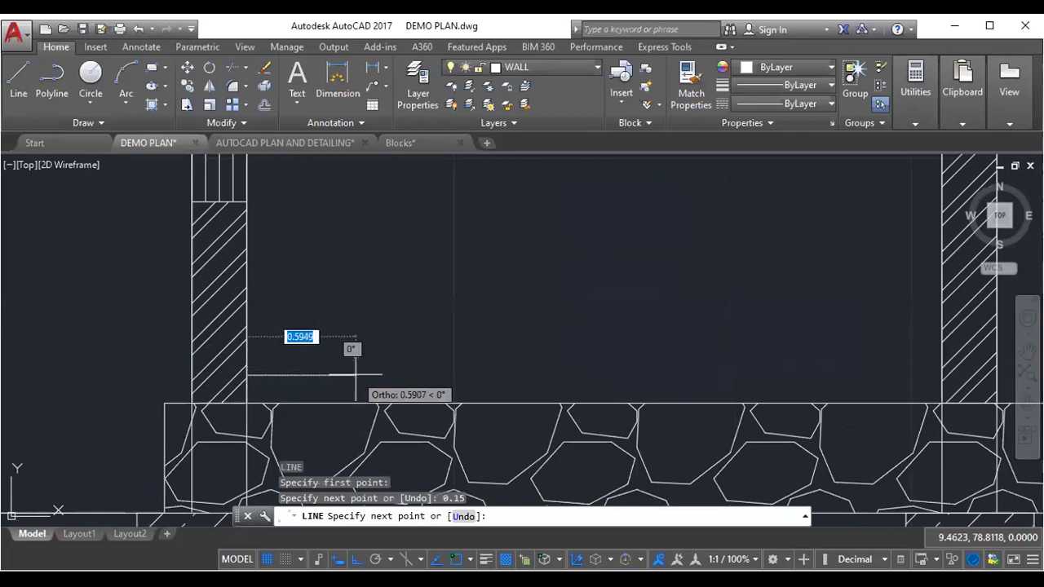
text(.3)
key(Return)
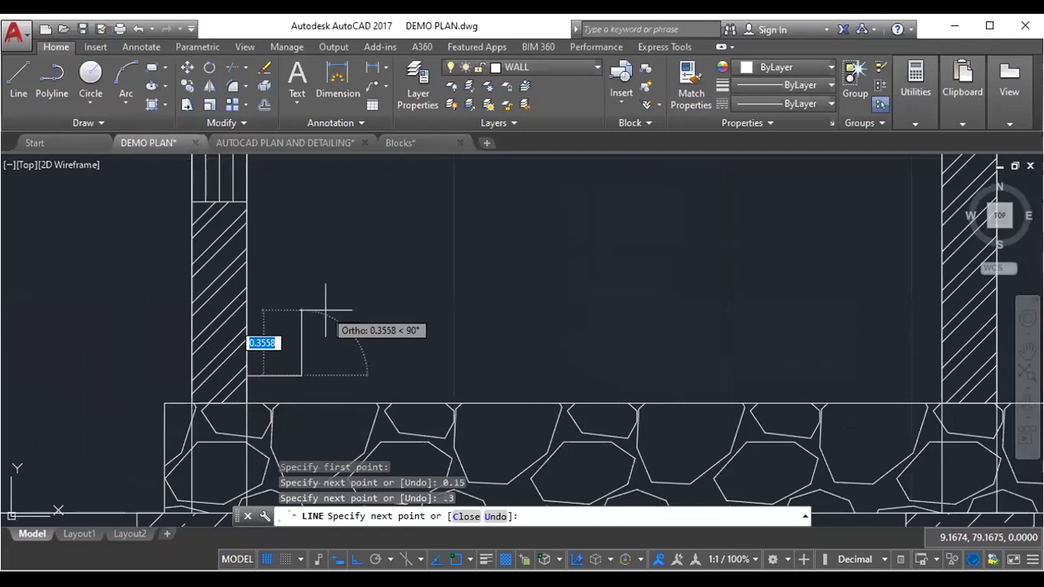
- Continue the stair profile with four more 0.15 risers and 0.3 treads, then end the line
text(.15)
key(Return)
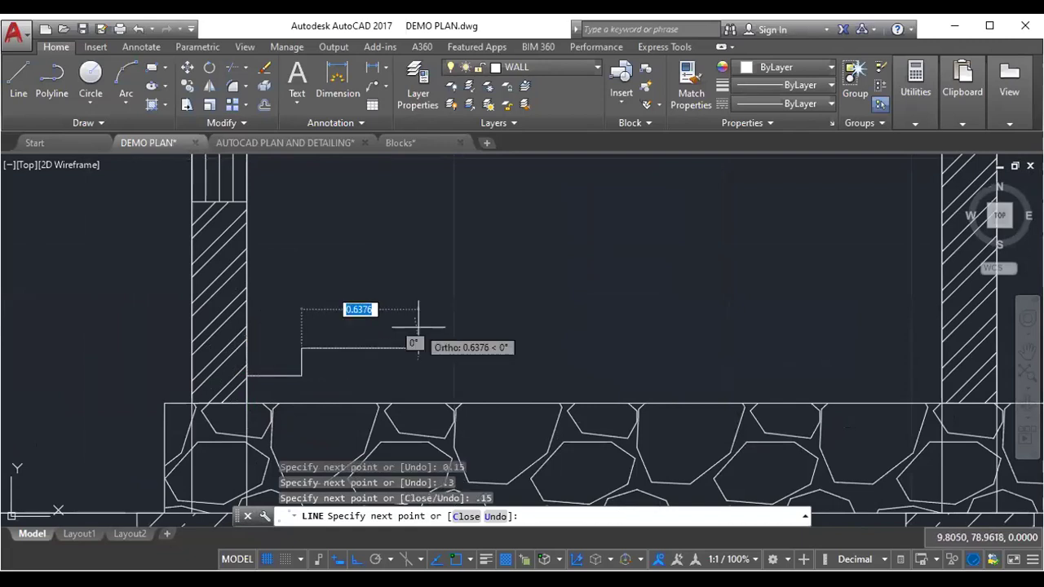
text(.3)
key(Return)
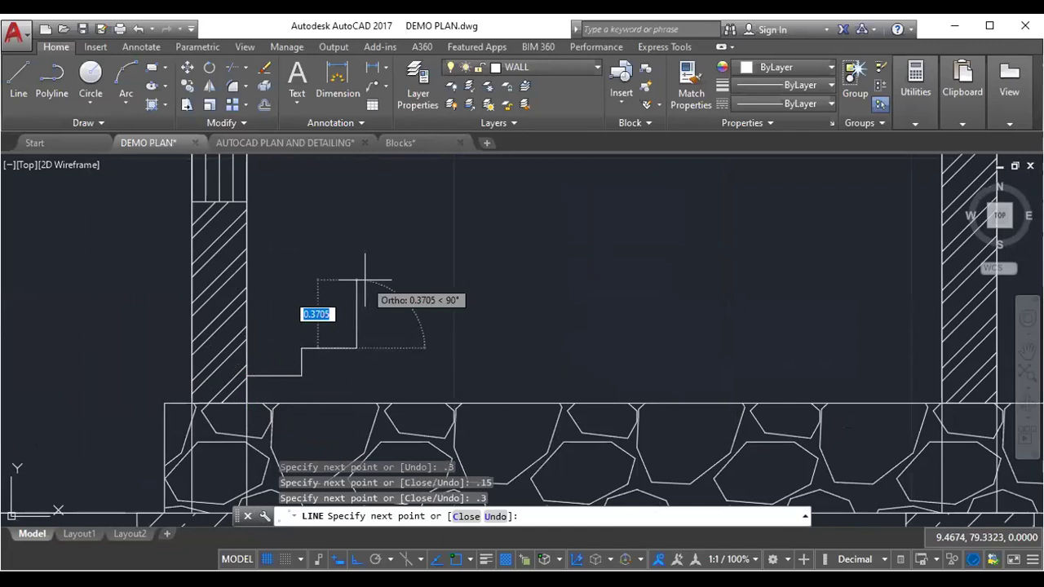
text(0.15)
key(Return)
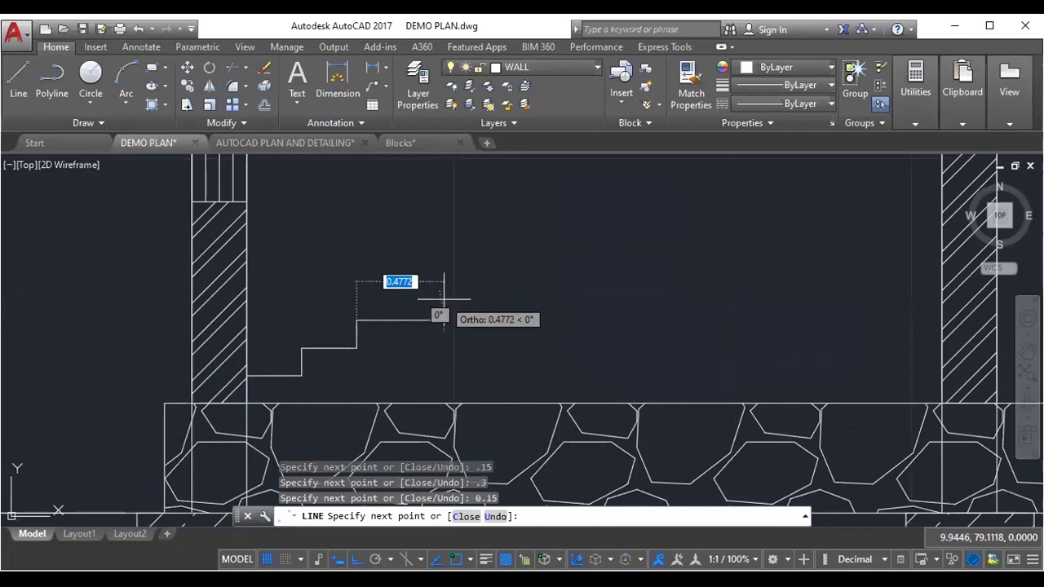
text(0.3)
key(Return)
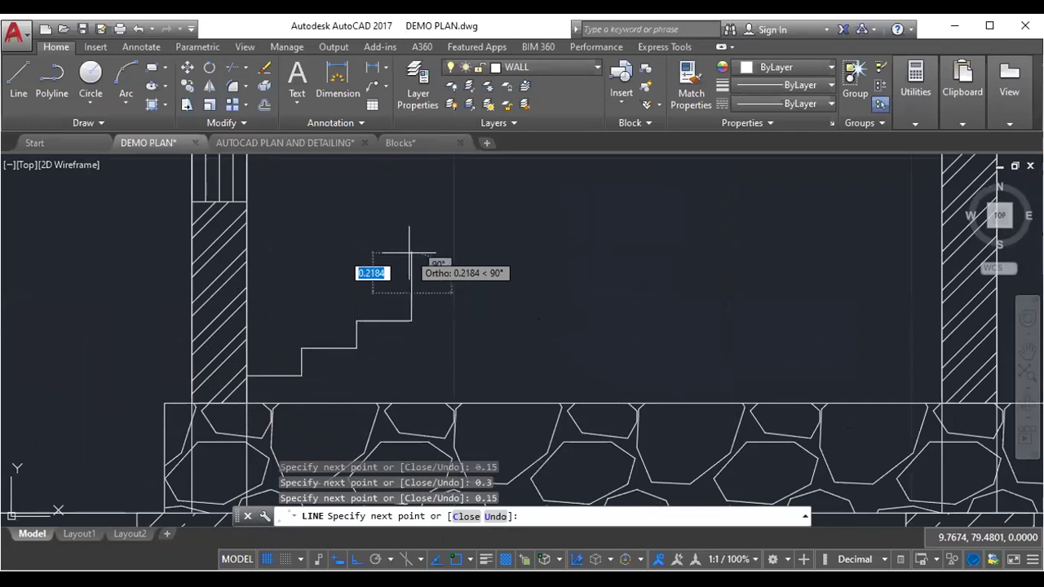
text(0.15)
key(Return)
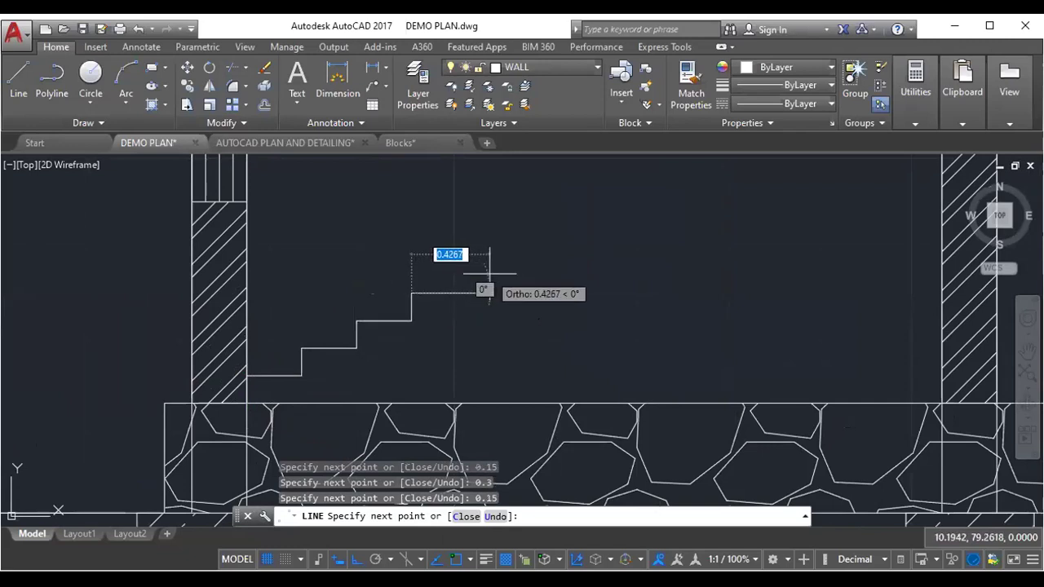
text(0.3)
key(Return)
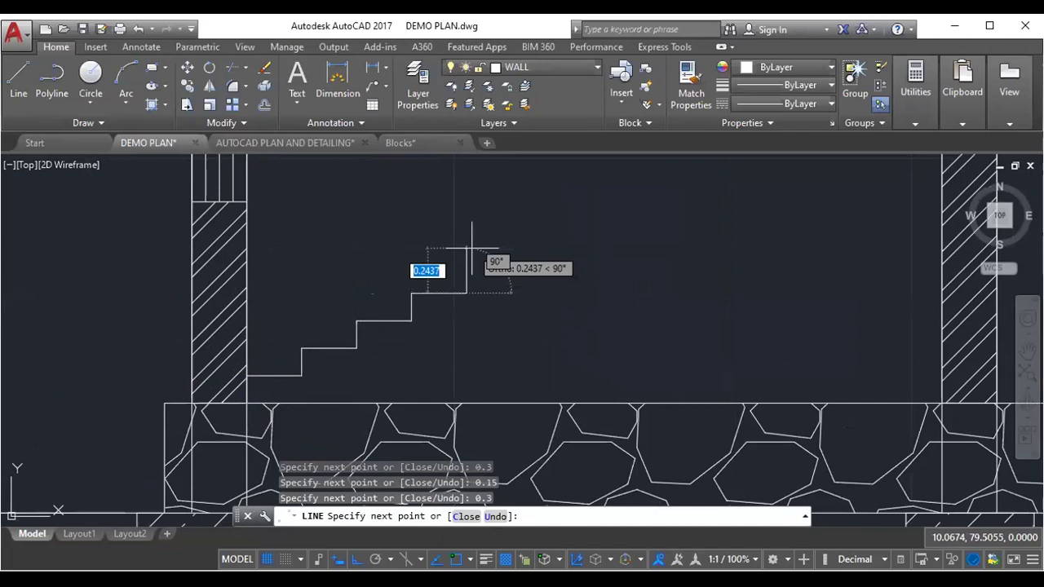
text(0.15)
key(Return)
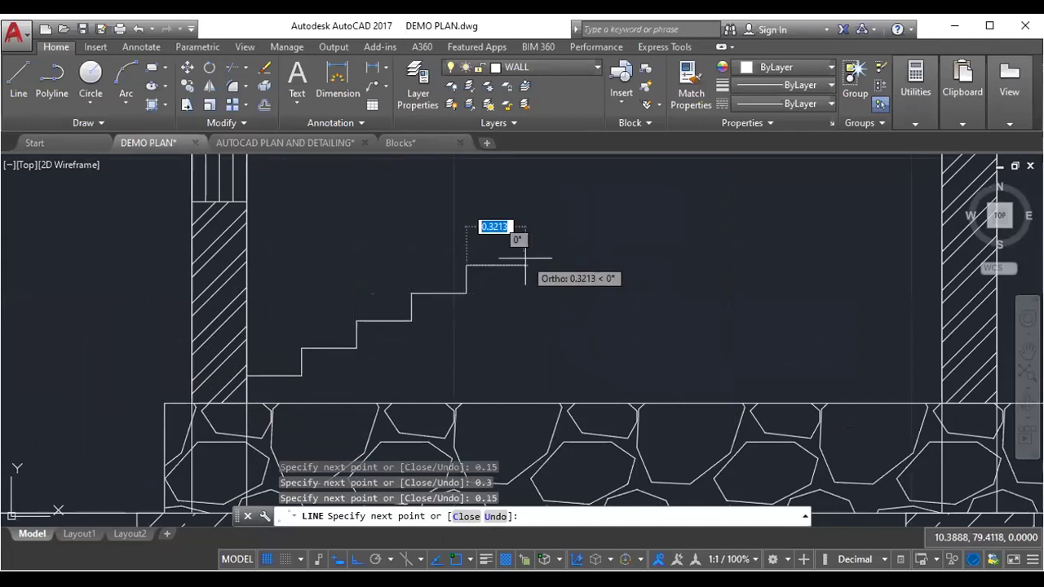
text(.3)
key(Return)
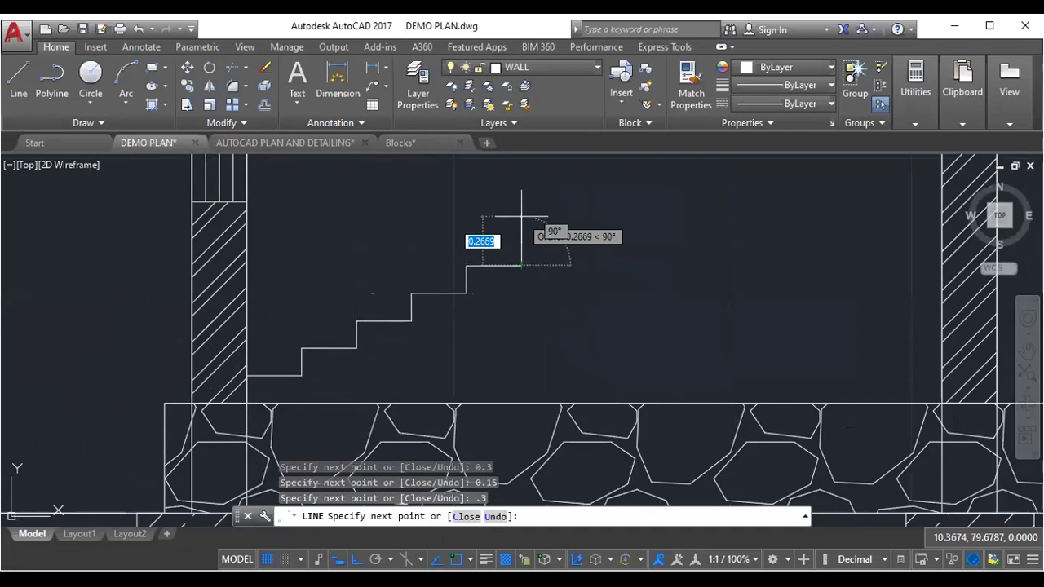
key(Escape)
- Draw a line across the column tops from the left column to the middle column
scroll(508, 288, down, 4)
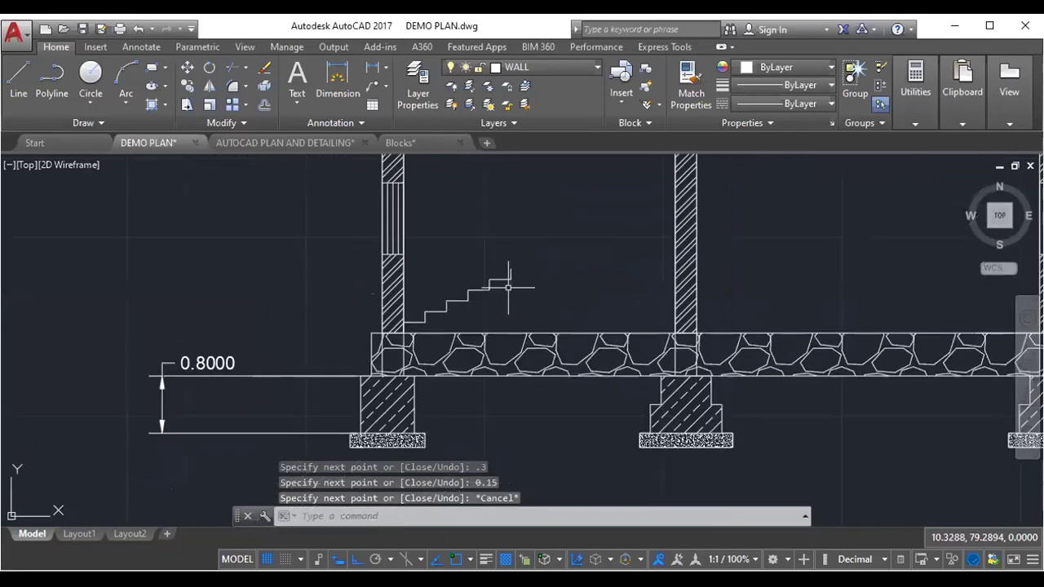
middle_drag(508, 287, 456, 352)
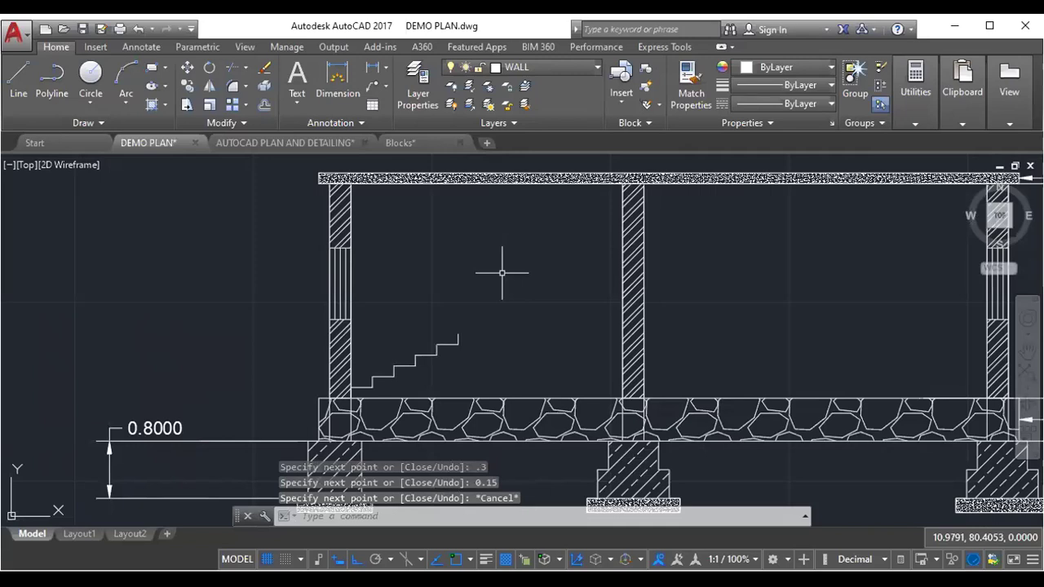
key(Return)
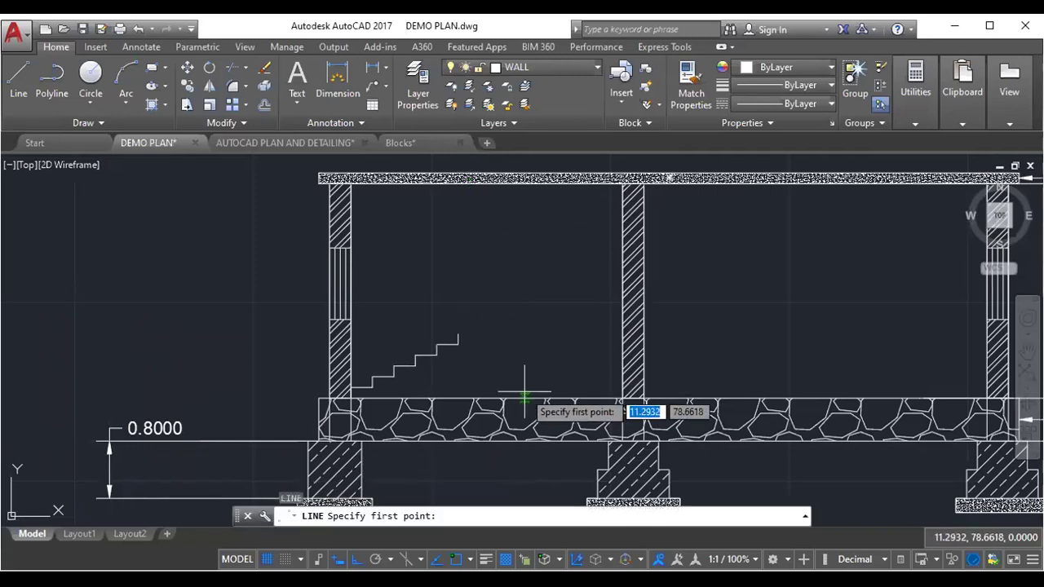
click(351, 180)
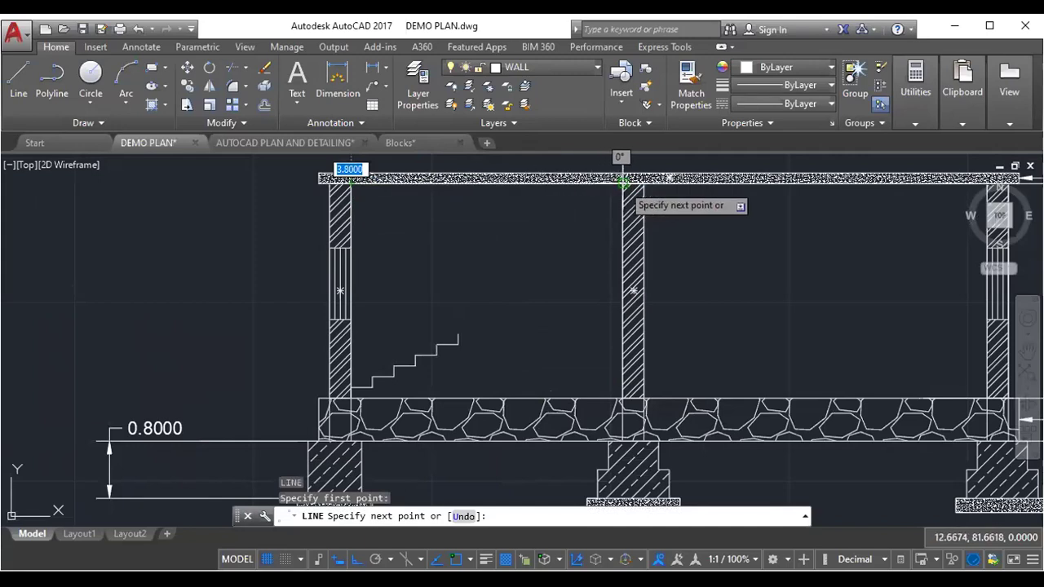
click(633, 178)
key(Escape)
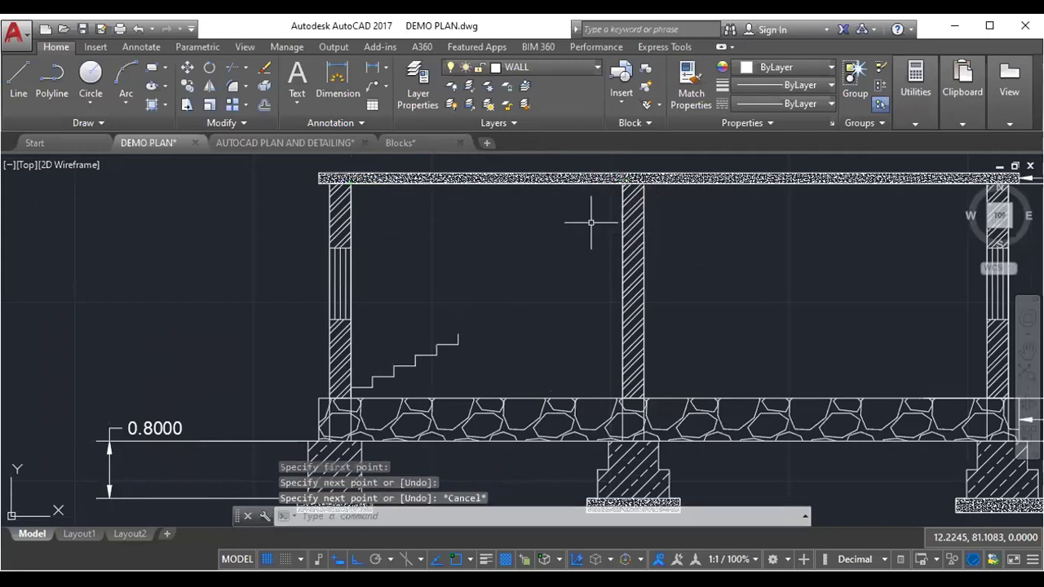
- Offset the top beam line 1.5 downward
text(o)
key(Return)
text(1.5)
key(Return)
click(536, 179)
click(537, 244)
key(Escape)
- Resume the stair line from its top end with a 0.3 tread, 0.15 riser and 0.3 tread
scroll(460, 337, up, 1)
scroll(461, 337, up, 2)
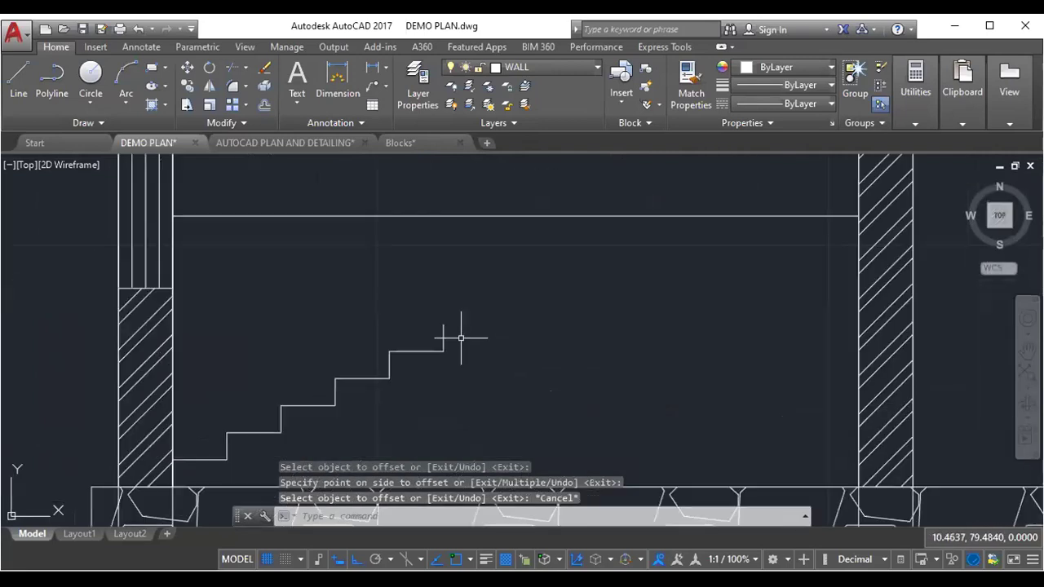
text(l)
key(Return)
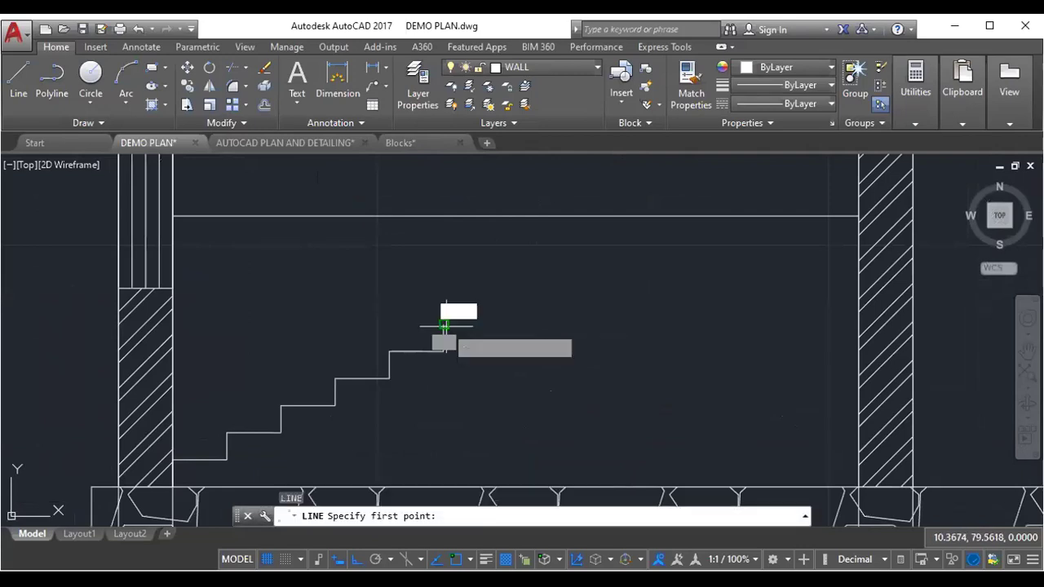
click(444, 325)
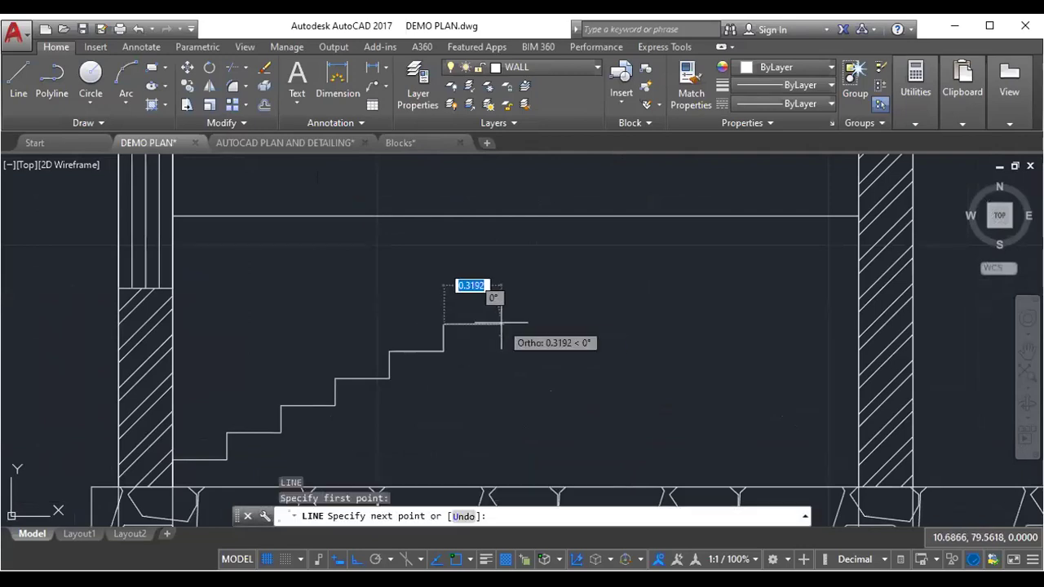
text(0.3)
key(Return)
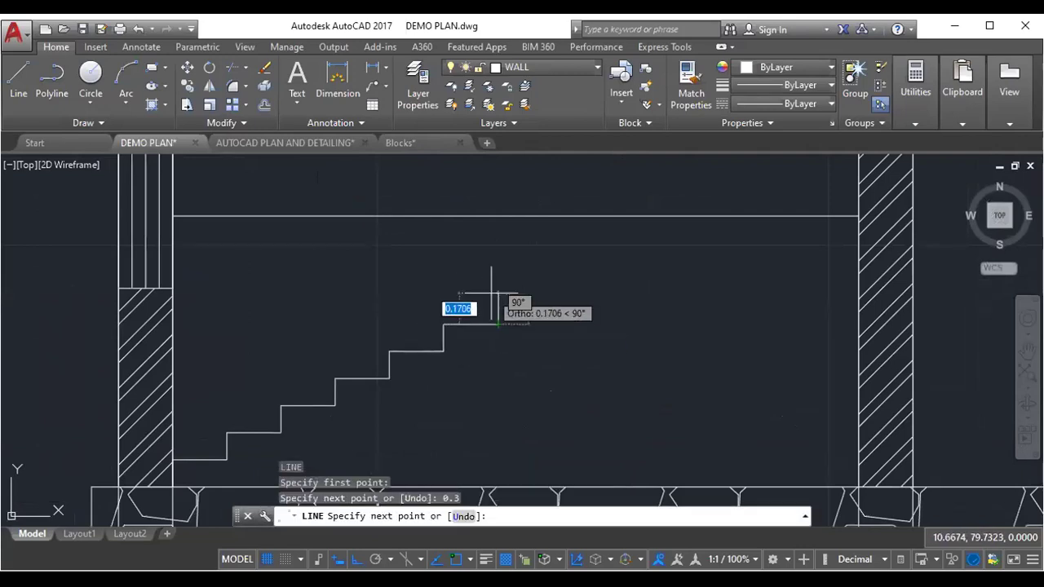
text(0.15)
key(Return)
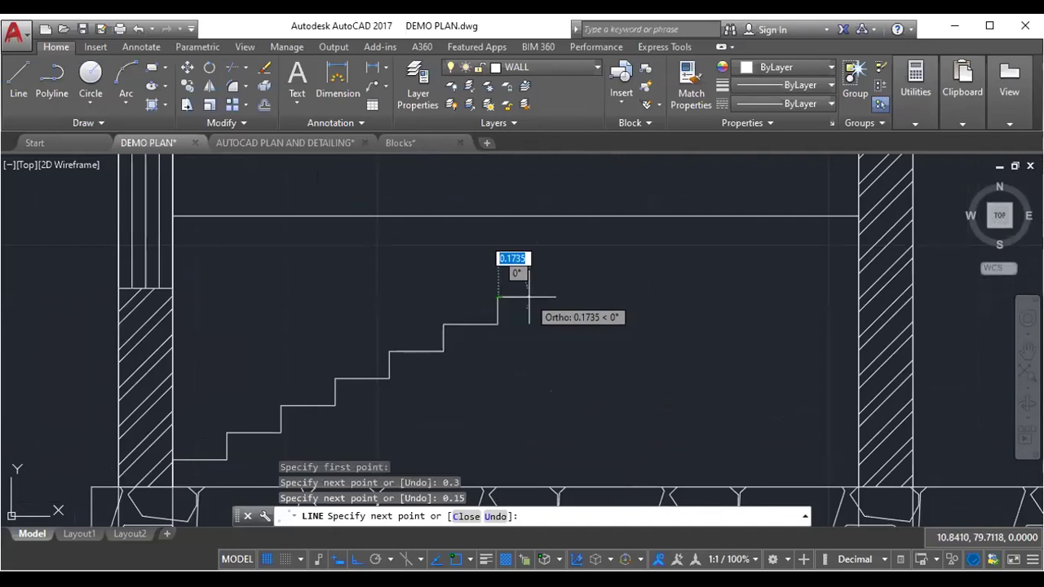
text(0.3)
key(Return)
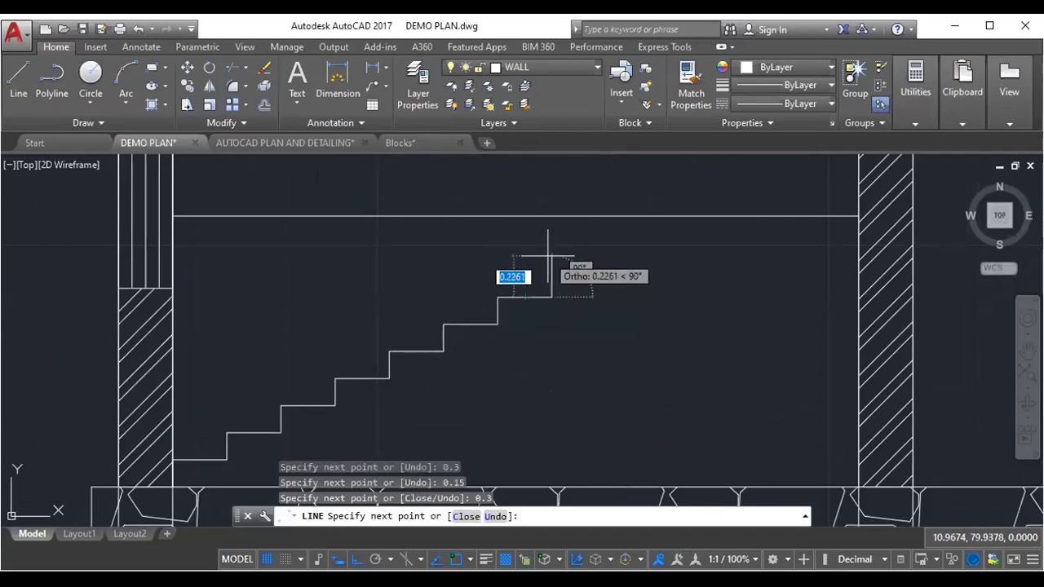
- Add the remaining 0.15 risers and 0.3 treads, ending the last riser on the top line
text(0.15)
key(Return)
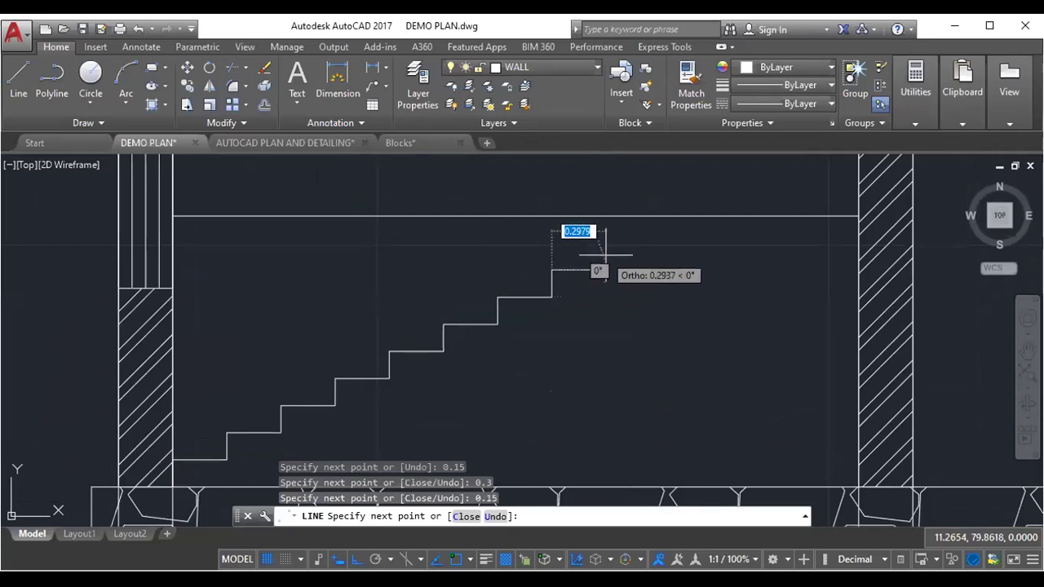
text(0.3)
key(Return)
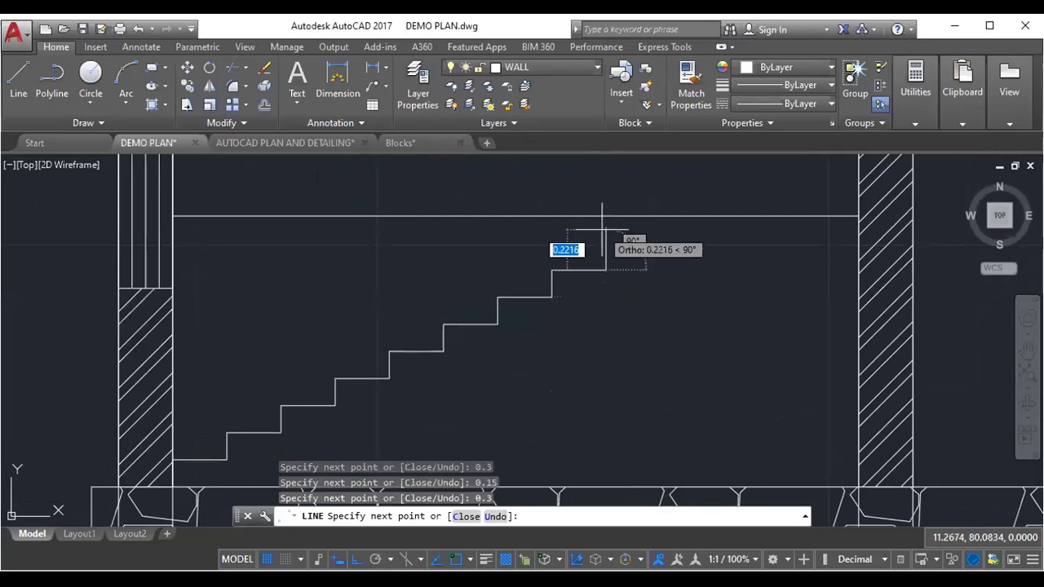
text(0.15)
key(Return)
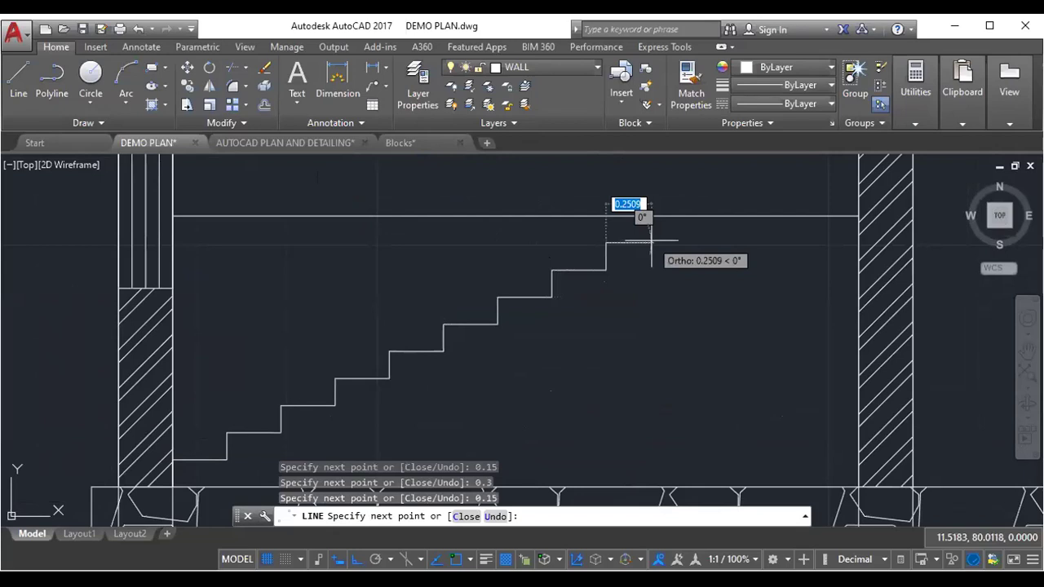
text(0.3)
key(Return)
click(660, 217)
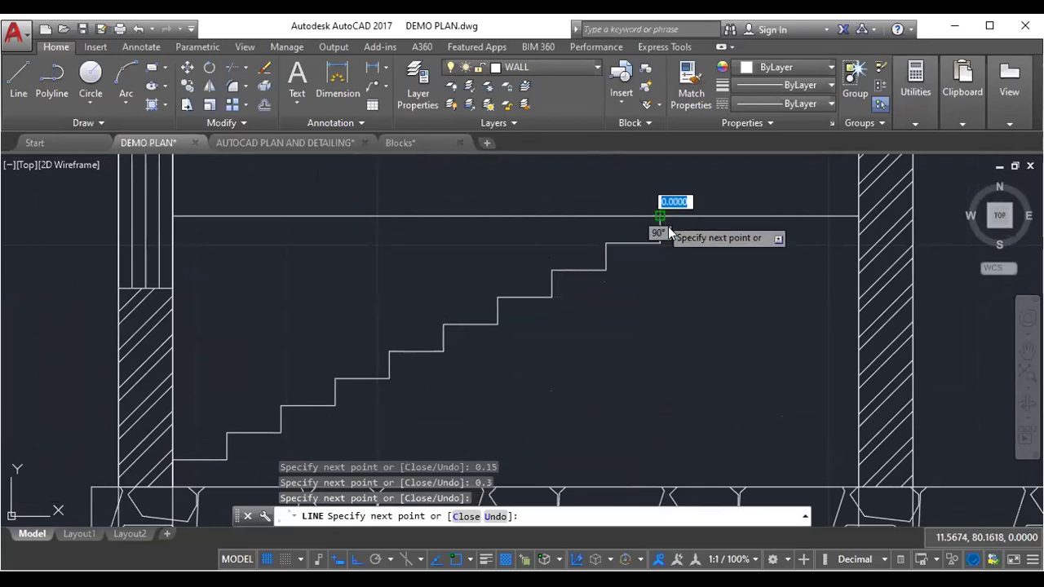
key(Return)
- Begin a stray 0.15 line and cancel it
scroll(648, 265, down, 2)
scroll(576, 251, up, 2)
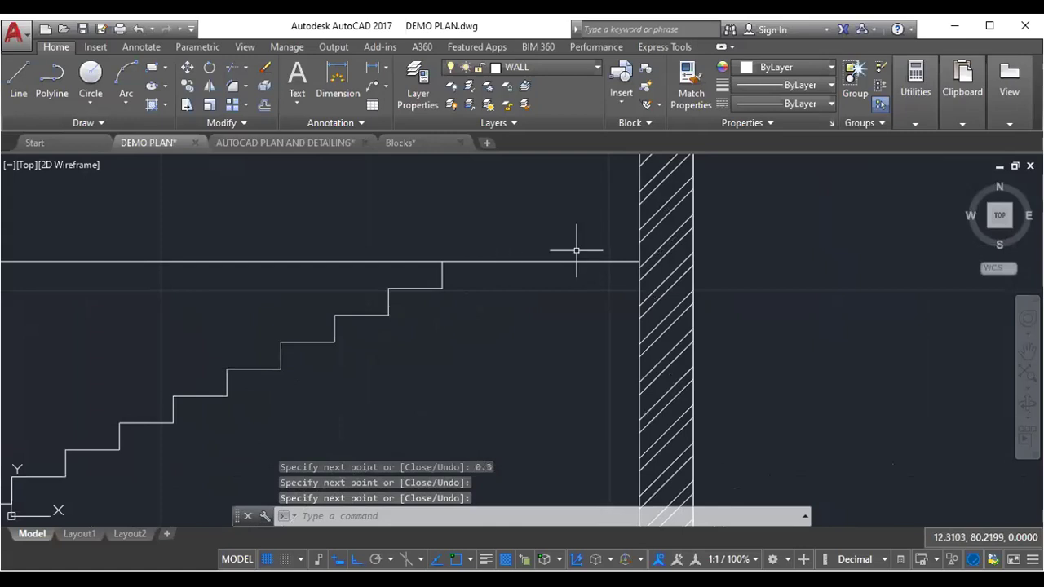
key(Return)
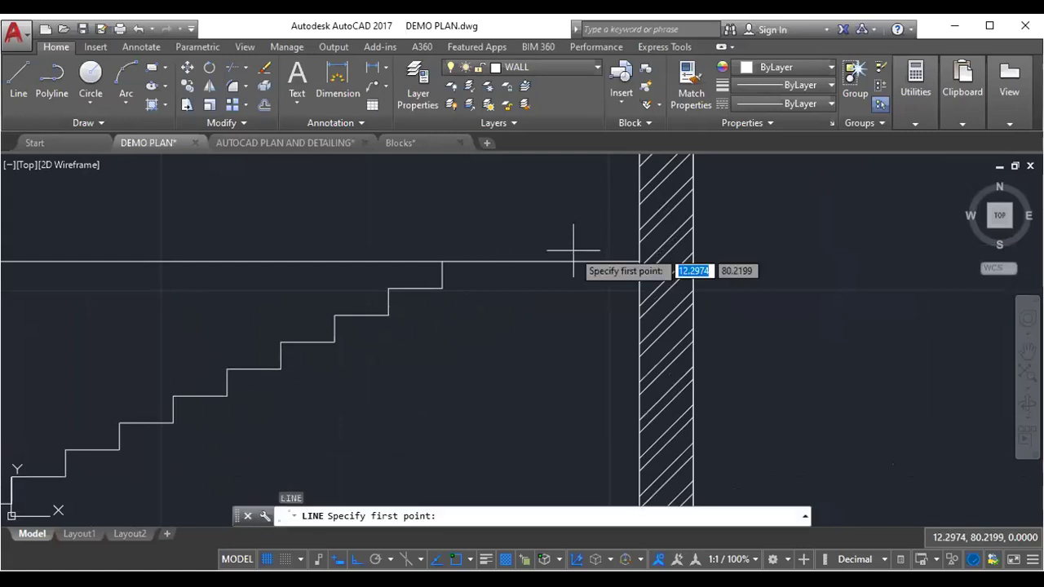
text(0.15)
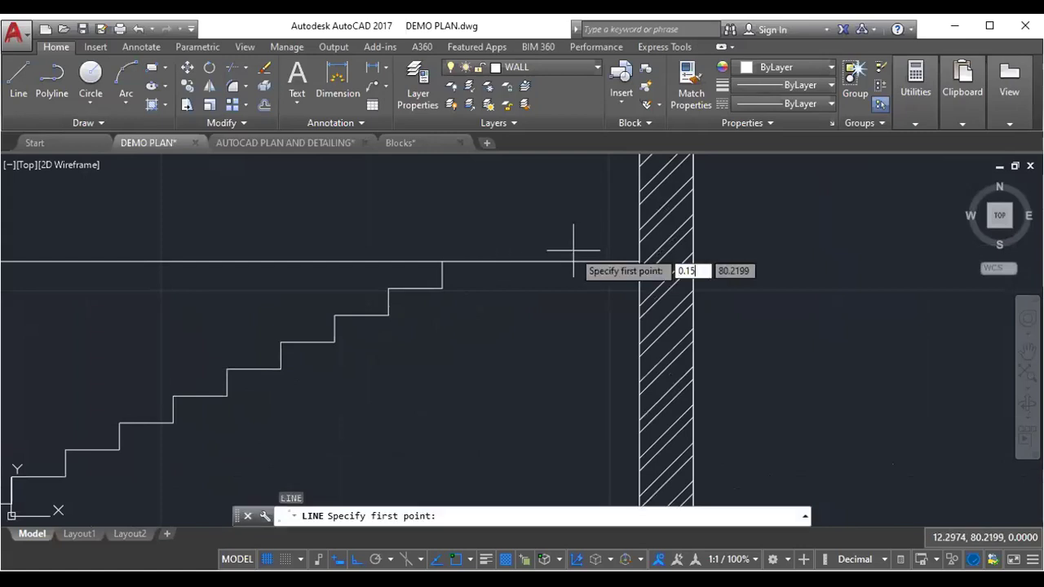
key(Return)
key(Escape)
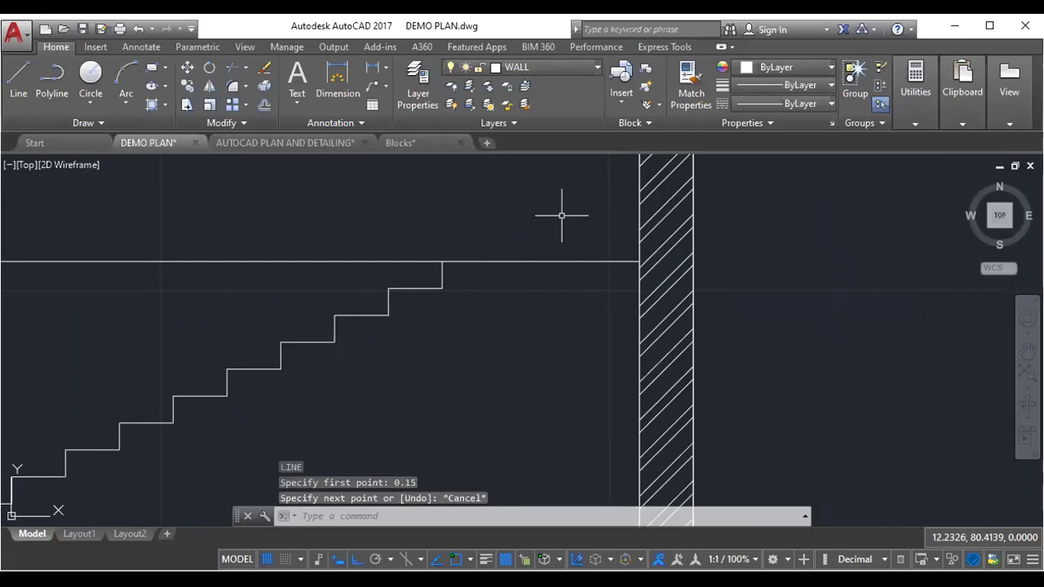
- Offset the top line 0.15 upward and draw a line closing the landing
click(572, 261)
click(575, 235)
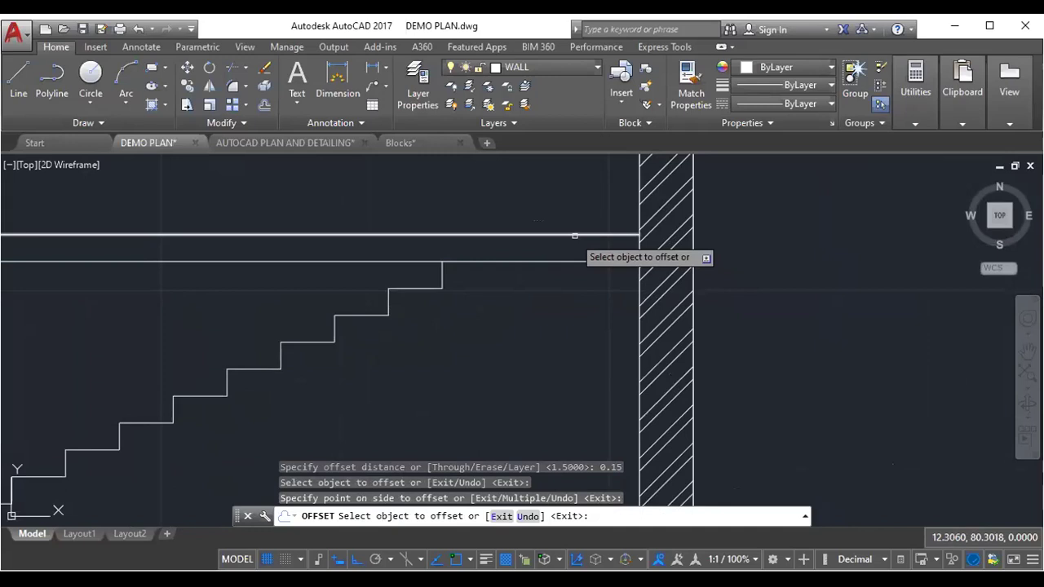
key(Escape)
text(l)
key(Return)
click(443, 261)
right_click(449, 235)
click(485, 242)
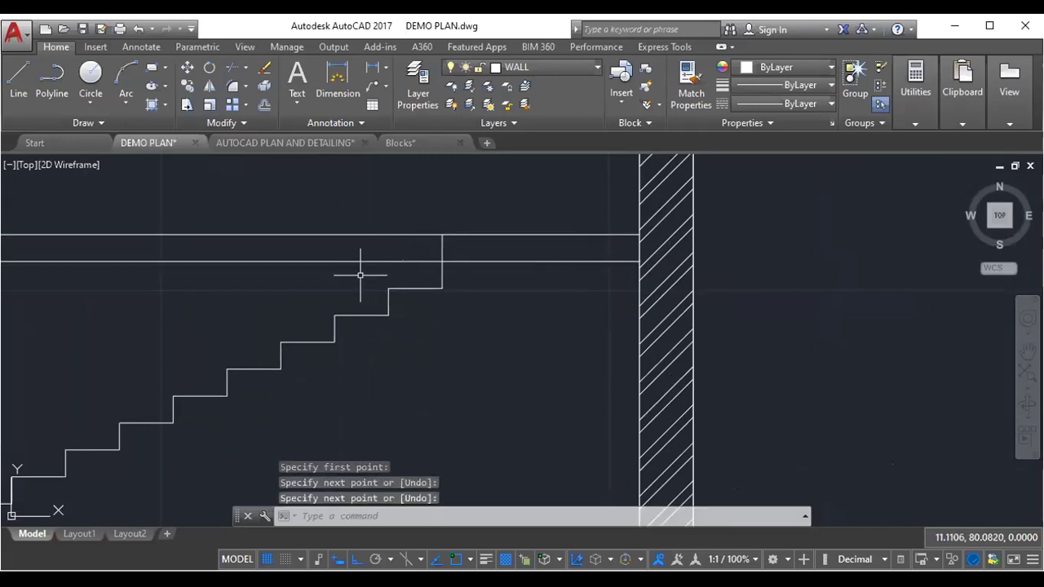
- Trim the extra top lines extending beyond the stair
middle_drag(361, 275, 503, 302)
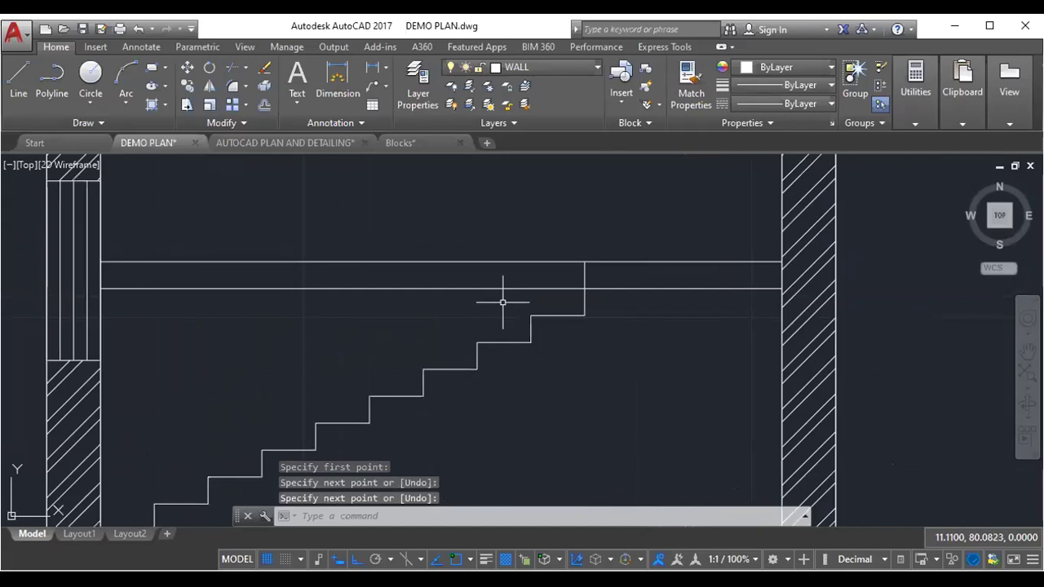
text(tr)
key(Return)
key(Return)
drag(610, 297, 391, 328)
scroll(427, 350, down, 2)
scroll(459, 353, down, 2)
key(Escape)
- Select all the stair step lines with a window
scroll(459, 352, up, 2)
middle_drag(459, 352, 497, 321)
click(572, 283)
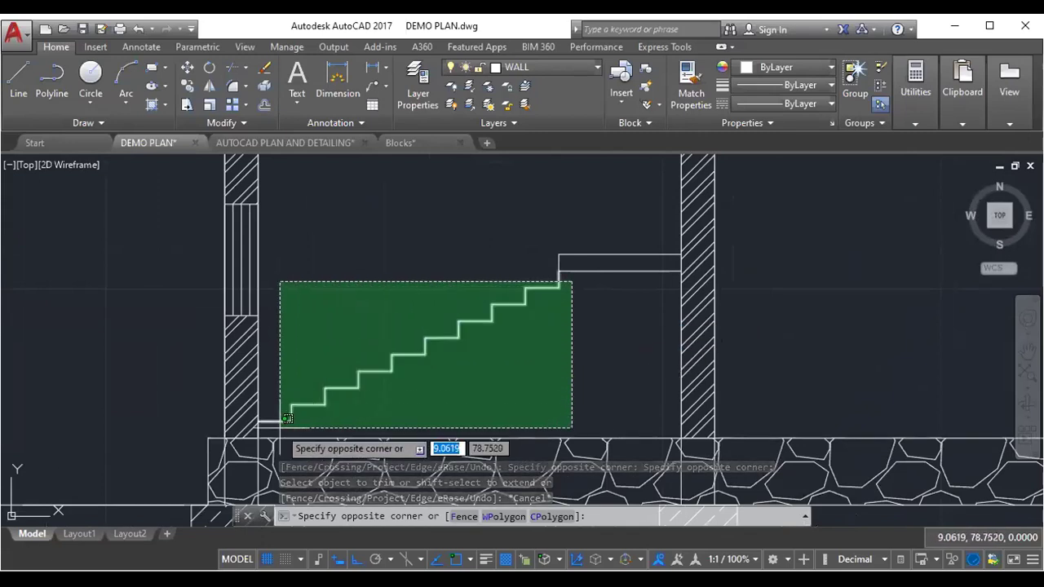
click(277, 425)
scroll(277, 424, up, 2)
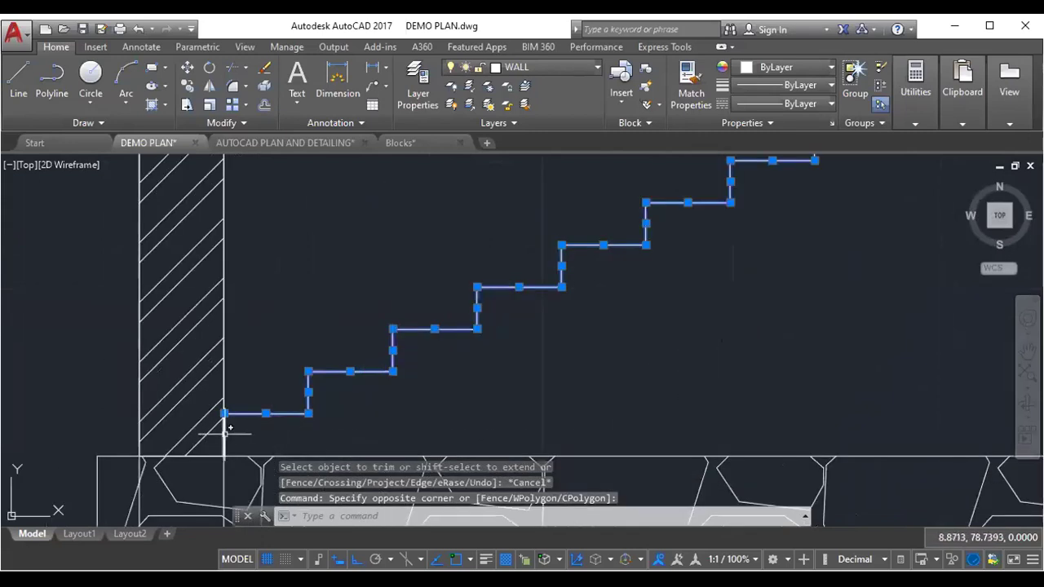
scroll(594, 315, down, 1)
scroll(620, 302, down, 1)
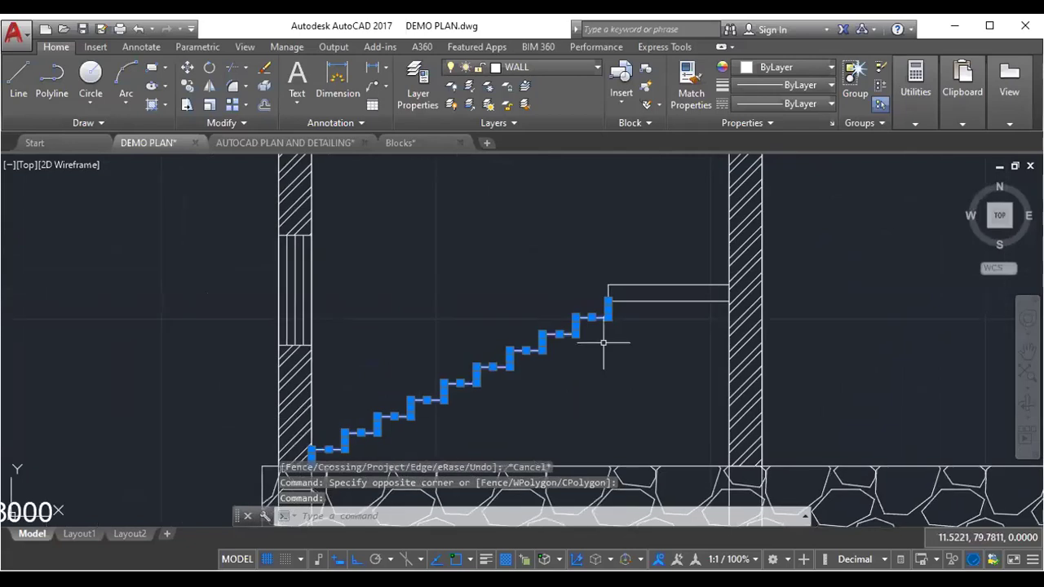
- Mirror the stair about its top into a second flight, keeping the original
text(mi)
key(Return)
click(608, 285)
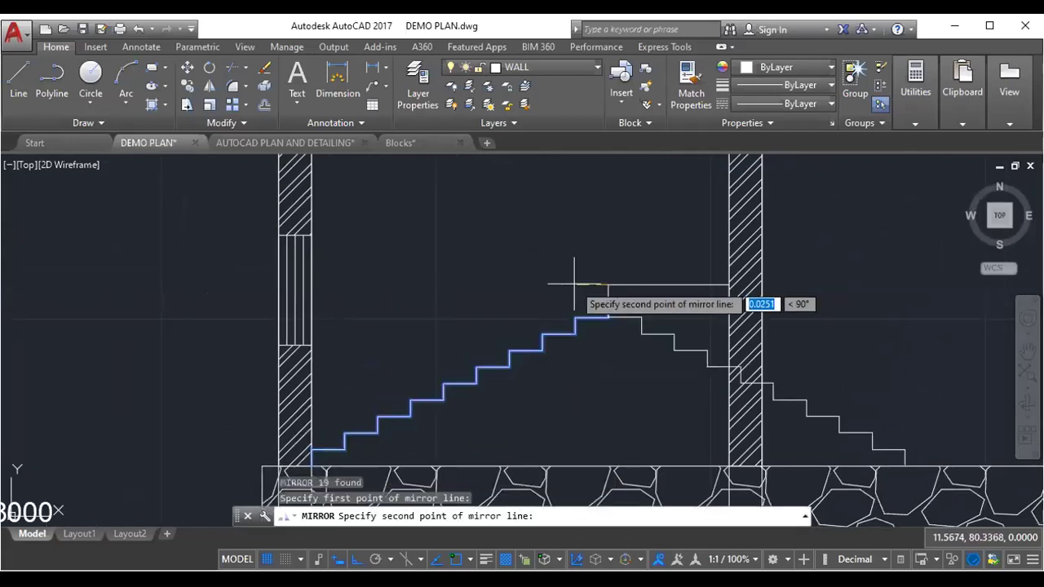
click(346, 334)
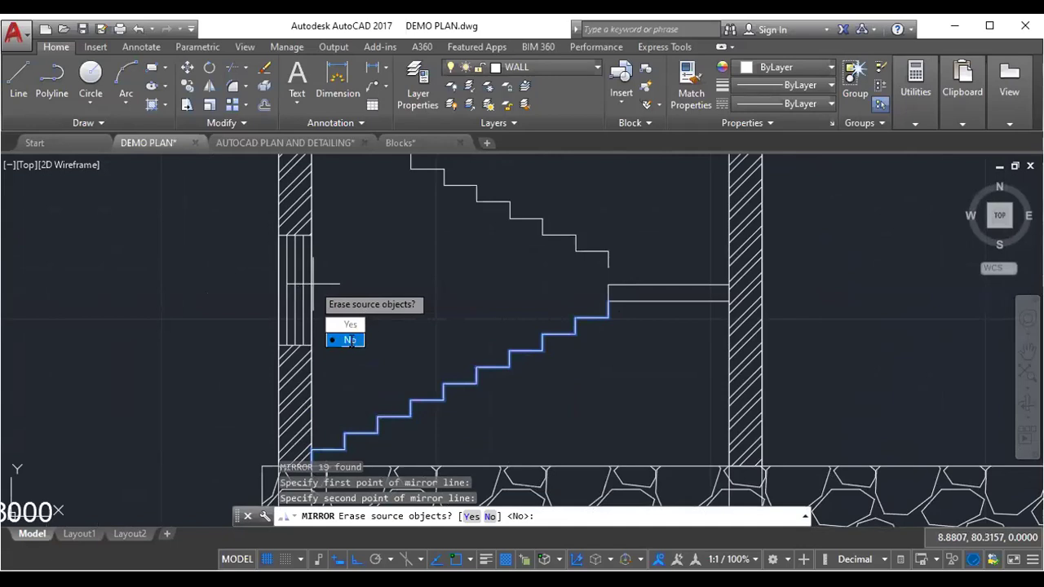
click(351, 341)
scroll(413, 298, down, 2)
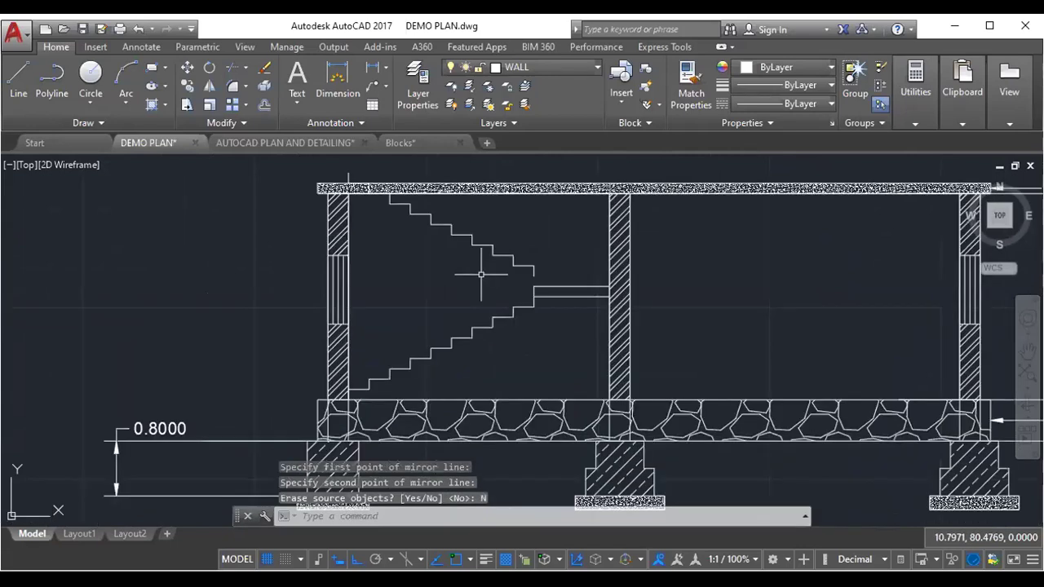
text(l)
key(Return)
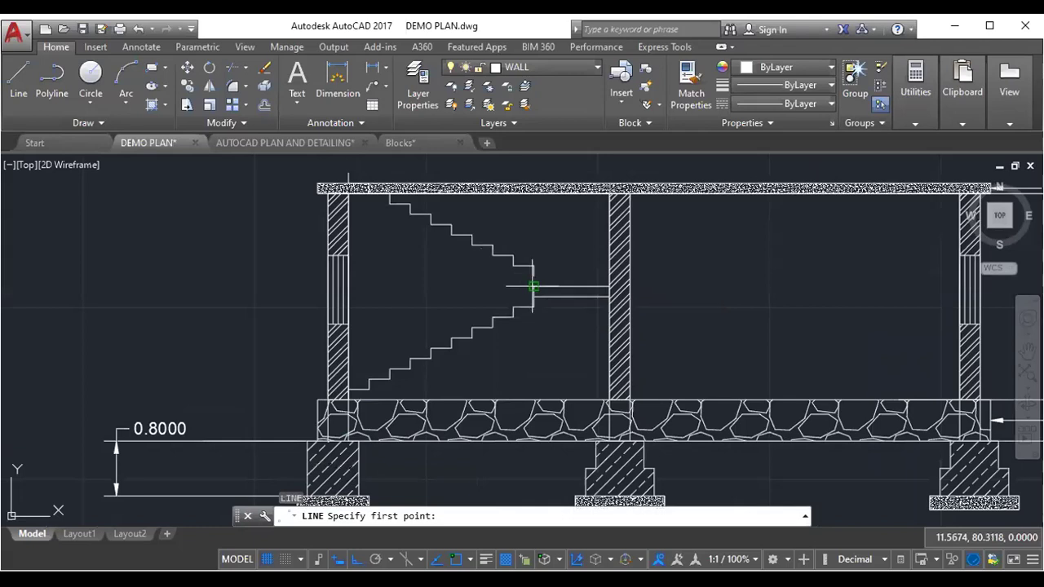
- Draw a sloping line from the landing's left tip up to the top-left wall corner
click(535, 287)
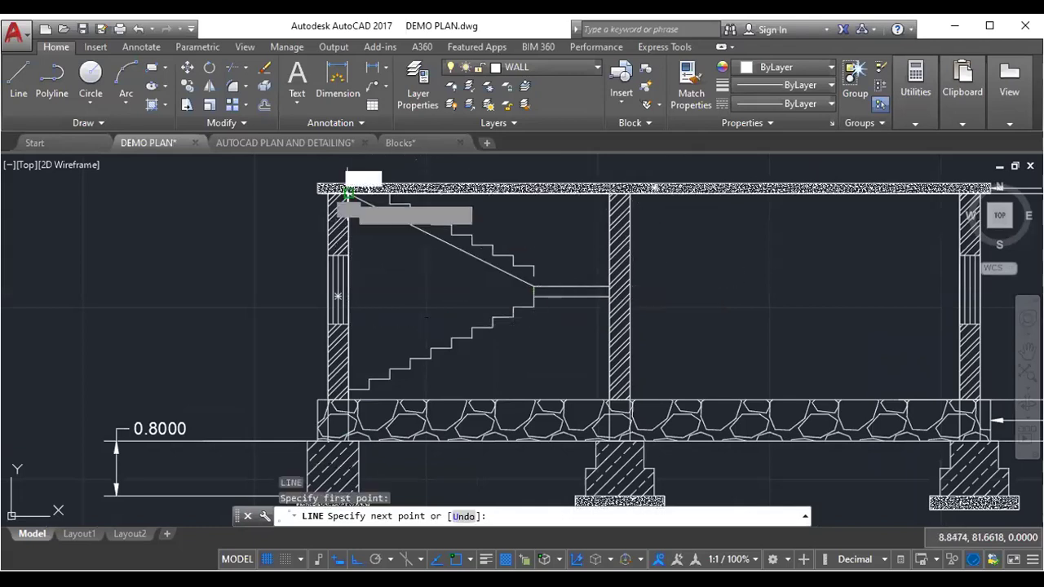
click(349, 196)
right_click(348, 196)
click(354, 205)
middle_drag(508, 350, 532, 305)
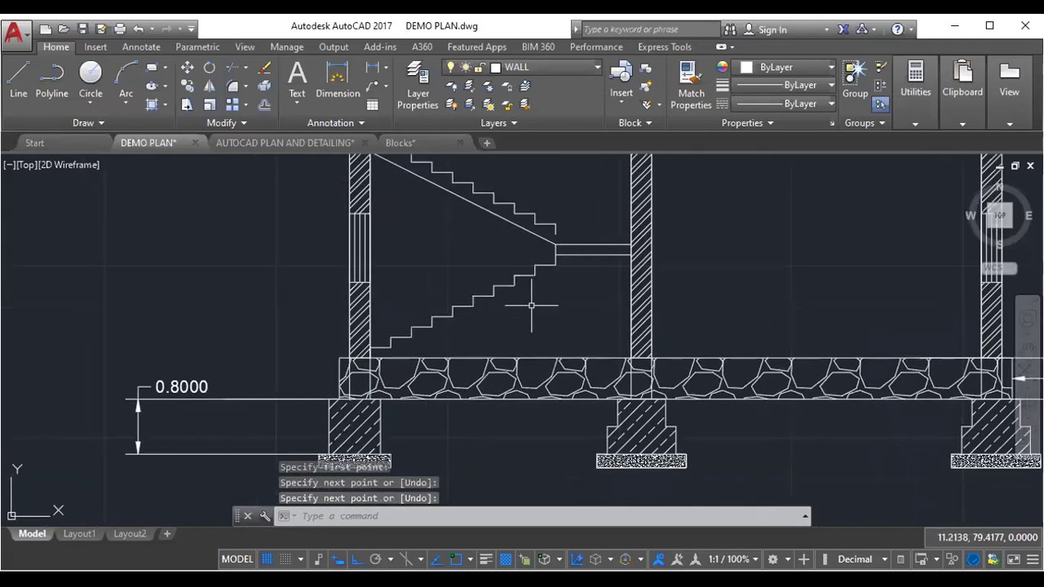
scroll(531, 305, up, 2)
- Start two extra LINE attempts at the stair bottom and cancel both
text(l)
key(Return)
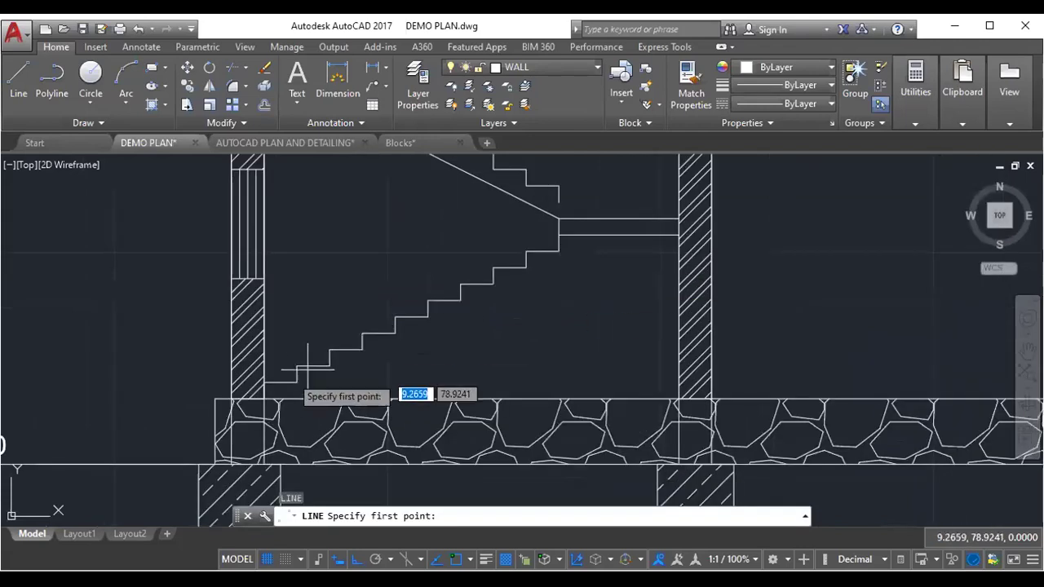
click(265, 398)
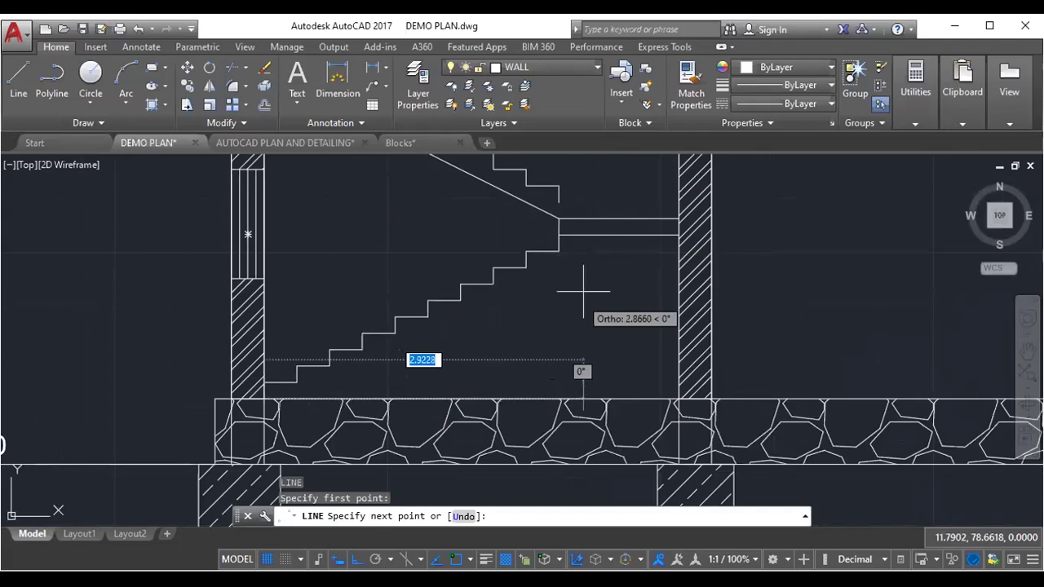
key(Escape)
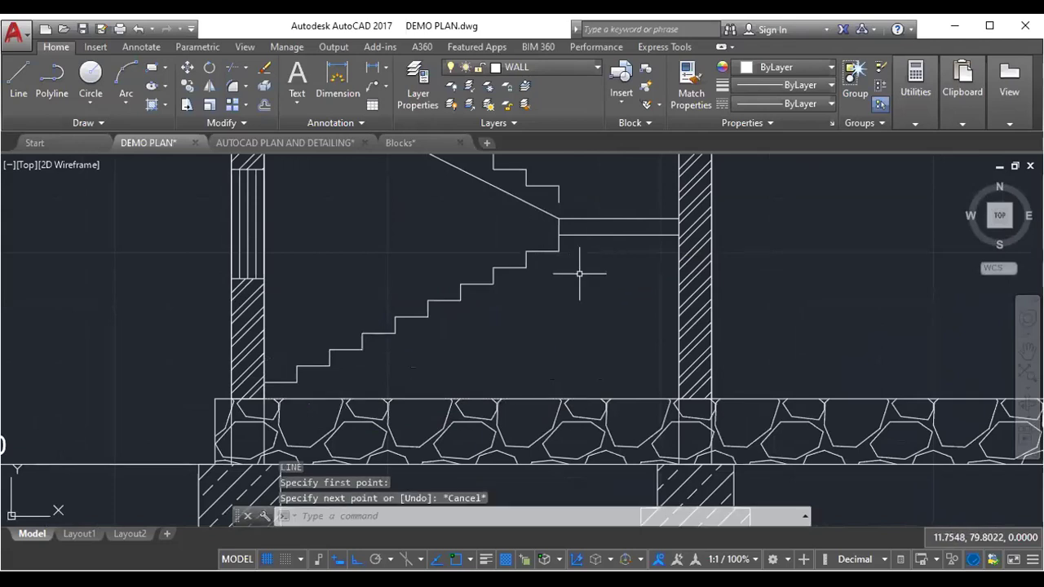
key(Return)
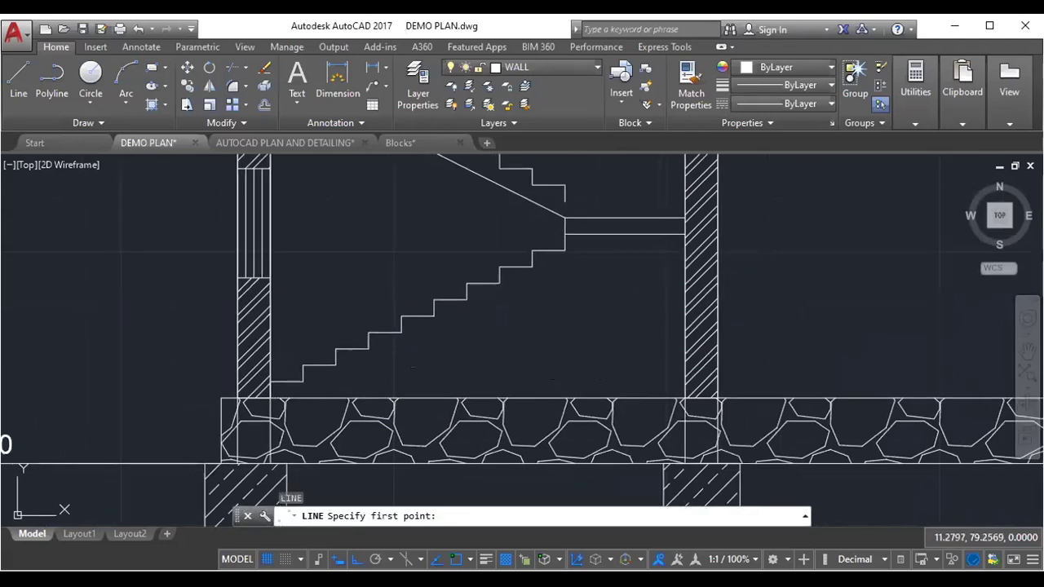
middle_drag(528, 329, 532, 334)
key(Escape)
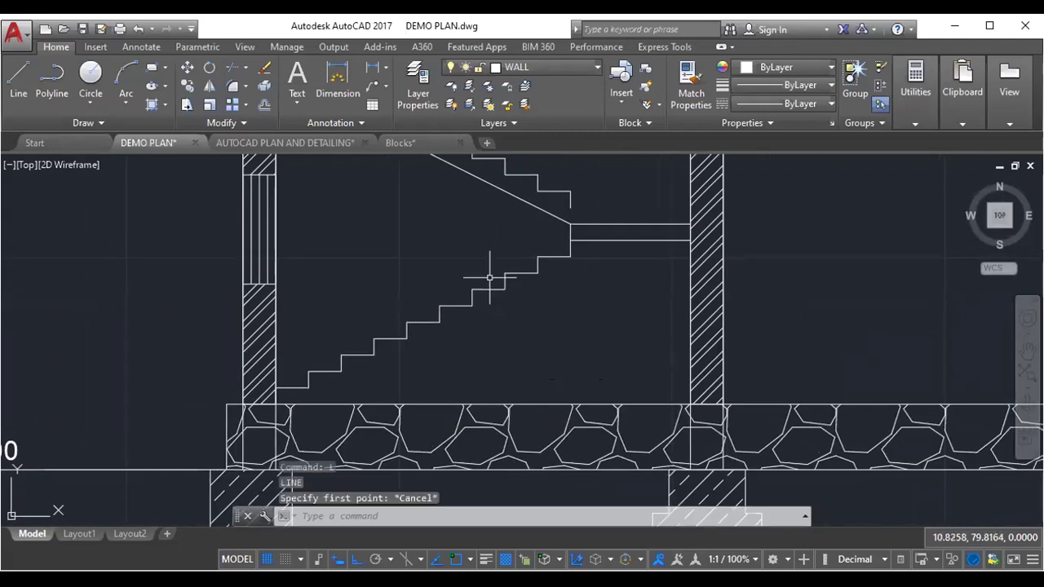
middle_drag(489, 277, 500, 358)
- Try mirroring the sloping line about the landing riser midpoint, then cancel the MIRROR
click(513, 270)
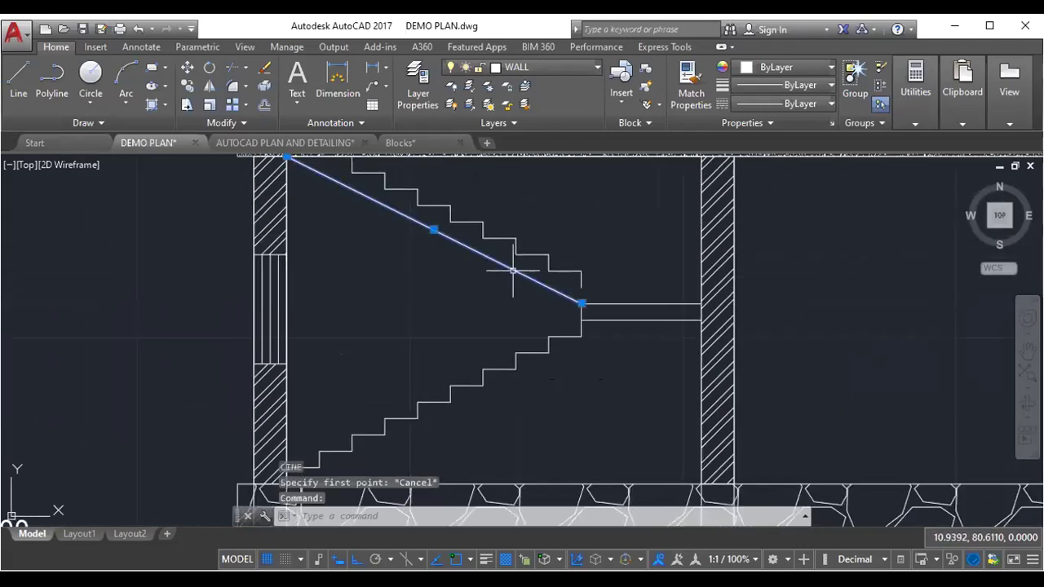
text(mi)
key(Return)
scroll(582, 310, up, 4)
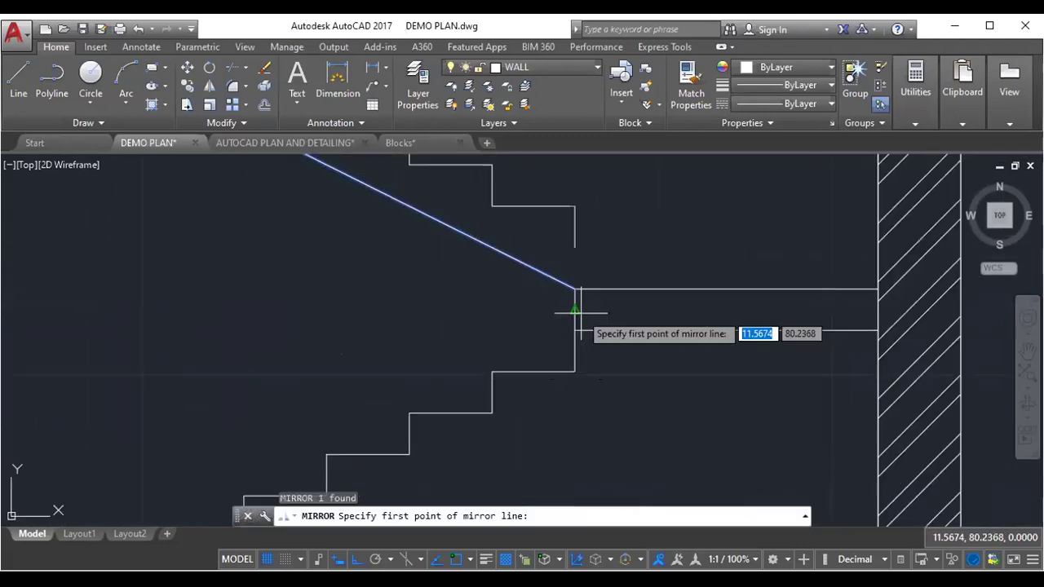
click(575, 309)
scroll(412, 311, down, 1)
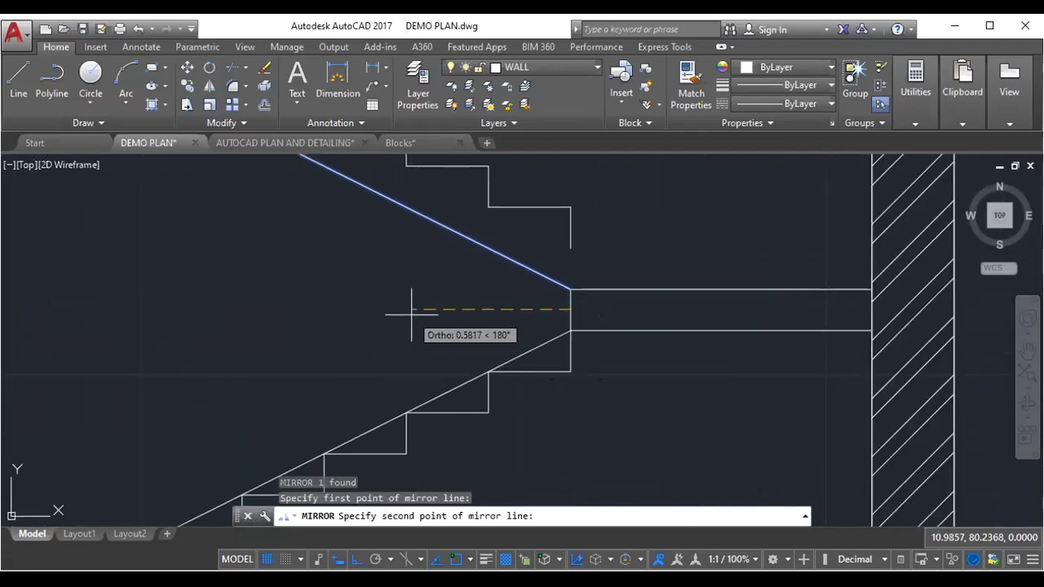
key(Escape)
- Start a new LINE with the whole stair and walls in view
middle_drag(497, 349, 527, 282)
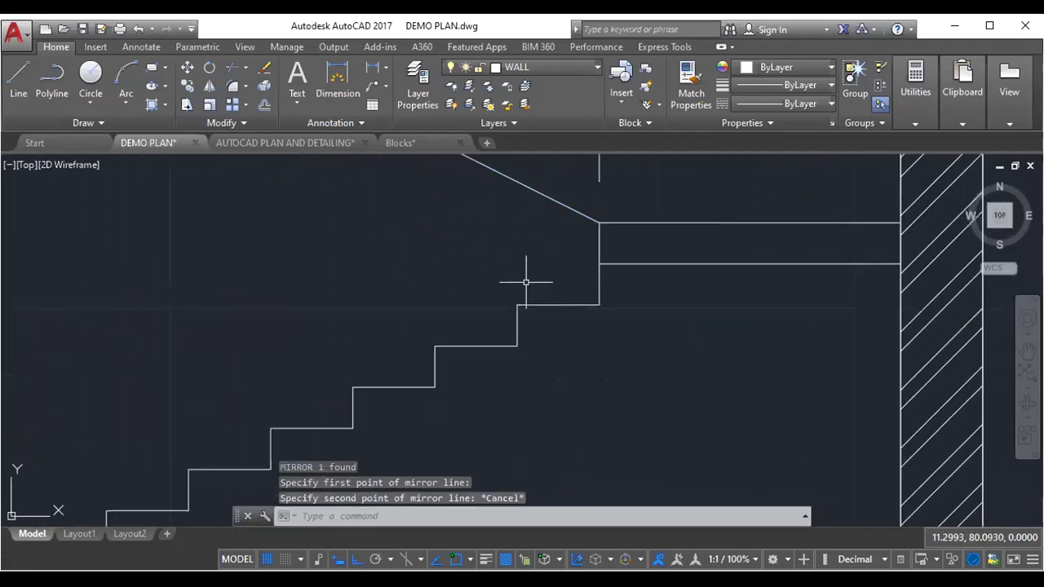
text(l)
key(Return)
scroll(617, 282, down, 1)
scroll(612, 277, down, 5)
mouse_move(623, 292)
middle_down()
mouse_move(614, 373)
mouse_move(609, 324)
middle_up()
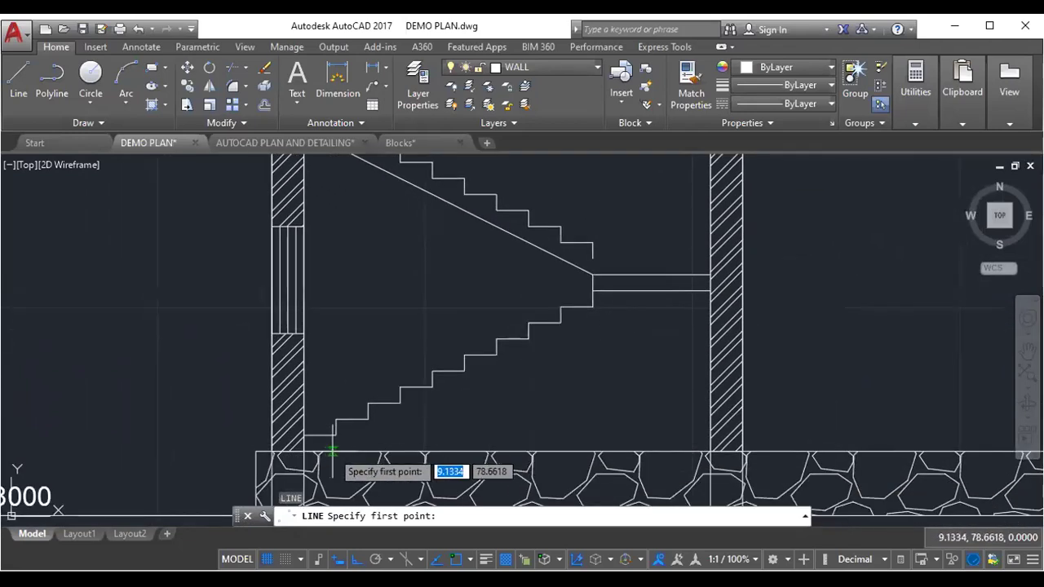
- With Ortho off, draw the lower flight's sloped waist line up to the landing corner
click(337, 451)
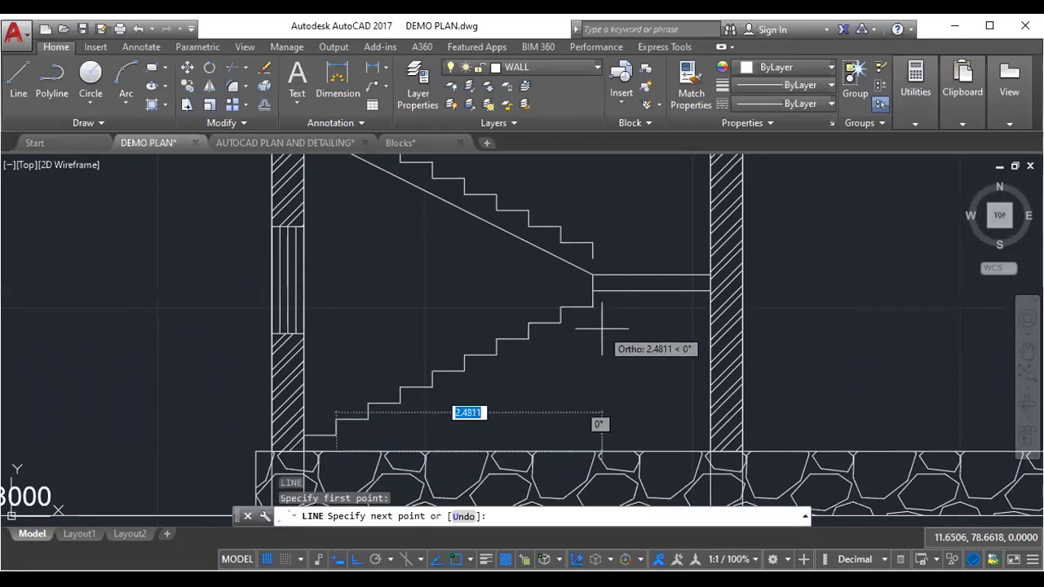
click(360, 560)
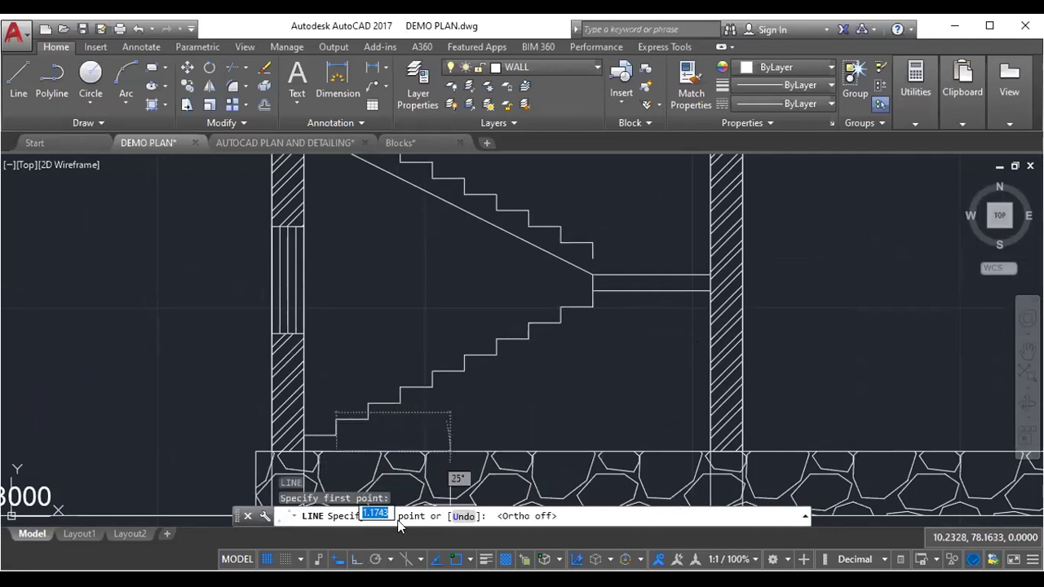
click(628, 288)
right_click(632, 297)
key(Escape)
scroll(600, 278, up, 4)
middle_drag(601, 269, 556, 287)
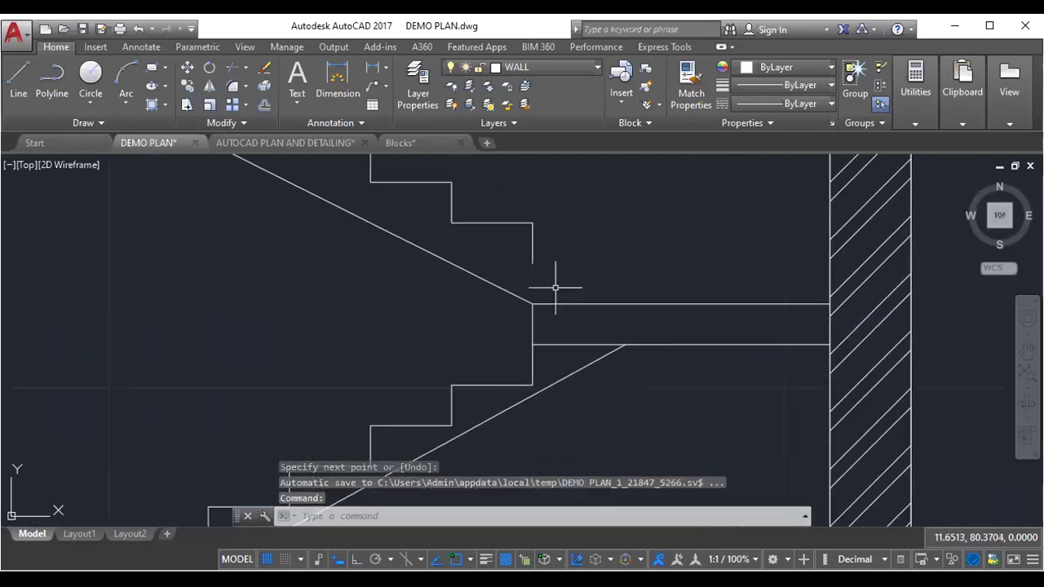
- Draw a line from the landing edge across to the wall and down to the lower landing edge
text(l)
key(Return)
click(532, 262)
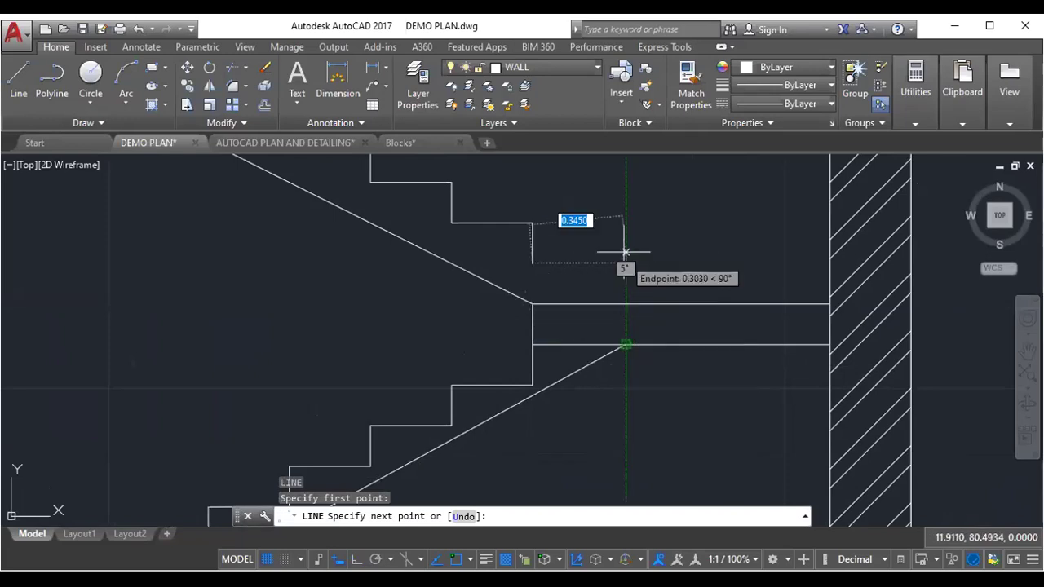
click(625, 261)
click(625, 303)
right_click(625, 302)
click(642, 311)
- Zoom out and pan to show the section's top wall
scroll(641, 306, down, 2)
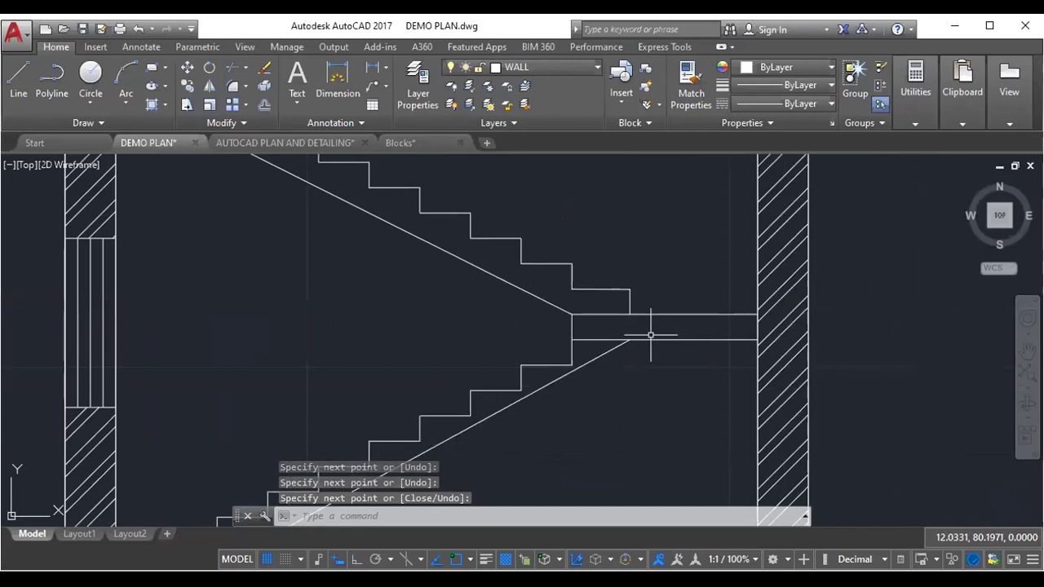
scroll(642, 334, down, 2)
scroll(480, 292, down, 1)
scroll(487, 314, down, 1)
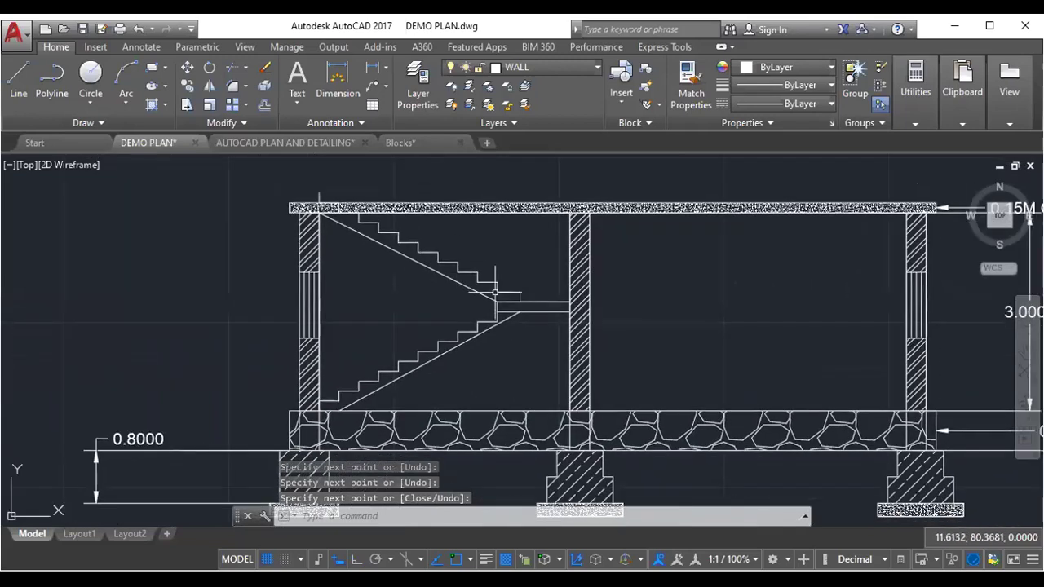
scroll(483, 310, up, 4)
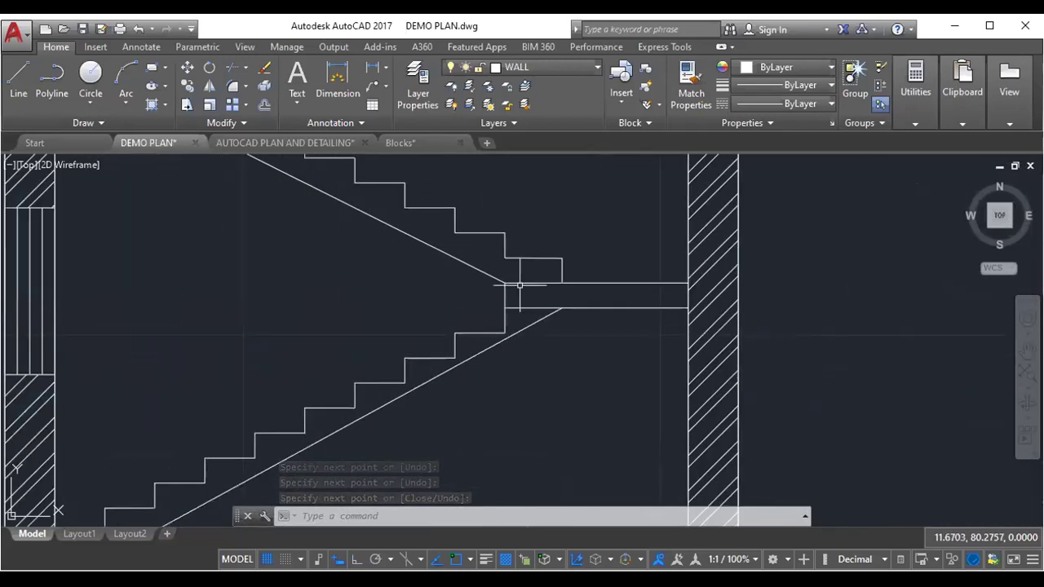
scroll(519, 287, down, 2)
middle_drag(518, 286, 465, 339)
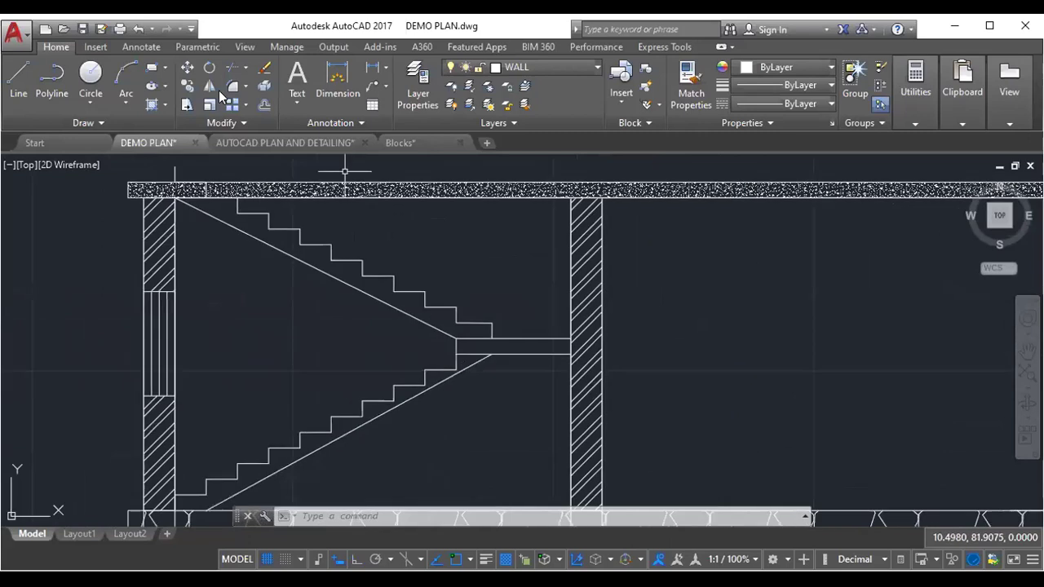
- Switch to the AUTOCAD PLAN AND DETAILING drawing, ZOOM All, and enter Model space
click(278, 142)
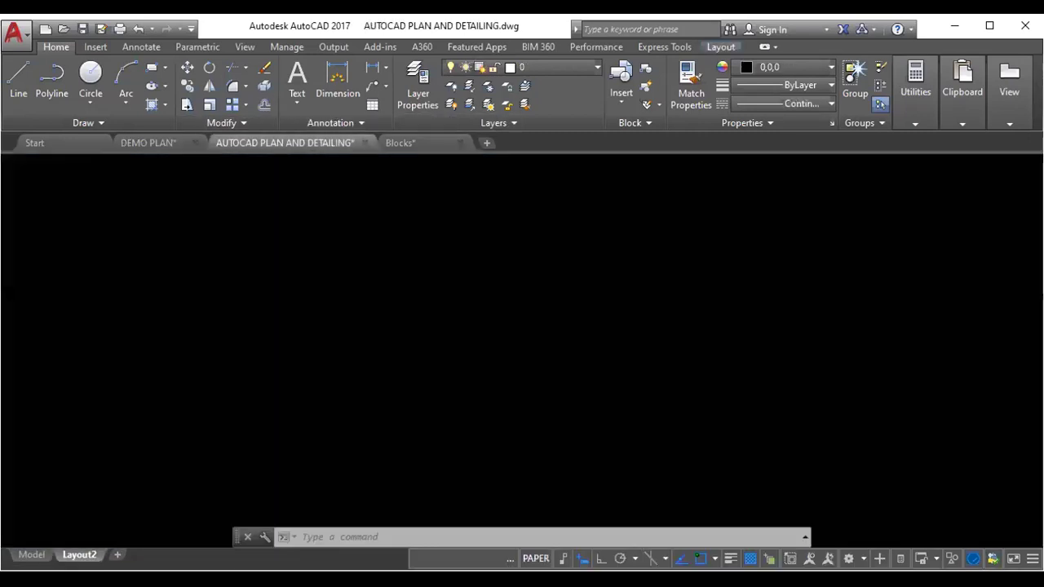
scroll(445, 313, down, 5)
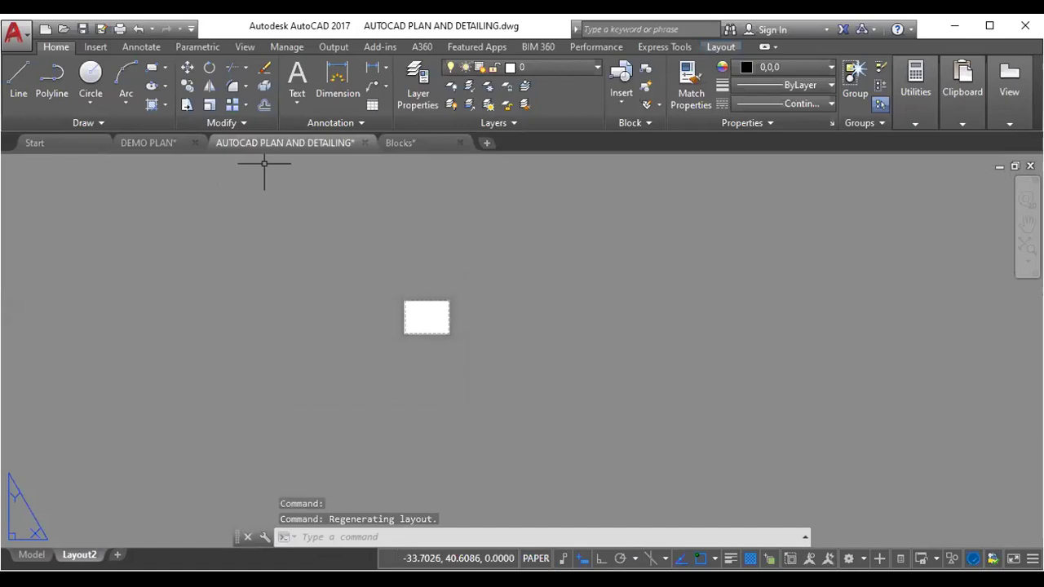
scroll(400, 320, down, 5)
scroll(417, 329, down, 3)
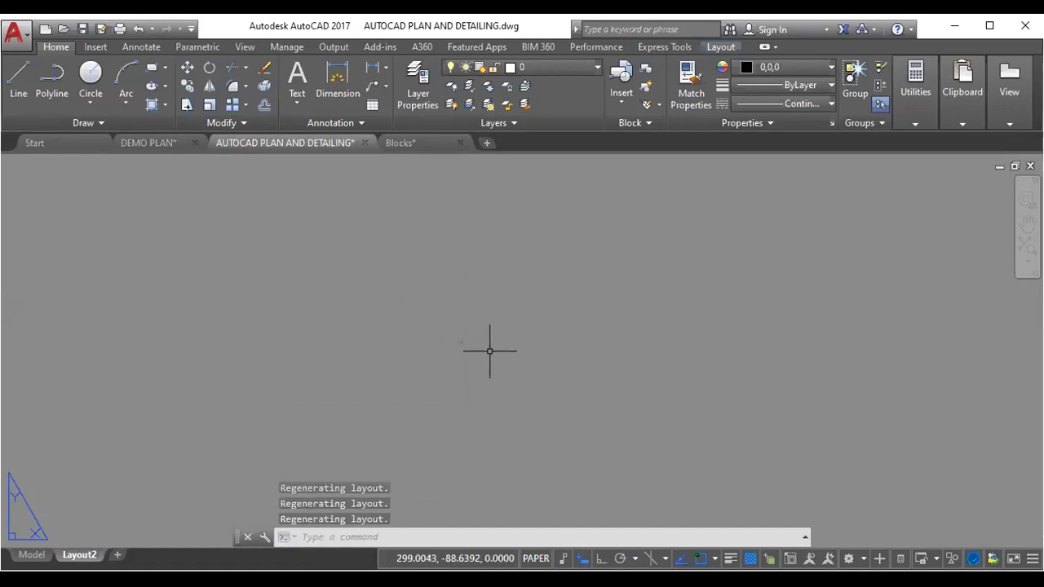
text(z)
key(Return)
text(a)
key(Return)
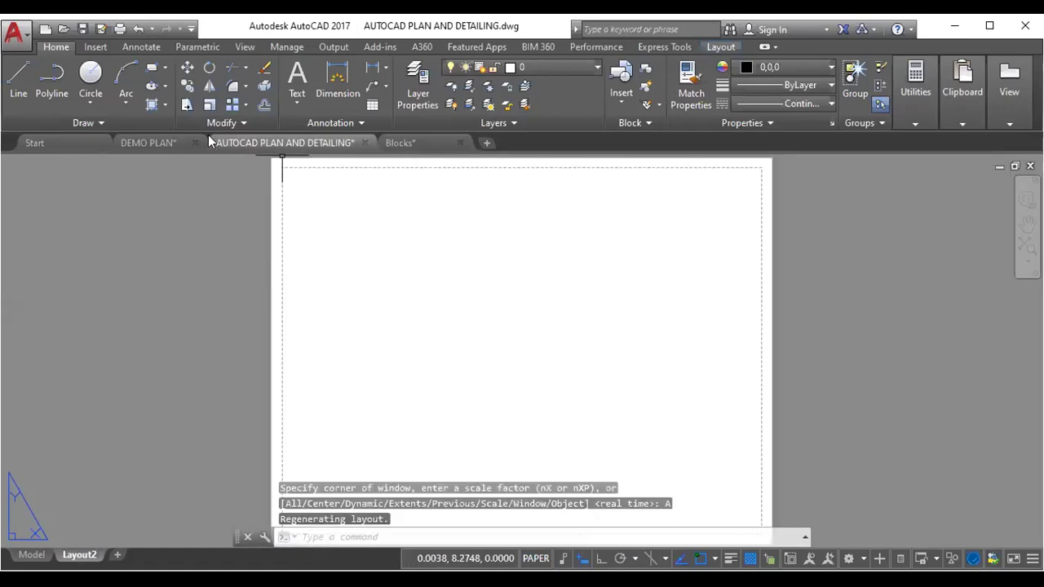
click(32, 555)
- Pan and zoom to centre the SECTION AT AA' staircase with its walls and slabs
scroll(455, 319, down, 1)
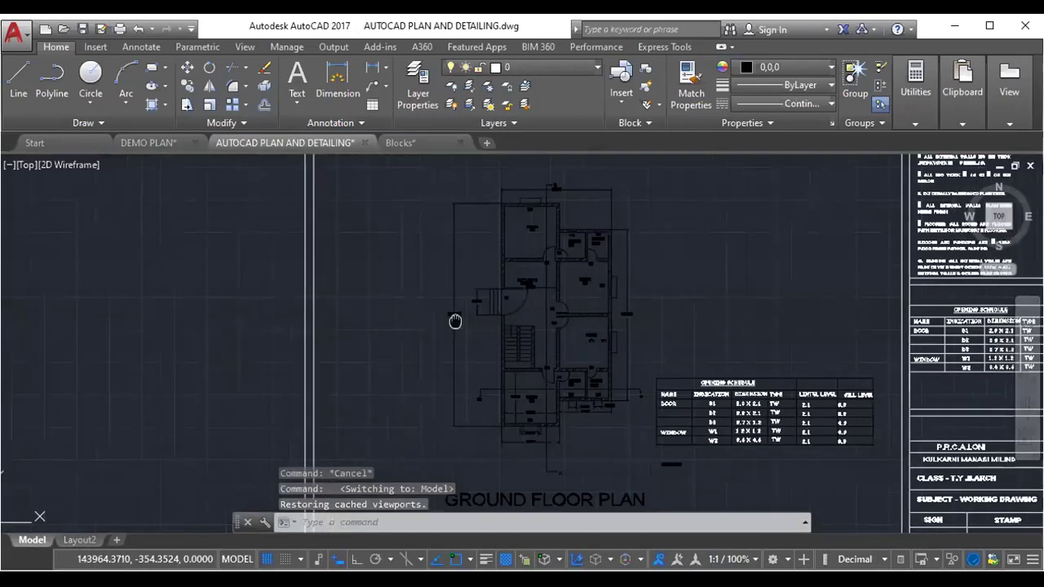
scroll(433, 327, down, 3)
scroll(426, 334, up, 1)
middle_drag(490, 474, 496, 245)
scroll(496, 303, down, 3)
scroll(496, 371, down, 2)
scroll(496, 376, up, 5)
scroll(489, 343, up, 2)
scroll(410, 373, up, 3)
scroll(319, 354, up, 3)
mouse_move(319, 354)
middle_down()
mouse_move(386, 338)
mouse_move(372, 317)
middle_up()
scroll(396, 343, down, 2)
scroll(364, 355, up, 2)
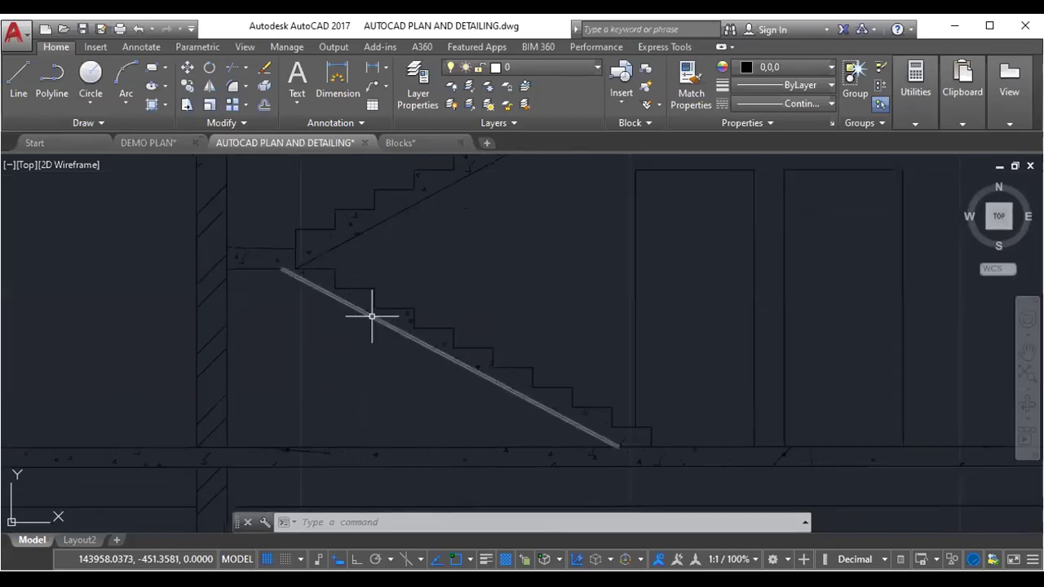
scroll(598, 422, up, 1)
scroll(573, 396, up, 1)
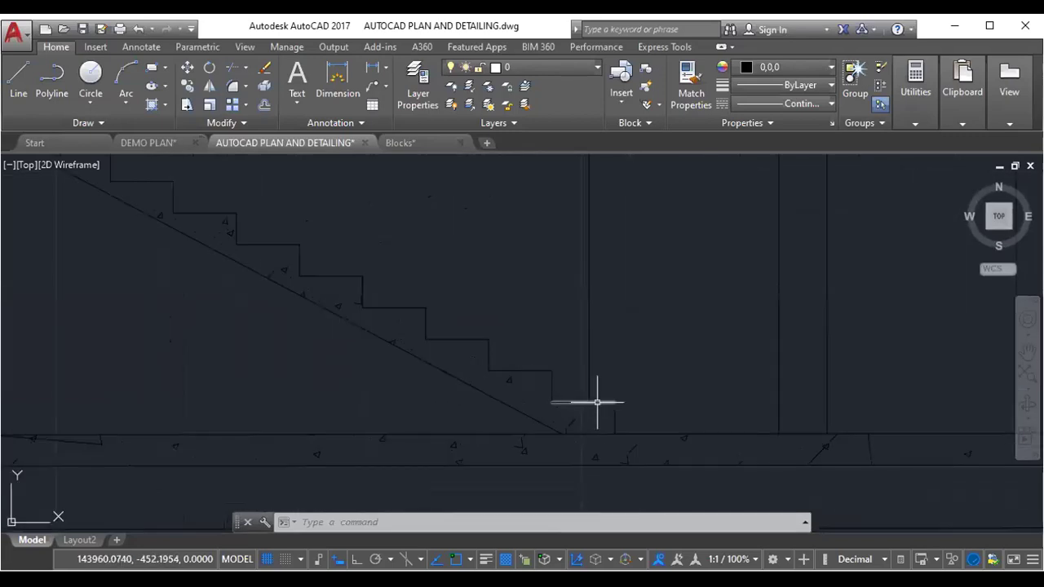
scroll(433, 350, down, 4)
middle_drag(406, 341, 497, 361)
scroll(501, 359, up, 2)
middle_drag(308, 272, 310, 350)
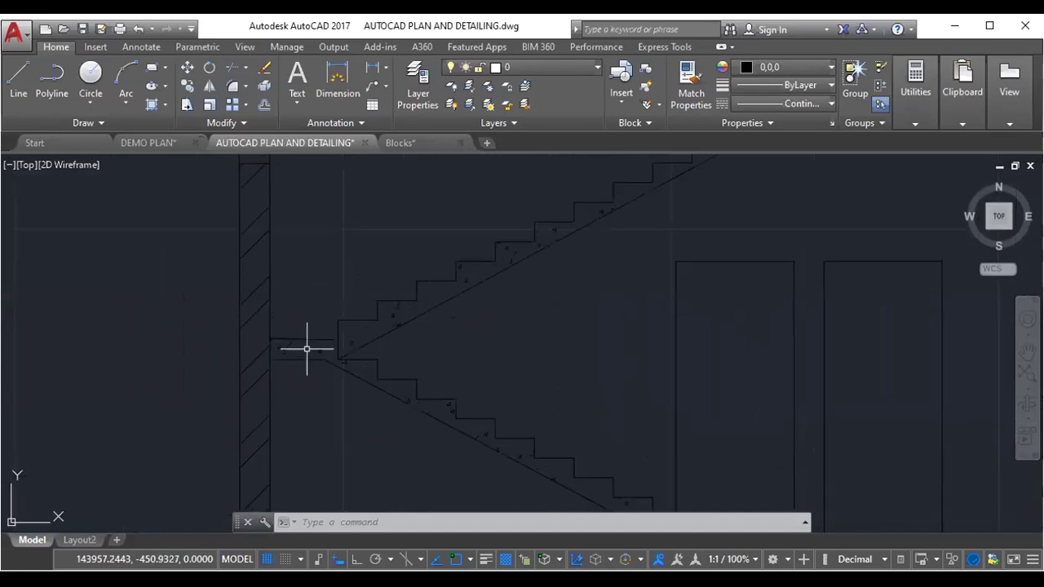
scroll(343, 343, down, 2)
middle_drag(474, 290, 429, 361)
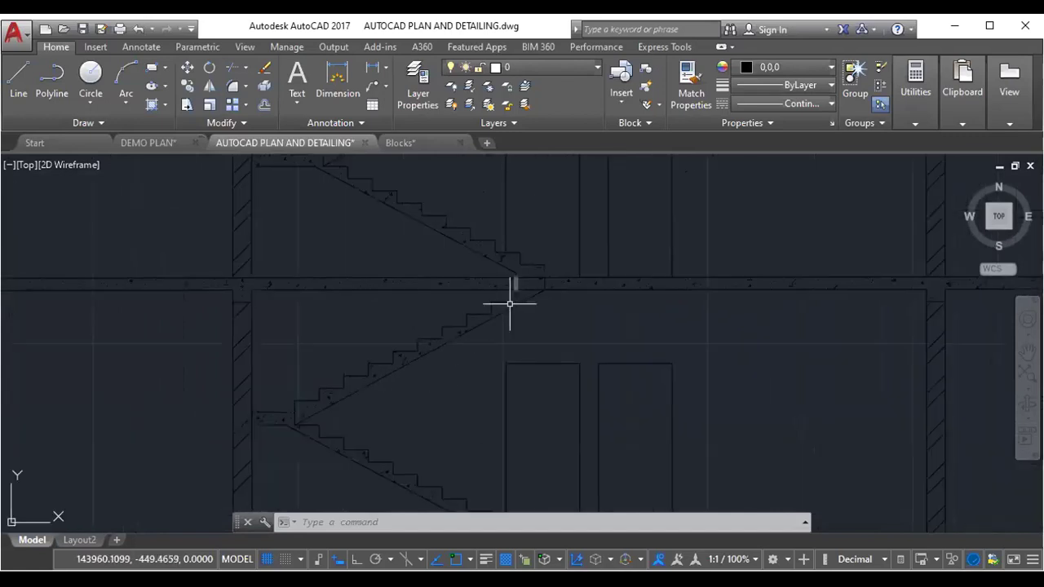
scroll(504, 315, down, 2)
mouse_move(528, 286)
middle_down()
mouse_move(495, 293)
mouse_move(407, 405)
middle_up()
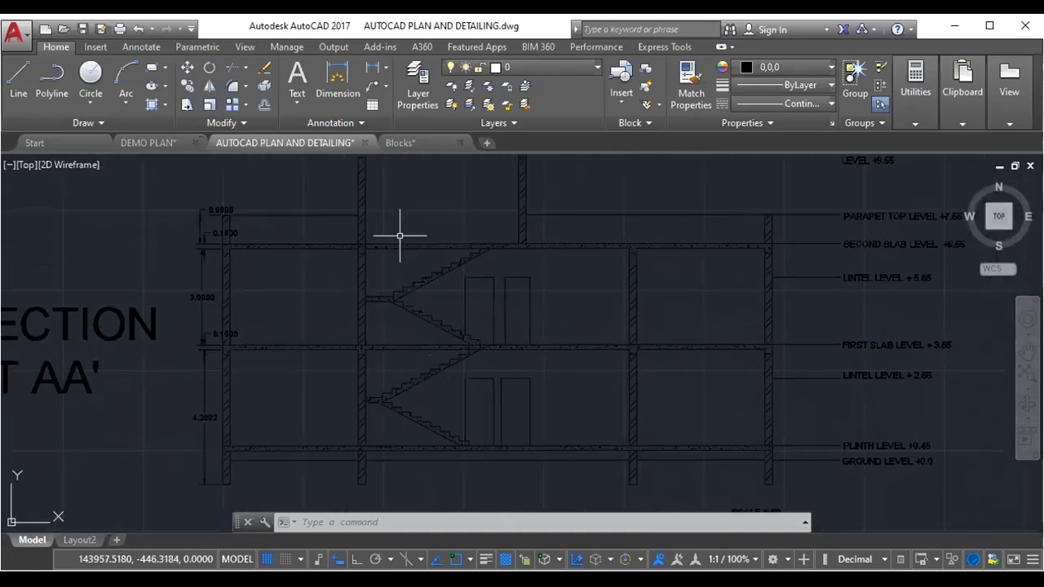
scroll(420, 296, down, 3)
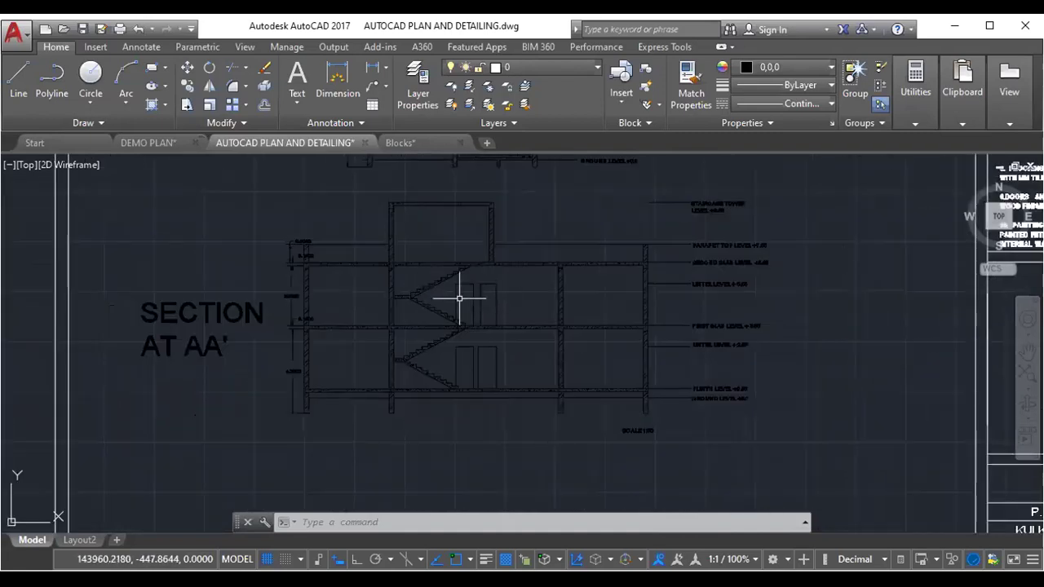
- Switch to DEMO PLAN and frame the floor plan's kitchen, dining, toilet, bedroom and hall
click(155, 142)
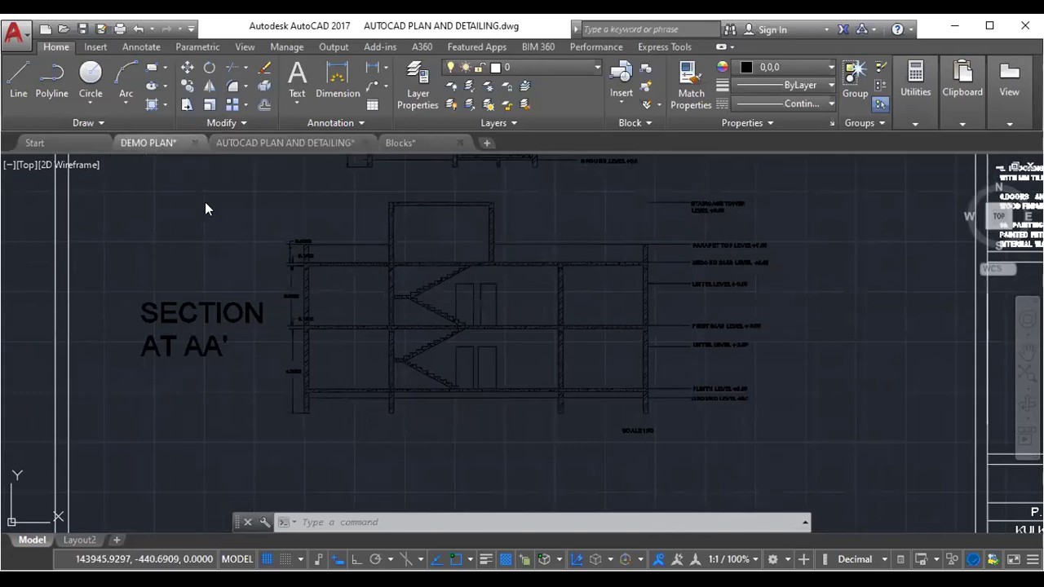
scroll(366, 321, down, 3)
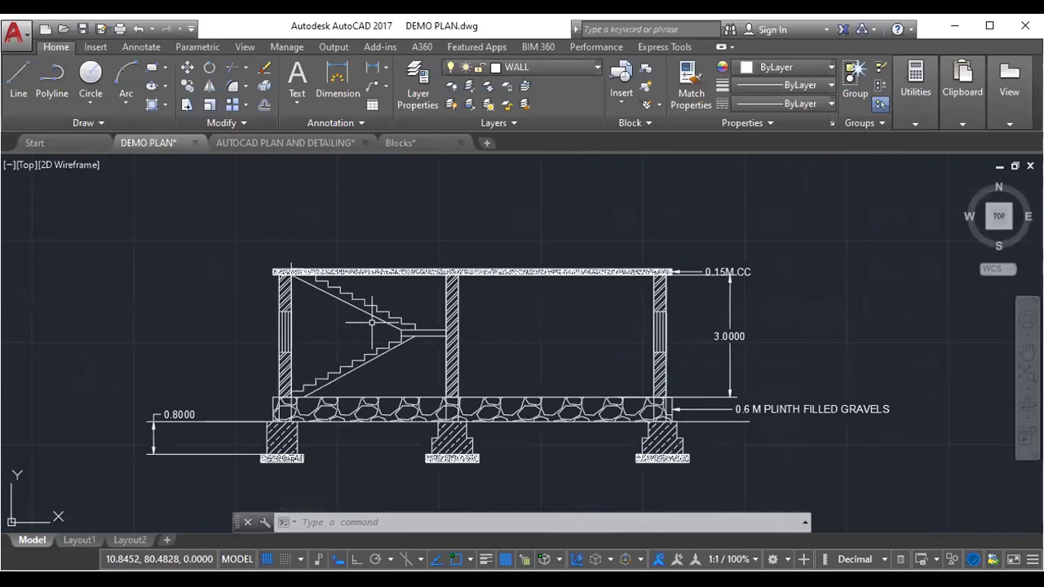
scroll(316, 308, down, 3)
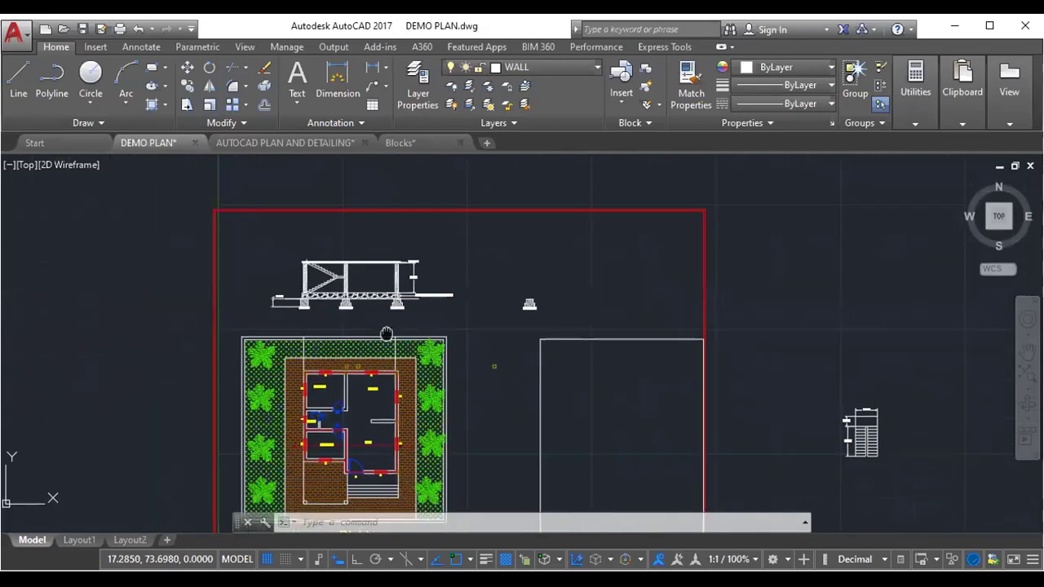
middle_drag(520, 422, 462, 300)
scroll(376, 298, down, 1)
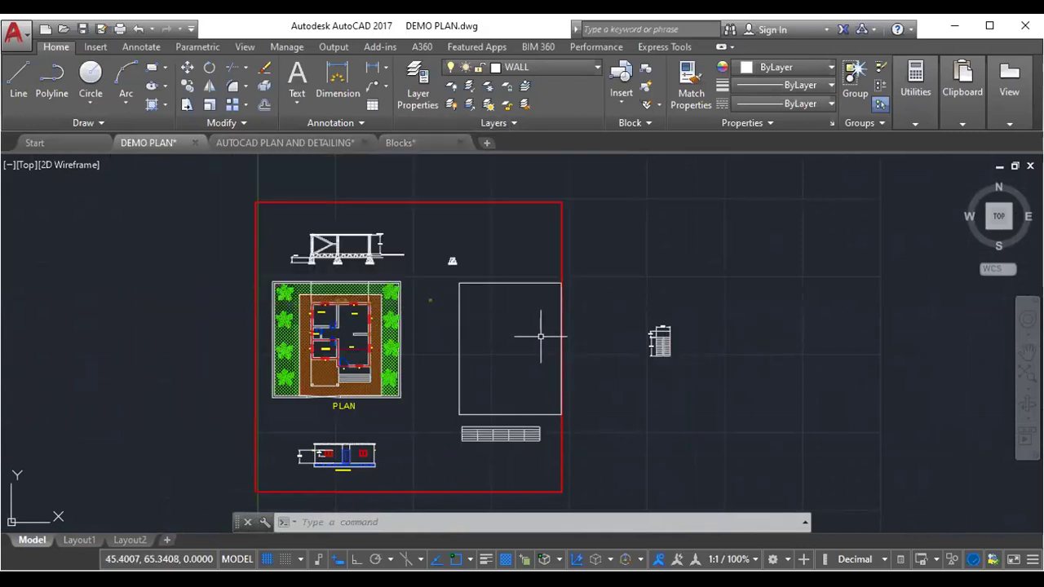
scroll(344, 326, up, 3)
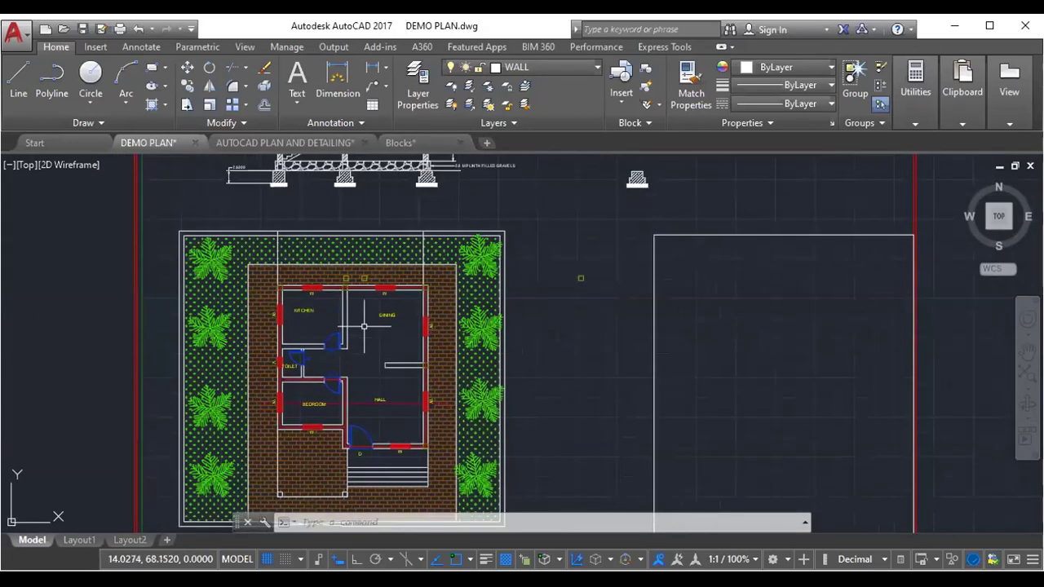
scroll(357, 341, up, 3)
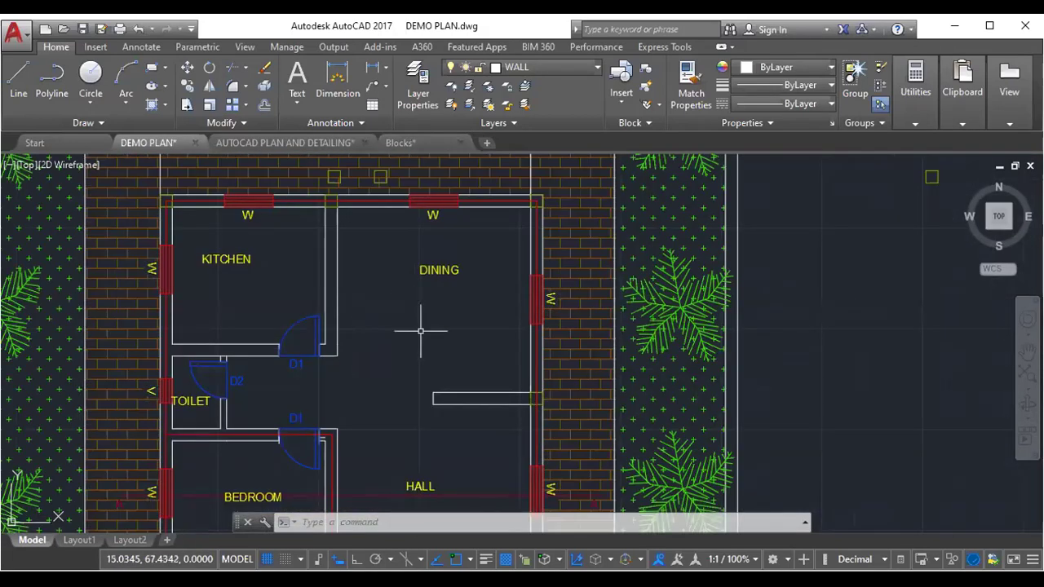
- Switch to the Blocks drawing and browse its tree and furniture blocks
click(397, 144)
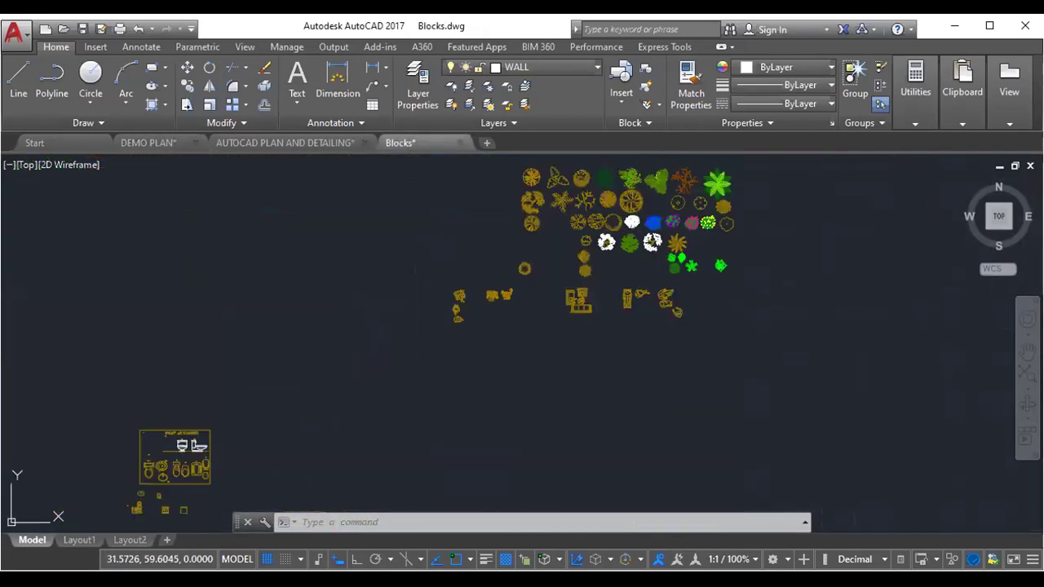
scroll(427, 305, up, 1)
scroll(566, 299, up, 2)
scroll(442, 309, up, 2)
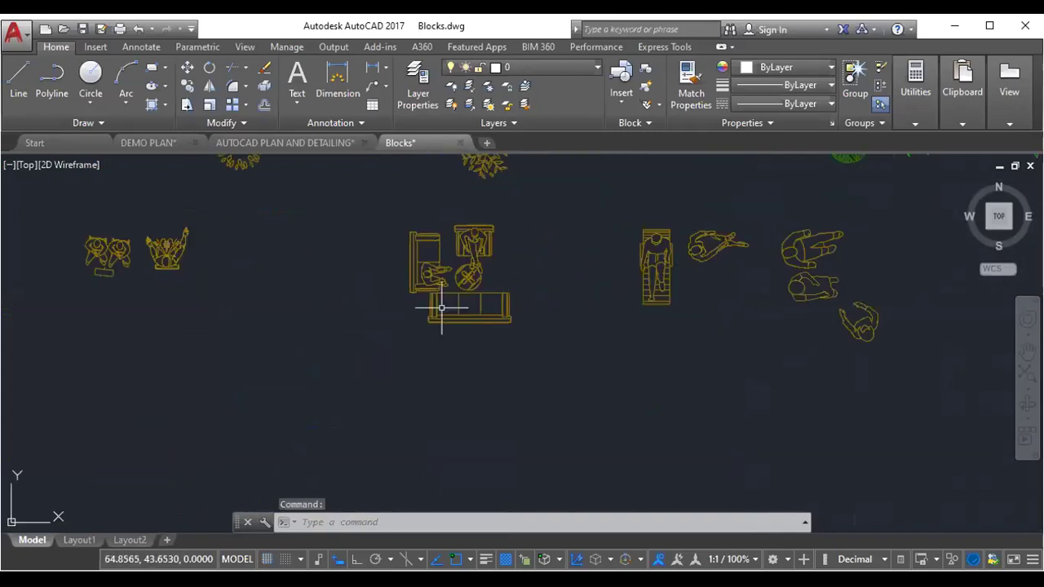
middle_drag(462, 269, 436, 433)
mouse_move(539, 183)
middle_down()
mouse_move(487, 255)
mouse_move(477, 318)
middle_up()
scroll(475, 256, up, 2)
middle_drag(429, 270, 478, 327)
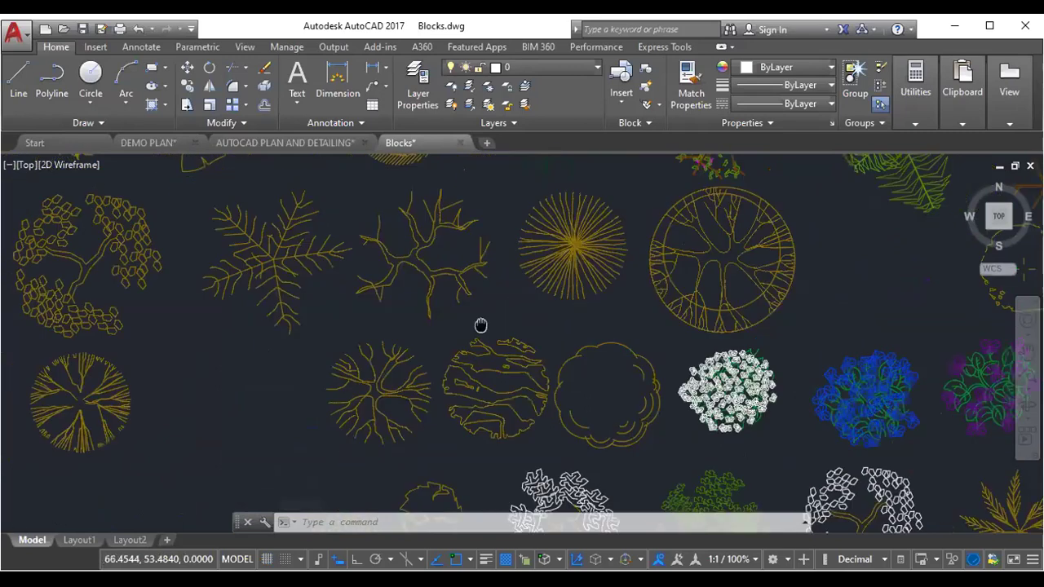
scroll(438, 287, up, 4)
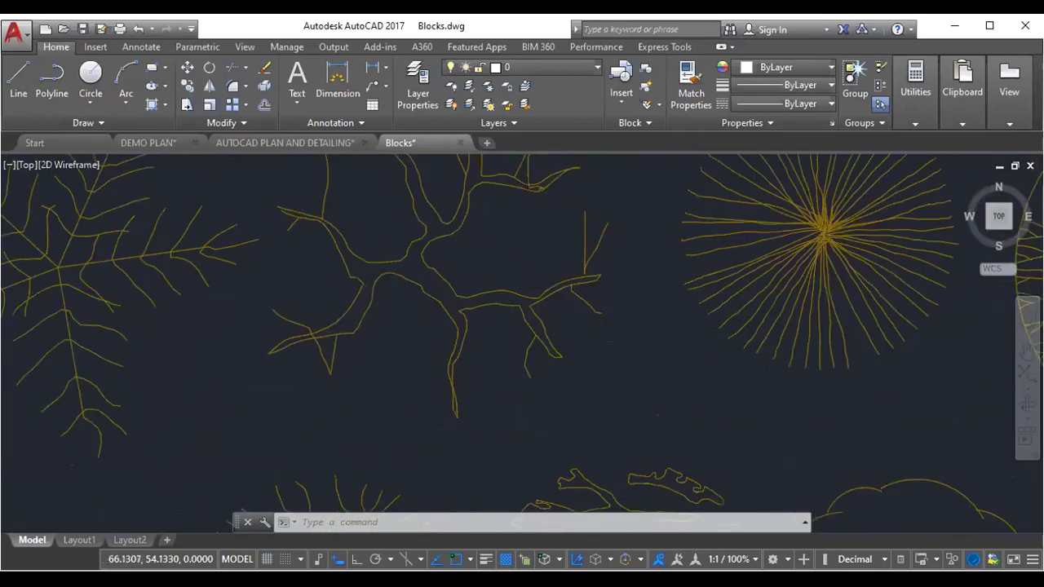
scroll(514, 334, down, 4)
middle_drag(571, 356, 501, 233)
scroll(587, 325, down, 2)
middle_drag(571, 343, 497, 245)
scroll(496, 289, up, 3)
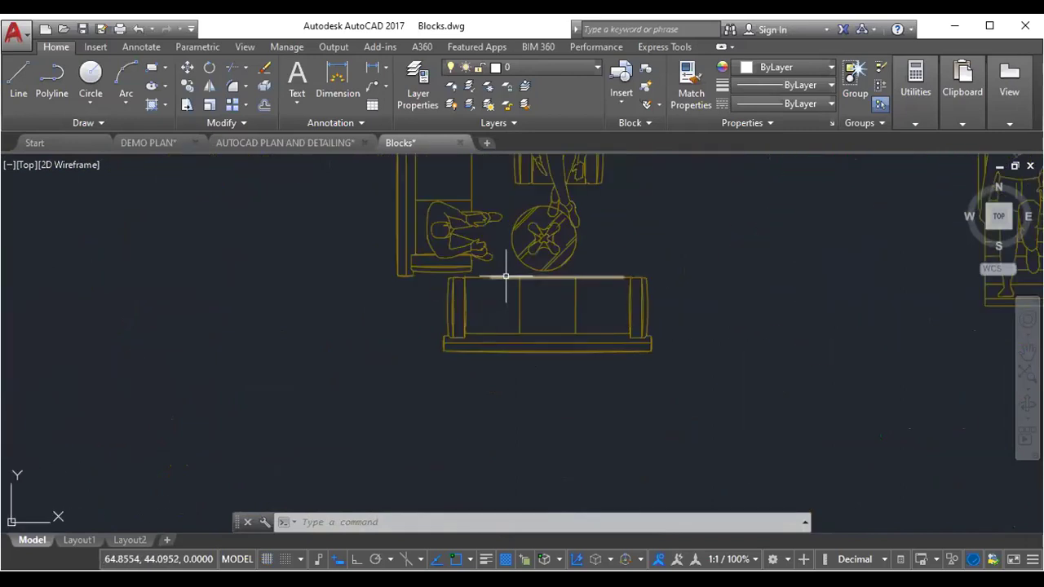
scroll(506, 277, up, 2)
- Window-select the sofa block and copy it to the clipboard with Ctrl+C
click(397, 270)
scroll(530, 399, down, 2)
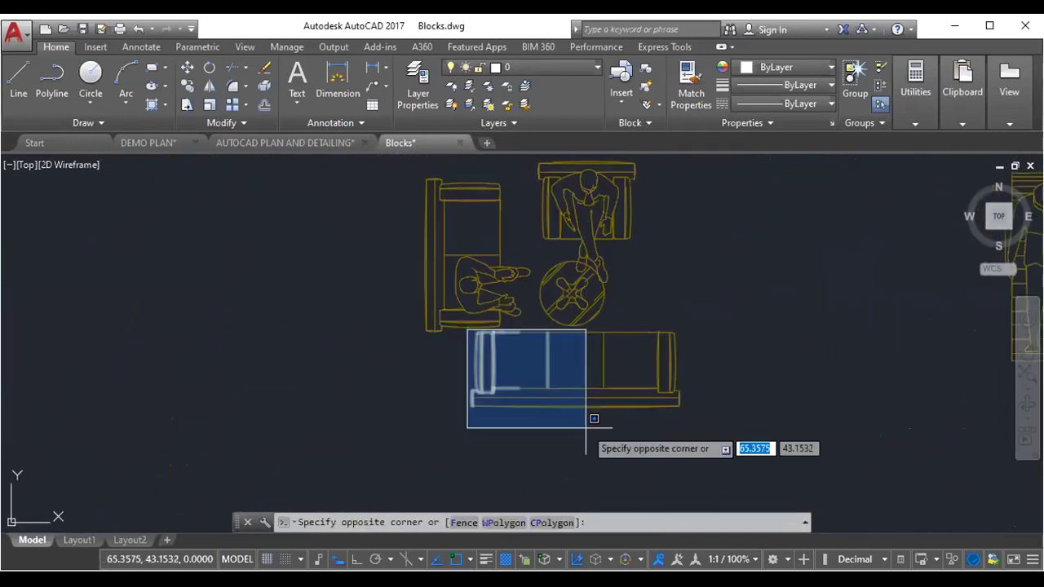
middle_drag(590, 420, 547, 378)
click(653, 423)
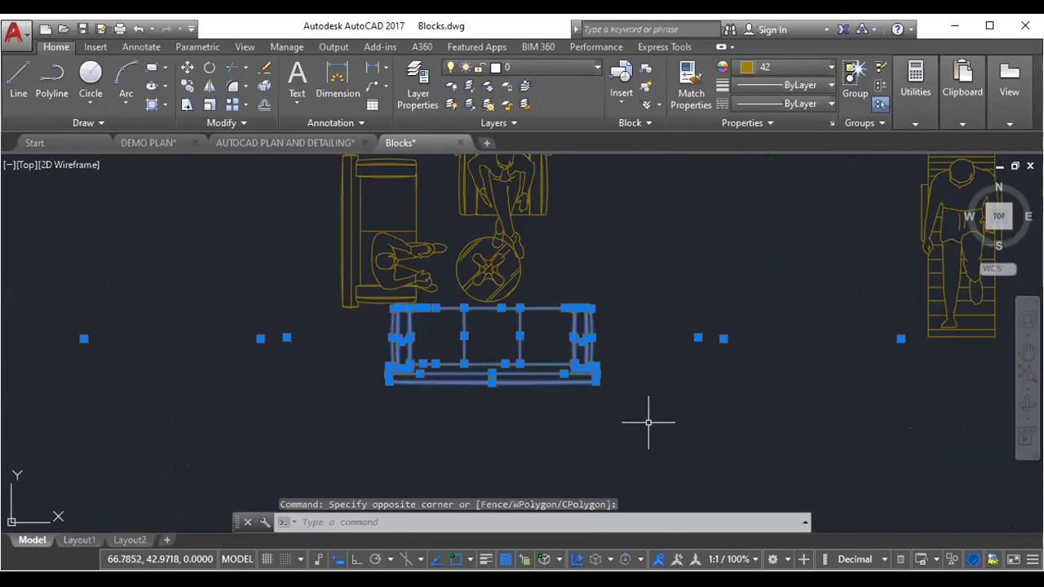
key(ctrl+c)
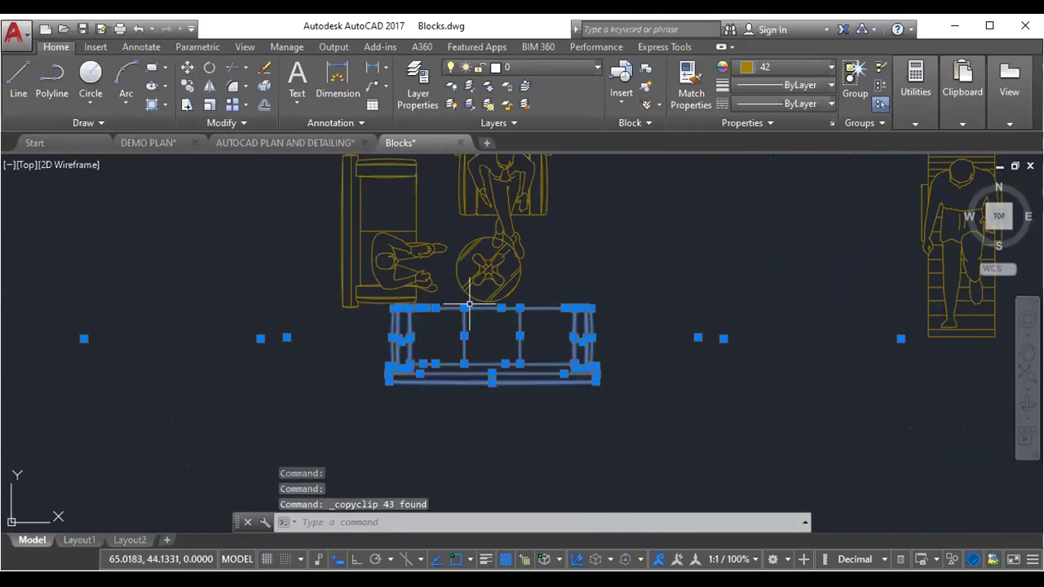
scroll(470, 304, down, 2)
middle_drag(458, 303, 510, 302)
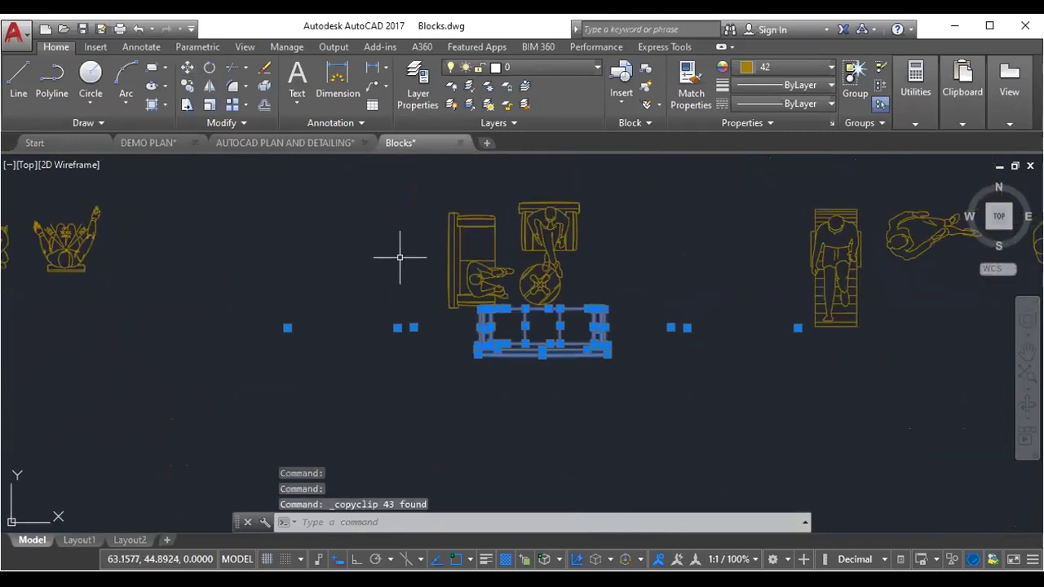
- Paste the copied sofa into the DEMO PLAN hall
click(164, 142)
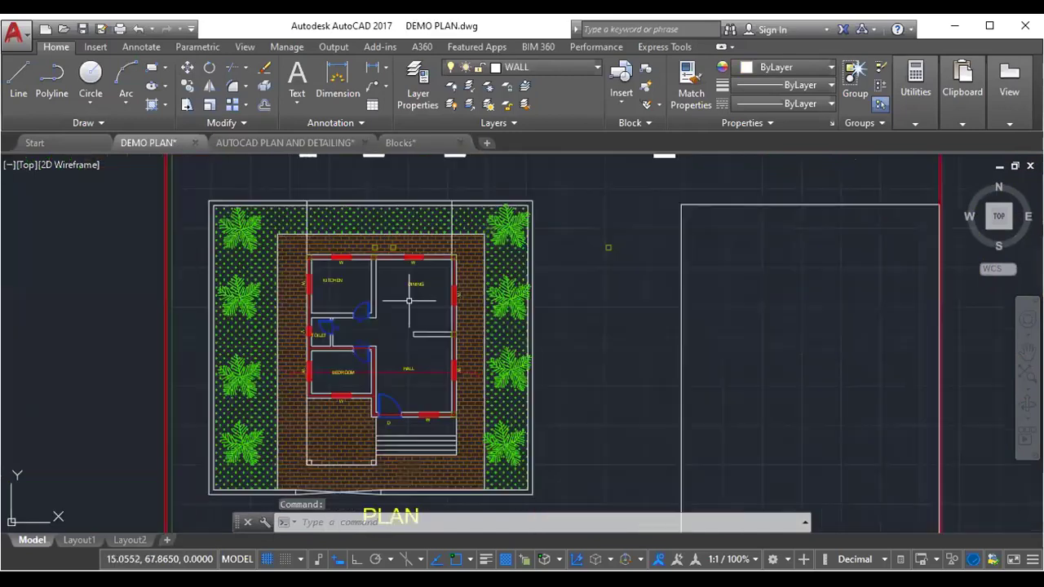
middle_drag(409, 301, 408, 249)
scroll(438, 354, up, 4)
scroll(438, 354, up, 2)
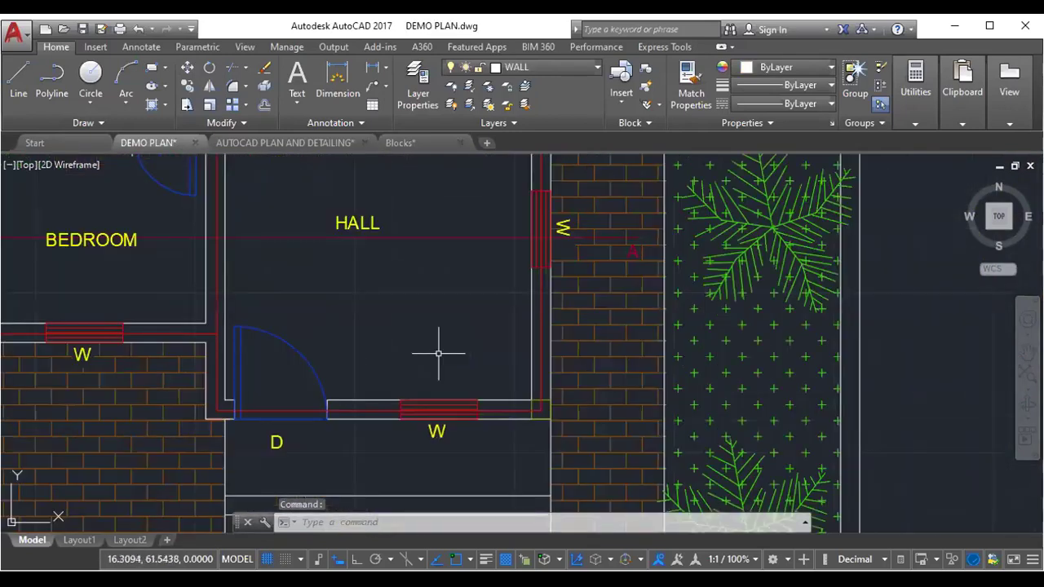
key(ctrl+v)
scroll(319, 350, down, 4)
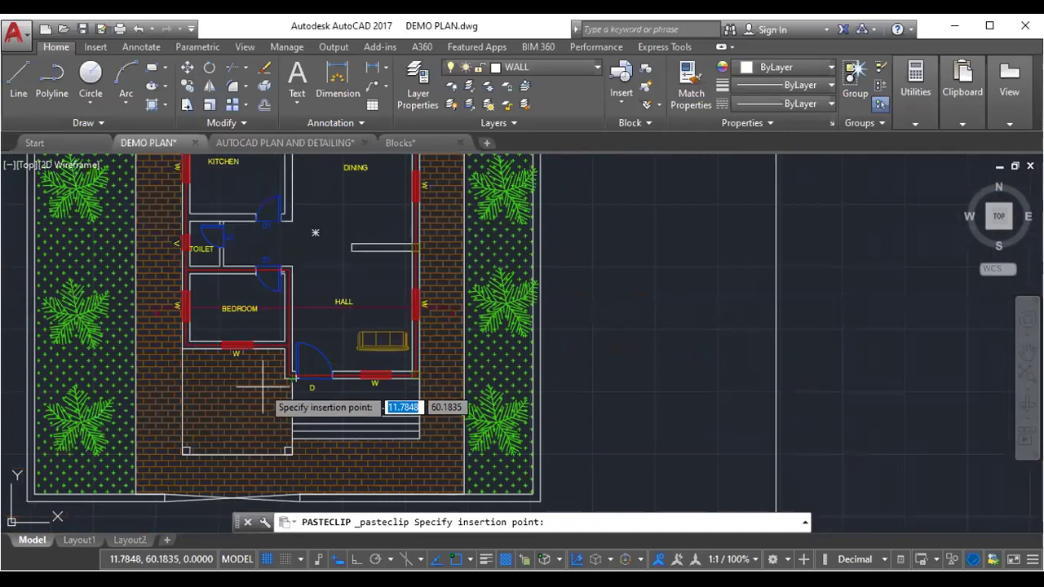
click(380, 343)
- Select the pasted sofa and MOVE it down against the hall wall beside the window
scroll(379, 344, up, 4)
scroll(380, 343, up, 2)
click(245, 305)
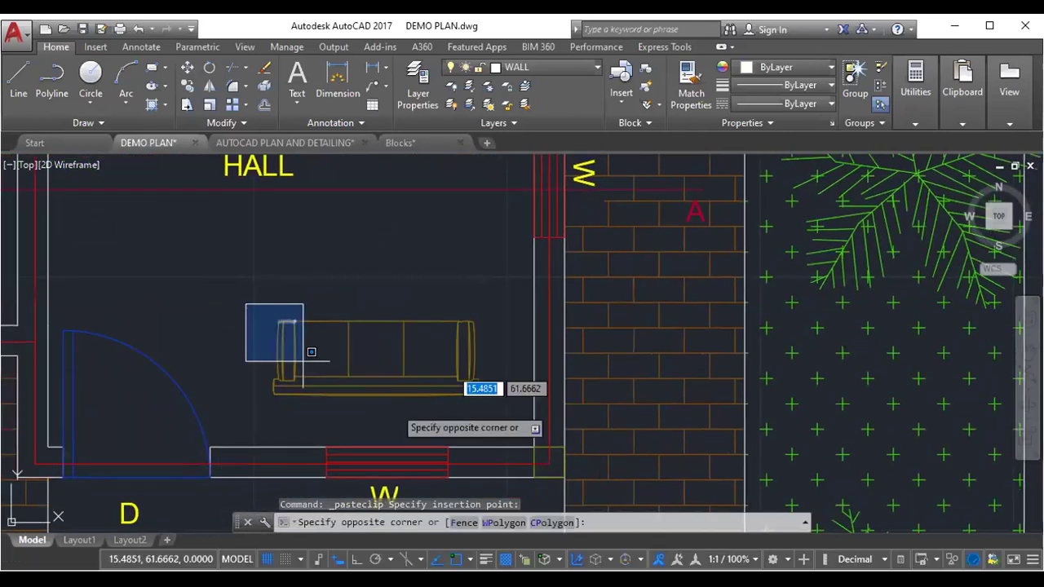
click(491, 412)
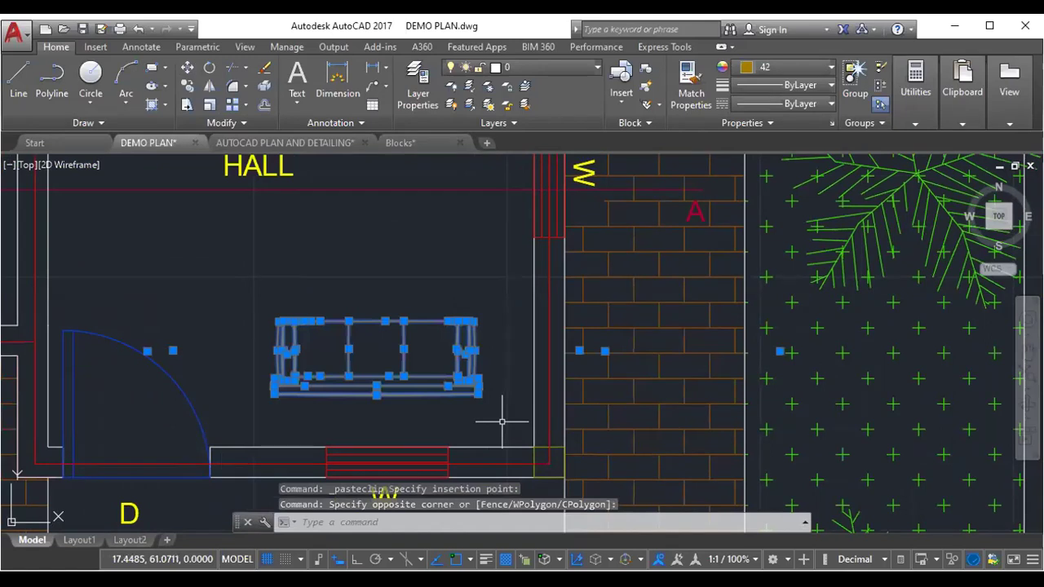
text(m)
key(Return)
click(401, 367)
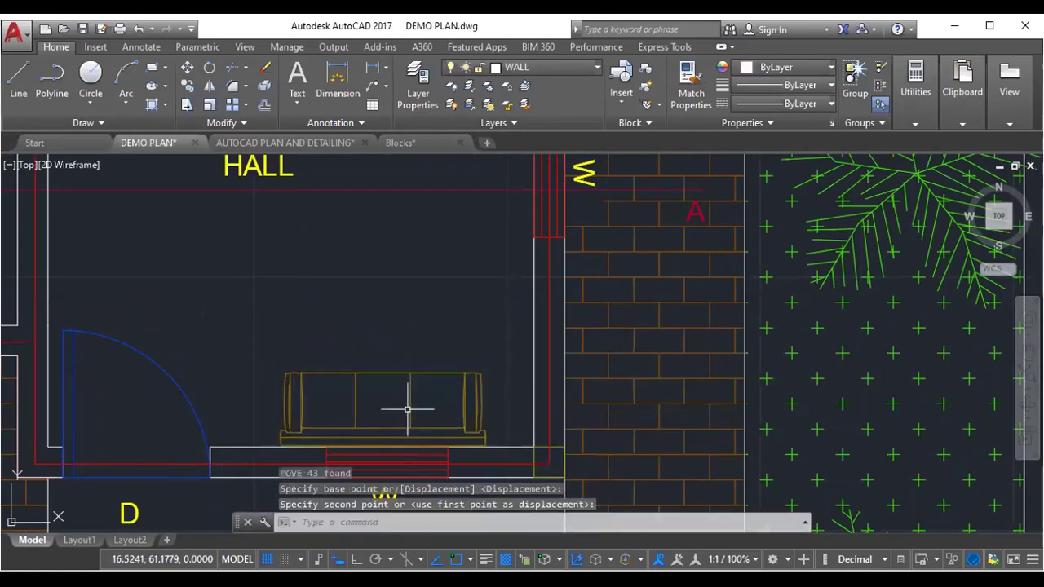
scroll(400, 396, up, 2)
scroll(413, 373, up, 2)
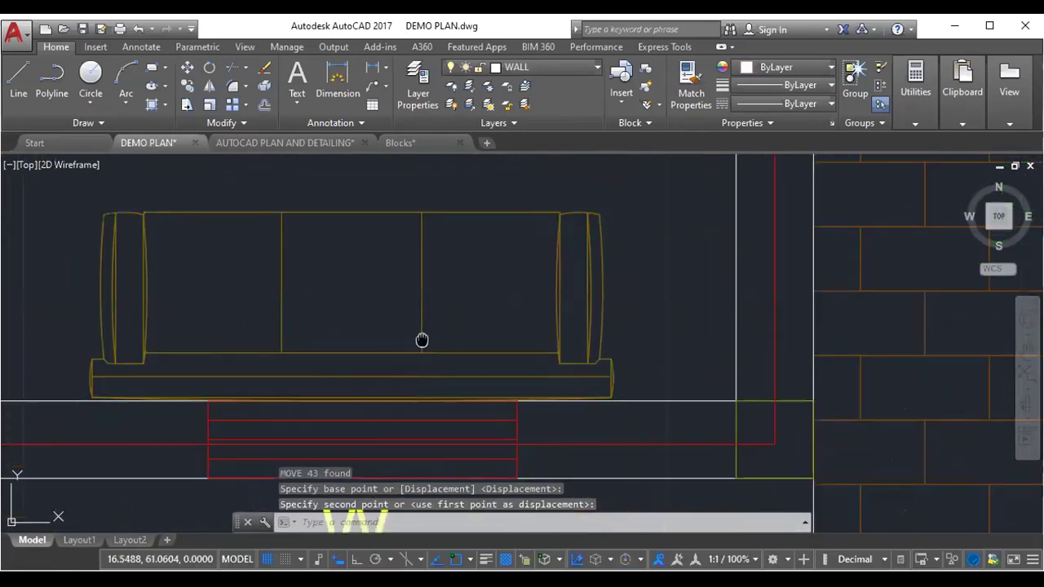
middle_drag(421, 341, 450, 319)
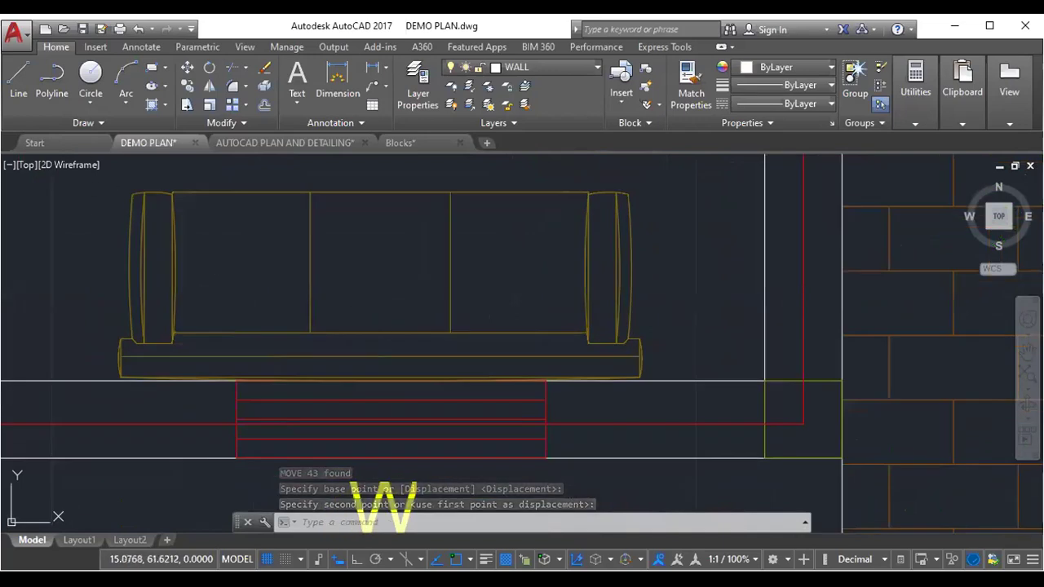
click(71, 175)
scroll(648, 361, up, 2)
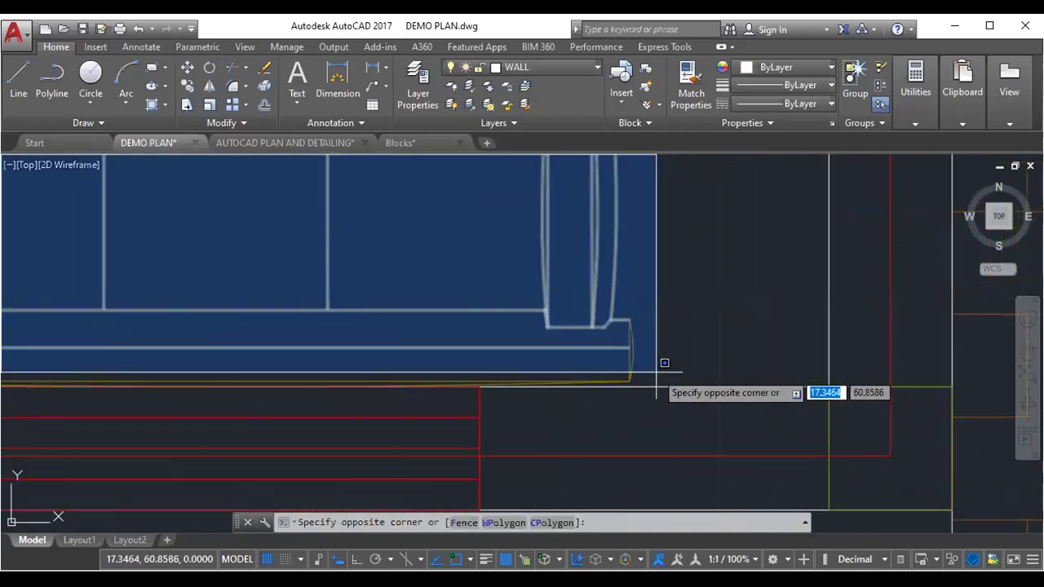
middle_drag(661, 362, 751, 354)
click(751, 356)
scroll(589, 331, down, 2)
middle_drag(590, 331, 590, 347)
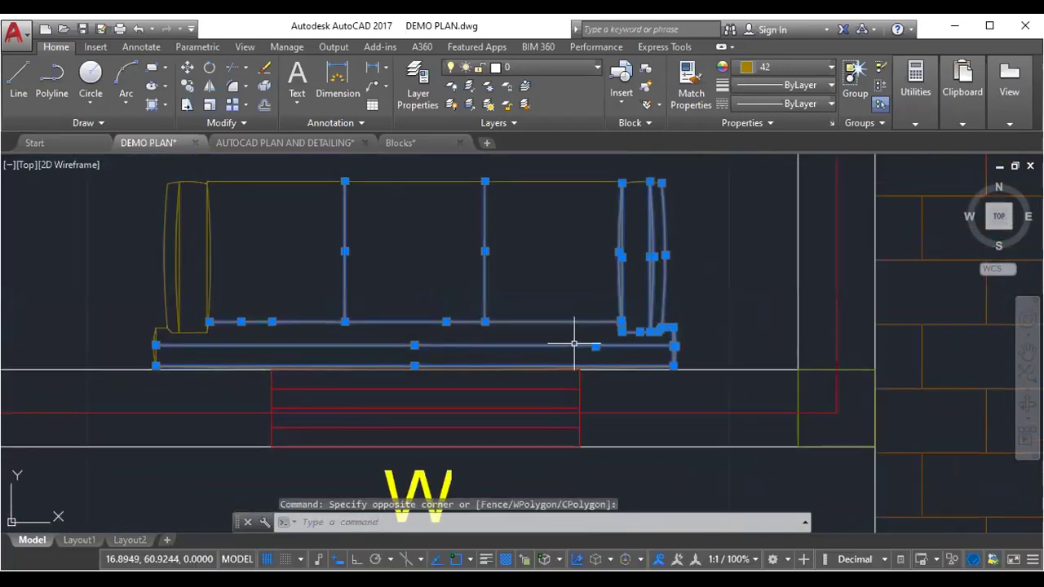
key(Escape)
middle_drag(433, 270, 455, 279)
click(131, 167)
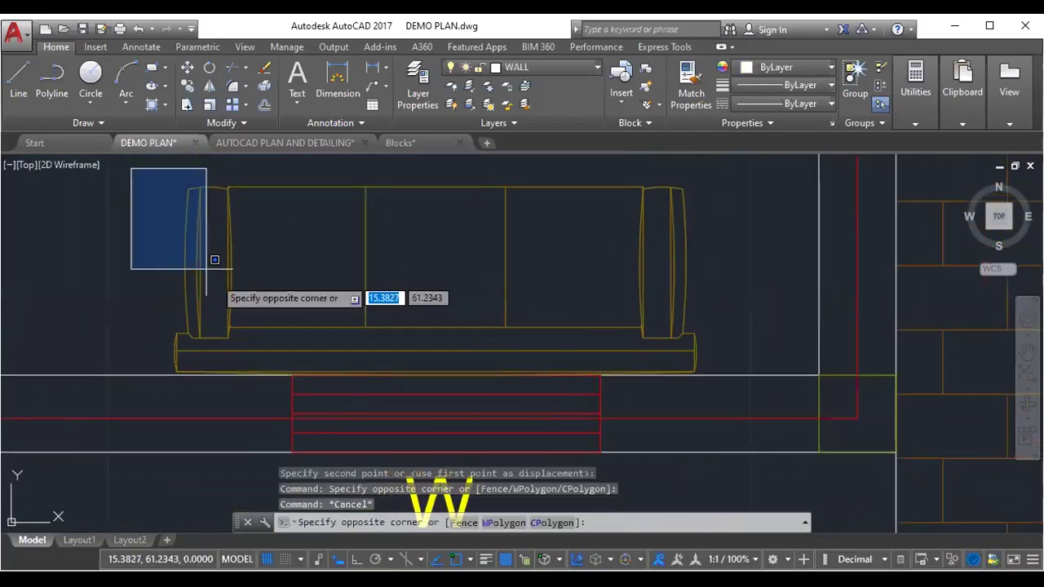
scroll(661, 372, up, 1)
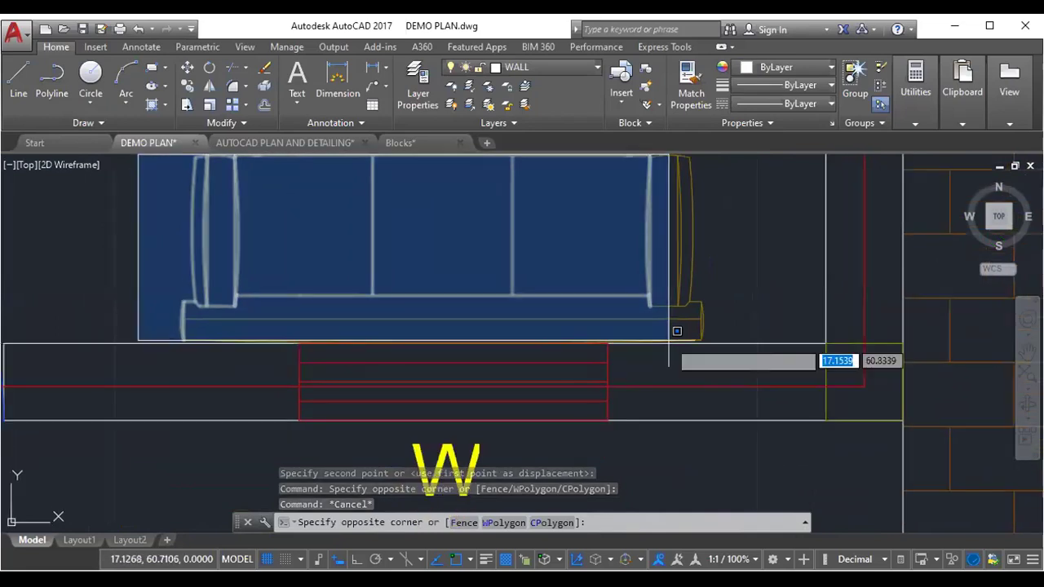
scroll(712, 344, up, 2)
scroll(711, 336, up, 1)
scroll(711, 328, up, 2)
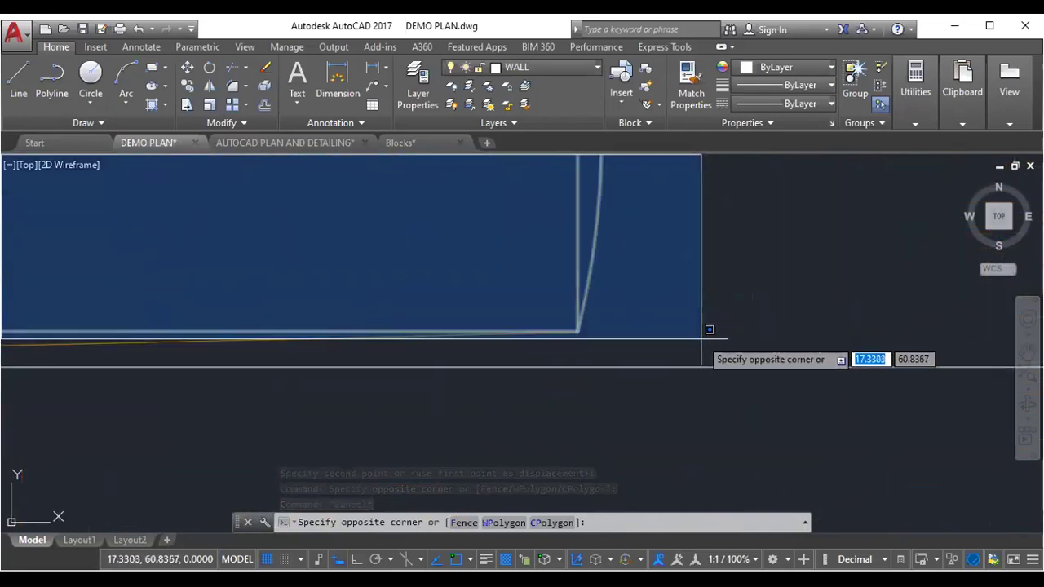
click(707, 328)
scroll(682, 355, down, 2)
middle_drag(636, 364, 660, 408)
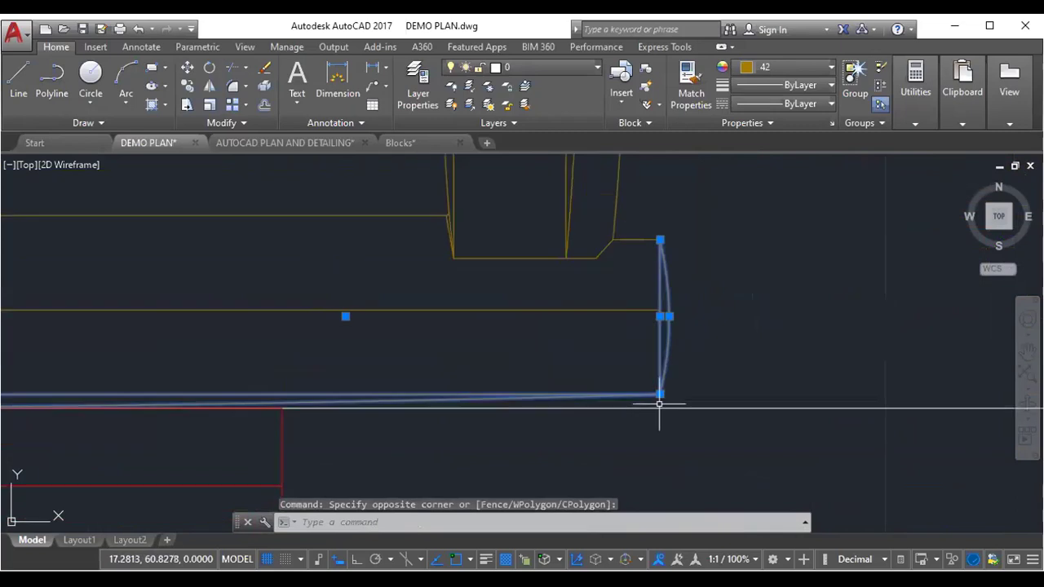
key(Escape)
scroll(594, 343, down, 1)
scroll(583, 334, down, 1)
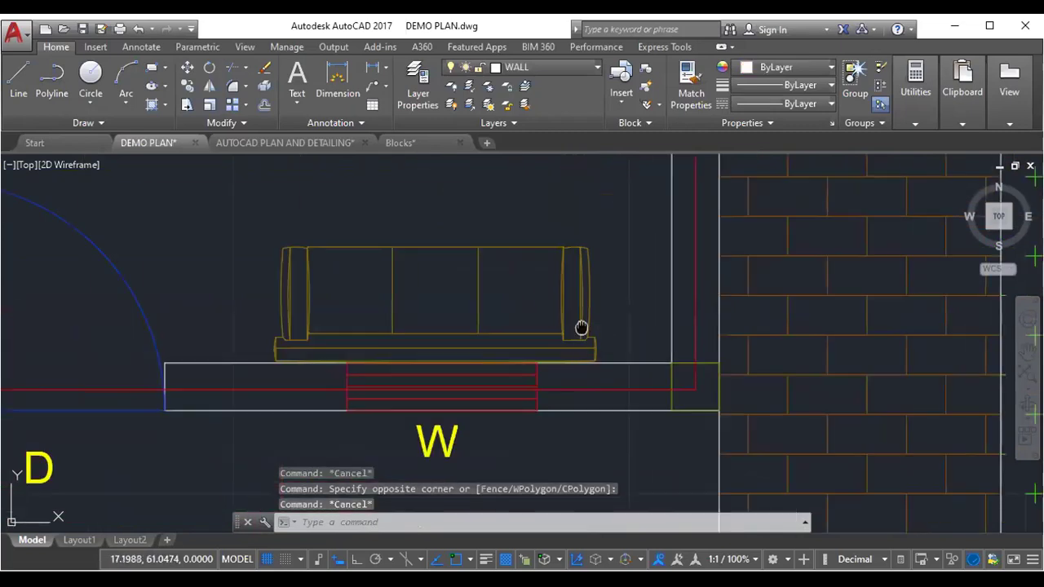
middle_drag(581, 328, 623, 319)
scroll(602, 345, up, 2)
scroll(601, 345, down, 2)
click(245, 202)
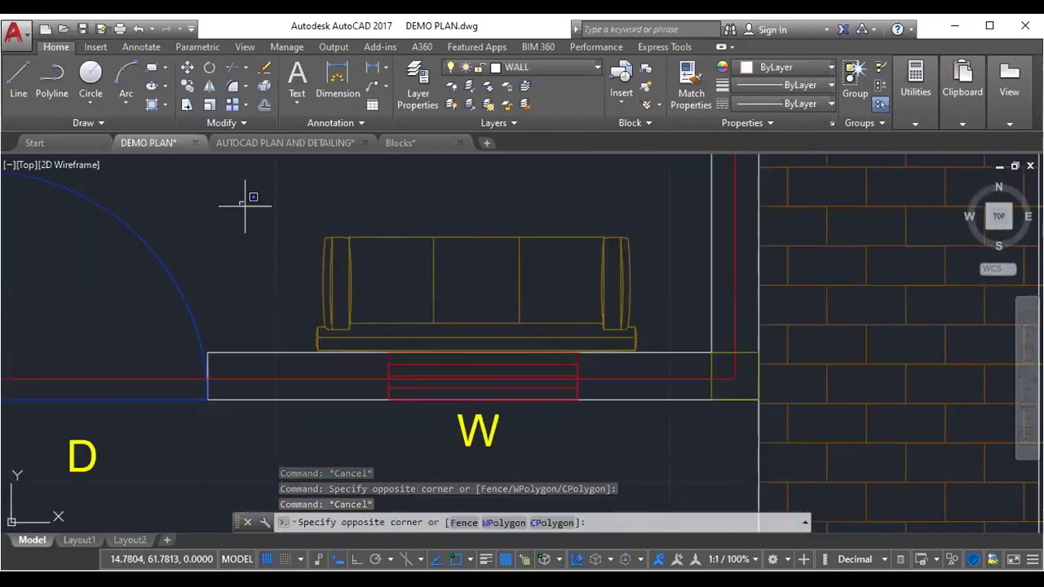
click(662, 378)
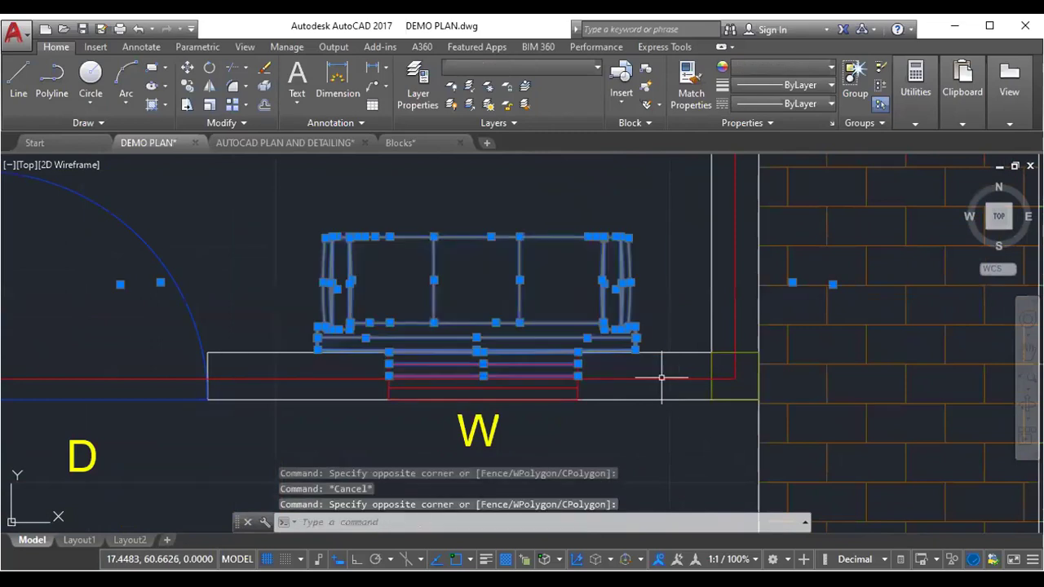
key(Escape)
scroll(359, 302, up, 2)
click(234, 176)
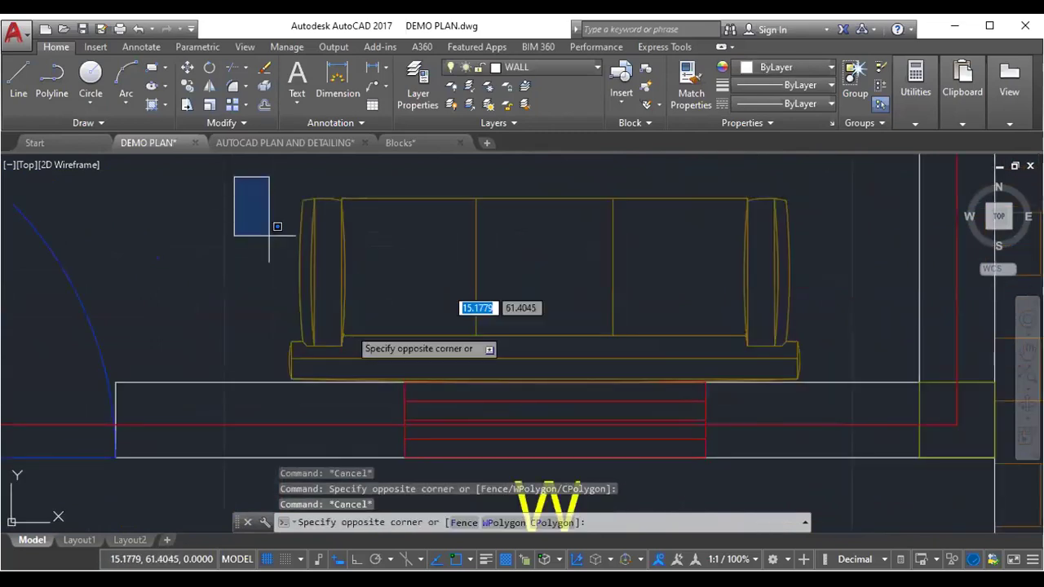
scroll(284, 288, up, 2)
scroll(490, 326, up, 1)
scroll(584, 300, up, 1)
scroll(683, 305, up, 1)
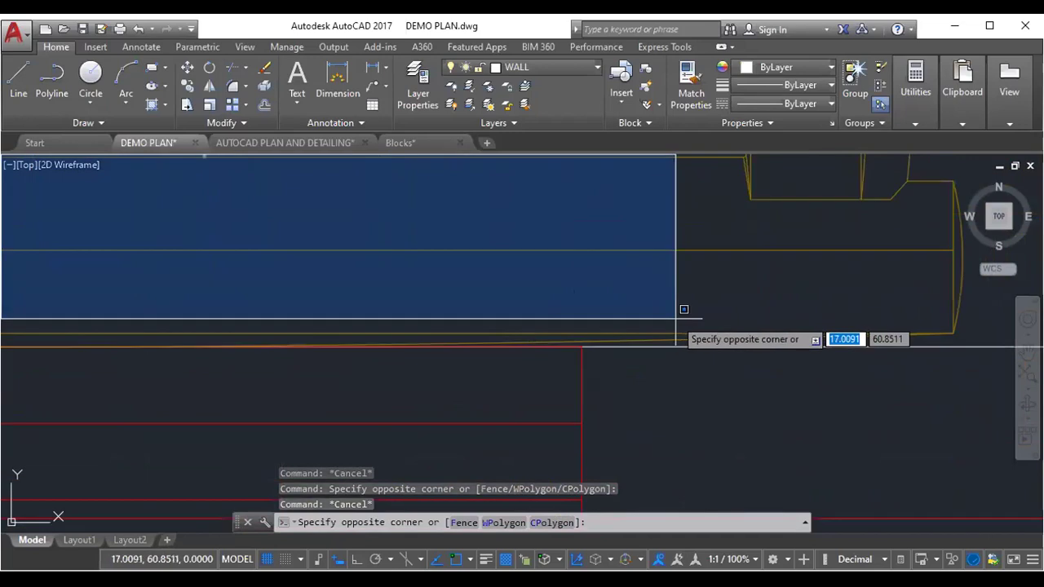
scroll(612, 285, up, 1)
scroll(620, 261, up, 1)
scroll(421, 332, up, 1)
scroll(548, 319, down, 1)
scroll(576, 315, down, 1)
scroll(407, 324, down, 1)
scroll(655, 321, up, 1)
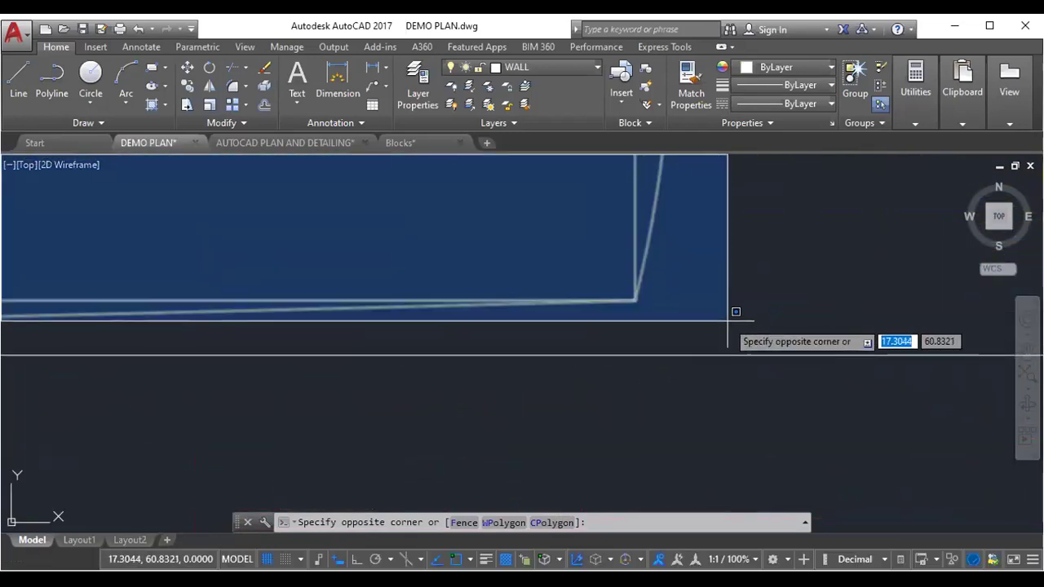
click(709, 334)
scroll(683, 365, down, 1)
scroll(683, 365, down, 2)
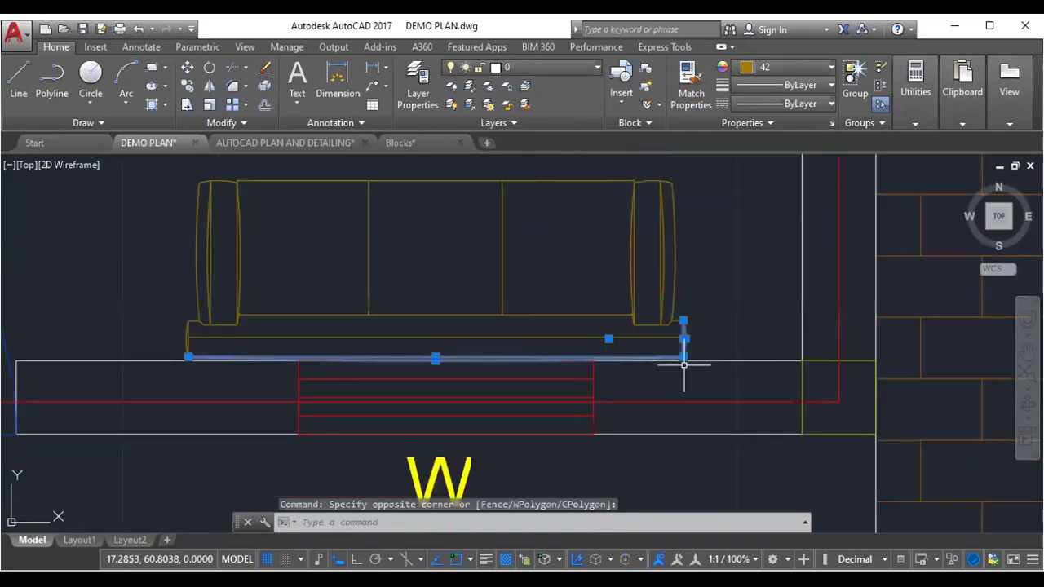
key(Escape)
scroll(510, 354, down, 3)
scroll(497, 347, down, 1)
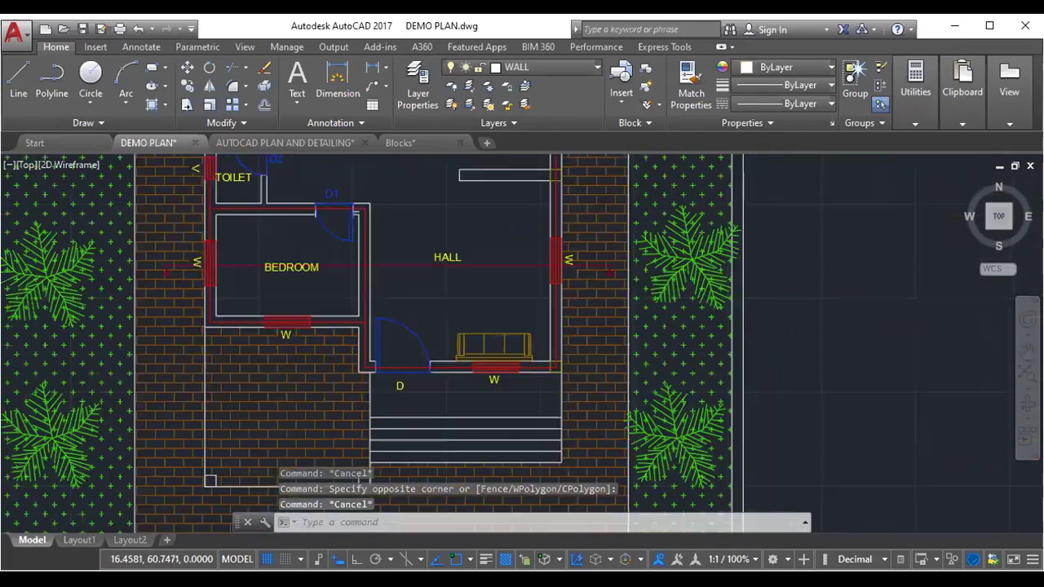
scroll(237, 333, down, 1)
key(ctrl+c)
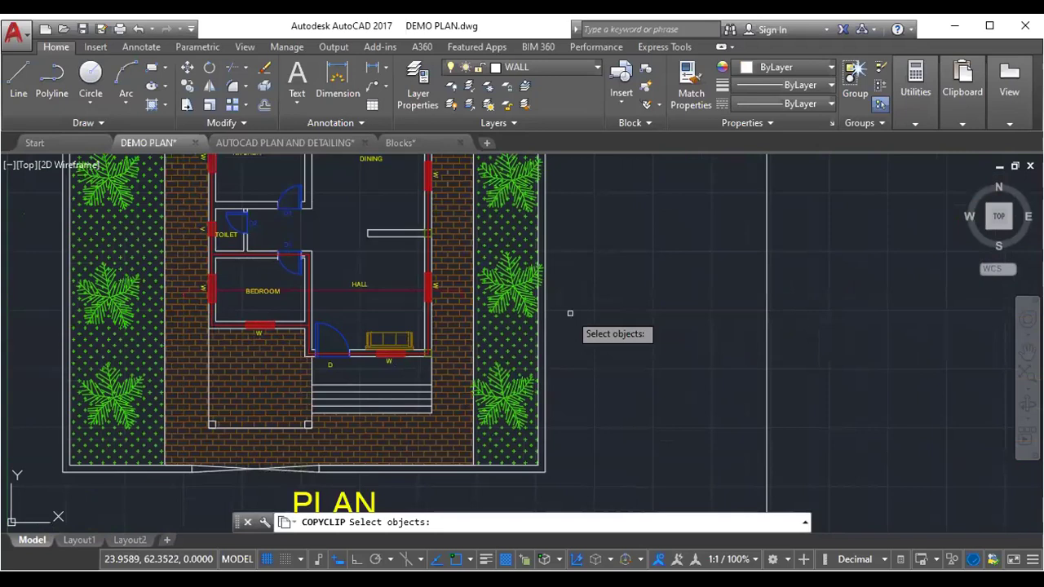
- Copy the sofa block from the Blocks drawing to the clipboard
key(Escape)
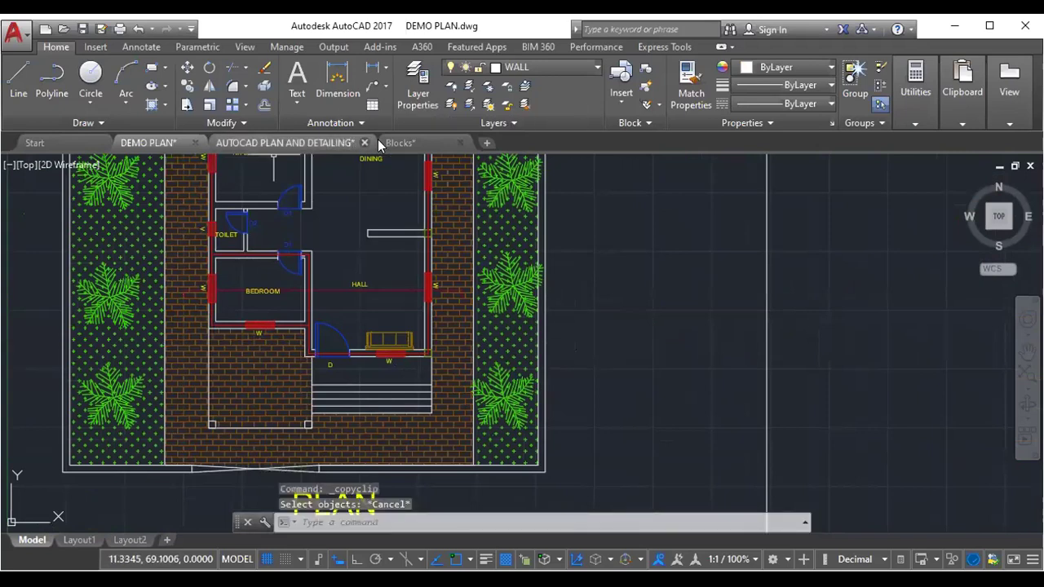
click(400, 143)
scroll(416, 367, up, 2)
scroll(416, 367, up, 2)
scroll(245, 215, up, 2)
click(234, 209)
scroll(281, 335, down, 2)
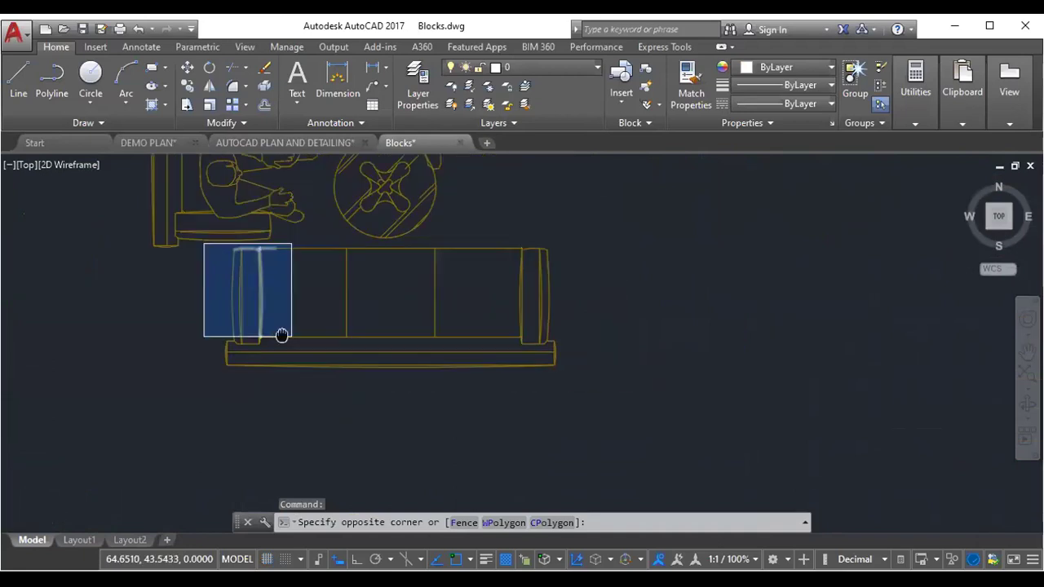
click(606, 408)
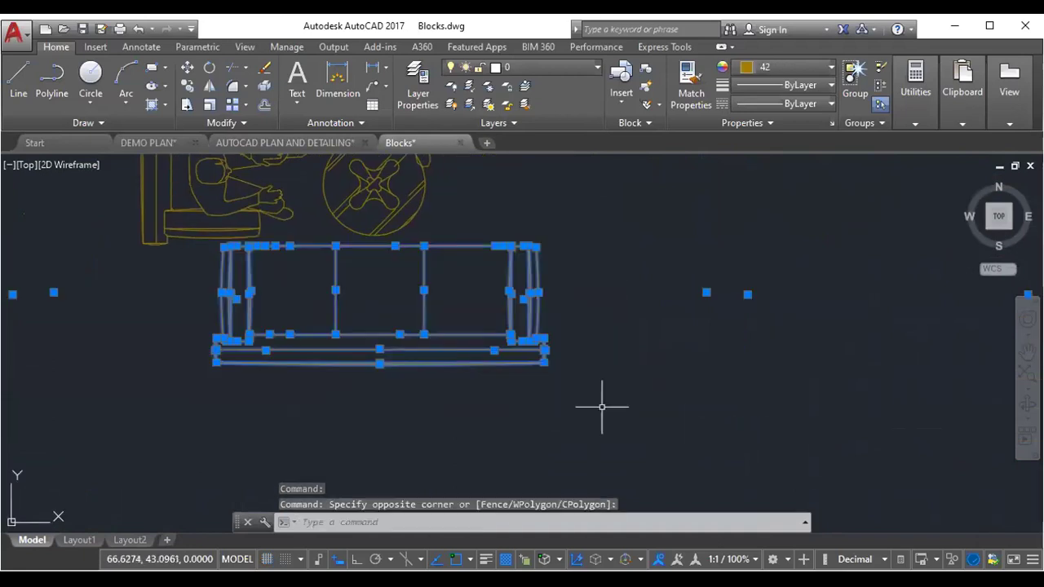
key(ctrl+c)
- Paste the sofa into DEMO PLAN in the empty area beside the plan
click(143, 143)
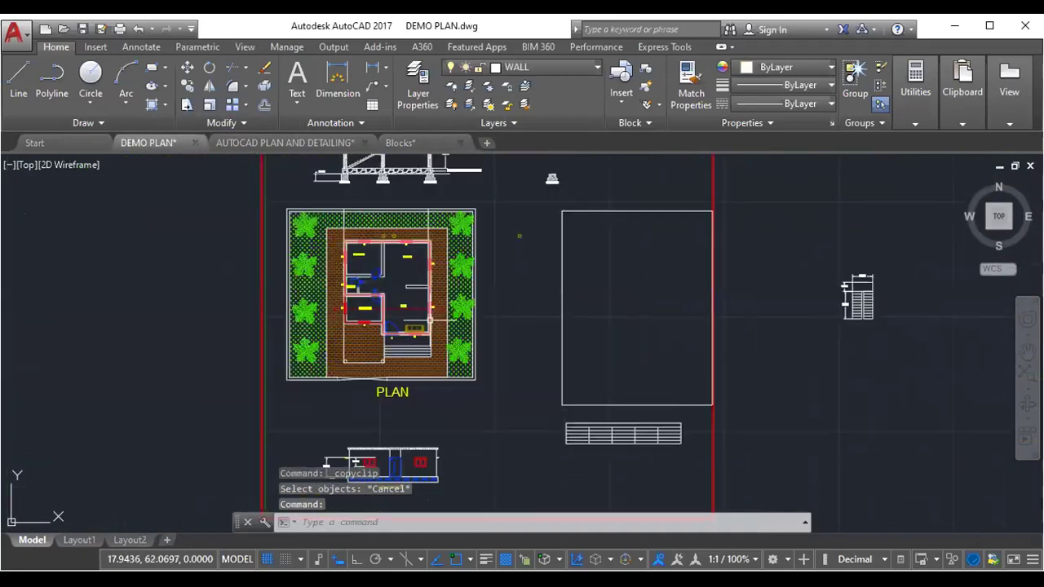
scroll(410, 290, up, 2)
scroll(412, 298, up, 2)
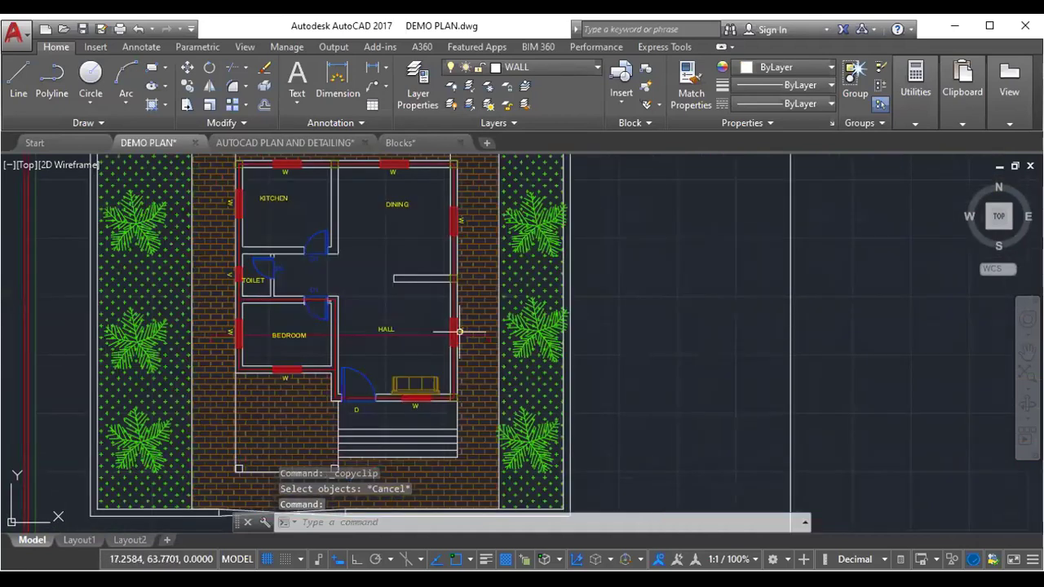
scroll(459, 332, up, 2)
middle_drag(459, 327, 186, 291)
scroll(408, 308, down, 2)
key(ctrl+v)
scroll(408, 308, up, 2)
click(467, 278)
- Rotate the pasted sofa 90° about its corner so it stands upright
click(324, 244)
click(569, 353)
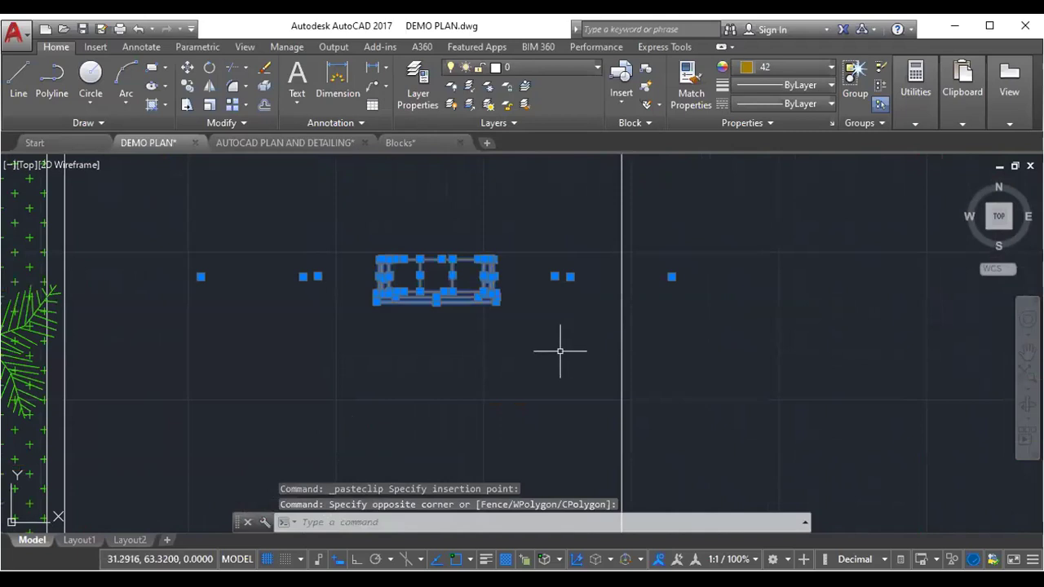
text(ro)
key(Return)
click(495, 302)
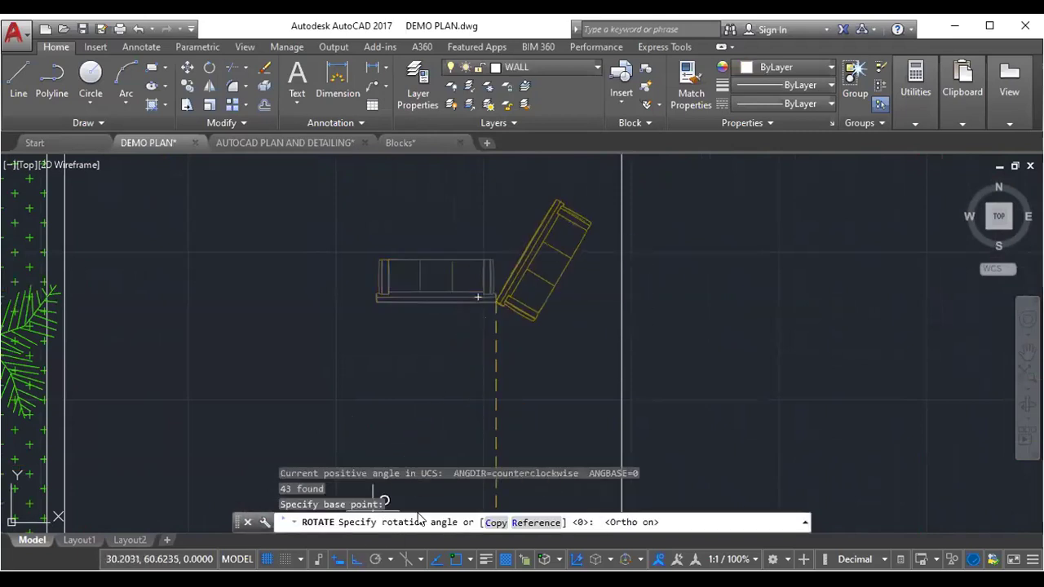
click(470, 204)
- Move the upright sofa against the hall's right wall by the W window
click(424, 284)
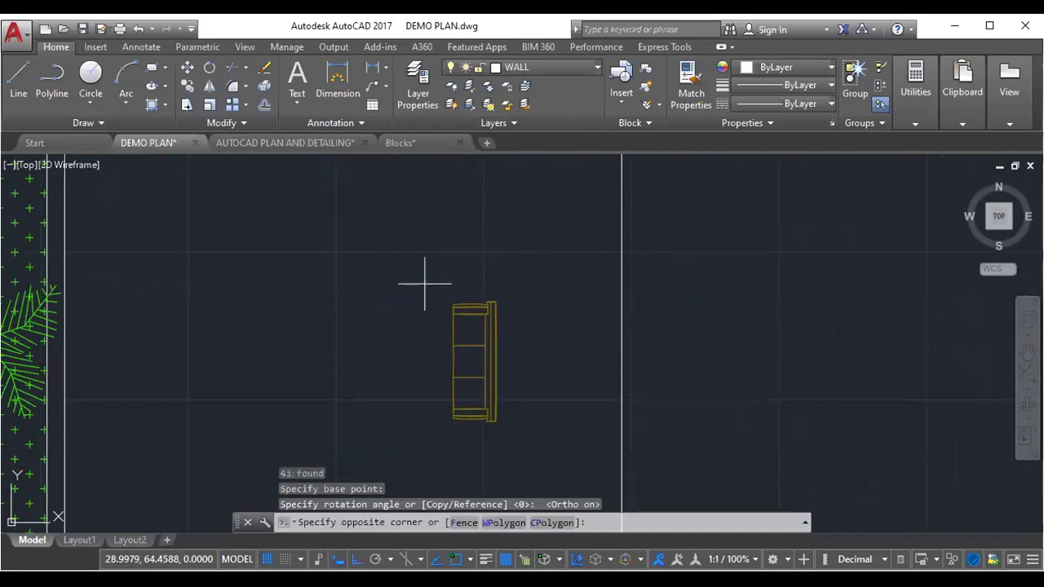
click(531, 448)
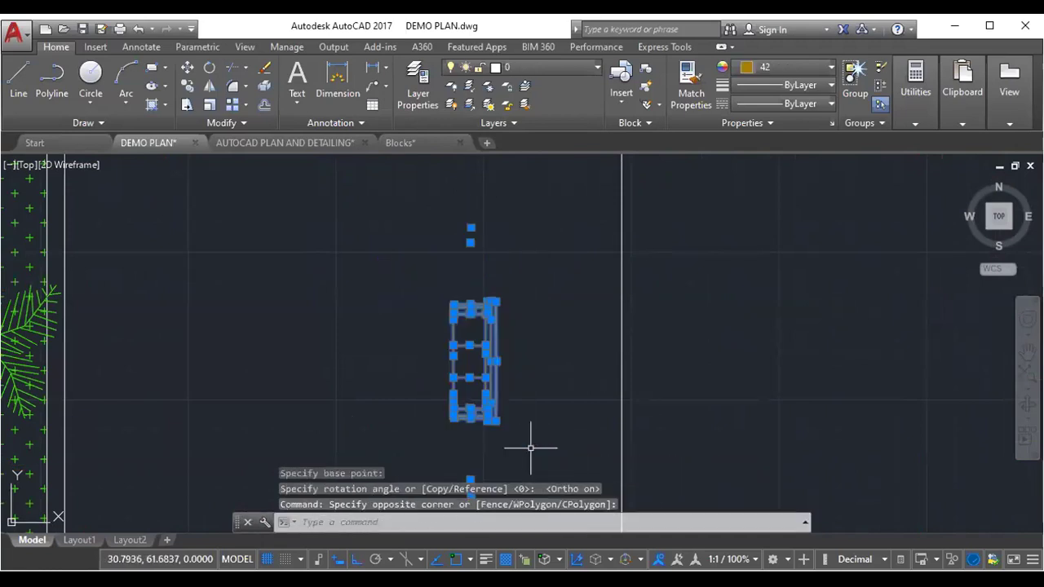
text(m)
key(Return)
click(499, 360)
scroll(538, 407, down, 3)
scroll(544, 384, down, 2)
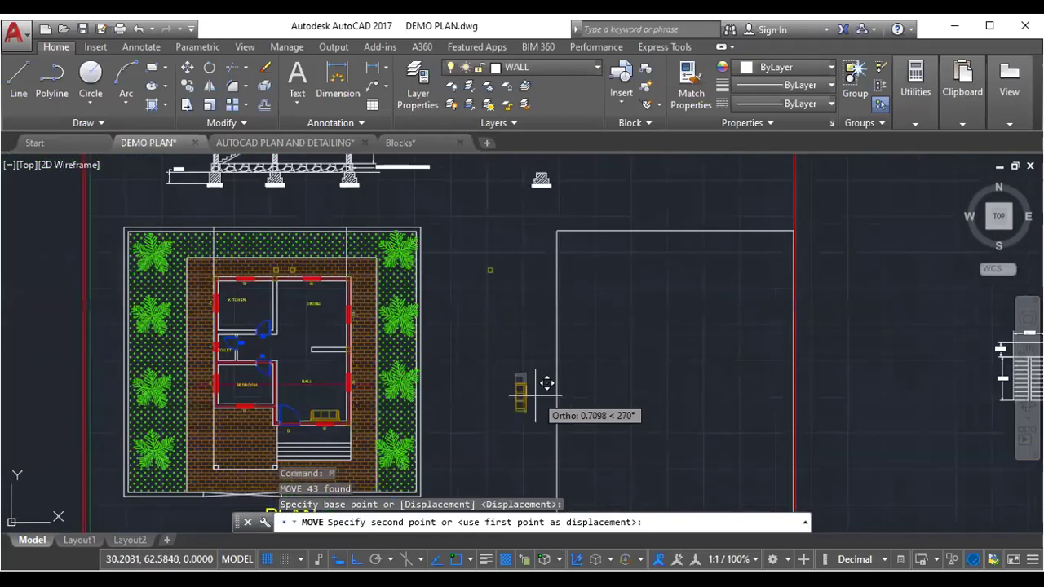
scroll(326, 394, up, 5)
scroll(326, 396, up, 2)
scroll(457, 379, up, 3)
scroll(465, 371, down, 5)
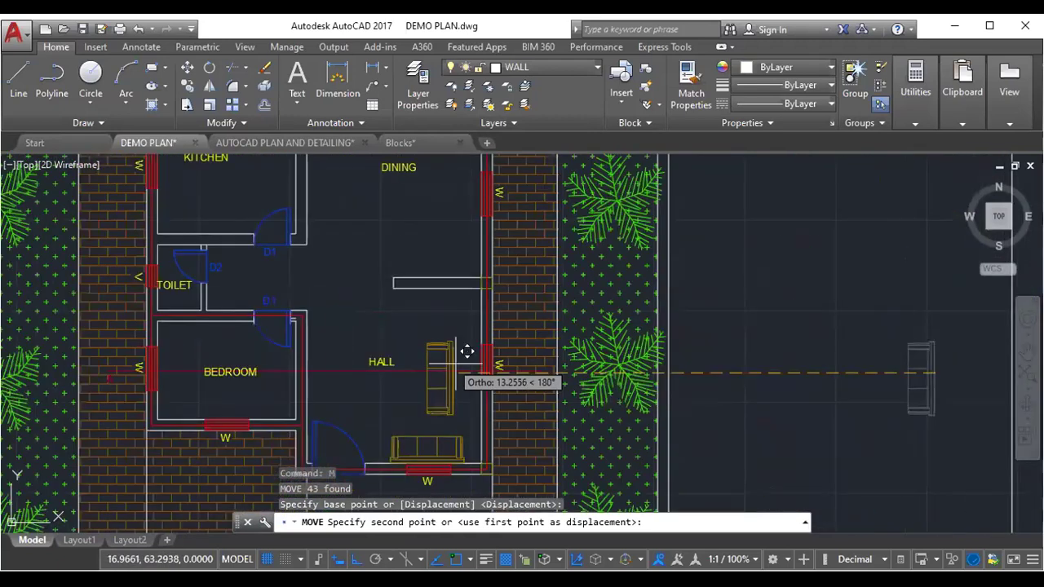
middle_drag(461, 363, 461, 329)
scroll(461, 330, up, 4)
click(473, 303)
scroll(435, 354, down, 2)
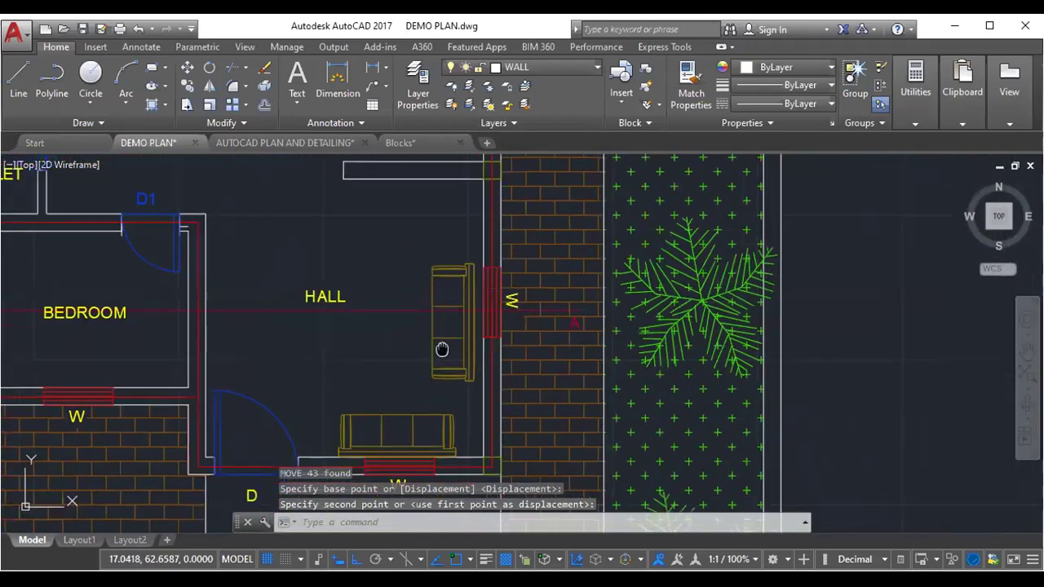
scroll(381, 324, up, 2)
scroll(370, 330, down, 1)
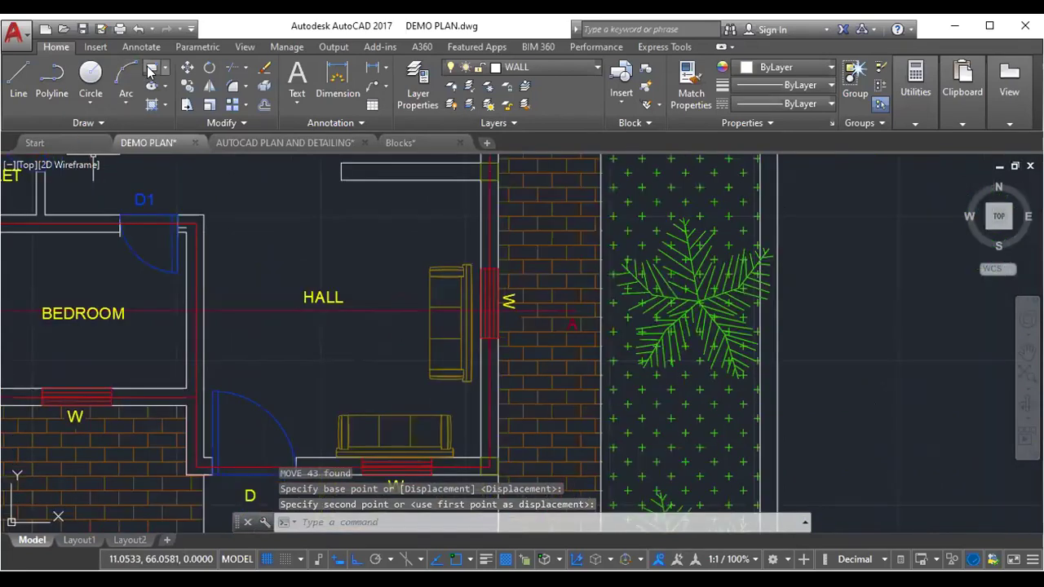
- Draw the table rectangle in the hall with a small circle at its top-left corner
click(152, 67)
click(362, 285)
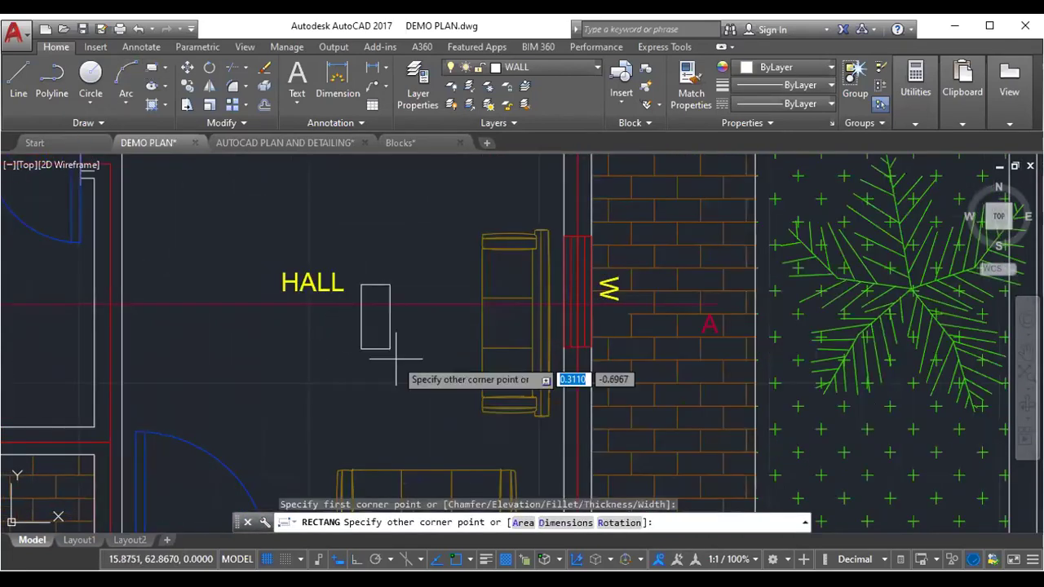
click(442, 382)
scroll(426, 313, up, 2)
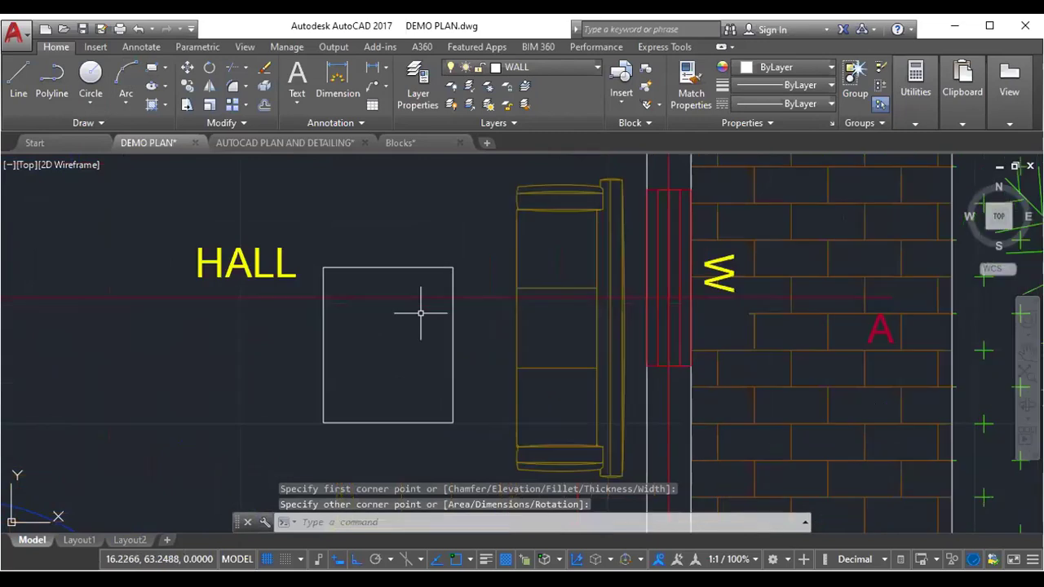
click(90, 75)
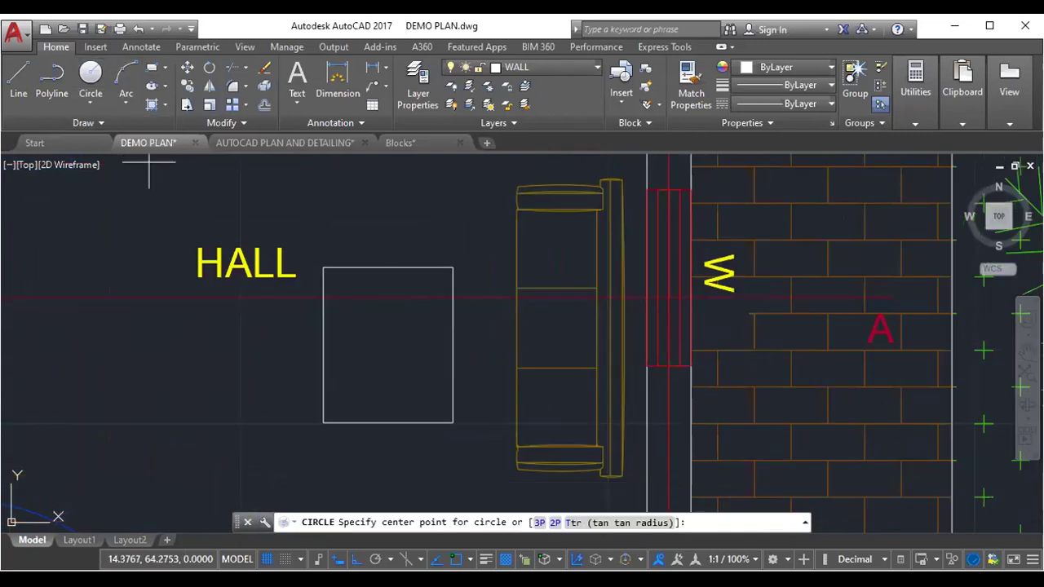
scroll(318, 269, up, 1)
click(347, 293)
click(351, 293)
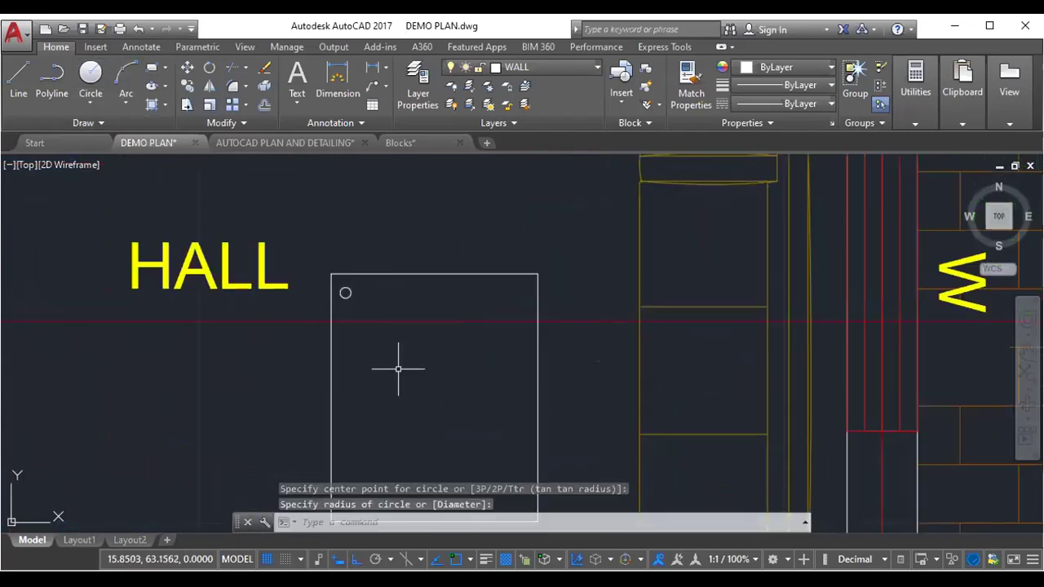
middle_drag(360, 310, 305, 261)
- Copy the corner circle to the table's other corners
click(296, 244)
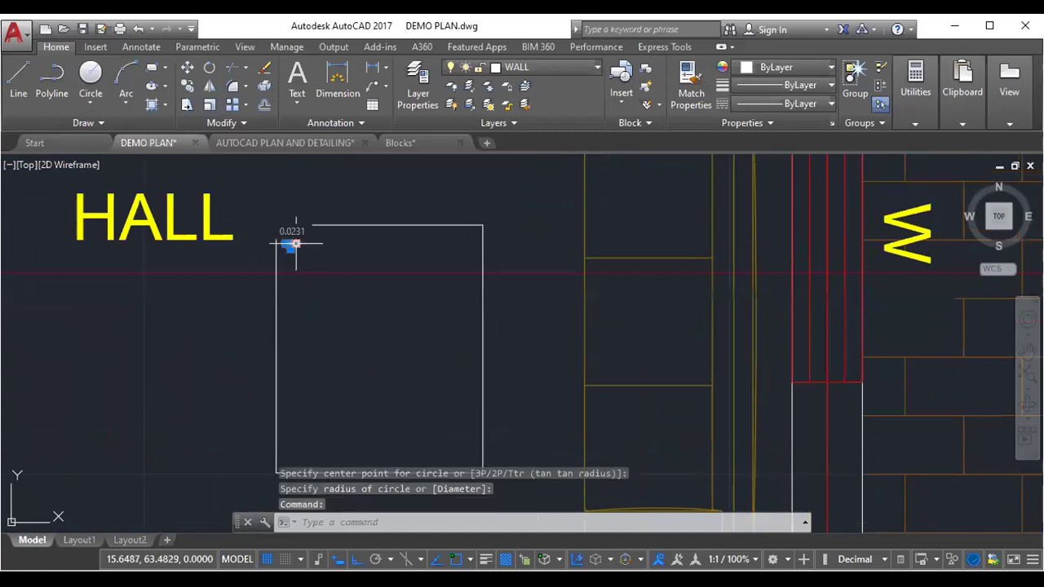
text(co)
key(Return)
click(291, 244)
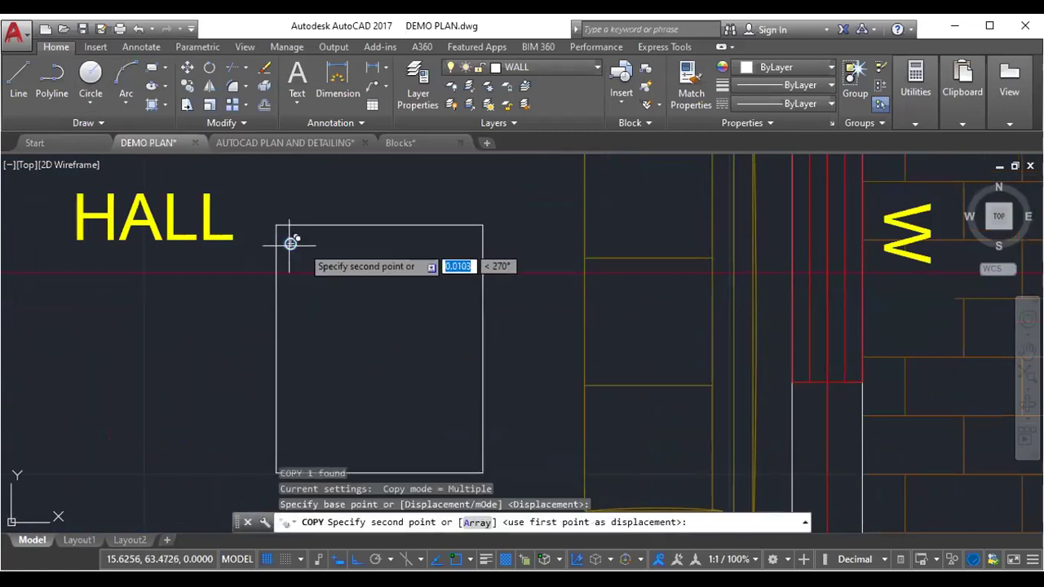
click(445, 322)
middle_drag(445, 323, 454, 254)
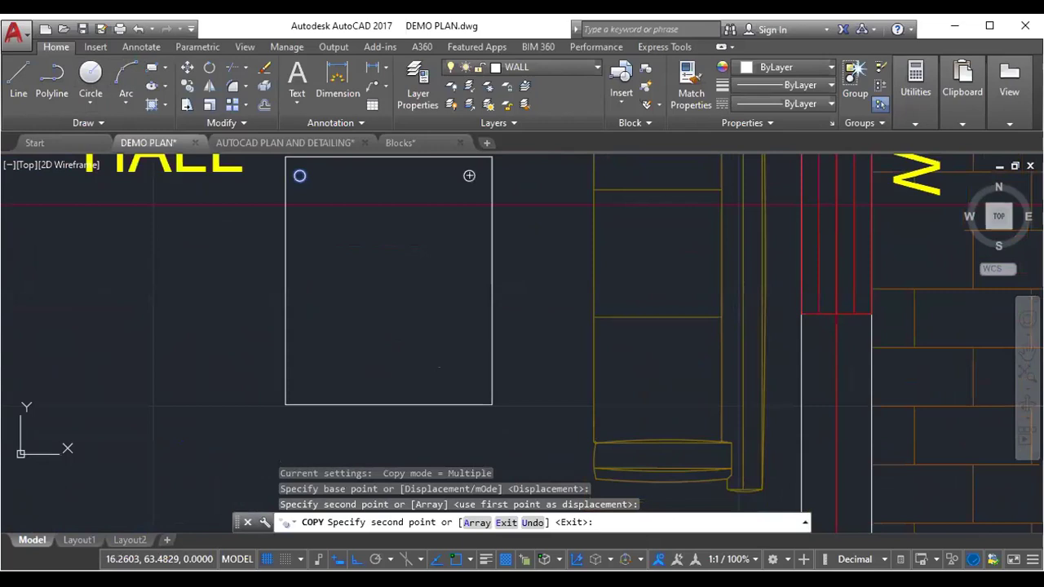
click(428, 390)
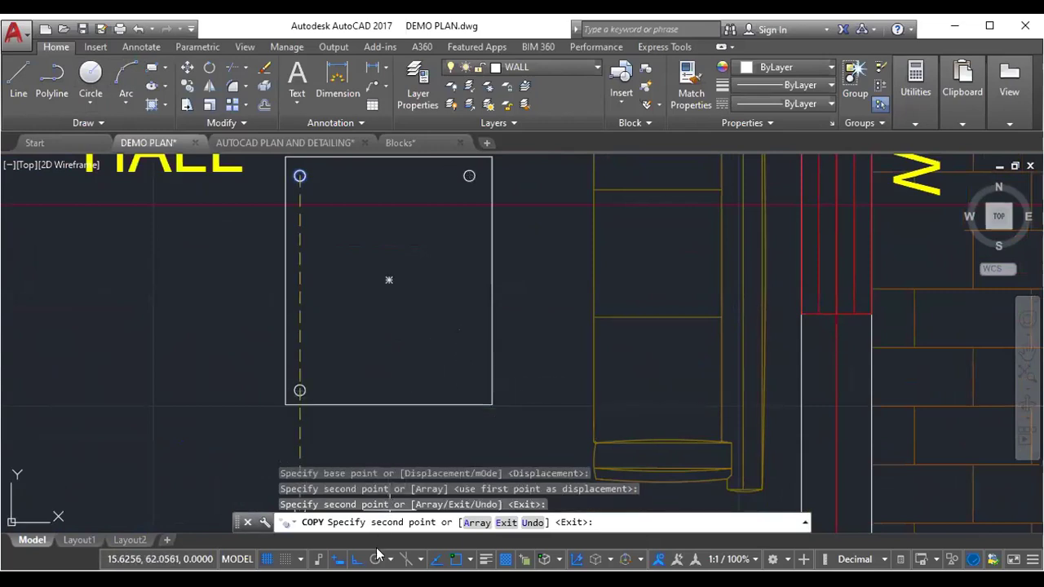
click(338, 559)
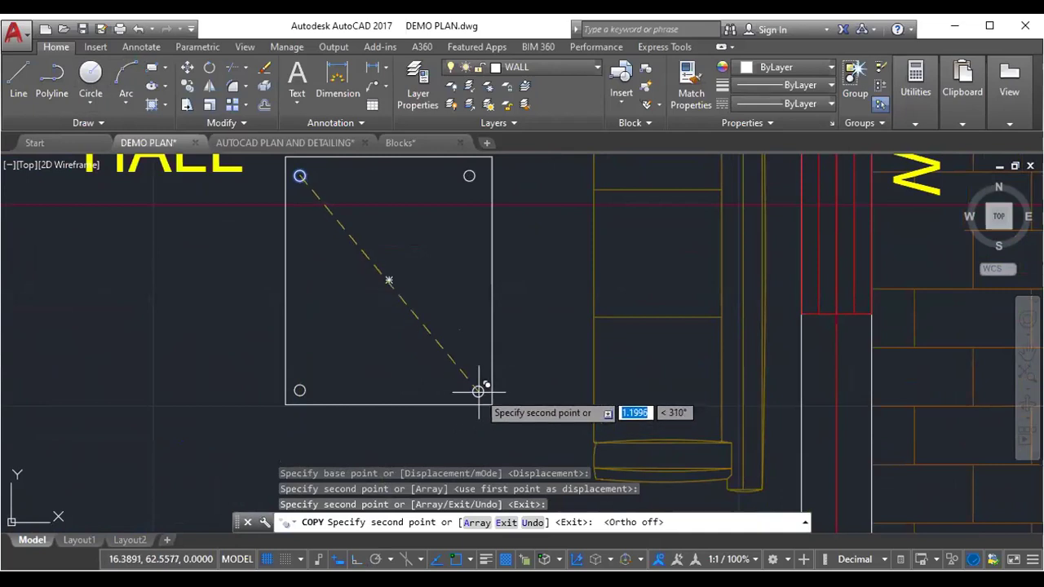
key(Escape)
scroll(401, 350, down, 5)
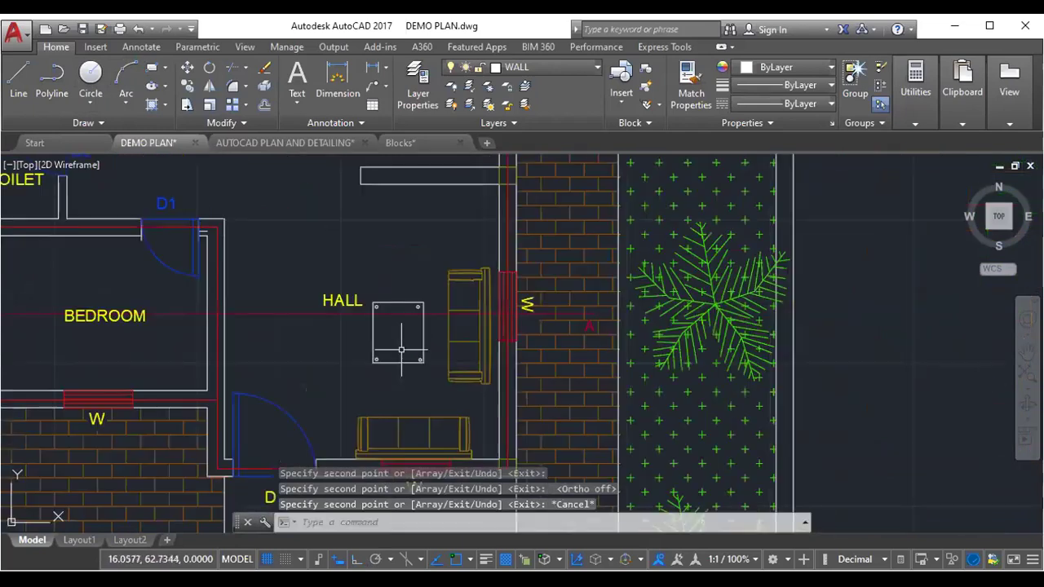
scroll(440, 359, down, 1)
scroll(421, 268, up, 3)
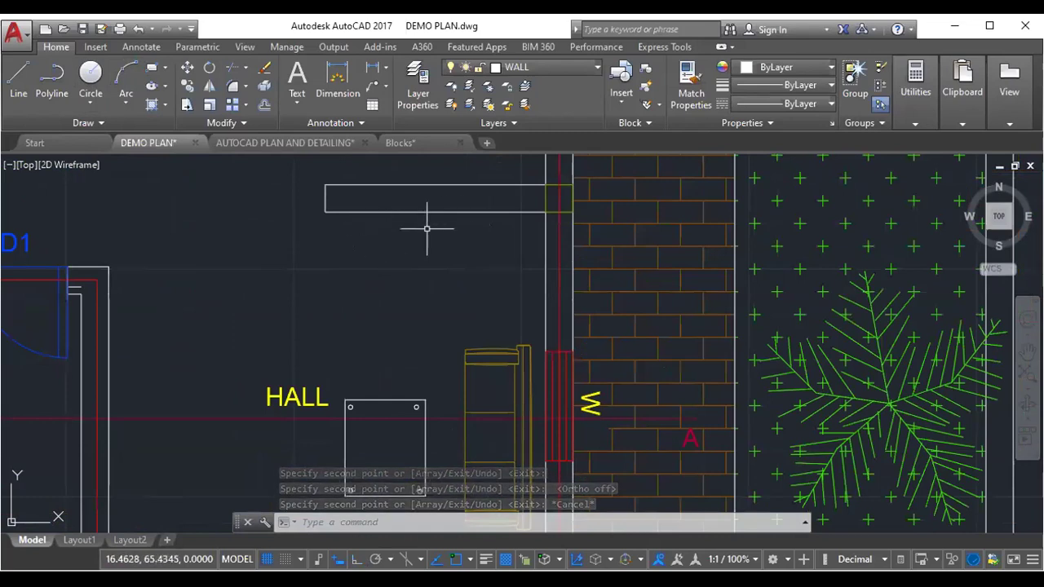
middle_drag(465, 245, 422, 279)
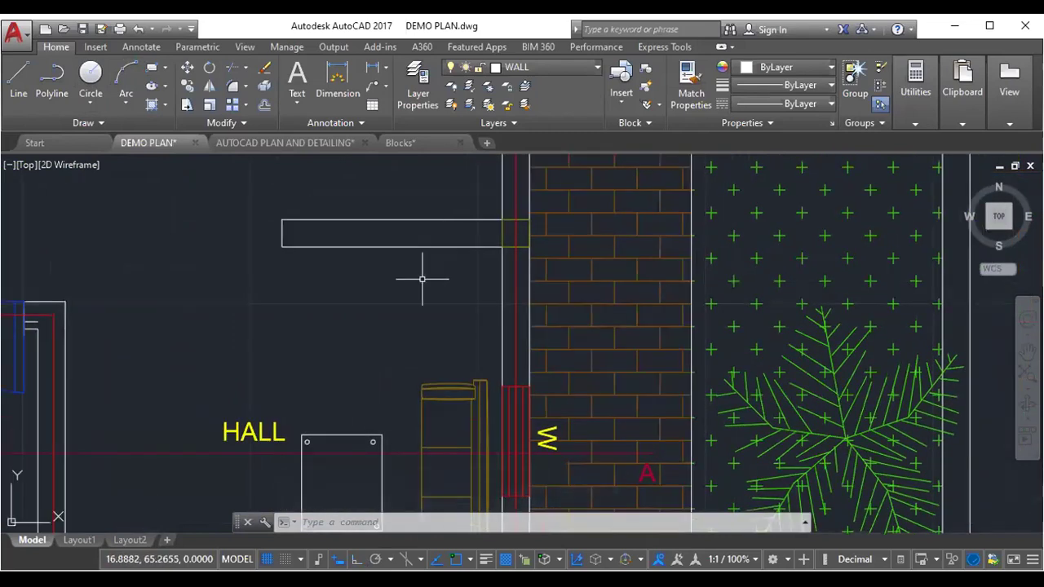
scroll(388, 290, down, 3)
scroll(278, 342, down, 2)
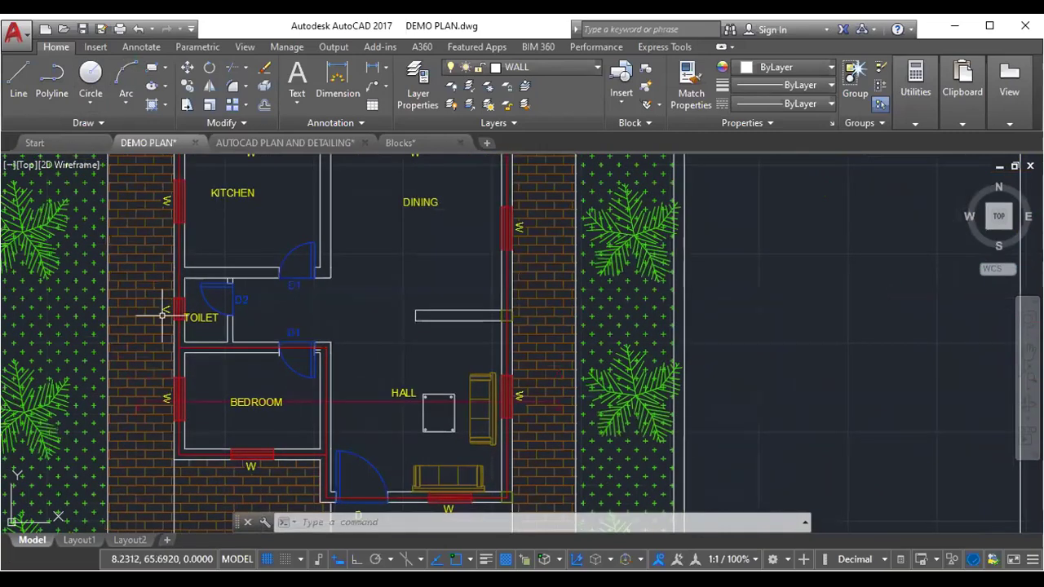
- Insert the imperial toilet block into the toilet room and set its view to Elongated (Plan)
scroll(241, 310, up, 6)
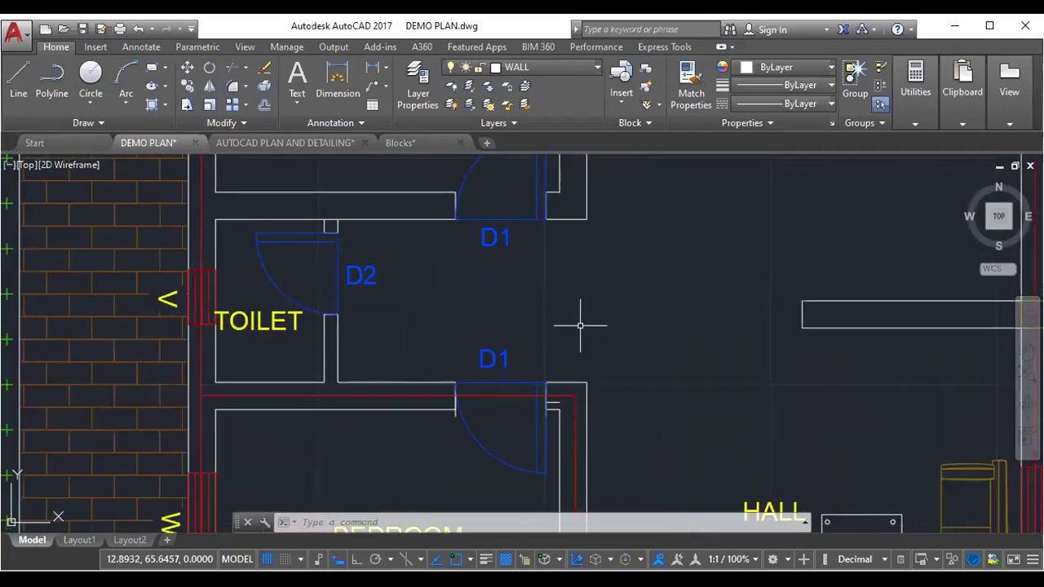
key(ctrl+3)
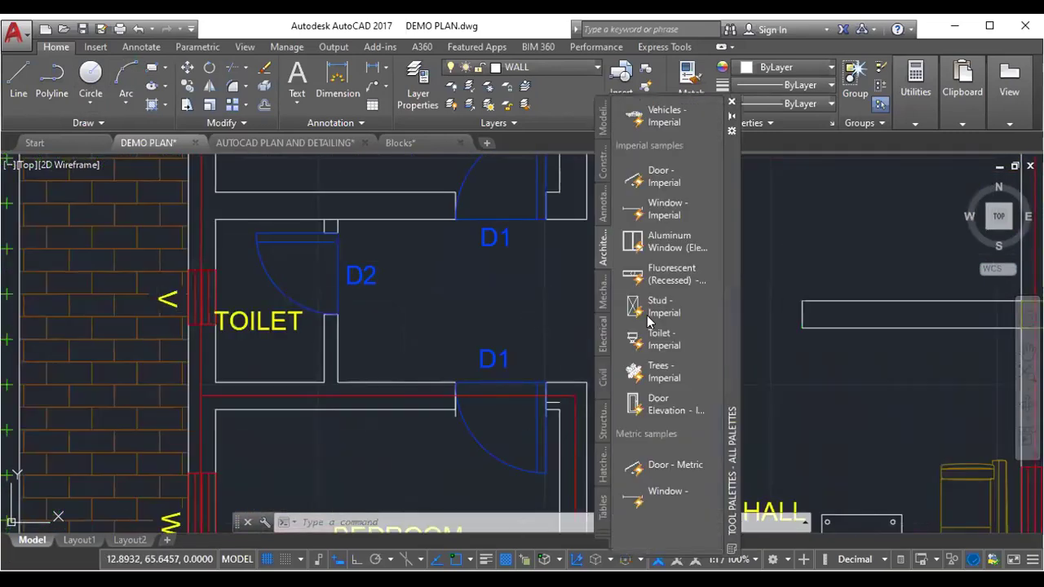
drag(653, 341, 614, 337)
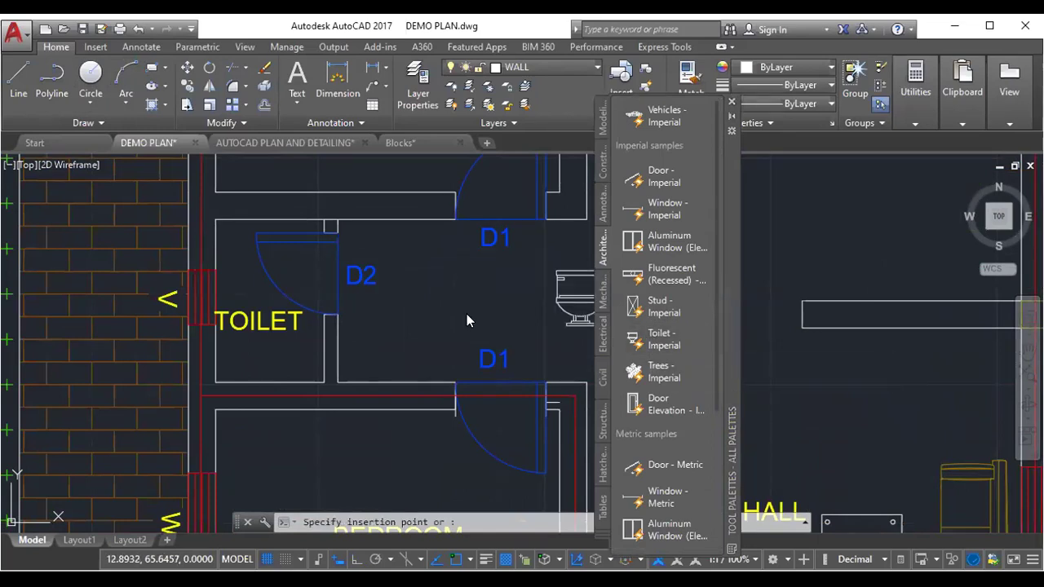
click(404, 265)
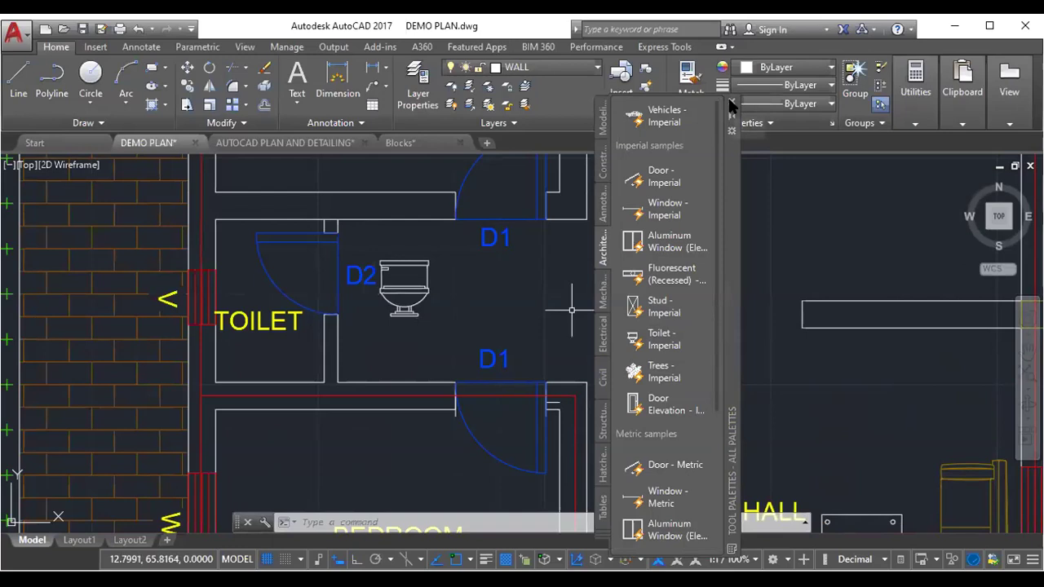
scroll(392, 281, up, 2)
scroll(392, 281, up, 2)
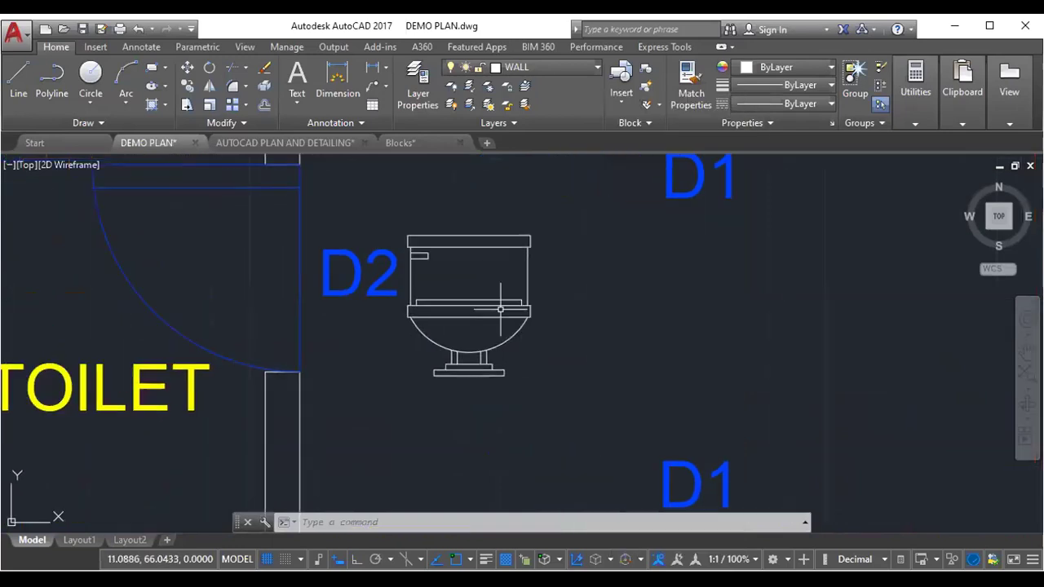
scroll(392, 282, up, 2)
click(421, 399)
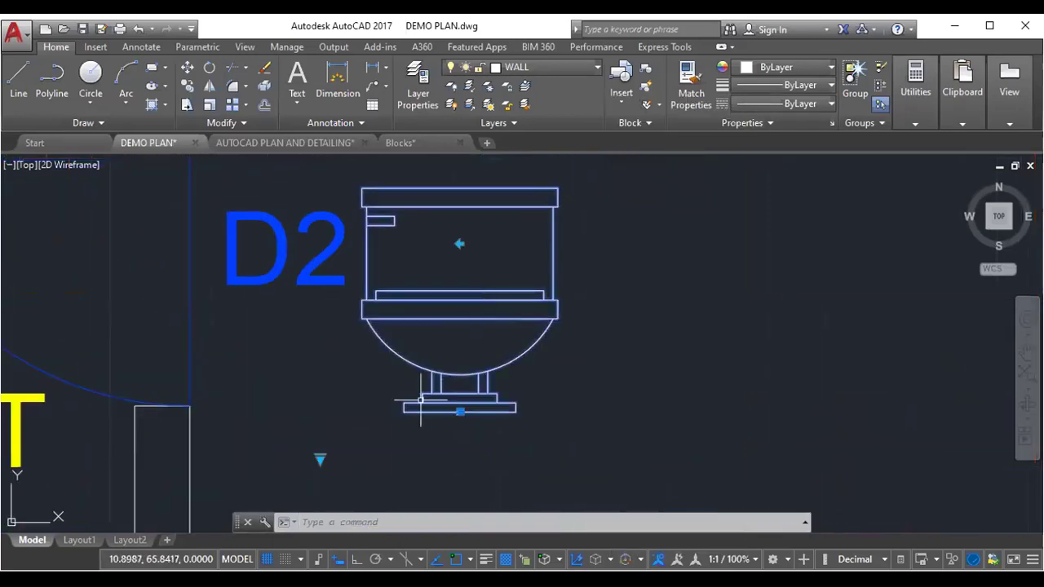
click(320, 459)
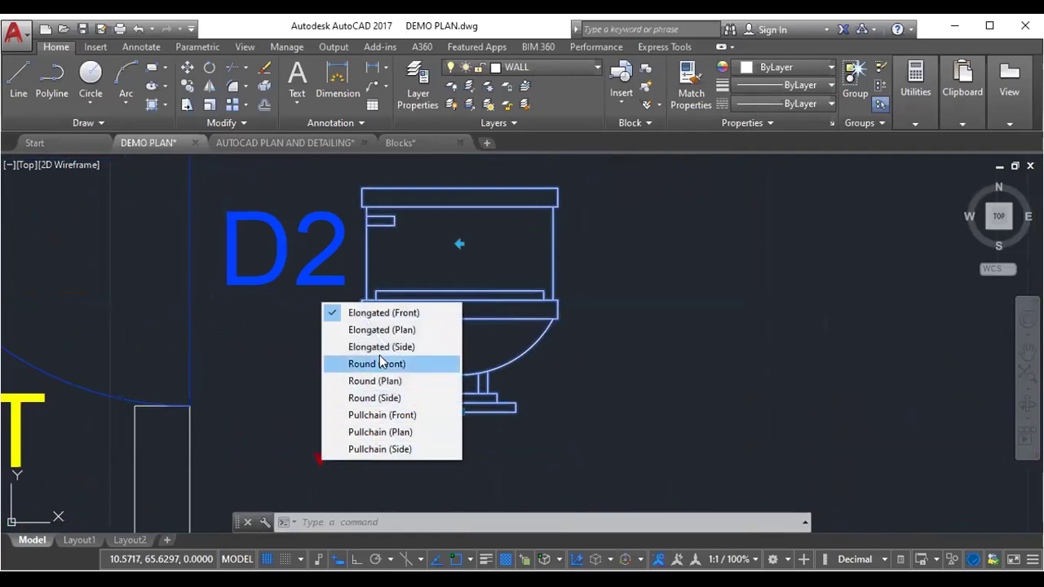
click(394, 335)
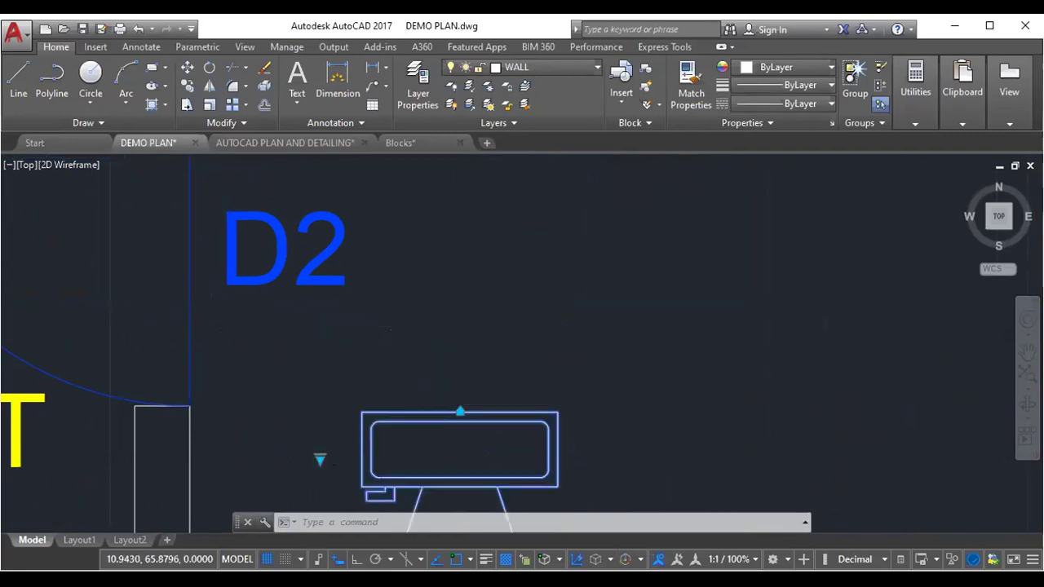
scroll(514, 325, down, 4)
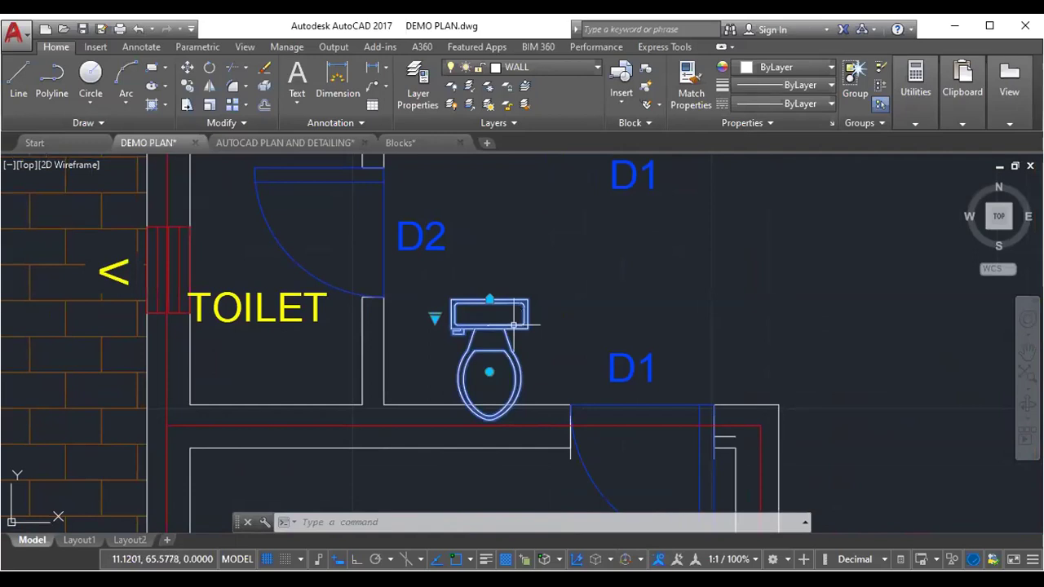
- Rotate the toilet fixture 180° about its corner
text(RO)
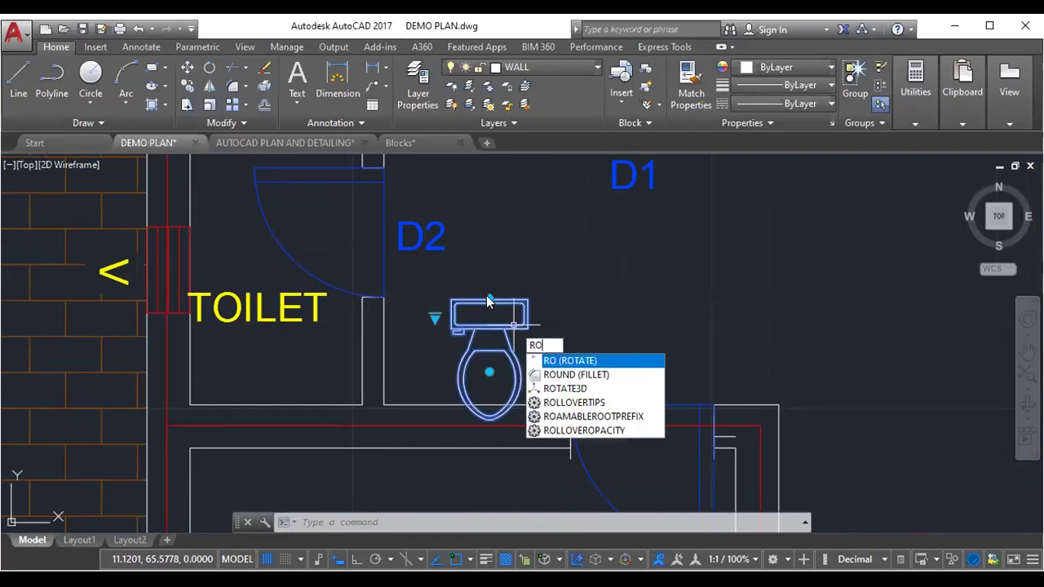
key(Return)
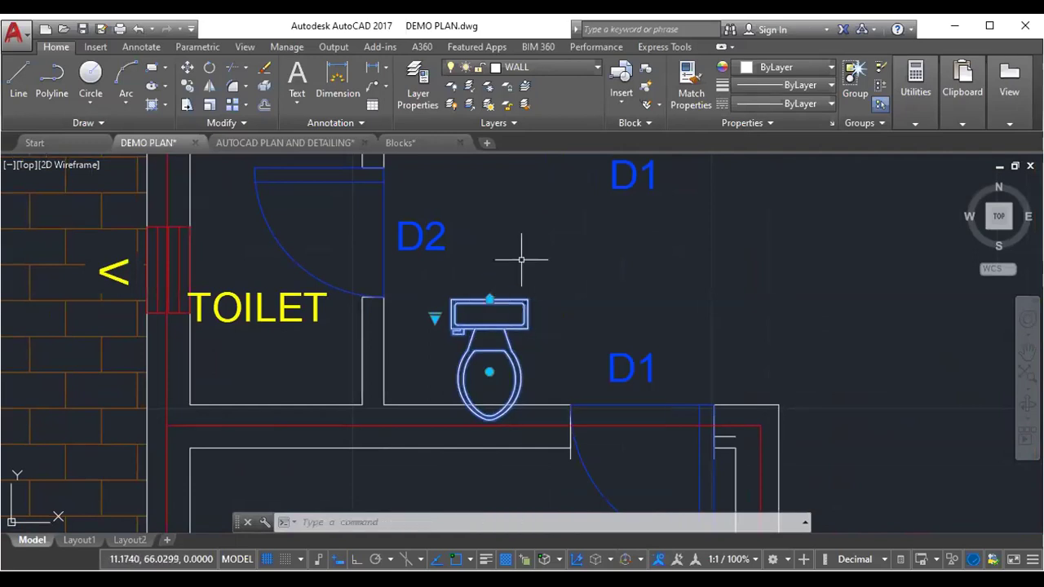
key(Return)
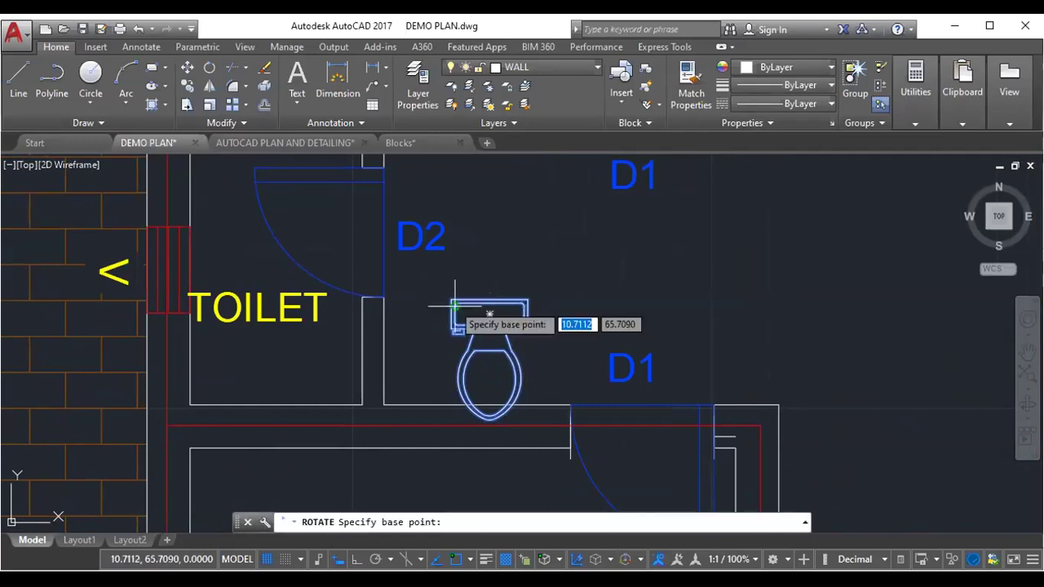
click(458, 307)
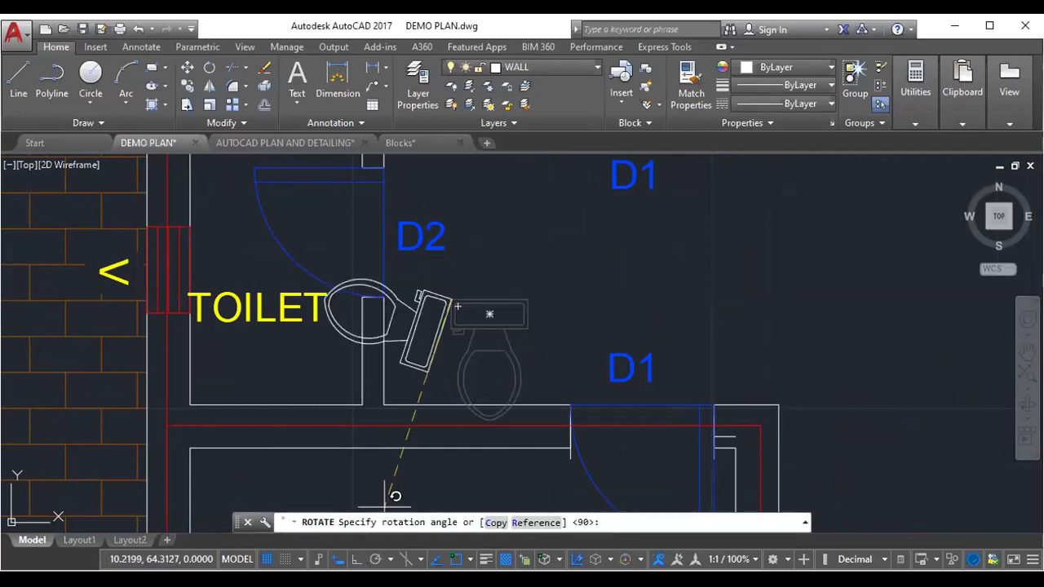
click(380, 289)
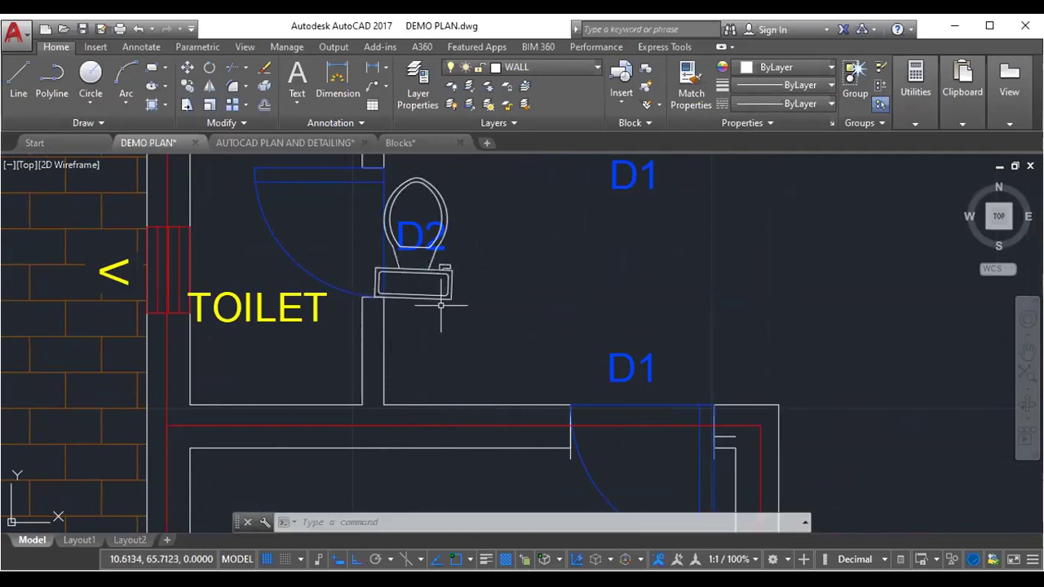
key(ctrl+z)
click(421, 283)
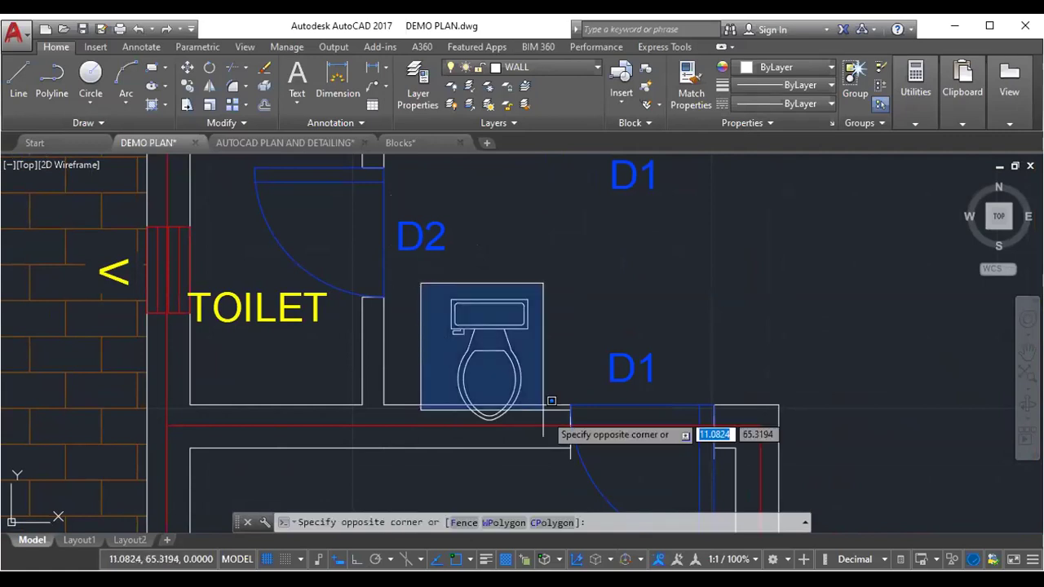
click(556, 427)
text(ro)
key(Return)
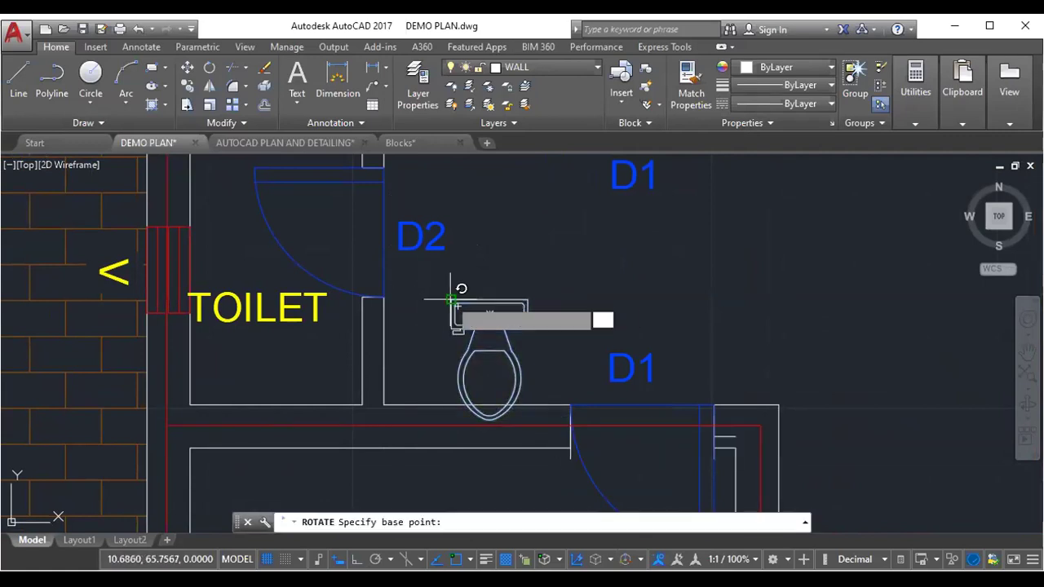
click(451, 300)
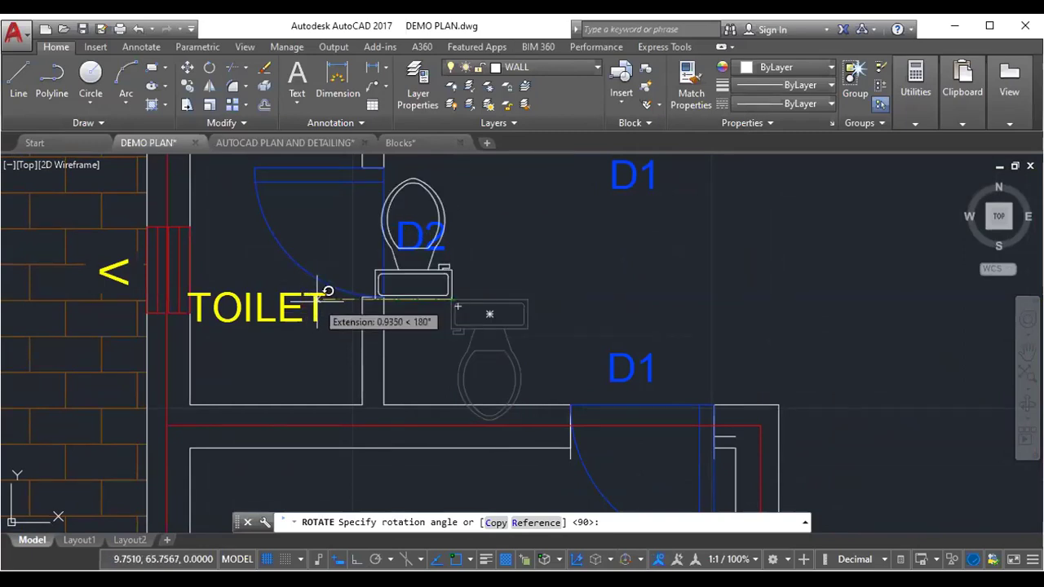
click(328, 291)
- Move the rotated toilet down-left against the lower wall beside the TOILET label
click(422, 296)
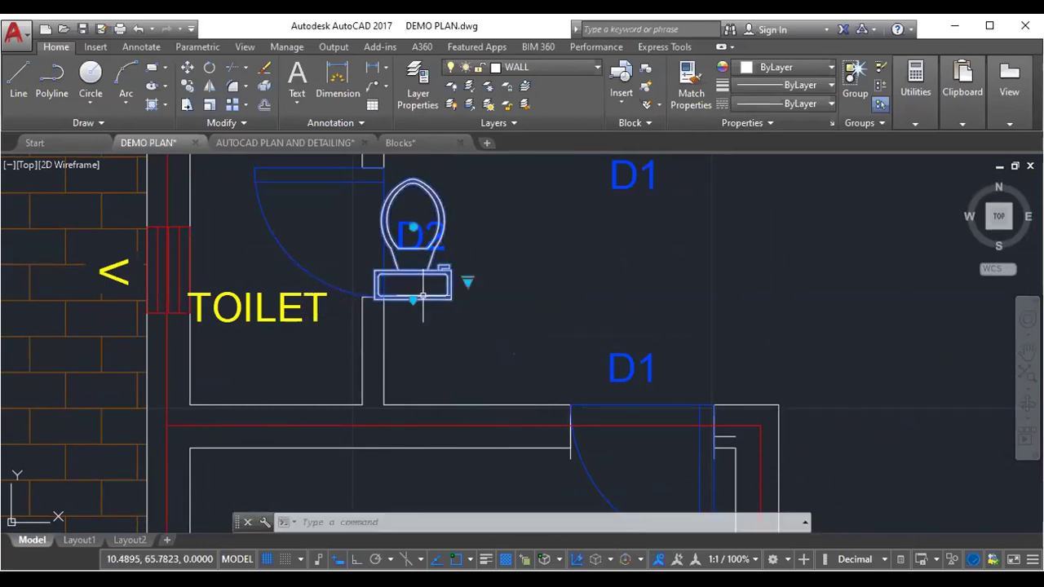
text(m)
key(Return)
click(414, 300)
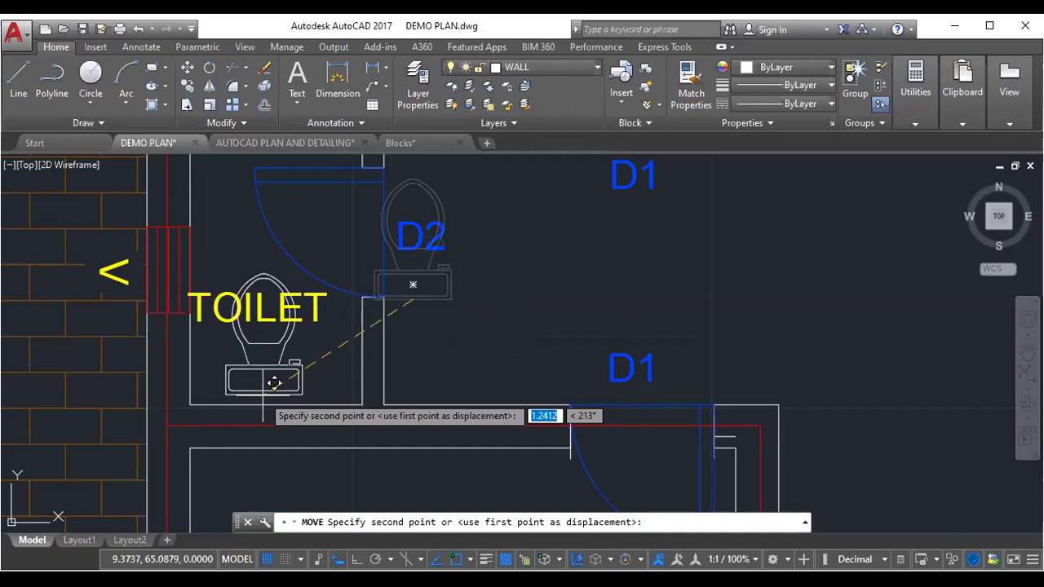
click(282, 391)
- Zoom out and centre the whole DEMO PLAN house in view
scroll(283, 391, down, 3)
scroll(408, 384, down, 3)
scroll(557, 382, down, 3)
middle_drag(557, 382, 450, 319)
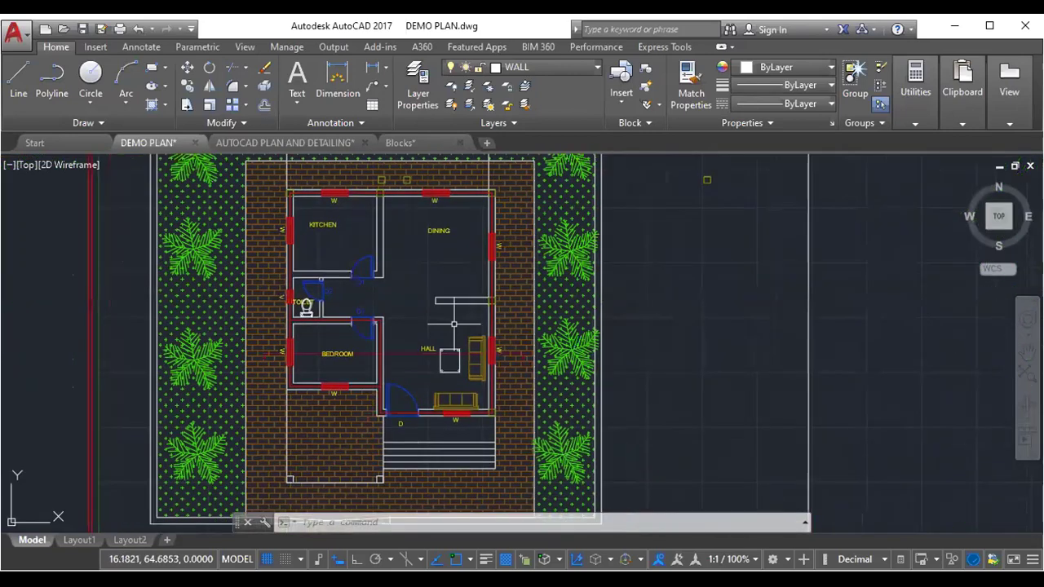
scroll(454, 325, up, 2)
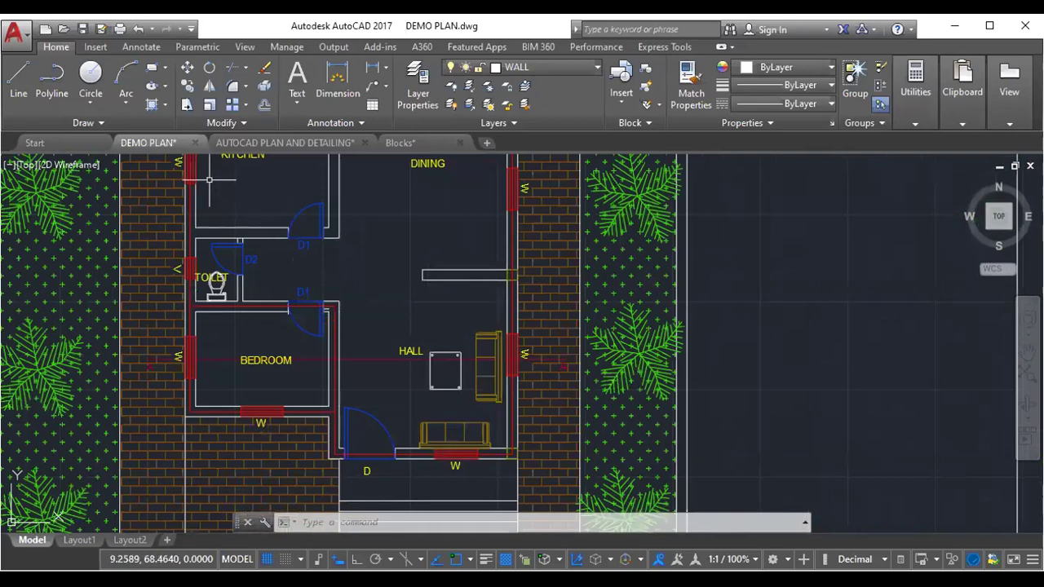
scroll(359, 269, down, 2)
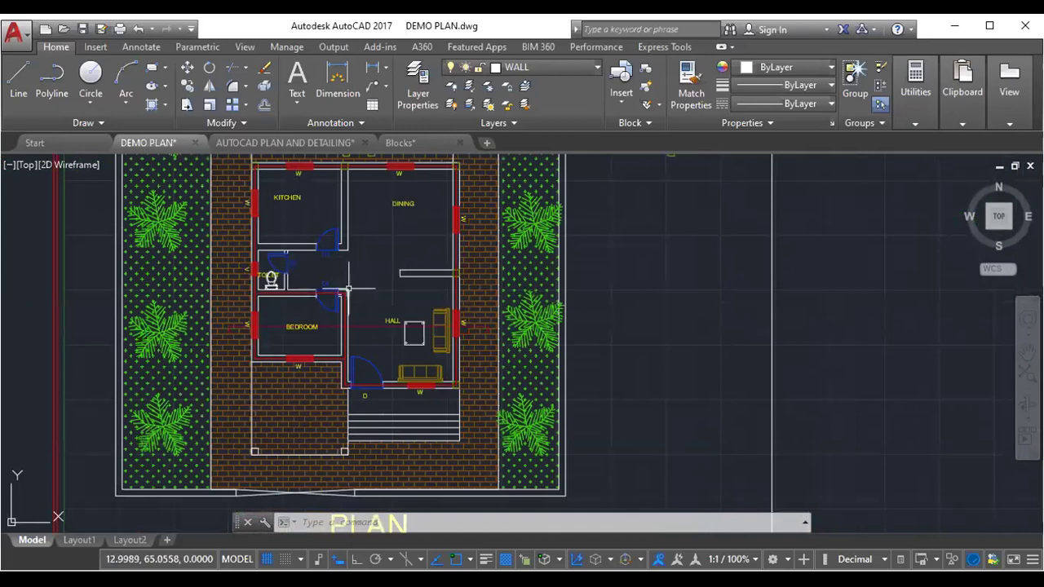
middle_drag(348, 288, 382, 318)
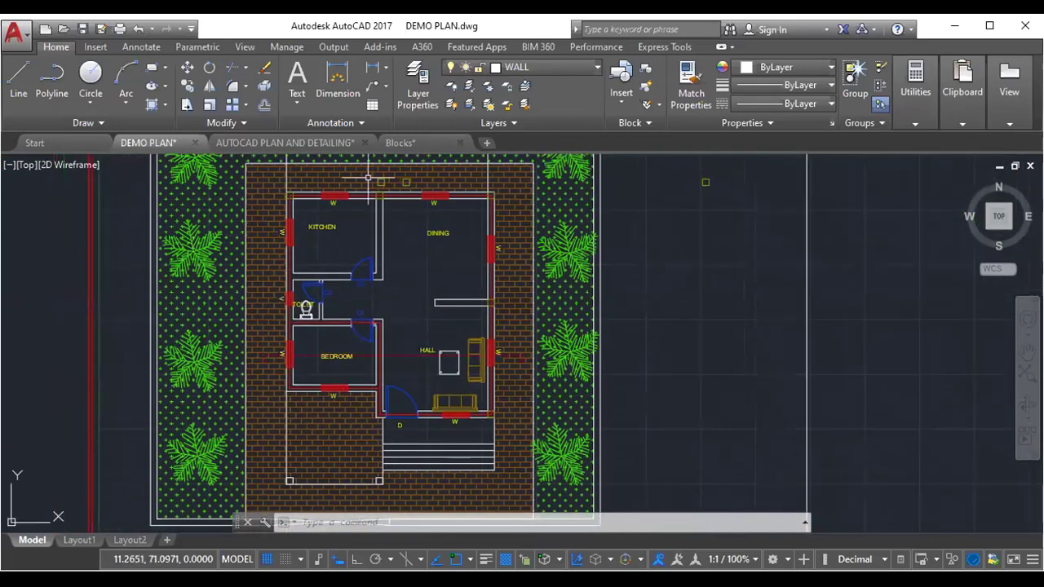
mouse_move(286, 142)
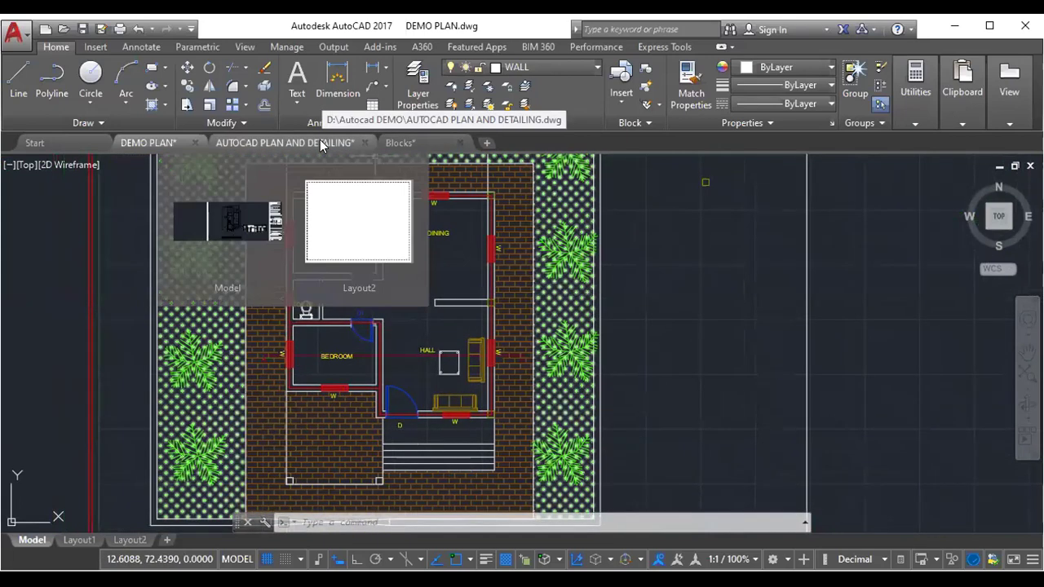
- Switch to the AUTOCAD PLAN AND DETAILING drawing and bring up the application menu's Open options
click(320, 143)
scroll(427, 291, down, 4)
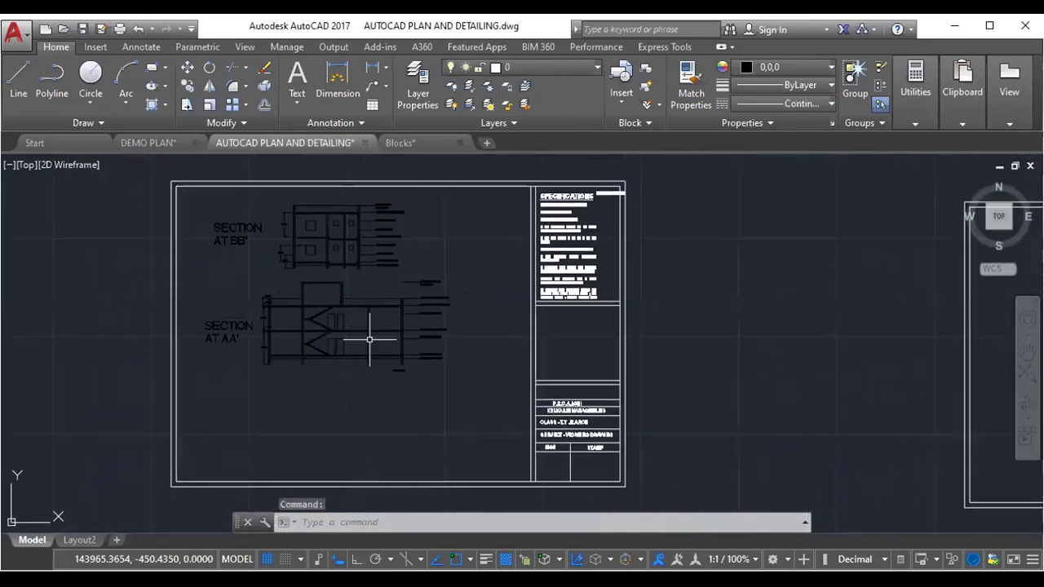
scroll(369, 339, down, 1)
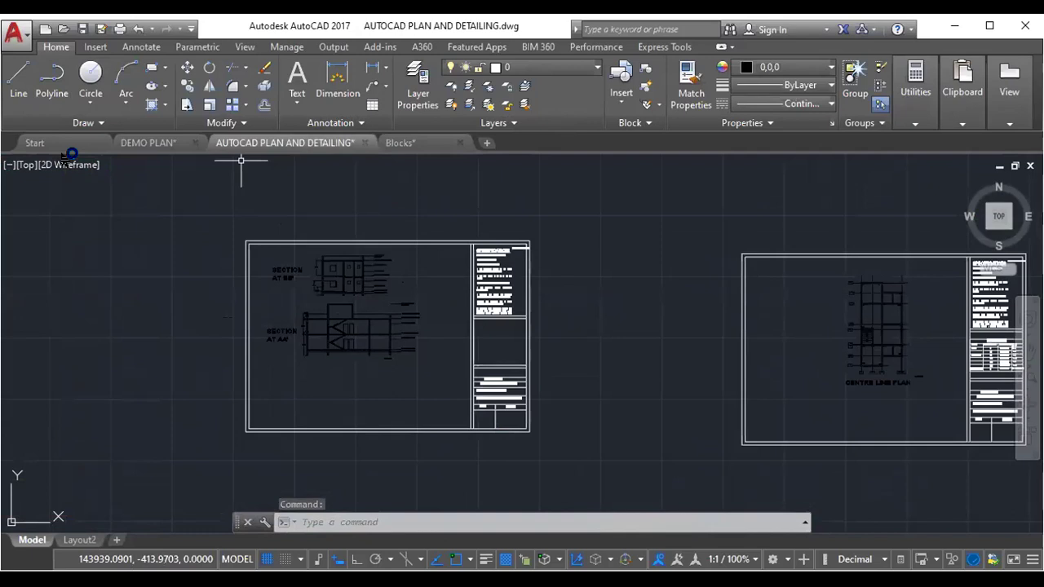
click(16, 36)
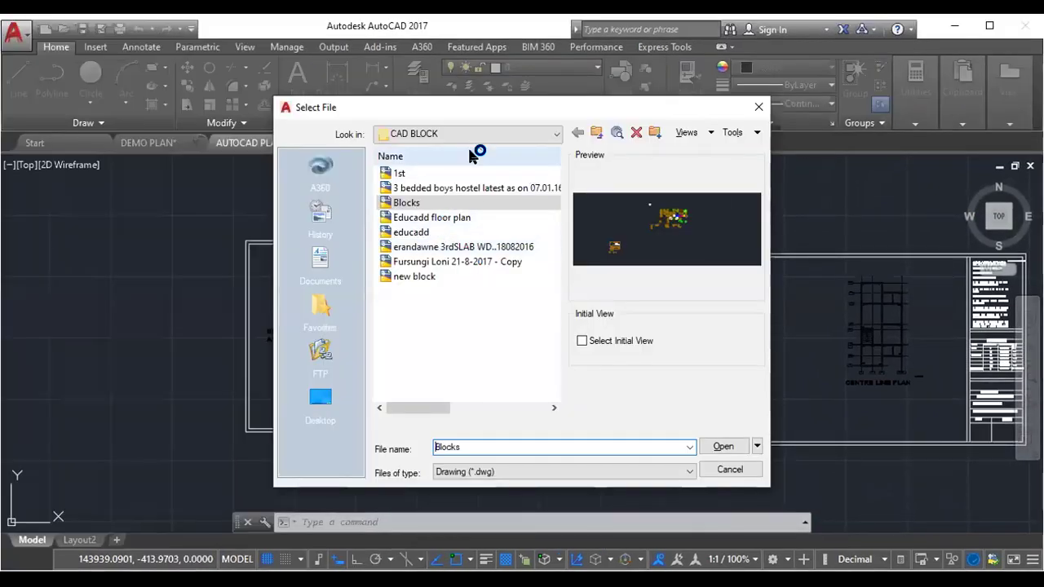
- Open Fursungi Loni 21-8-2017 - Copy from the Select File dialog
click(466, 262)
click(724, 446)
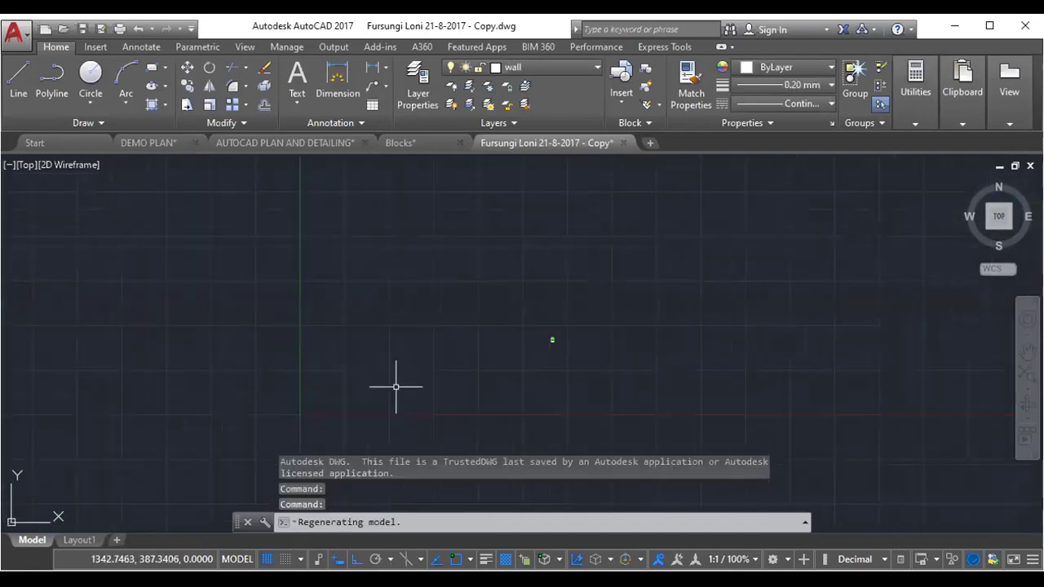
scroll(530, 357, up, 3)
middle_drag(289, 361, 499, 380)
scroll(499, 380, up, 3)
scroll(373, 361, up, 2)
scroll(373, 361, up, 1)
mouse_move(457, 343)
middle_down()
mouse_move(494, 323)
mouse_move(490, 408)
middle_up()
scroll(479, 288, up, 2)
scroll(479, 288, up, 2)
scroll(479, 288, up, 1)
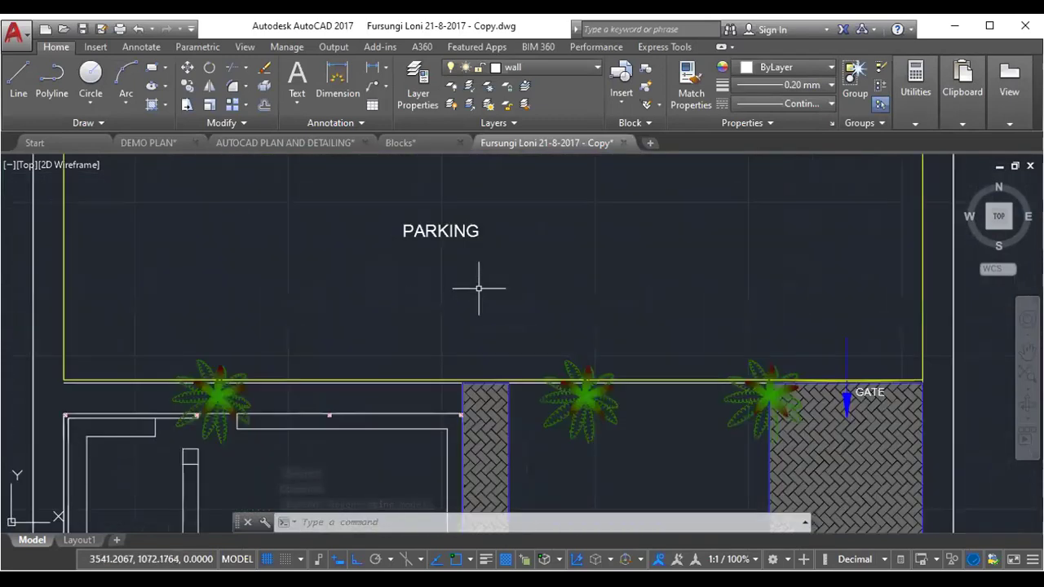
scroll(479, 288, down, 3)
middle_drag(492, 350, 462, 339)
scroll(461, 339, down, 2)
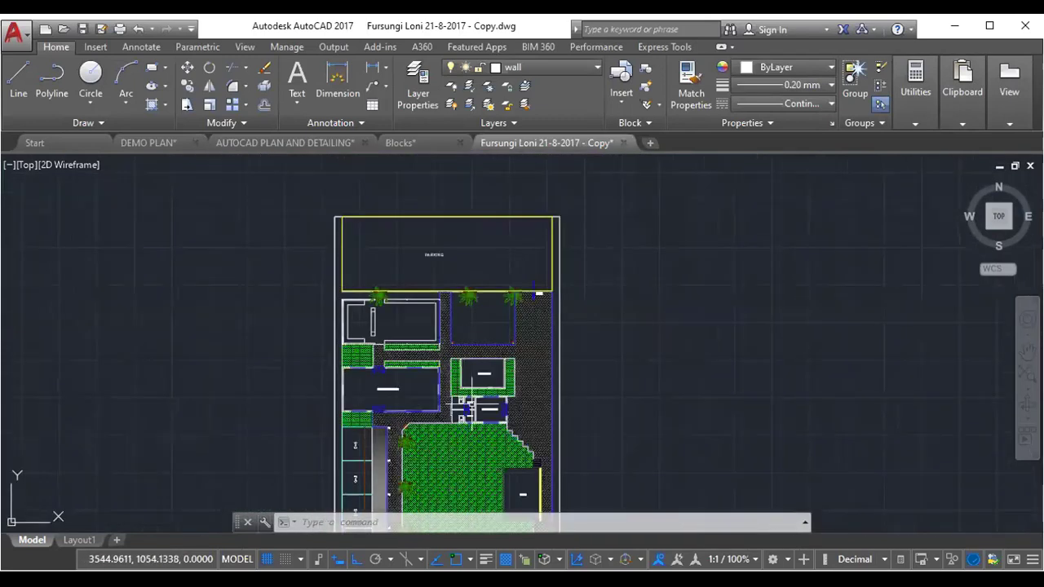
middle_drag(473, 404, 465, 359)
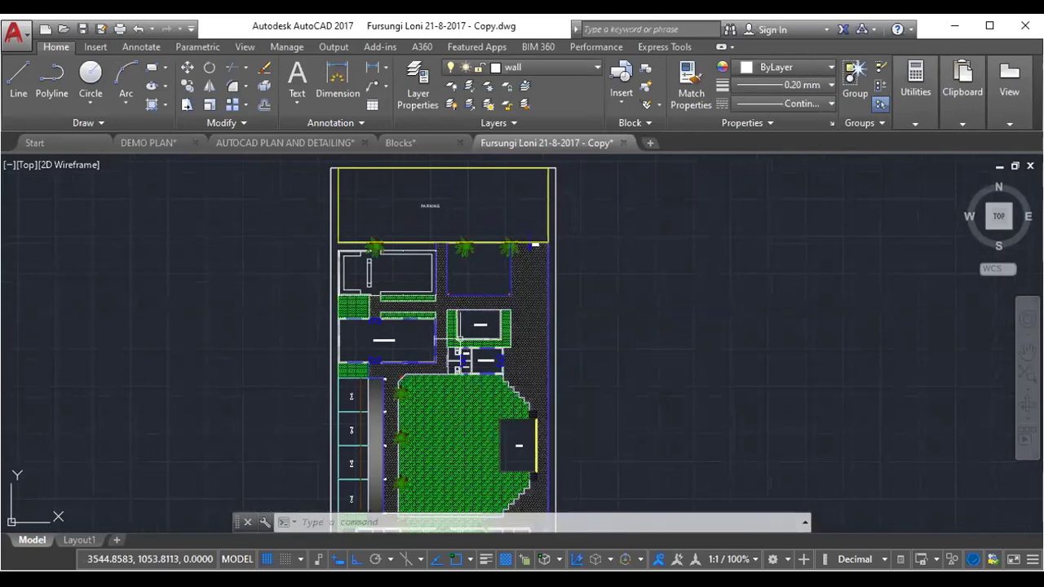
scroll(445, 261, up, 3)
scroll(438, 273, up, 2)
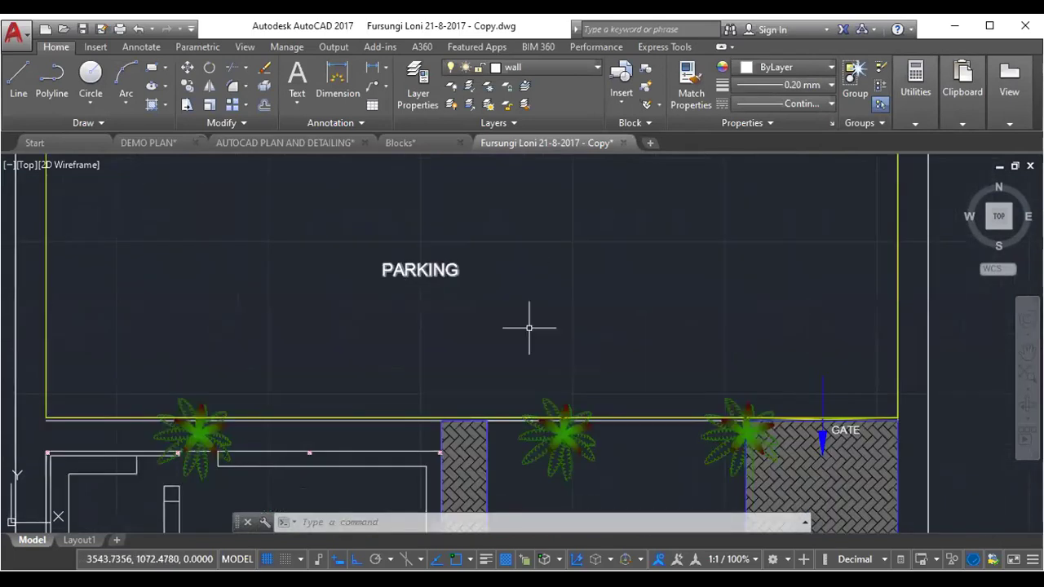
scroll(425, 294, down, 2)
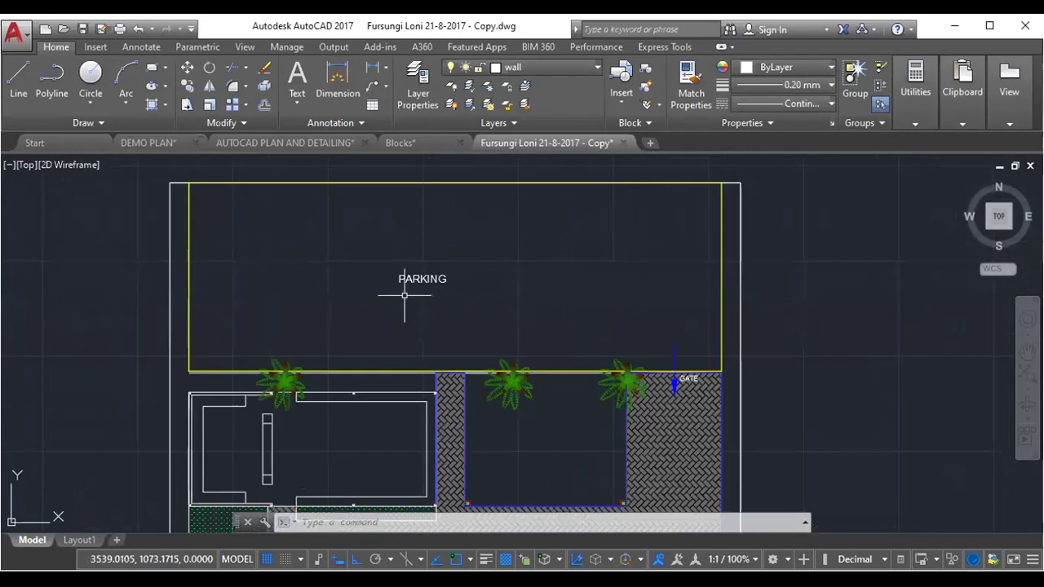
middle_drag(593, 340, 527, 250)
scroll(608, 259, up, 2)
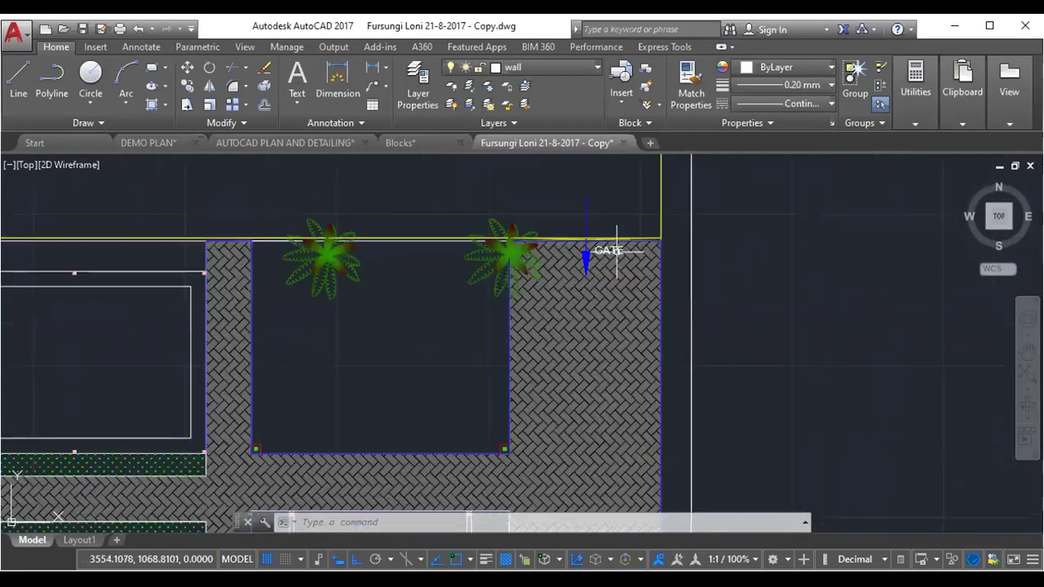
middle_drag(593, 419, 609, 334)
mouse_move(541, 334)
middle_down()
mouse_move(588, 350)
mouse_move(633, 388)
middle_up()
mouse_move(551, 284)
middle_down()
mouse_move(589, 343)
mouse_move(584, 315)
mouse_move(678, 264)
middle_up()
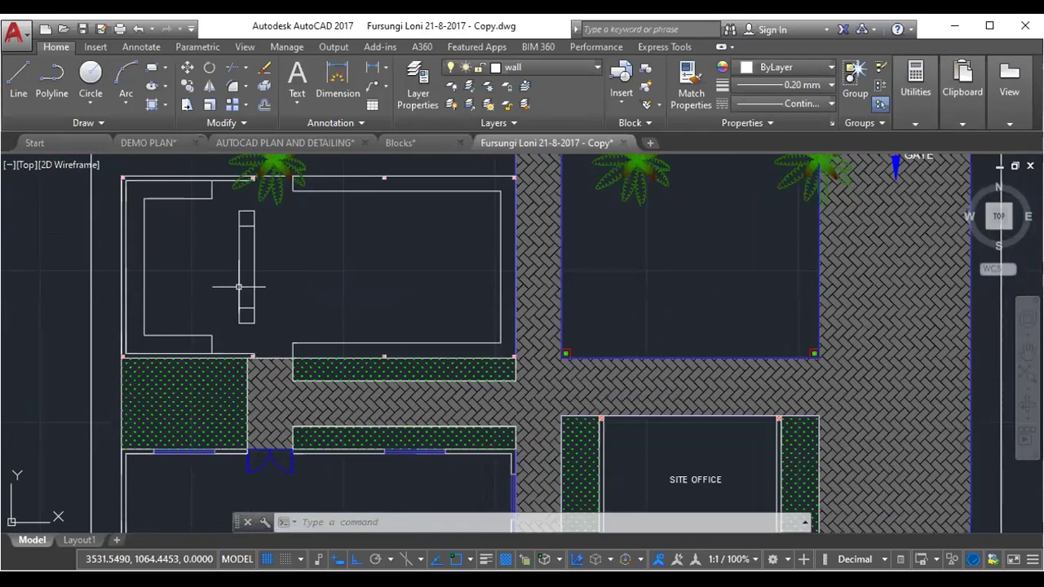
middle_drag(479, 372, 391, 241)
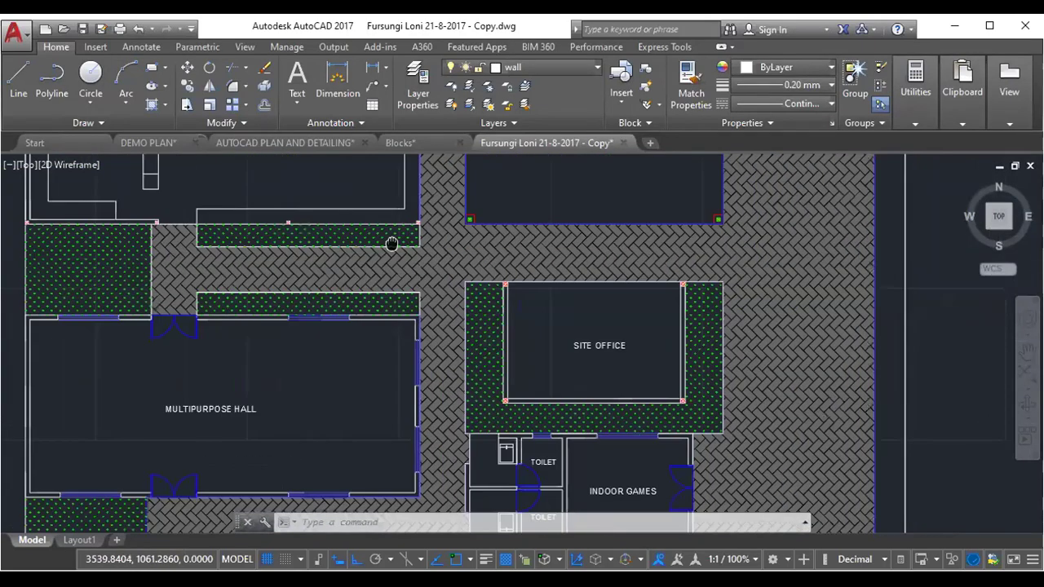
middle_drag(326, 328, 315, 305)
mouse_move(436, 345)
middle_down()
mouse_move(471, 282)
mouse_move(503, 254)
middle_up()
scroll(241, 324, up, 3)
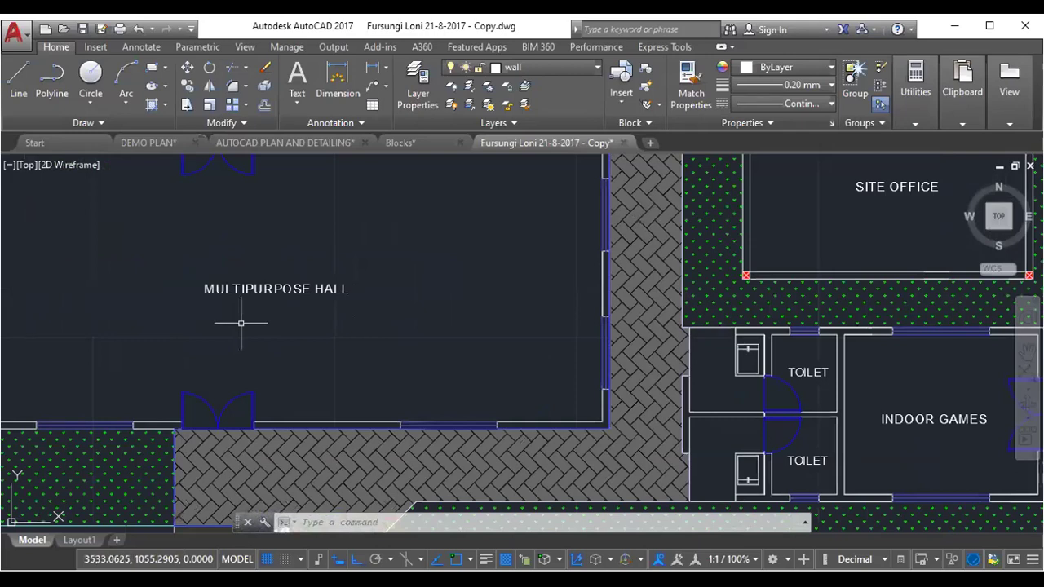
scroll(241, 323, down, 4)
scroll(420, 249, up, 2)
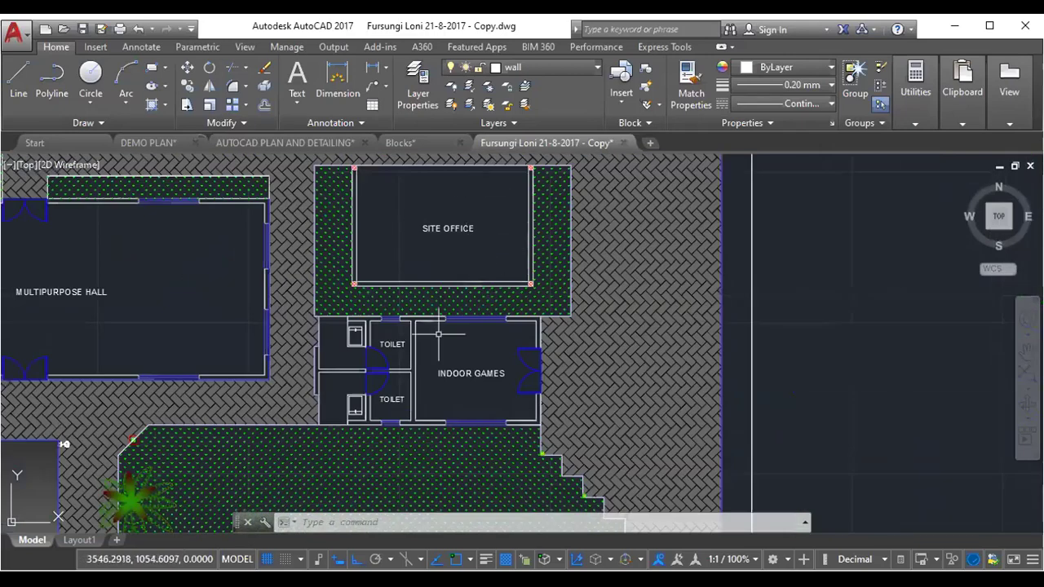
middle_drag(438, 333, 508, 234)
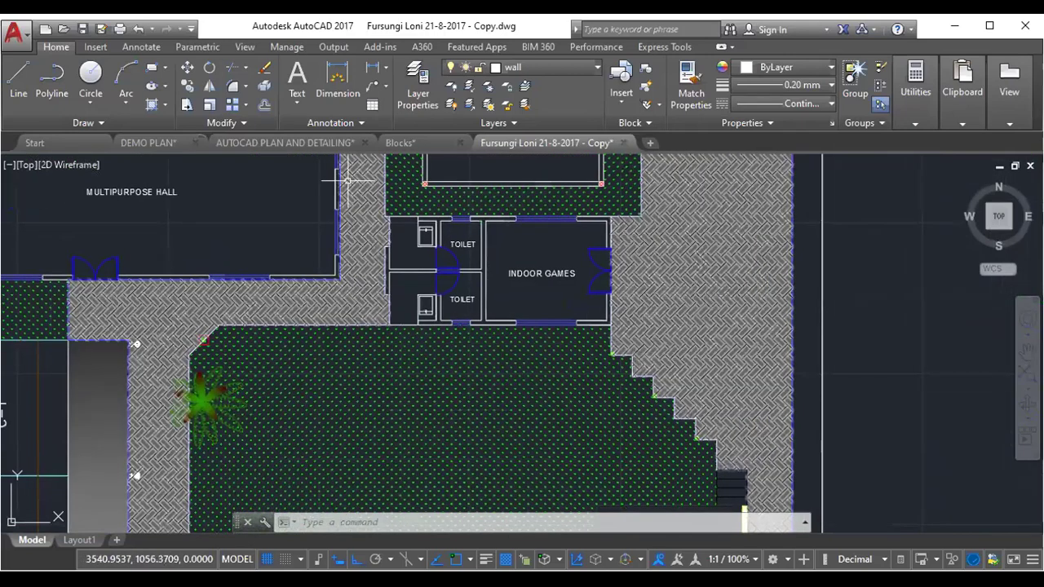
scroll(368, 256, up, 2)
mouse_move(615, 305)
middle_down()
mouse_move(486, 289)
mouse_move(485, 280)
middle_up()
scroll(552, 277, down, 2)
scroll(555, 288, down, 2)
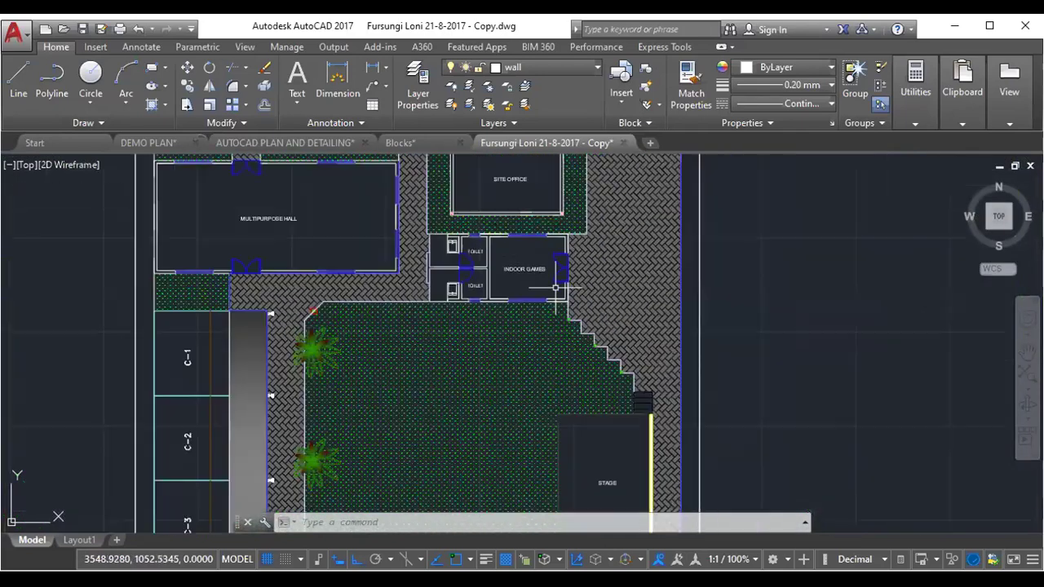
middle_drag(556, 288, 577, 108)
middle_drag(621, 360, 587, 331)
scroll(587, 331, up, 2)
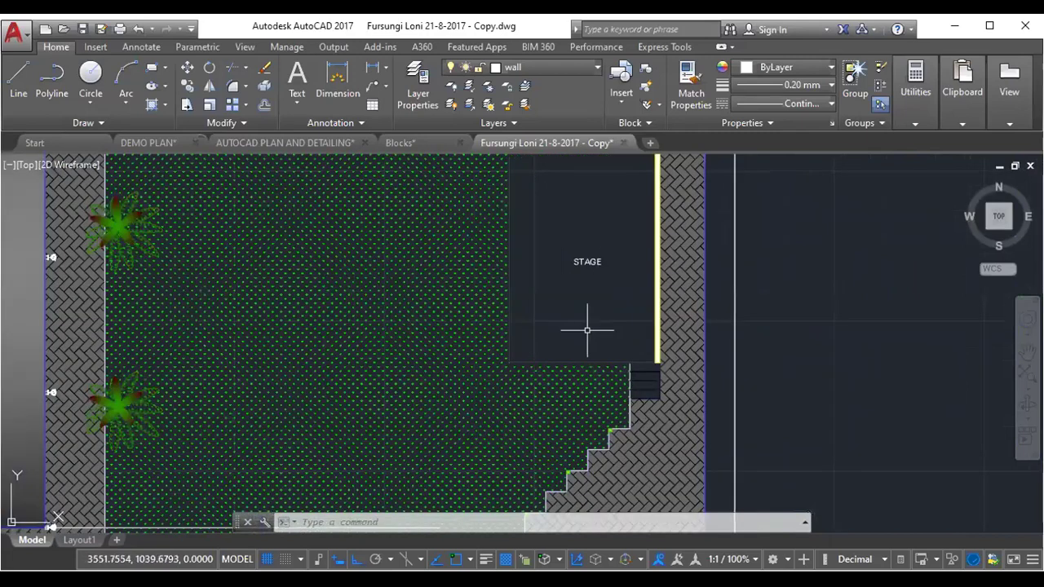
scroll(569, 333, down, 2)
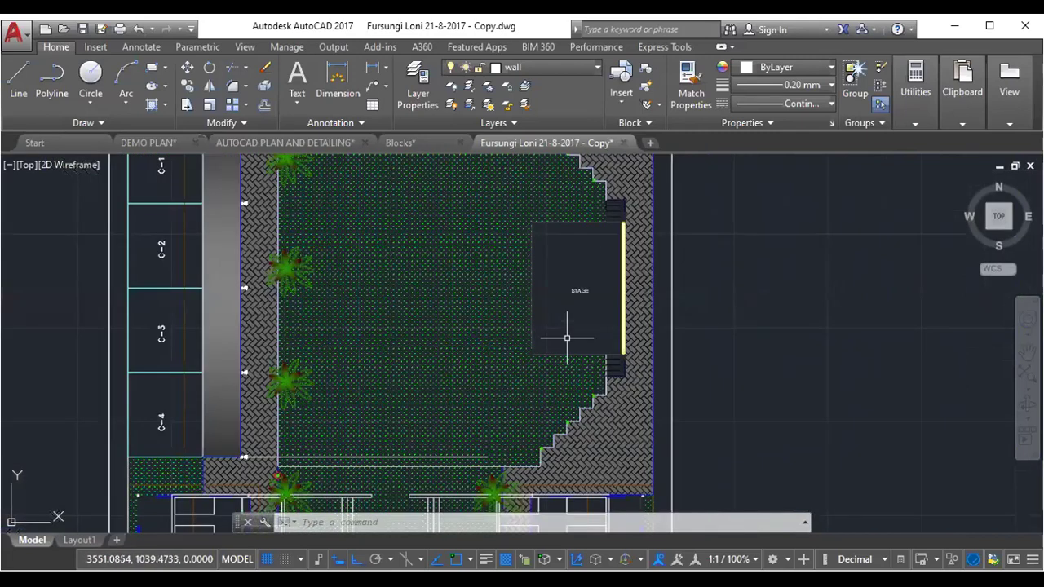
mouse_move(421, 361)
middle_down()
mouse_move(461, 353)
mouse_move(494, 371)
middle_up()
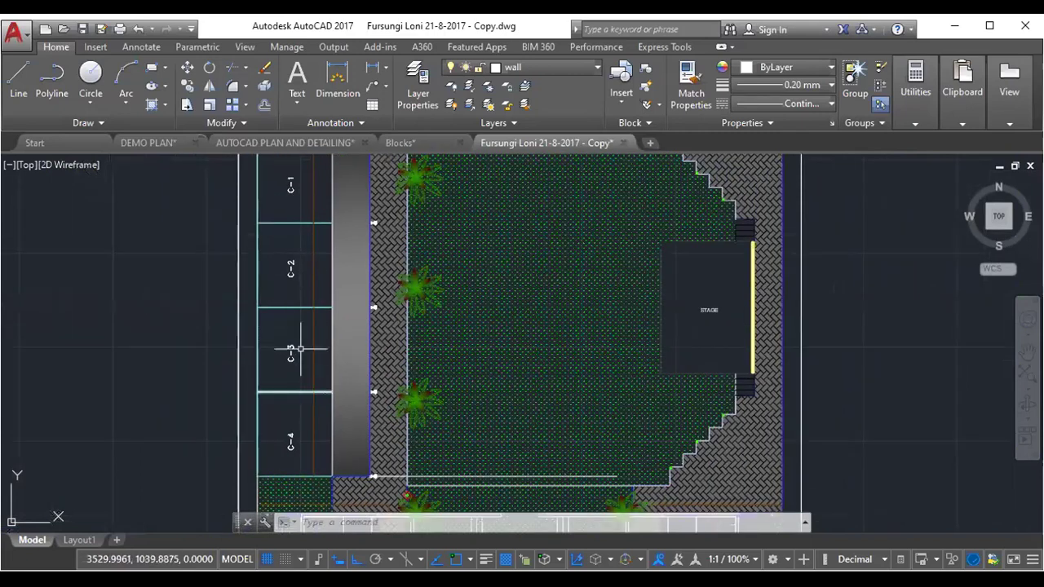
middle_drag(481, 383, 444, 196)
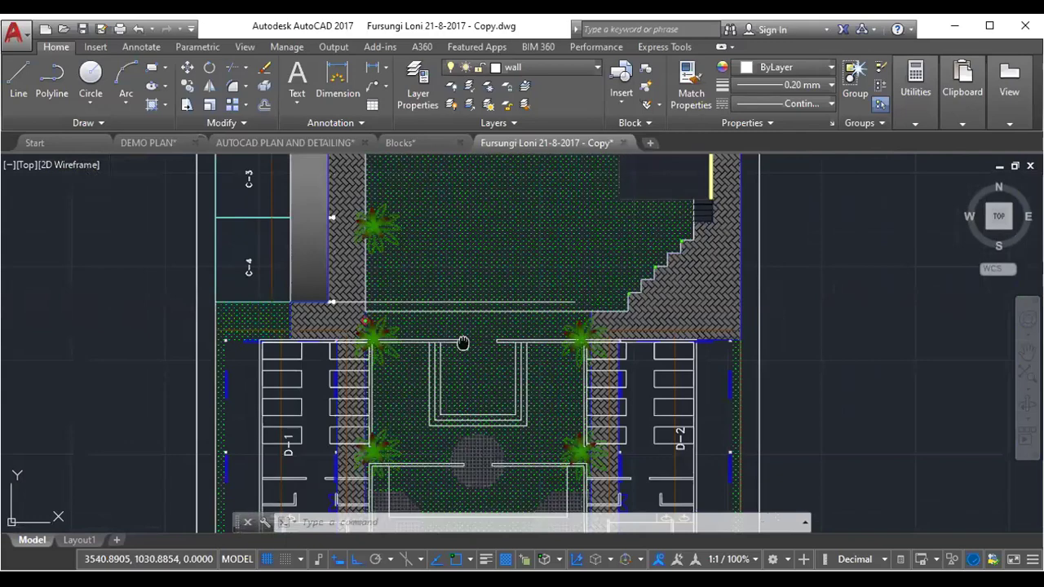
scroll(333, 209, up, 2)
scroll(333, 209, up, 2)
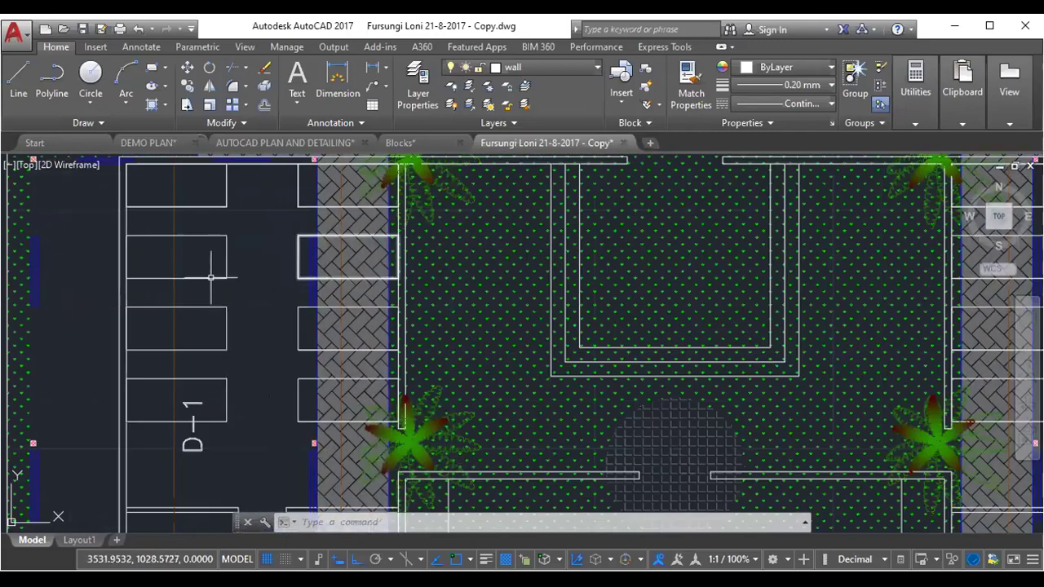
scroll(280, 373, down, 3)
middle_drag(280, 372, 245, 310)
scroll(245, 310, up, 3)
scroll(363, 358, down, 2)
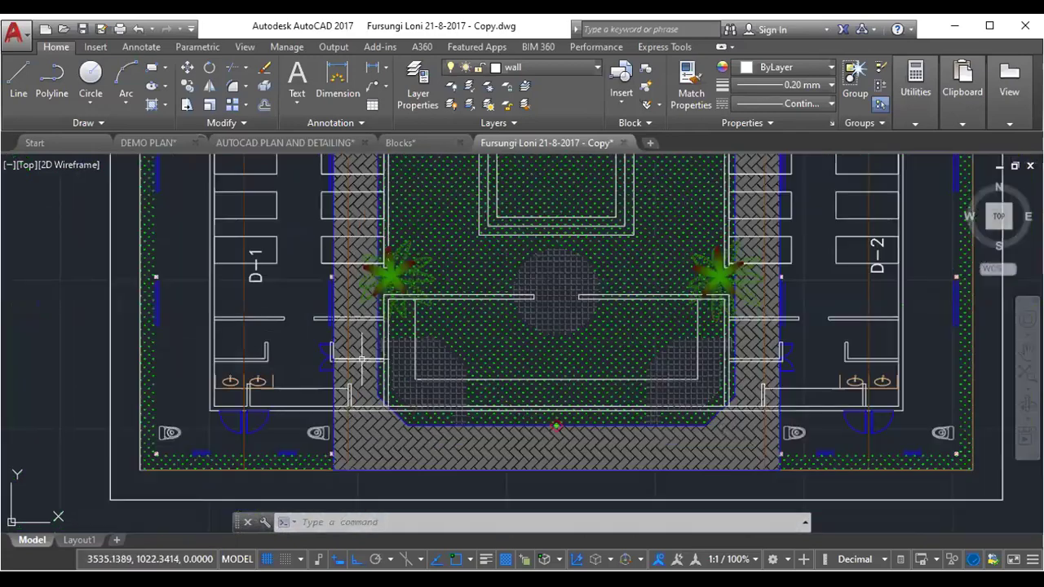
middle_drag(466, 356, 319, 350)
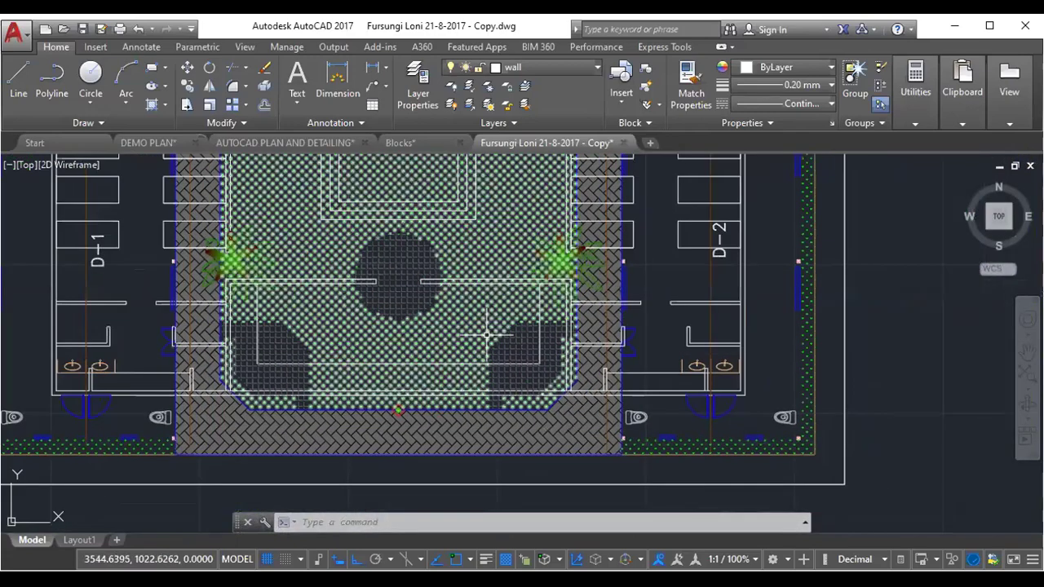
scroll(487, 334, down, 3)
scroll(690, 428, up, 3)
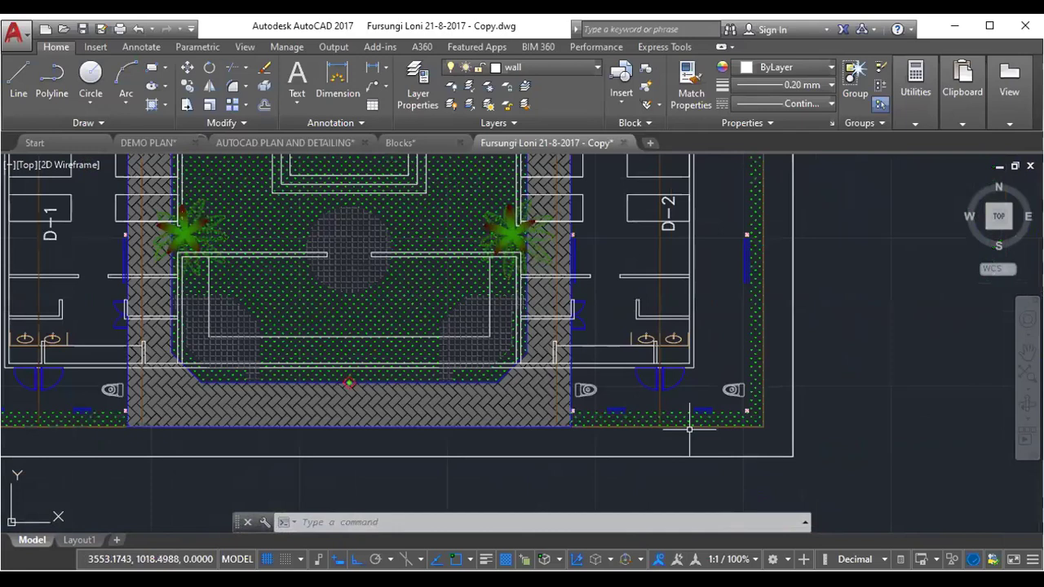
scroll(689, 428, down, 4)
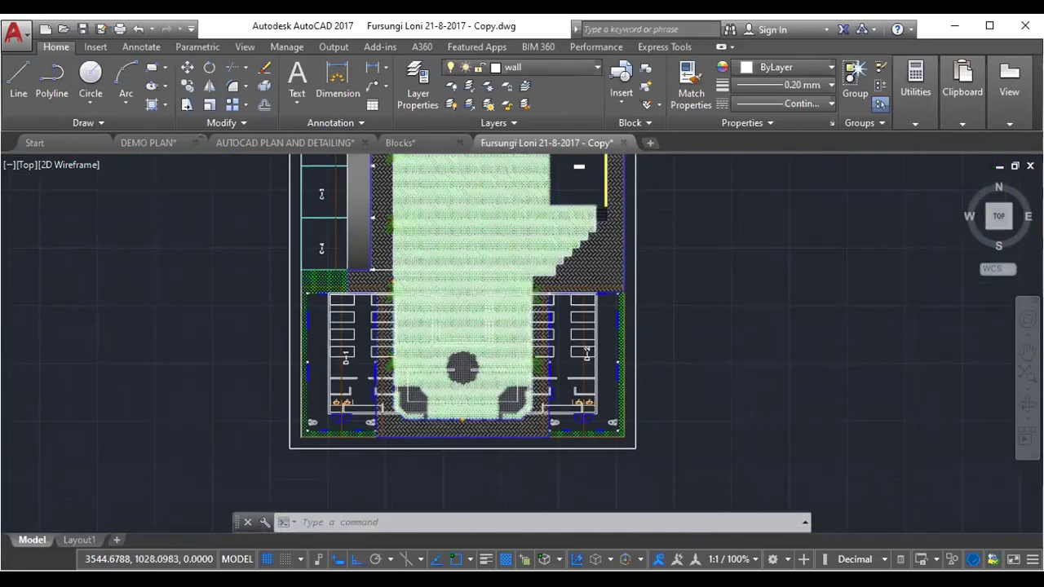
scroll(495, 327, down, 4)
scroll(494, 279, up, 2)
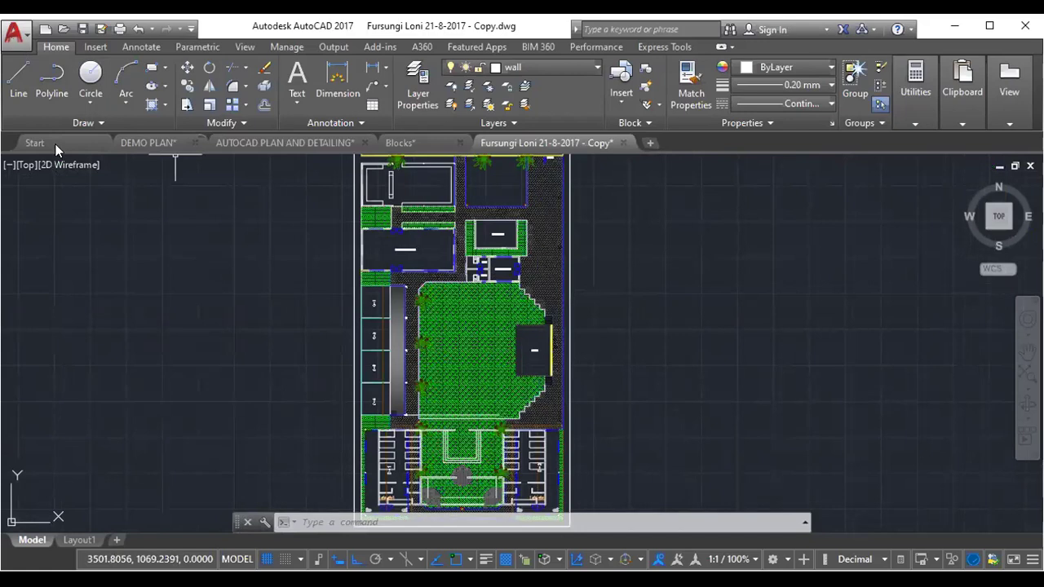
key(ctrl+o)
click(453, 187)
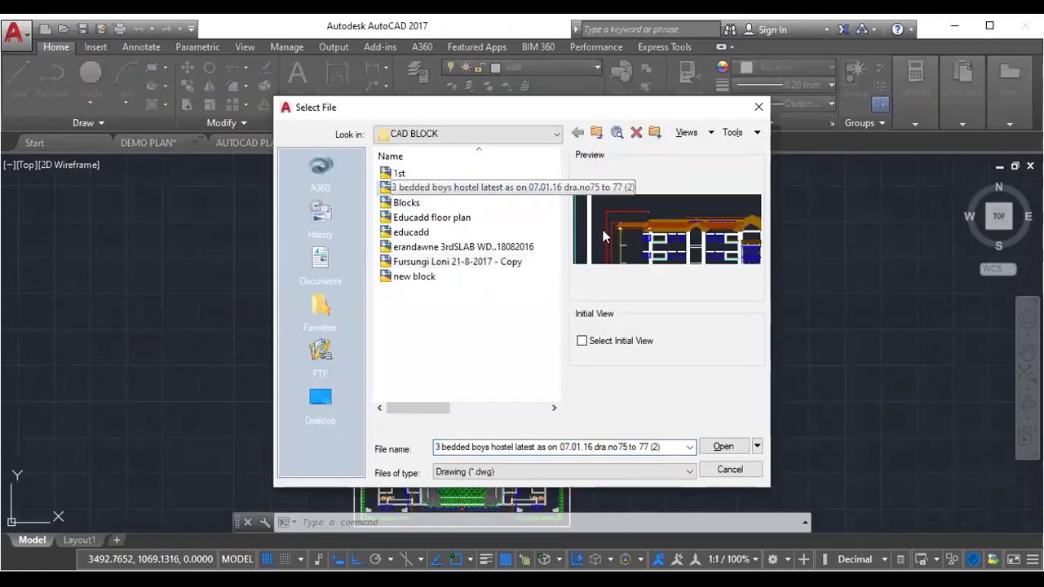
click(554, 136)
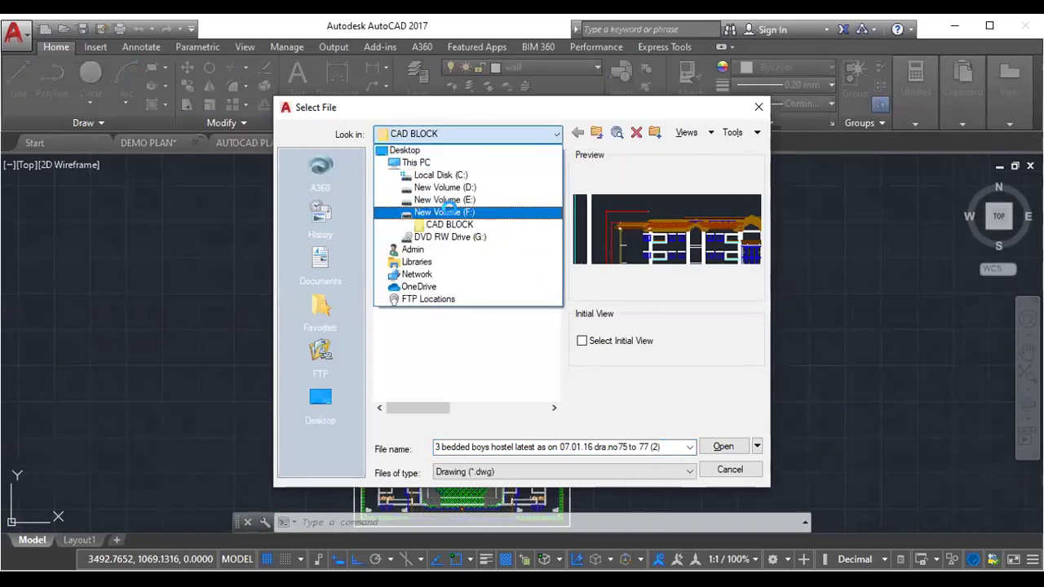
click(448, 212)
click(556, 135)
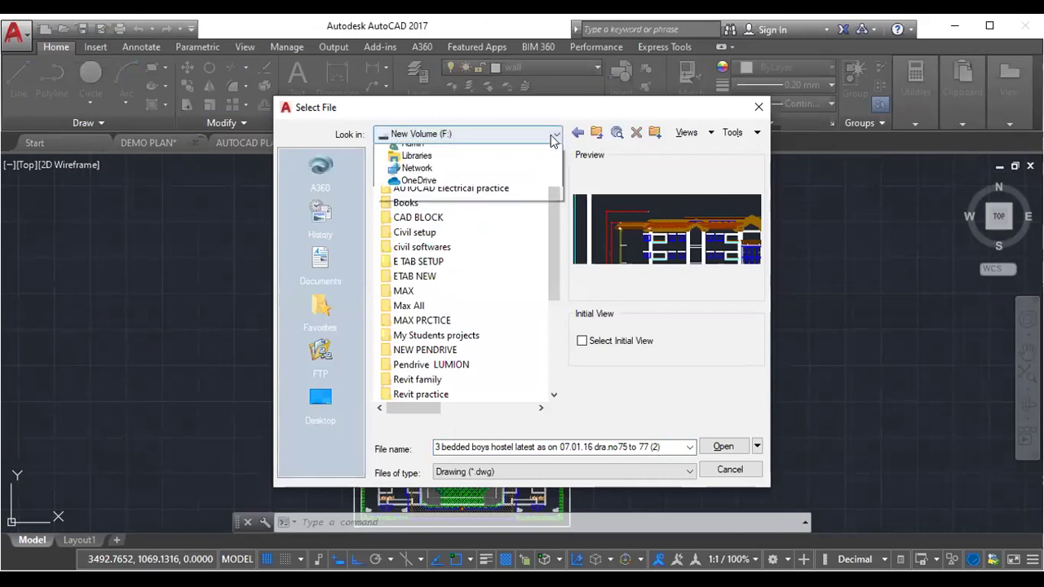
click(484, 190)
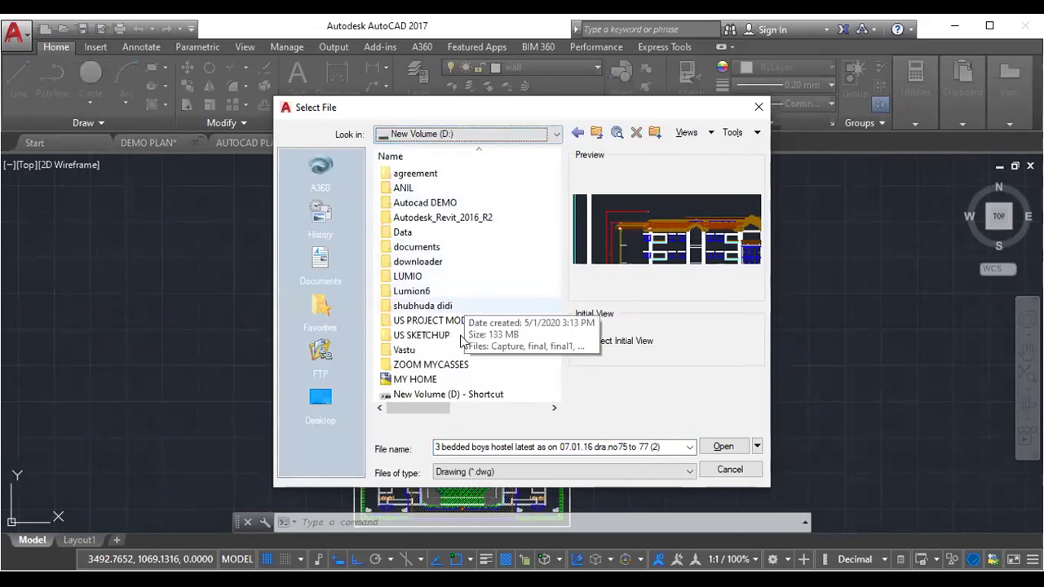
scroll(457, 368, right, 1)
scroll(457, 369, right, 1)
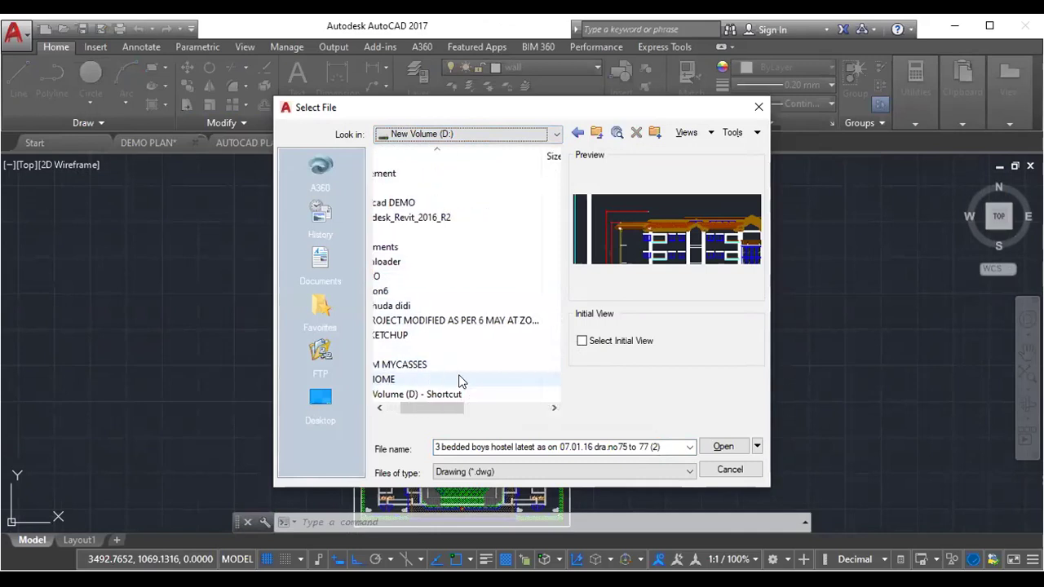
scroll(459, 379, left, 1)
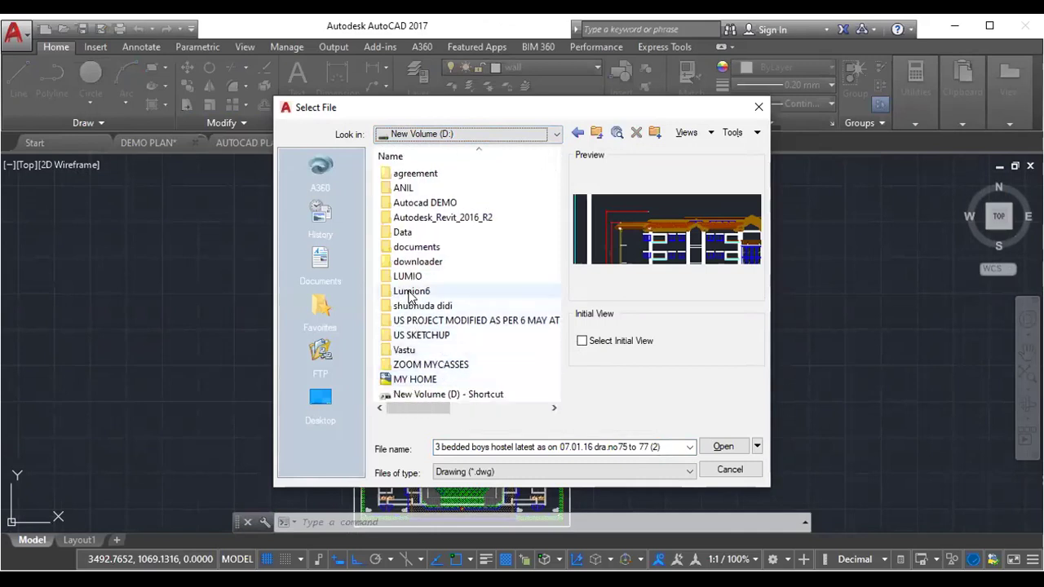
click(535, 139)
click(474, 210)
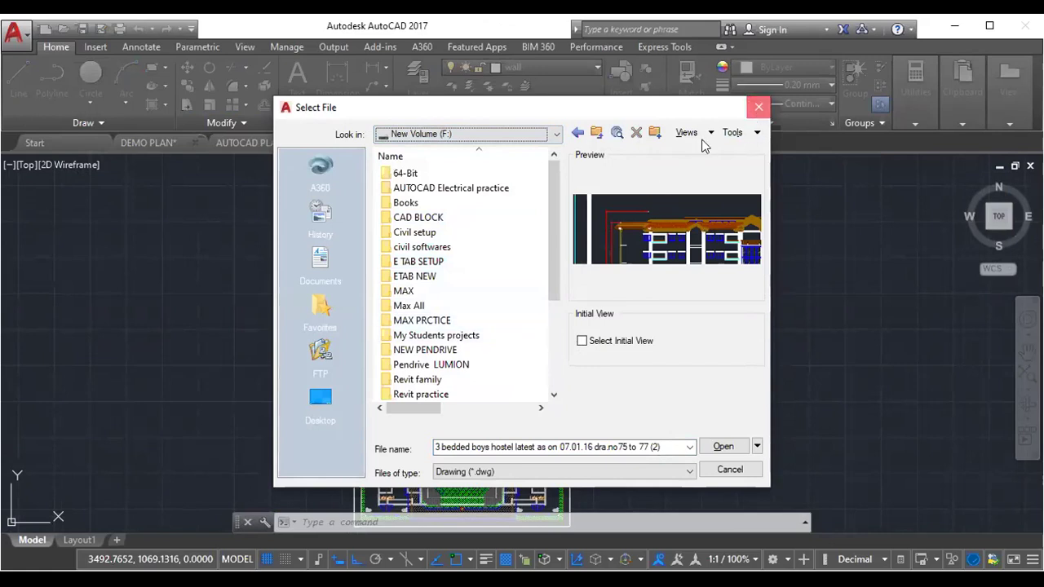
click(759, 107)
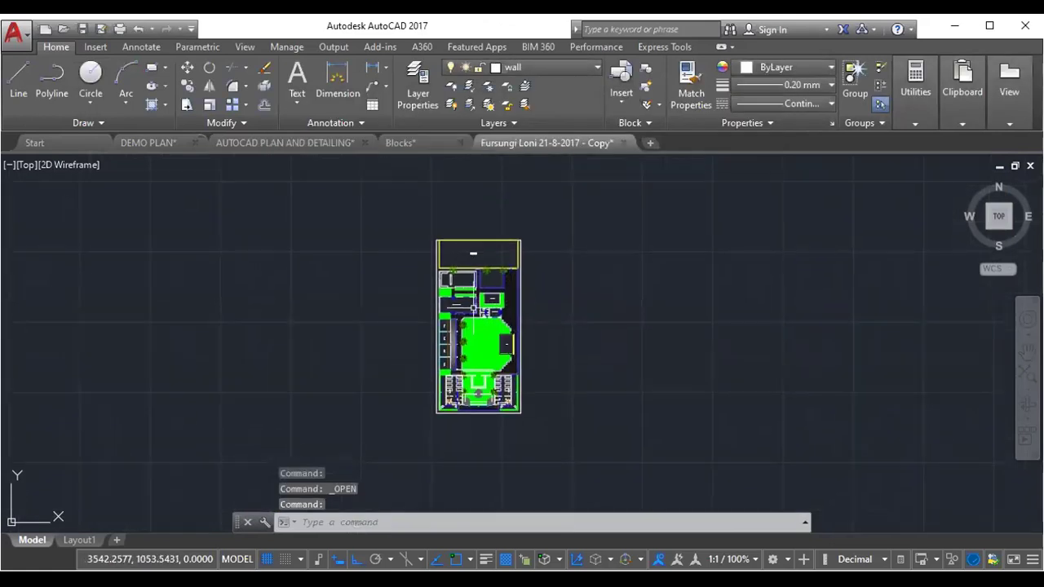
scroll(473, 308, up, 5)
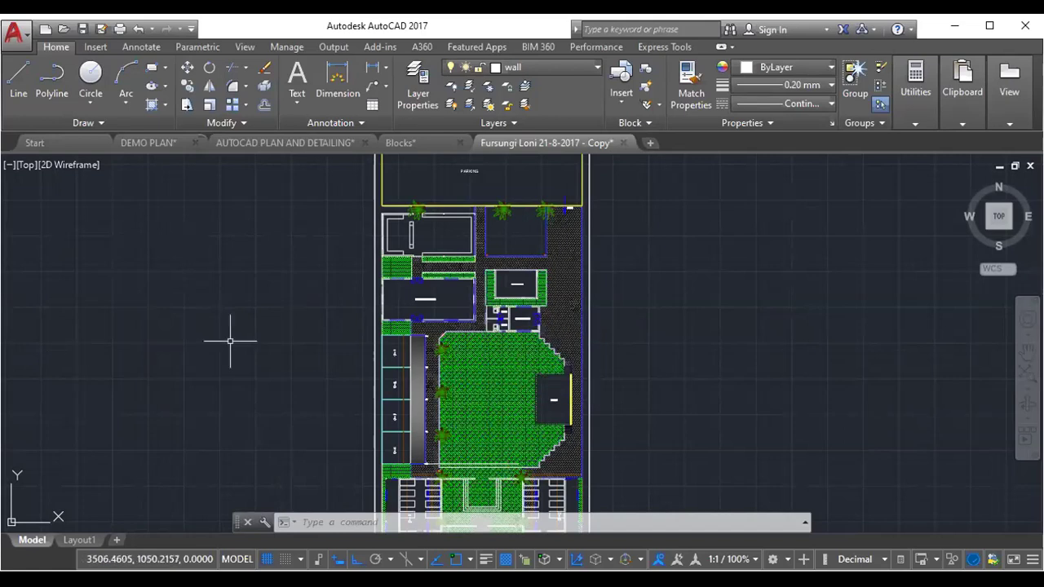
scroll(230, 341, down, 2)
scroll(359, 341, up, 2)
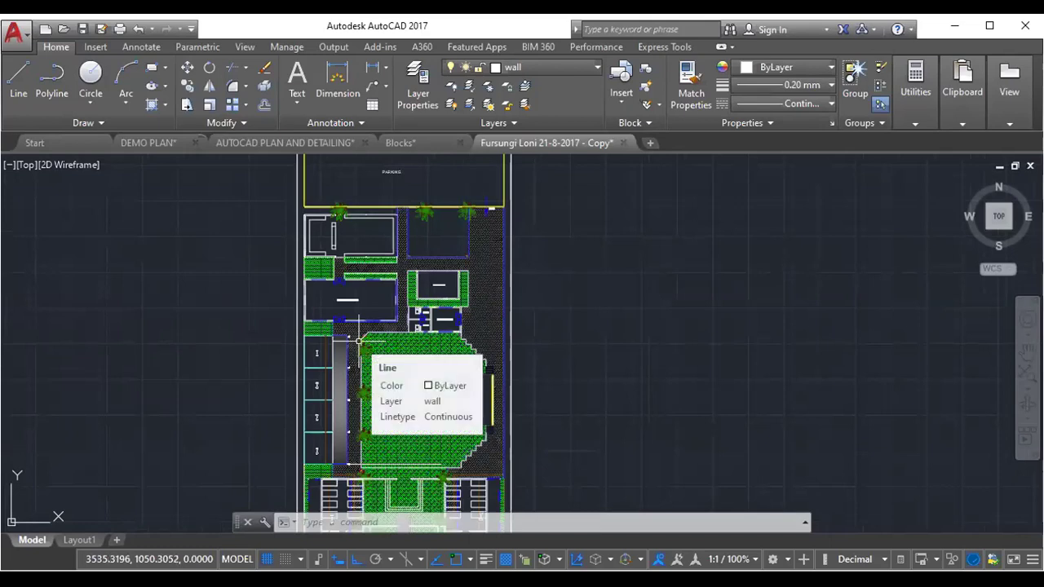
scroll(359, 341, down, 2)
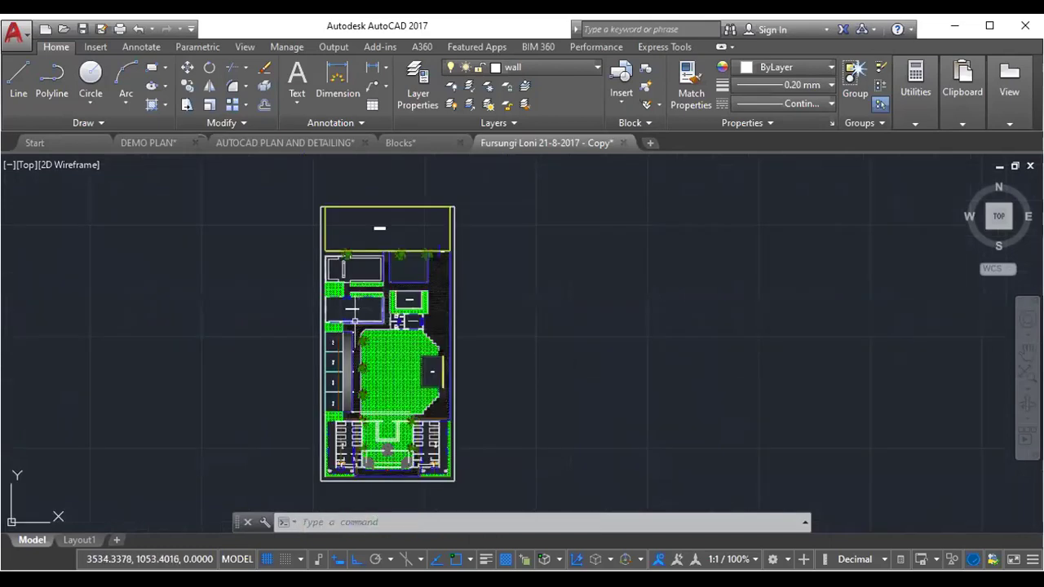
middle_drag(352, 310, 434, 310)
scroll(433, 308, up, 2)
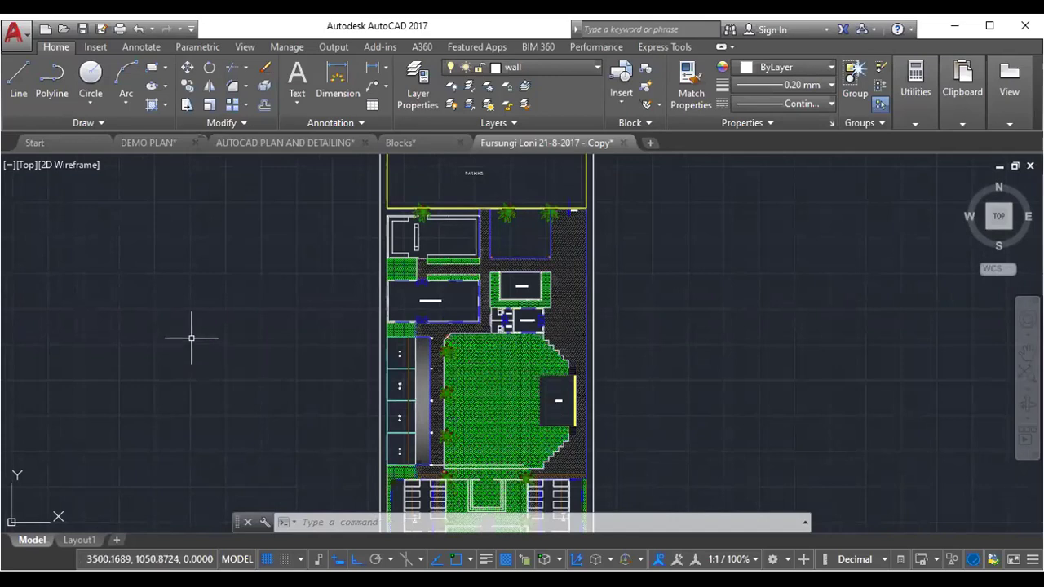
scroll(298, 319, down, 2)
scroll(361, 345, up, 2)
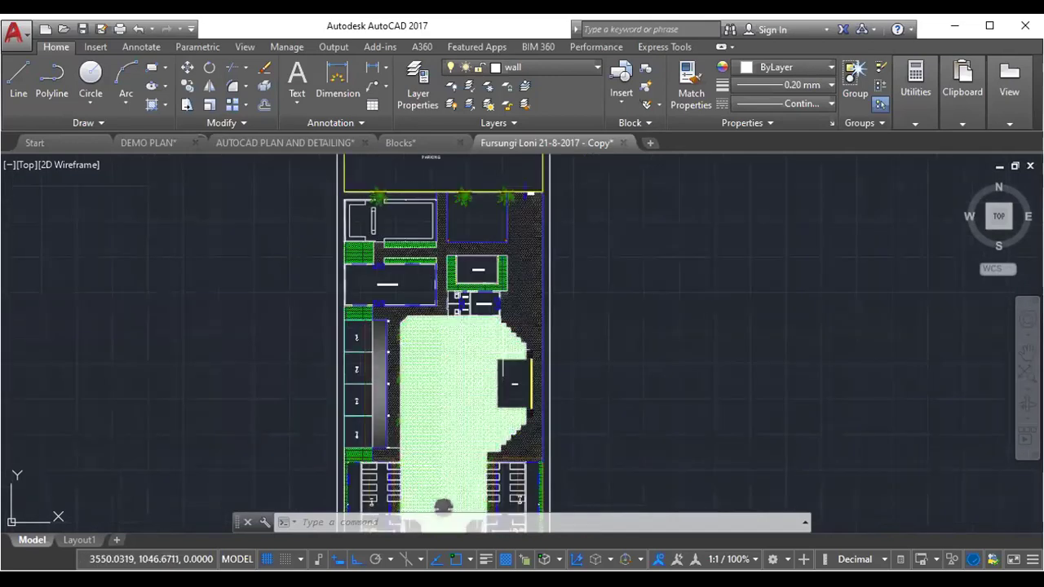
scroll(465, 268, up, 2)
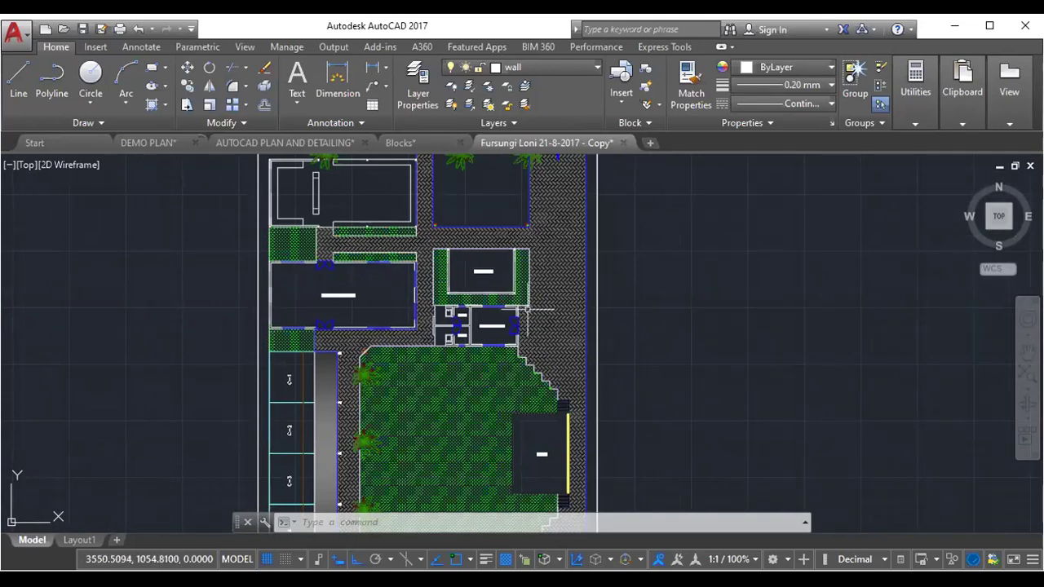
scroll(462, 291, up, 2)
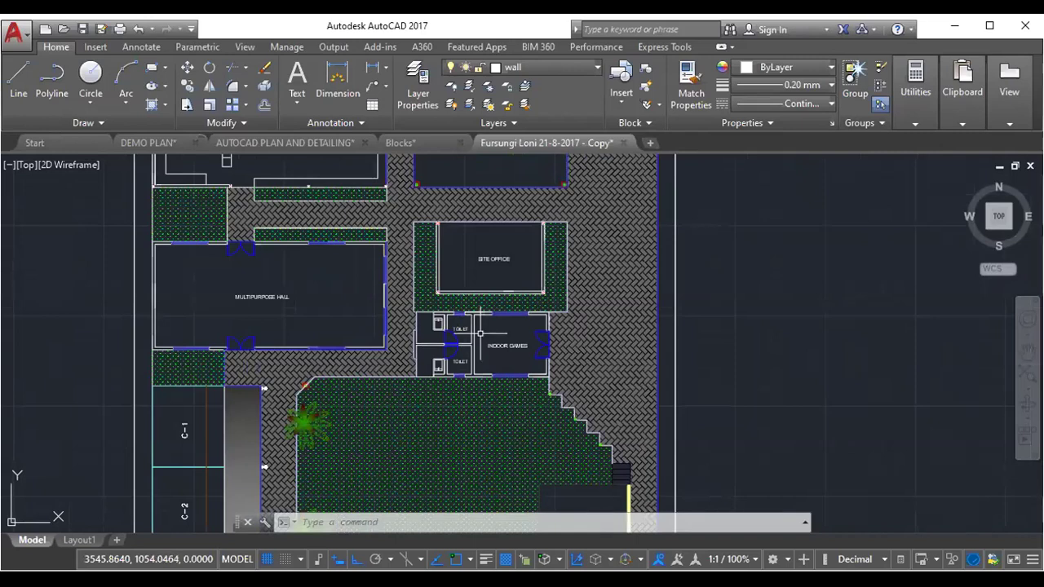
- Return to DEMO PLAN and select the toilet fixture in the toilet room
click(149, 142)
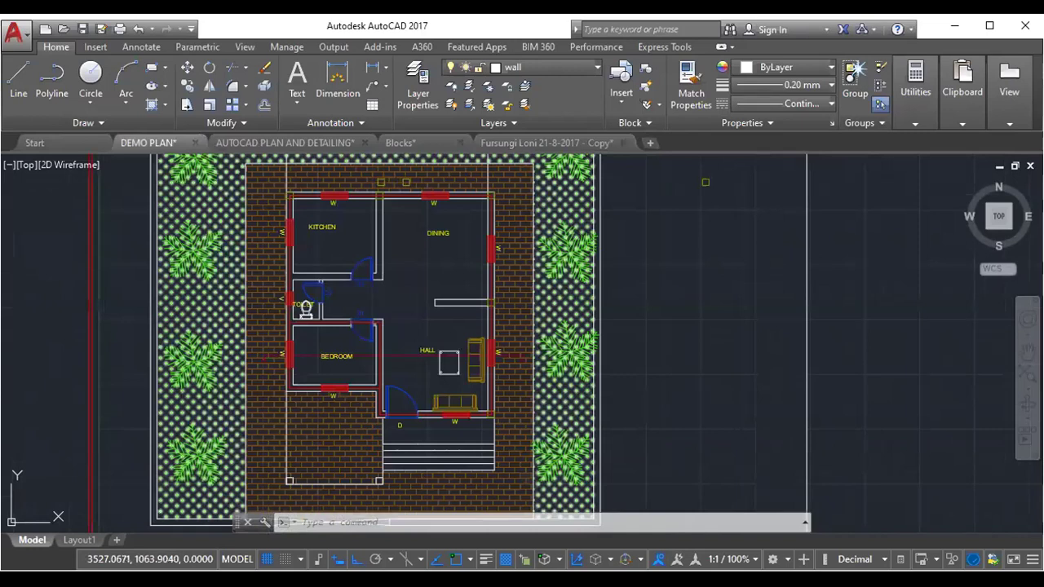
scroll(327, 301, down, 2)
scroll(342, 310, down, 2)
scroll(318, 303, up, 6)
scroll(319, 304, up, 3)
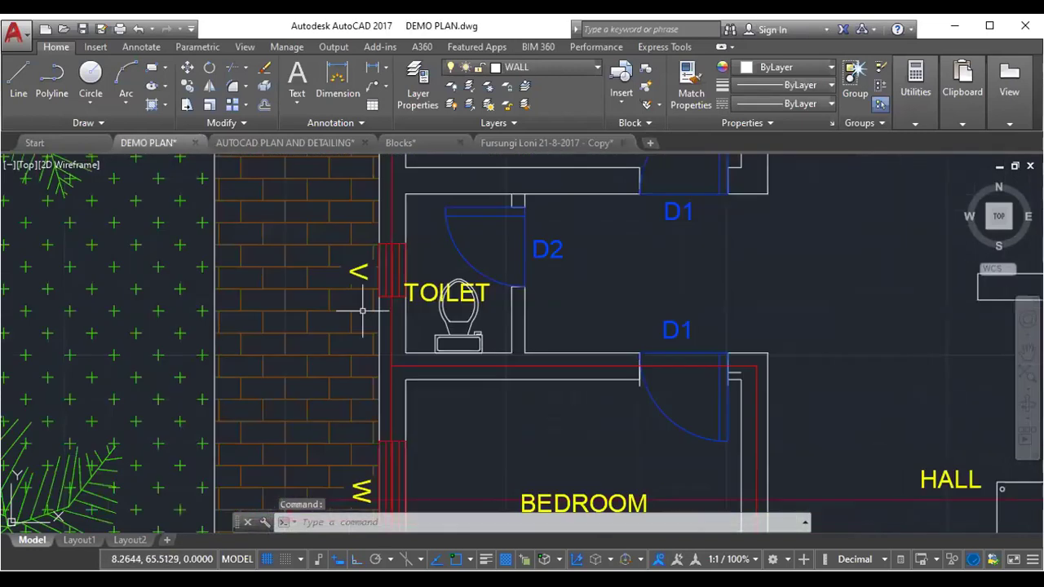
scroll(326, 314, up, 3)
click(323, 324)
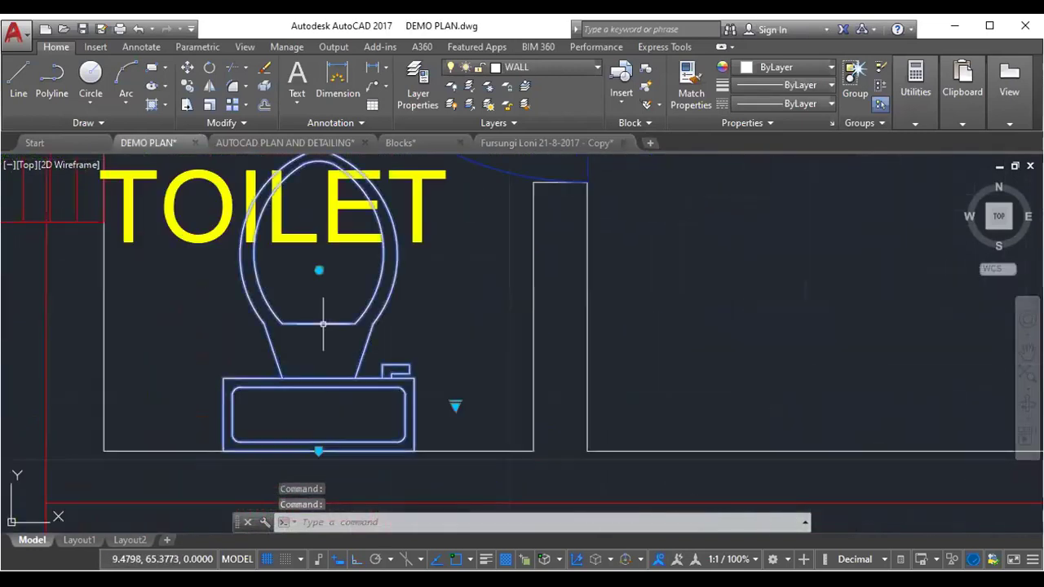
- Copy the toilet to the empty area right of the plan and select the copy
text(CO)
key(Return)
click(323, 325)
scroll(318, 330, down, 3)
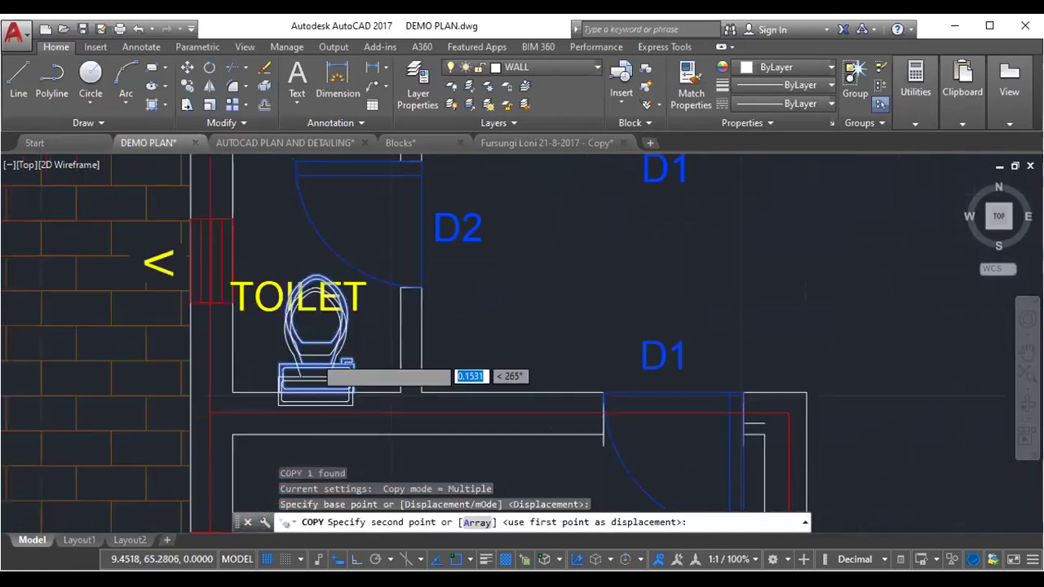
scroll(310, 335, down, 3)
middle_drag(402, 326, 414, 334)
scroll(413, 334, down, 3)
scroll(478, 346, up, 3)
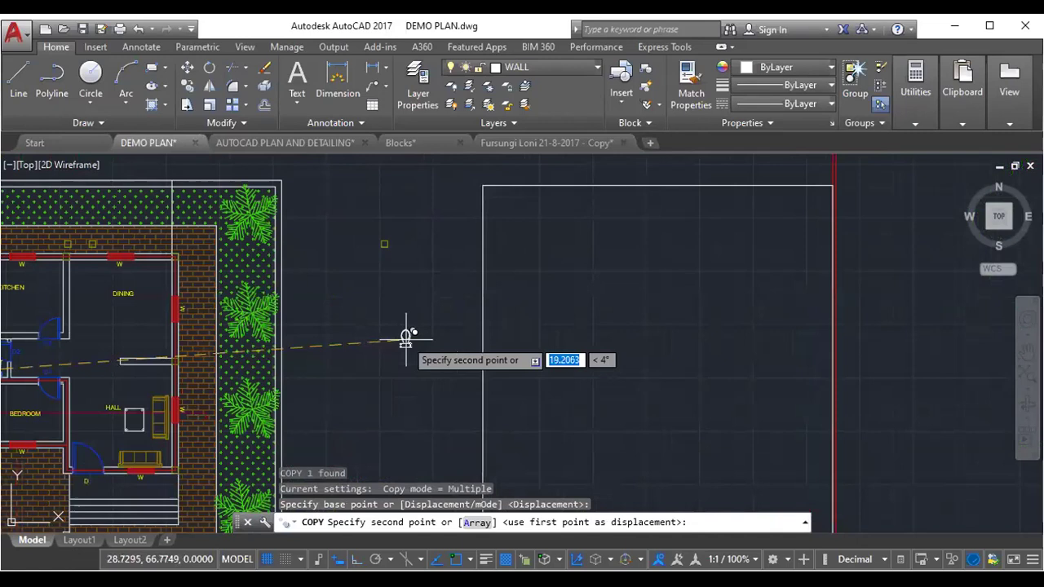
click(420, 329)
key(Escape)
scroll(416, 338, up, 2)
click(415, 355)
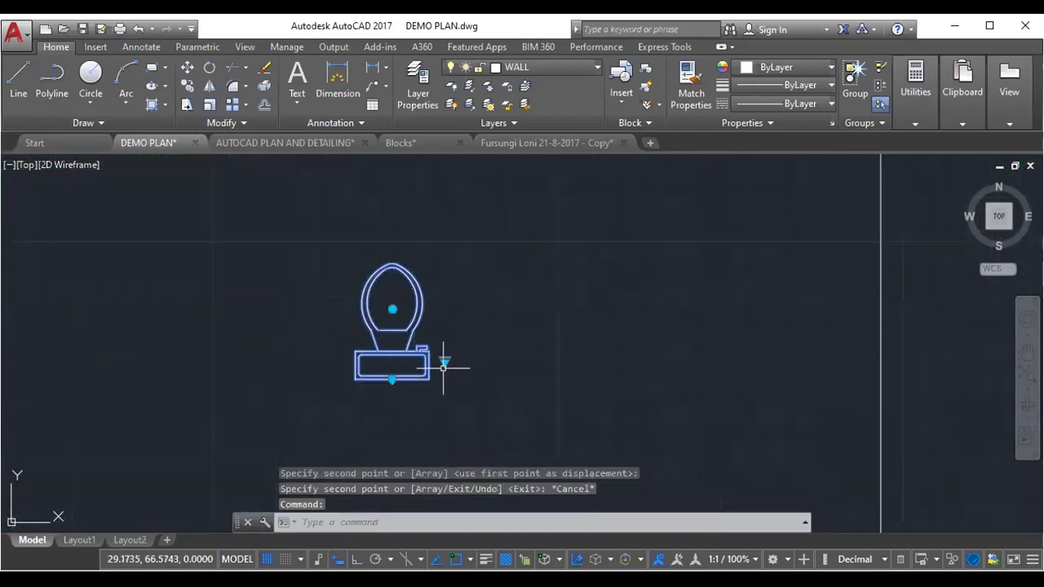
- Set the copied toilet's Scale X, Y and Z to 2 in the Properties palette
right_click(488, 532)
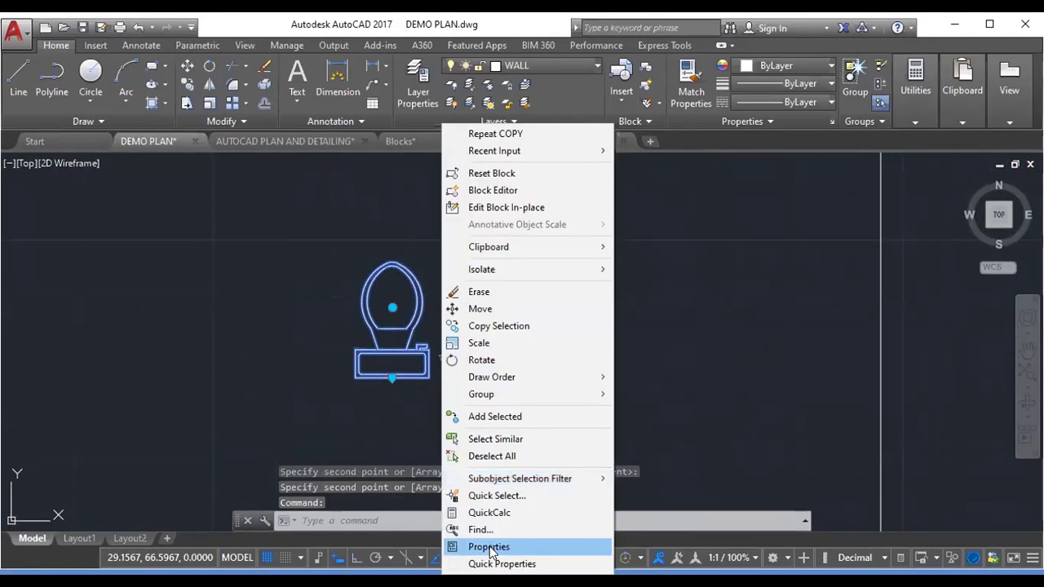
click(238, 325)
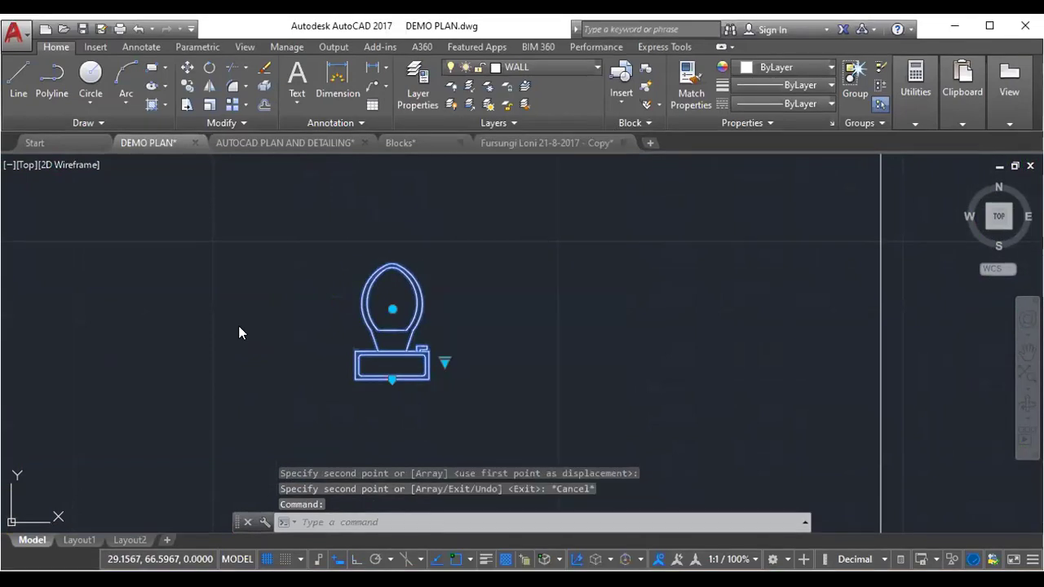
key(ctrl+1)
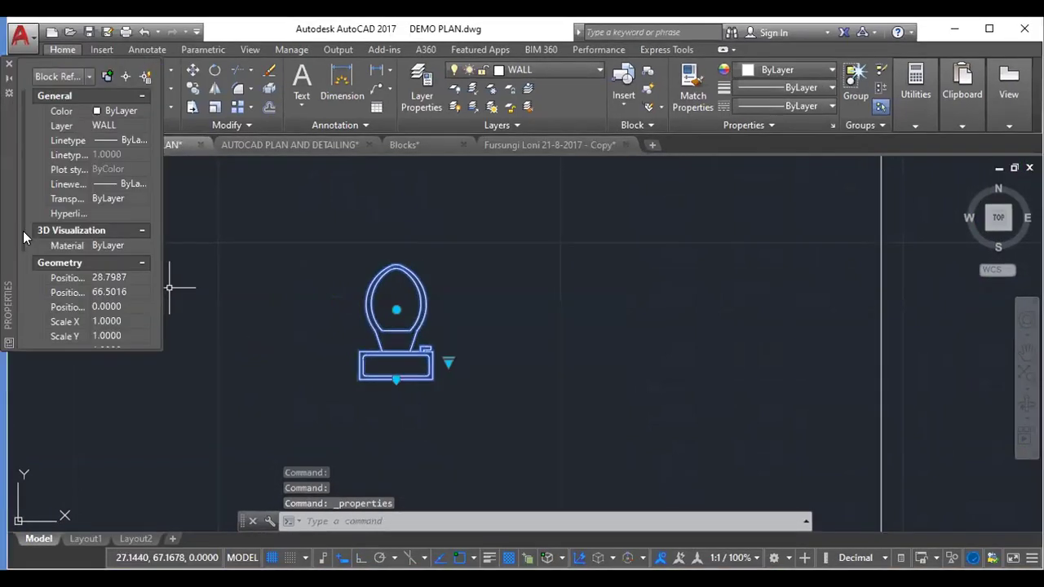
click(126, 248)
text(2)
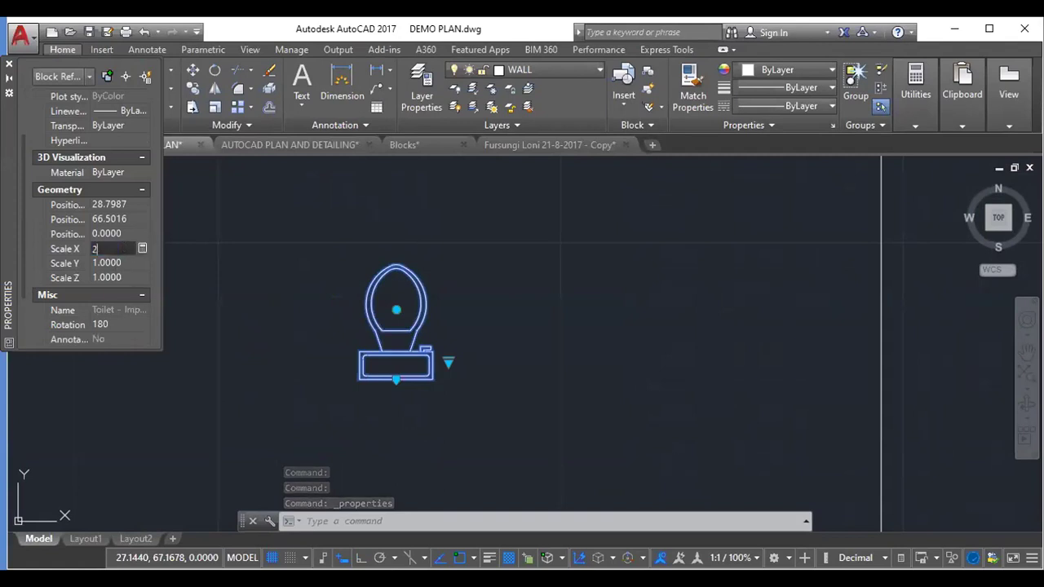
key(Return)
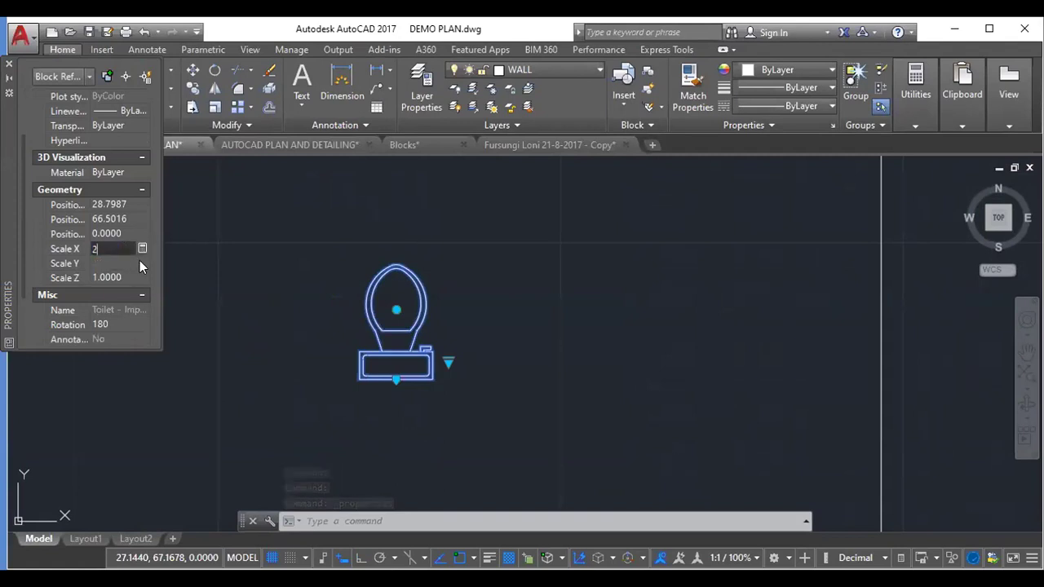
click(121, 263)
text(2)
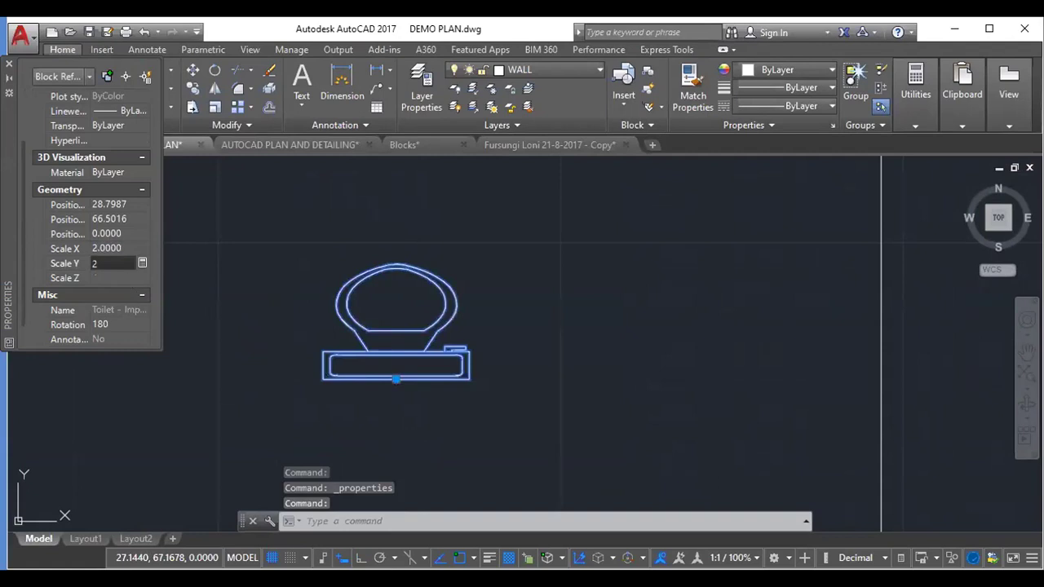
click(128, 278)
text(2)
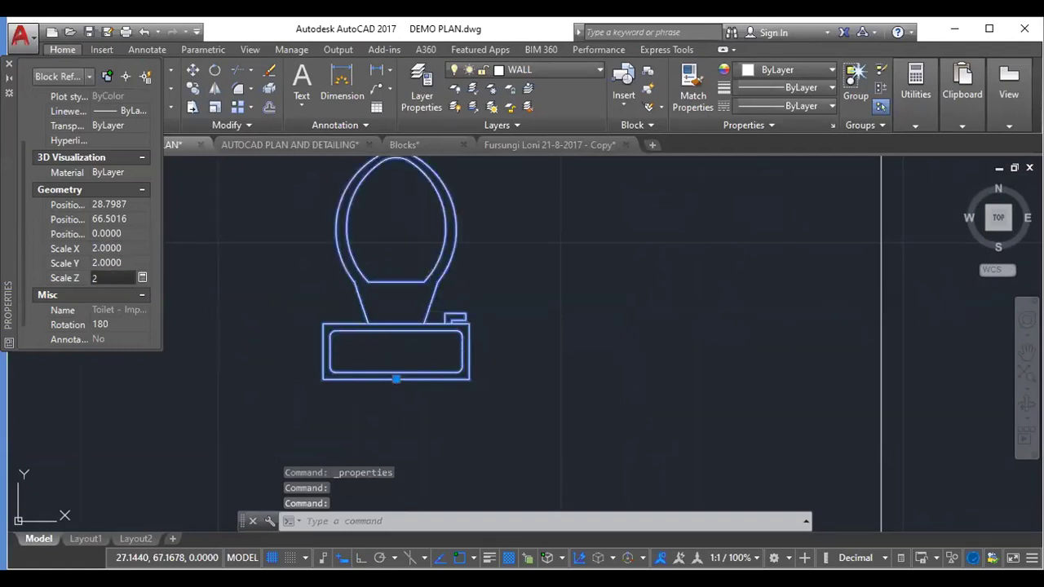
key(Return)
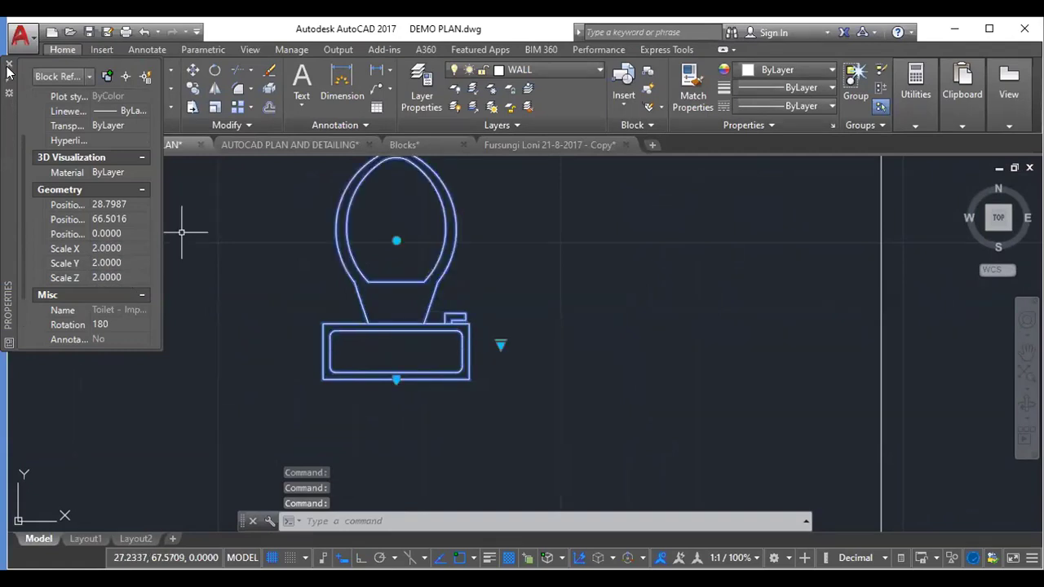
key(Escape)
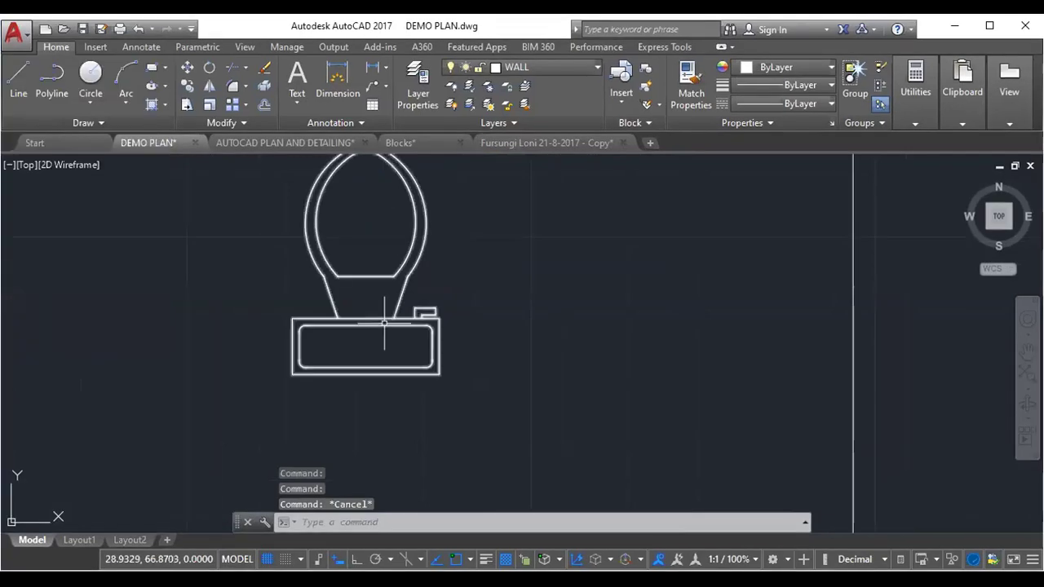
click(384, 324)
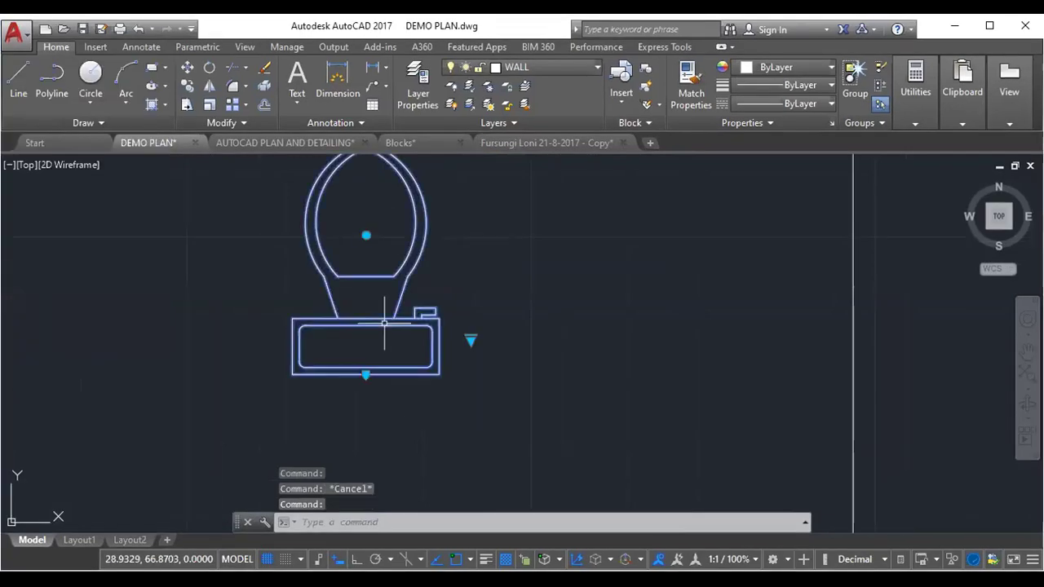
- Switch the enlarged toilet copy from plan to the Elongated (Side) view
right_click(434, 551)
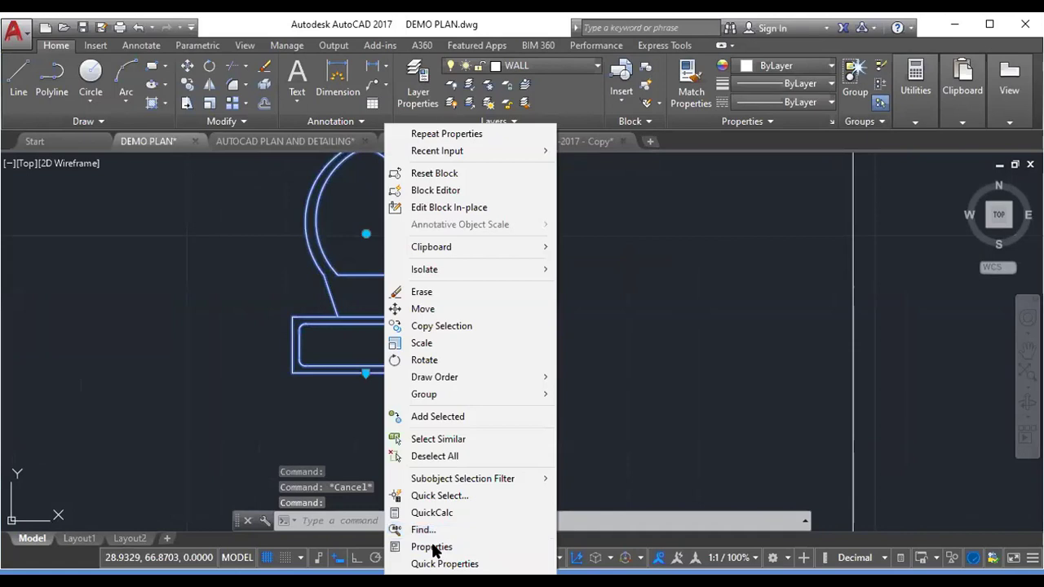
click(434, 550)
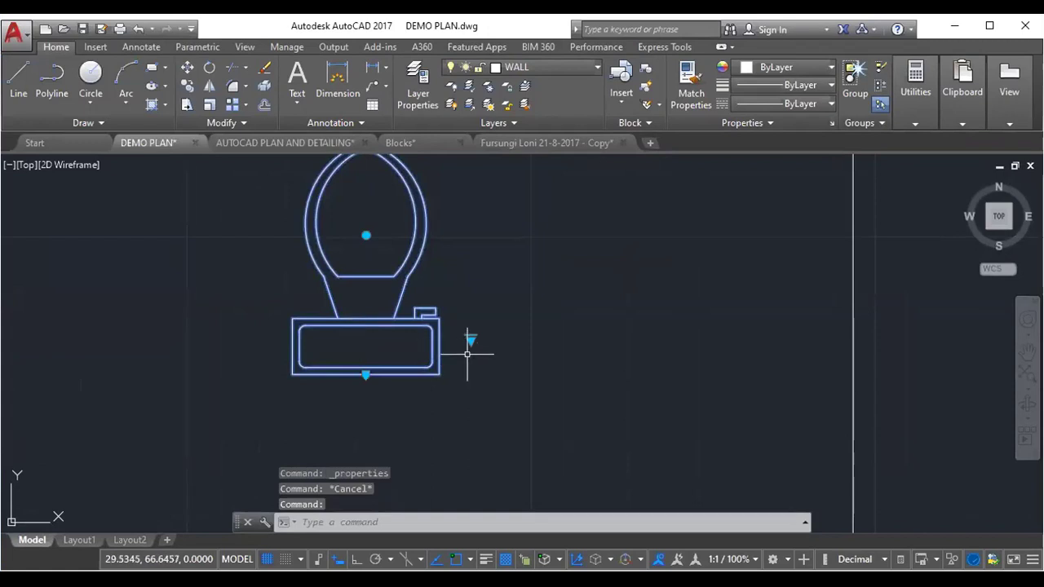
scroll(470, 347, up, 4)
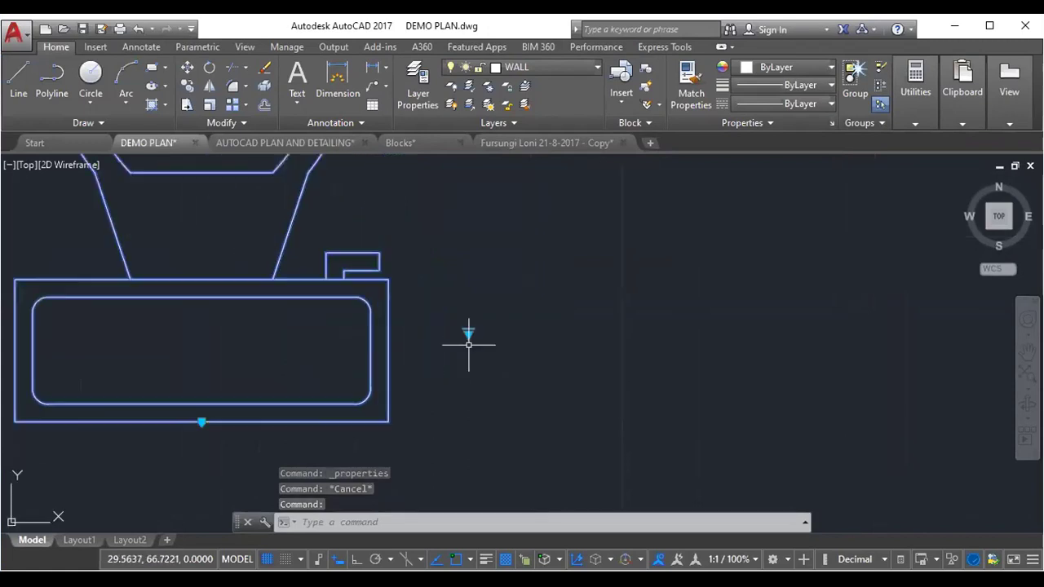
click(468, 332)
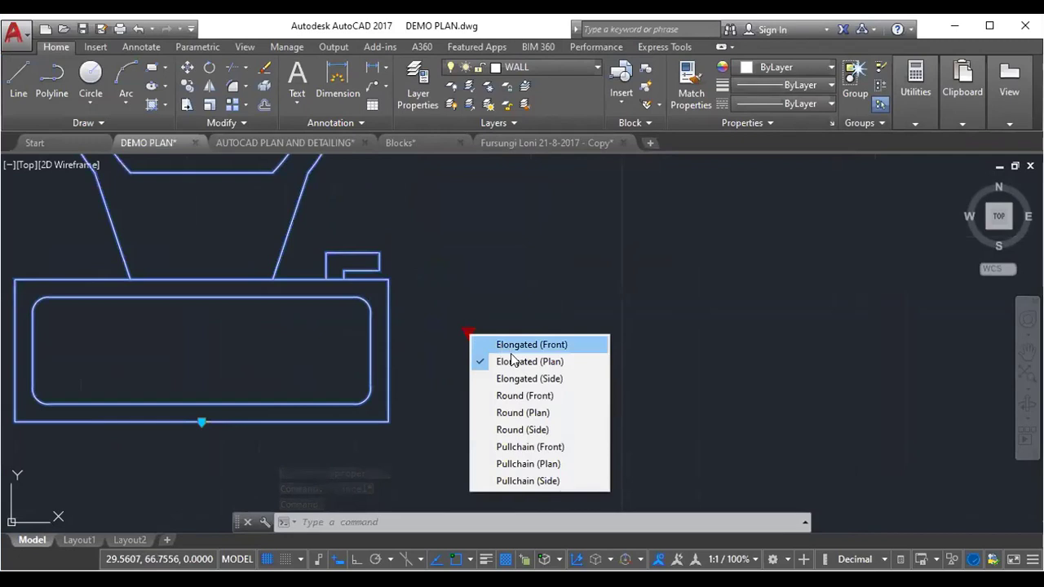
click(522, 378)
scroll(522, 368, down, 3)
middle_drag(531, 368, 555, 328)
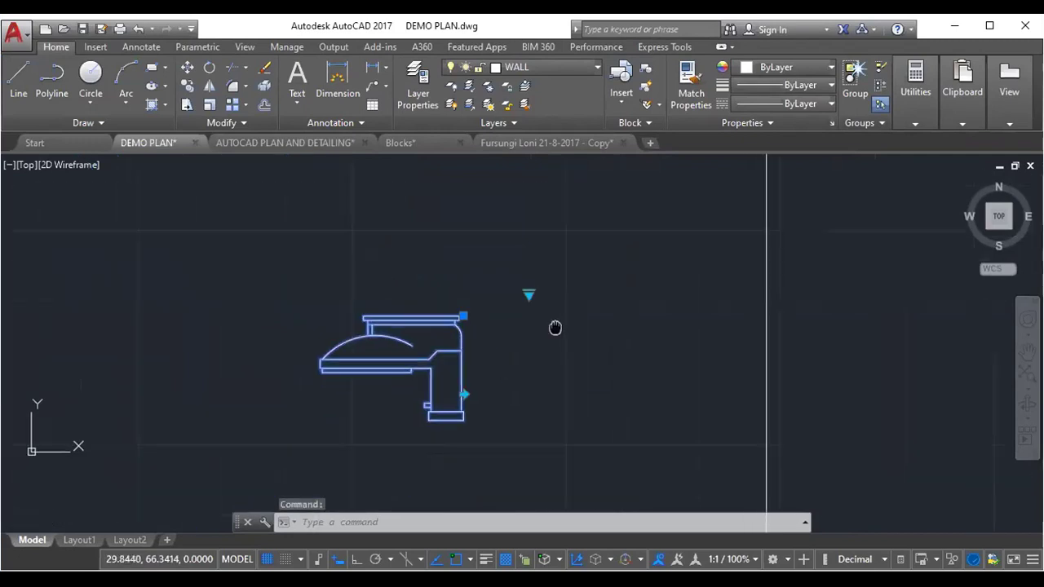
- Change the toilet copy's view to Elongated (Front) and deselect the block
scroll(487, 354, up, 2)
click(555, 258)
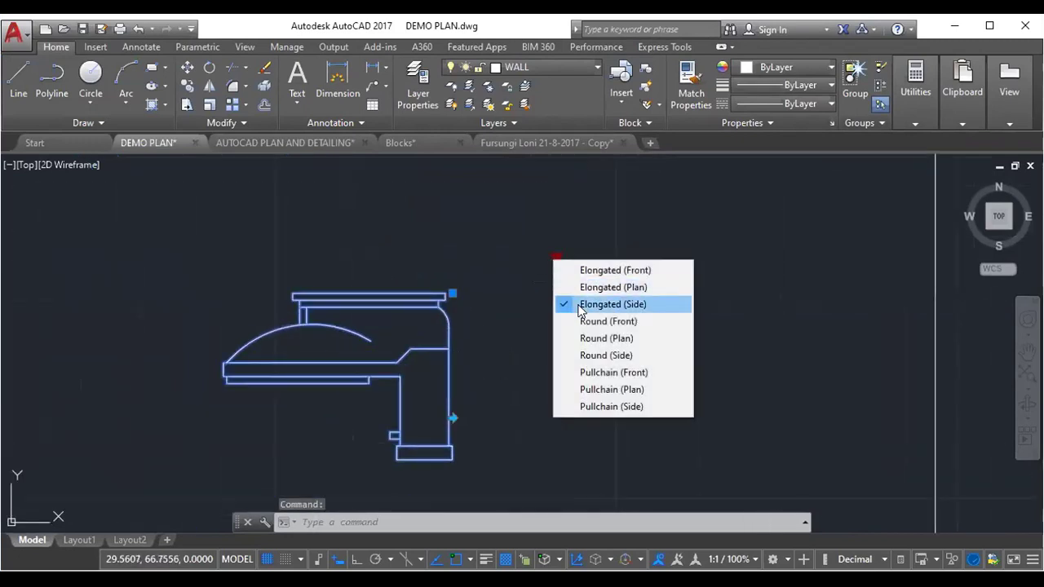
click(603, 270)
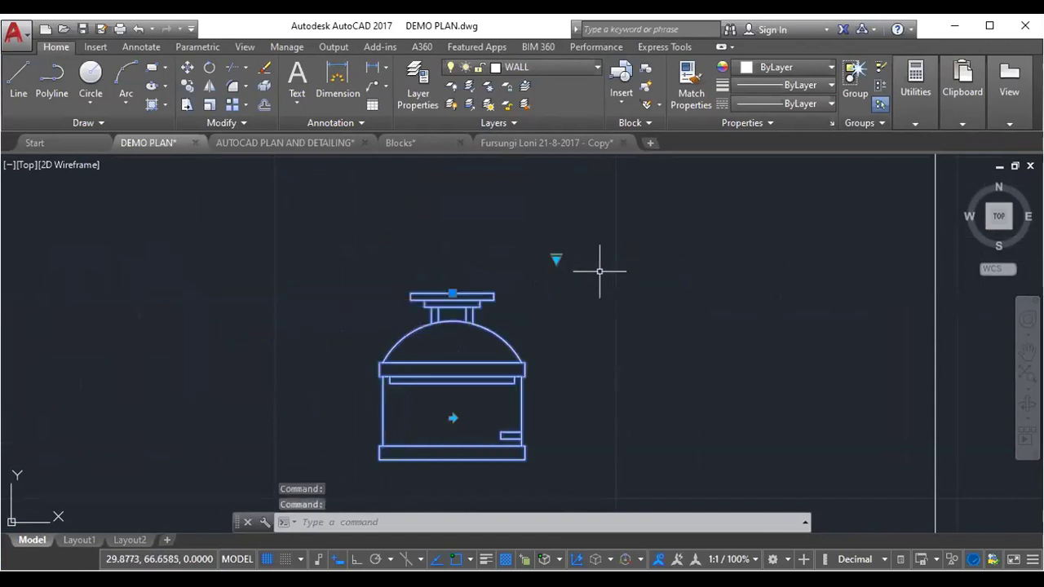
key(Escape)
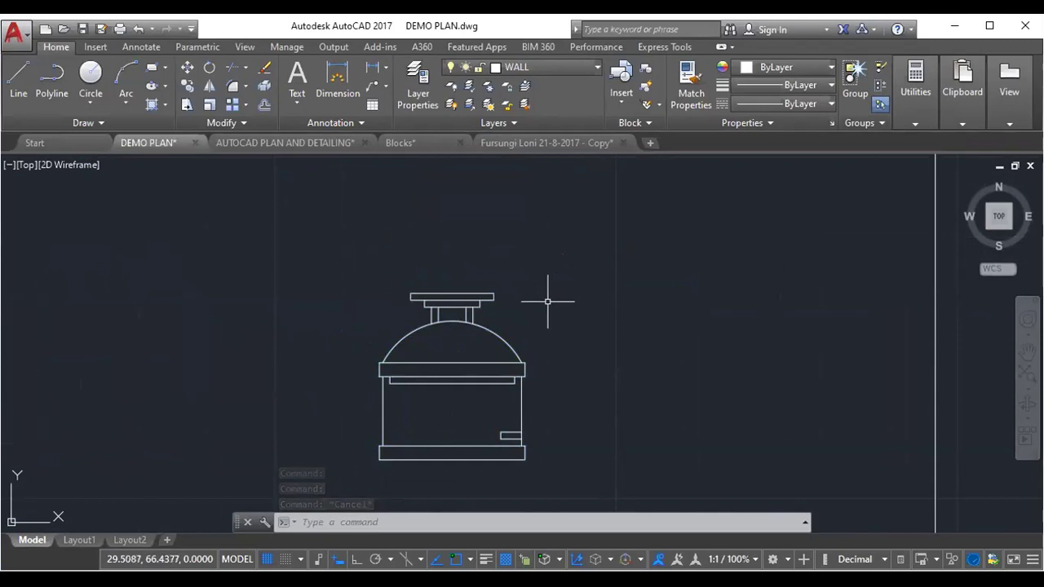
scroll(443, 302, down, 3)
scroll(445, 312, down, 2)
scroll(445, 312, down, 5)
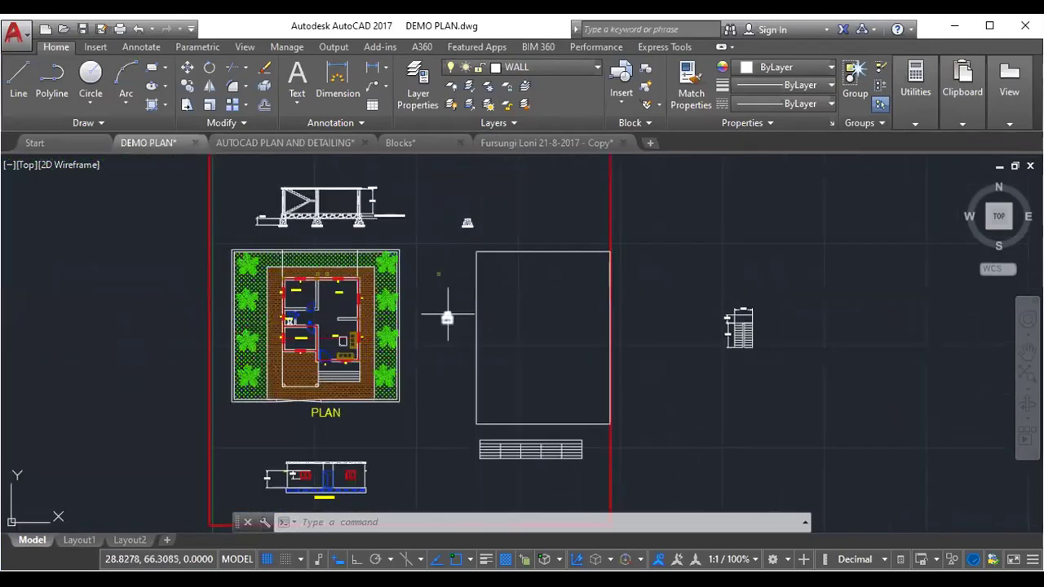
scroll(346, 343, up, 2)
middle_drag(317, 324, 405, 327)
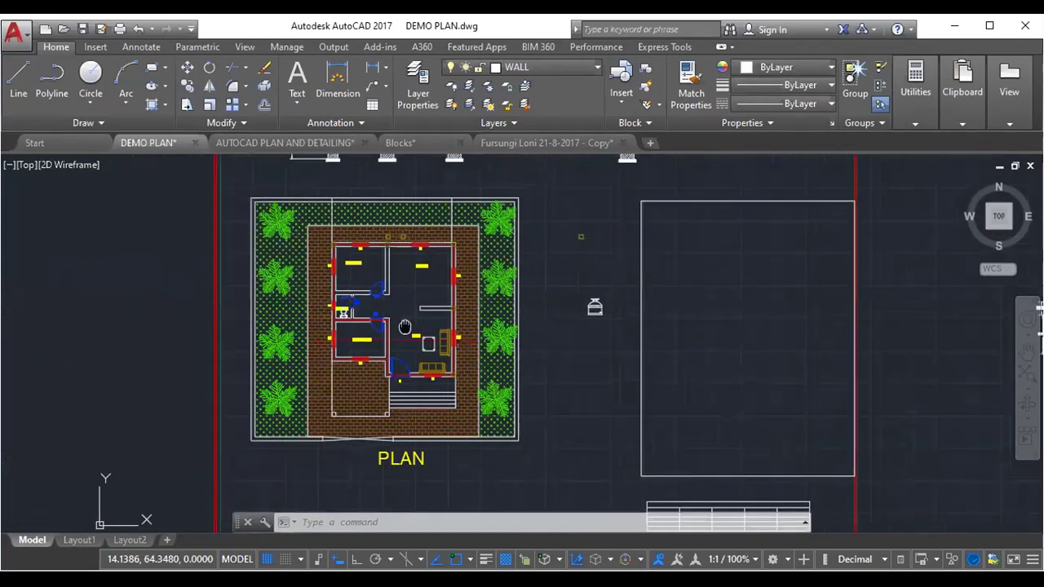
scroll(405, 326, up, 2)
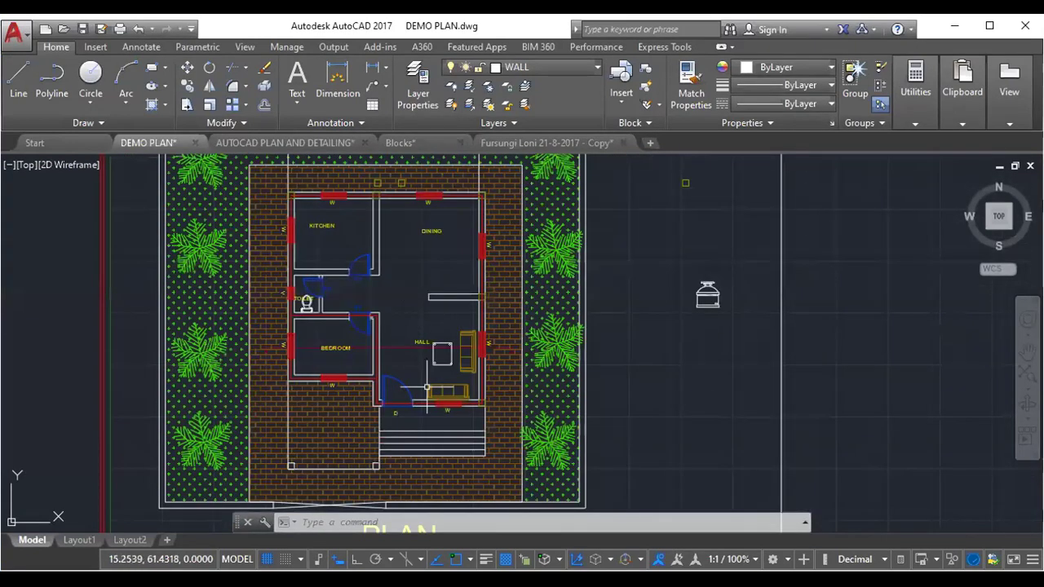
scroll(481, 343, up, 3)
scroll(492, 272, up, 2)
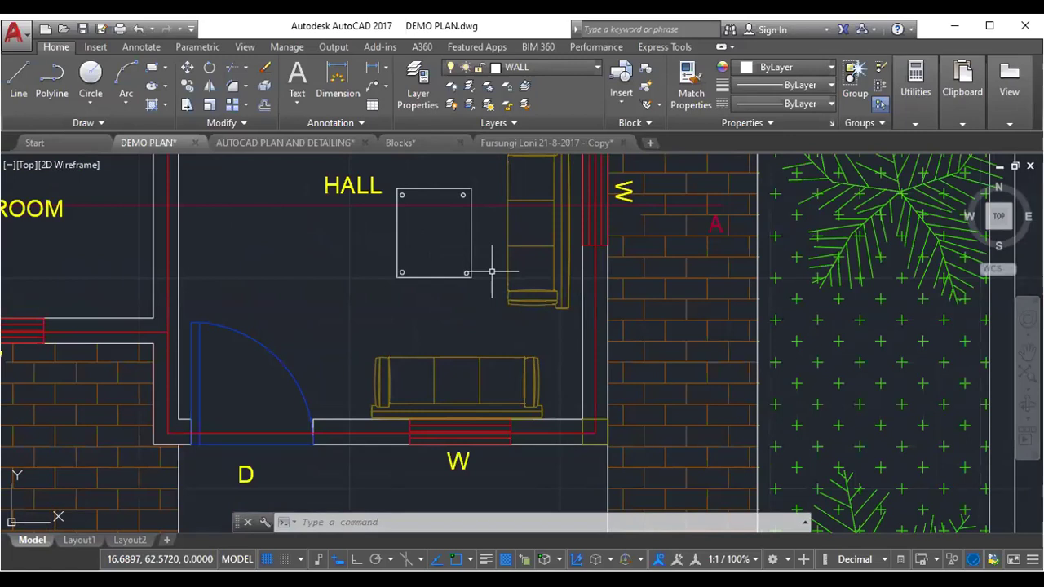
scroll(389, 284, down, 3)
scroll(389, 285, down, 3)
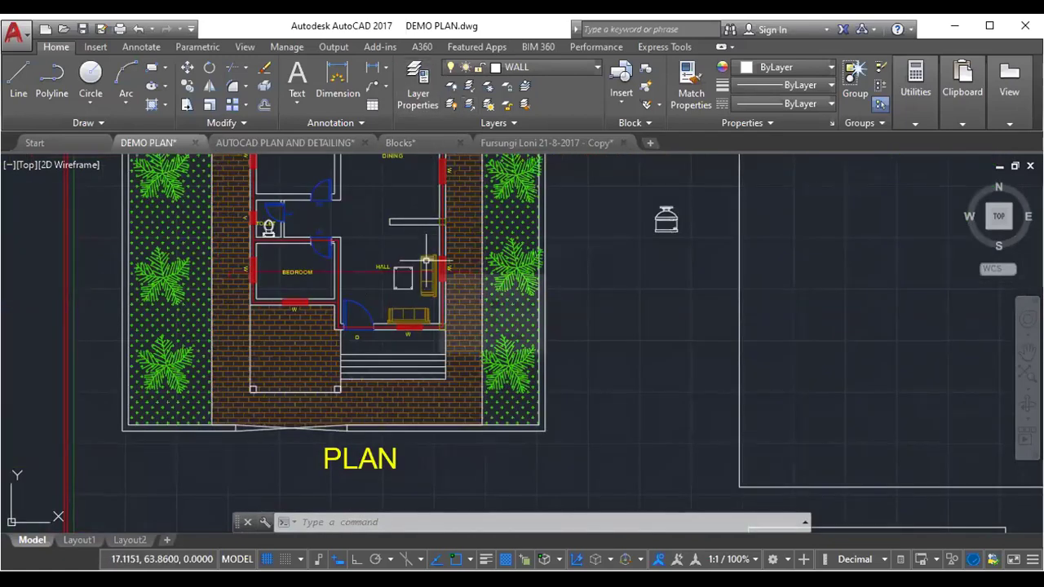
scroll(426, 261, down, 1)
scroll(382, 285, up, 1)
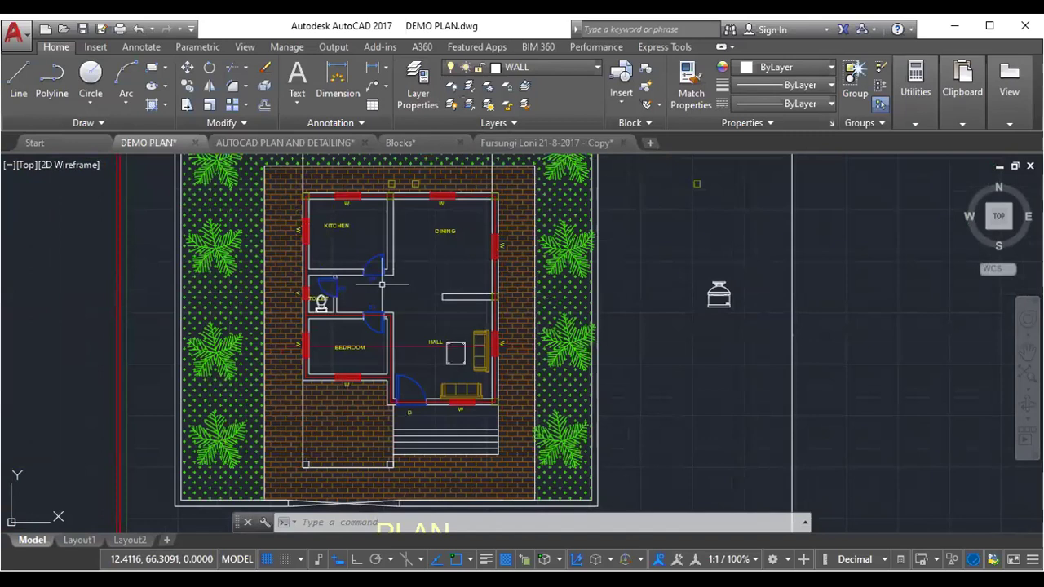
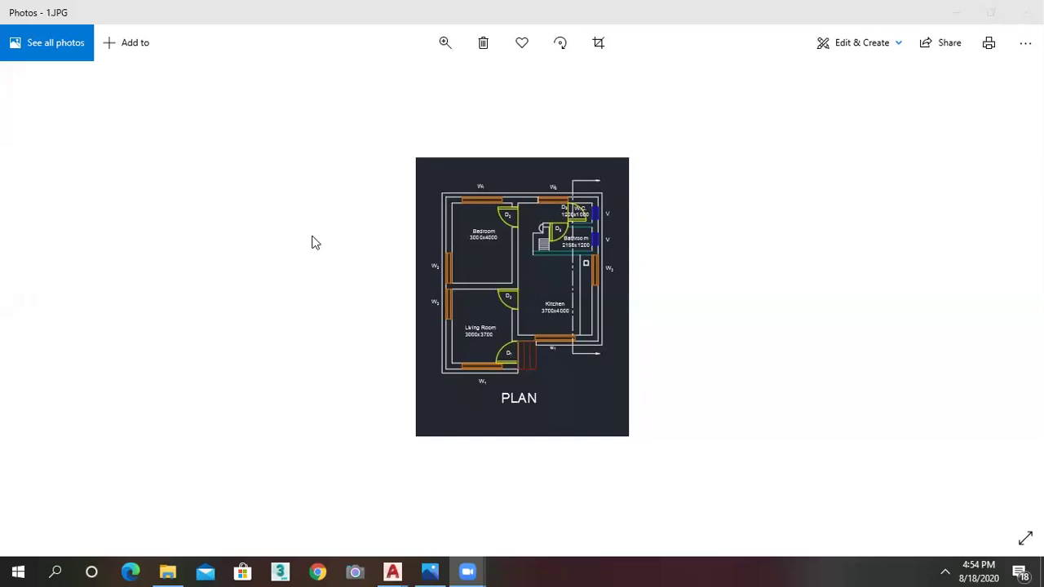
- Step through the Photos viewer from 000.JPG to the night house render 2.jpg
key(Left)
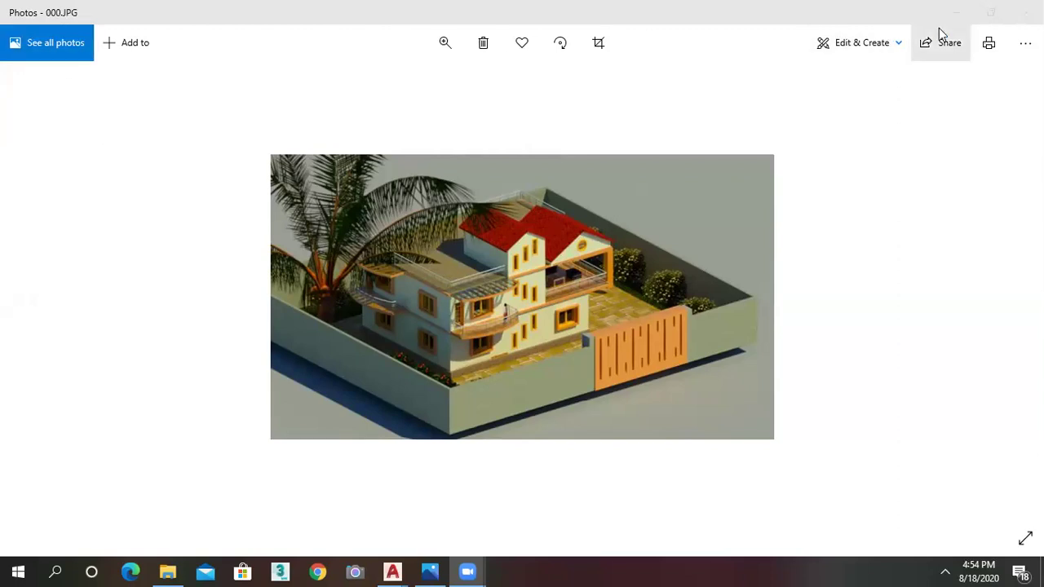
click(432, 571)
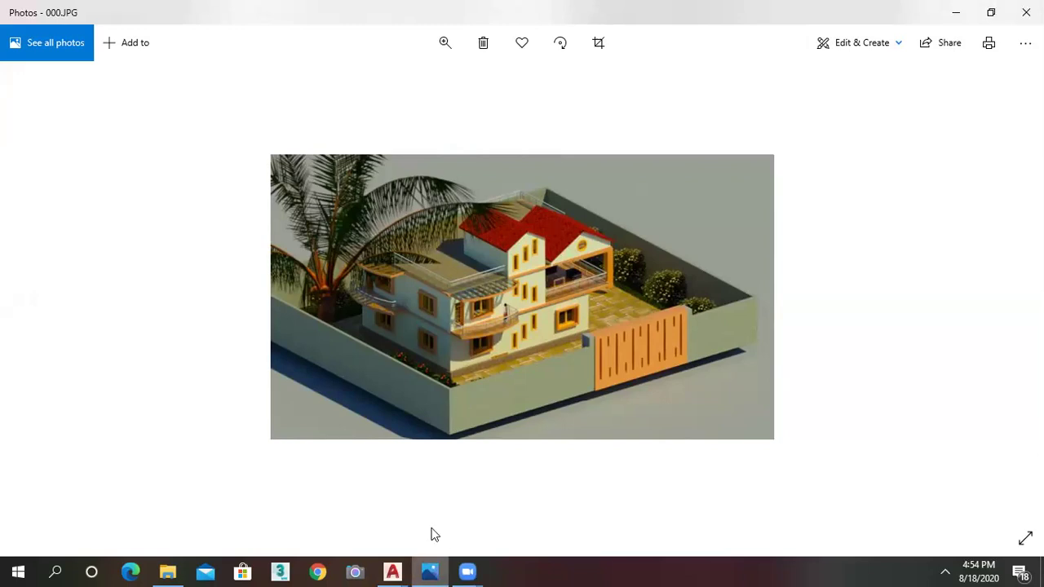
click(431, 571)
click(431, 571)
key(Right)
- Page forward past the ELEVATION drawing, 3D View renders and site plan to 6b.png
key(Right)
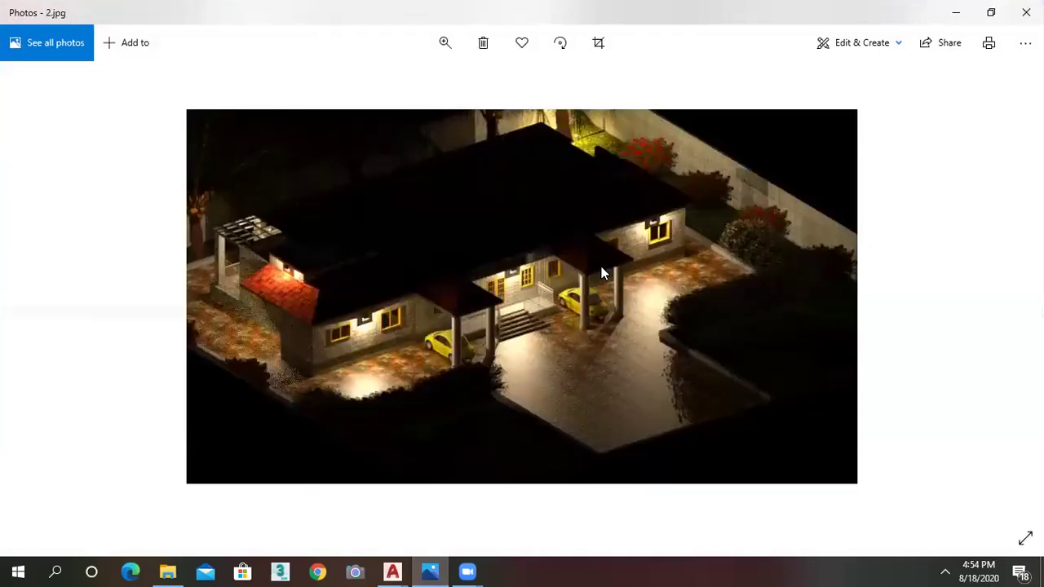
key(Right)
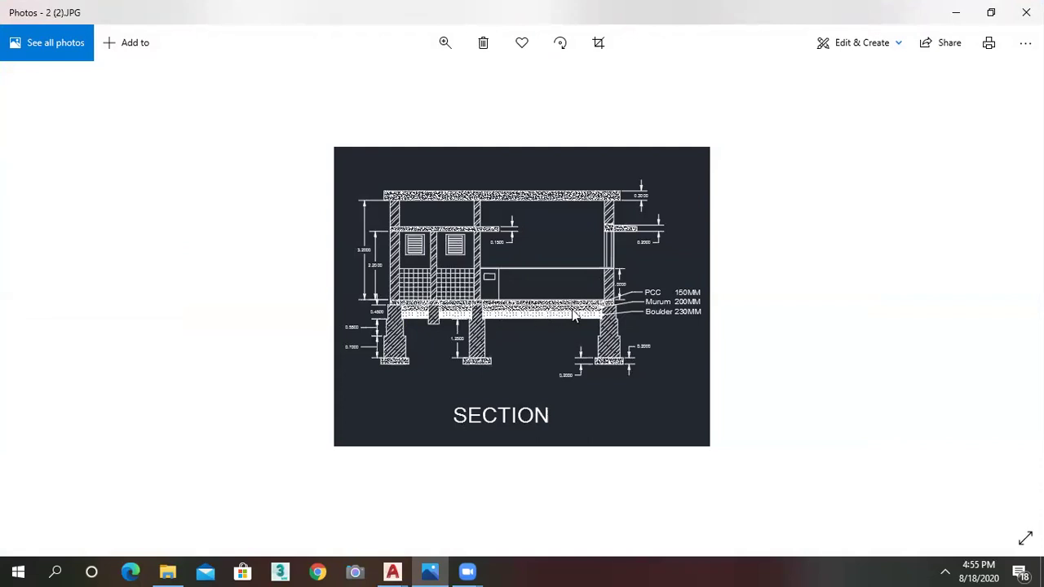
key(Right)
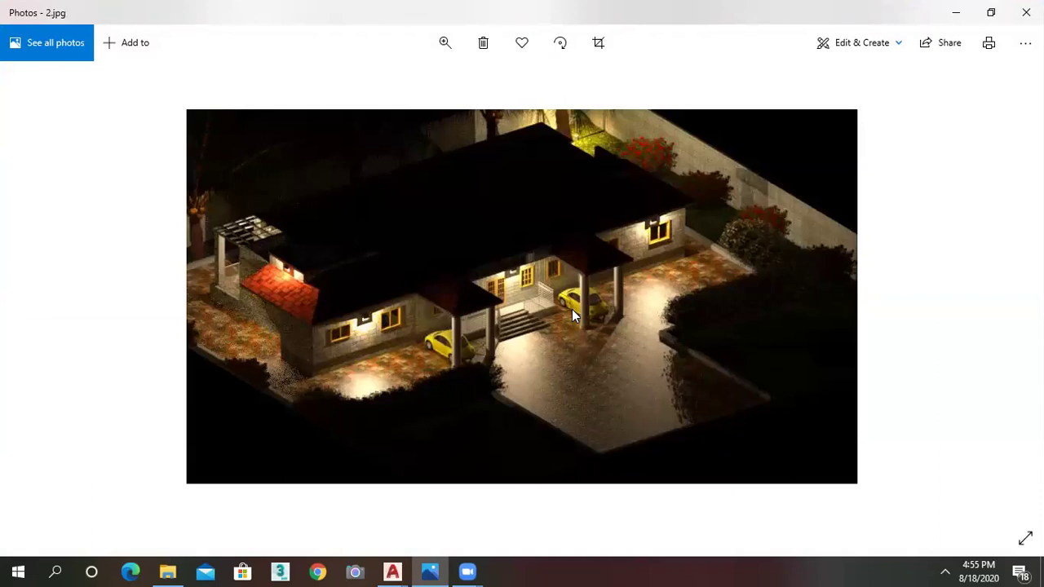
key(Right)
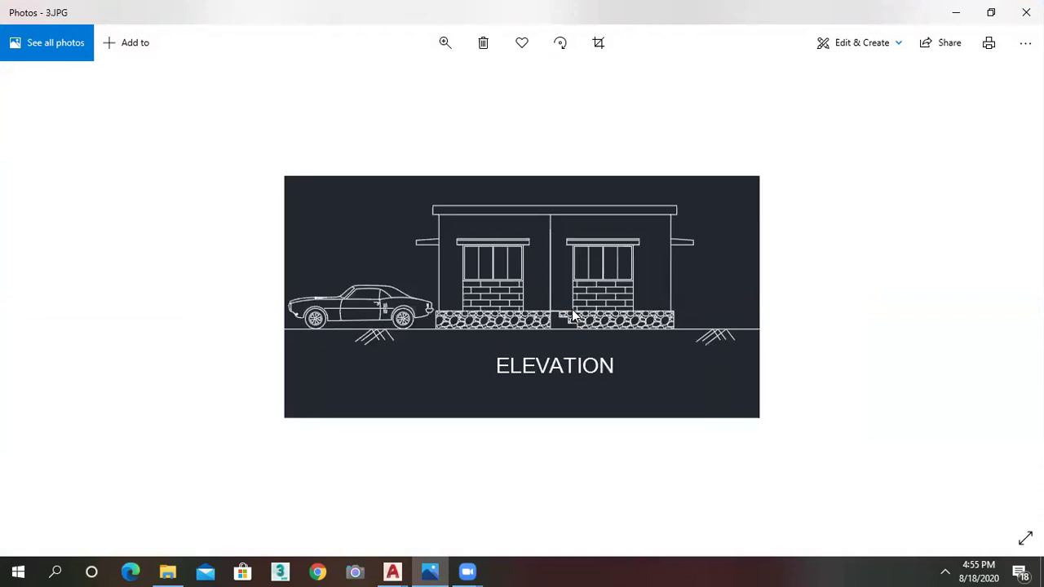
key(Right)
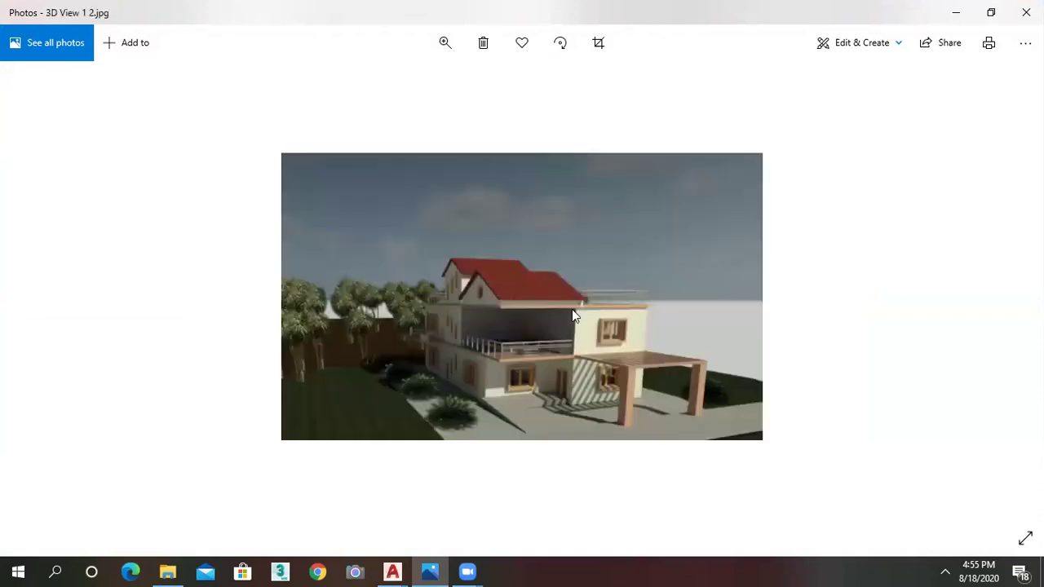
key(Right)
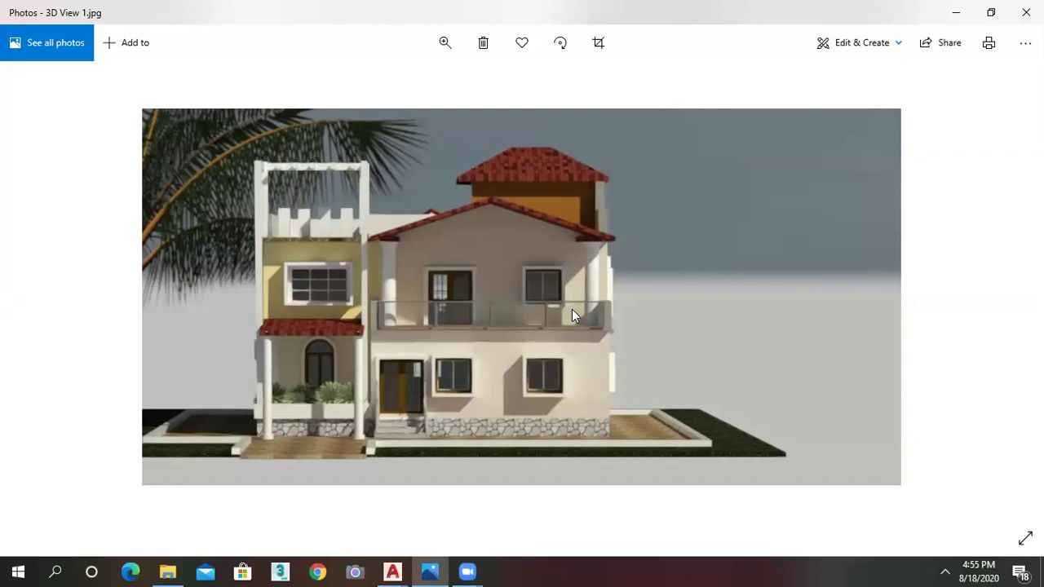
key(Right)
key(Right)
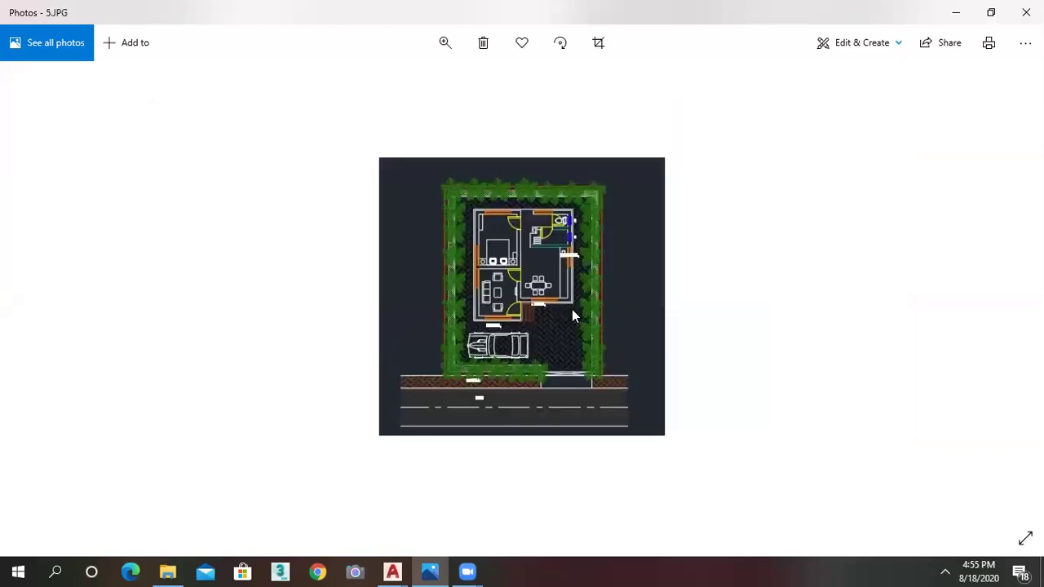
key(Right)
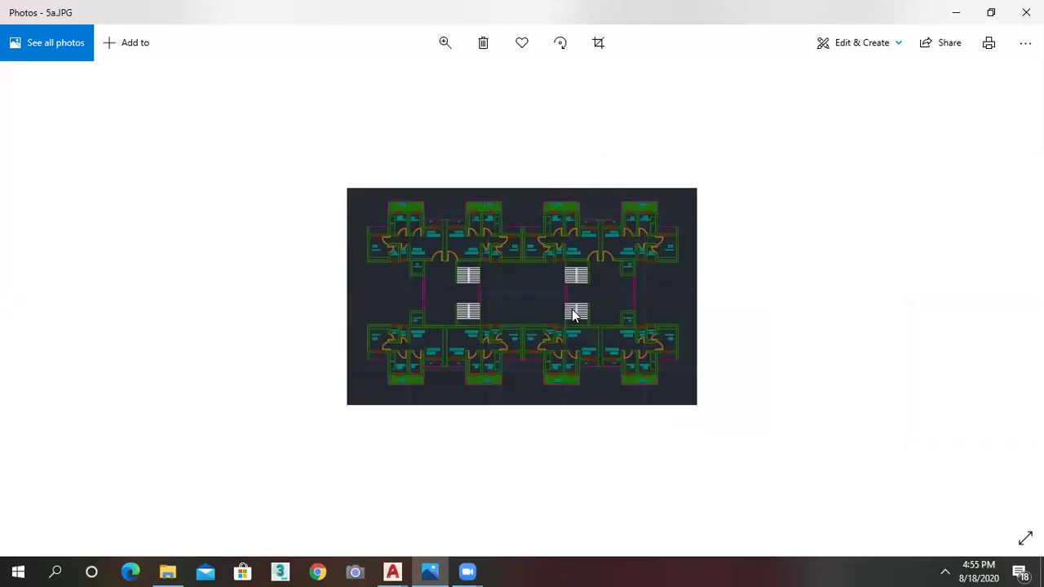
key(Right)
key(Right)
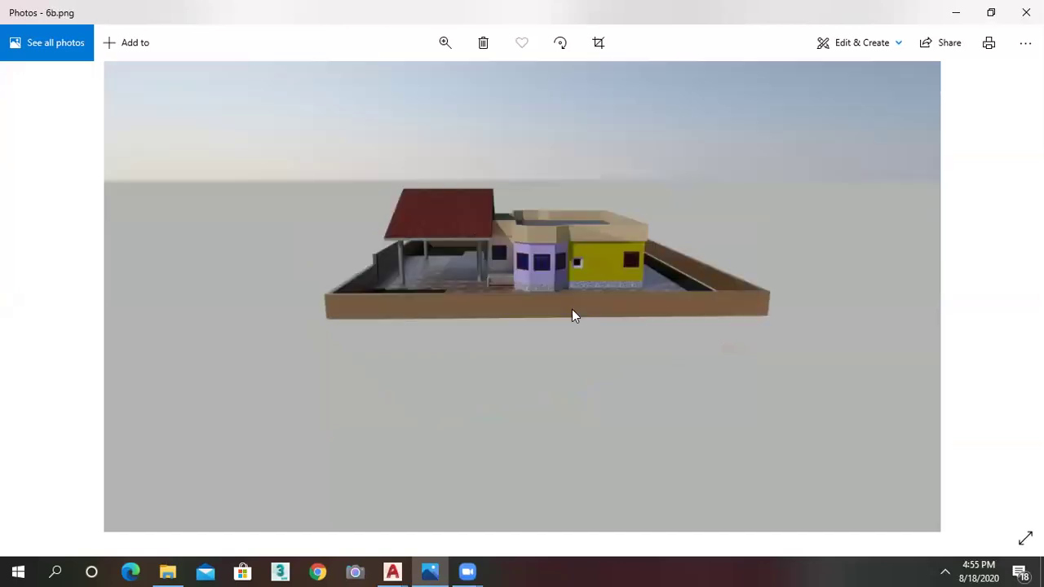
key(Right)
key(Right)
key(Right)
key(Right)
key(Right)
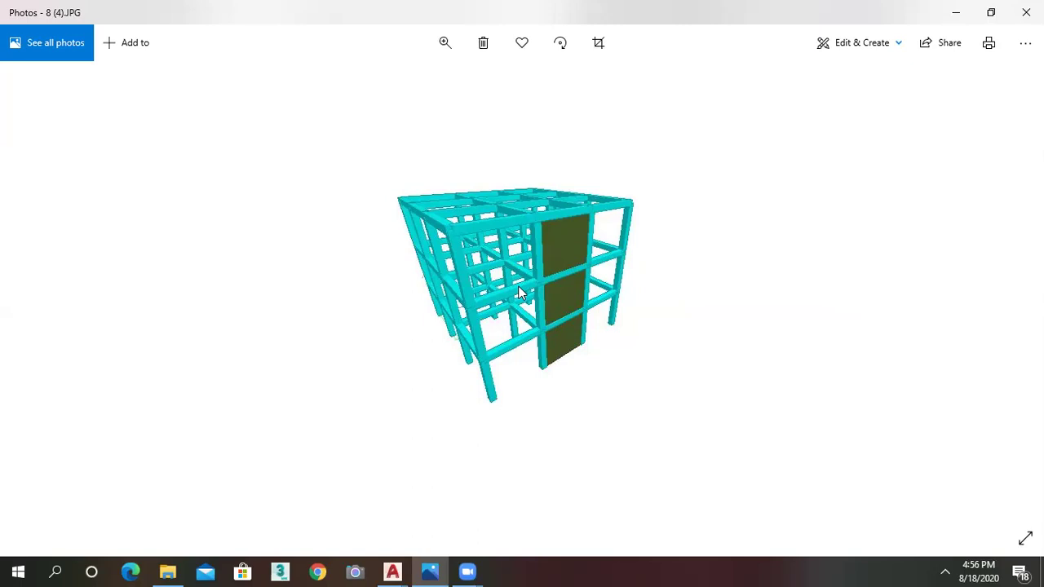
- Step through the frame, load diagram, footing and column grid images to 8.JPG
key(Right)
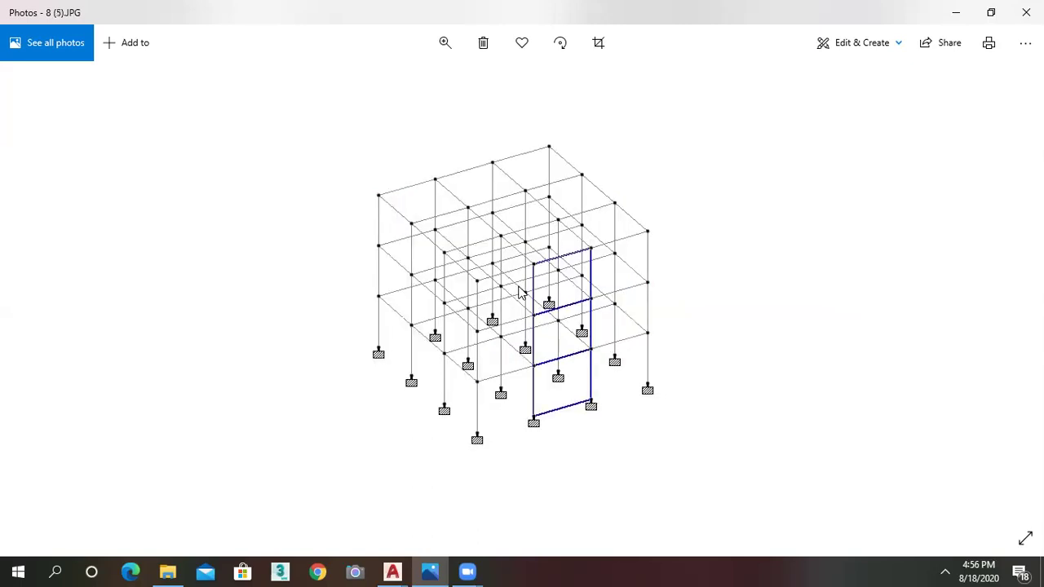
key(Right)
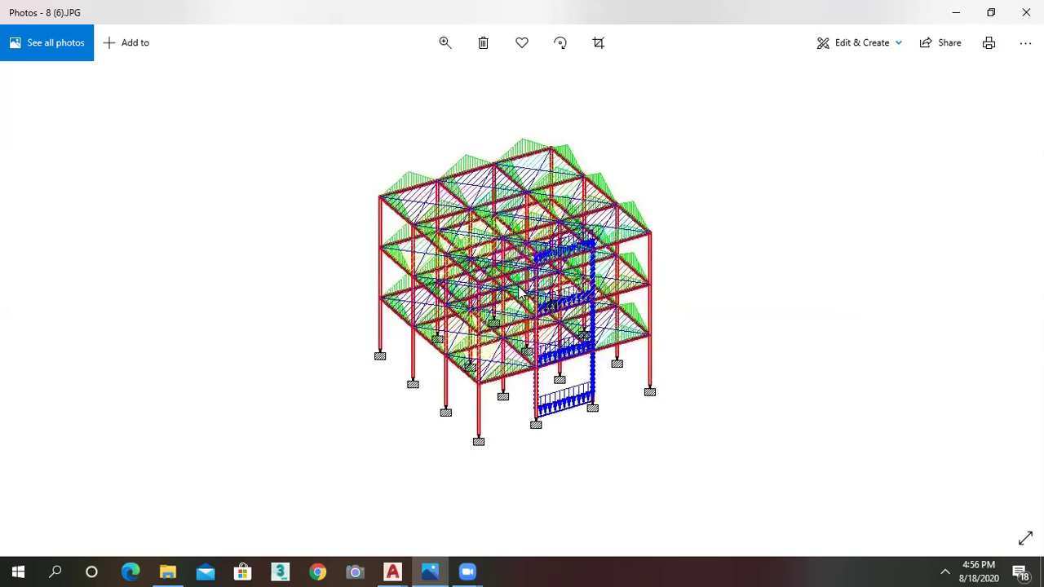
key(Right)
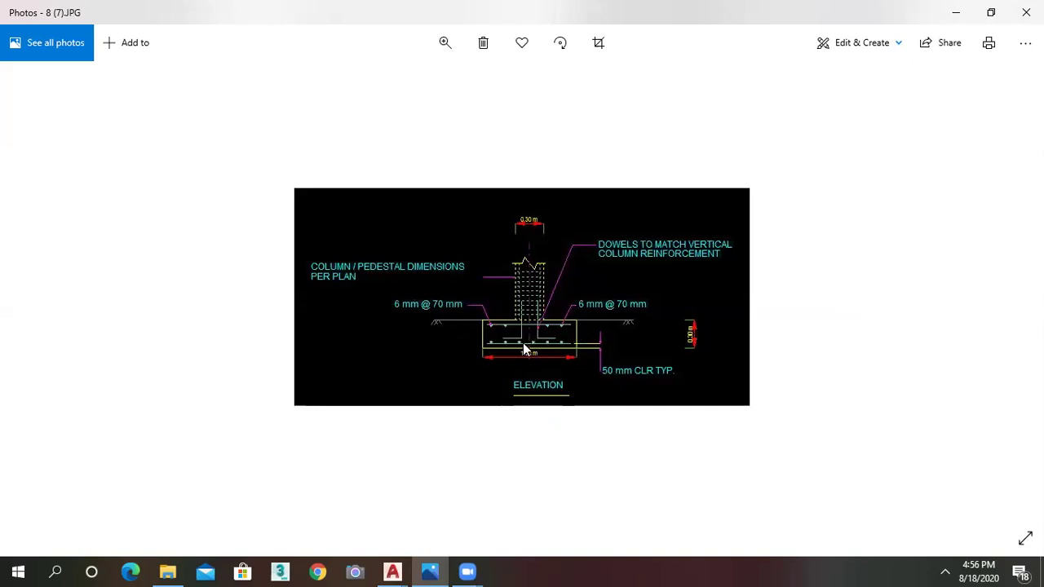
key(Right)
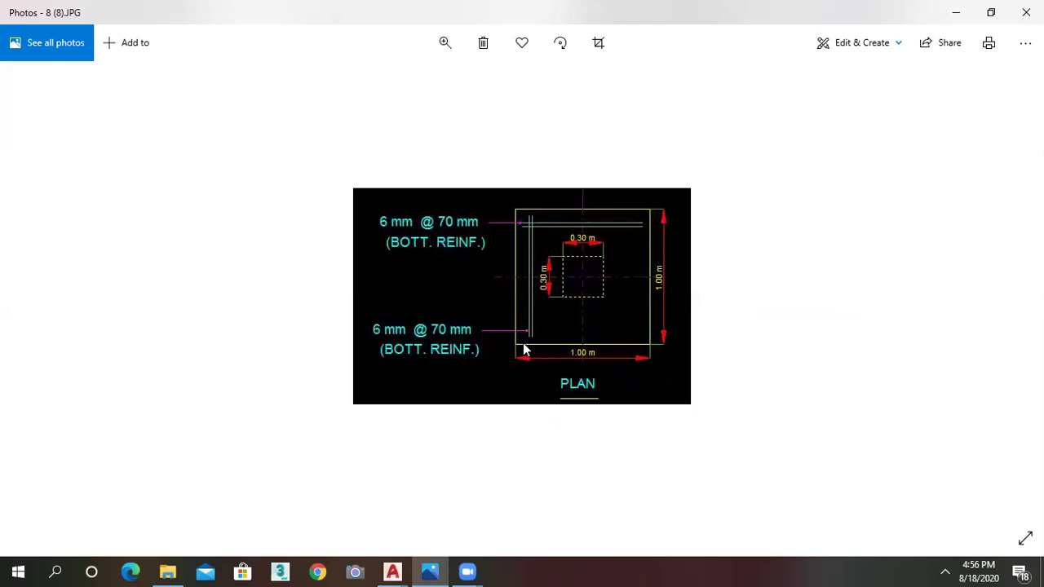
key(Right)
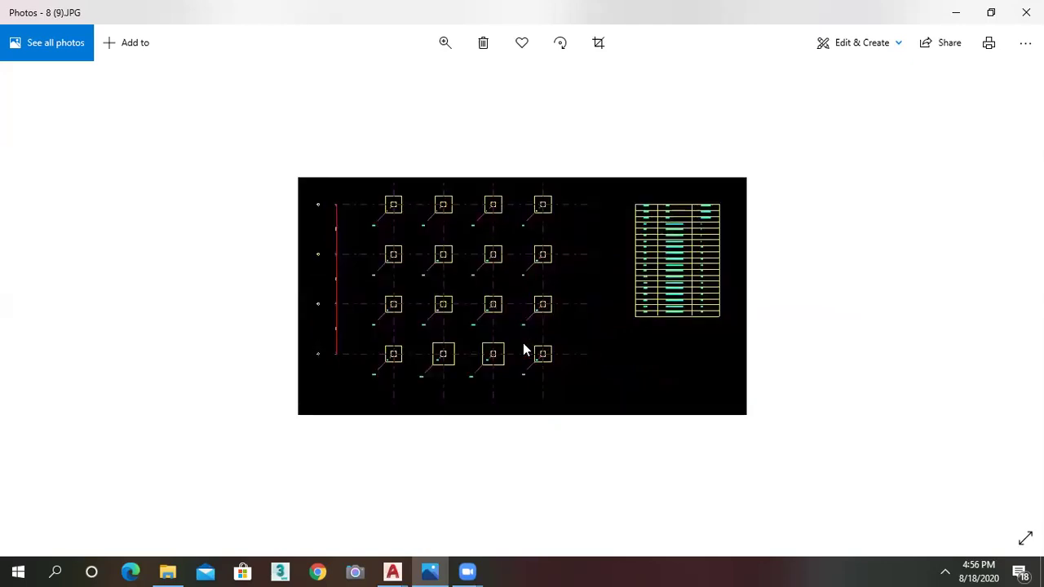
key(Right)
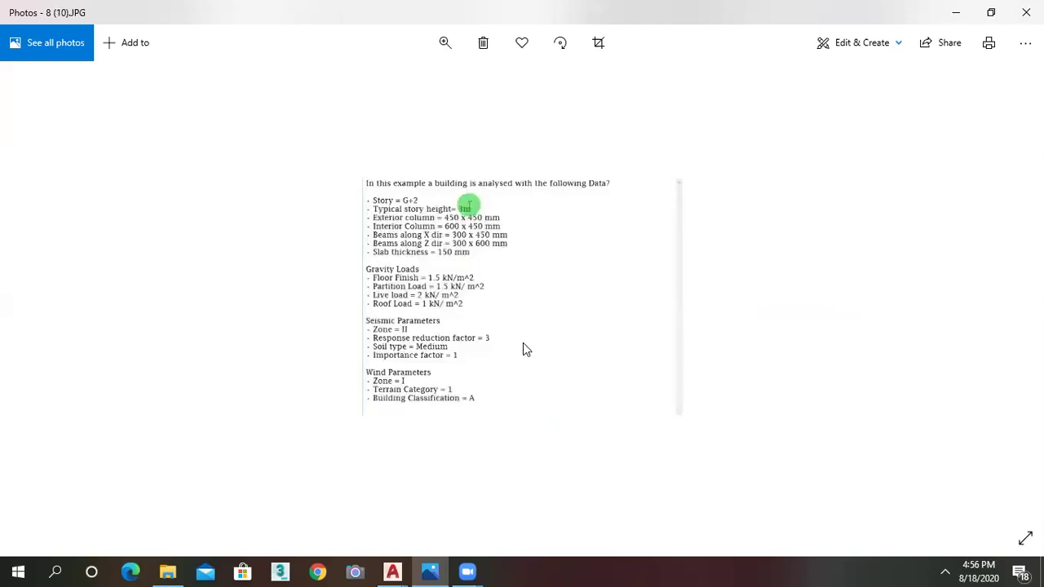
key(Left)
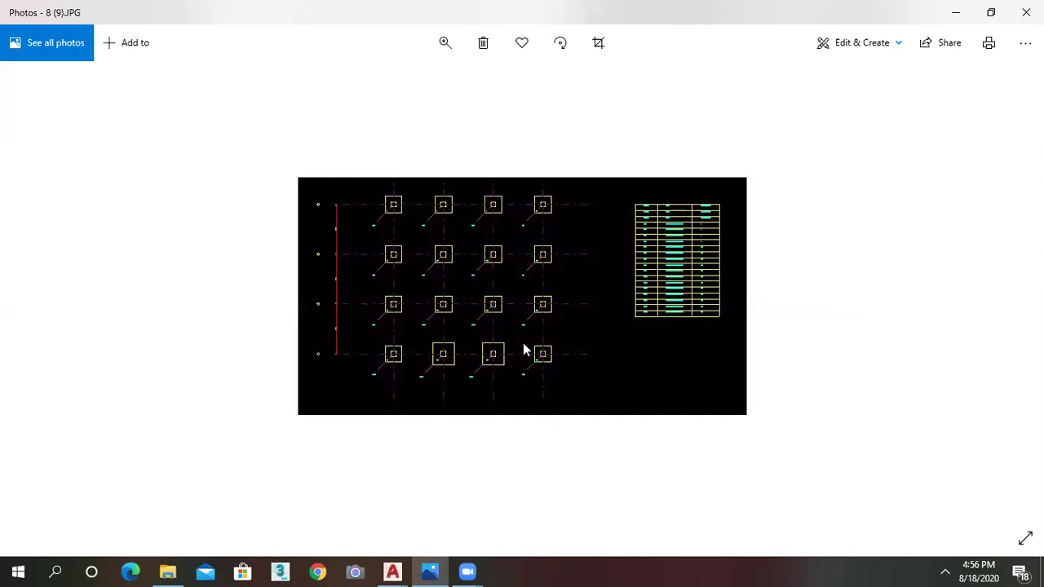
key(Right)
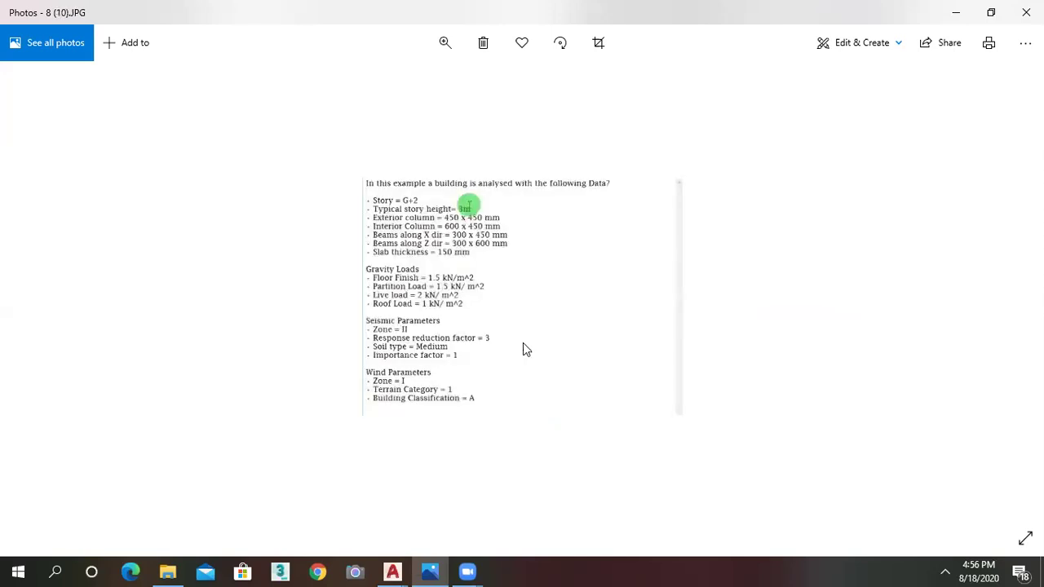
key(Right)
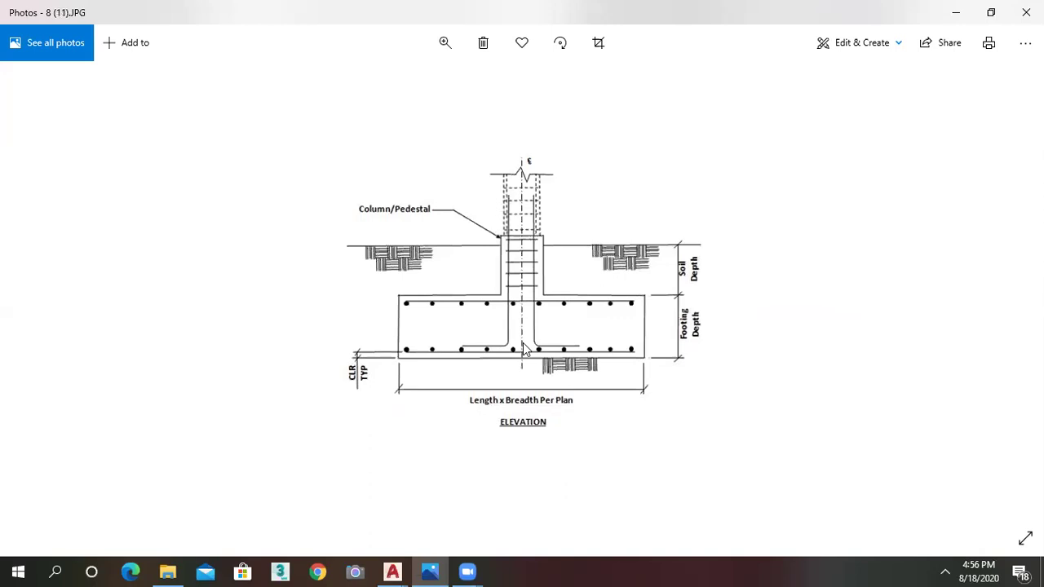
key(Right)
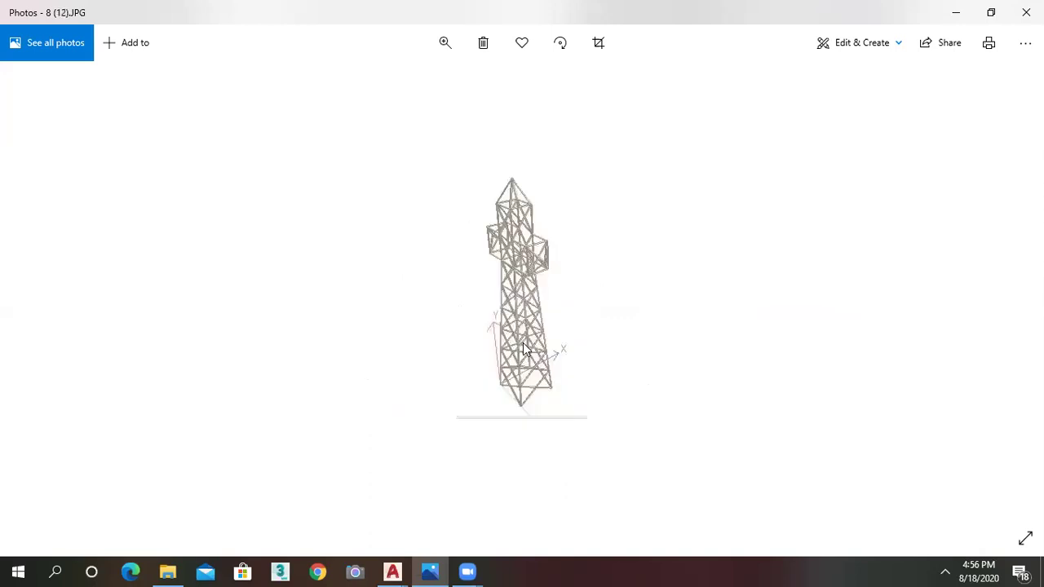
key(Right)
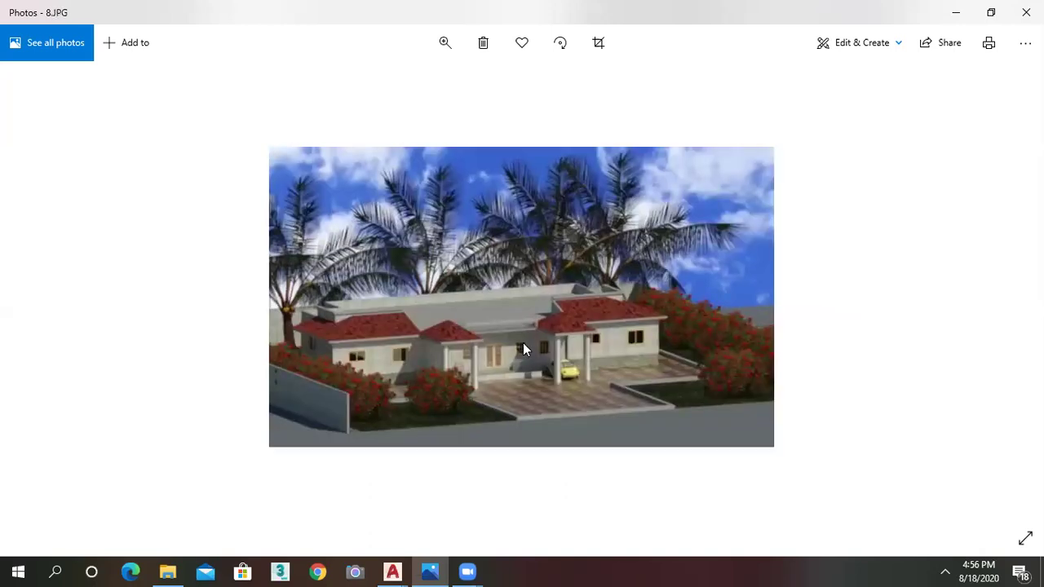
- Page forward past a.JPG, Capture.PNG and ext.jpg to IMG-20180731-WA0034.jpg
key(Right)
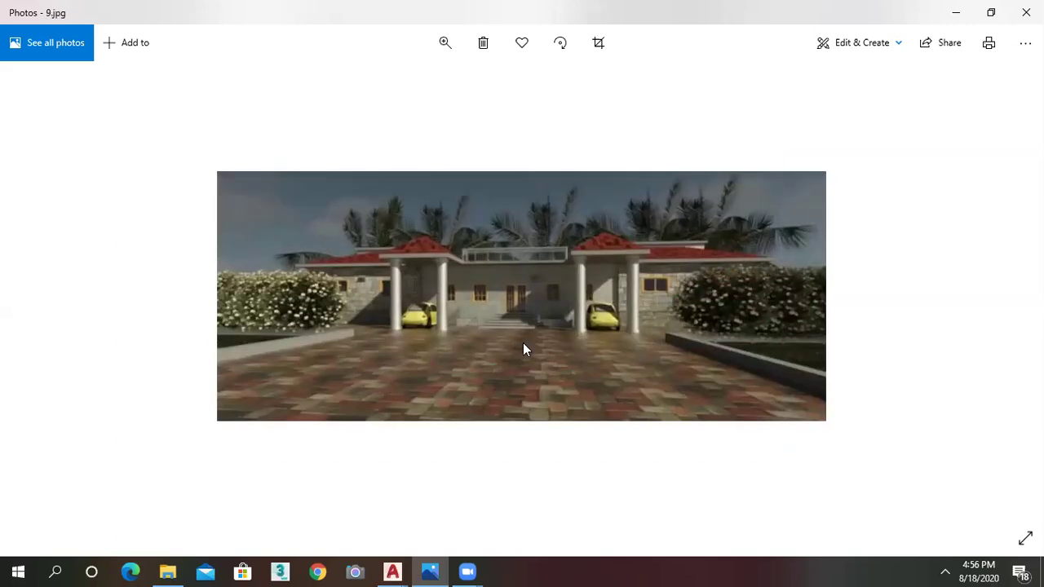
key(Right)
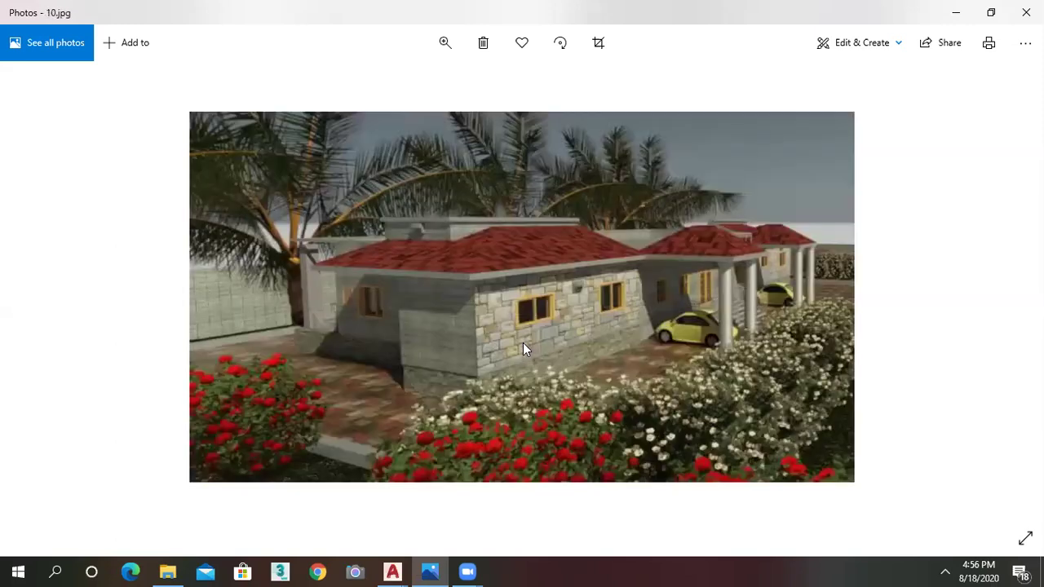
key(Right)
key(Right)
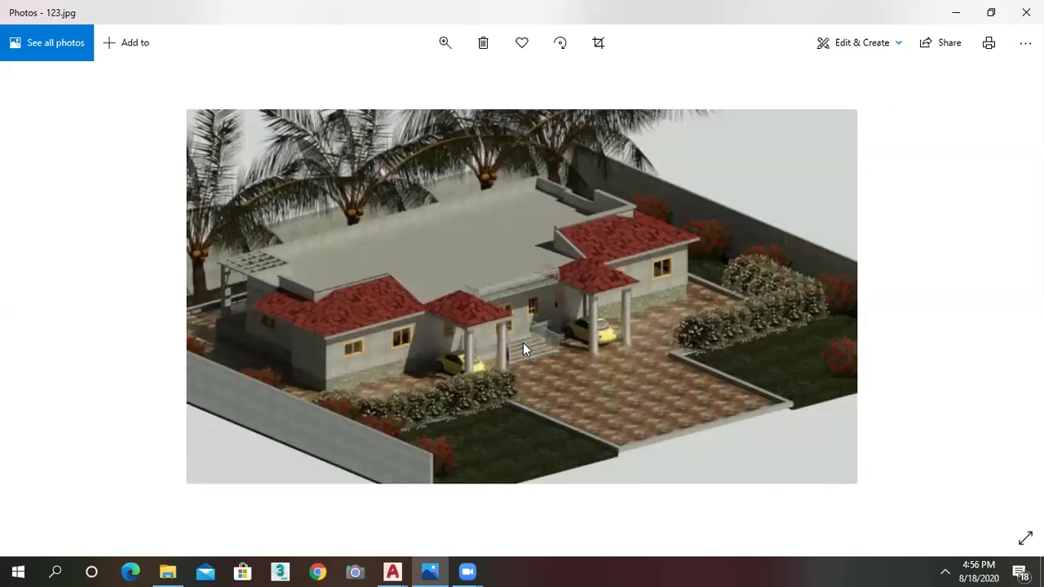
key(Right)
key(Right)
key(Right)
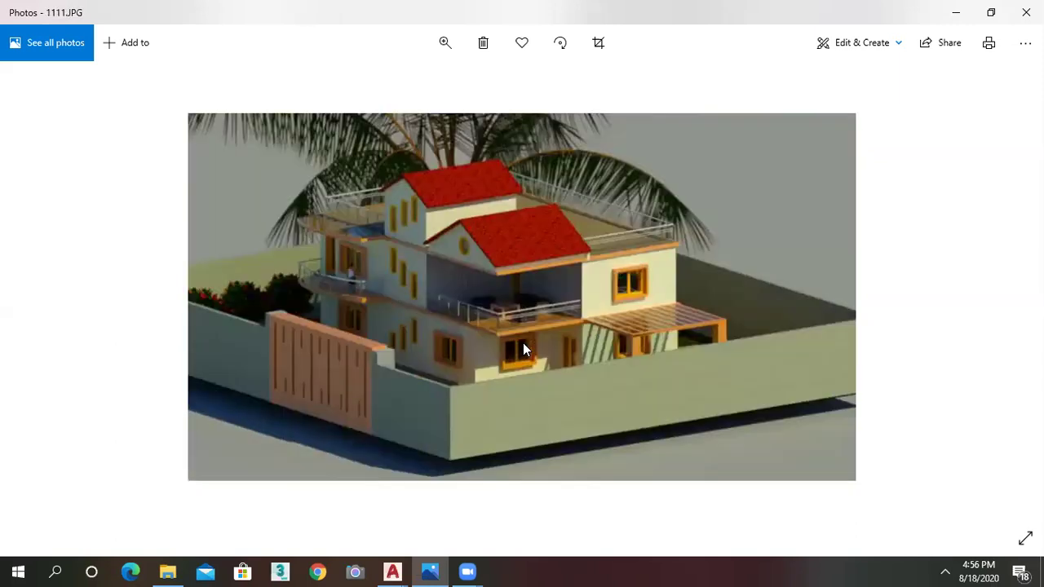
key(Right)
key(Right)
key(Right)
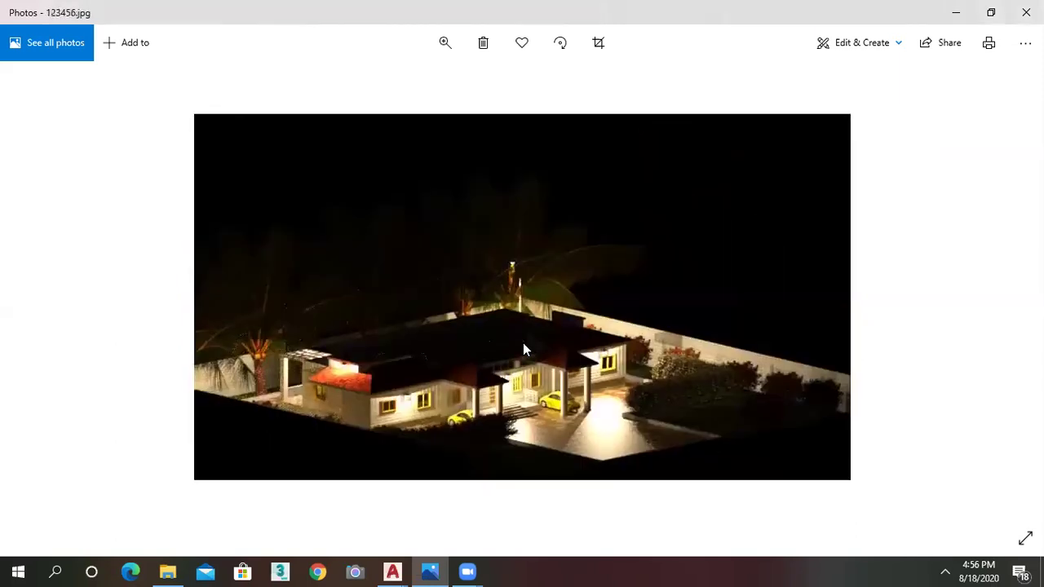
key(Right)
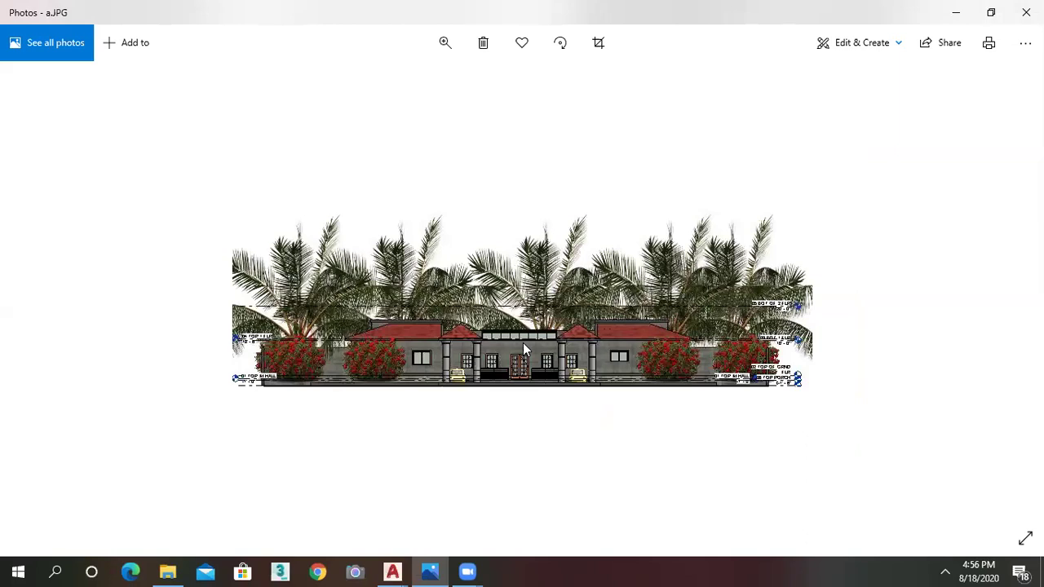
key(Right)
key(Right)
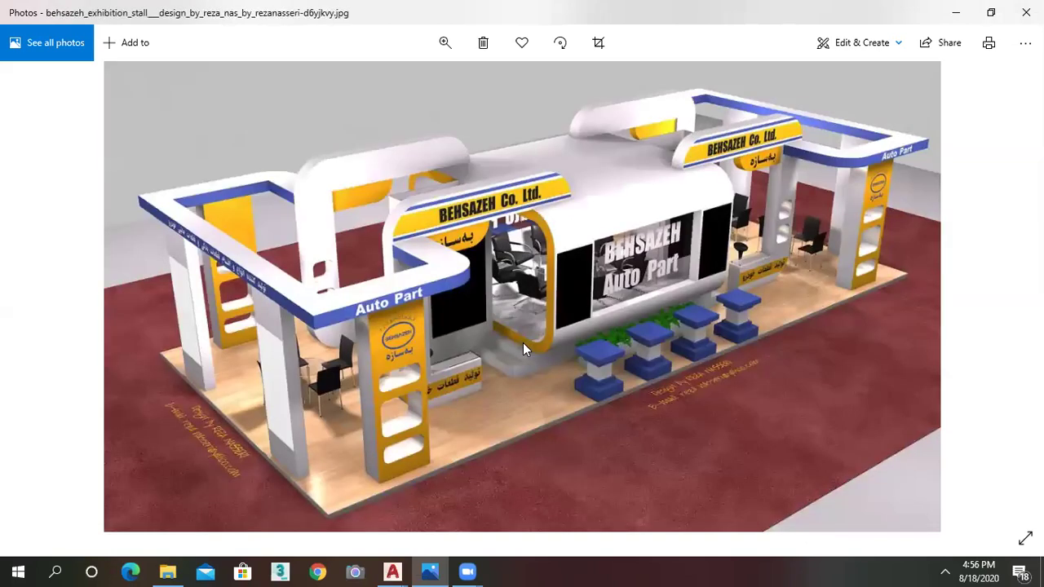
key(Right)
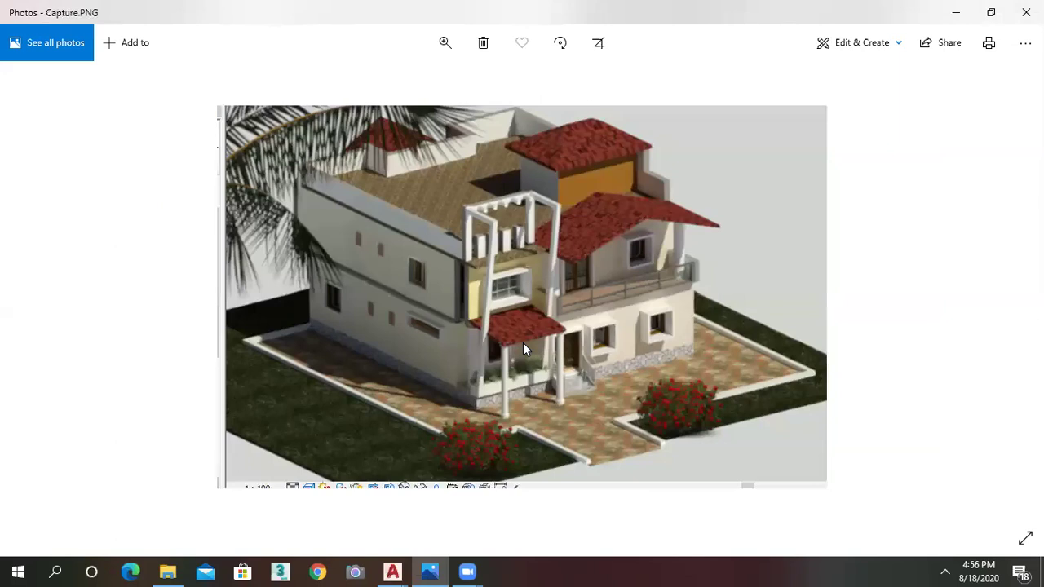
key(Right)
key(Right)
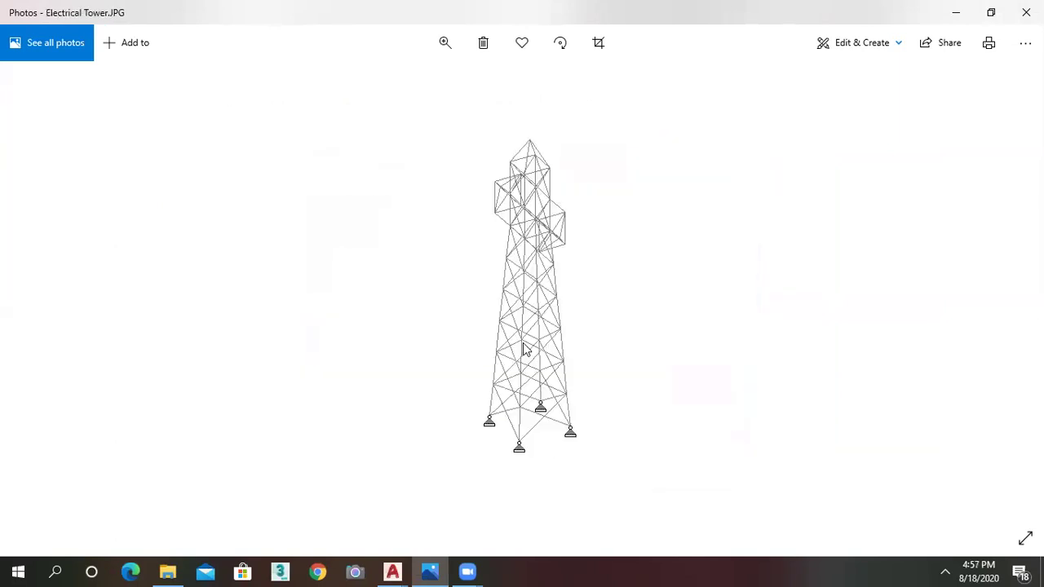
key(Right)
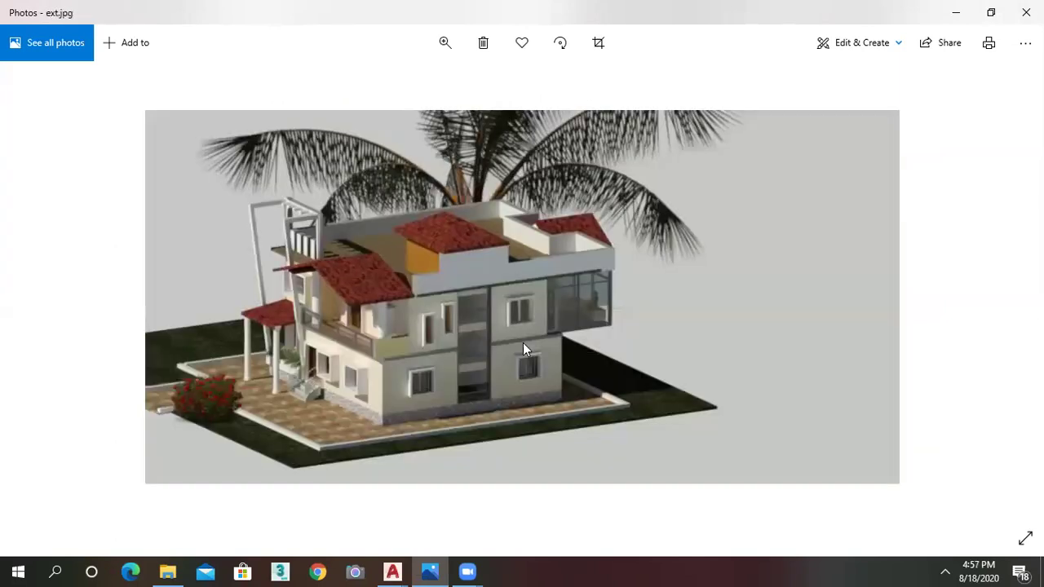
key(Right)
key(Right)
key(Right)
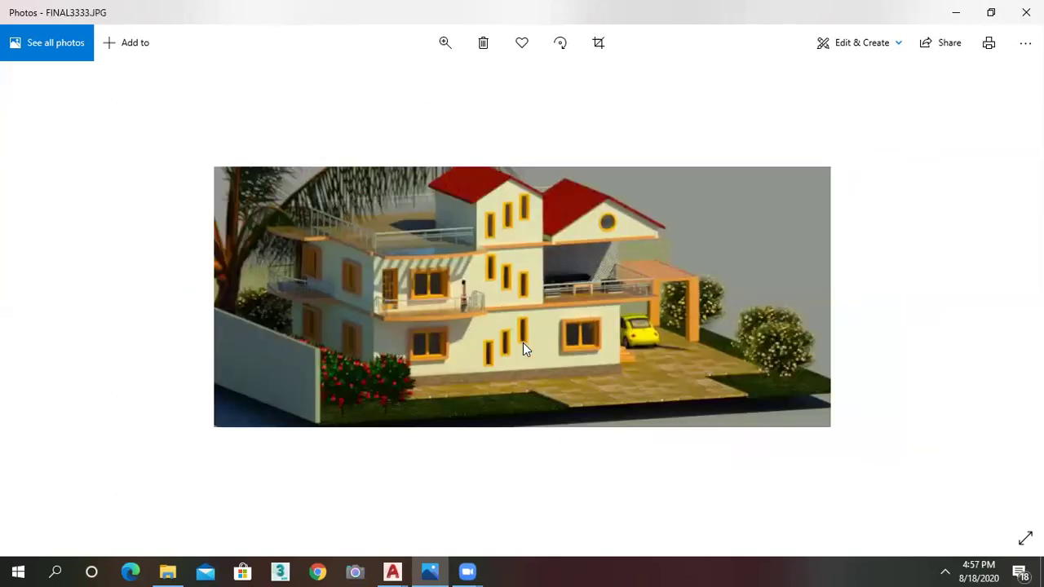
key(Right)
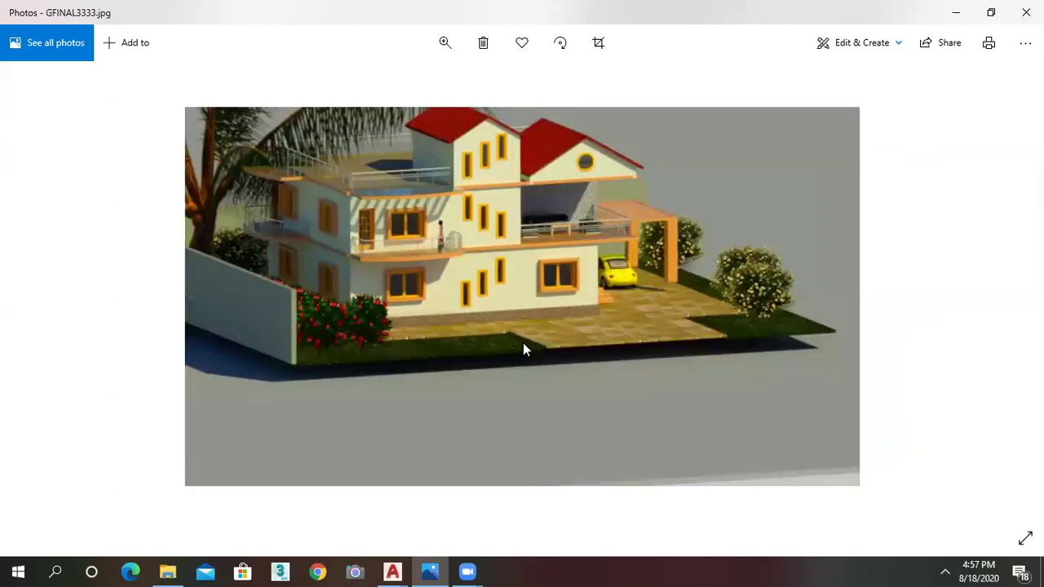
key(Right)
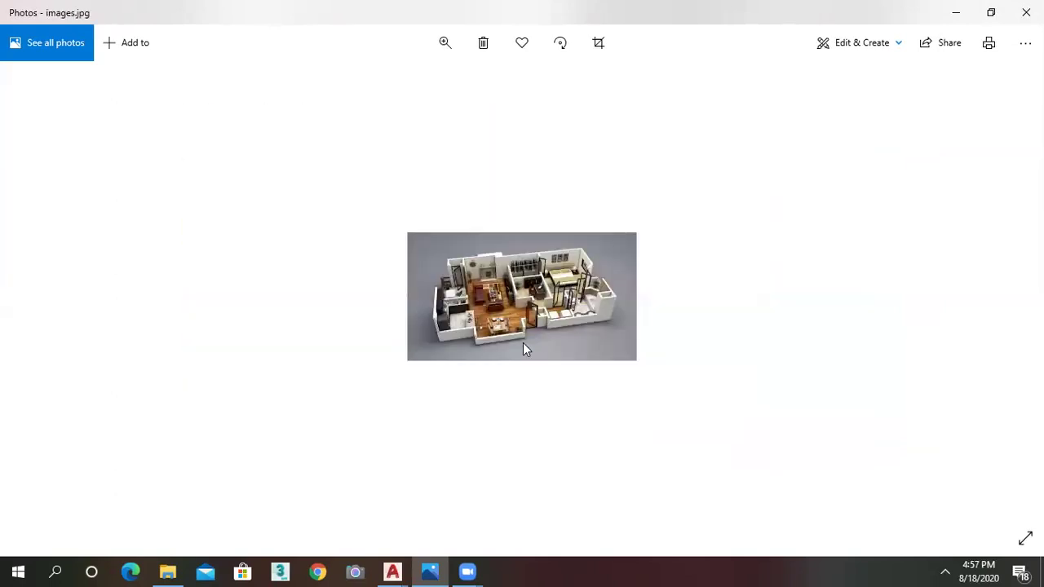
key(Right)
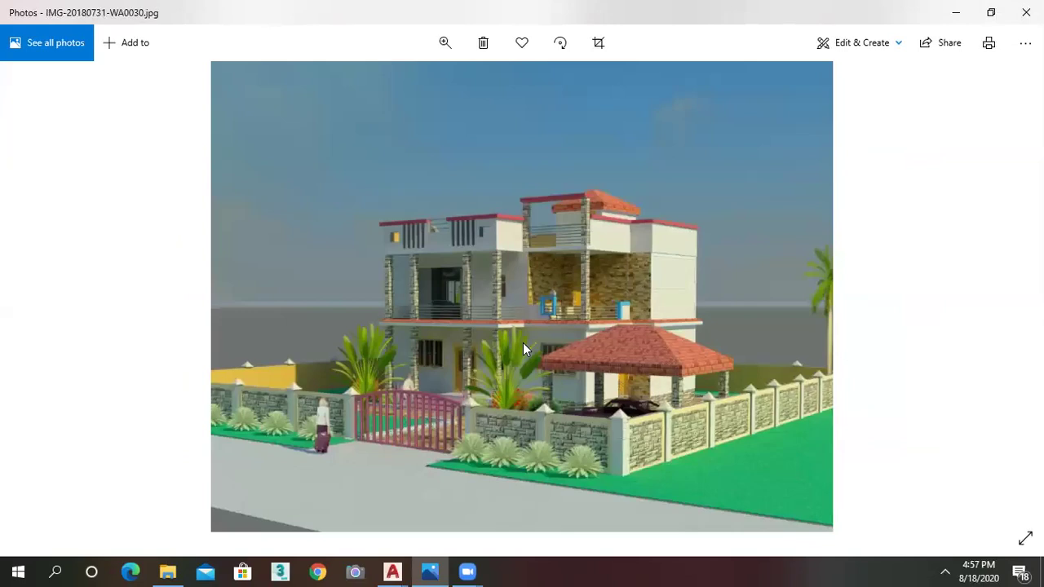
key(Right)
key(Right)
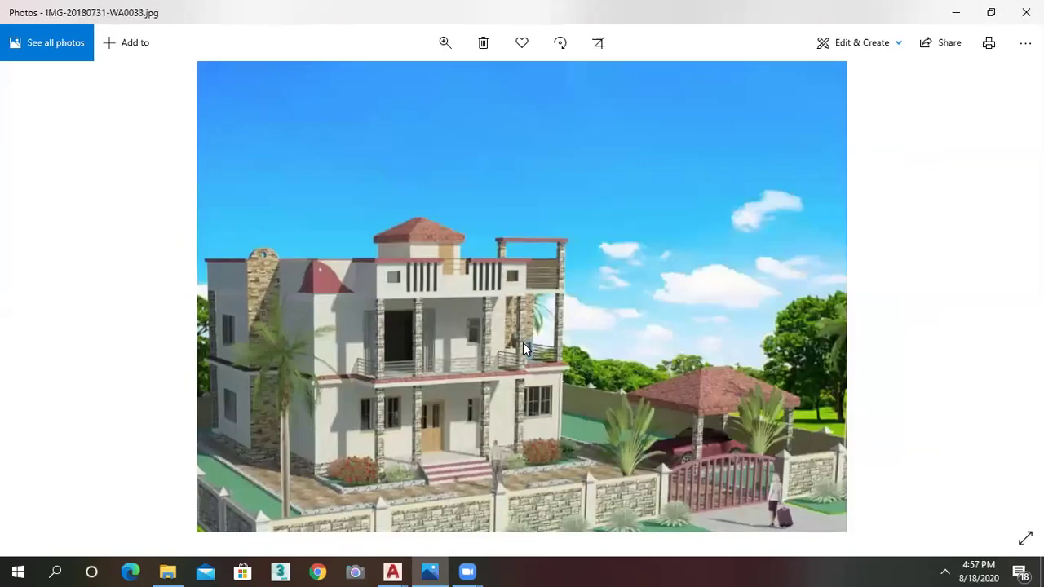
key(Right)
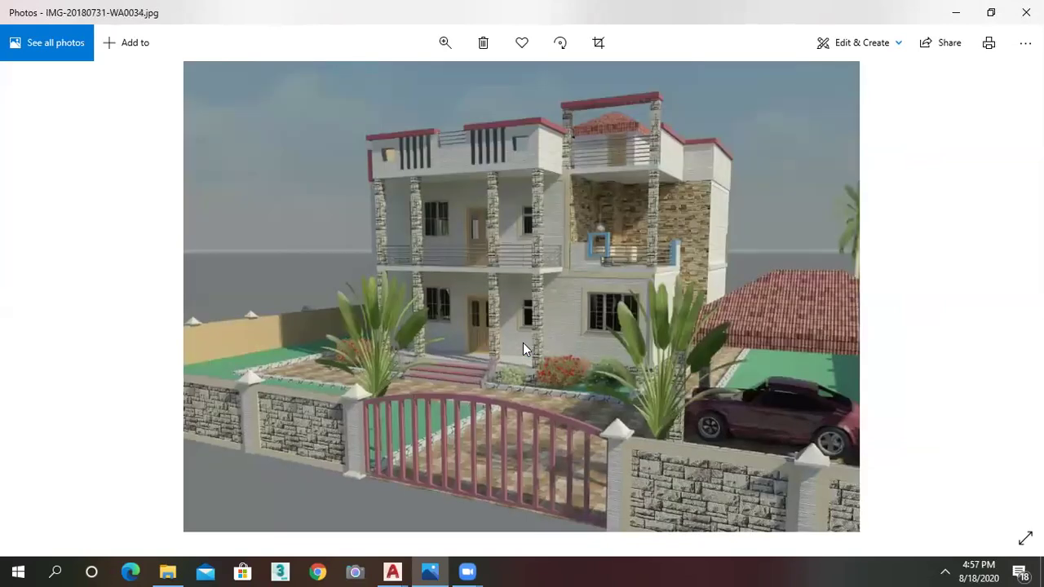
key(Right)
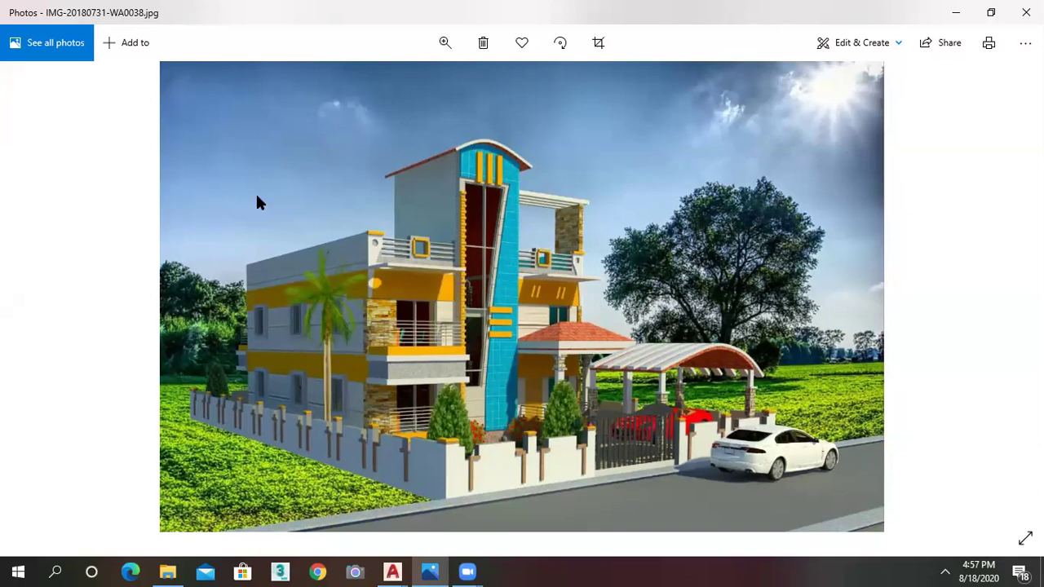
- Advance past IMG-20180801-WA0028.jpg and the red-walled interior to IMG-20180802-WA0044.jpg
key(Right)
key(Right)
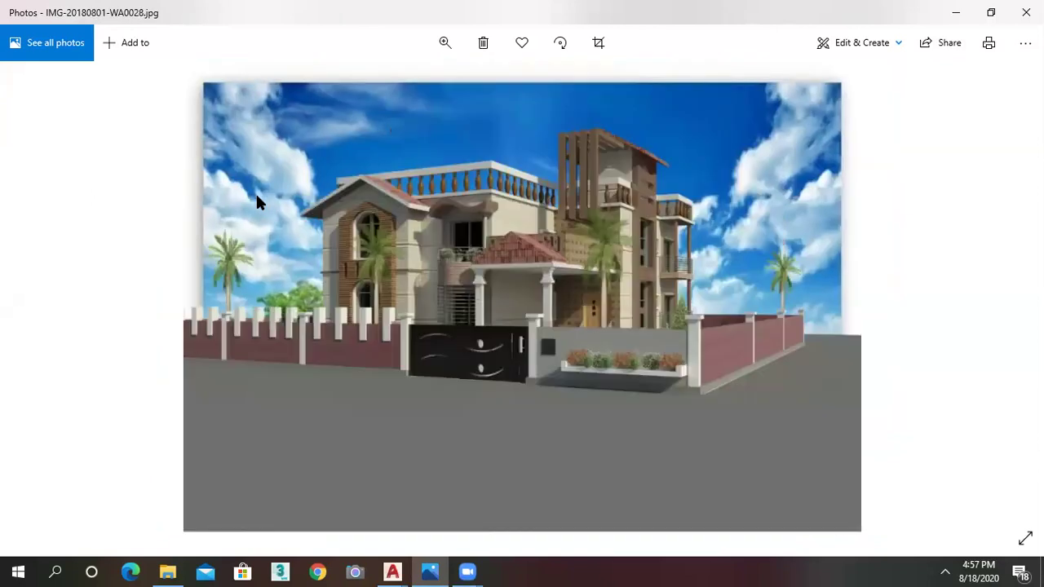
key(Right)
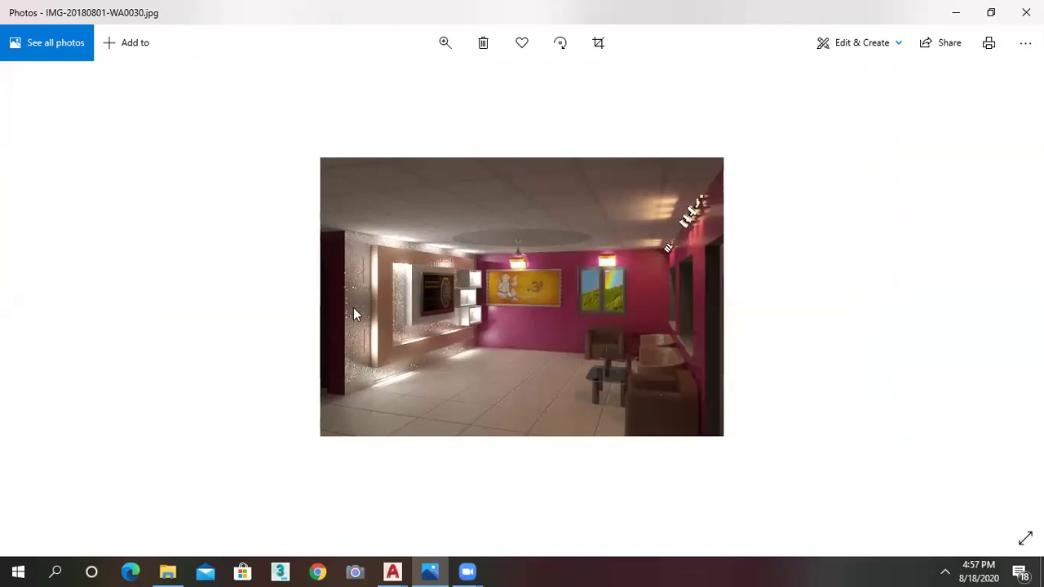
key(Right)
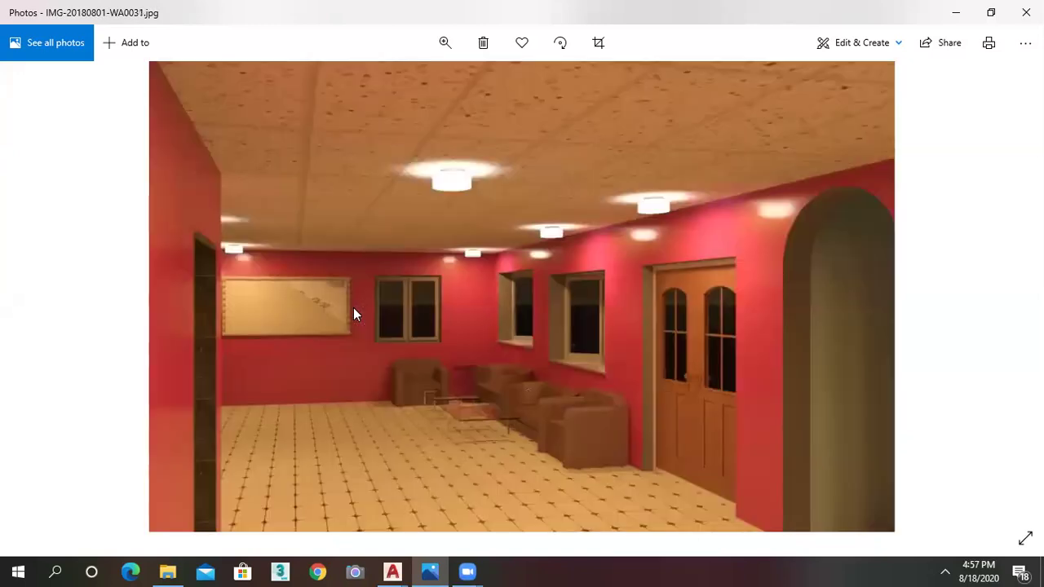
key(Right)
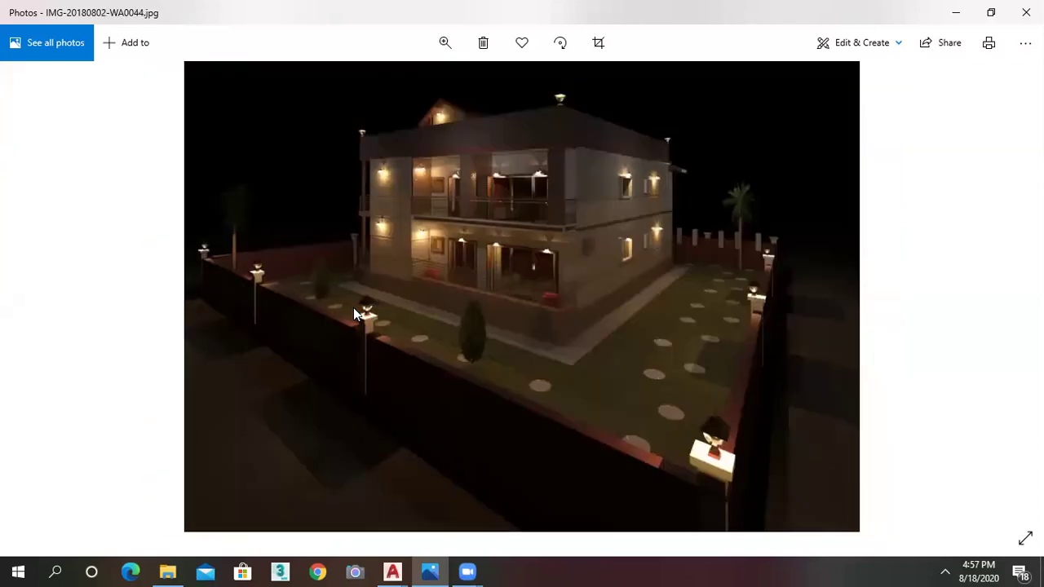
- Step through WA0047, WA0054 and the new and revet elevation renders to revit111.jpg
key(Right)
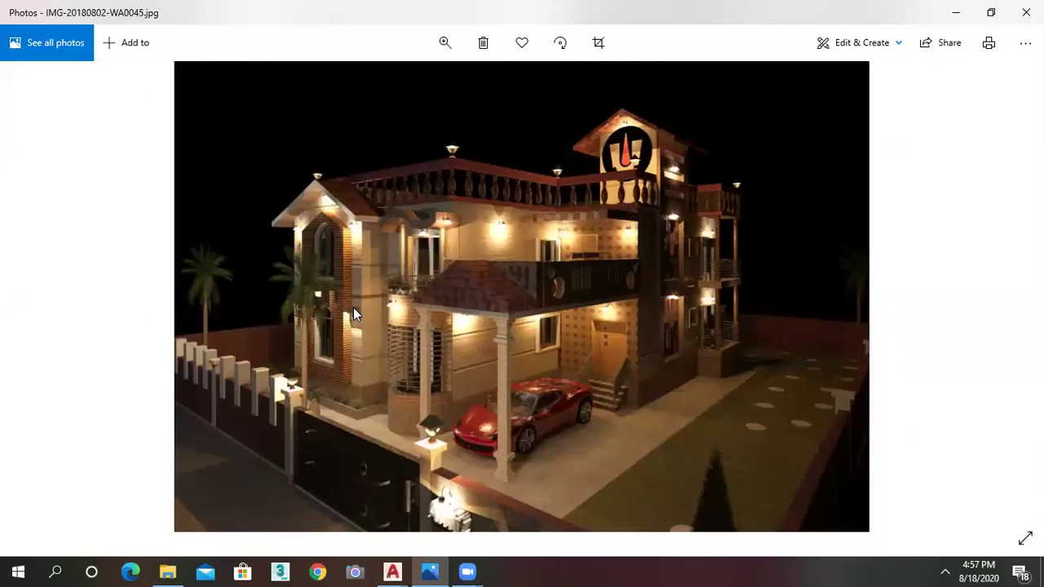
key(Right)
key(Right)
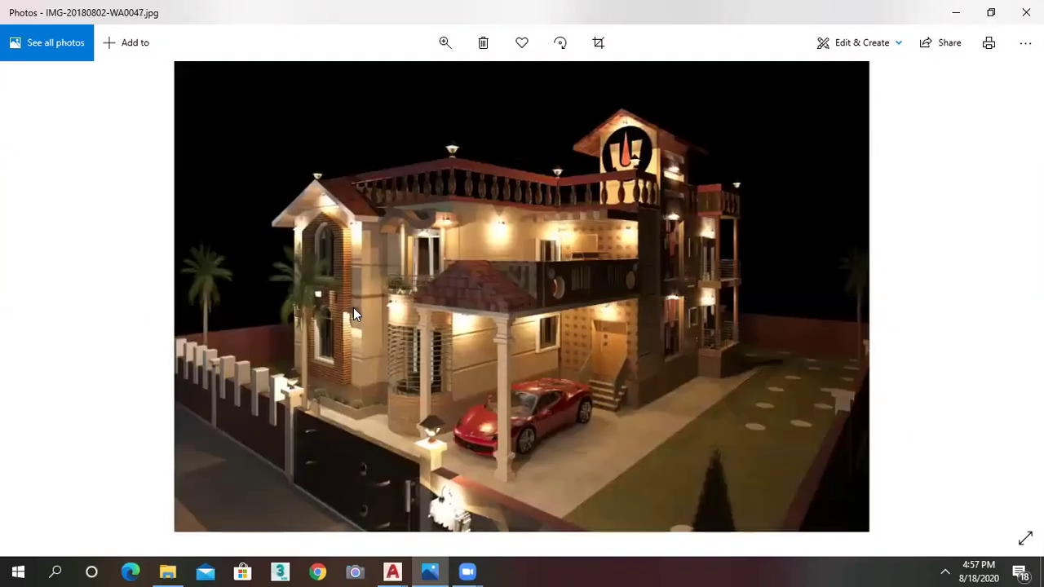
key(Right)
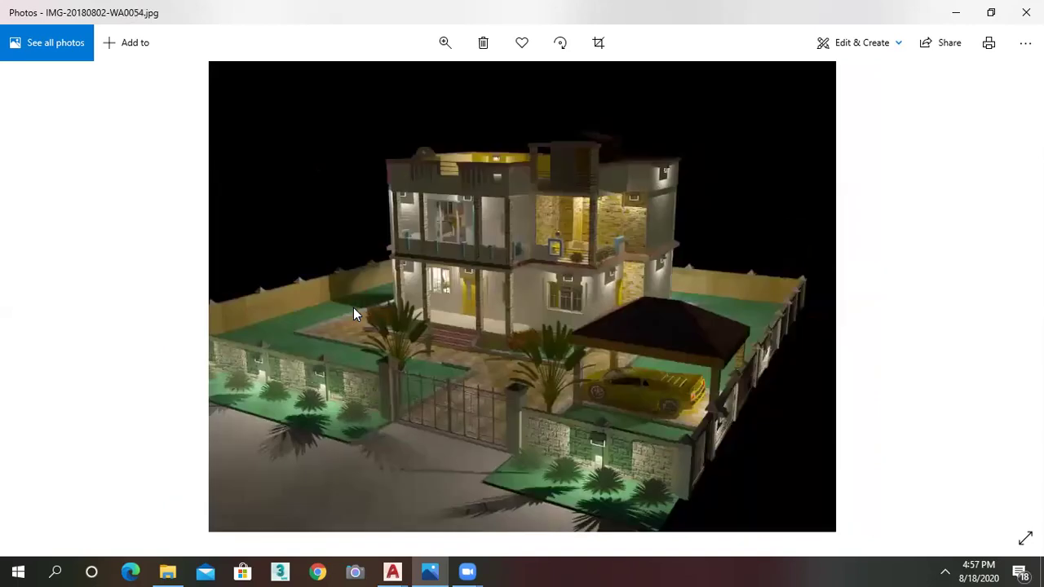
key(Right)
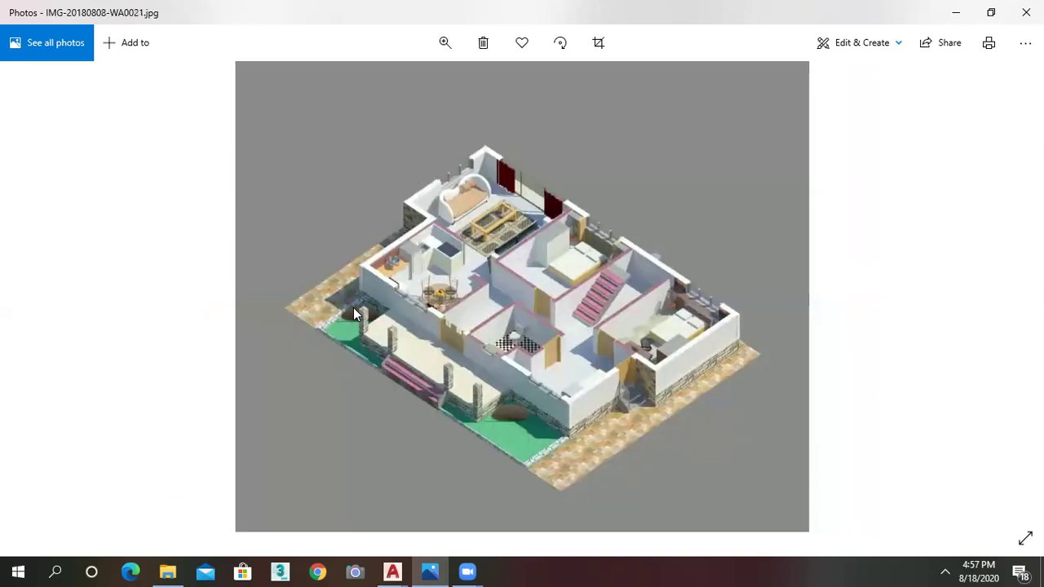
key(Right)
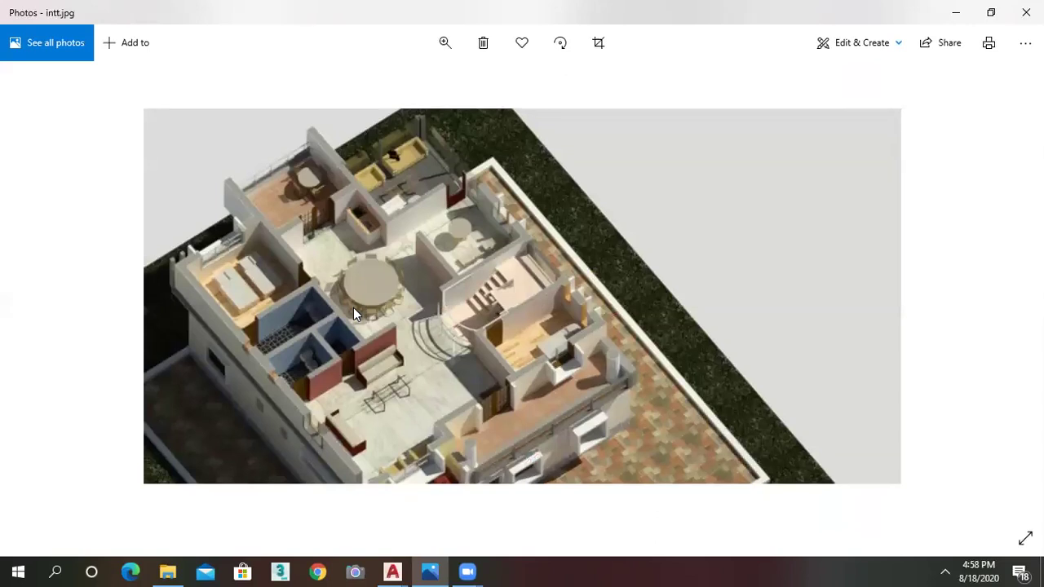
key(Right)
key(Right)
key(Right)
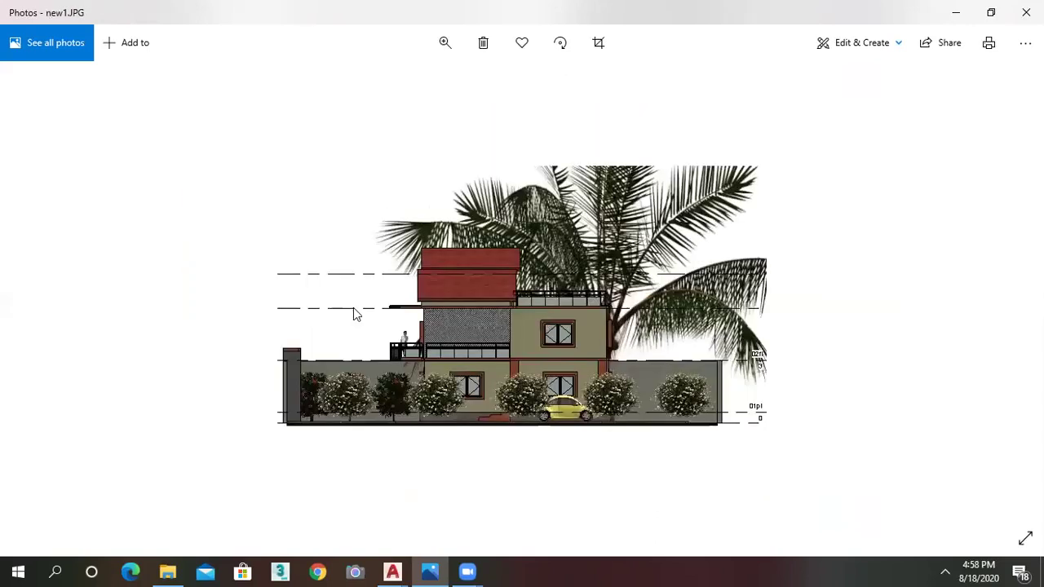
key(Right)
key(Right)
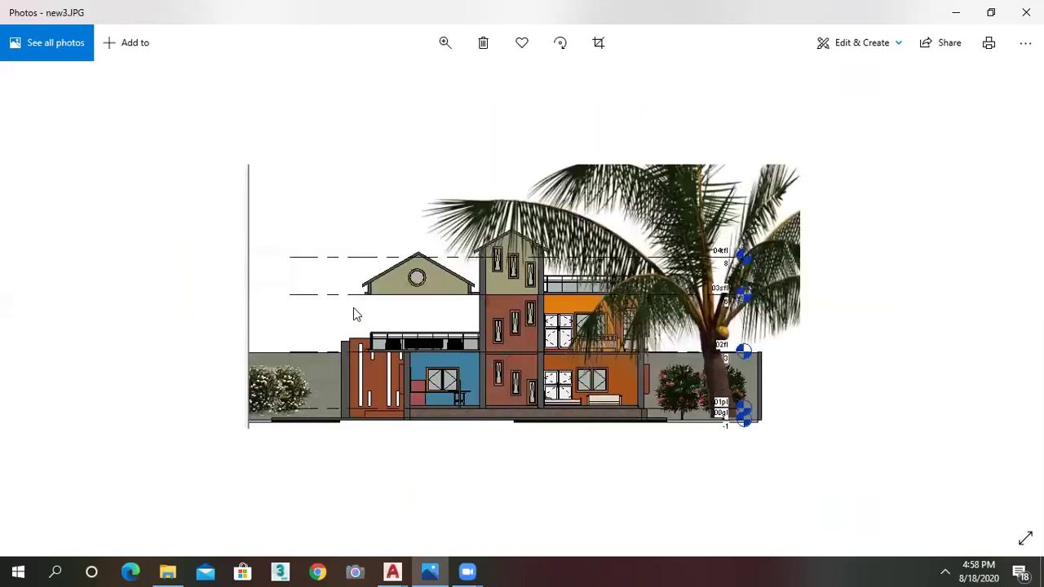
key(Right)
key(Right)
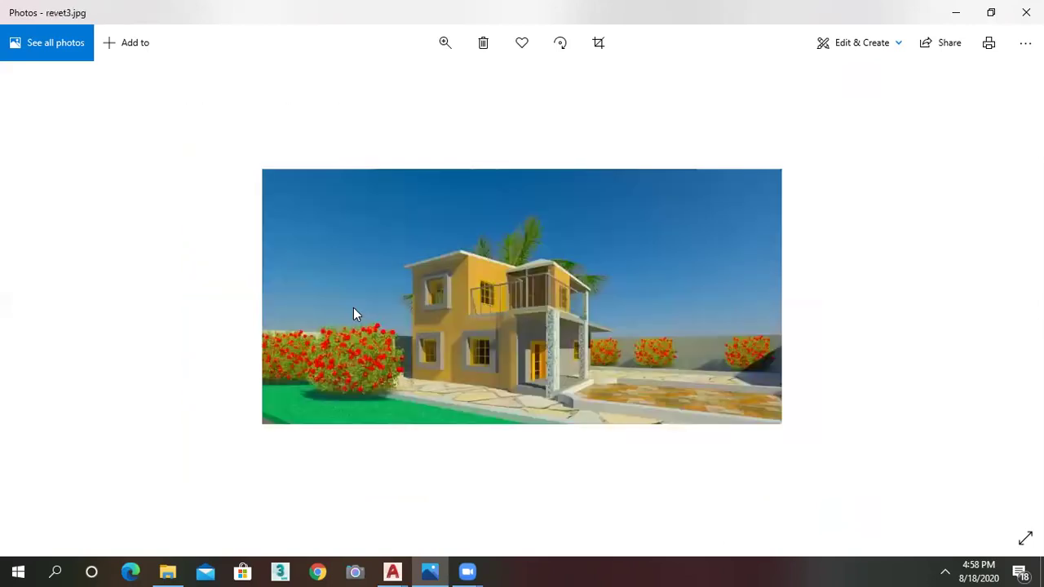
key(Right)
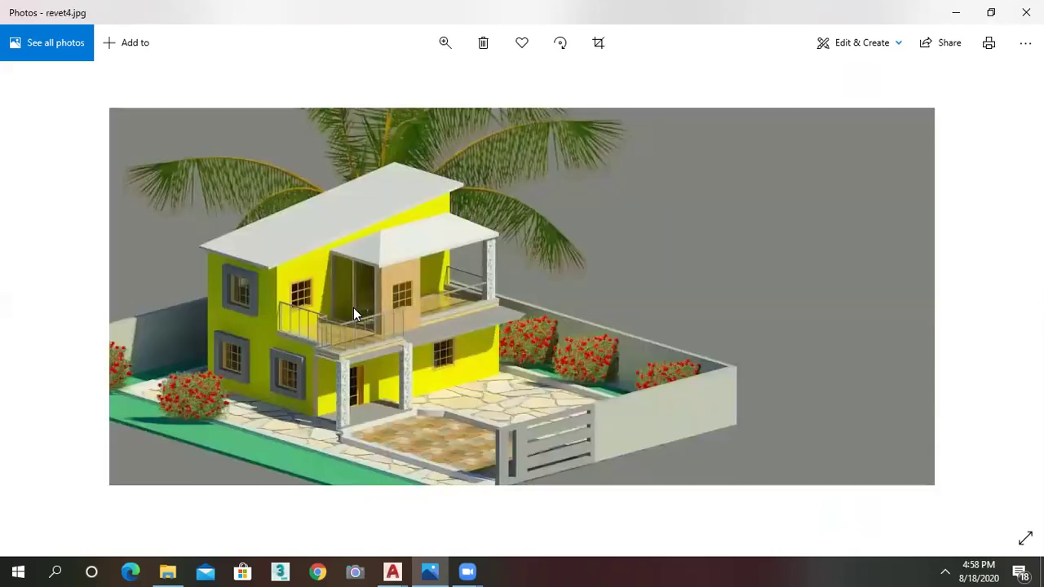
key(Right)
key(Right)
key(Right)
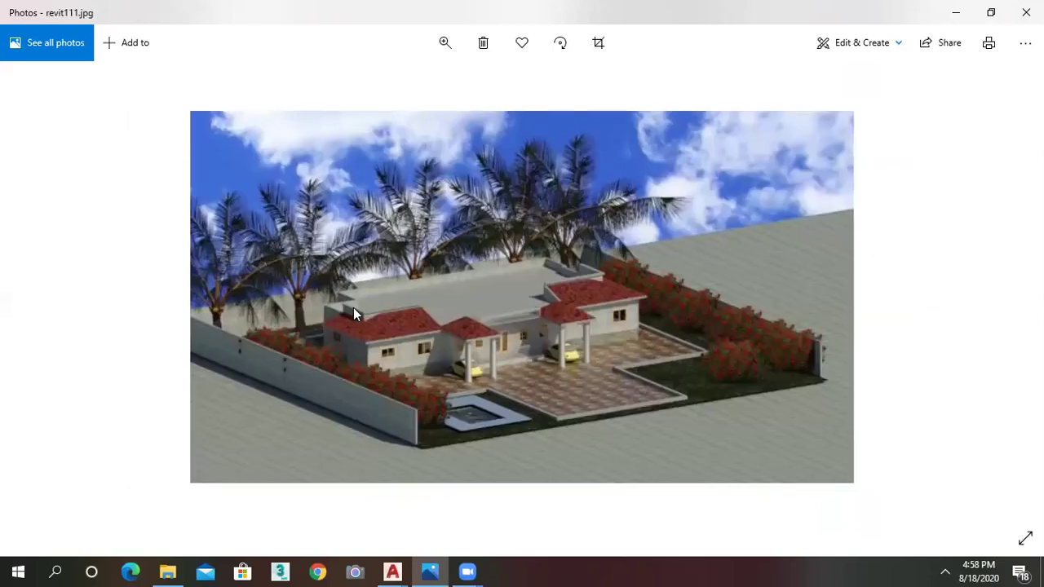
key(Right)
key(Right)
key(Right)
key(Right)
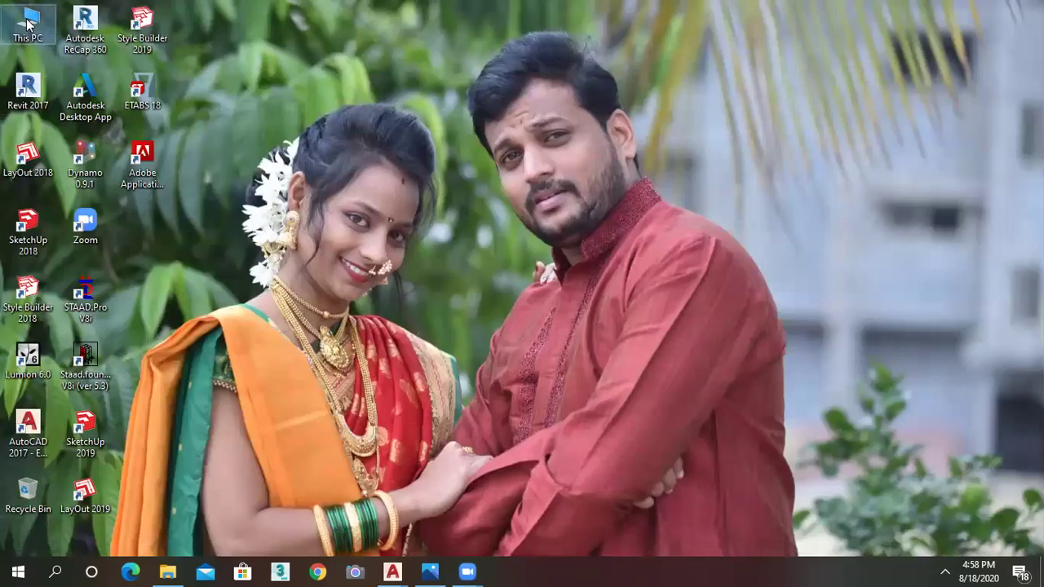
- Open This PC from the desktop with AutoCAD minimised
double_click(27, 23)
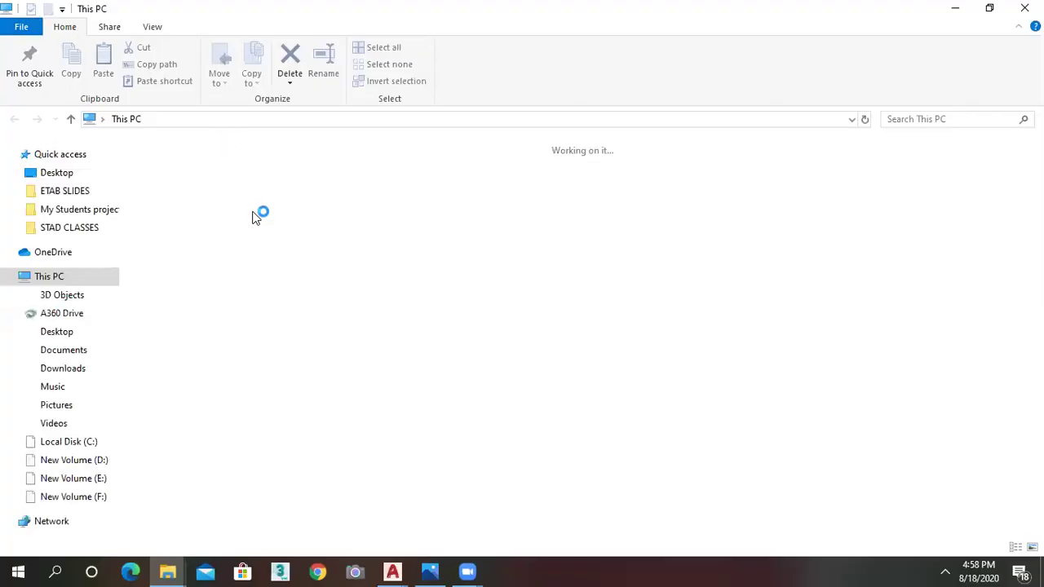
- Open New Volume (F:) > My Students projects and scroll to the end of its thumbnails
double_click(261, 331)
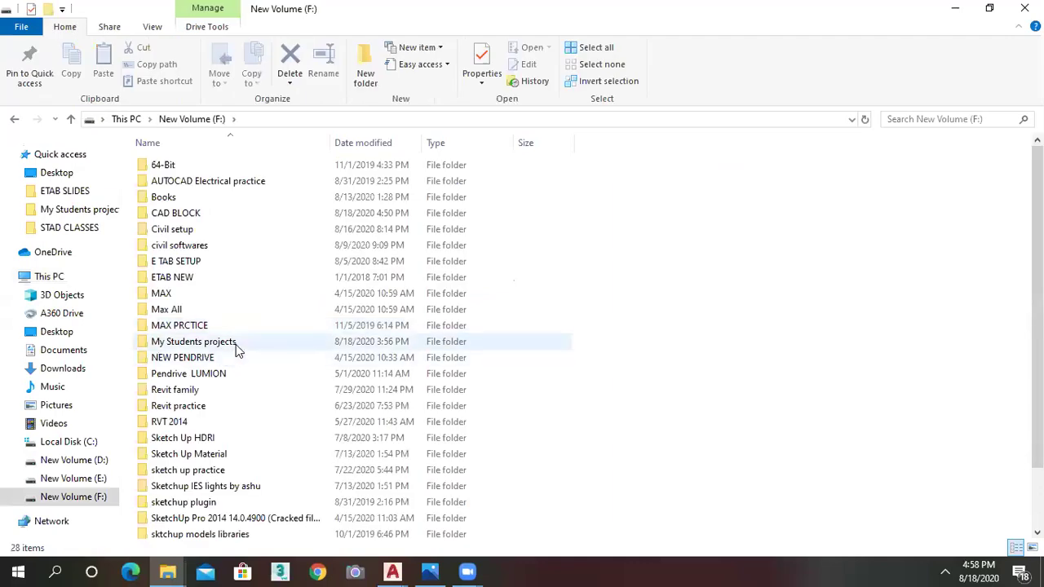
double_click(235, 344)
scroll(270, 341, down, 2)
scroll(279, 342, down, 2)
scroll(279, 346, down, 1)
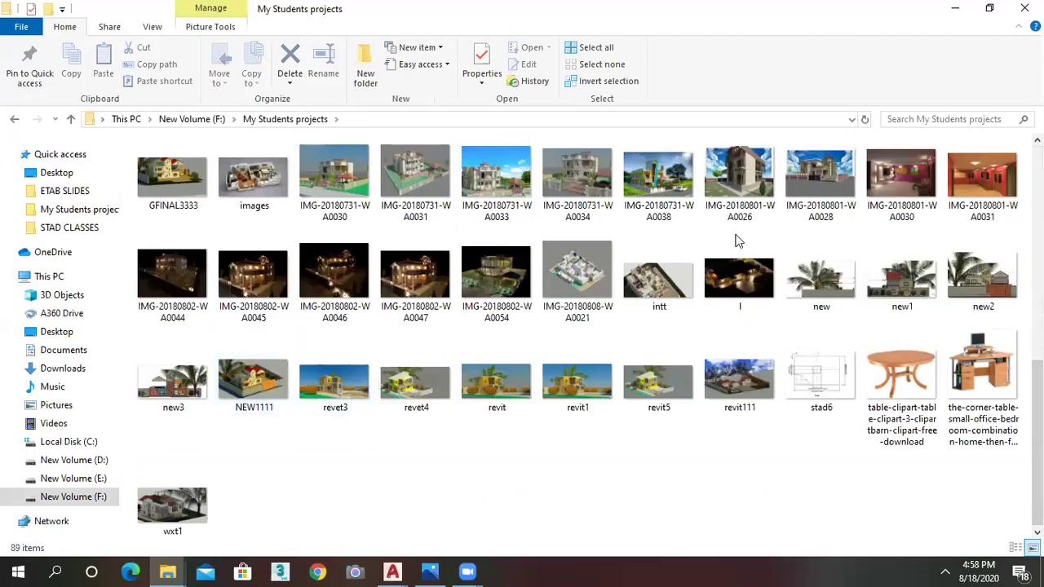
- Open the IMG-20180802-WA0047 night render, then dismiss its context menu
double_click(411, 281)
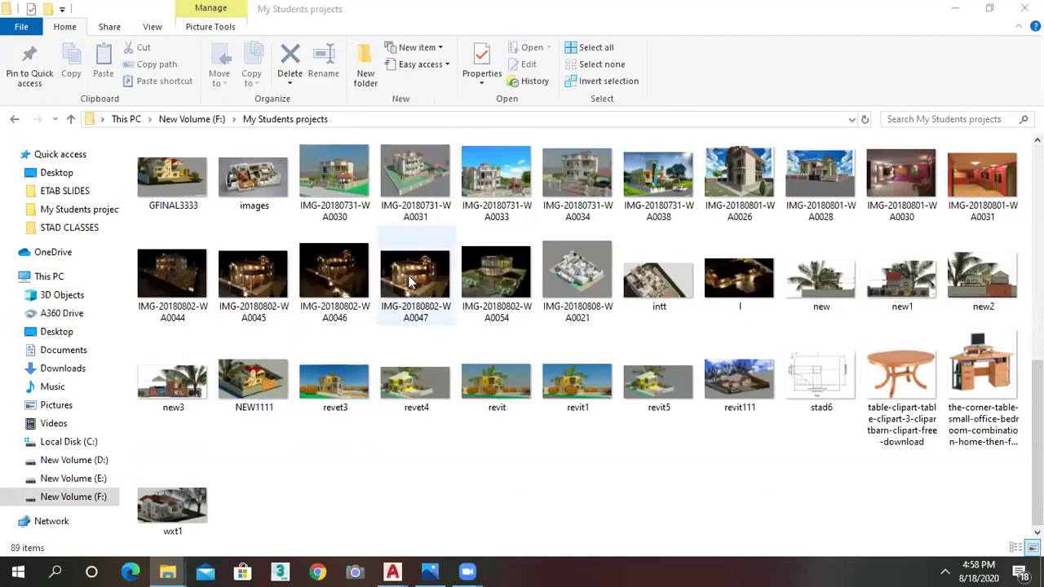
right_click(411, 280)
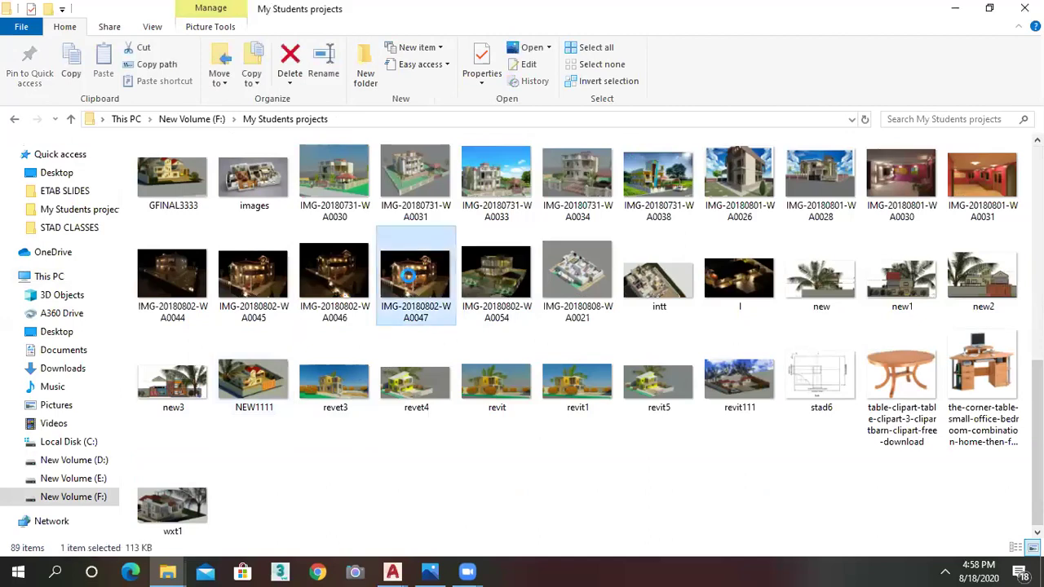
click(361, 482)
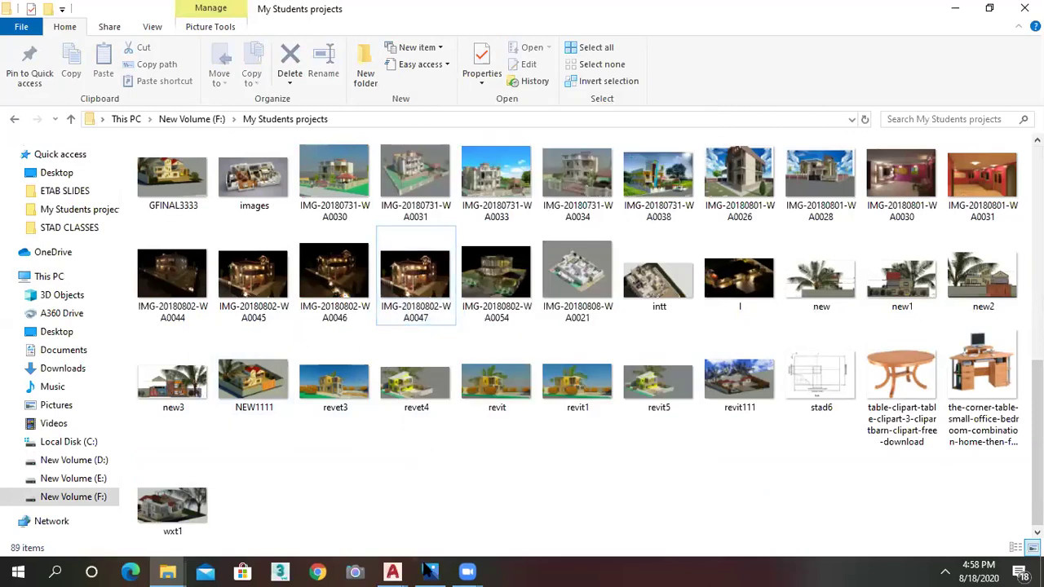
- Browse the revit5, revit1 and night-lit renders in Photos, then close the viewer with Alt+F4
click(432, 571)
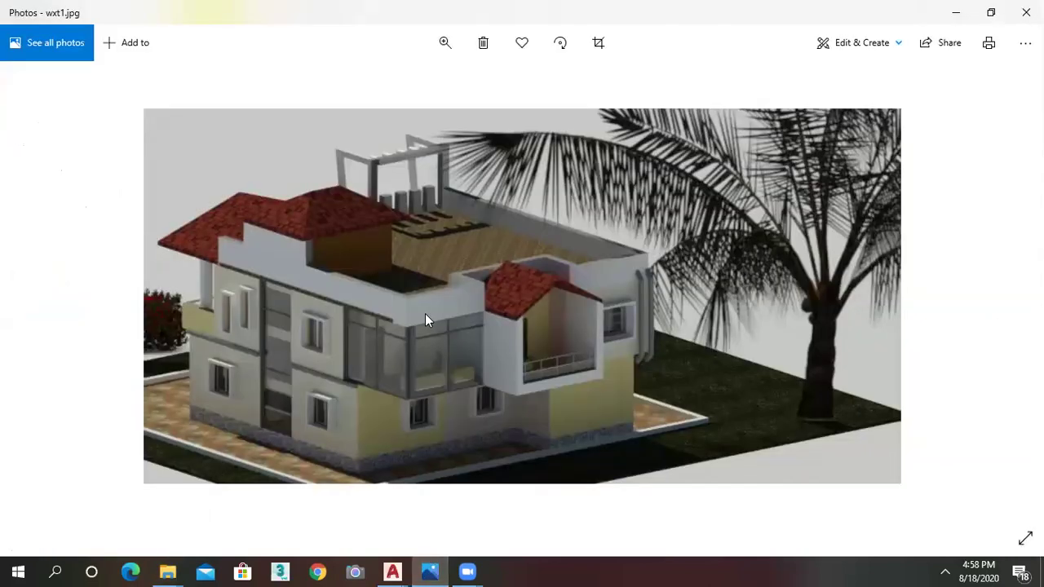
key(Right)
key(Right)
key(Right)
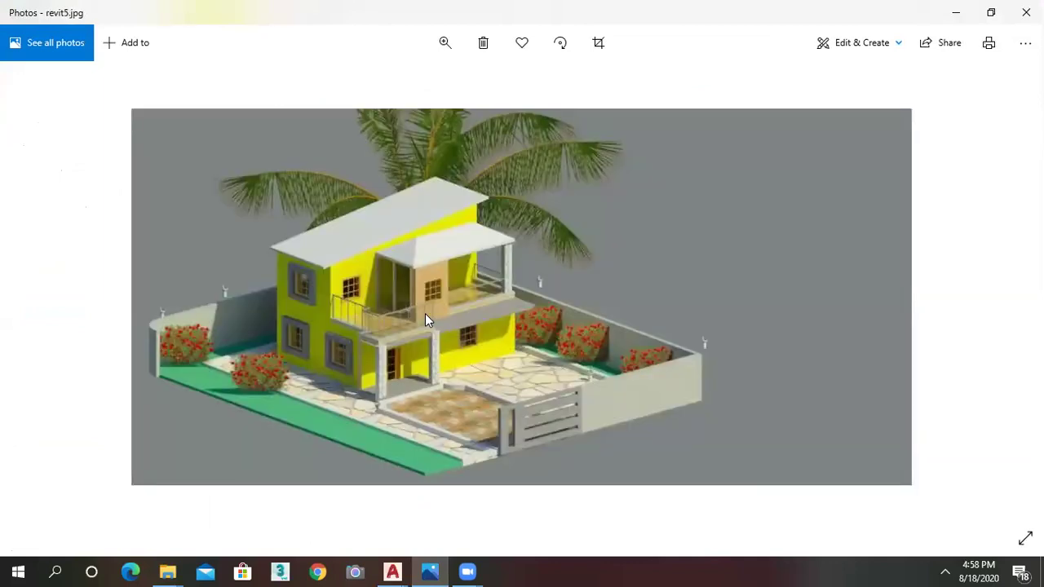
key(Right)
key(Left)
key(Left)
key(Right)
key(Right)
key(Right)
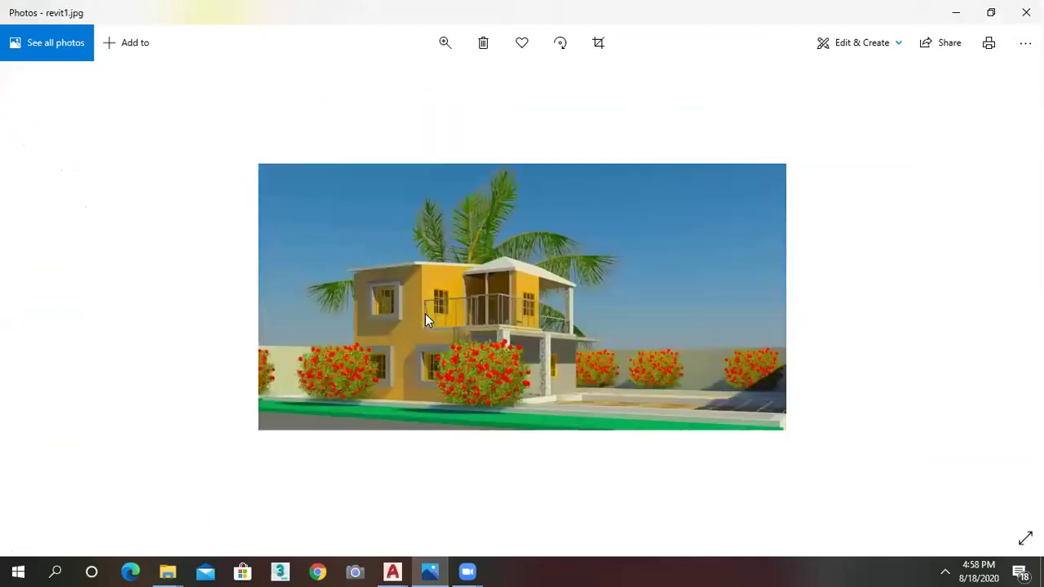
key(Right)
key(Right)
key(Right)
key(Right)
key(Right)
key(Right)
key(Right)
key(Right)
key(Right)
key(Right)
key(Right)
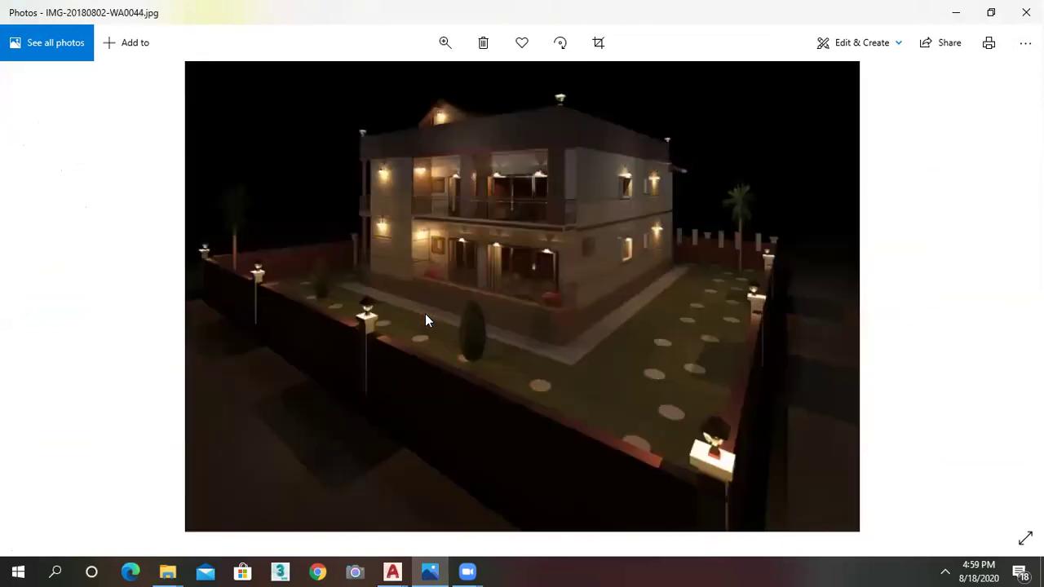
key(Right)
key(Right)
key(Right)
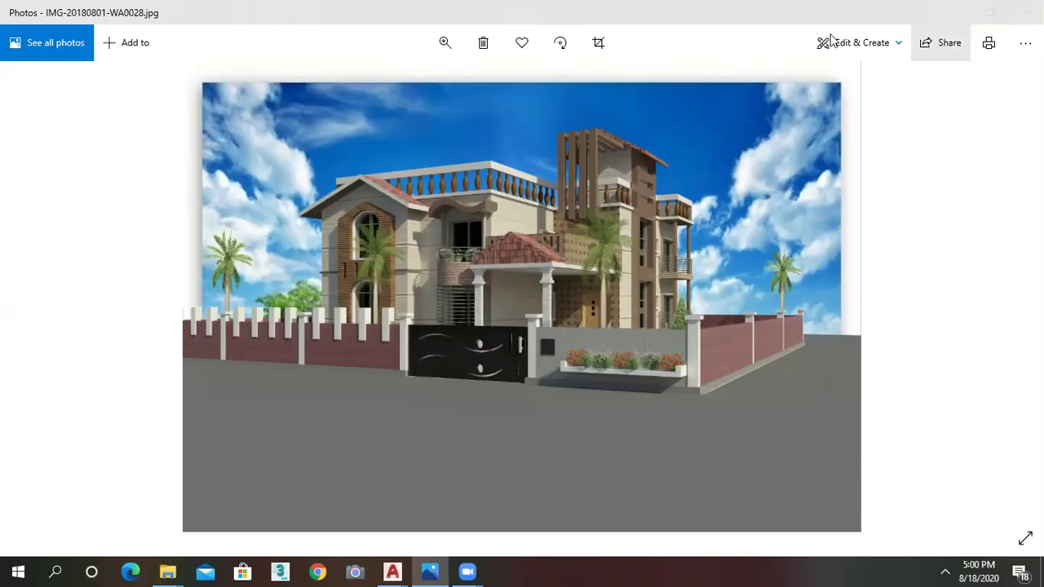
key(alt+F4)
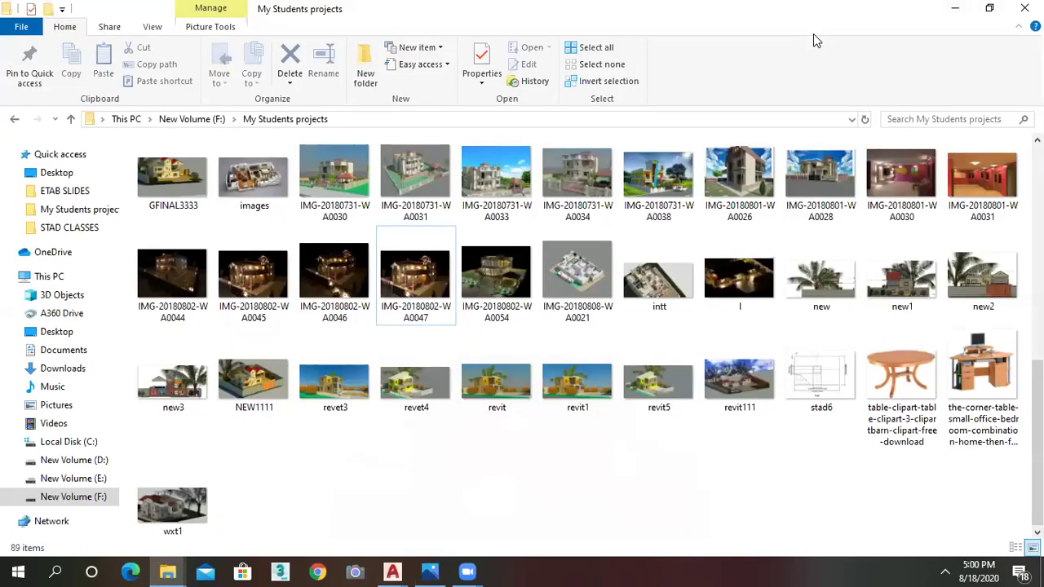
- Clear the desktop and launch Google Chrome to a blank New Tab
key(super+d)
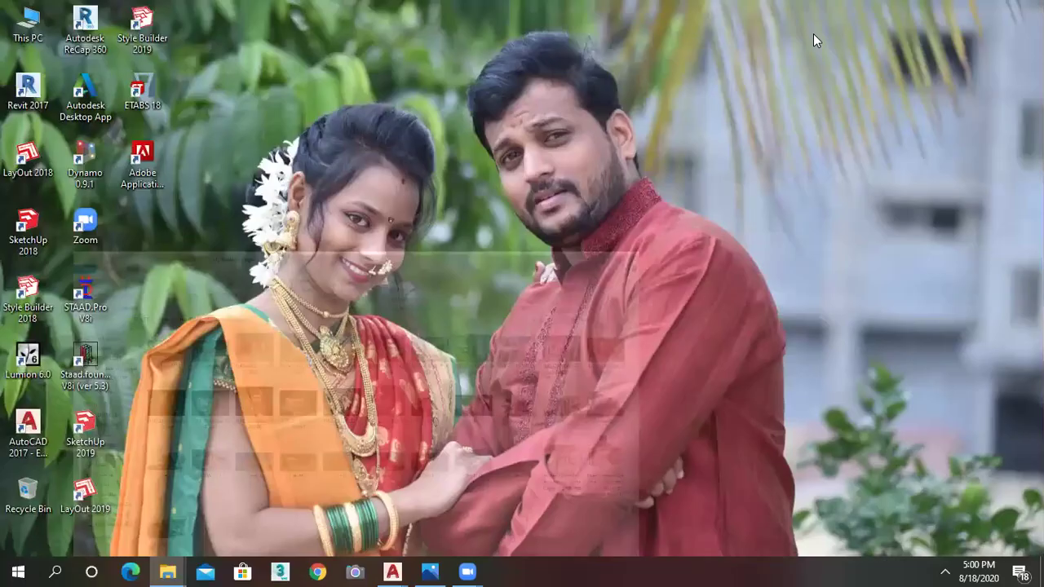
click(397, 143)
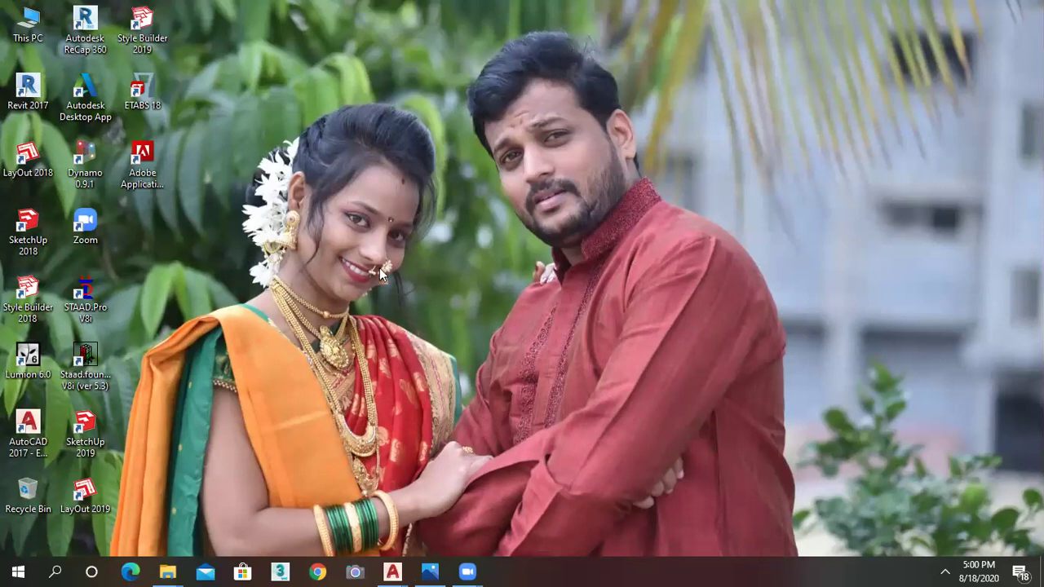
click(317, 572)
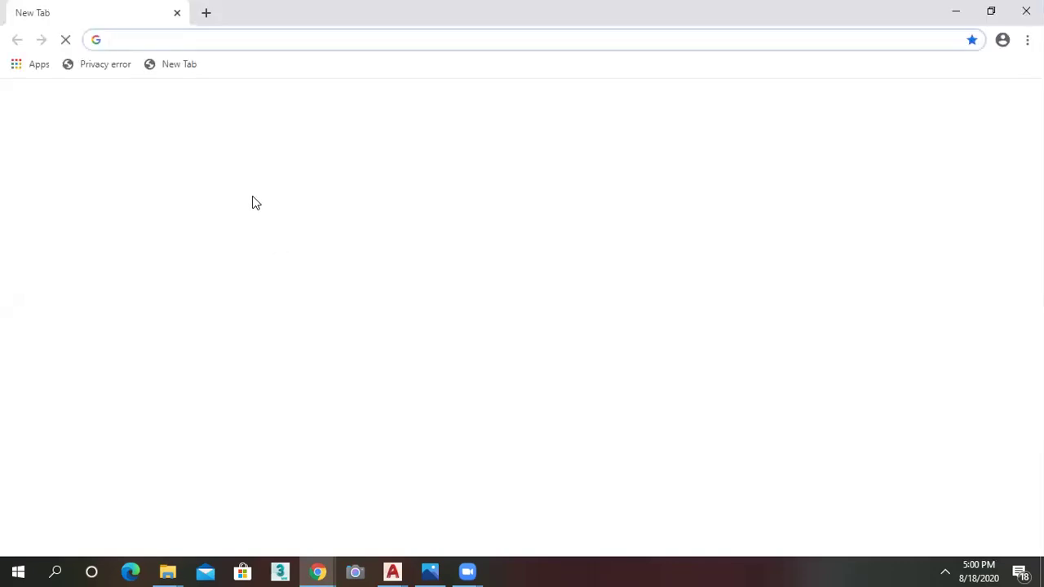
- Search for GAMIL and pick the suggested Google account e-mail at sign-in
text(GAM)
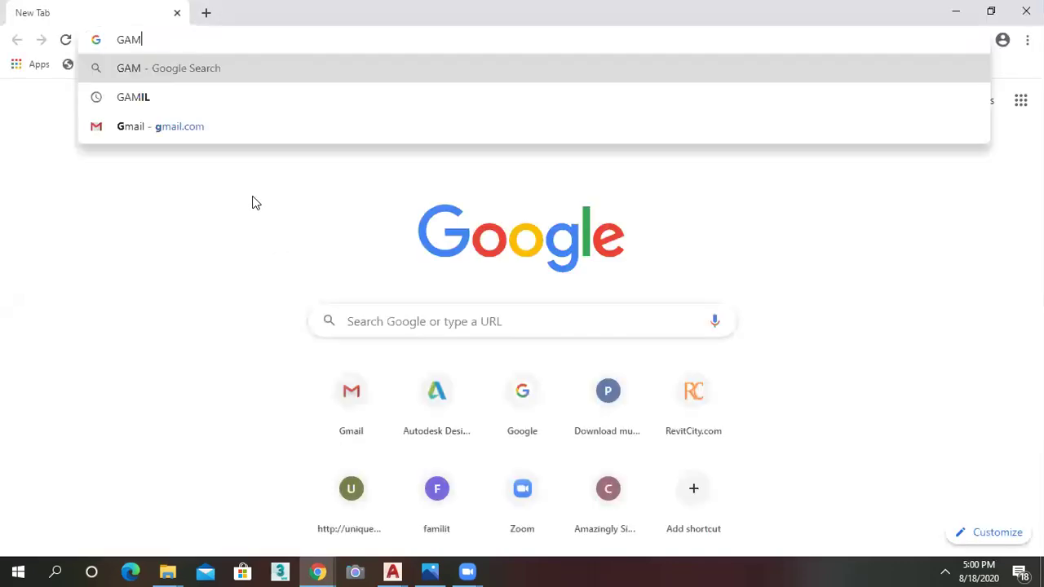
text(IL)
key(Return)
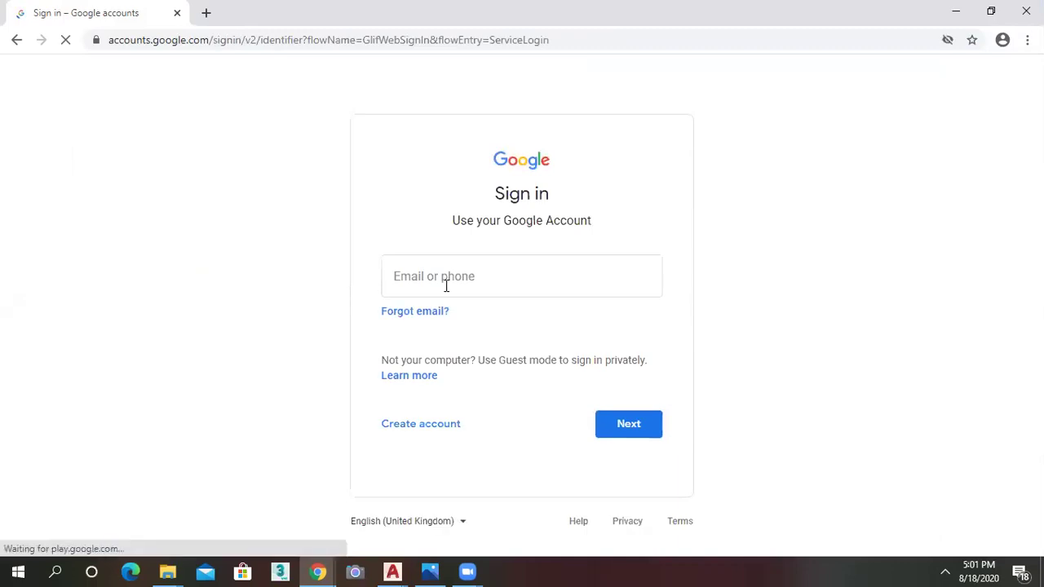
click(446, 285)
click(454, 318)
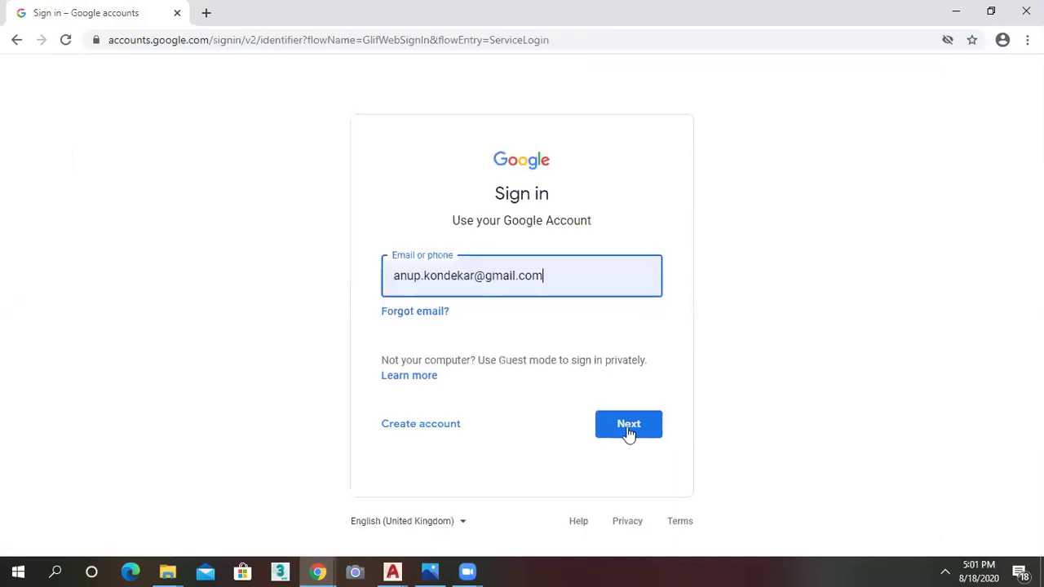
click(625, 432)
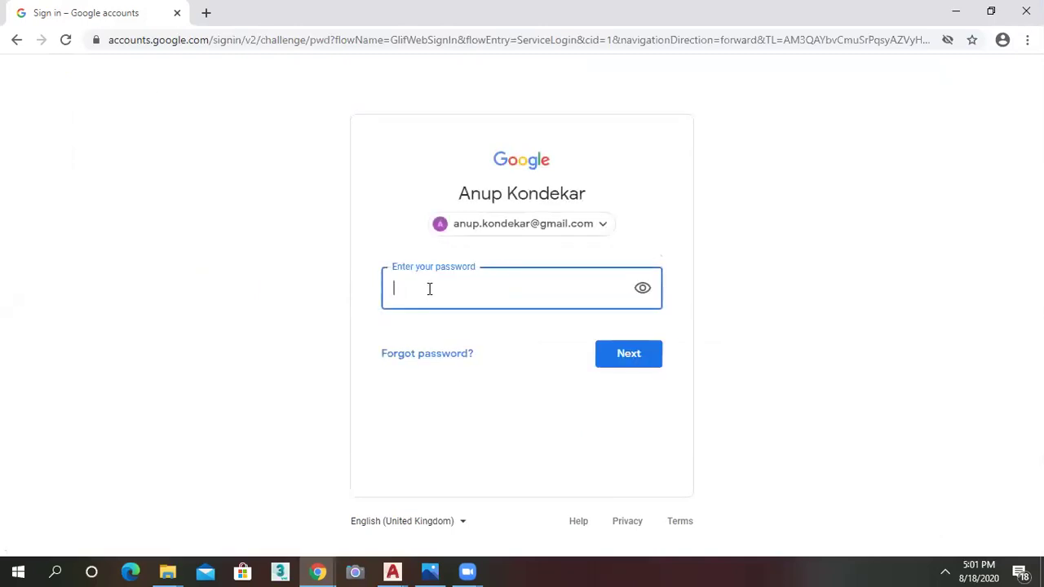
- Enter the account password, then resubmit it after the wrong-password error to sign in
text(a)
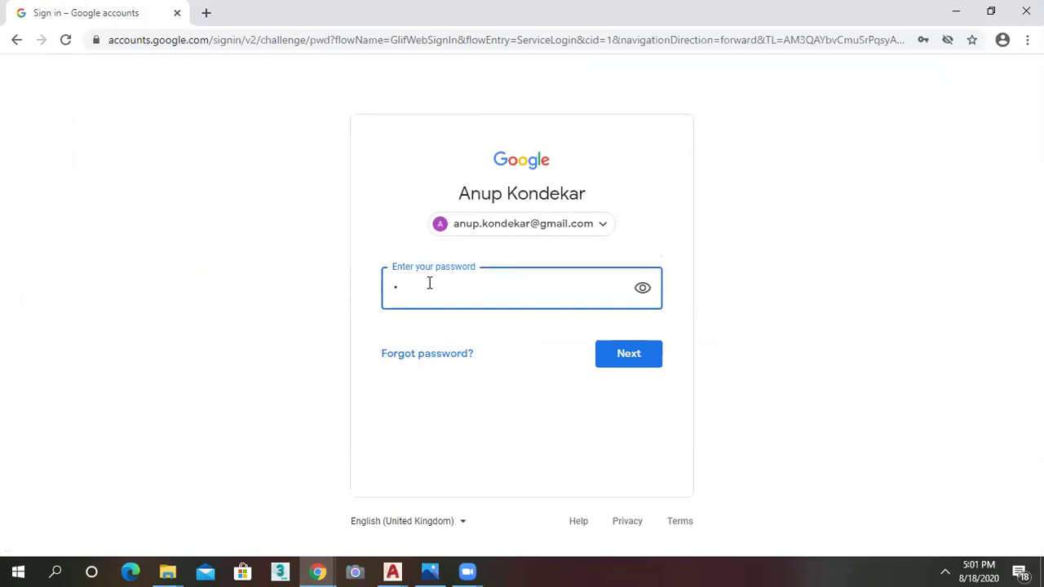
text(aaaaaaa)
key(Return)
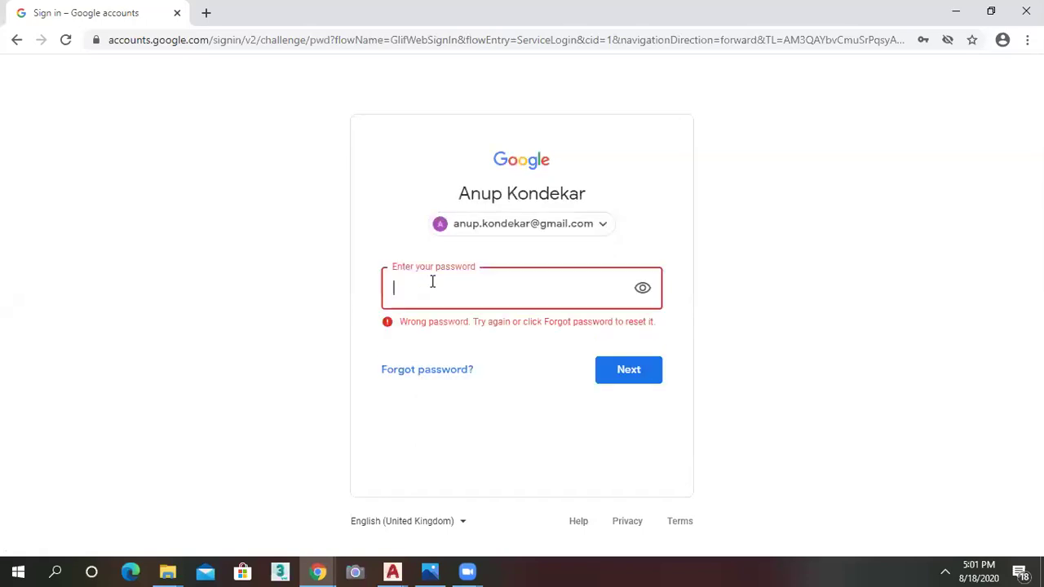
text(aaaaaaaa)
key(Return)
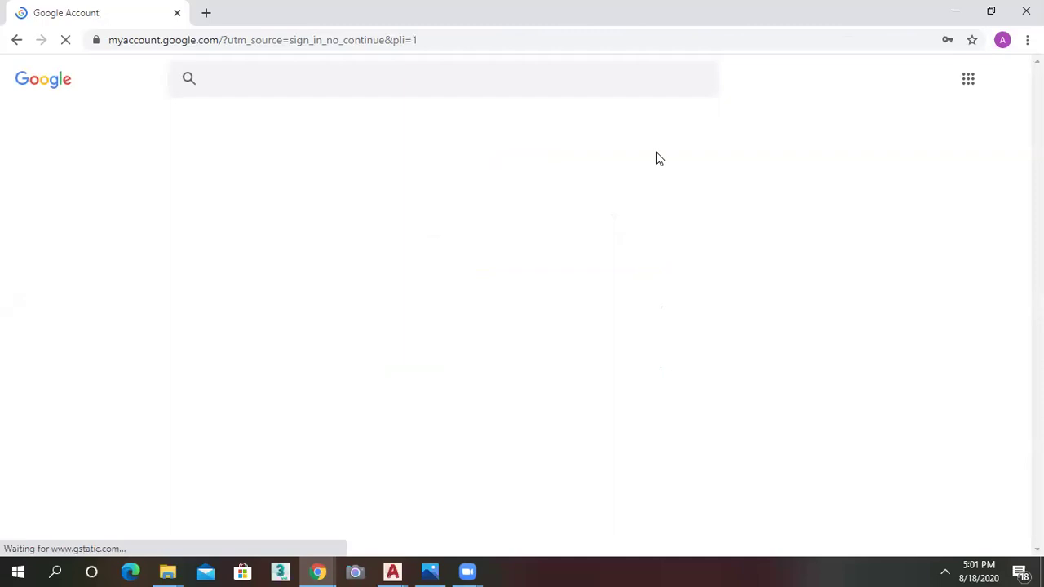
- From the Google apps launcher, scroll down to Slides and open it in a new tab
click(1006, 82)
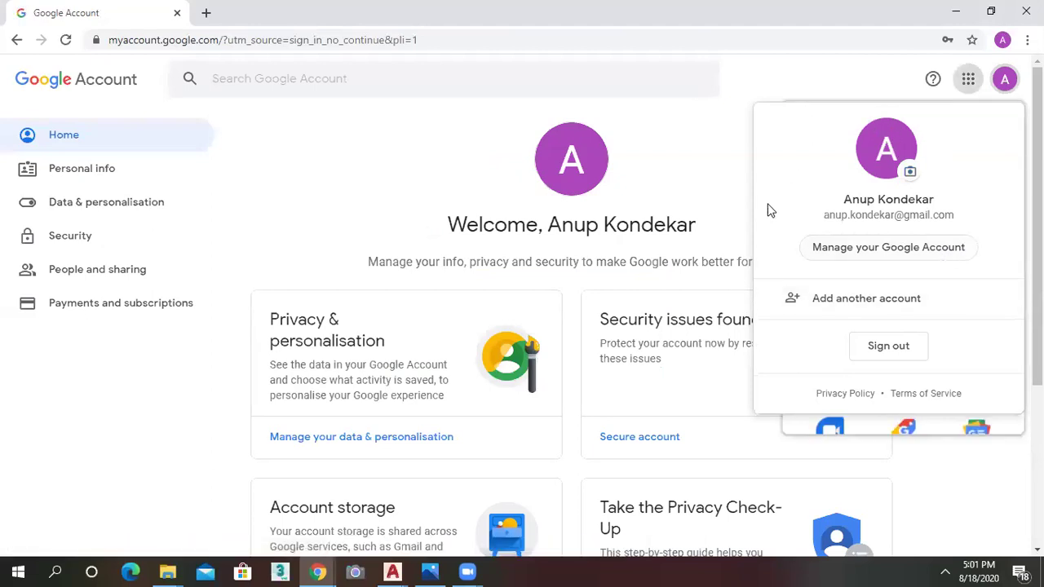
key(ctrl+a)
key(Escape)
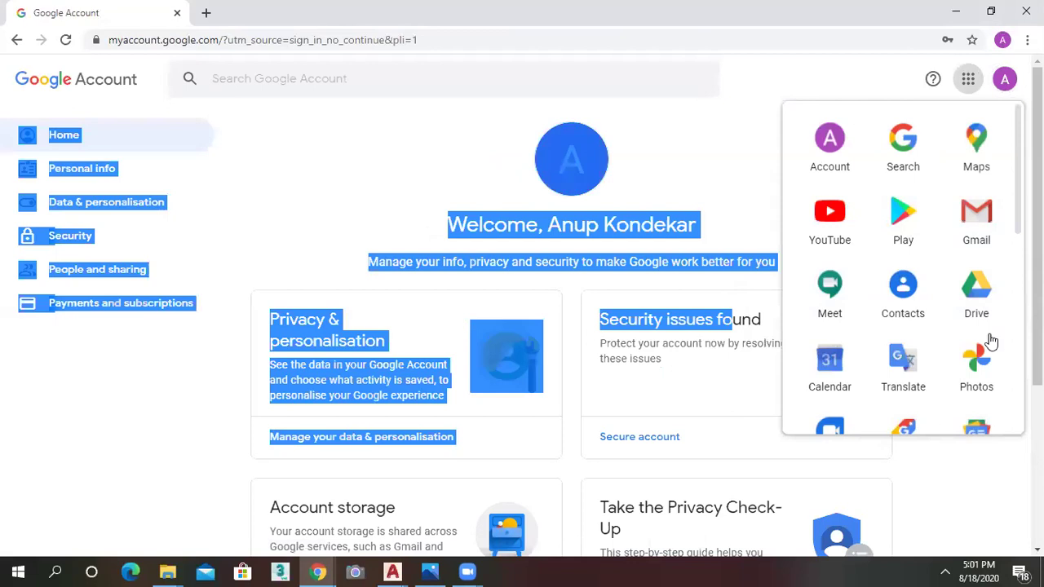
scroll(991, 341, down, 2)
click(985, 365)
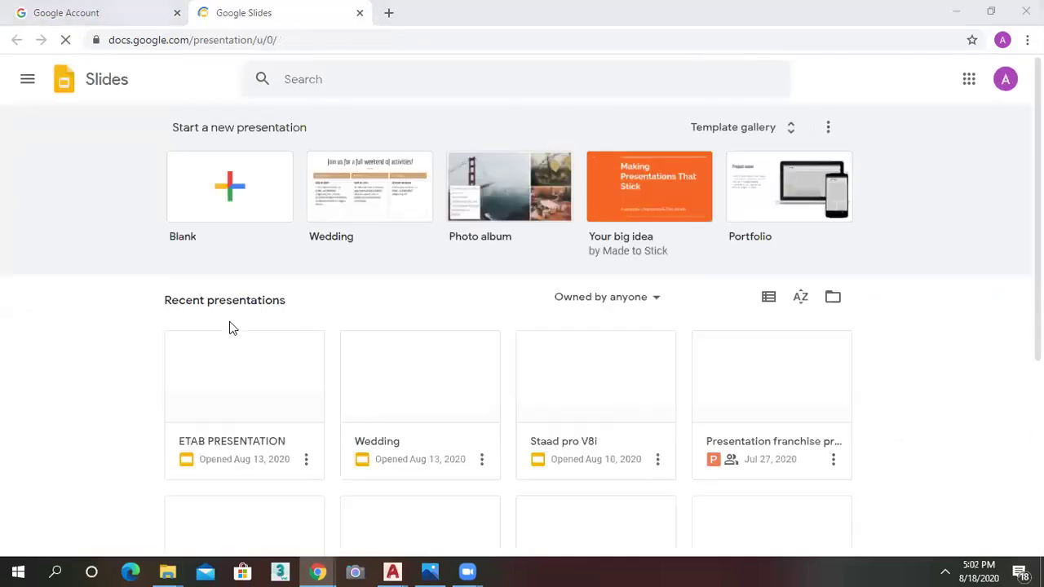
- Open the Staad pro V8i presentation from the Recent presentations list
click(576, 397)
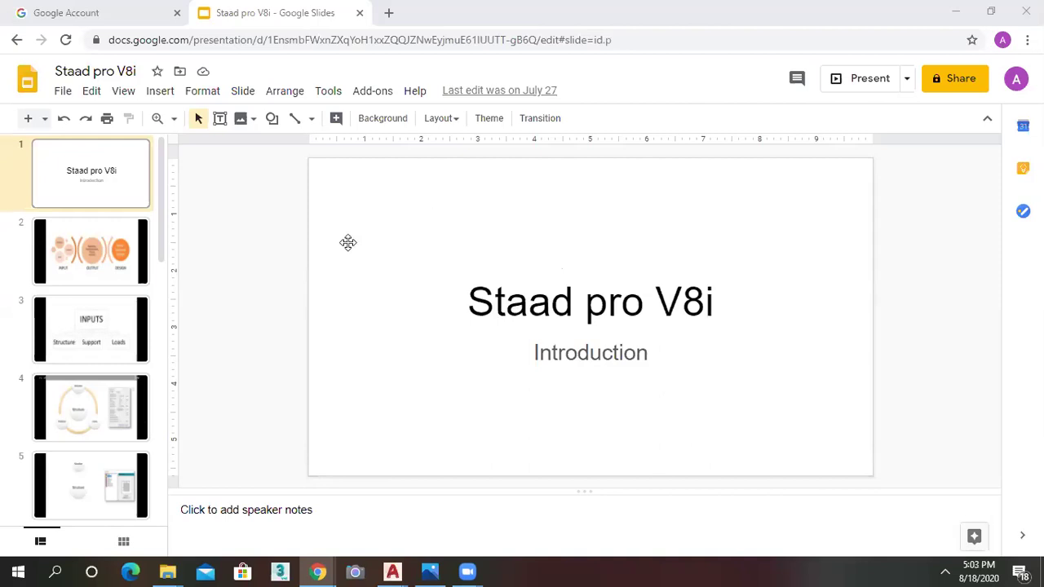
- Step through slide 2 (INPUT OUTPUT DESIGN) and slide 3 (INPUTS) to slide 4's Structure diagram
click(95, 266)
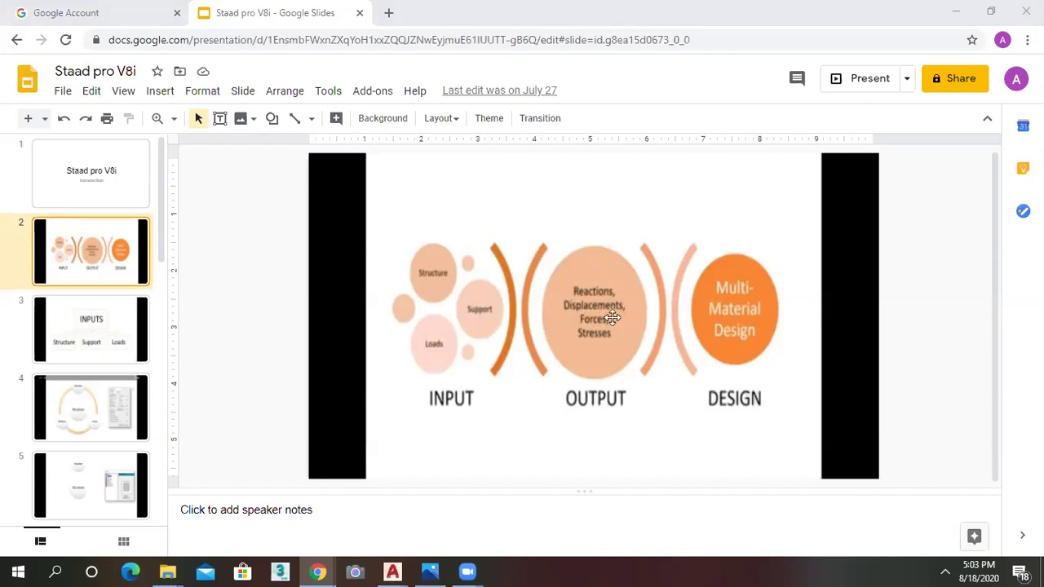
click(96, 327)
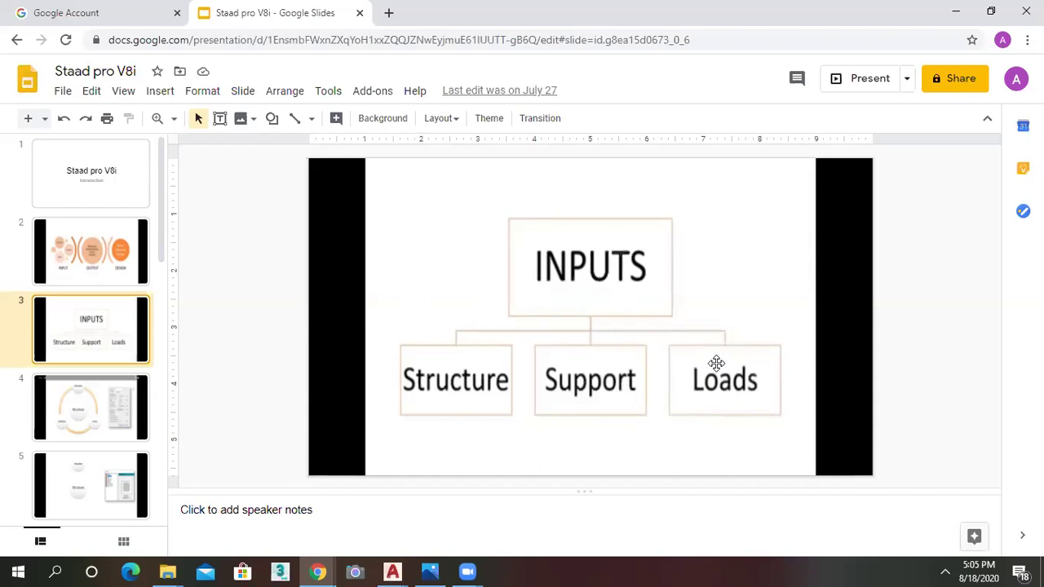
click(79, 418)
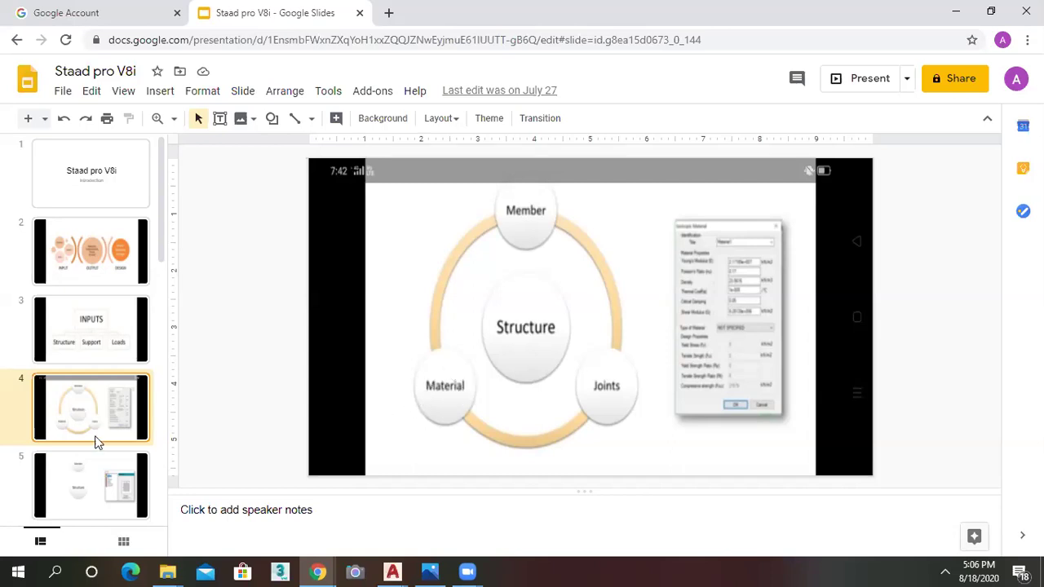
click(102, 489)
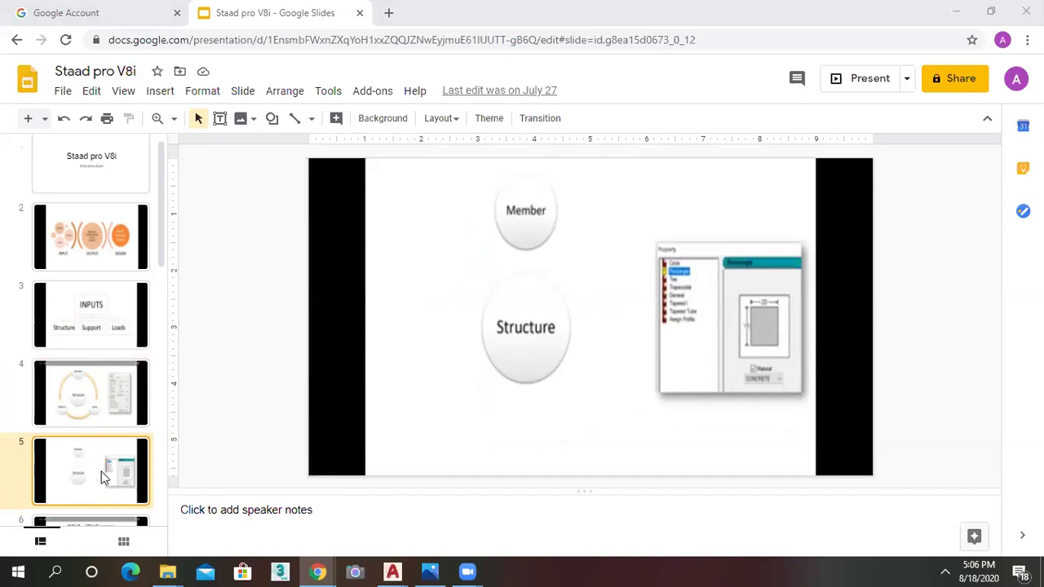
scroll(110, 421, down, 2)
click(100, 396)
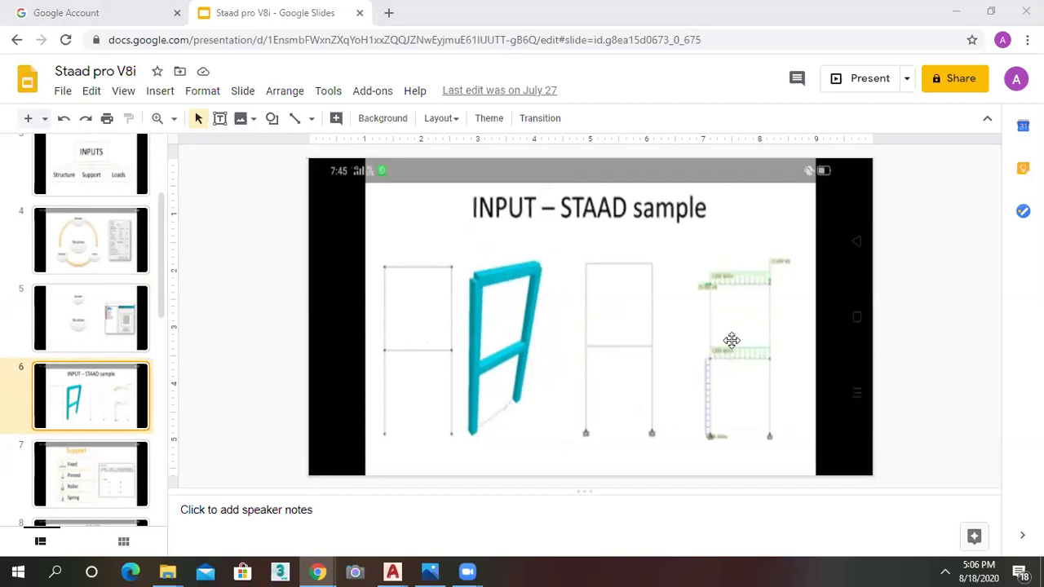
click(91, 481)
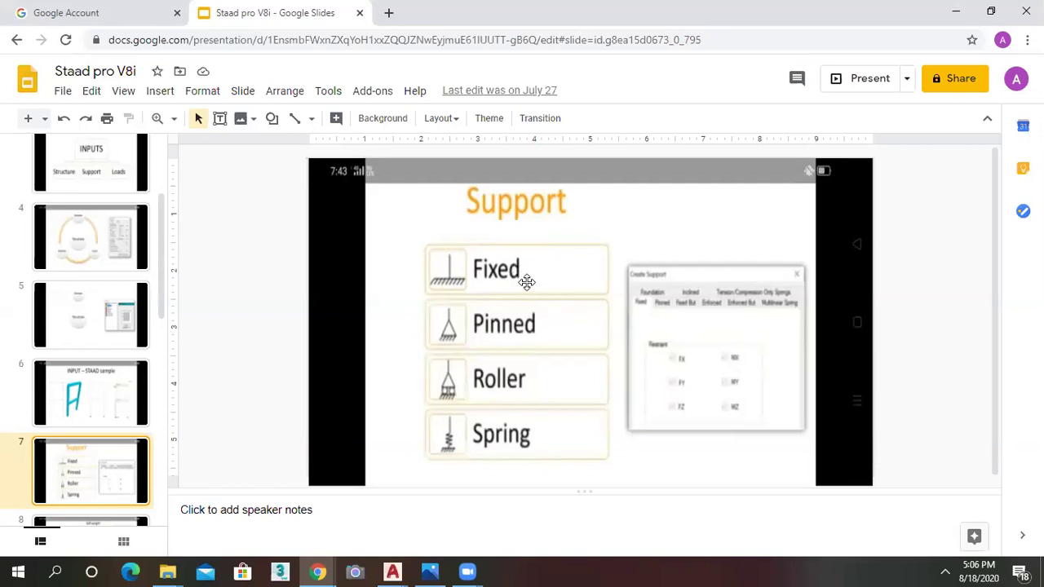
scroll(98, 421, down, 2)
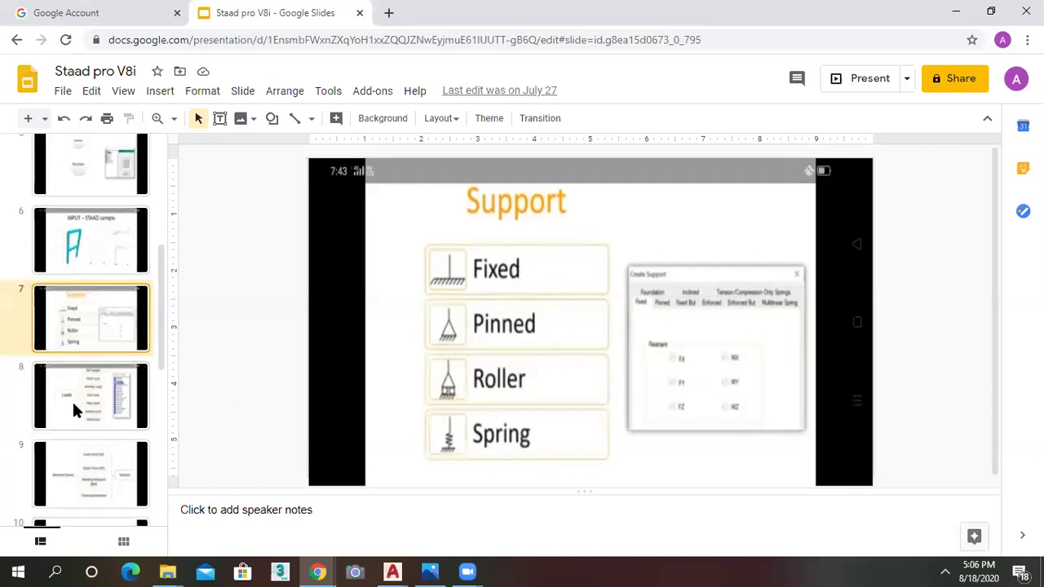
click(79, 403)
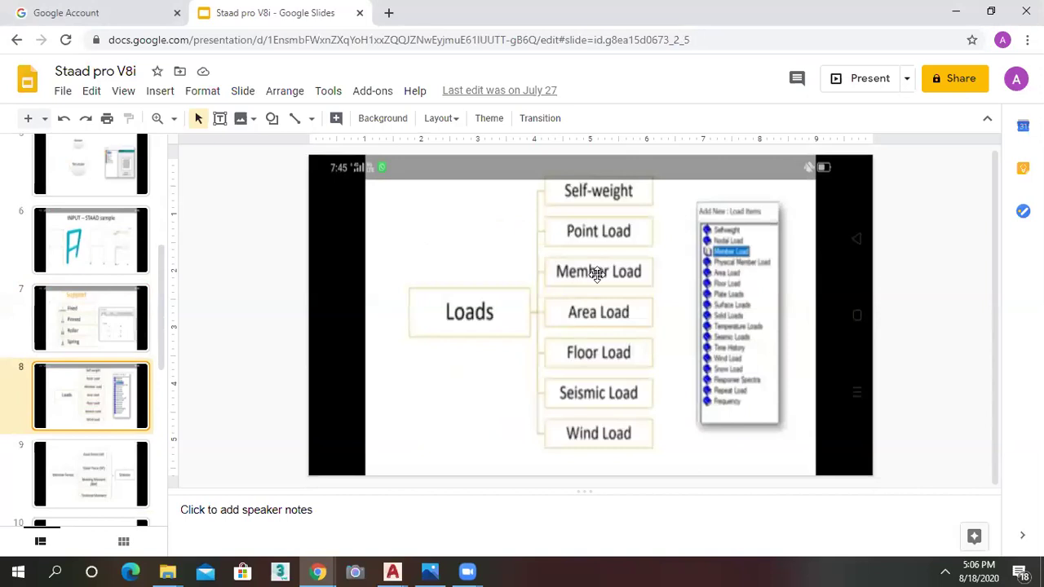
click(92, 479)
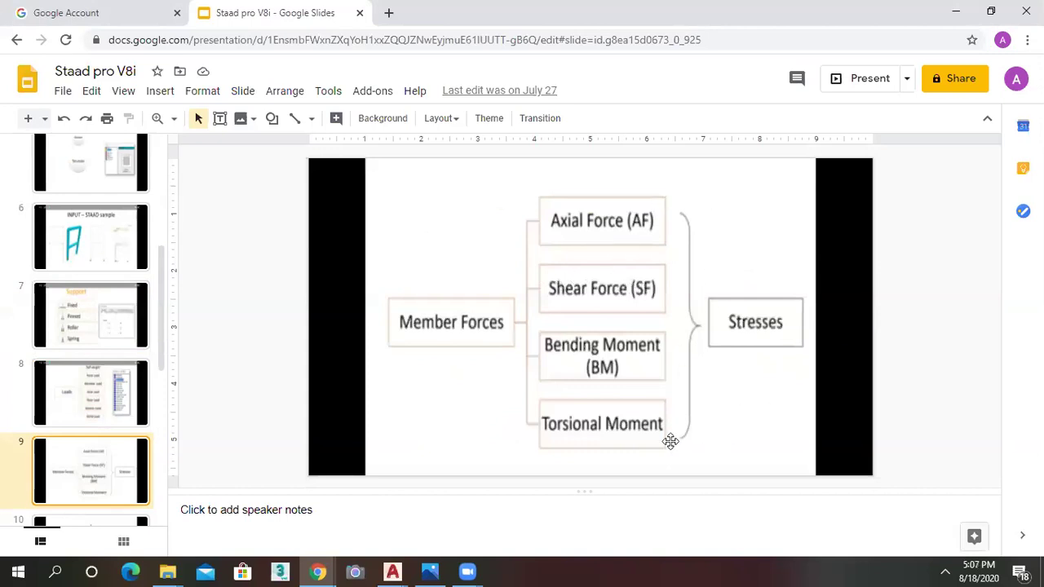
scroll(82, 469, down, 2)
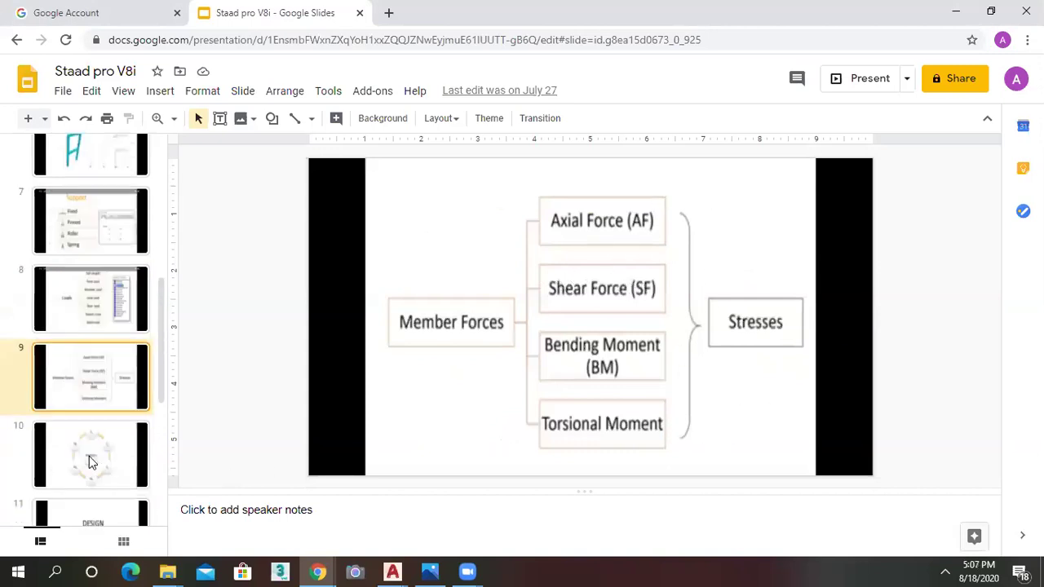
click(92, 412)
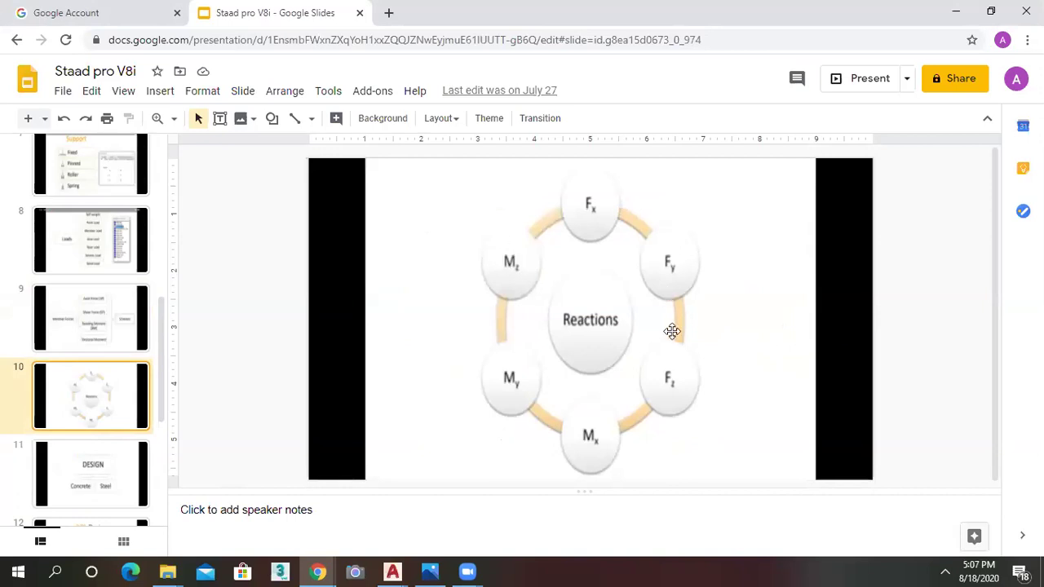
click(88, 478)
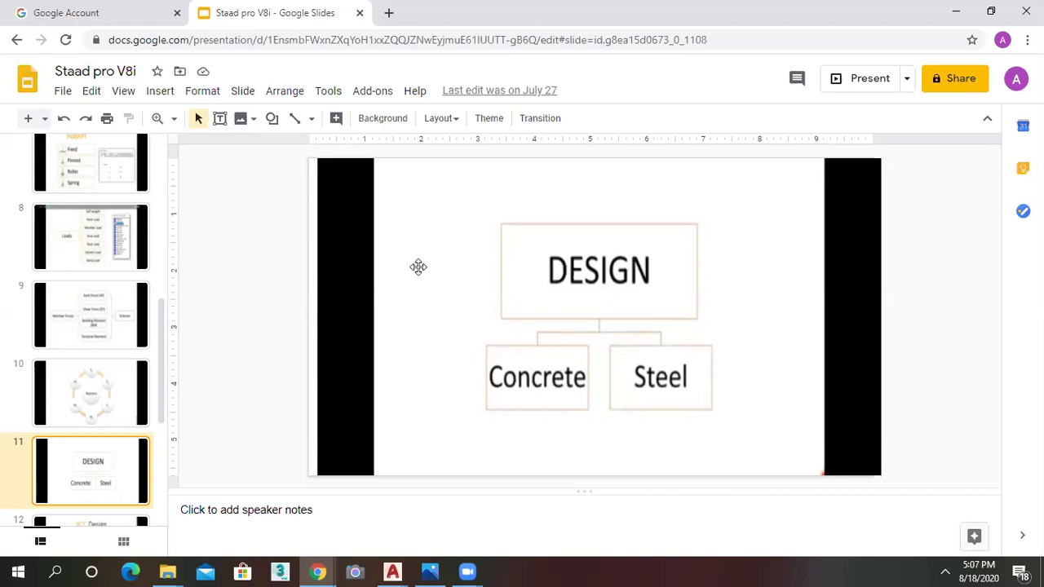
- Put Chrome away to reveal the Windows desktop shortcuts
key(ctrl+n)
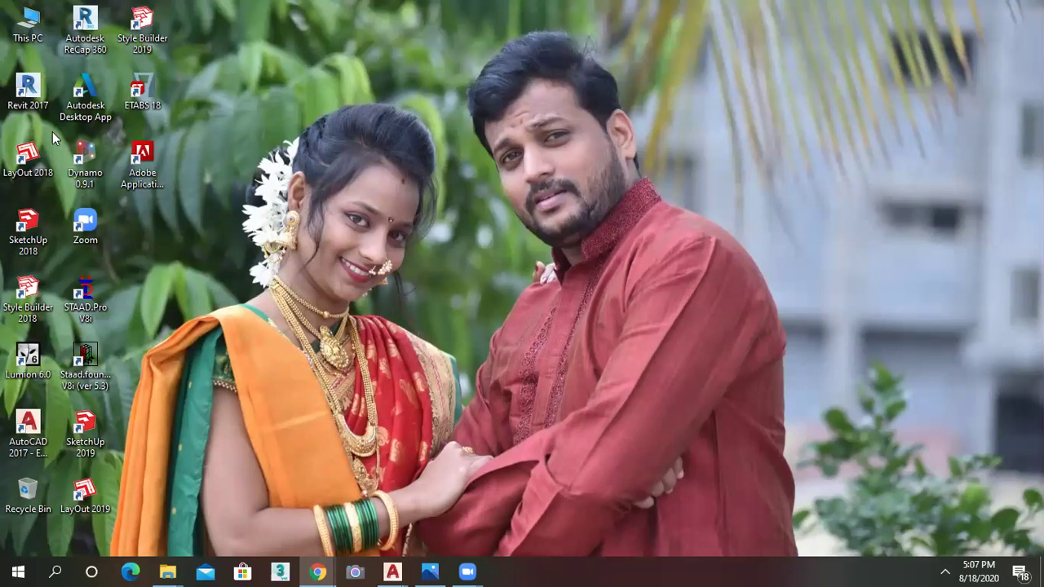
- Launch Revit 2017 from its desktop shortcut to the Recent Files screen
double_click(28, 90)
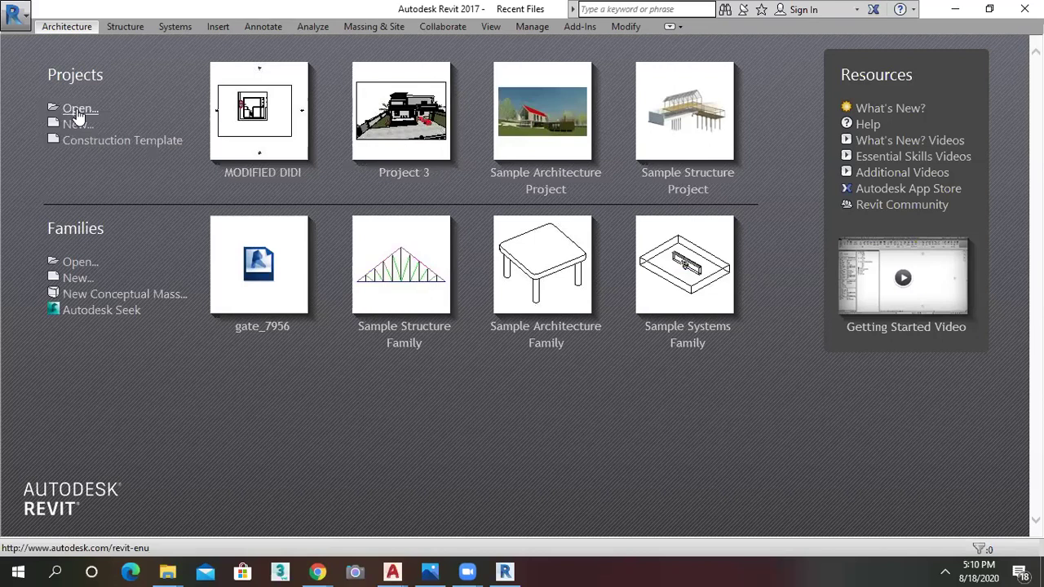
- Open the MODIFIED DIDI project from Recent Files, triggering the 2016-to-2017 model upgrade
click(426, 129)
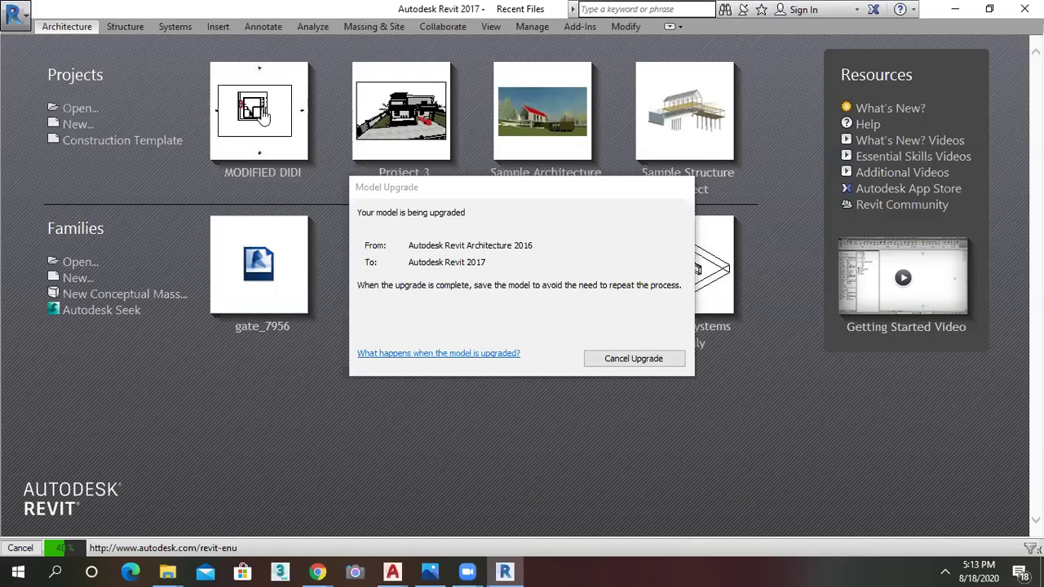
- Cancel the running model upgrade and dismiss the load-cancelled message
click(629, 360)
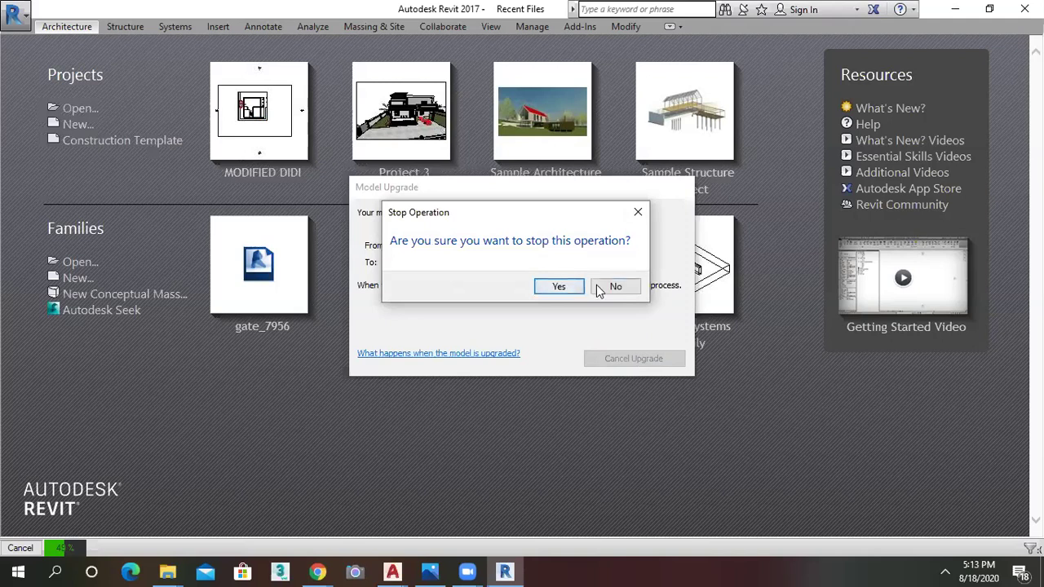
click(558, 286)
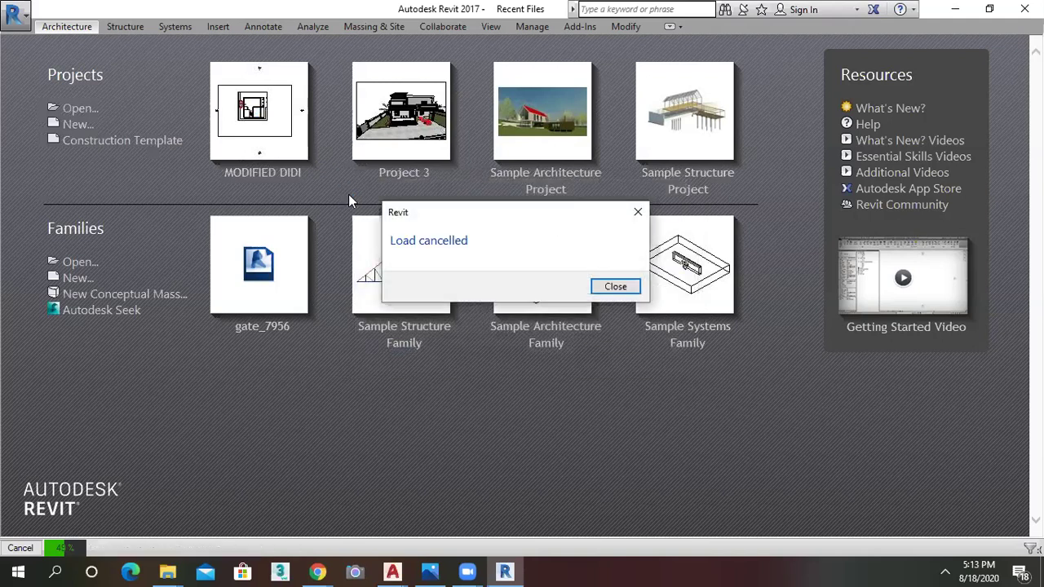
click(616, 286)
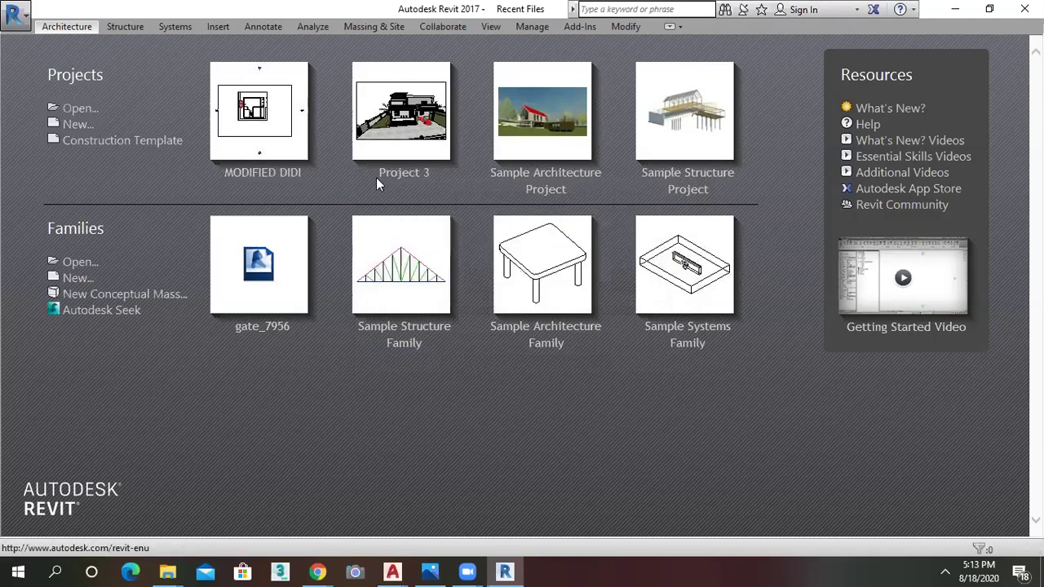
- Reopen MODIFIED DIDI and zoom out to show the whole 02FL floor plan
click(248, 117)
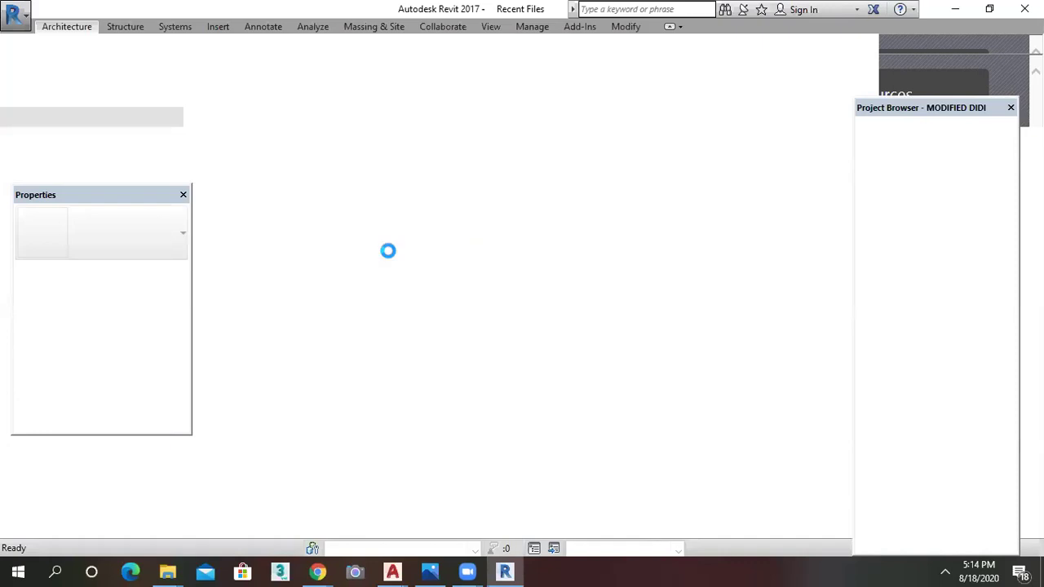
scroll(575, 310, down, 3)
scroll(587, 313, down, 3)
scroll(592, 315, down, 2)
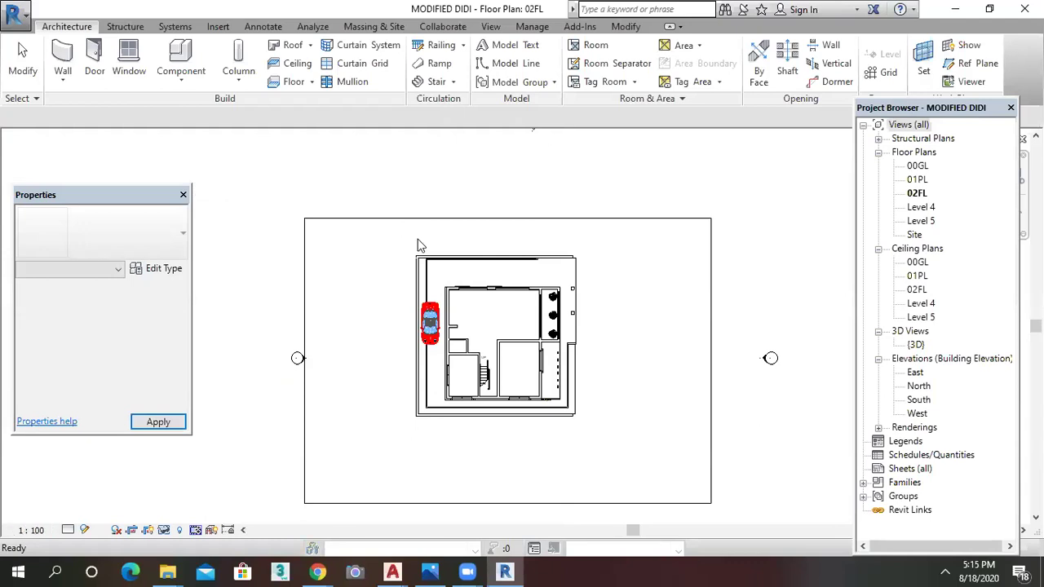
- Restore the 02FL plan's previous pan/zoom, then zoom and pan to reposition it
right_click(418, 241)
click(449, 340)
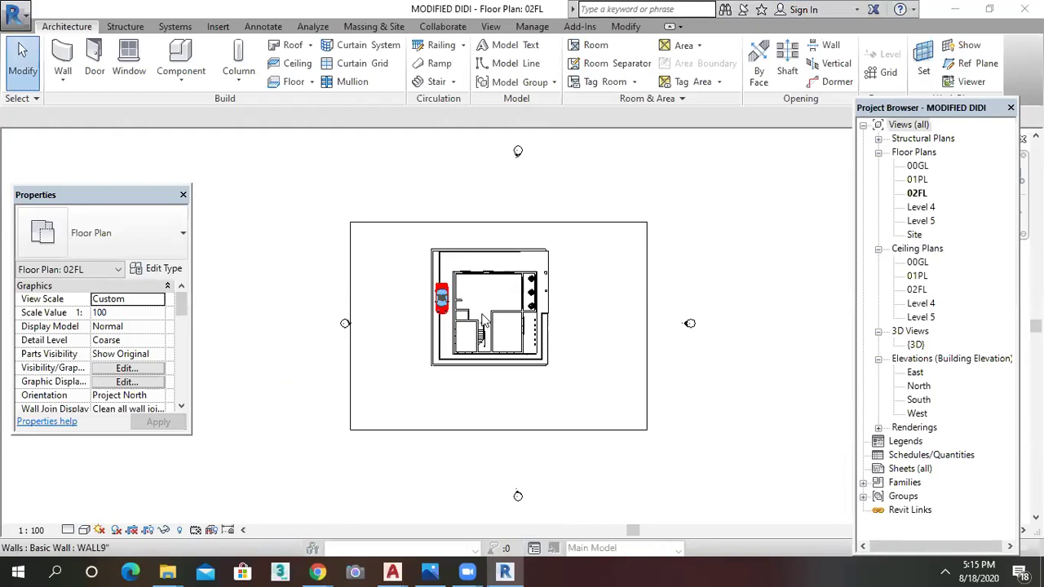
scroll(483, 315, up, 1)
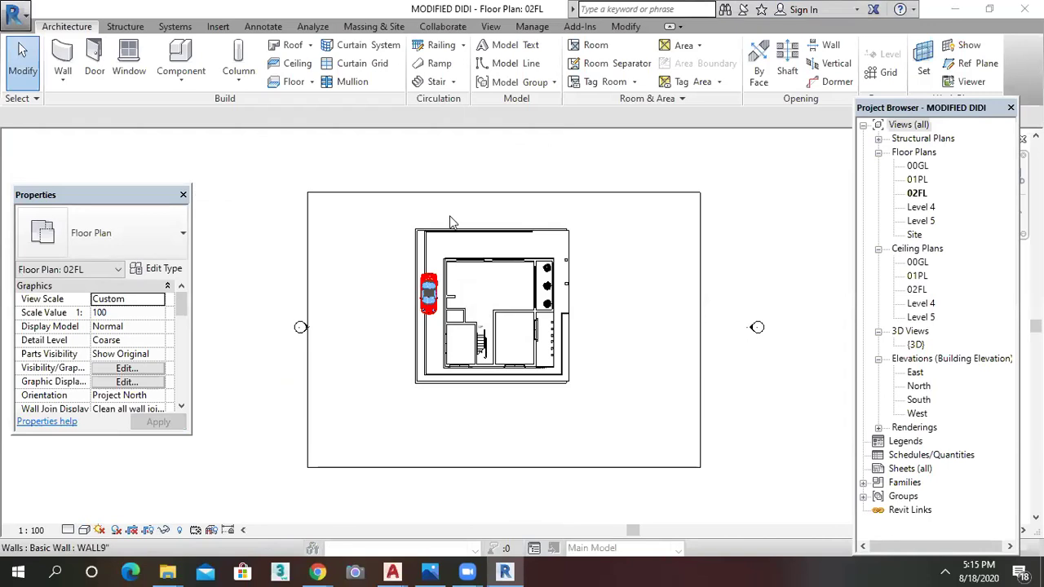
scroll(448, 233, down, 1)
scroll(456, 294, up, 1)
scroll(455, 297, up, 1)
scroll(457, 269, up, 1)
scroll(473, 310, up, 2)
scroll(551, 332, up, 1)
scroll(551, 333, up, 1)
middle_drag(505, 306, 563, 314)
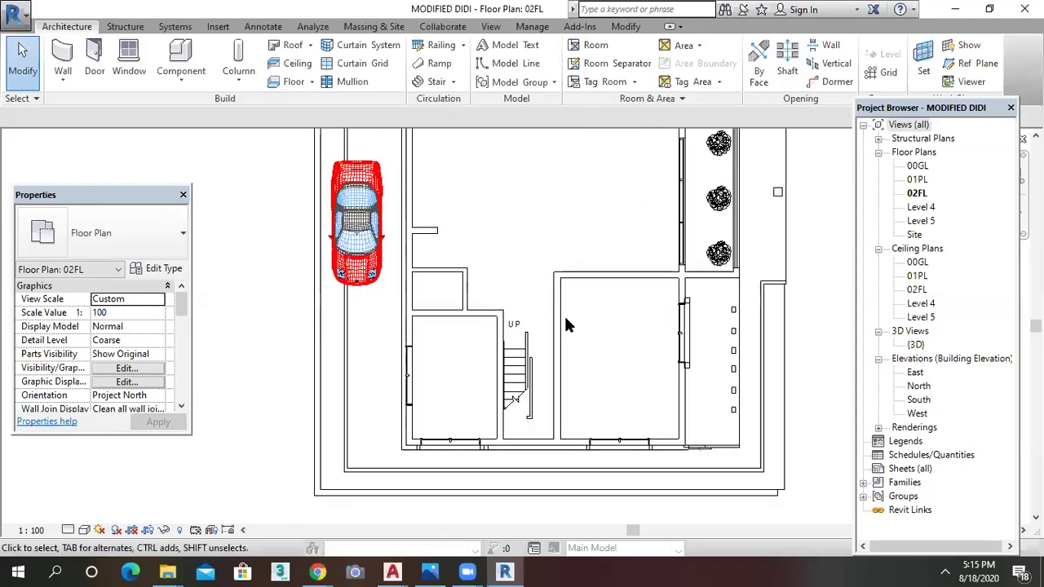
scroll(463, 271, down, 1)
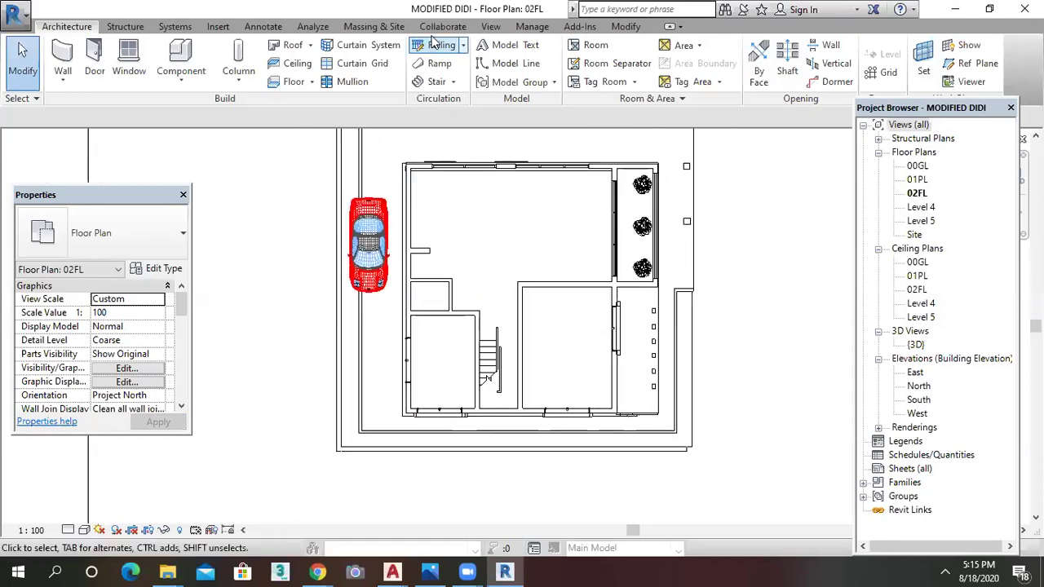
- Open the default {3D} view of the house from the View tab
click(488, 27)
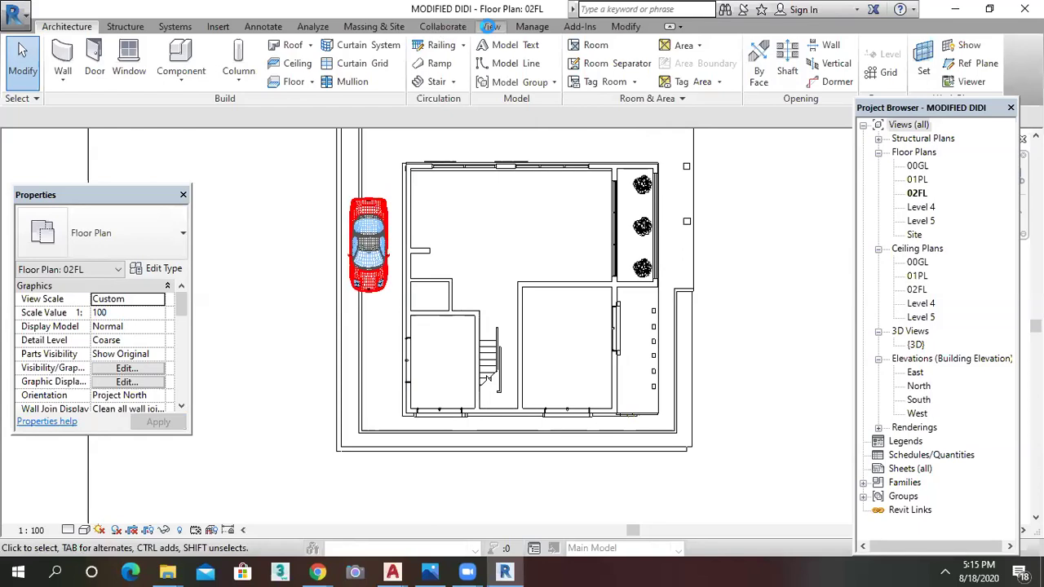
click(488, 26)
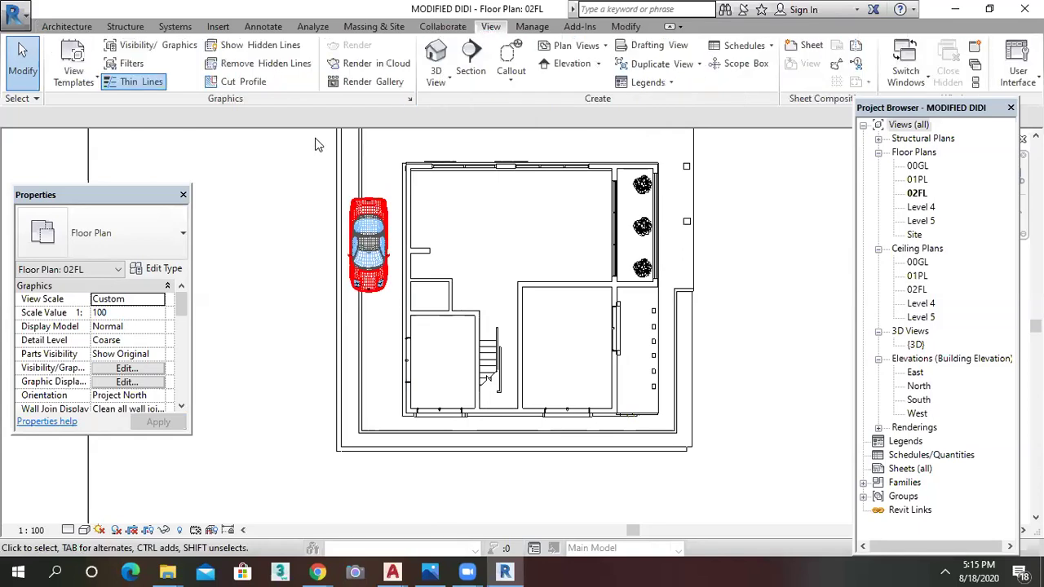
click(434, 63)
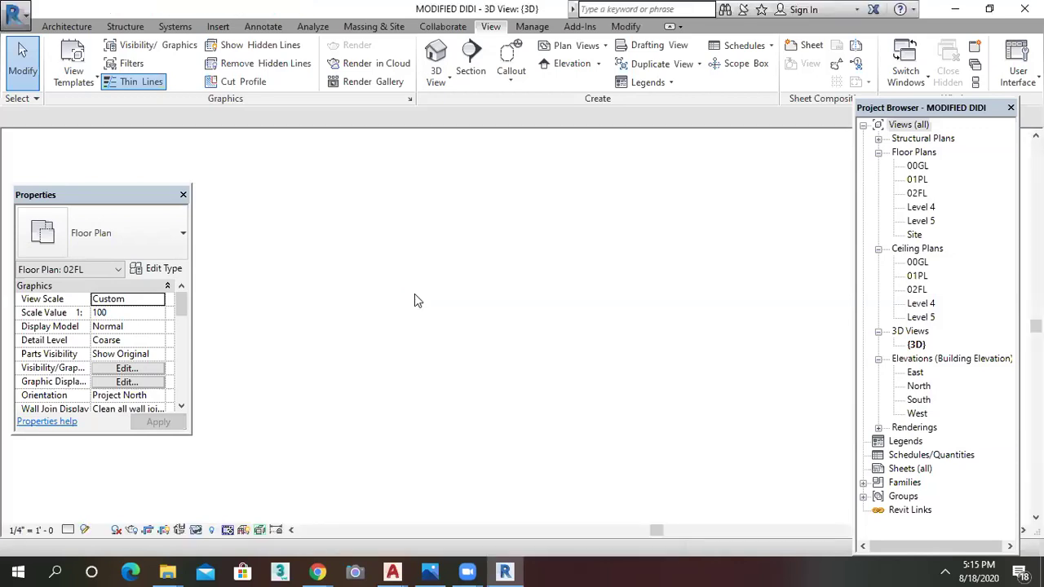
- Orbit and zoom the {3D} view to face the house's front facade
mouse_move(571, 379)
shift+middle_down()
mouse_move(553, 315)
mouse_move(583, 319)
shift+middle_up()
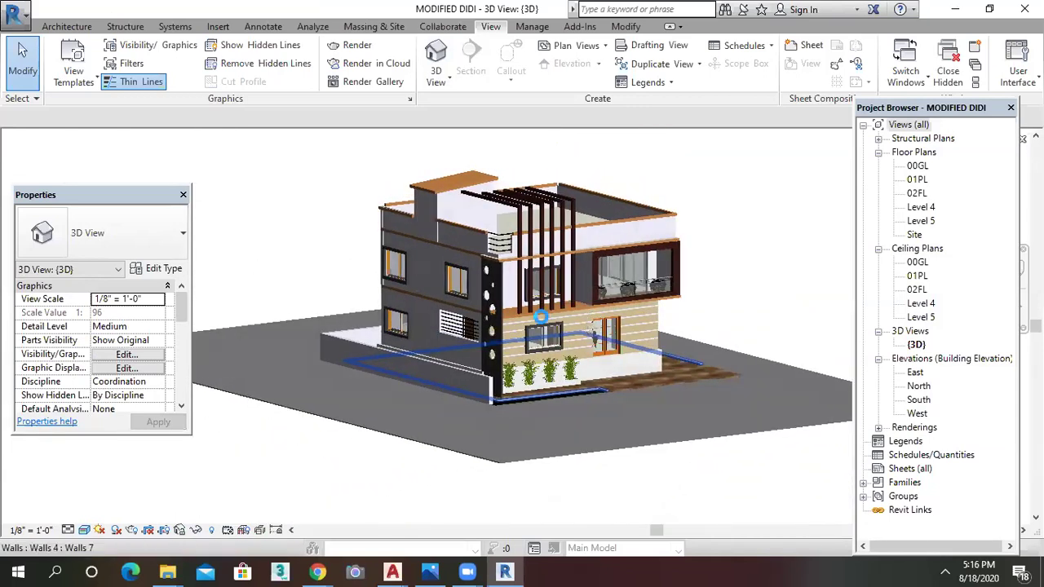
scroll(503, 345, up, 2)
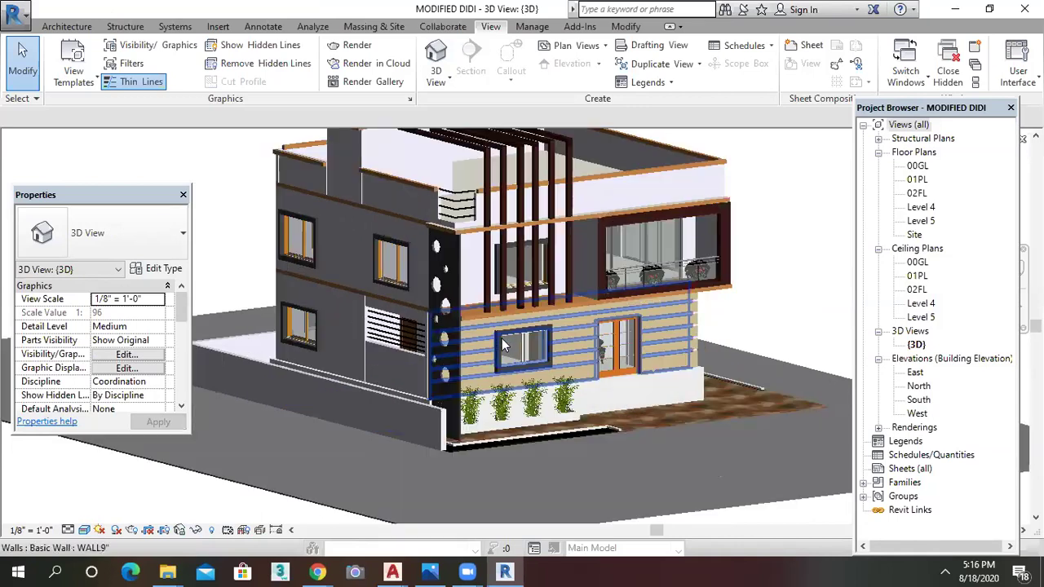
scroll(504, 346, up, 3)
scroll(505, 346, down, 3)
scroll(540, 382, down, 2)
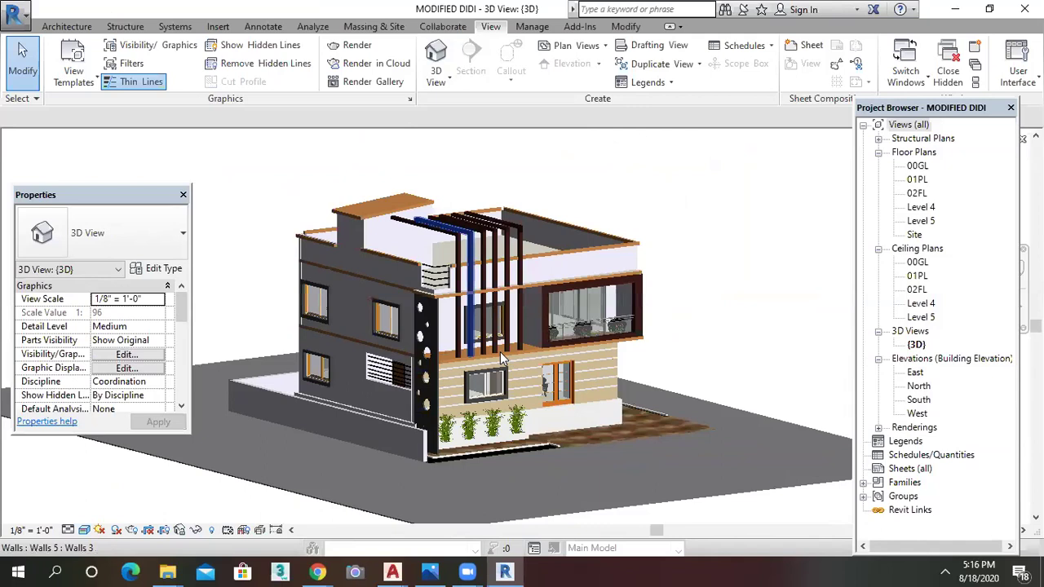
shift+middle_drag(500, 352, 548, 399)
scroll(557, 353, up, 2)
scroll(557, 354, up, 1)
scroll(557, 351, up, 1)
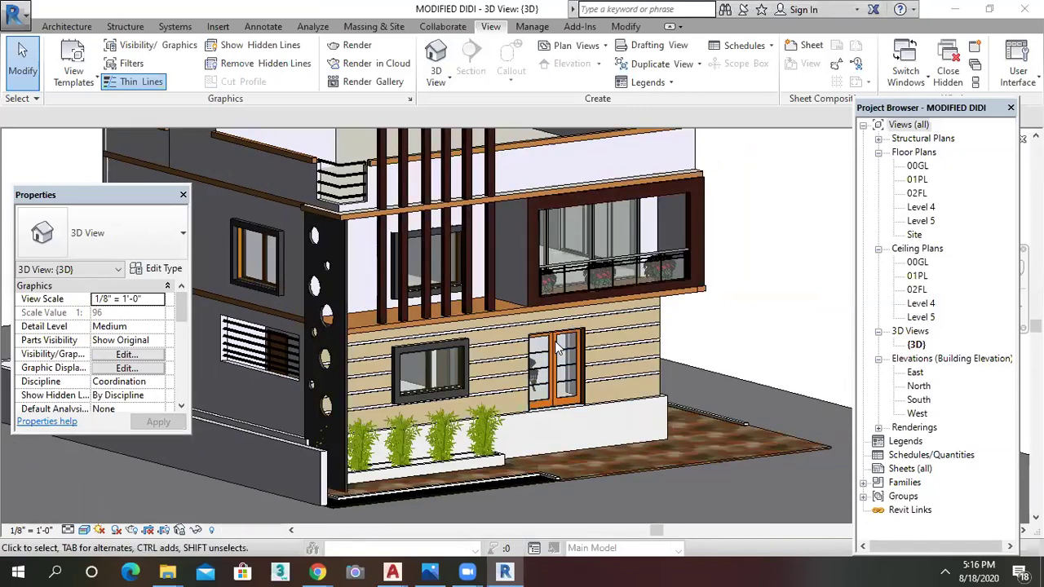
- Open the East and North elevations and zoom through each for a look
double_click(914, 373)
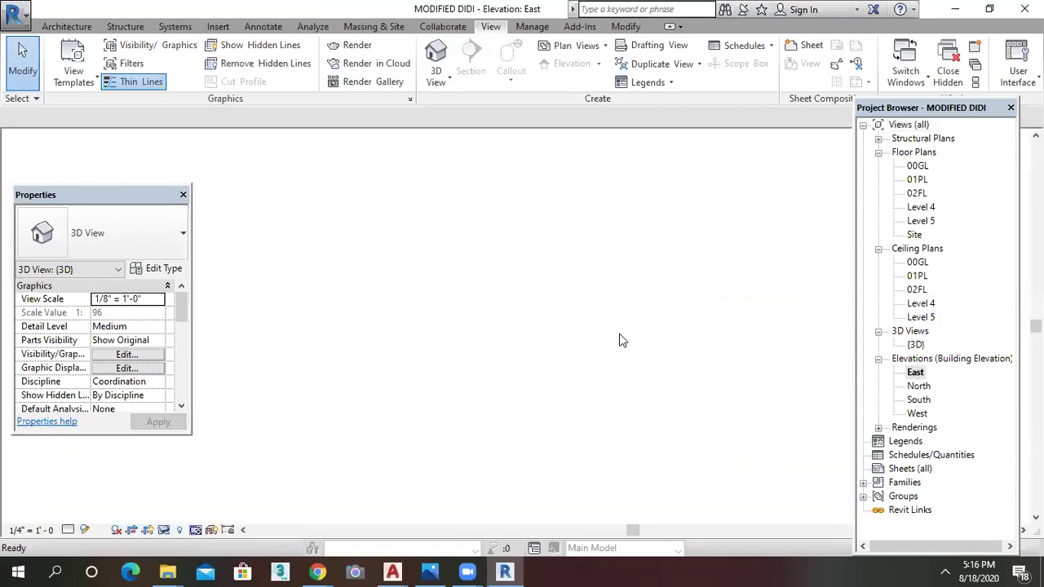
scroll(629, 334, down, 3)
scroll(649, 334, up, 1)
scroll(645, 343, up, 1)
scroll(635, 349, up, 2)
scroll(637, 351, up, 1)
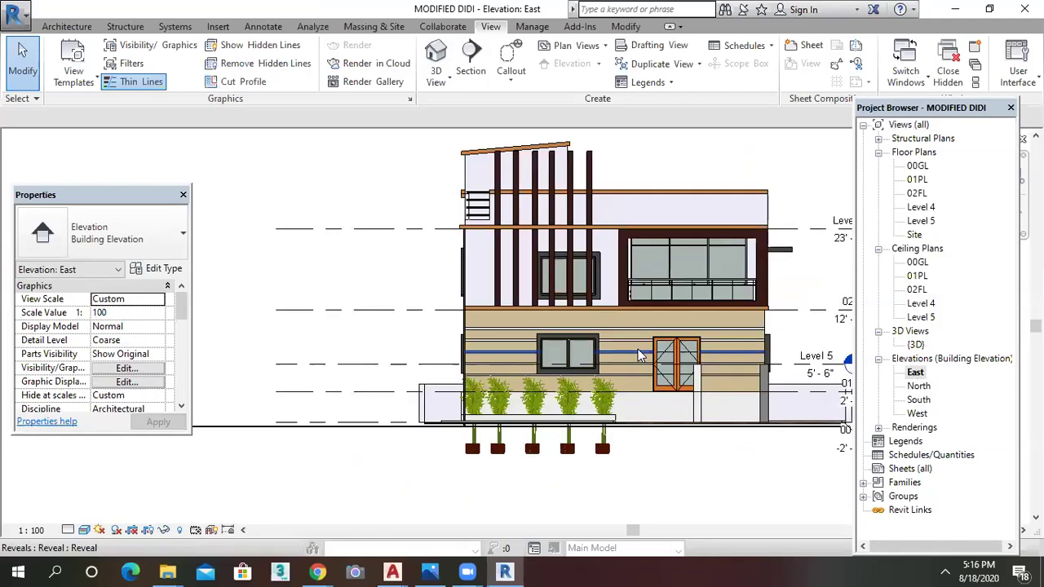
scroll(638, 349, down, 1)
scroll(650, 310, up, 1)
scroll(620, 298, down, 1)
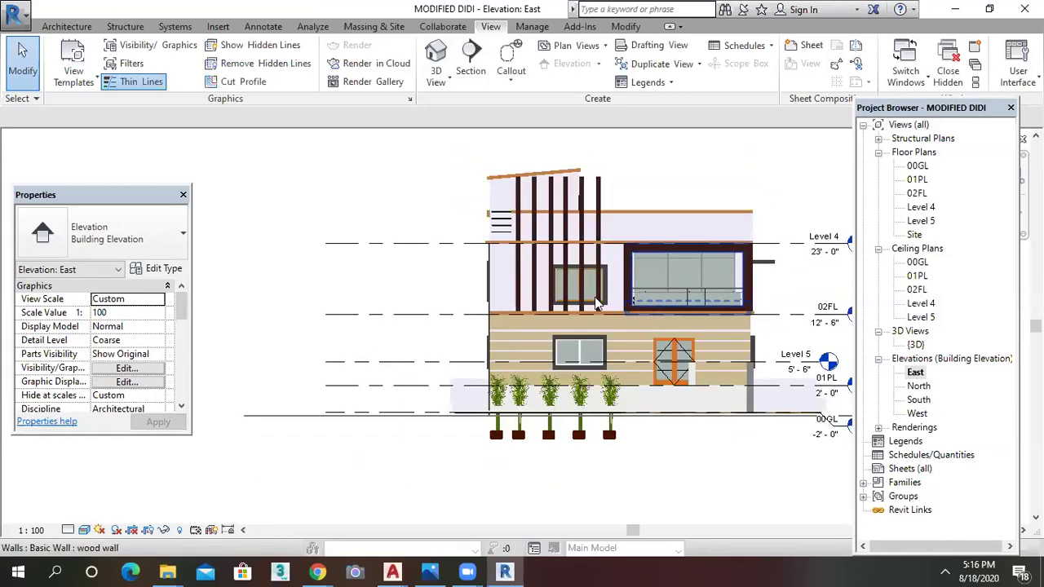
scroll(747, 317, up, 2)
scroll(749, 318, down, 1)
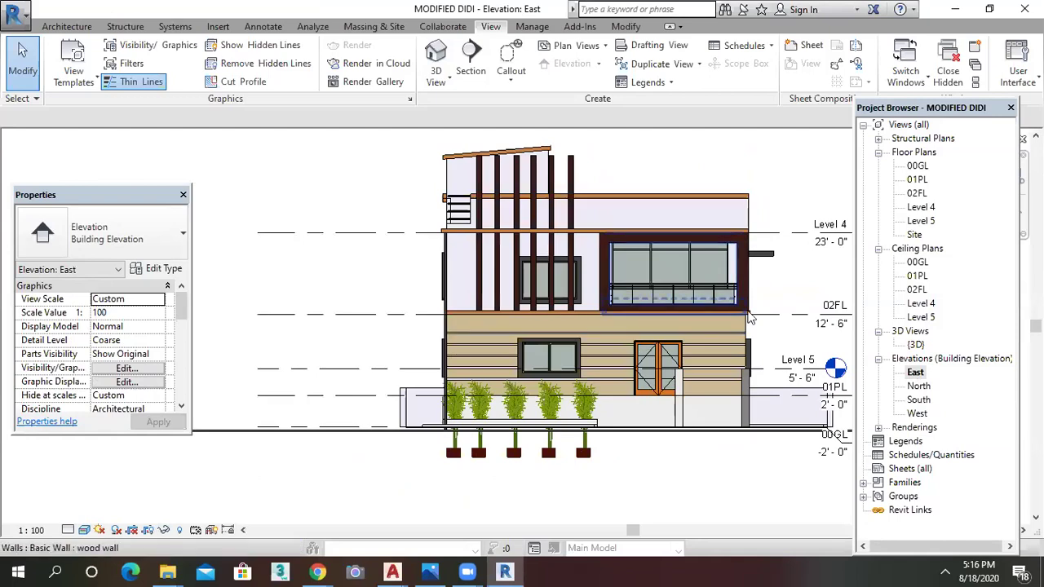
double_click(919, 386)
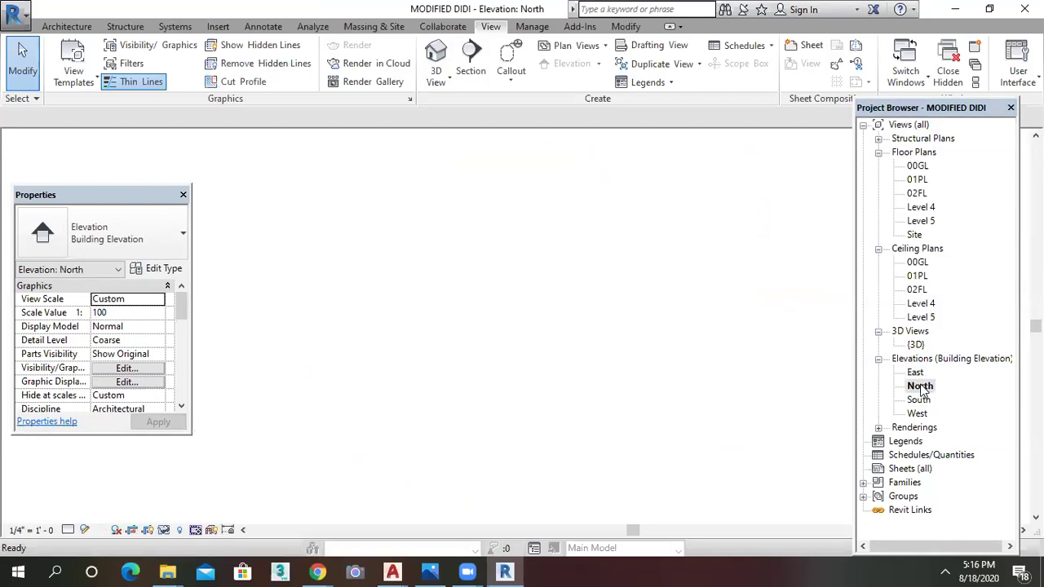
scroll(676, 343, down, 1)
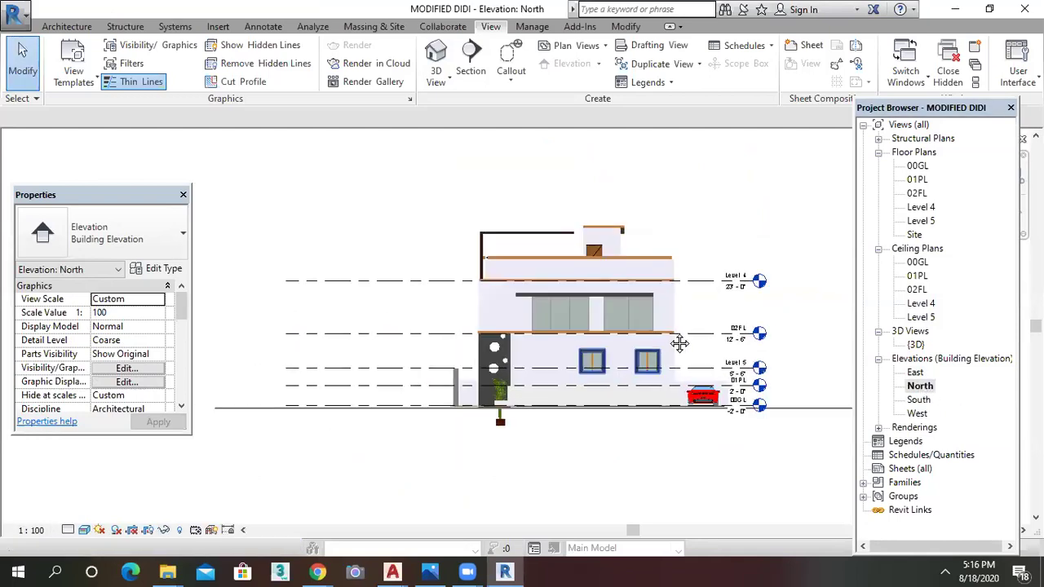
scroll(692, 356, up, 1)
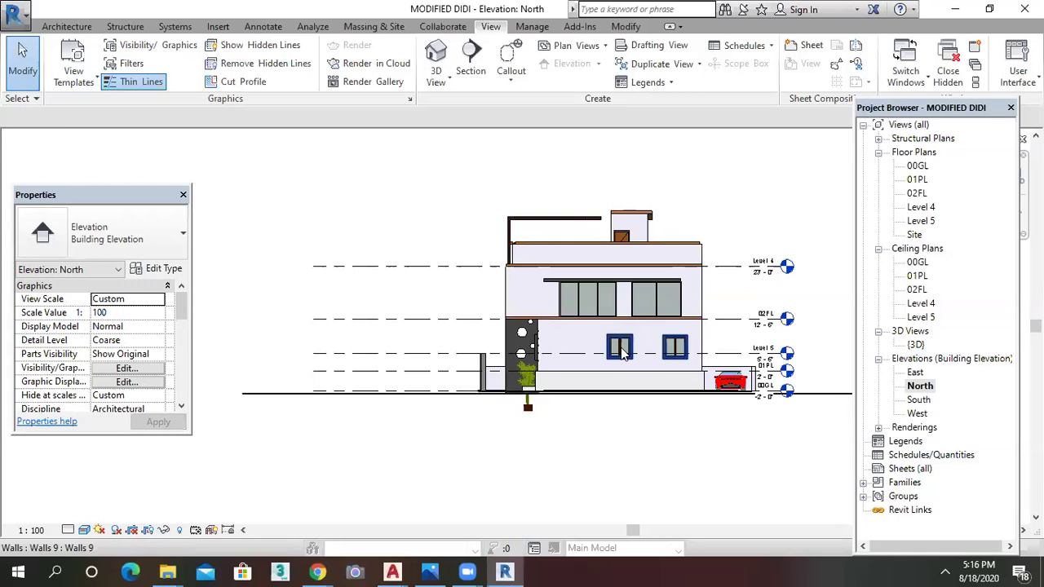
- Open the South elevation and set its visual style to Realistic
double_click(919, 399)
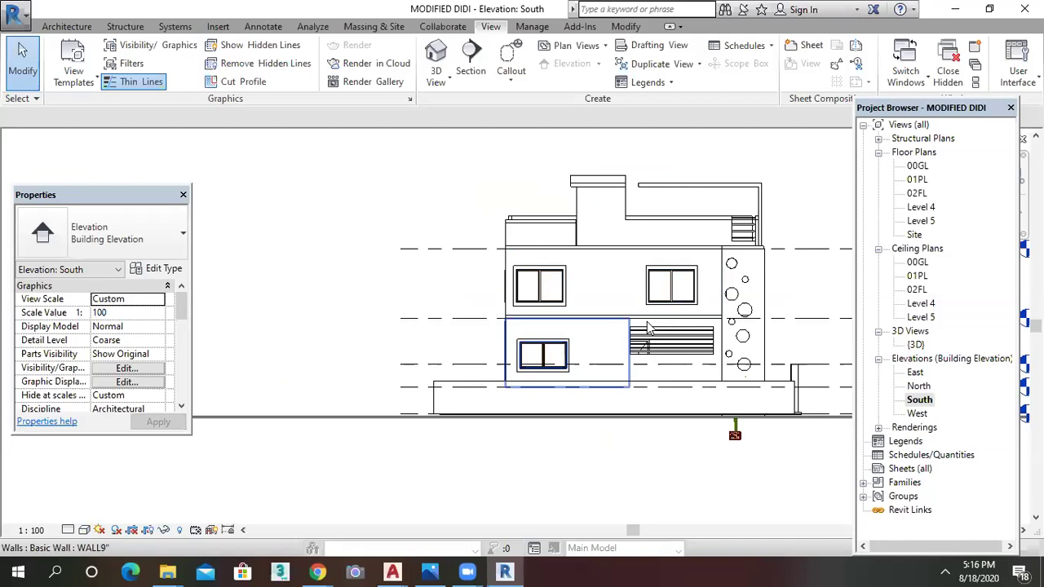
click(84, 531)
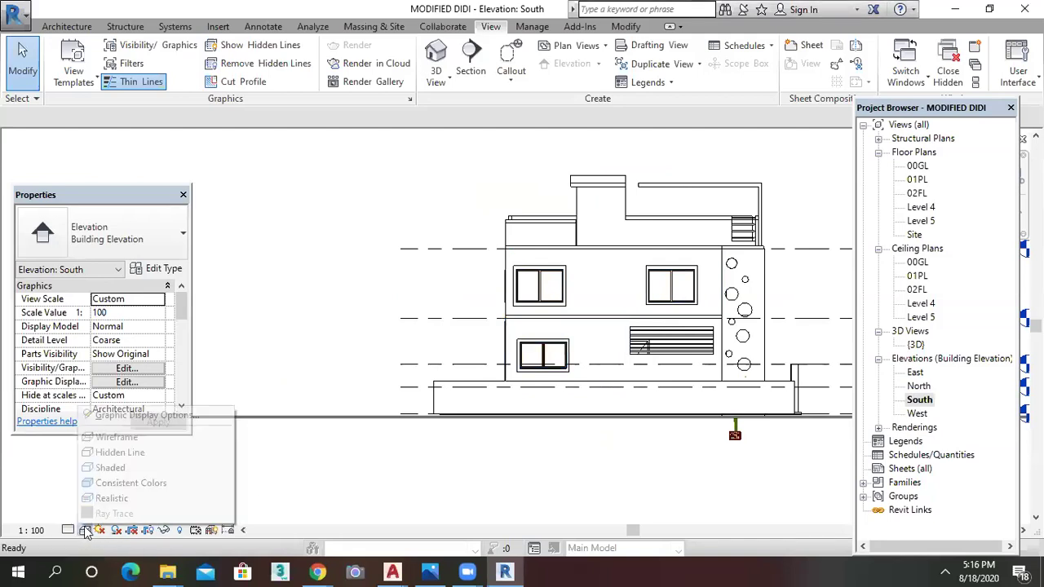
click(109, 498)
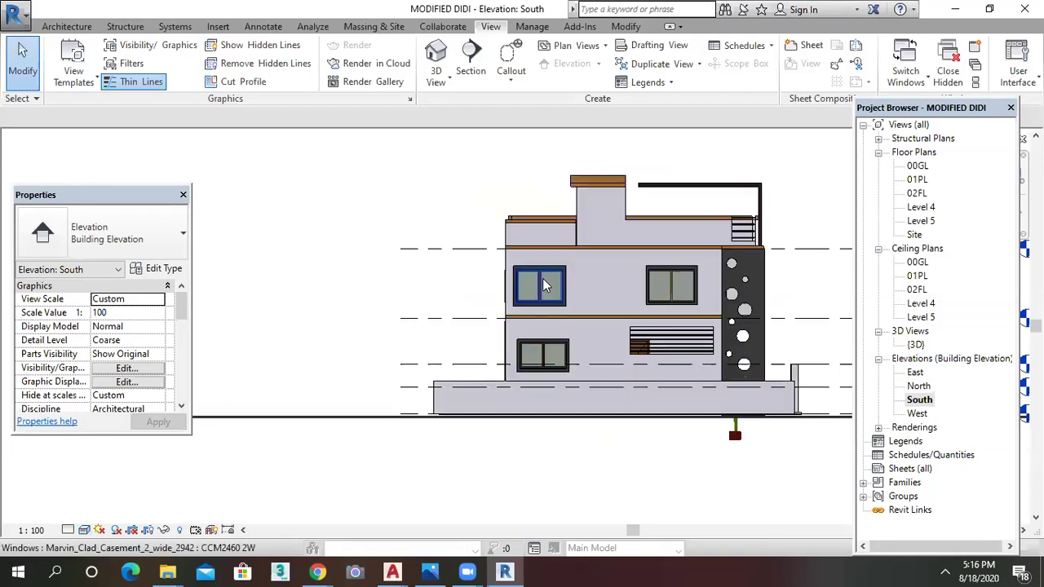
- Open the West elevation, pan it into view, and render it in Realistic style
scroll(596, 302, up, 1)
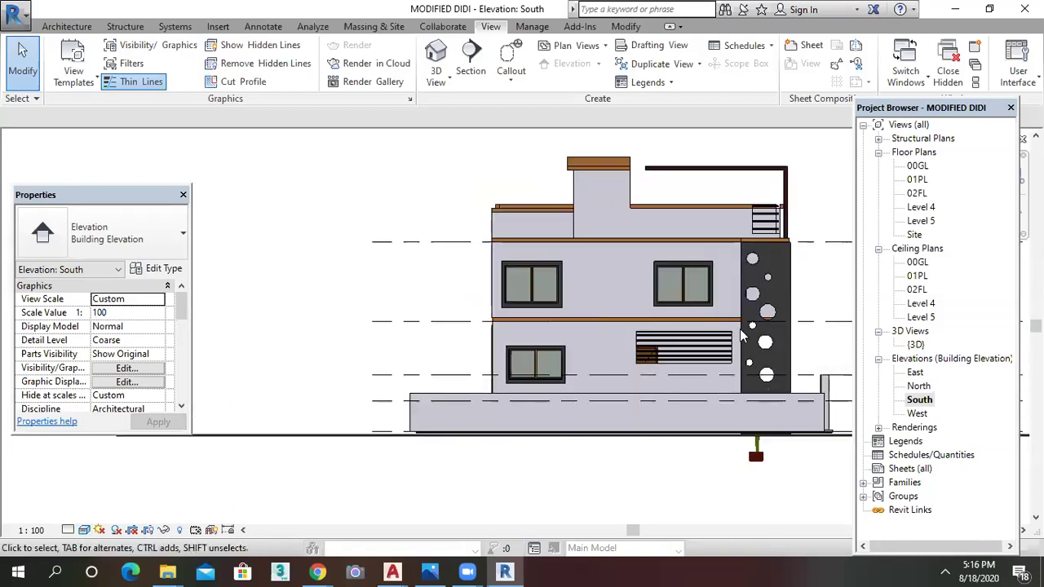
click(915, 414)
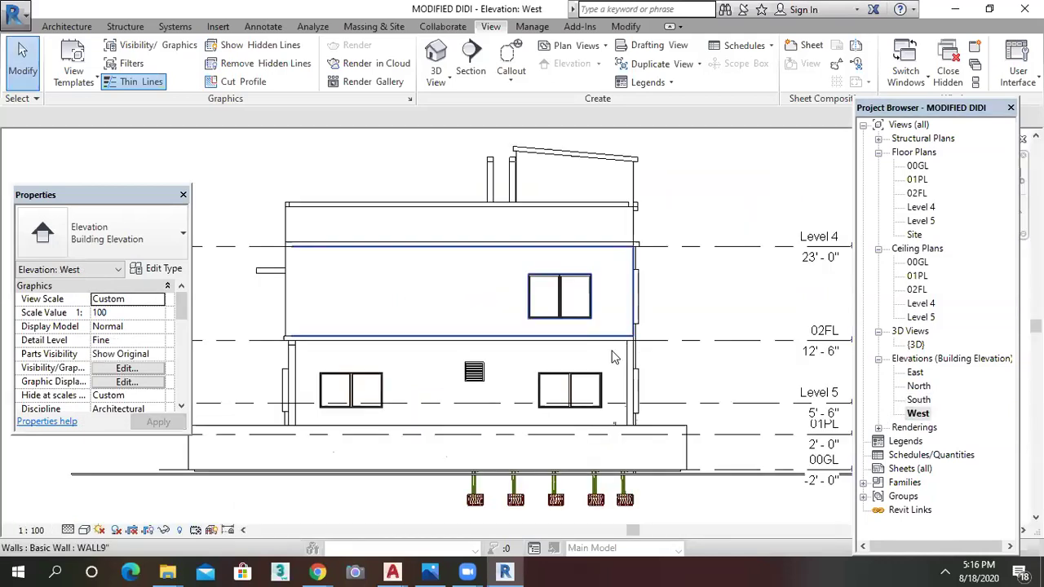
middle_drag(695, 335, 777, 310)
click(85, 531)
click(114, 492)
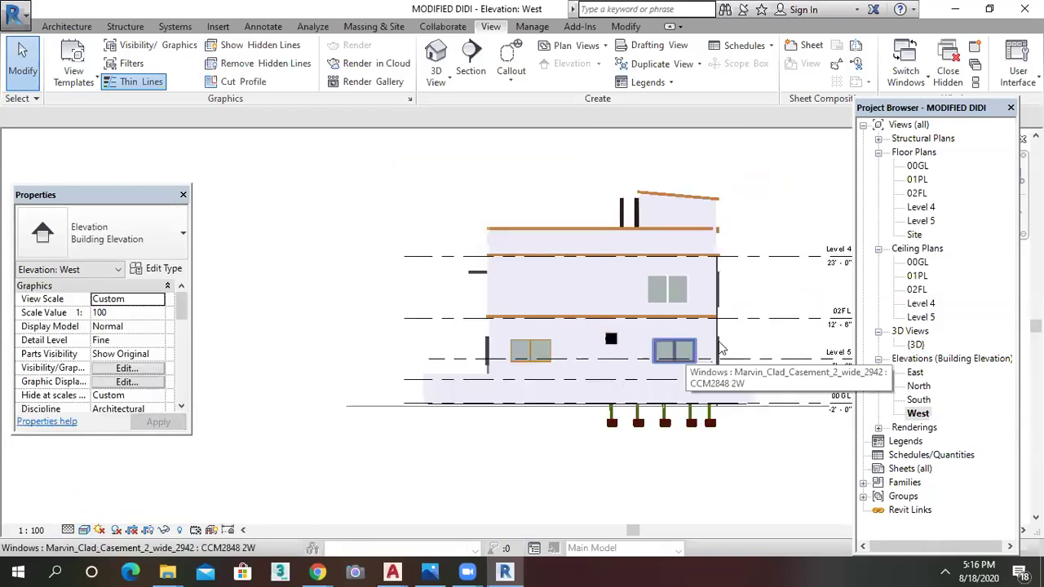
scroll(721, 349, up, 1)
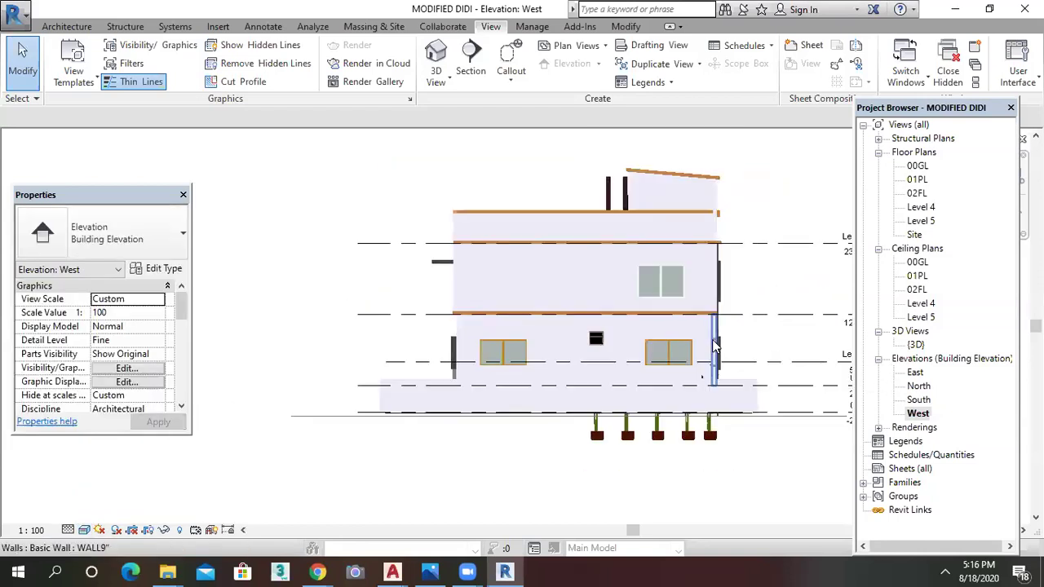
- Open the default 3D view and orbit the house to see the side wall
click(437, 55)
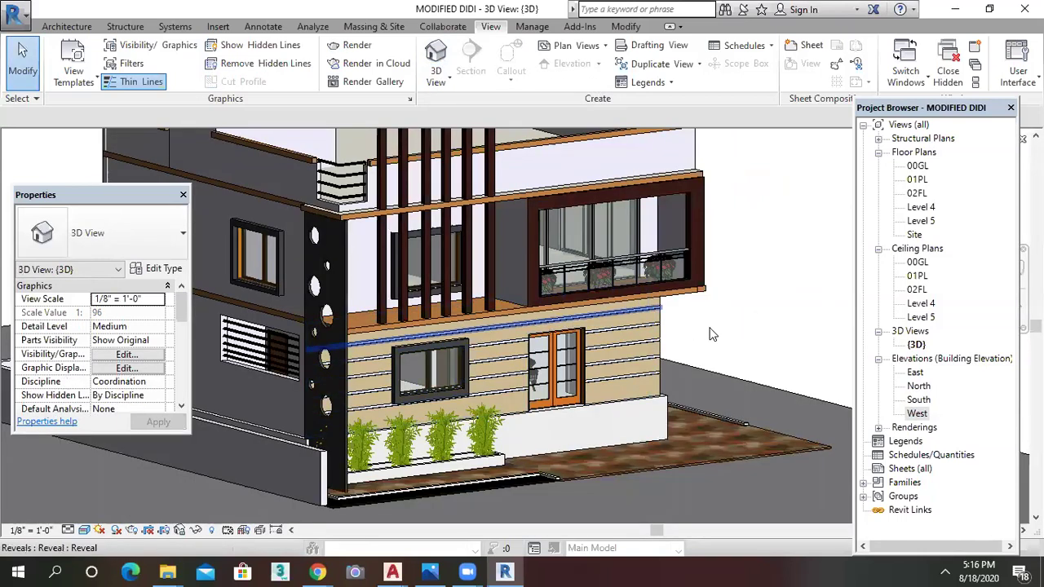
scroll(710, 334, down, 4)
shift+middle_drag(710, 334, 665, 242)
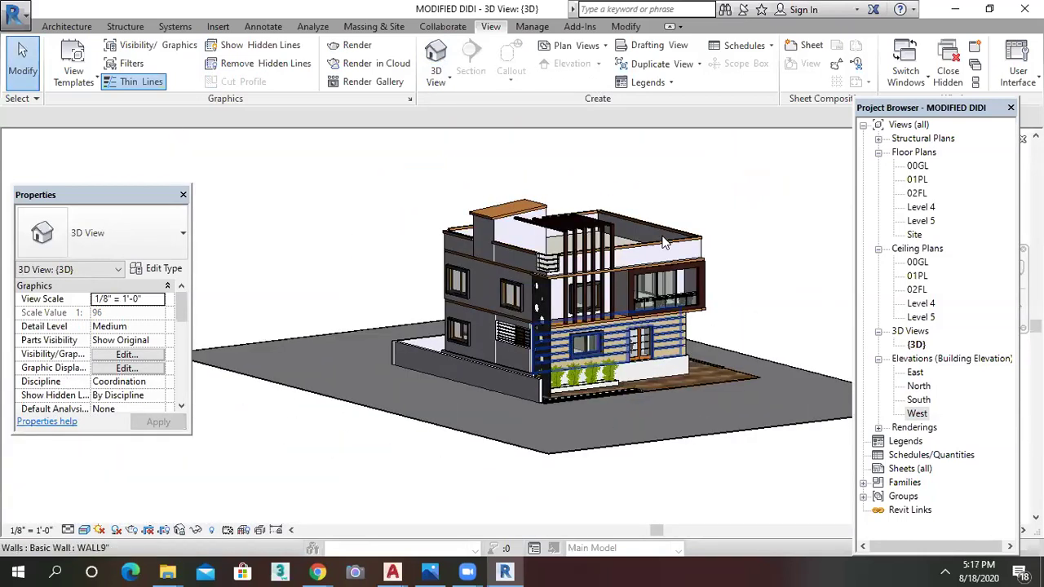
- Open the 01PL floor plan and zoom and pan so the building sits up-left
click(916, 179)
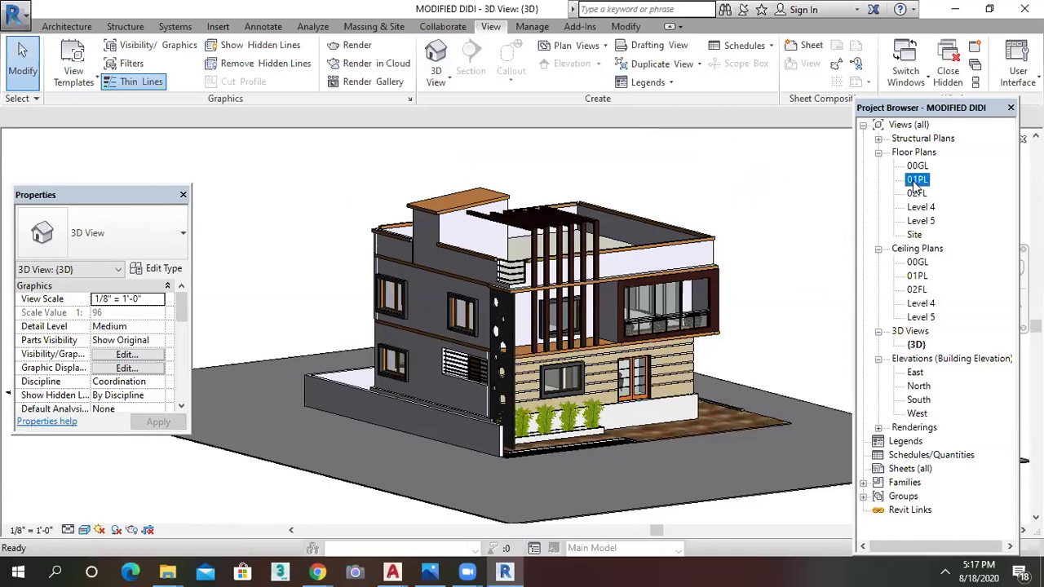
double_click(916, 179)
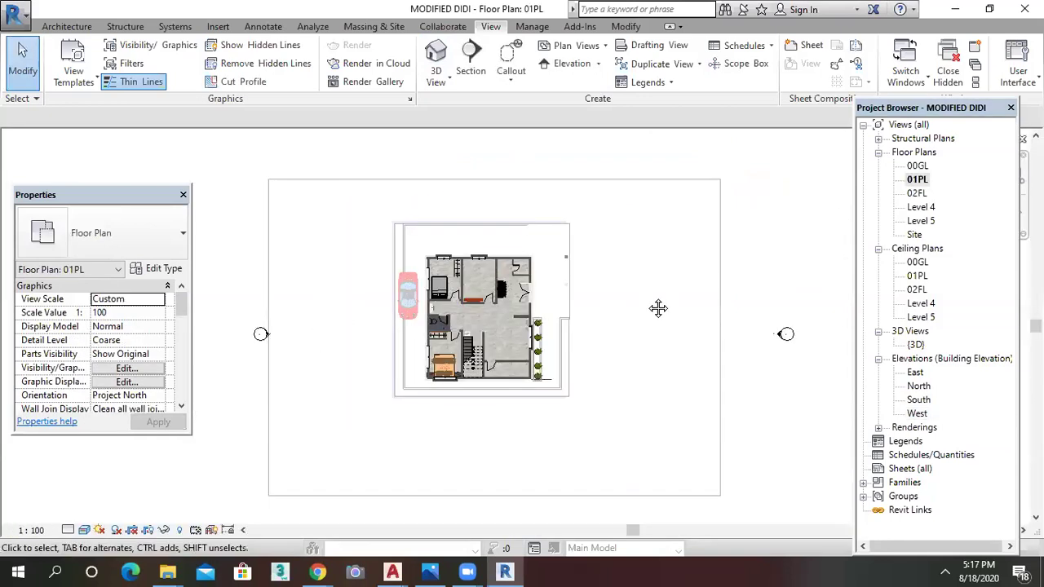
scroll(653, 316, up, 2)
scroll(644, 323, up, 1)
scroll(656, 336, up, 1)
scroll(632, 315, up, 1)
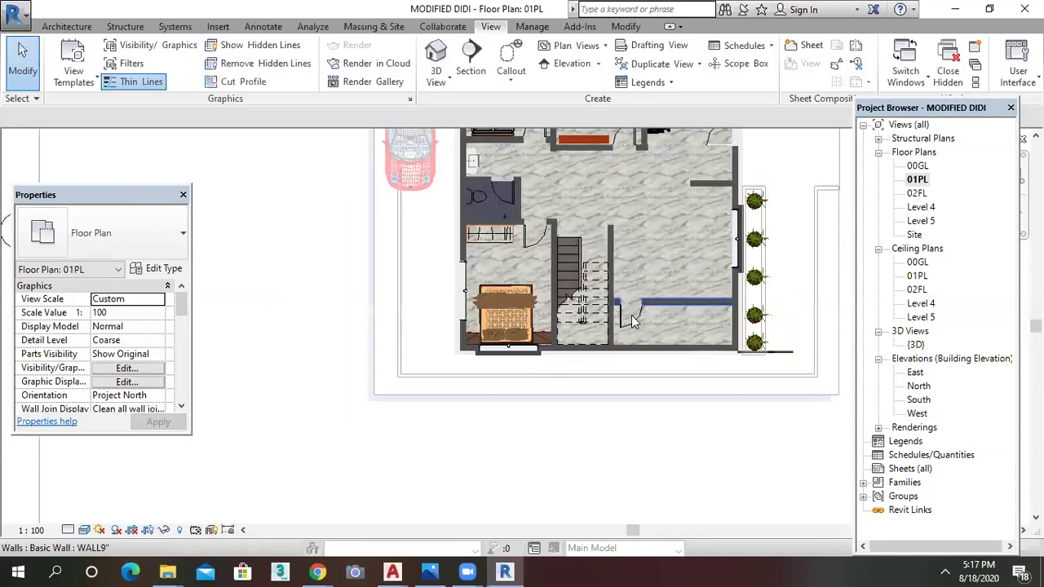
scroll(634, 323, down, 1)
scroll(501, 222, up, 1)
middle_drag(501, 221, 527, 240)
scroll(527, 241, down, 1)
scroll(571, 294, down, 2)
scroll(612, 335, down, 1)
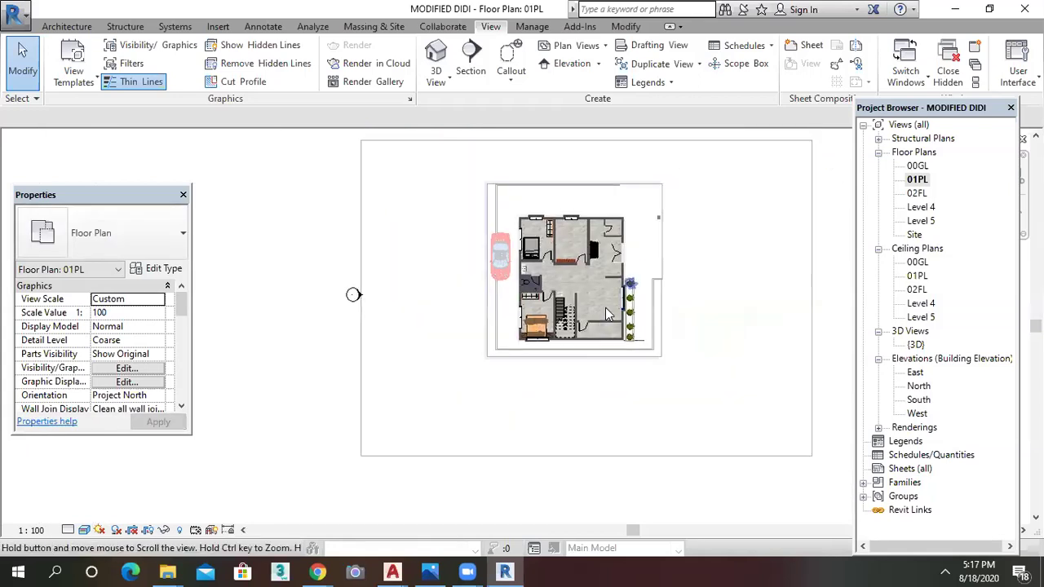
scroll(637, 363, down, 1)
scroll(633, 339, down, 2)
middle_drag(634, 339, 607, 372)
middle_drag(672, 425, 683, 320)
scroll(684, 320, up, 1)
scroll(618, 332, up, 2)
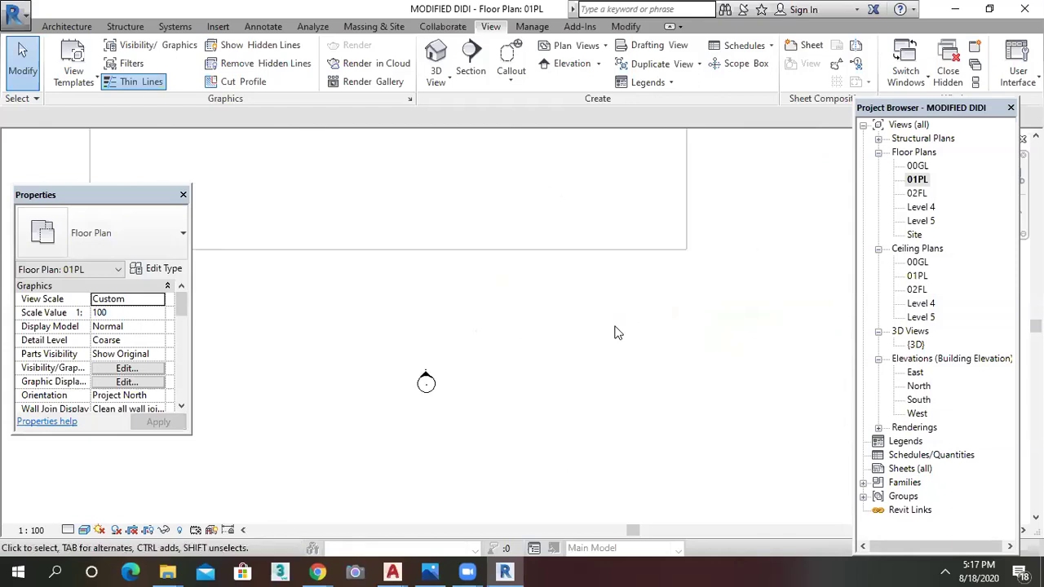
- Start the Wall tool in Rectangle draw mode, cancelling an initial curtain wall preview
click(55, 27)
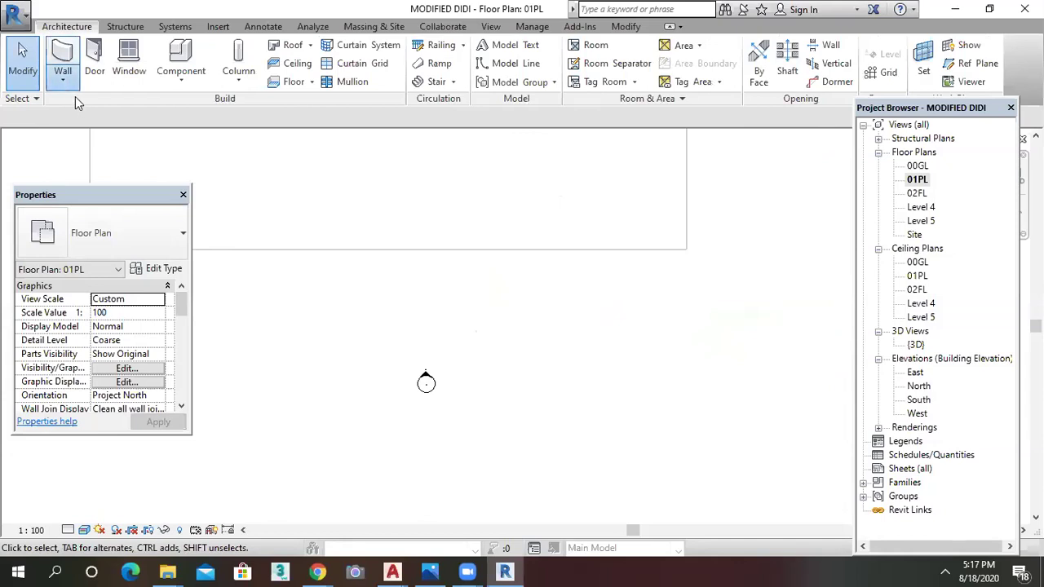
click(63, 80)
click(538, 252)
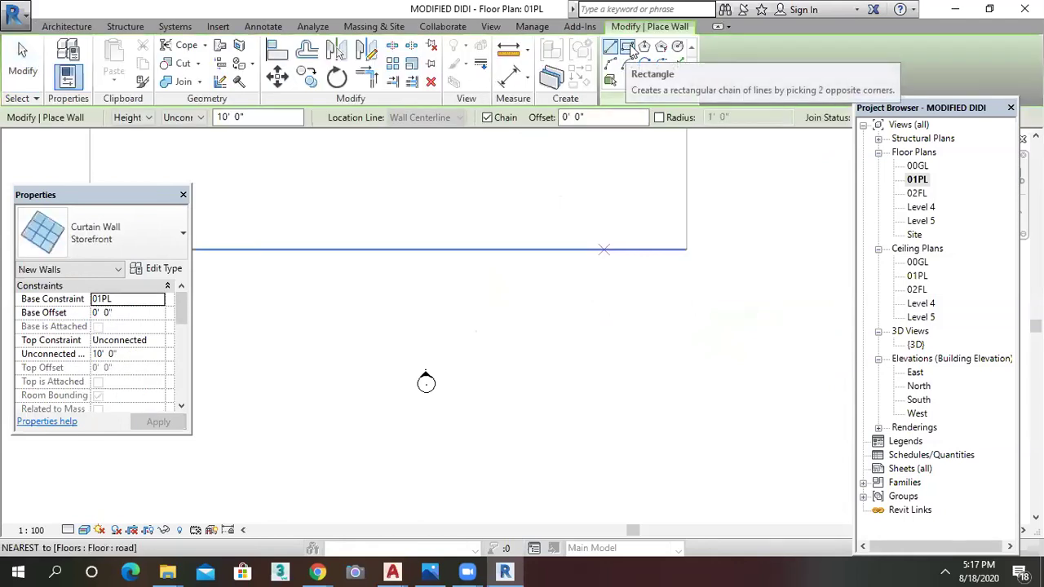
click(628, 47)
scroll(563, 308, up, 1)
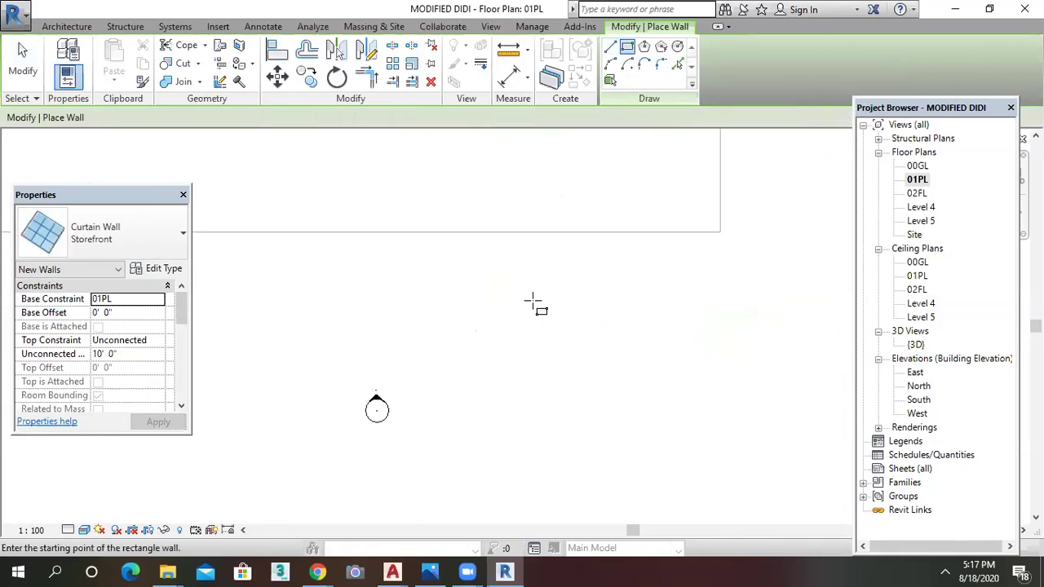
click(530, 276)
scroll(584, 353, up, 1)
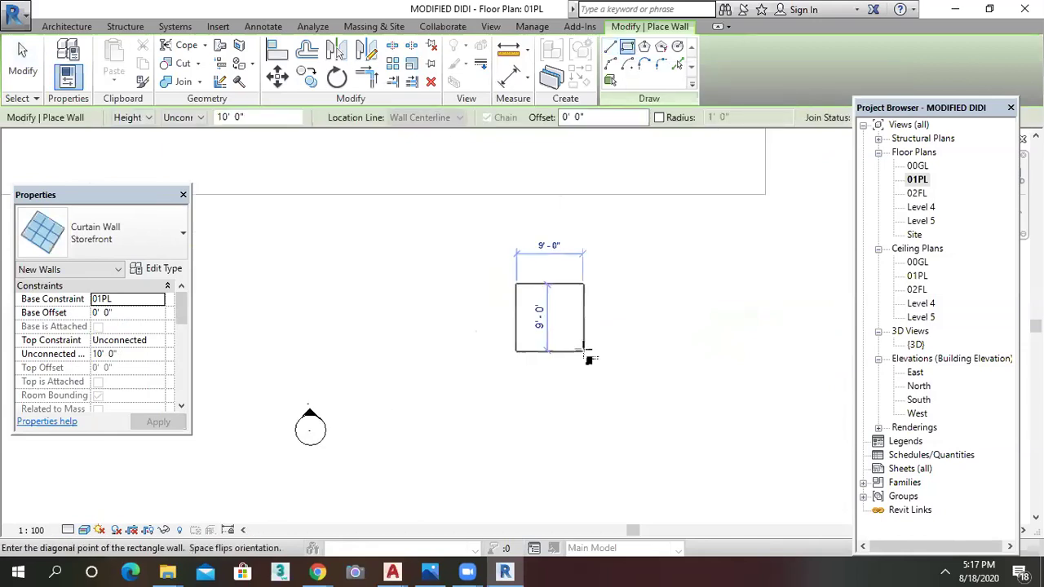
scroll(583, 346, up, 1)
scroll(583, 326, up, 1)
scroll(580, 319, up, 1)
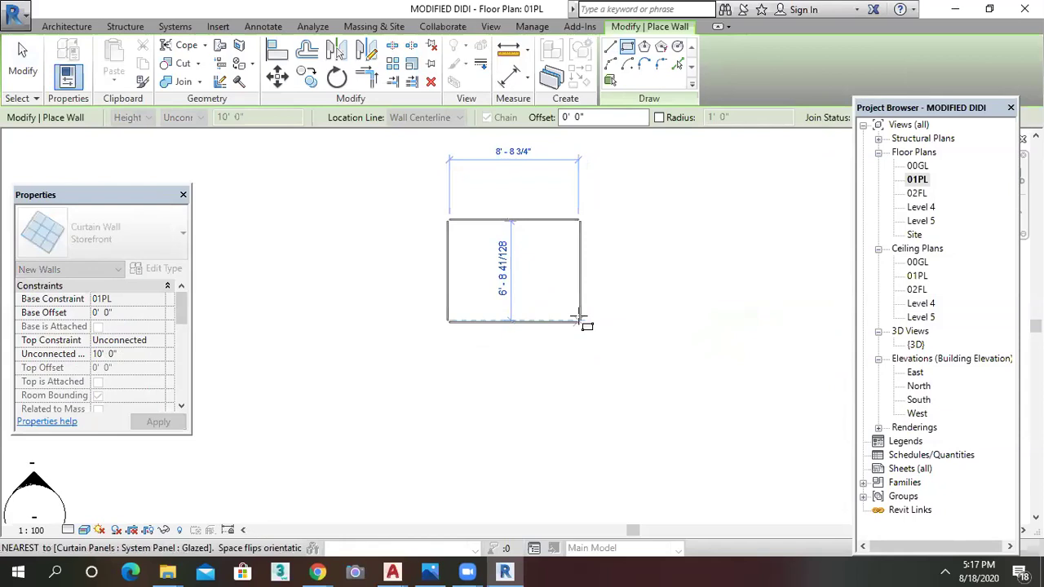
key(Escape)
scroll(580, 320, down, 3)
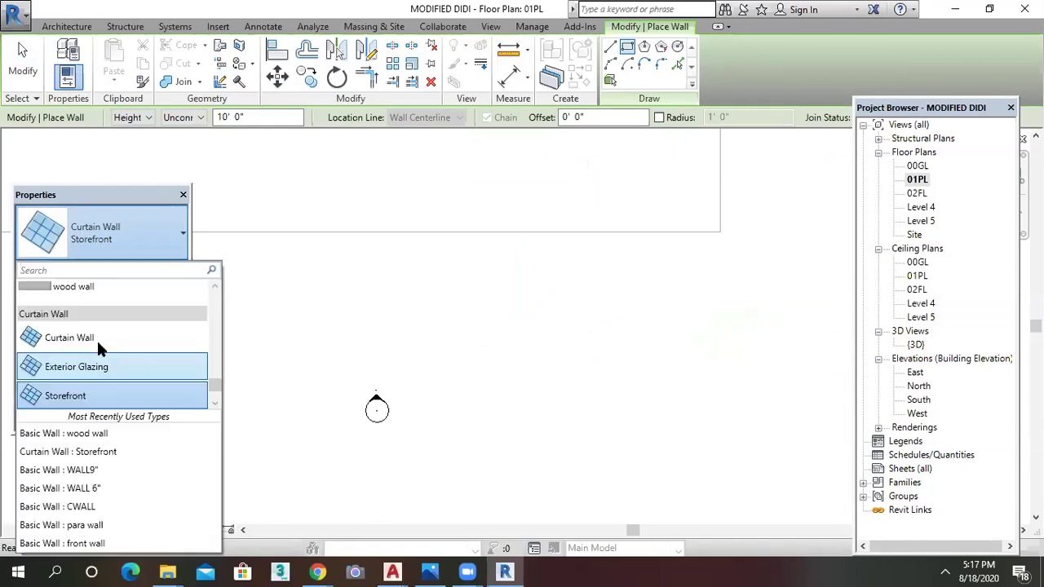
scroll(97, 350, up, 3)
- Draw a Basic Wall WALL9" rectangle about 7' - 3" wide, then cancel the wall command
click(102, 395)
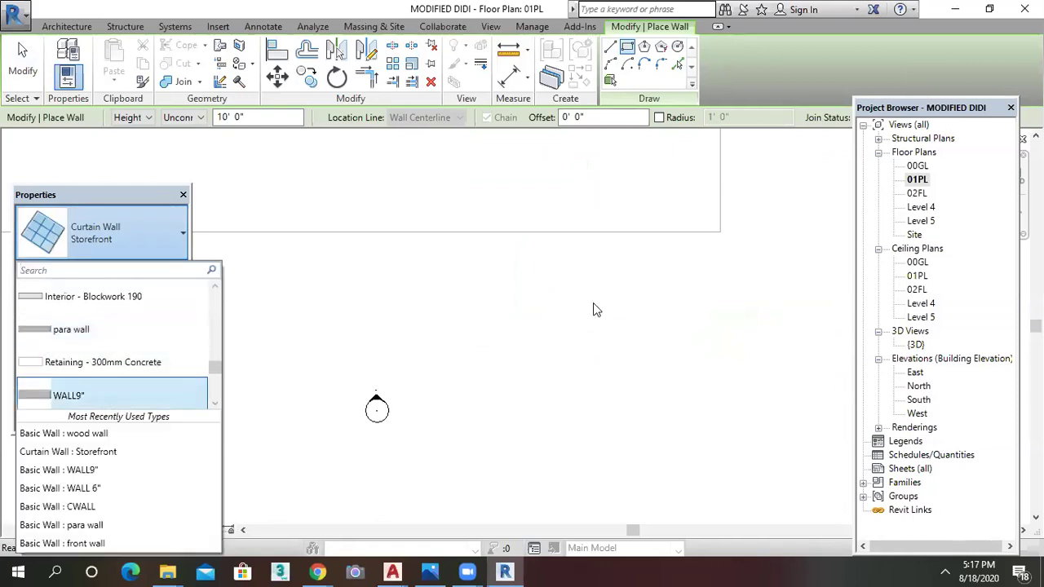
click(604, 301)
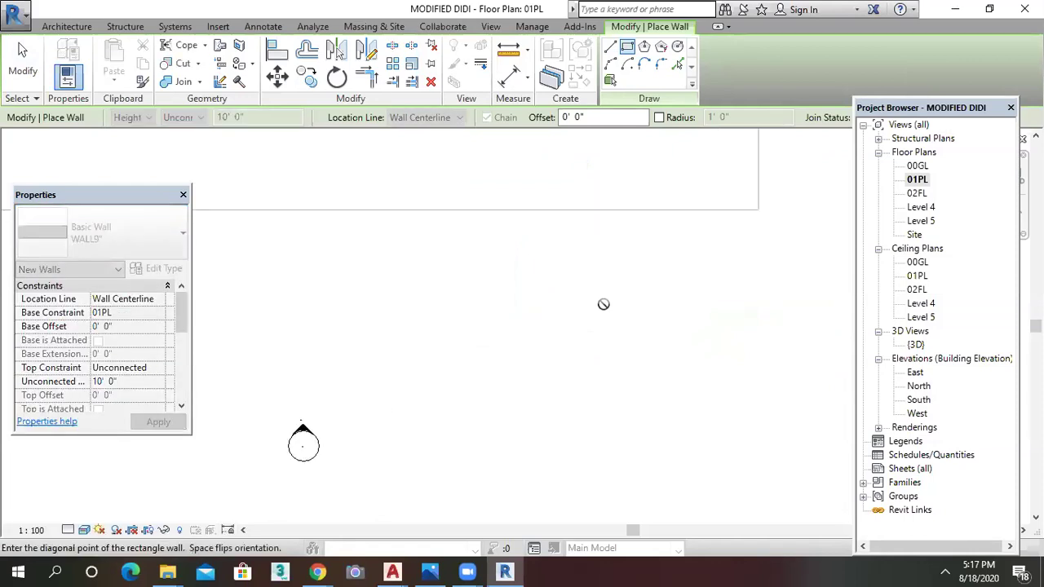
click(700, 309)
right_click(741, 187)
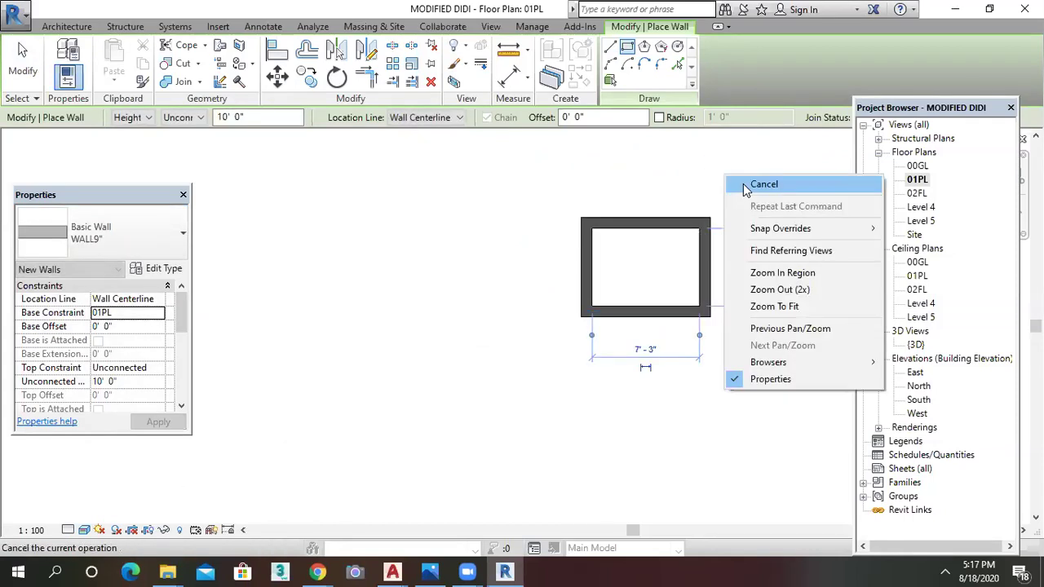
right_click(737, 198)
click(757, 186)
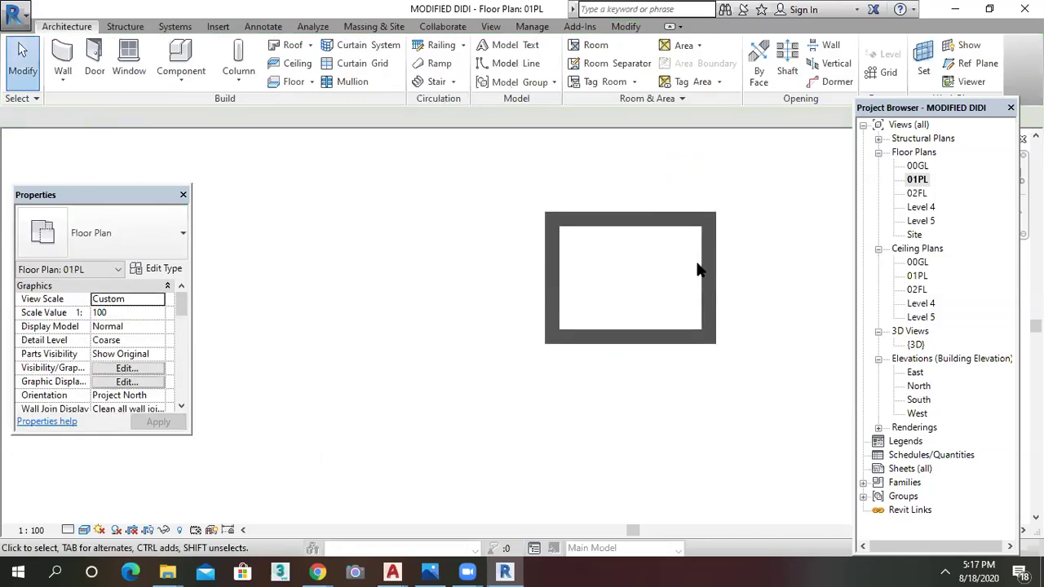
scroll(695, 265, up, 2)
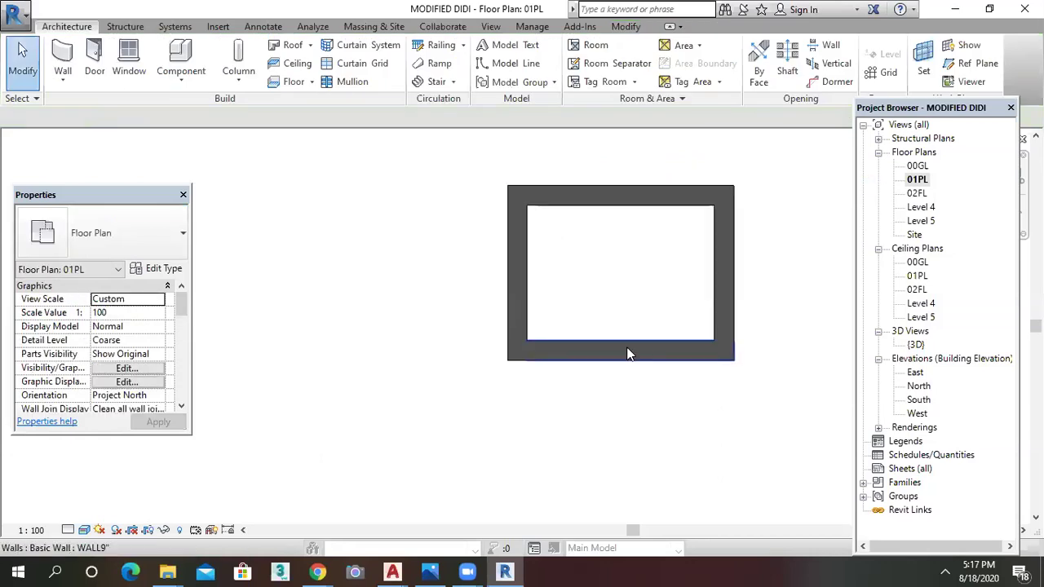